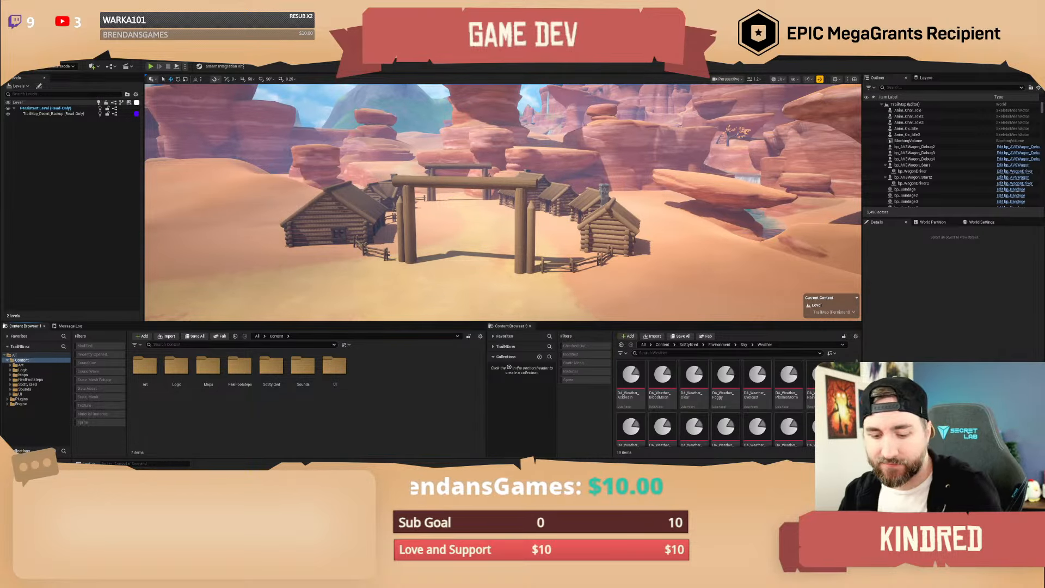
Examine the desert level from the log-cabin village along the sandy trail to the river and waterfalls.
key(w)
right_drag(503, 202, 507, 179)
scroll(503, 202, up, 1)
key(s)
scroll(503, 201, up, 5)
key(w)
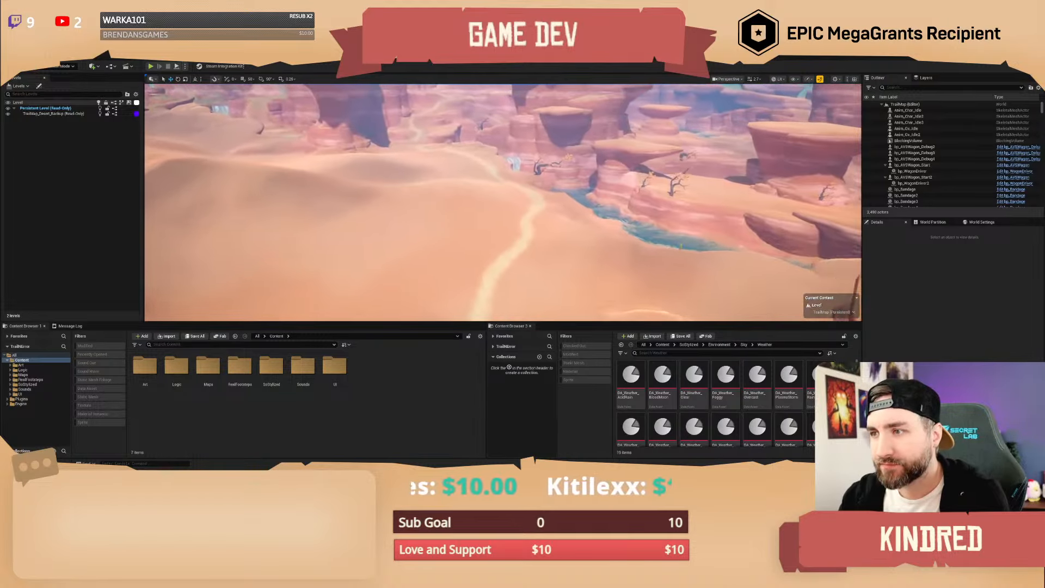
key(w)
scroll(502, 203, up, 3)
right_drag(502, 203, 482, 207)
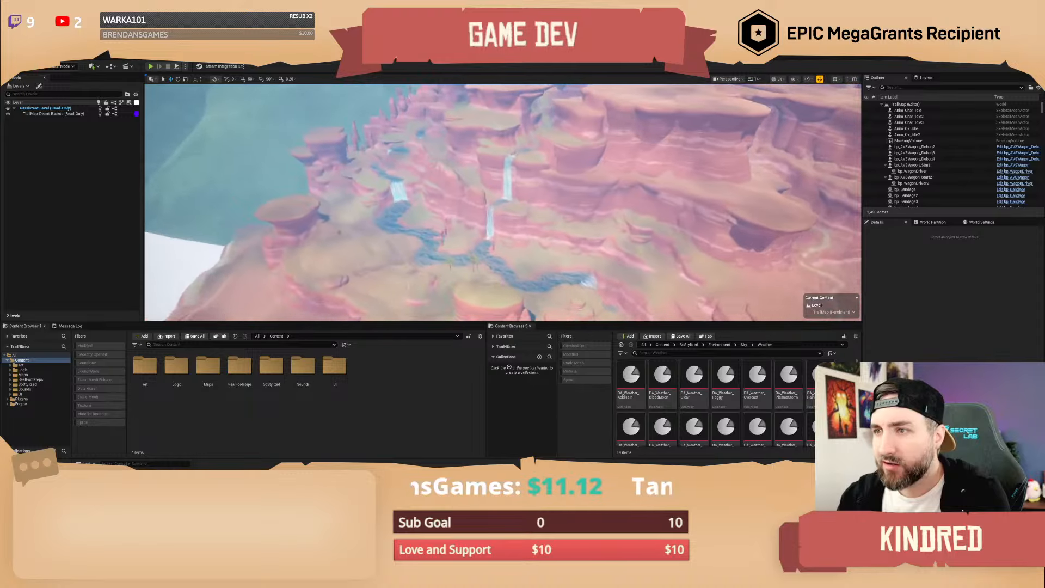
right_drag(503, 202, 577, 202)
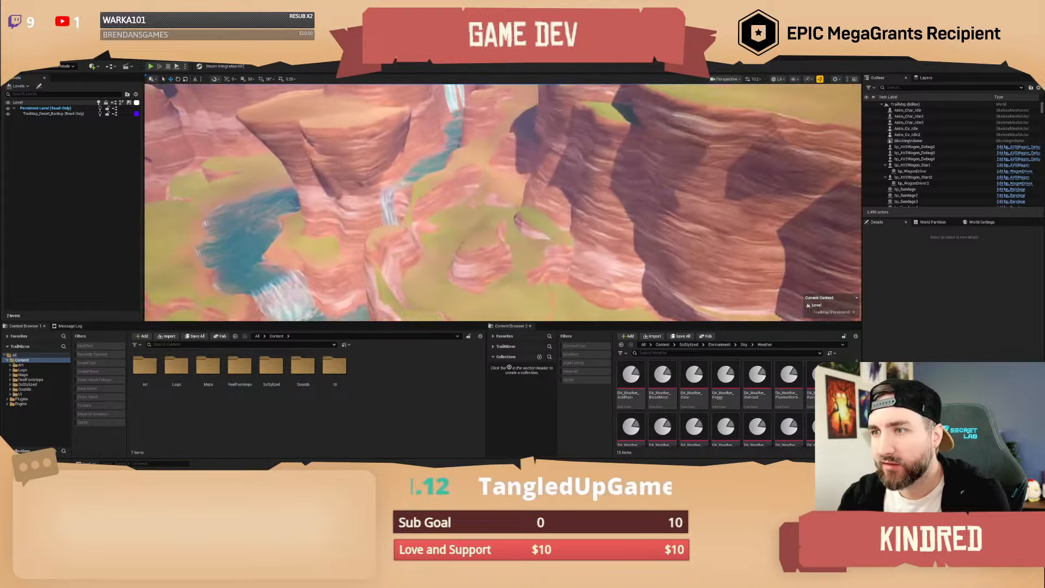
right_drag(503, 202, 484, 182)
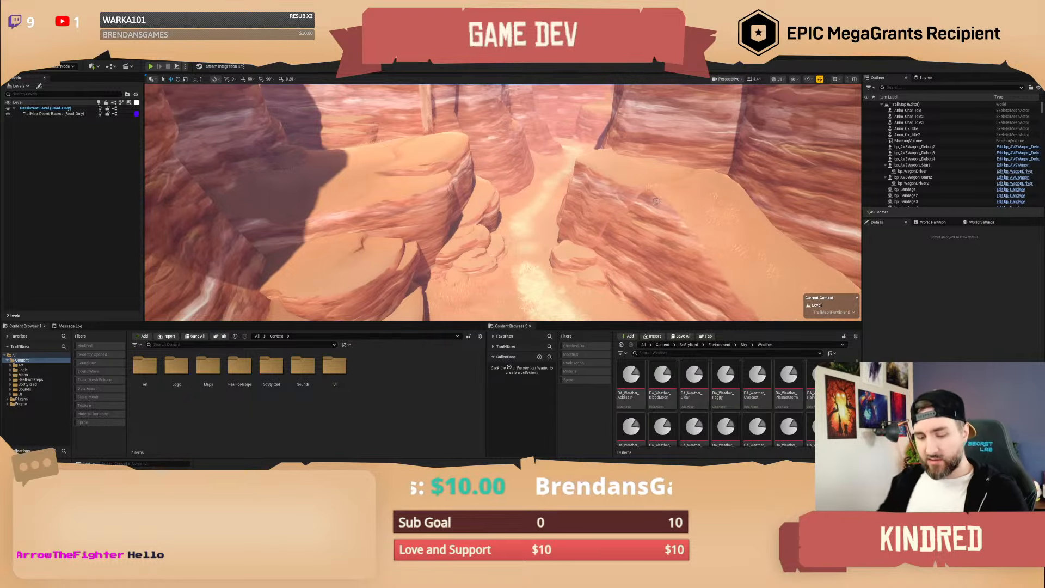
Inspect the narrow canyon trail and select the flat-topped cliff rock beside it.
mouse_move(656, 201)
right_down()
mouse_move(751, 210)
mouse_move(642, 200)
right_up()
scroll(656, 201, down, 1)
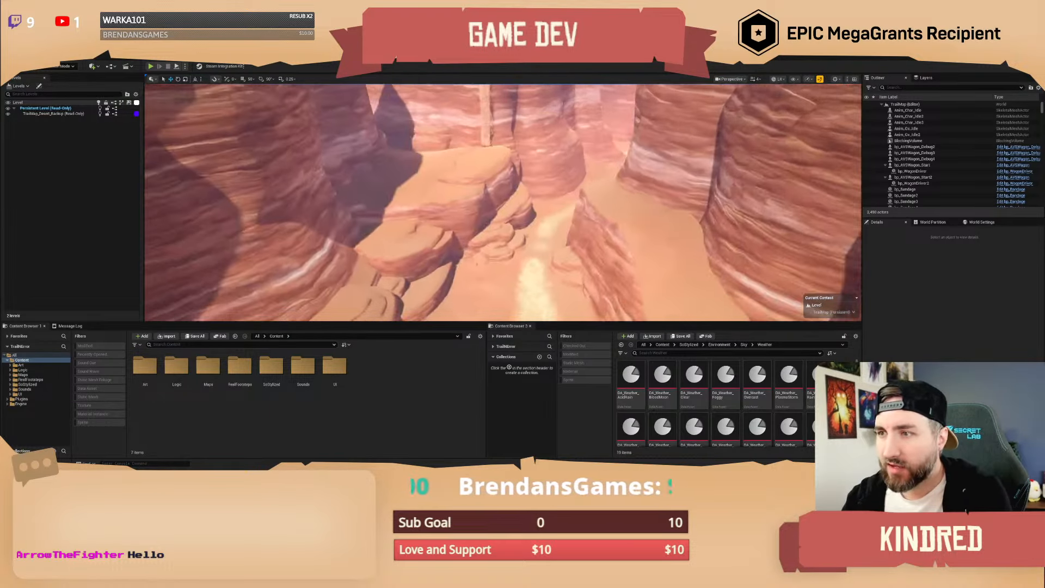
right_drag(479, 174, 478, 166)
scroll(479, 174, down, 1)
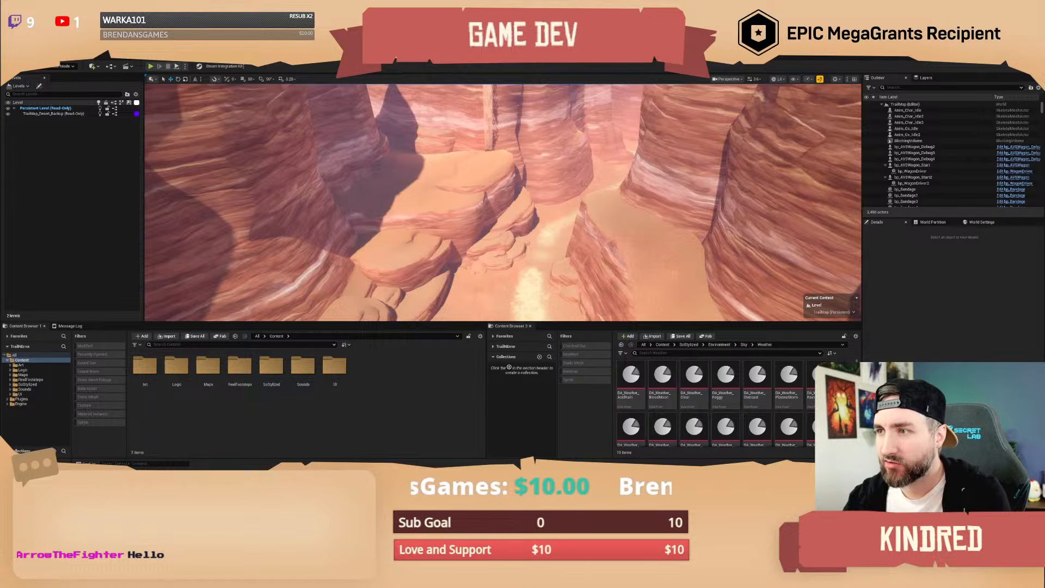
right_drag(602, 208, 605, 240)
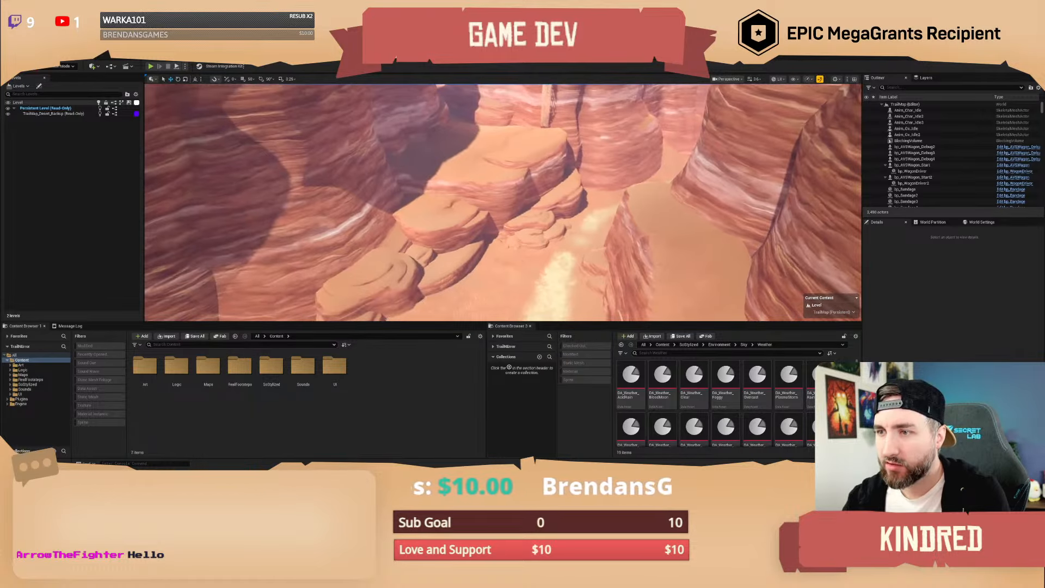
click(437, 220)
right_drag(581, 175, 615, 167)
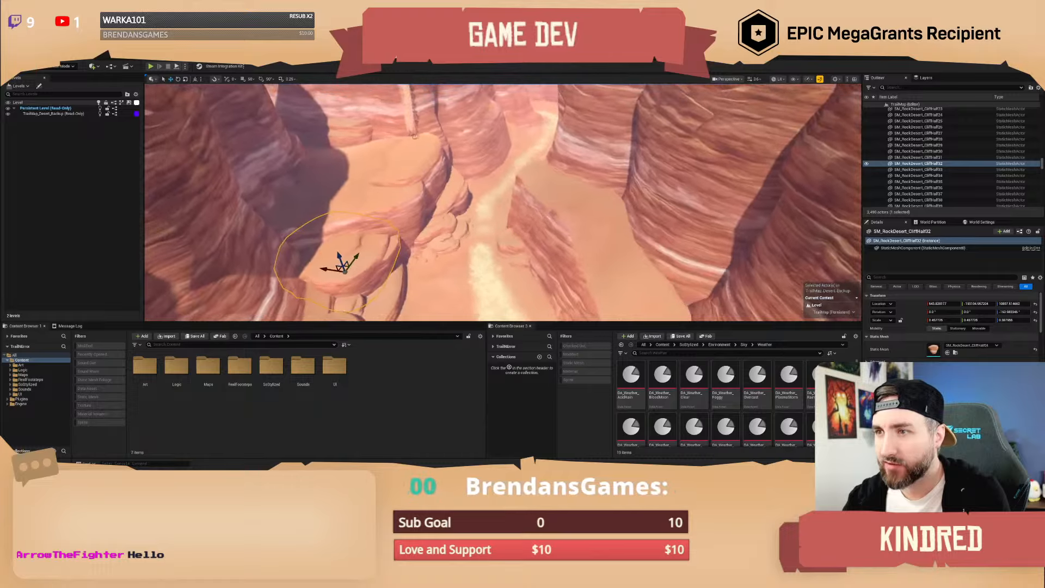
Review the canyon river and waterfall pool, clear the rock selection, and inspect the winding trail below the cliffs.
right_drag(439, 167, 569, 228)
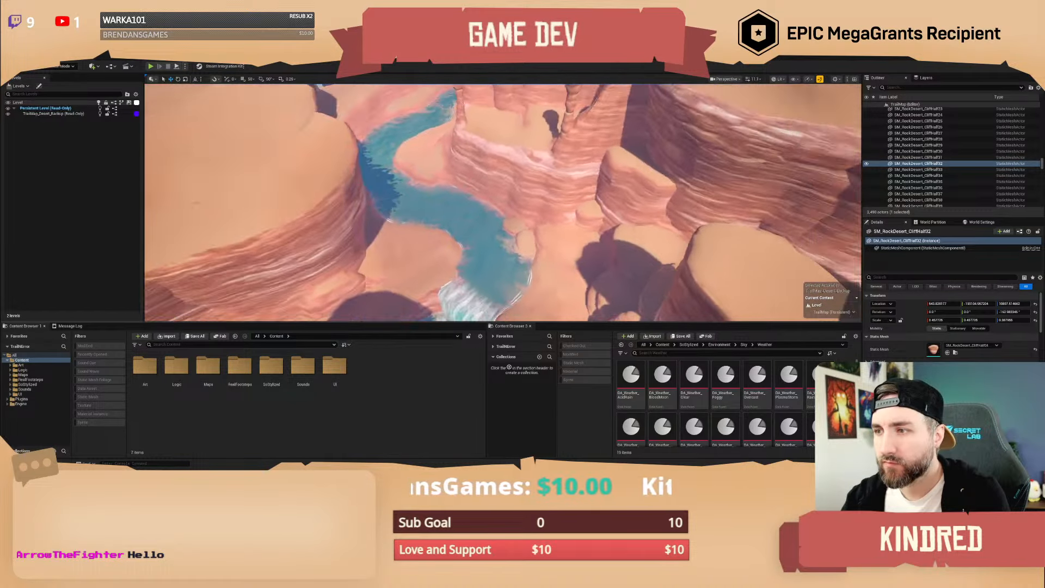
right_drag(503, 202, 599, 202)
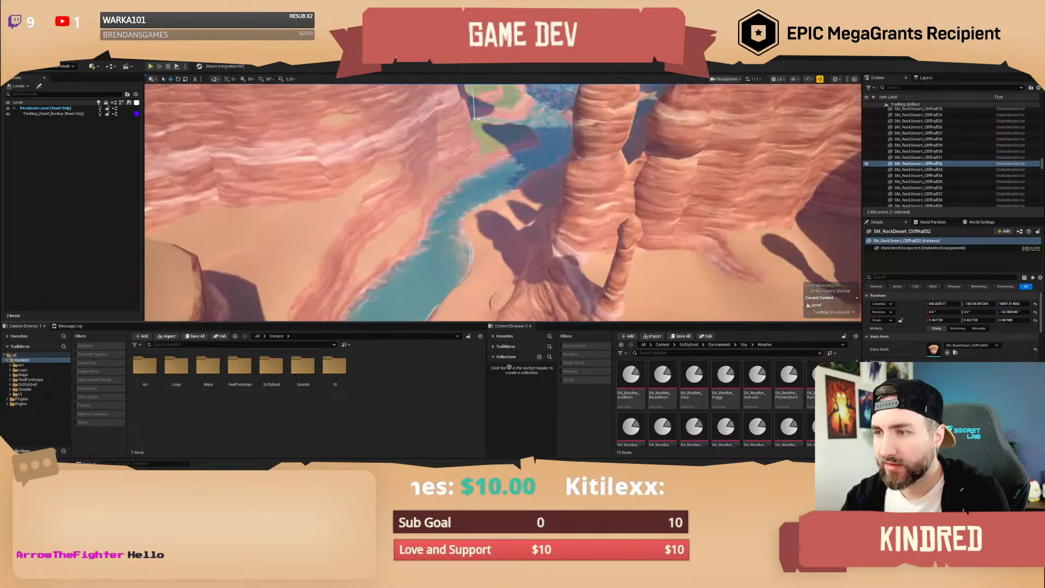
right_drag(503, 202, 482, 169)
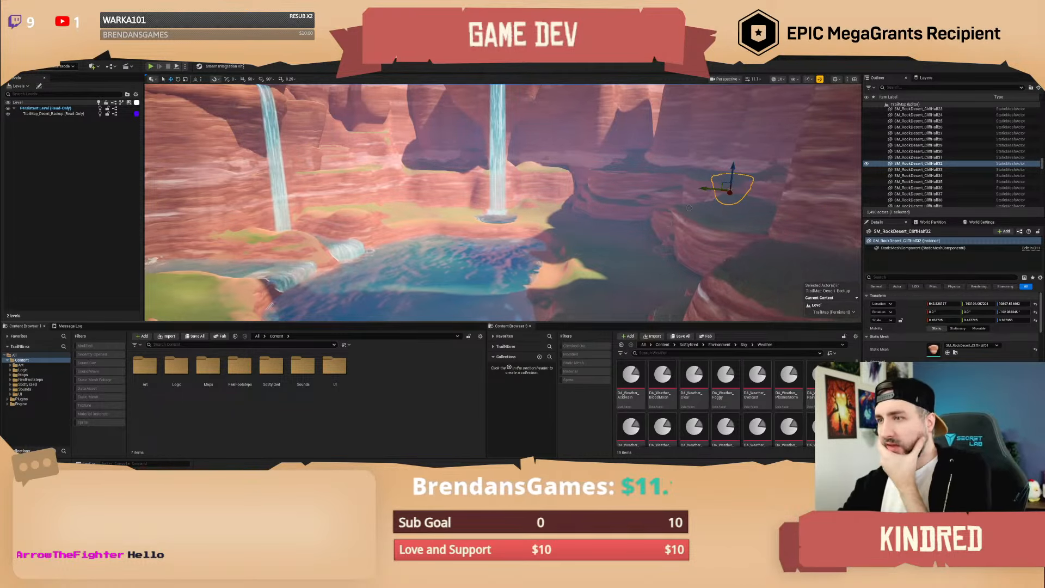
right_drag(645, 218, 800, 264)
key(Escape)
key(s)
scroll(644, 217, up, 5)
key(w)
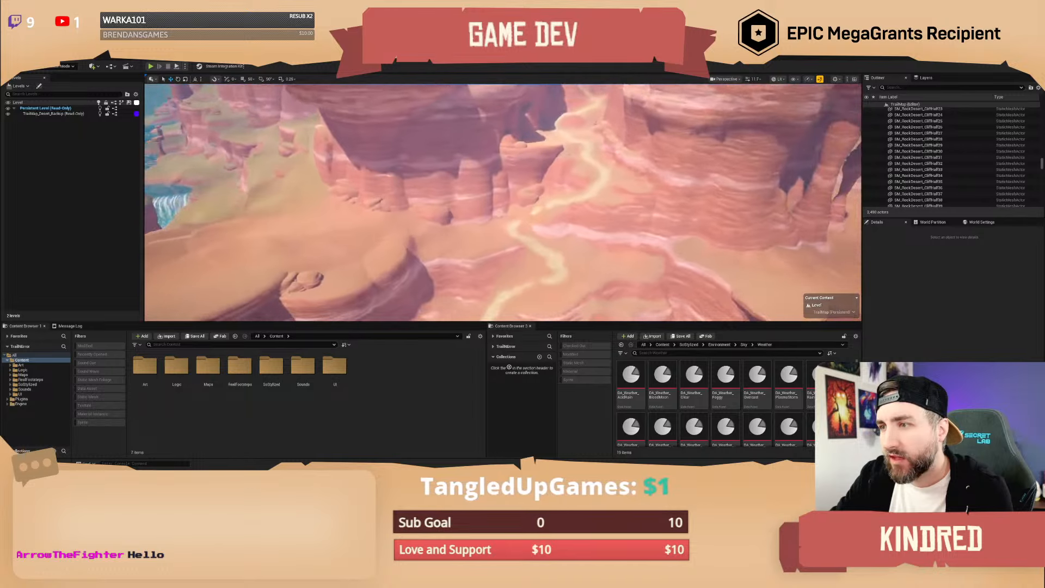
Examine the grassy ledges below the cliffs and survey the whole desert map around the village and river.
right_drag(645, 218, 605, 234)
key(w)
scroll(644, 218, down, 2)
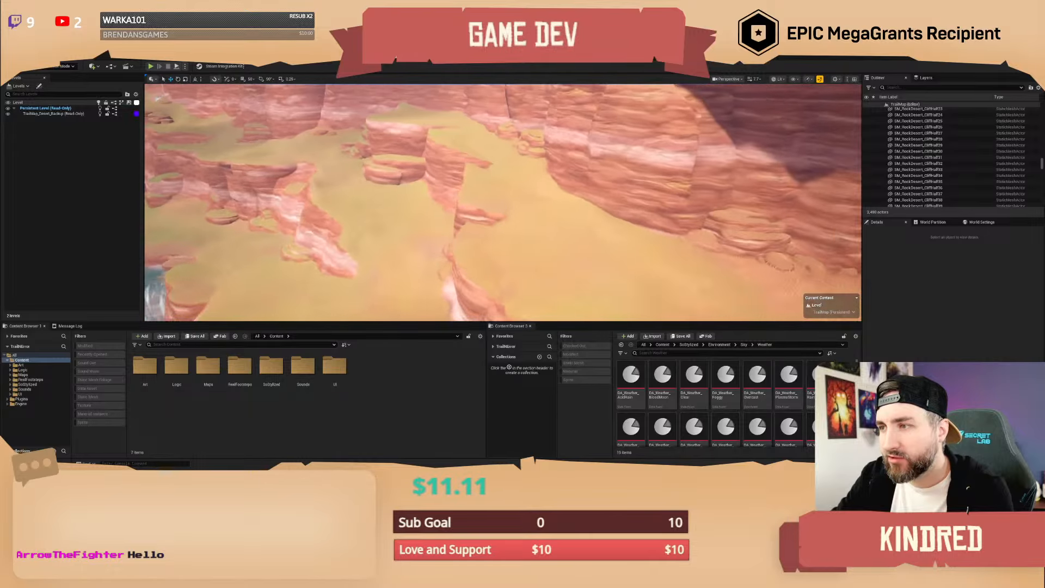
key(s)
right_drag(503, 202, 462, 185)
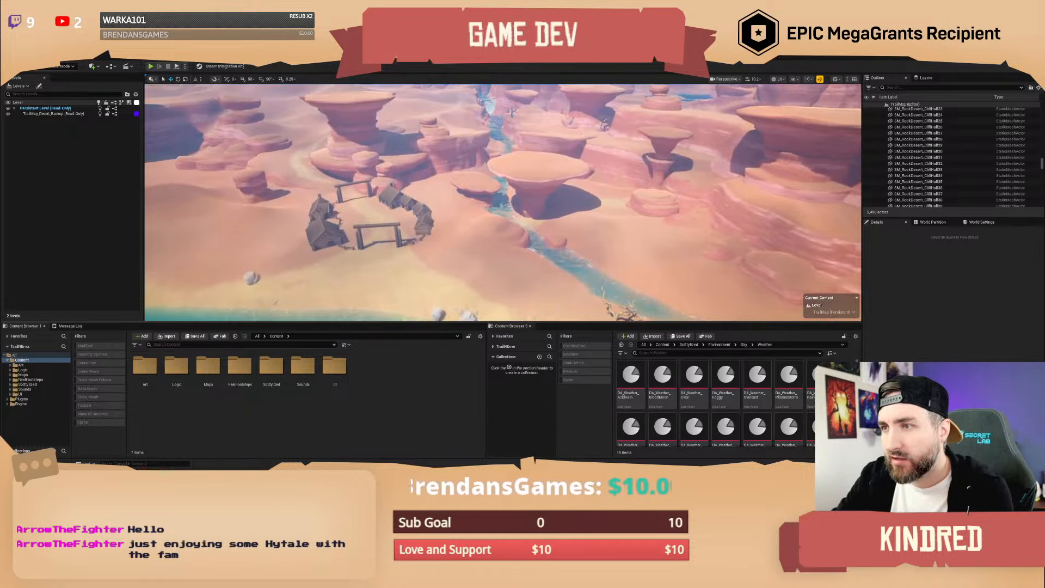
key(s)
key(w)
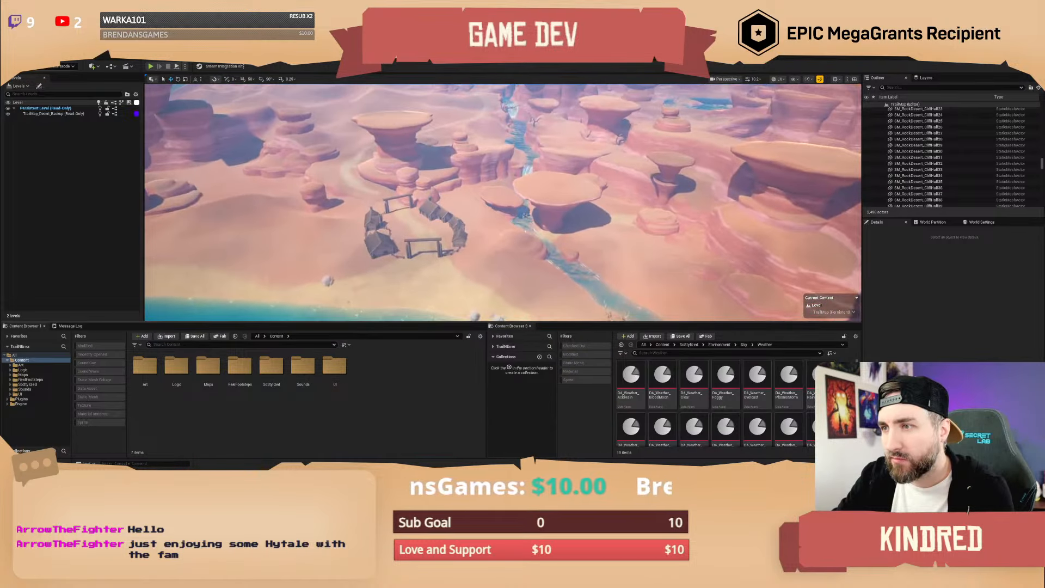
key(w)
mouse_move(526, 215)
right_down()
mouse_move(518, 203)
mouse_move(574, 221)
mouse_move(523, 210)
right_up()
key(w)
key(w)
key(w)
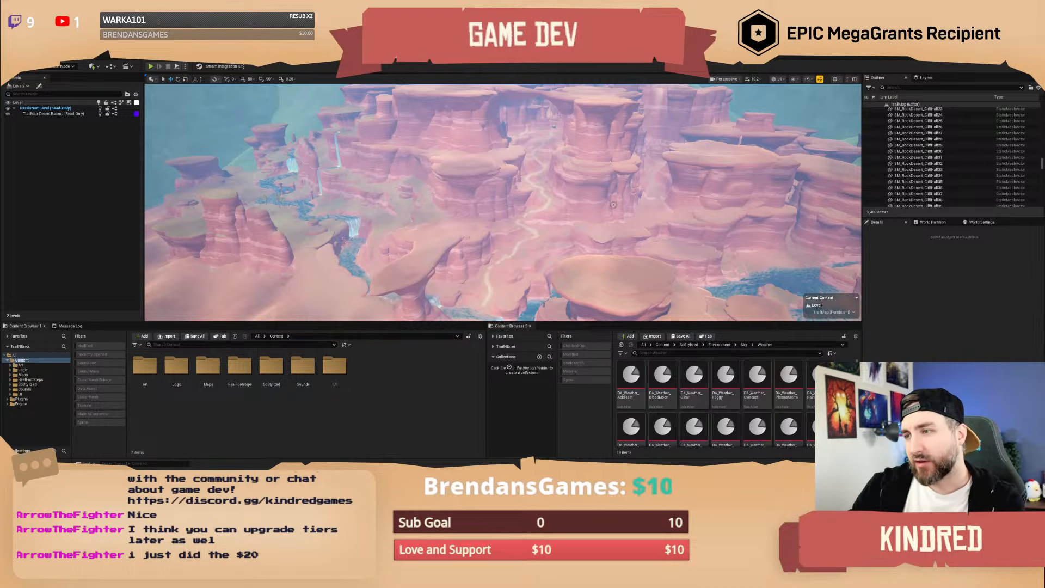
Inspect the ground textures on the terraces and plateau between the waterfall and the trail.
right_drag(621, 203, 732, 209)
key(w)
key(w)
scroll(585, 193, down, 2)
key(w)
key(s)
key(w)
scroll(607, 205, down, 1)
key(w)
scroll(708, 190, up, 2)
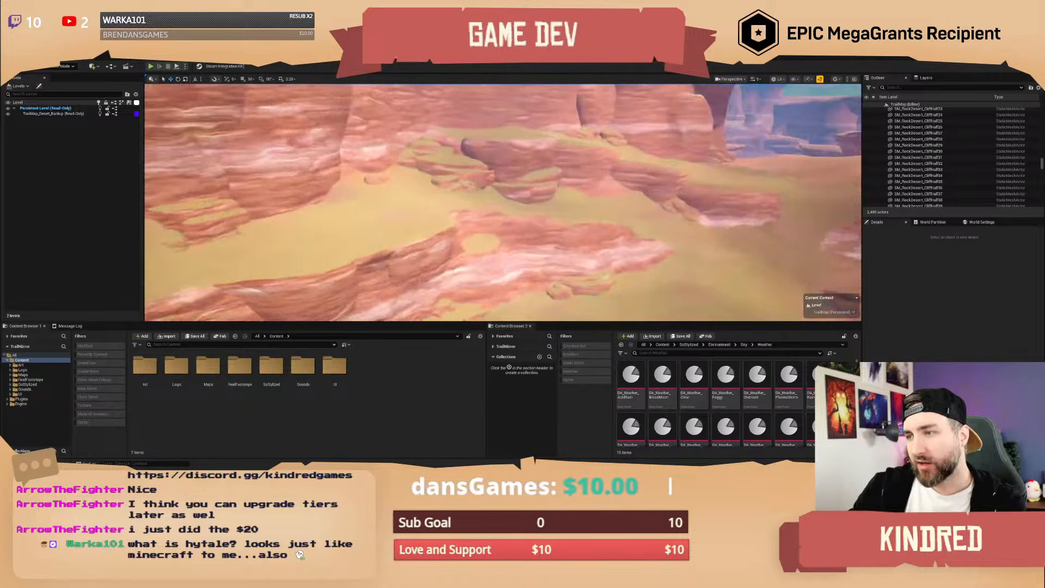
Select the Desert_Landscape terrain and switch the editor to Landscape mode.
mouse_move(574, 212)
right_down()
mouse_move(583, 216)
mouse_move(574, 212)
right_up()
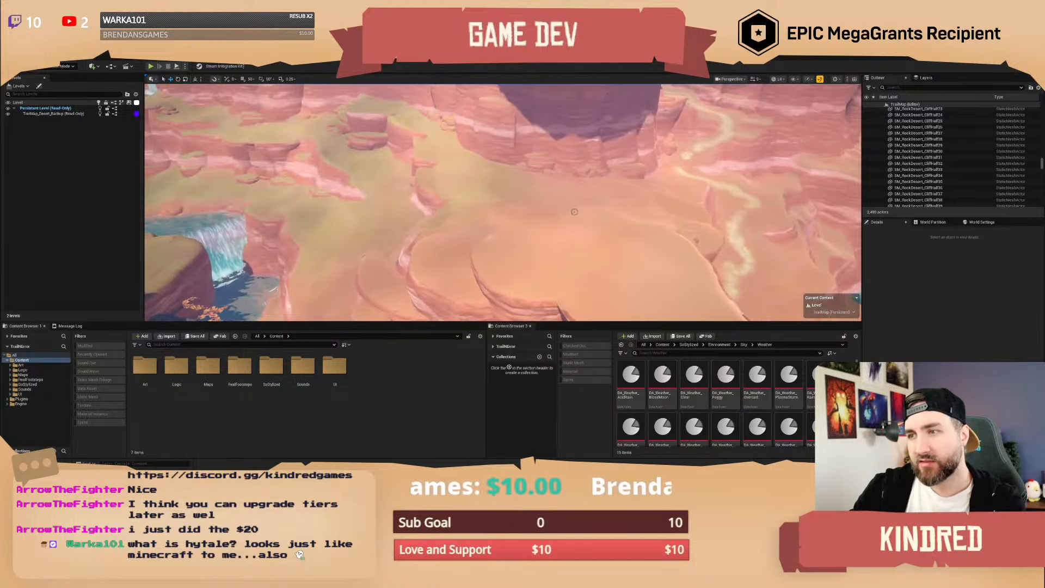
click(574, 212)
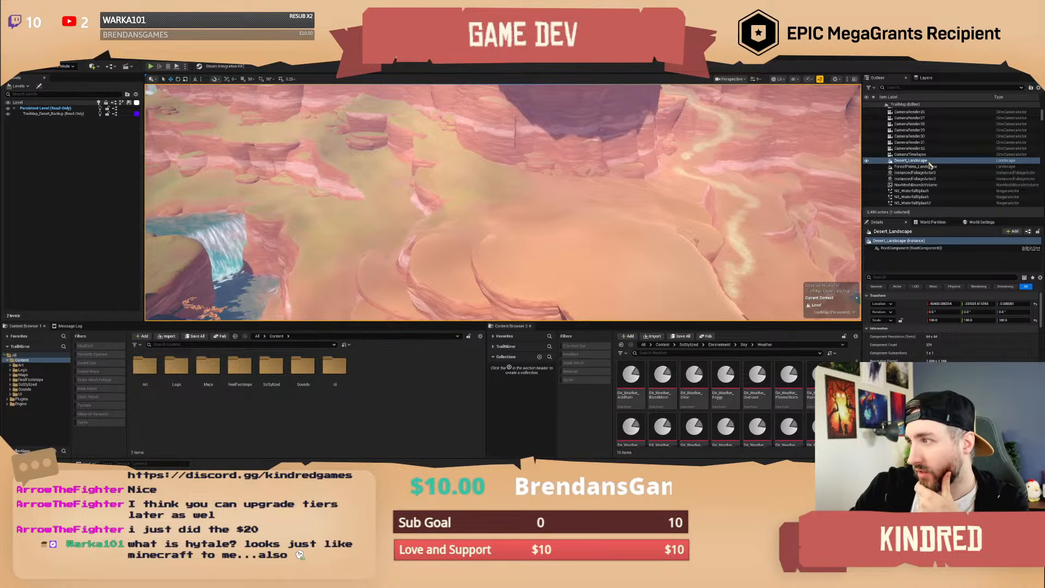
click(65, 66)
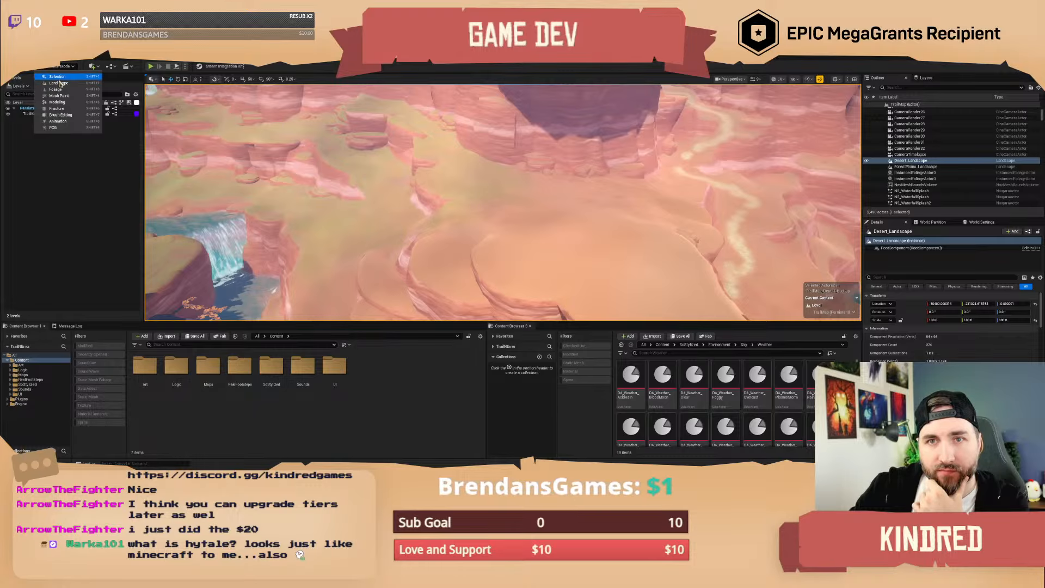
click(59, 82)
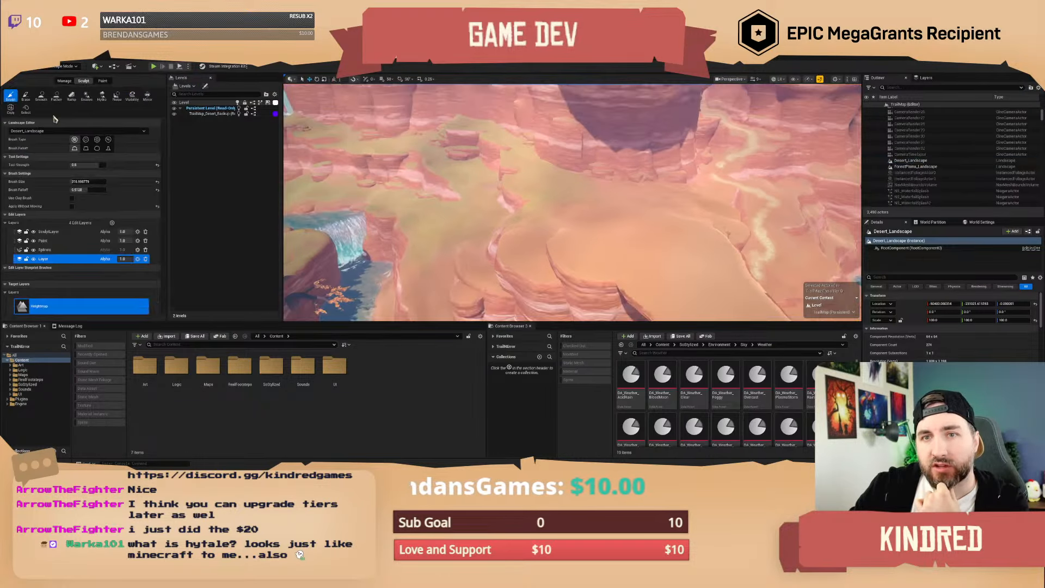
click(63, 67)
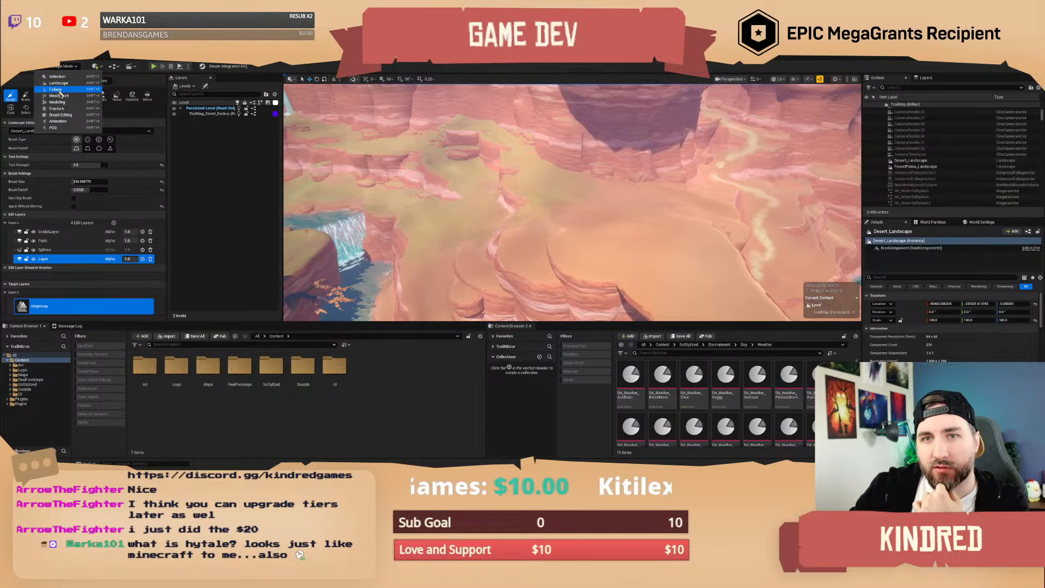
click(69, 69)
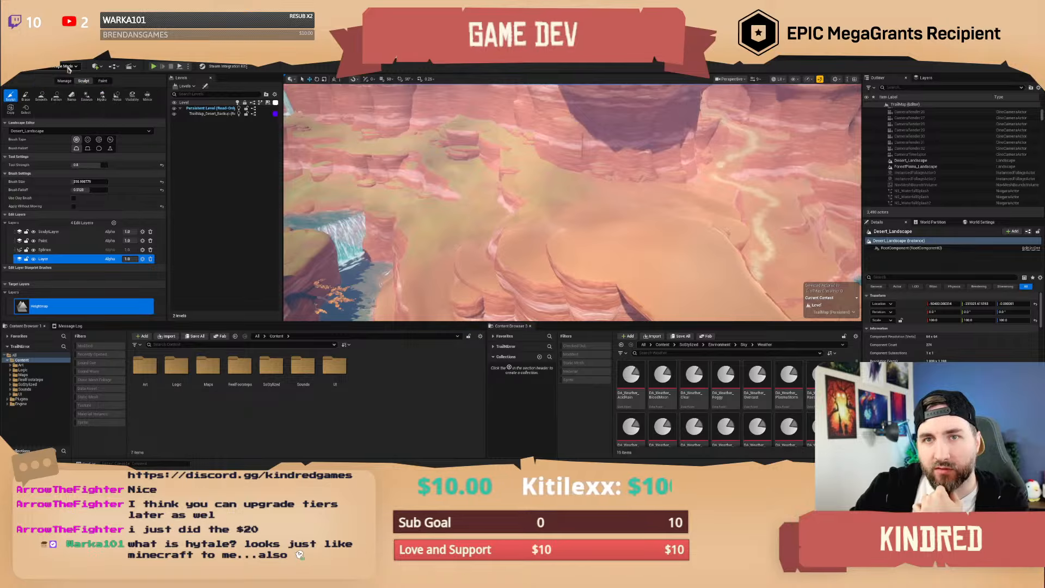
Make Paint the active edit layer and choose the LL_Dirt target layer for landscape painting.
click(45, 241)
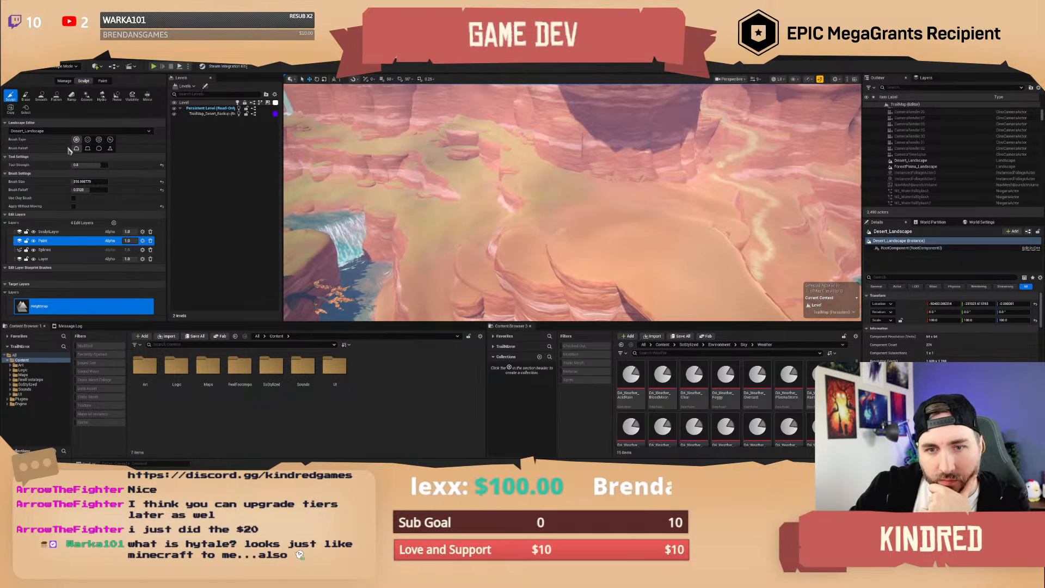
click(103, 80)
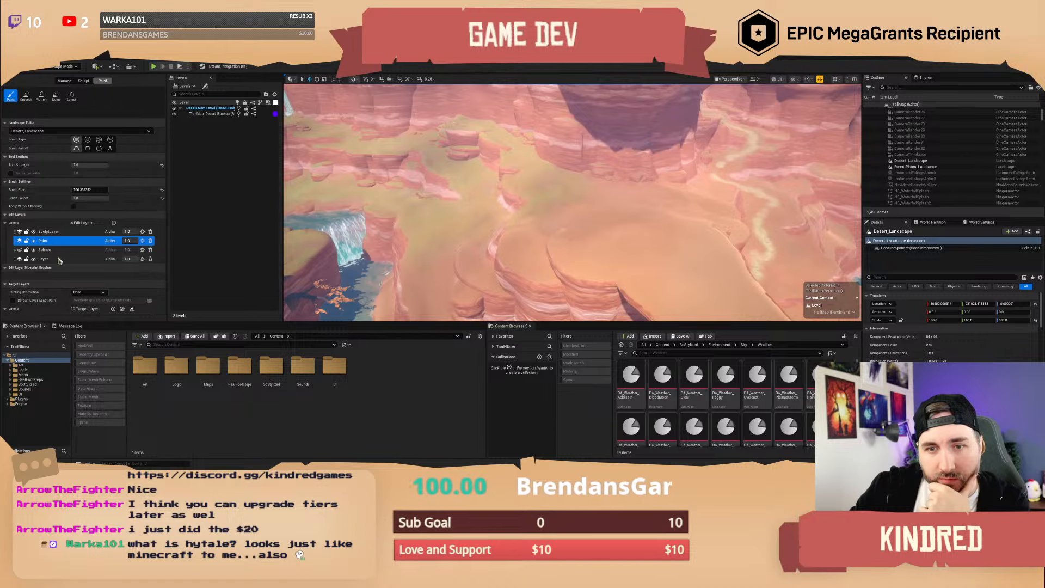
scroll(58, 260, down, 3)
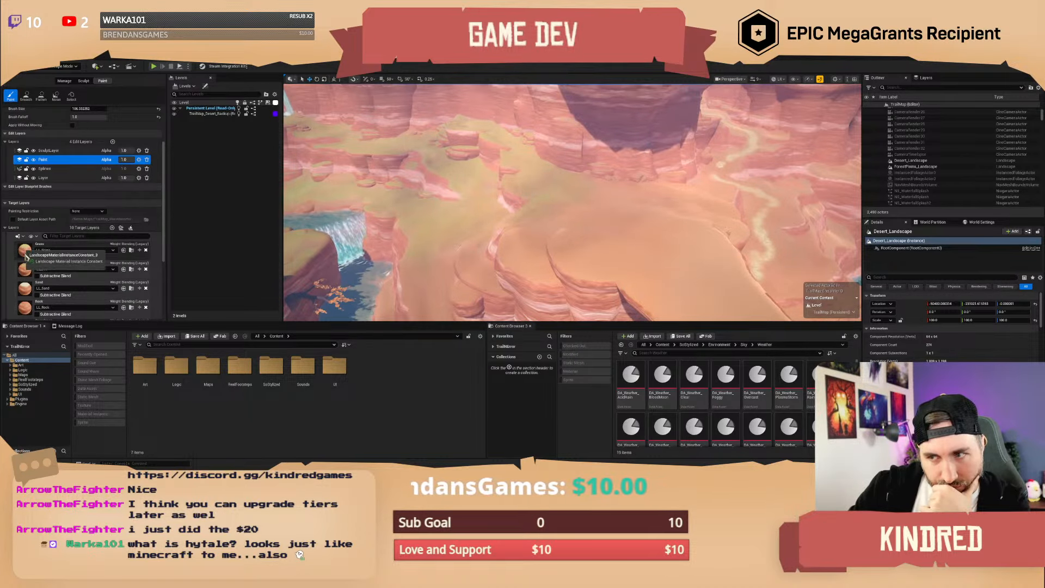
click(24, 269)
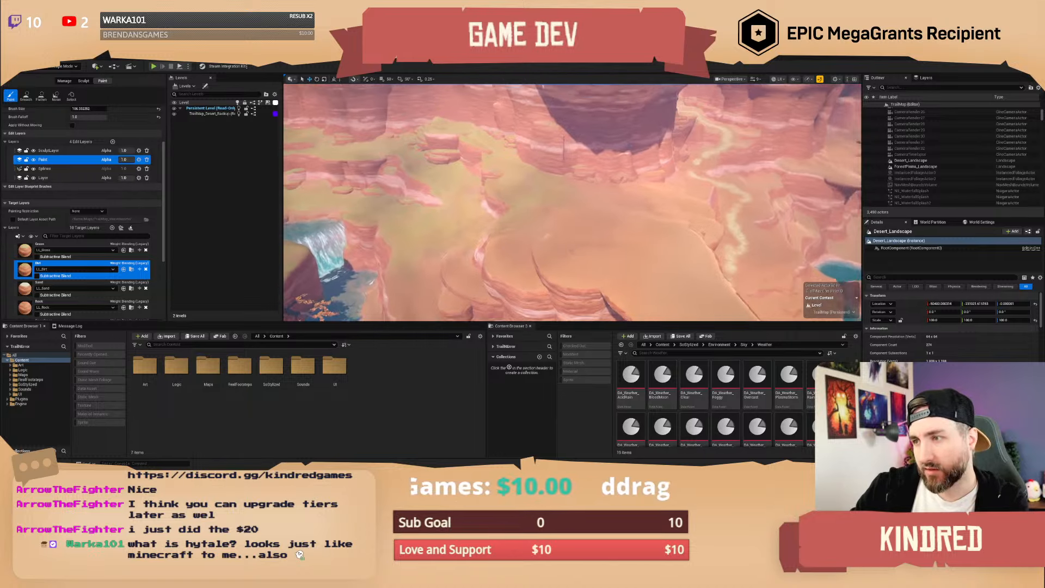
Enlarge the brush and paint dirt across the plateau where the sand meets the grass.
scroll(80, 148, up, 2)
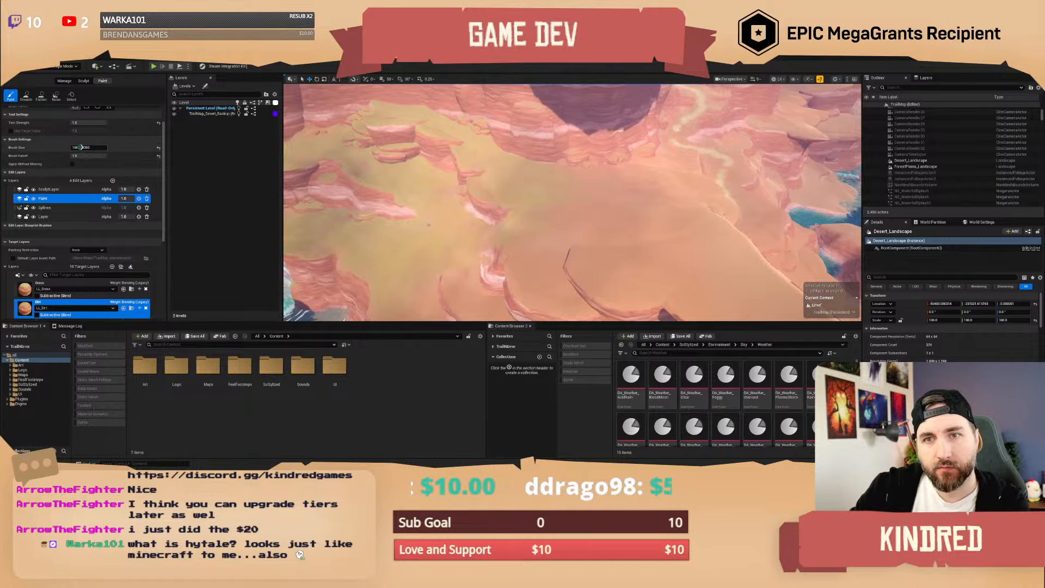
drag(80, 148, 96, 148)
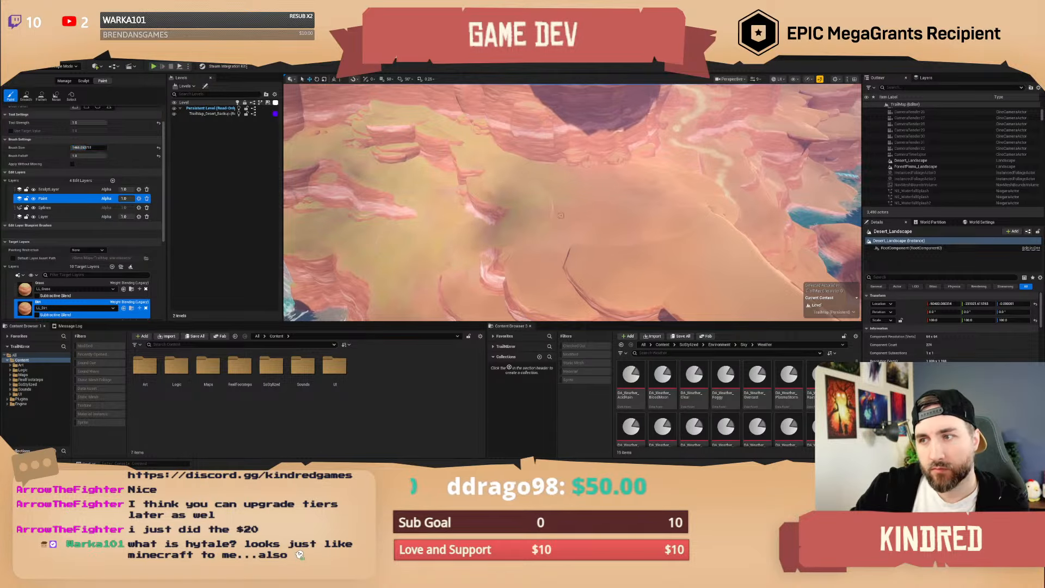
drag(582, 221, 520, 174)
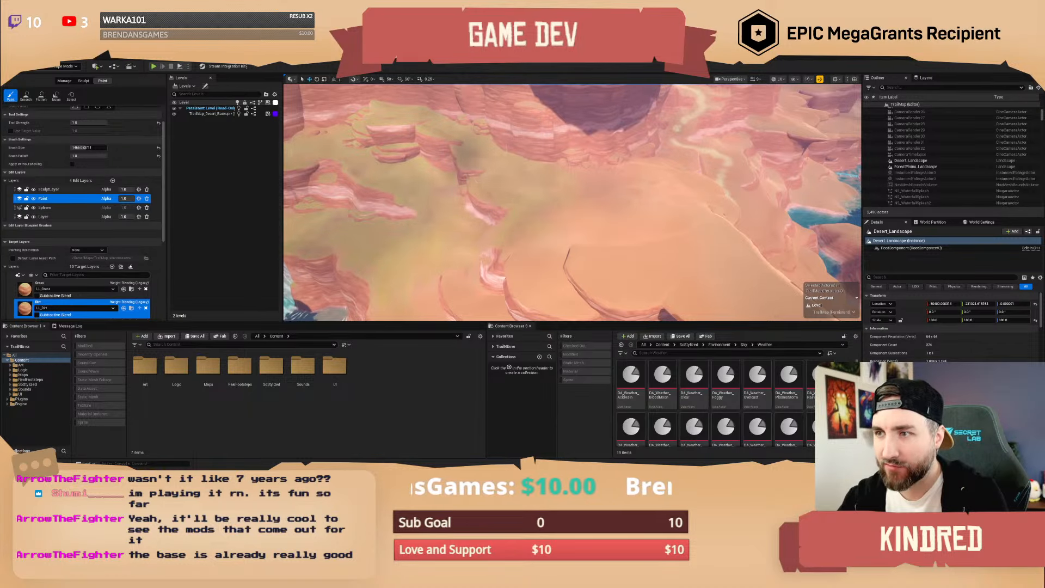
Choose the LL_Grass target layer and dab grass onto the sandy plateau.
scroll(24, 273, down, 1)
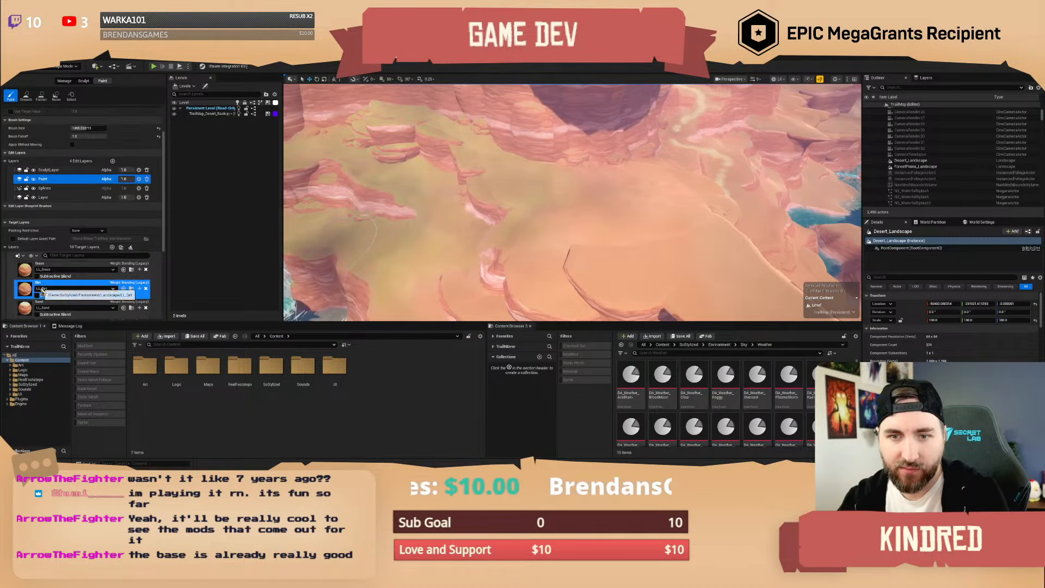
click(24, 273)
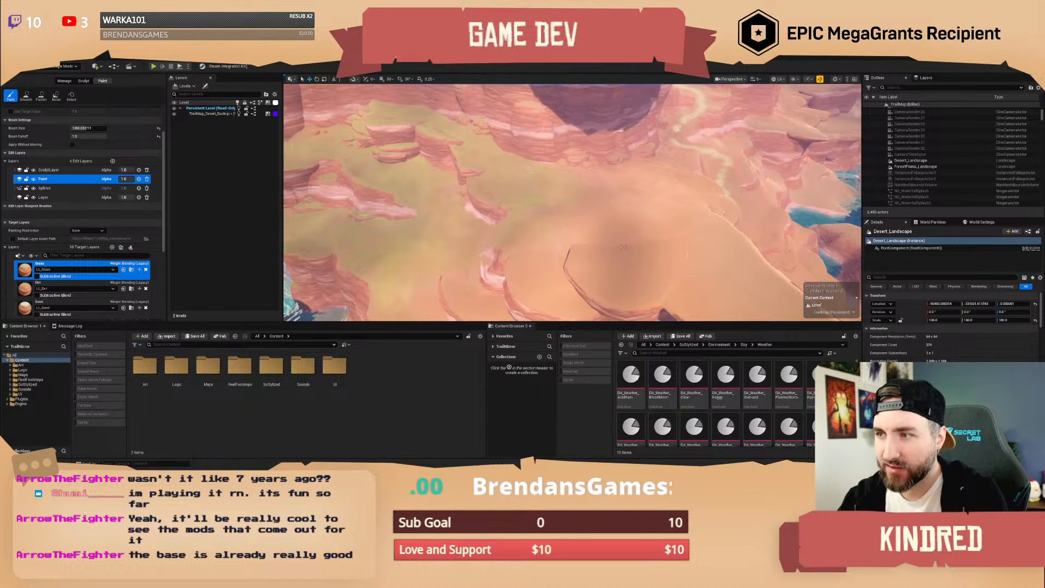
click(609, 203)
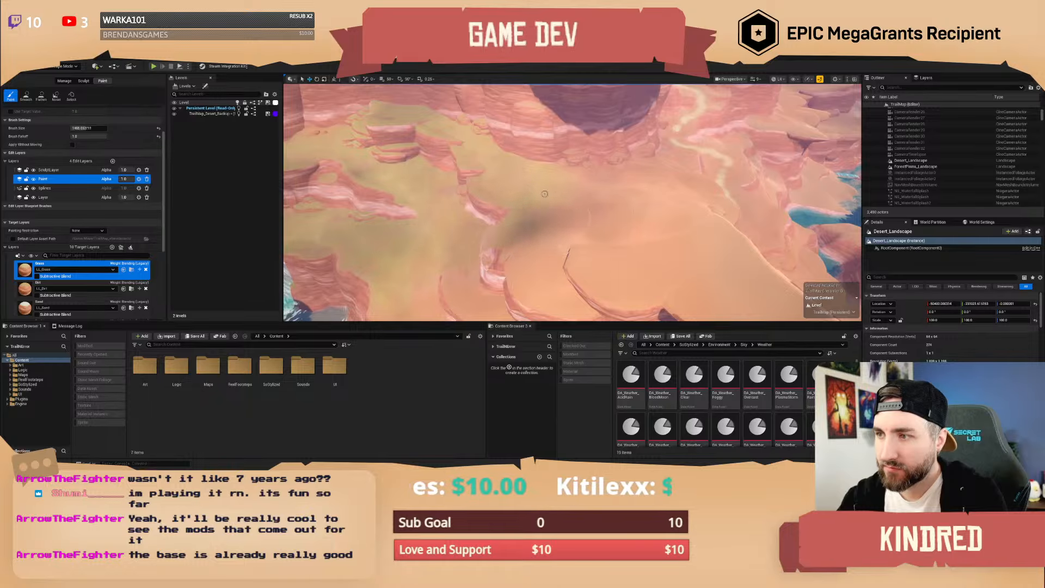
Make Layer the active edit layer and inspect the grass and dirt coverage on the terraces around the waterfalls.
click(56, 197)
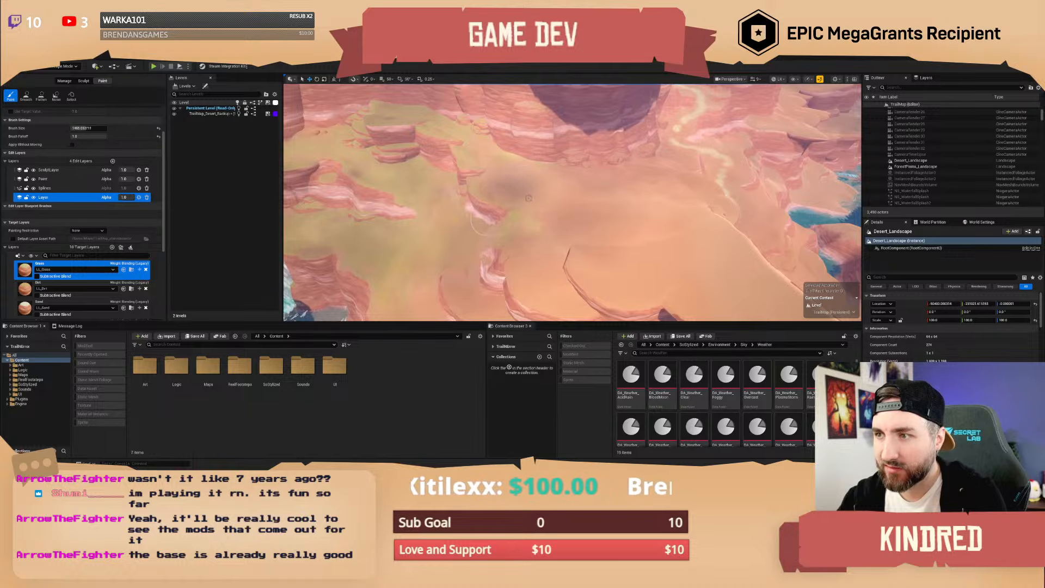
mouse_move(582, 215)
right_down()
mouse_move(386, 271)
mouse_move(600, 210)
right_up()
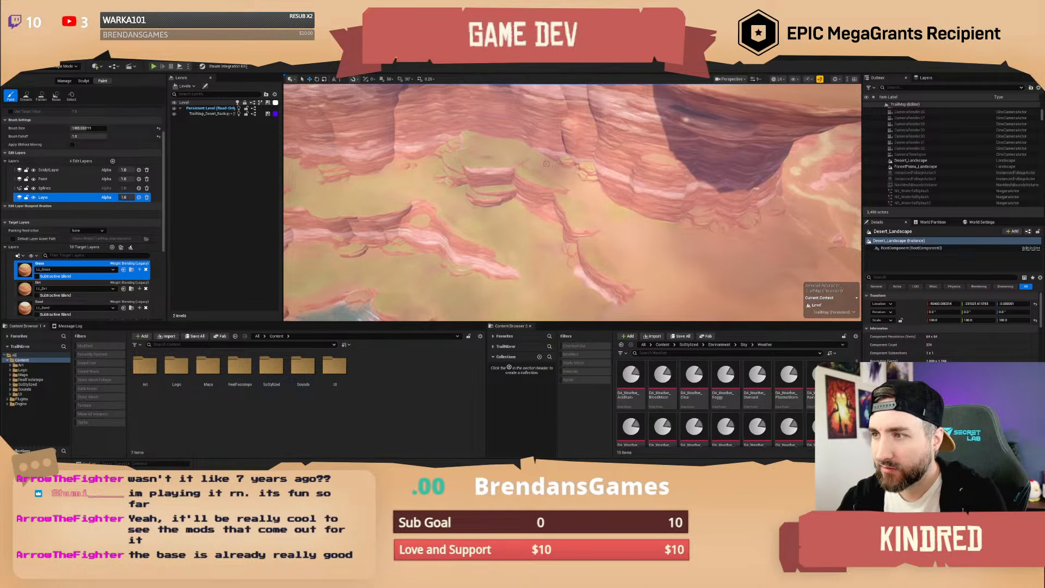
right_drag(500, 148, 330, 147)
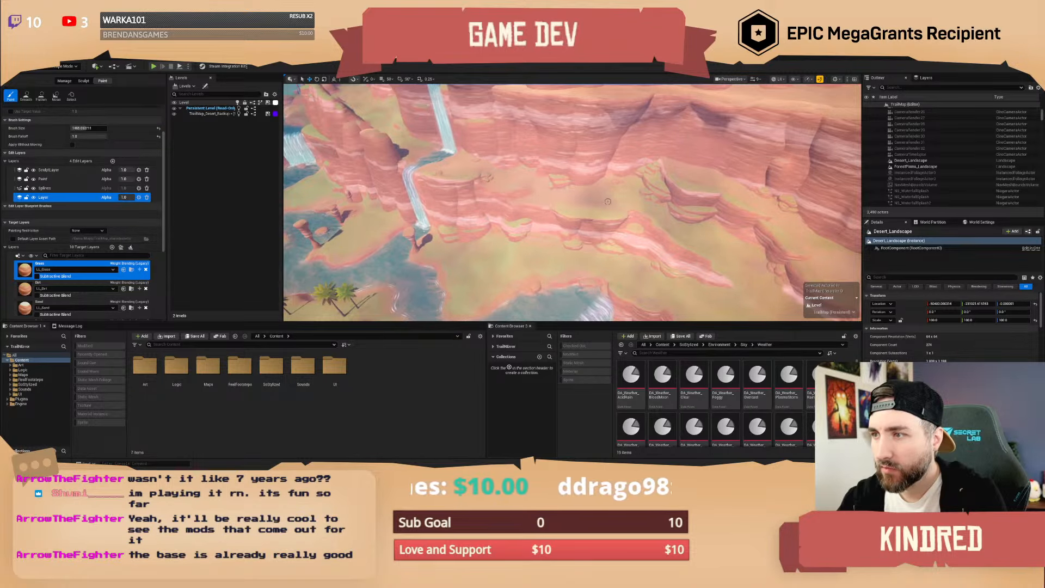
right_drag(669, 206, 776, 245)
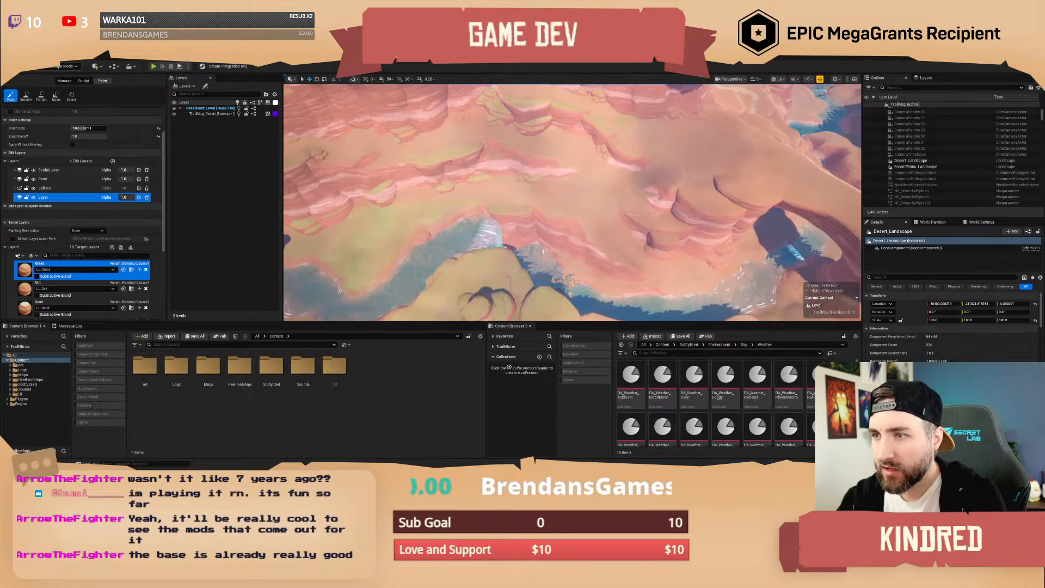
right_drag(571, 201, 602, 215)
scroll(637, 131, down, 2)
scroll(719, 185, up, 2)
scroll(572, 226, up, 1)
scroll(648, 201, up, 5)
scroll(680, 198, up, 1)
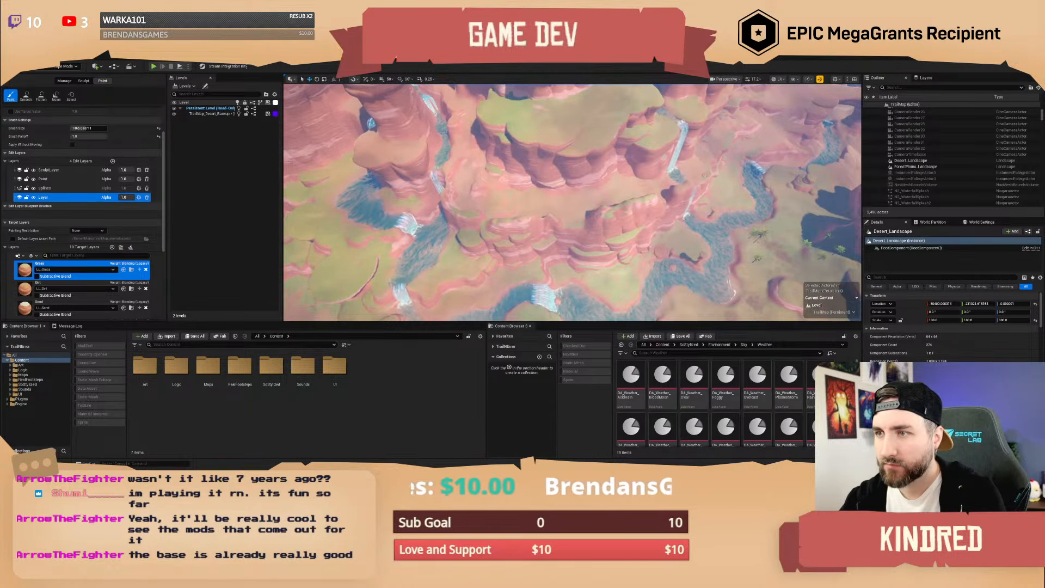
Survey the desert map from above, comparing the mesa tops and cliffs with the ground along the river.
right_drag(572, 202, 549, 186)
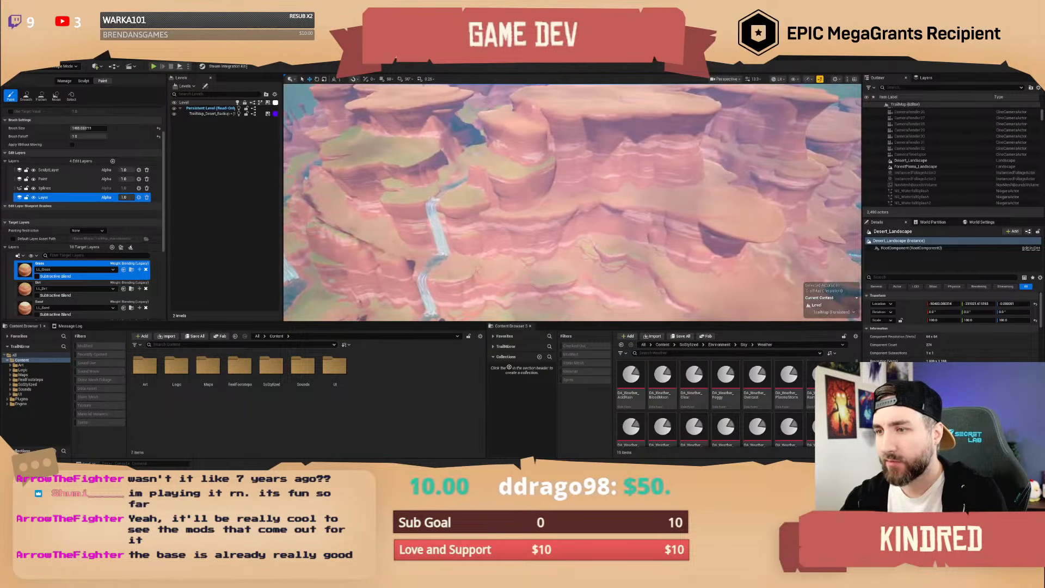
key(e)
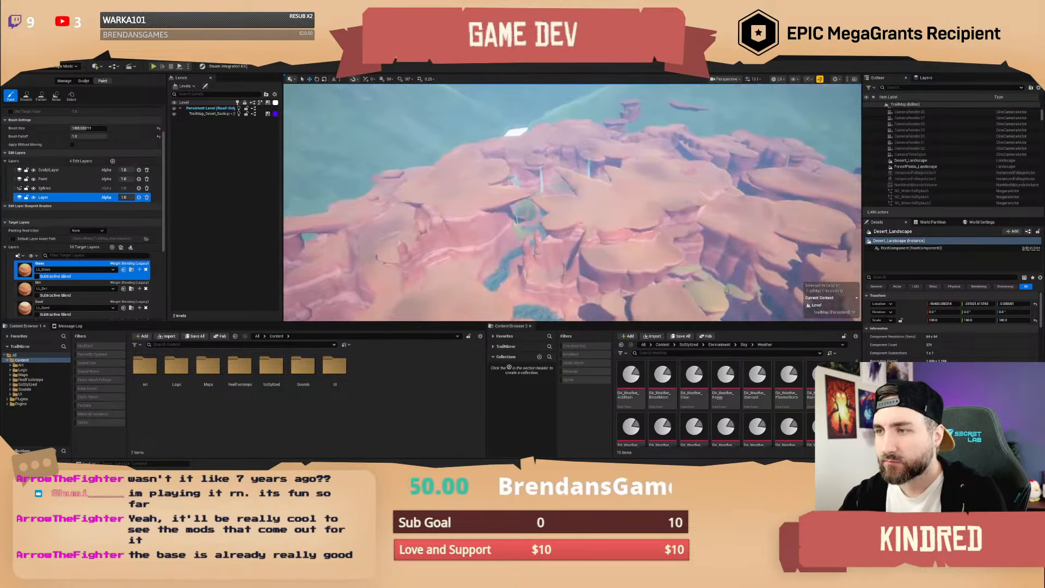
key(w)
mouse_move(572, 201)
right_down()
mouse_move(571, 231)
mouse_move(569, 177)
mouse_move(585, 204)
mouse_move(604, 201)
mouse_move(582, 212)
mouse_move(550, 205)
mouse_move(563, 220)
right_up()
scroll(572, 202, down, 3)
key(e)
scroll(572, 202, up, 3)
key(w)
scroll(572, 201, up, 2)
key(w)
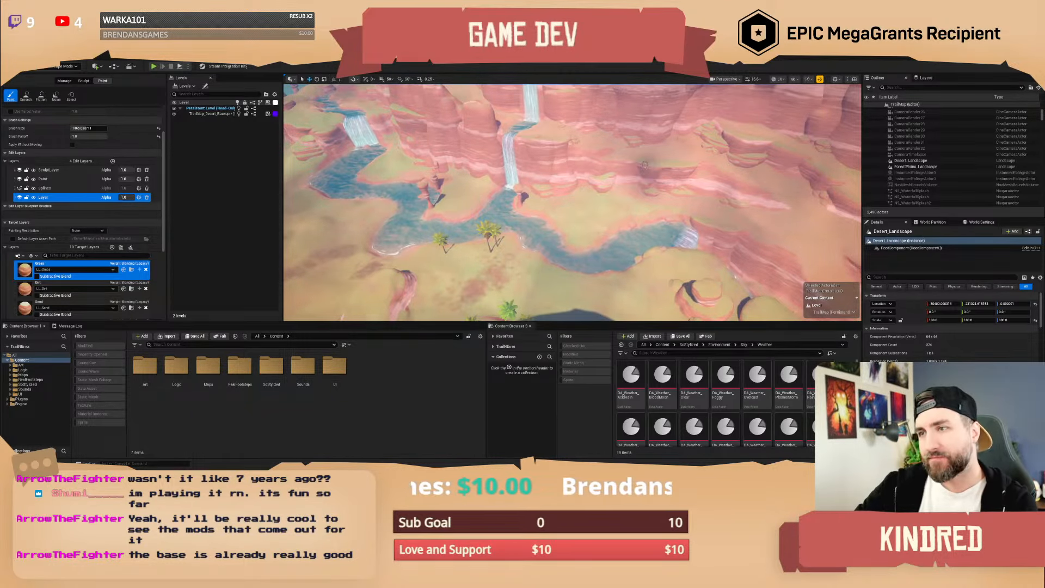
Examine the terraces between the stepped waterfall and the large overhanging cliff for empty areas.
mouse_move(640, 177)
right_down()
mouse_move(727, 175)
mouse_move(653, 155)
right_up()
key(d)
scroll(716, 169, down, 2)
key(w)
scroll(680, 168, down, 2)
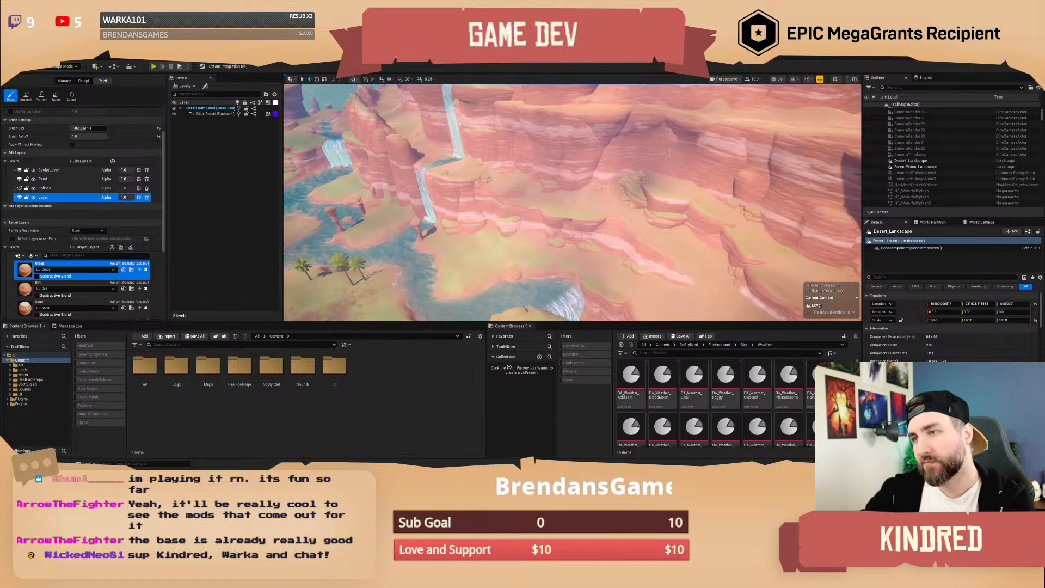
right_drag(642, 182, 626, 167)
key(w)
scroll(672, 142, down, 1)
scroll(669, 150, down, 1)
key(w)
key(s)
key(w)
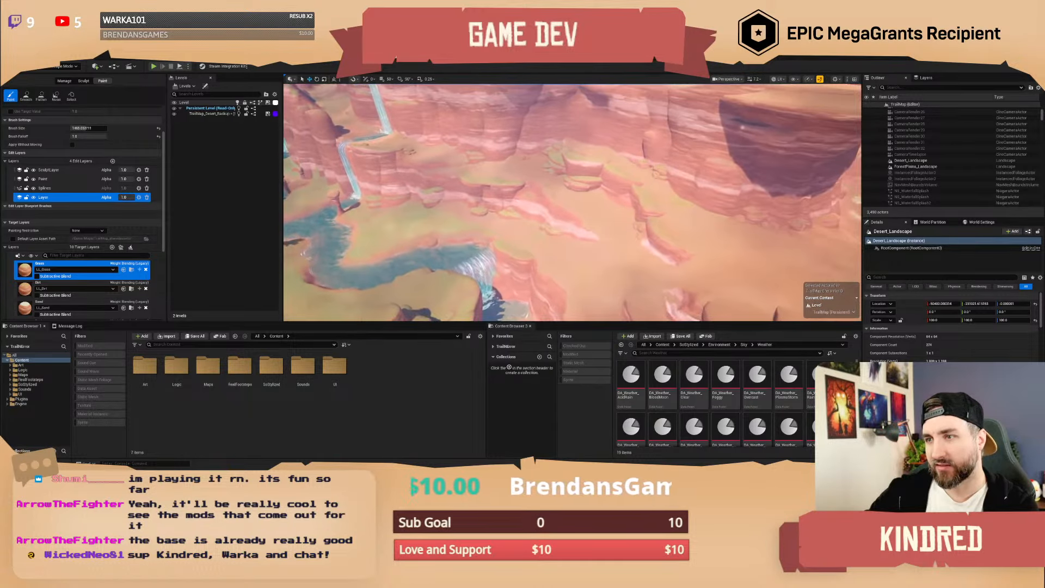
Switch to Selection mode and duplicate the large overhanging cliff rock onto the terrace near the waterfall.
click(79, 67)
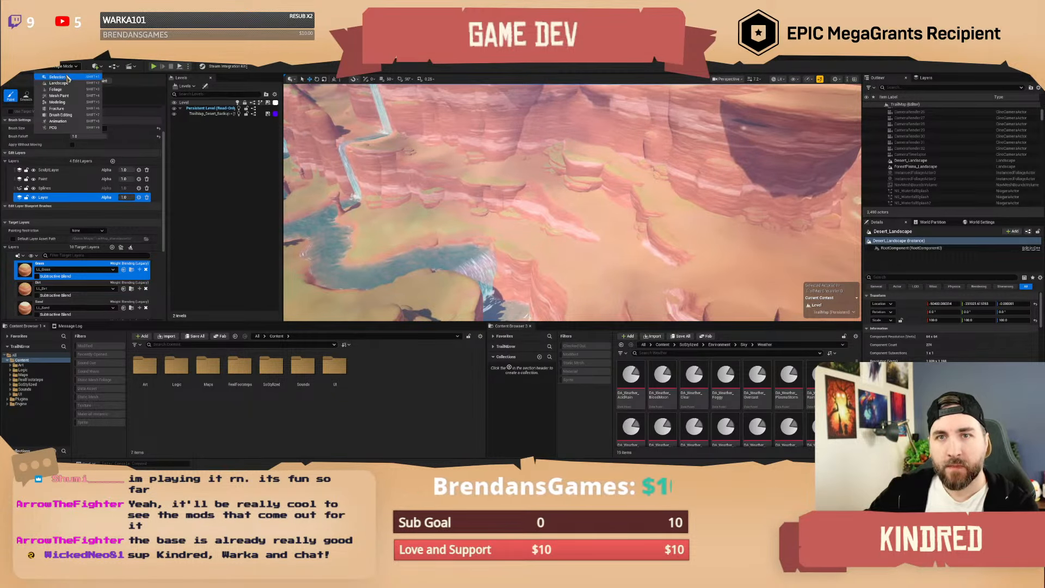
click(60, 76)
key(s)
mouse_move(656, 192)
right_down()
mouse_move(667, 178)
mouse_move(647, 208)
mouse_move(631, 200)
mouse_move(655, 189)
mouse_move(662, 202)
right_up()
click(656, 192)
key(d)
click(656, 192)
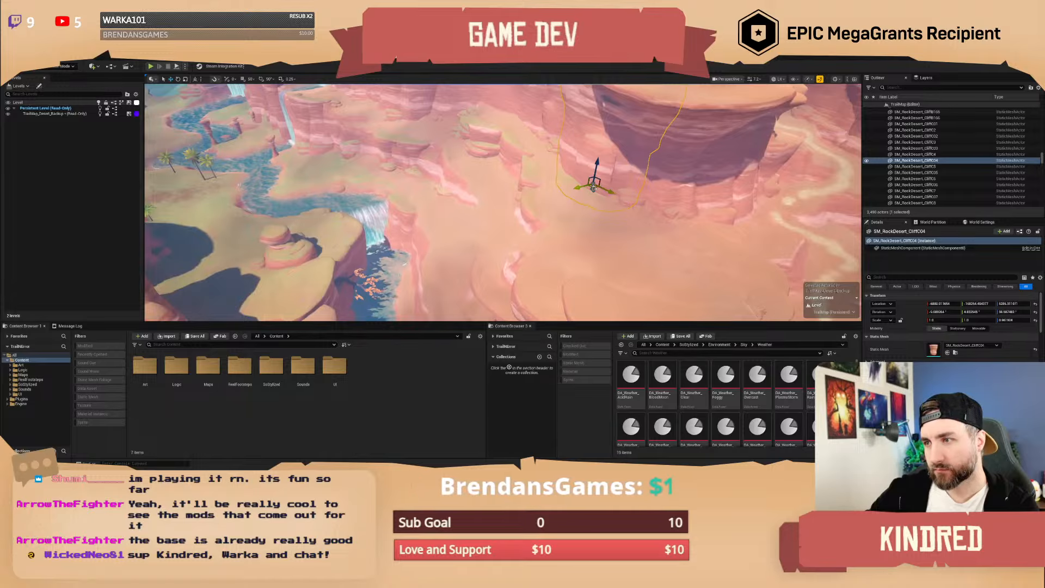
alt+drag(595, 188, 439, 195)
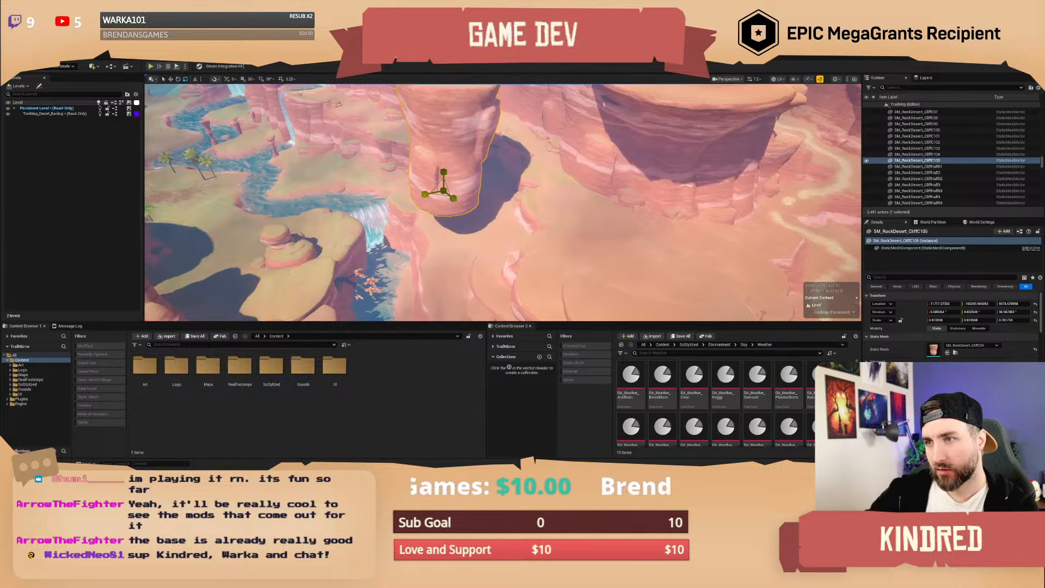
Scale and reposition the duplicated cliff rock as a free-standing mesa on the terrace.
drag(440, 176, 415, 243)
key(e)
key(w)
right_drag(436, 244, 467, 220)
scroll(434, 248, down, 2)
key(a)
Duplicate the rock shelf next to the new mesa and check out the TrailMap and TrailMap_Desert_Backup levels.
click(502, 190)
key(s)
right_drag(502, 189, 536, 175)
key(w)
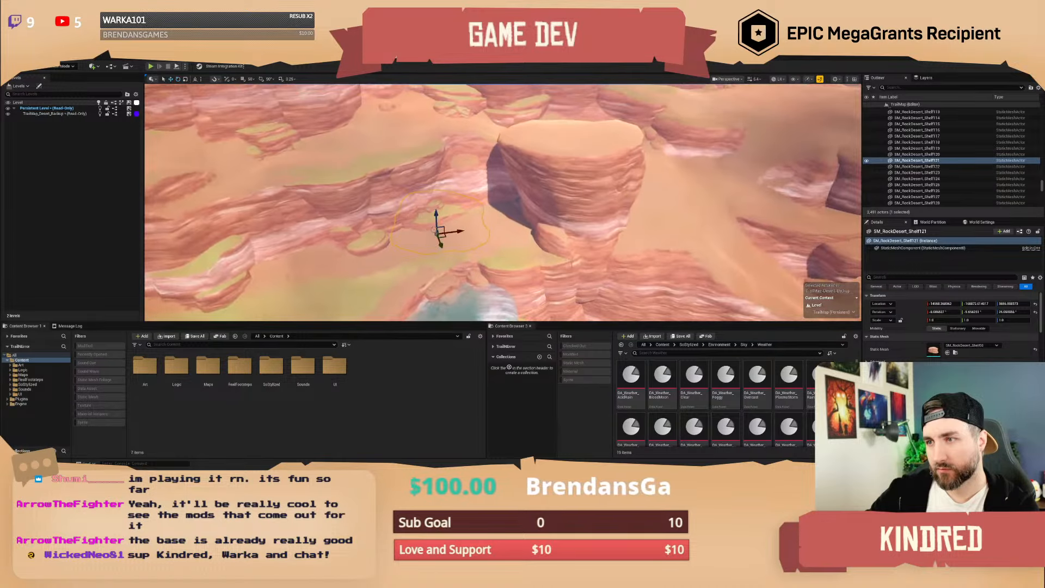
alt+drag(458, 232, 467, 232)
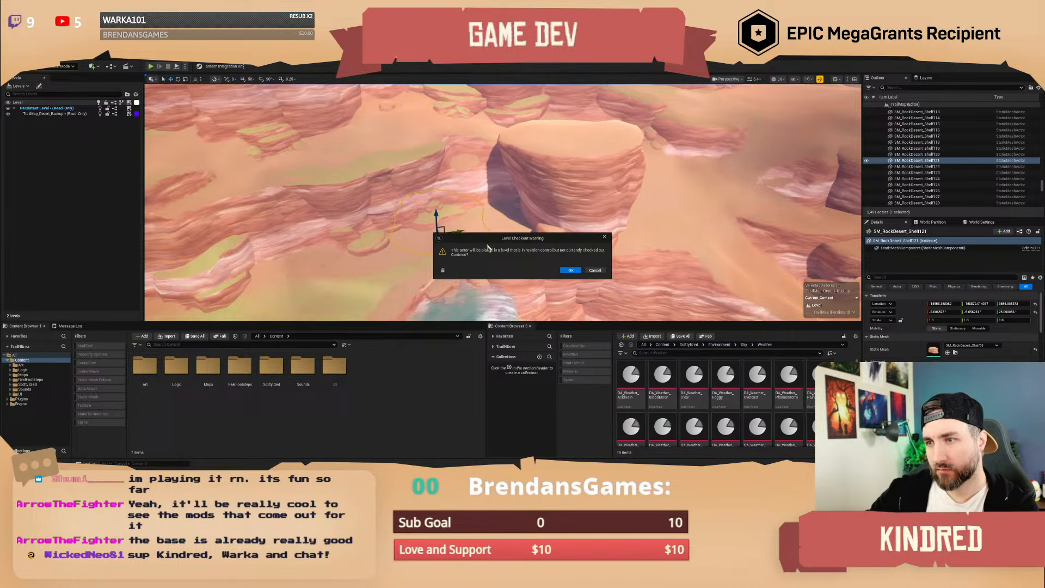
click(570, 270)
key(f)
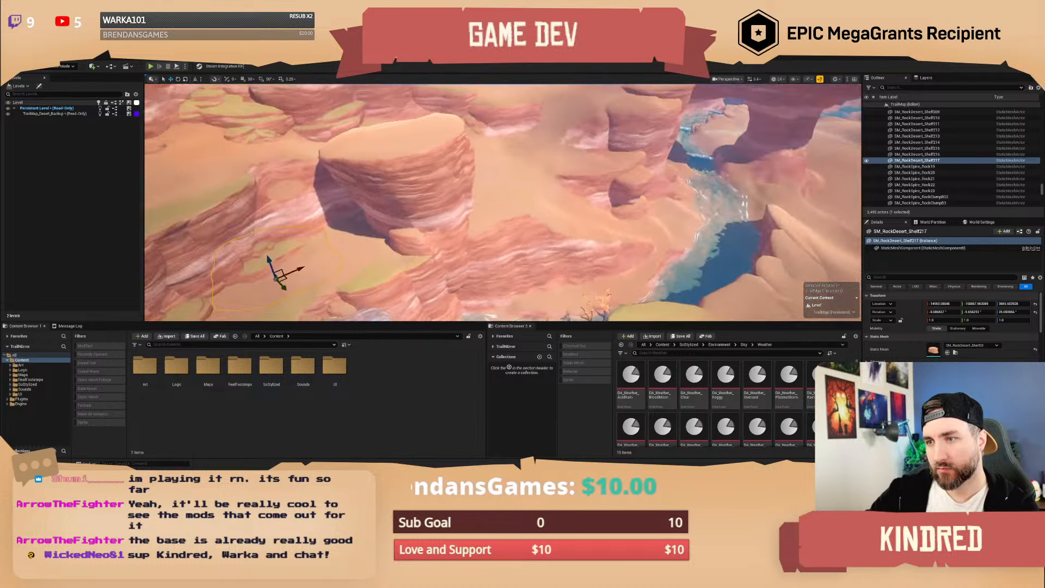
drag(499, 232, 532, 244)
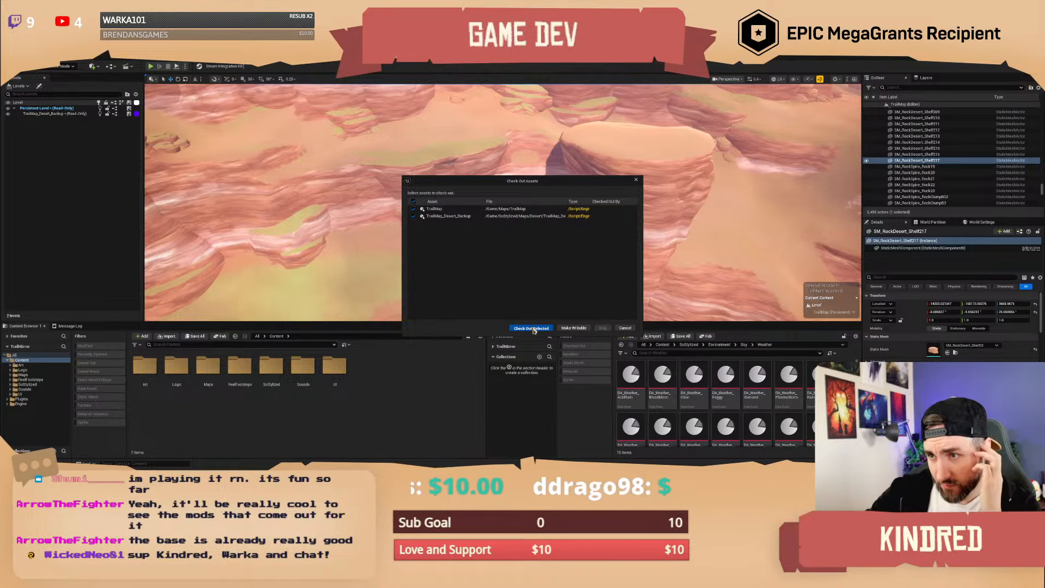
click(531, 327)
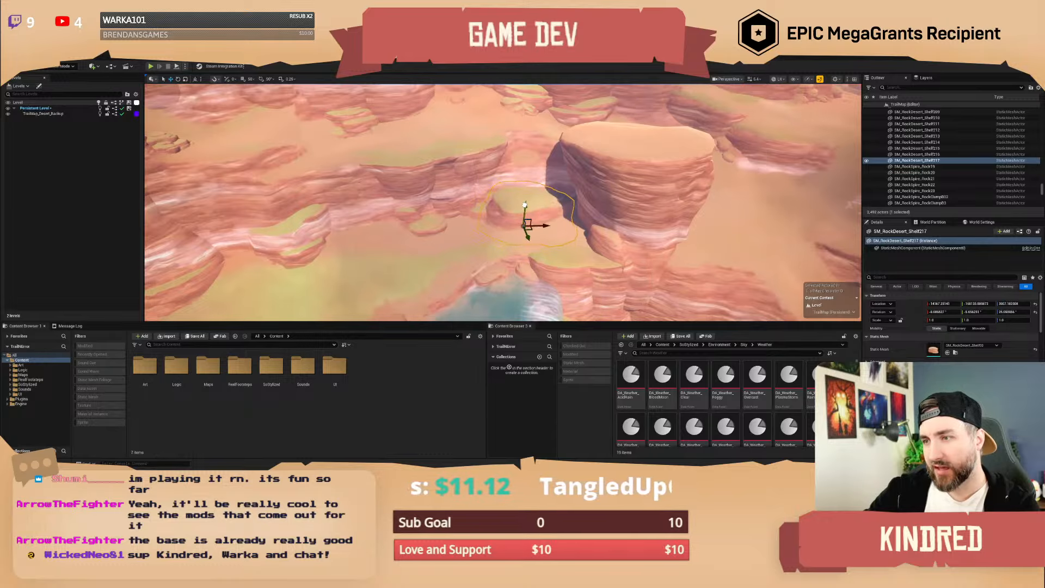
Rotate the duplicated rock shelf, move it against the base of the new mesa and deselect it.
key(e)
drag(525, 205, 543, 220)
key(w)
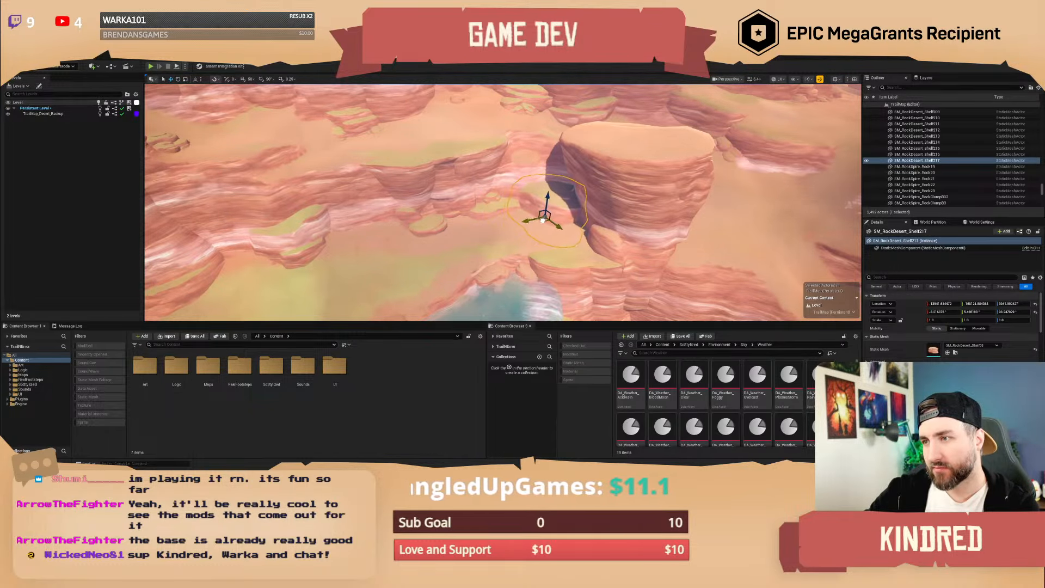
key(Escape)
Switch the editor to Landscape mode and open the paint tools for Desert_Landscape.
right_drag(543, 220, 749, 245)
key(w)
scroll(561, 214, down, 3)
scroll(702, 215, down, 1)
key(w)
scroll(670, 201, down, 4)
scroll(746, 245, down, 1)
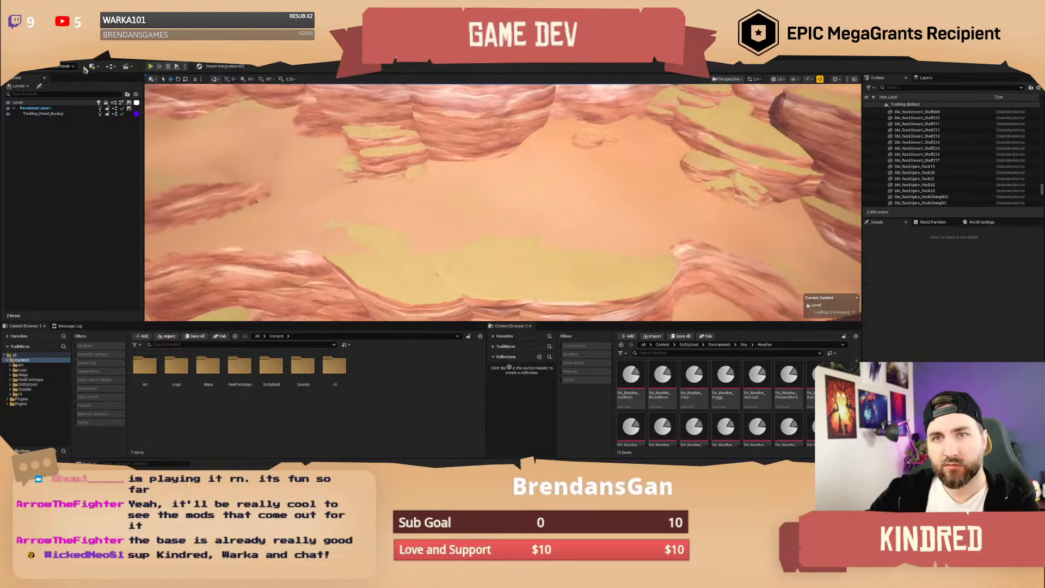
click(65, 66)
click(58, 87)
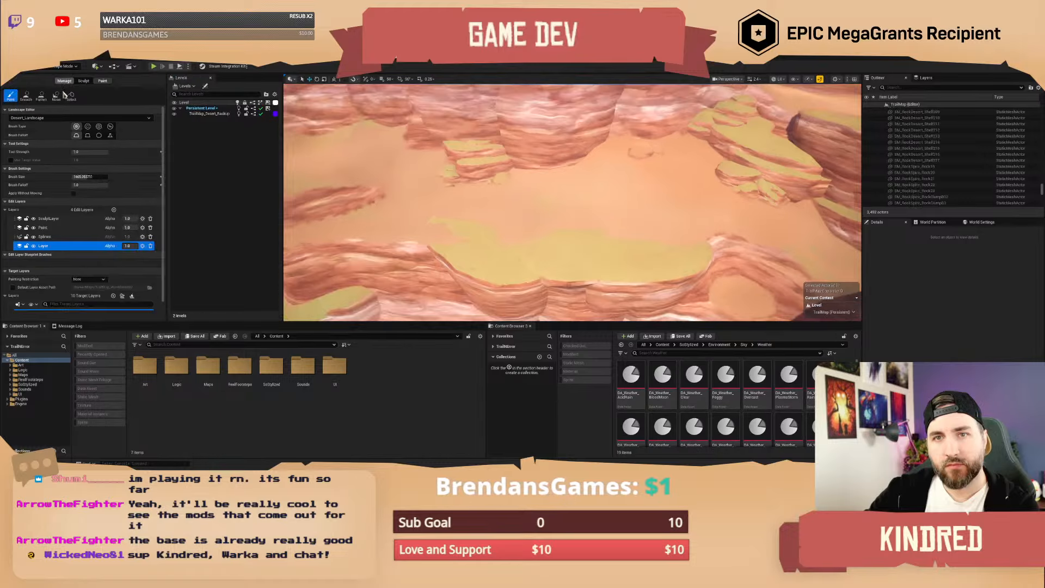
click(102, 81)
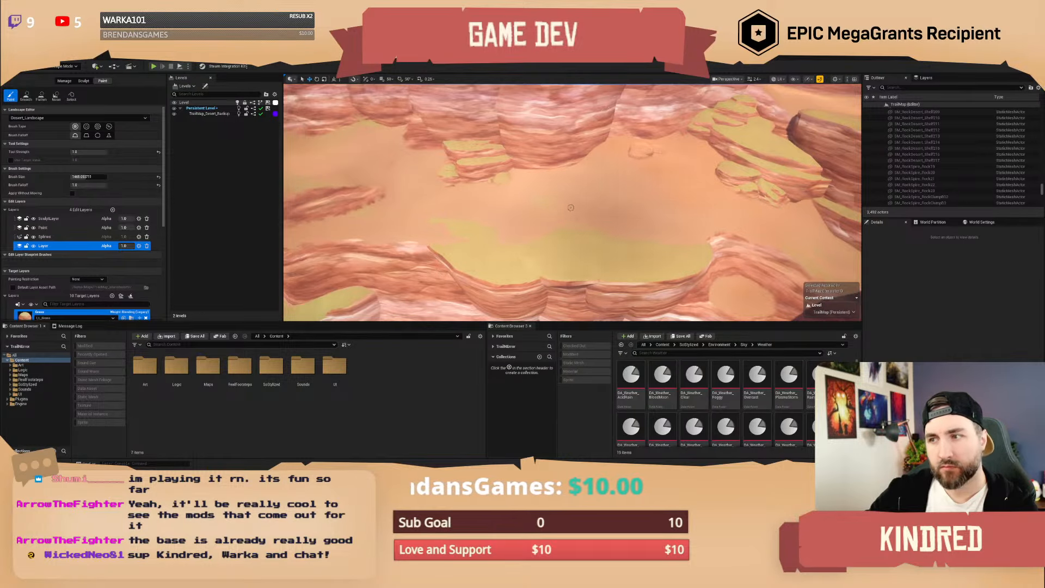
With Layer as the active edit layer, try the LL_Dirt and LL_Sand target layers on the sandy plateau.
key(w)
right_drag(572, 202, 610, 202)
scroll(572, 203, down, 3)
scroll(555, 167, down, 1)
scroll(82, 267, down, 3)
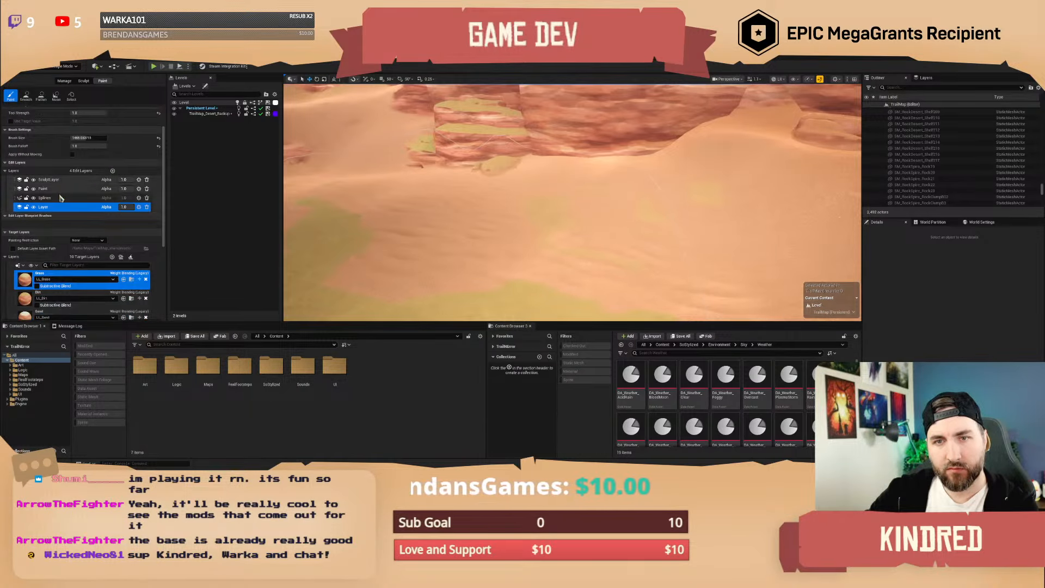
click(43, 188)
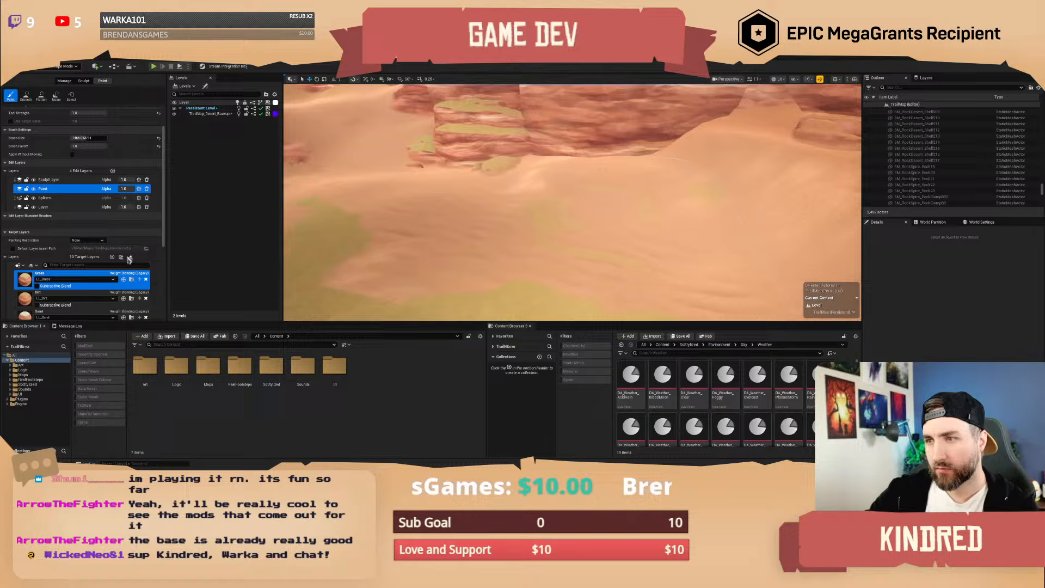
click(43, 207)
scroll(34, 275, down, 2)
click(41, 255)
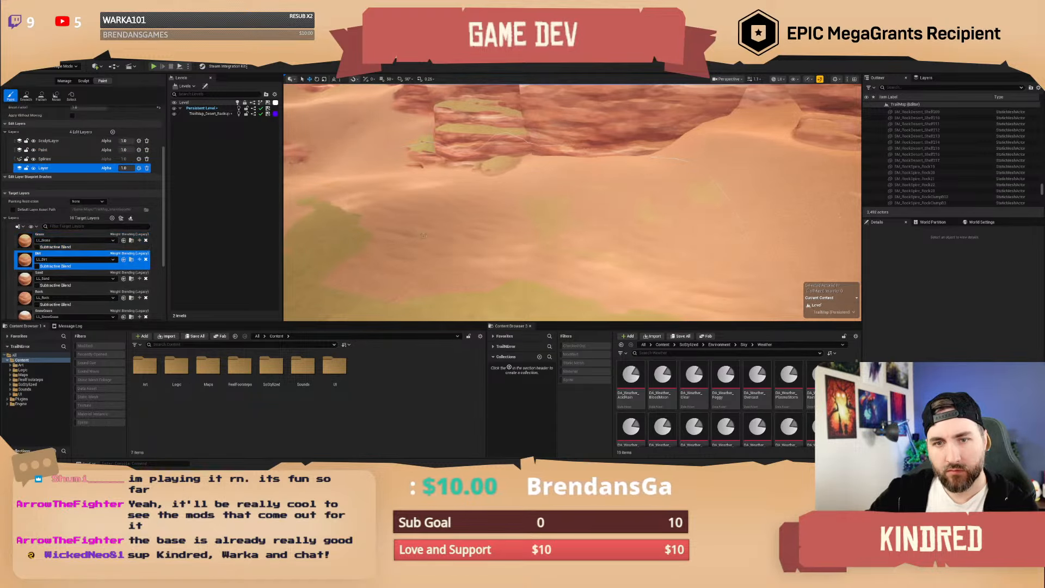
right_drag(547, 202, 564, 197)
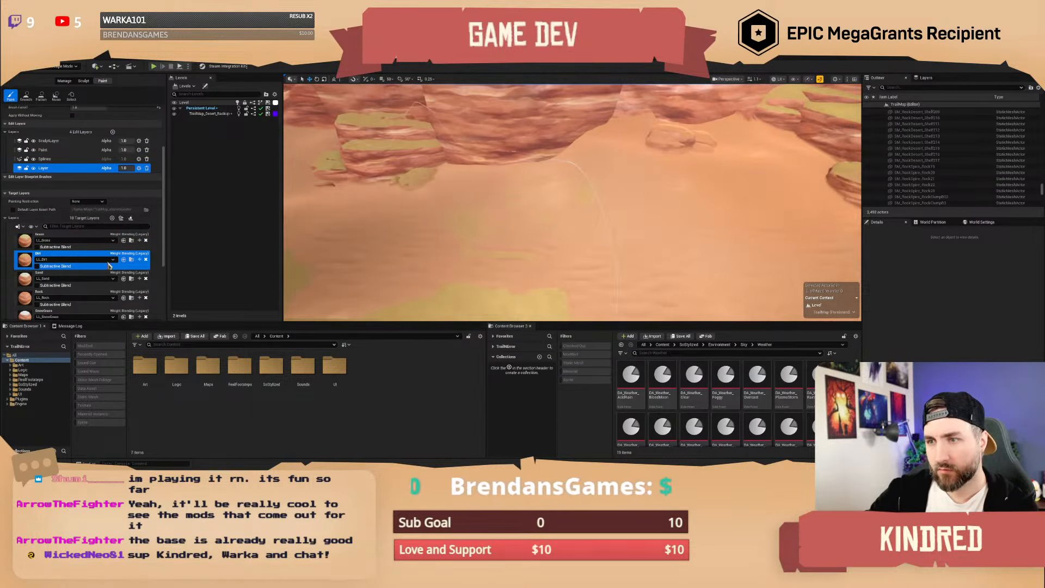
scroll(57, 274, down, 2)
click(52, 235)
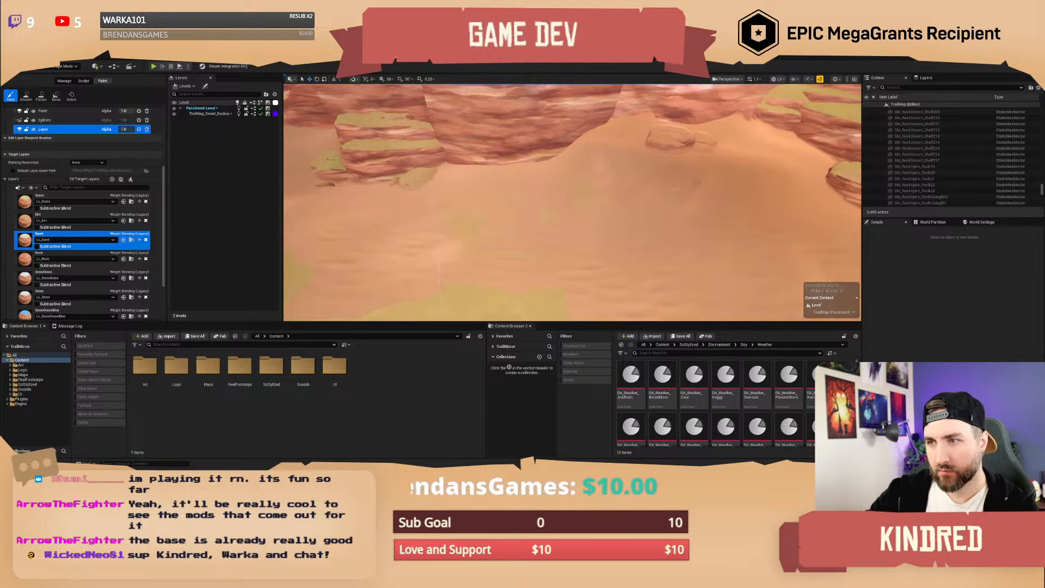
Choose the LL_DesertSand target layer and paint desert sand across the plateau.
scroll(45, 266, down, 3)
scroll(45, 266, down, 1)
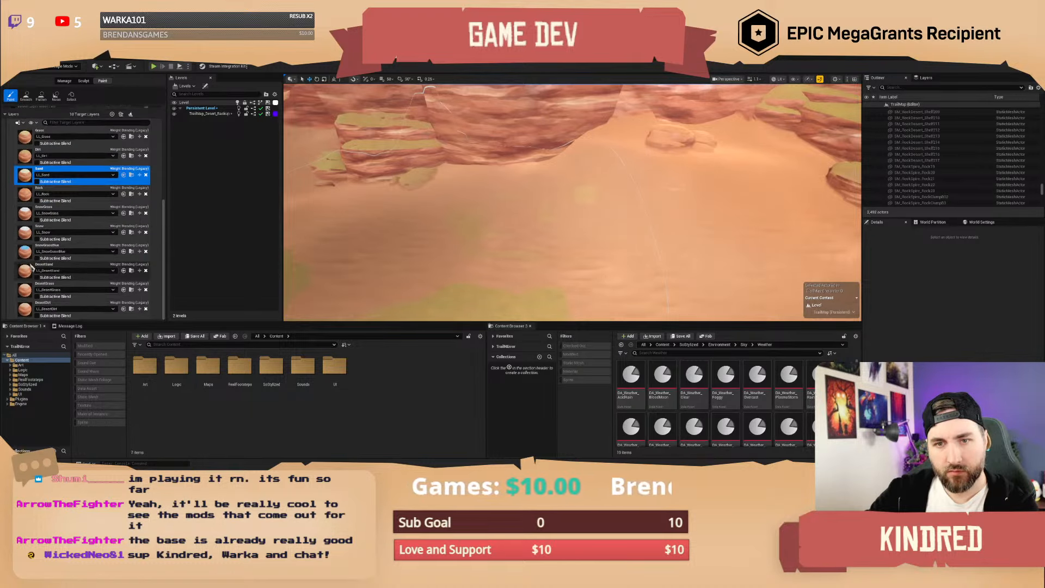
click(33, 267)
key(s)
mouse_move(654, 191)
right_down()
mouse_move(675, 210)
mouse_move(670, 196)
right_up()
scroll(653, 190, up, 1)
key(s)
right_drag(664, 156, 659, 177)
drag(664, 156, 460, 184)
Choose the LL_DesertDirt target layer, try it on the ledge beside the waterfall and undo the last change.
mouse_move(460, 184)
right_down()
mouse_move(376, 185)
mouse_move(390, 172)
mouse_move(333, 179)
right_up()
scroll(435, 177, up, 1)
key(w)
scroll(435, 177, up, 3)
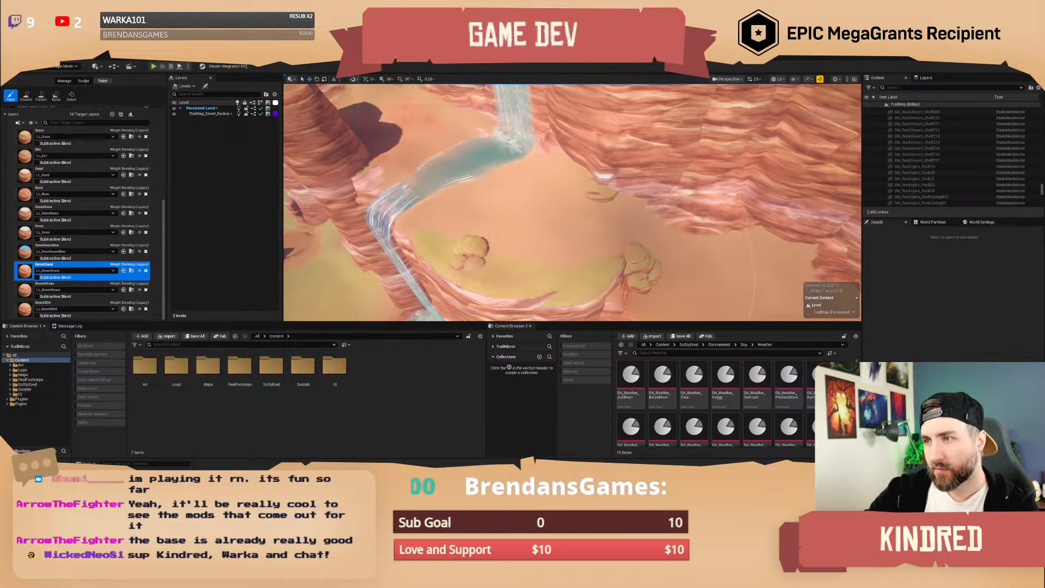
key(w)
mouse_move(623, 225)
right_down()
mouse_move(598, 212)
mouse_move(584, 226)
right_up()
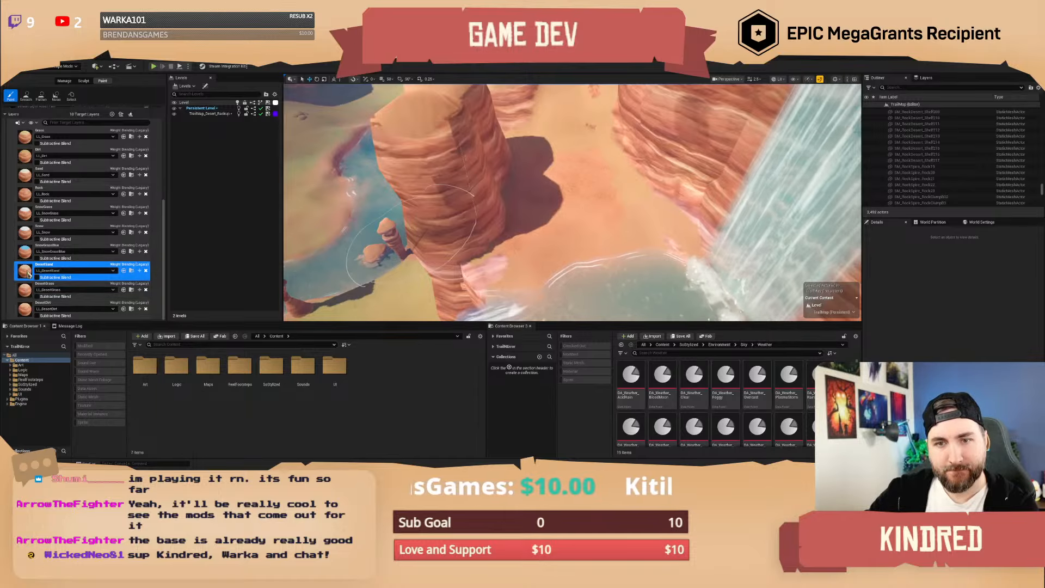
click(33, 306)
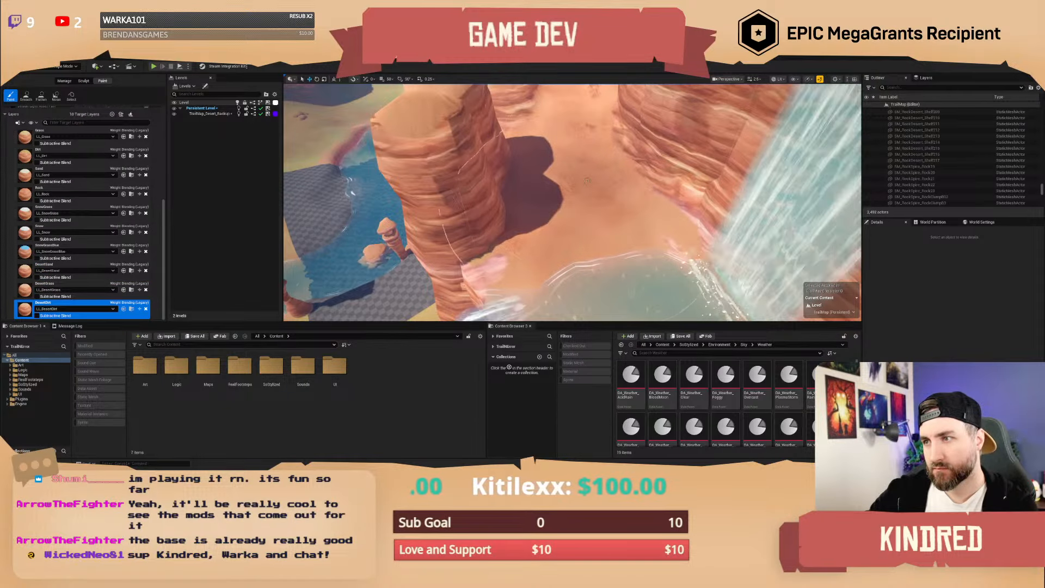
key(ctrl+z)
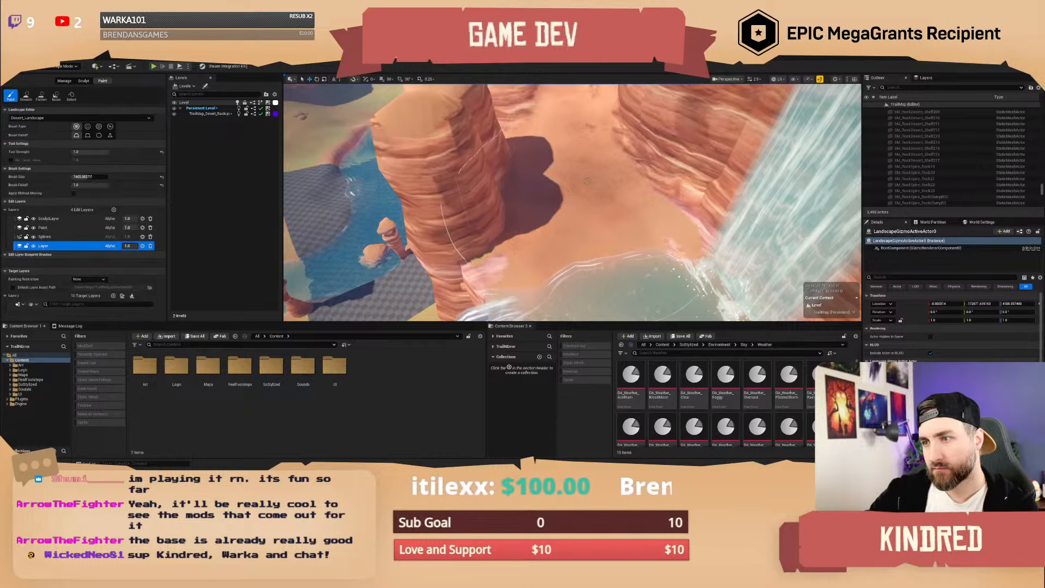
key(w)
mouse_move(587, 181)
right_down()
mouse_move(583, 163)
mouse_move(584, 178)
right_up()
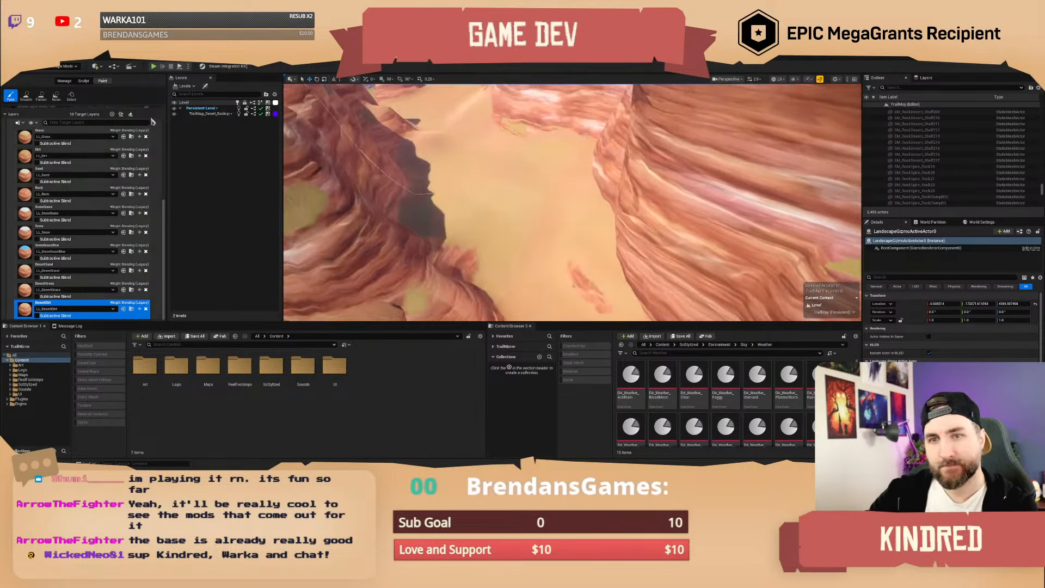
Reduce the brush size and paint over the grassy canyon floor between the cliffs.
scroll(112, 192, up, 2)
scroll(112, 192, up, 7)
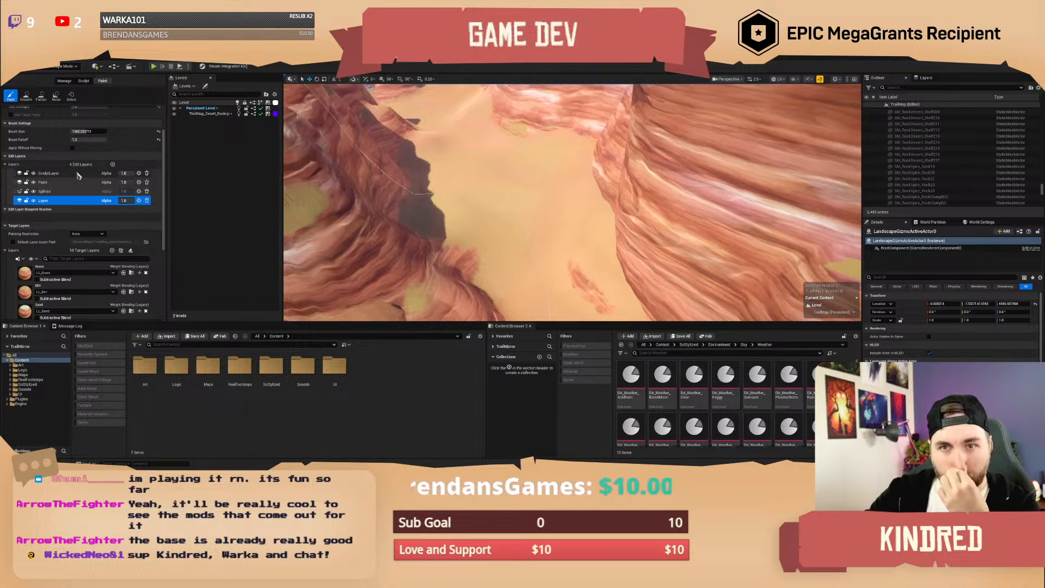
drag(83, 170, 78, 170)
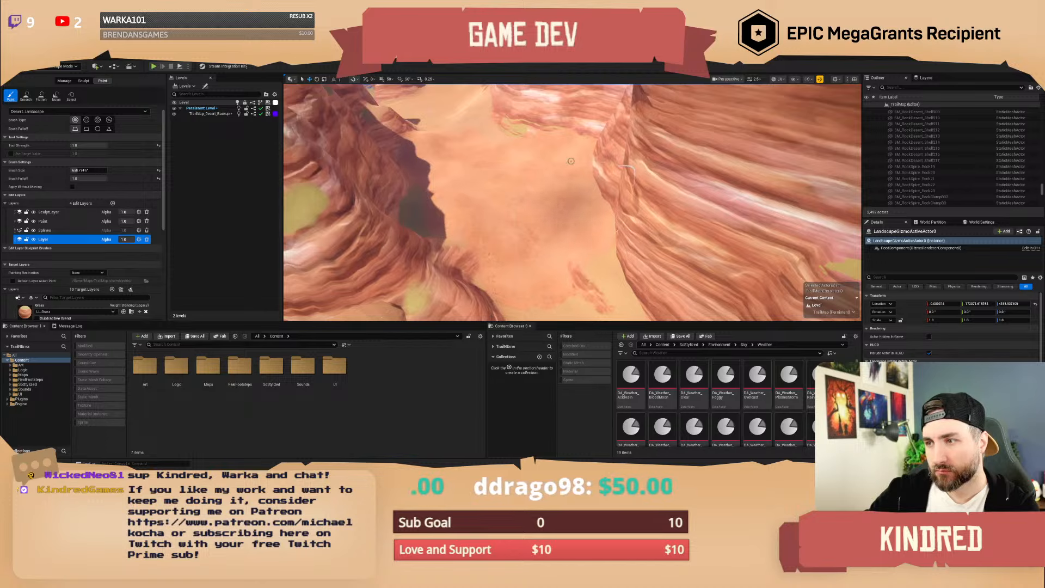
Examine the painted ground along the canyon floor, terraces and mesa for spots that need repainting.
scroll(85, 287, down, 5)
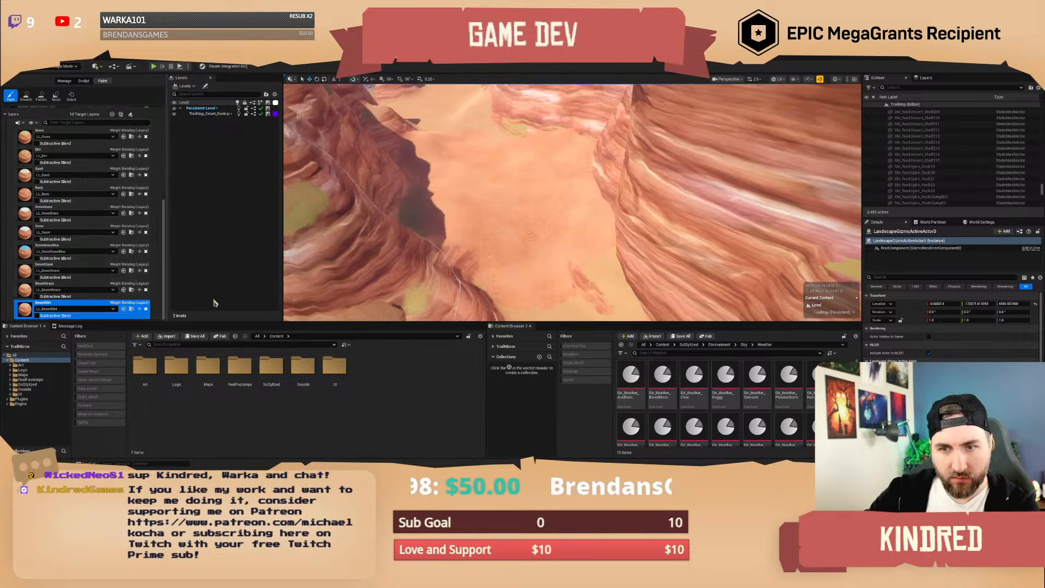
mouse_move(539, 201)
right_down()
mouse_move(527, 261)
mouse_move(498, 259)
mouse_move(503, 277)
mouse_move(523, 199)
mouse_move(527, 232)
mouse_move(507, 234)
mouse_move(522, 245)
right_up()
key(w)
scroll(527, 262, down, 3)
scroll(523, 199, up, 1)
key(s)
scroll(522, 233, up, 5)
key(w)
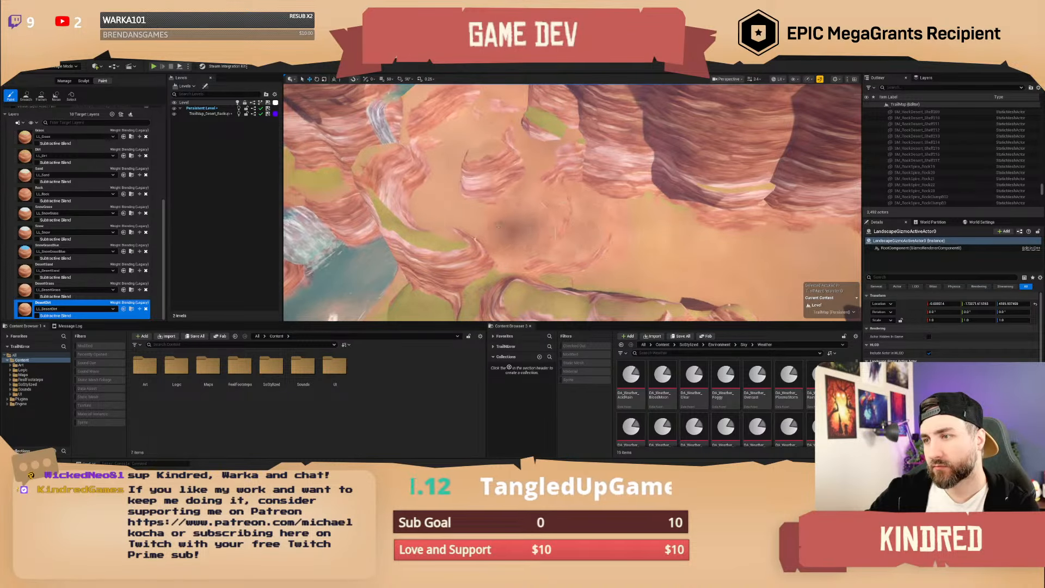
mouse_move(527, 165)
right_down()
mouse_move(520, 179)
mouse_move(544, 194)
right_up()
key(w)
scroll(551, 191, up, 3)
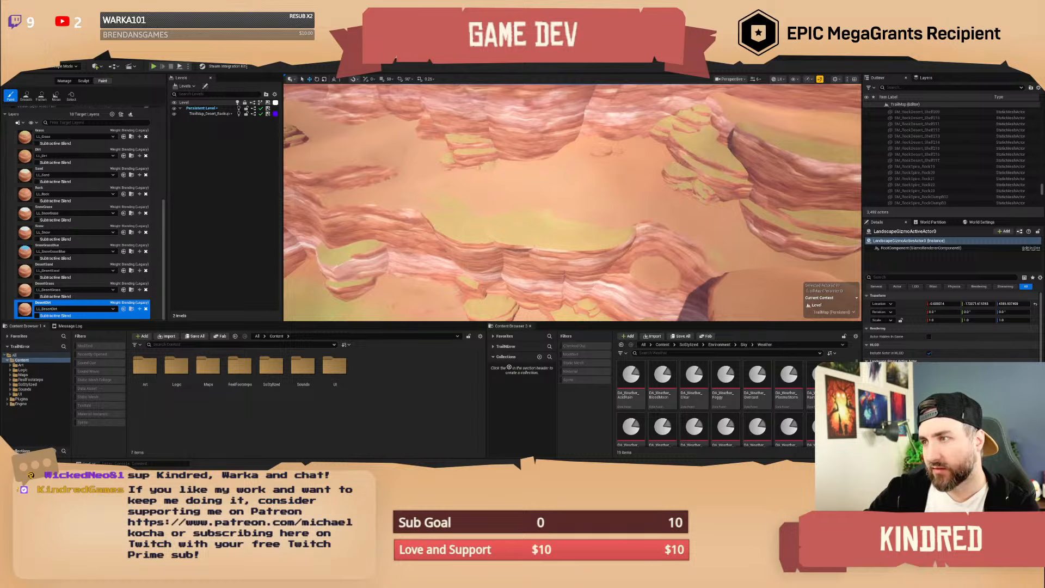
right_drag(544, 193, 528, 202)
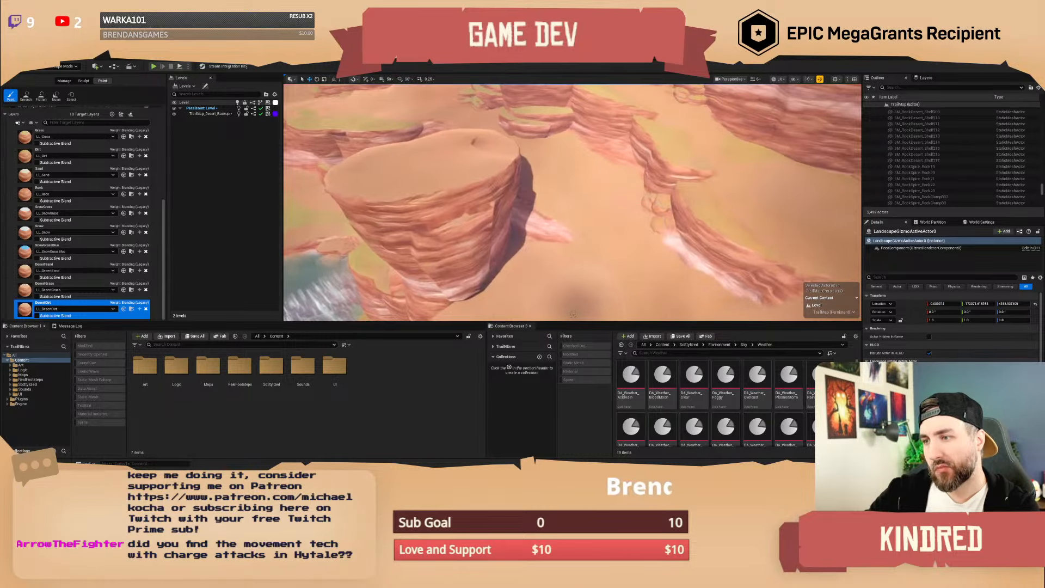
Enlarge the viewport by shrinking the content browsers and inspect the sandy passage beside the flat-topped mesa.
drag(571, 322, 571, 368)
right_drag(573, 327, 589, 320)
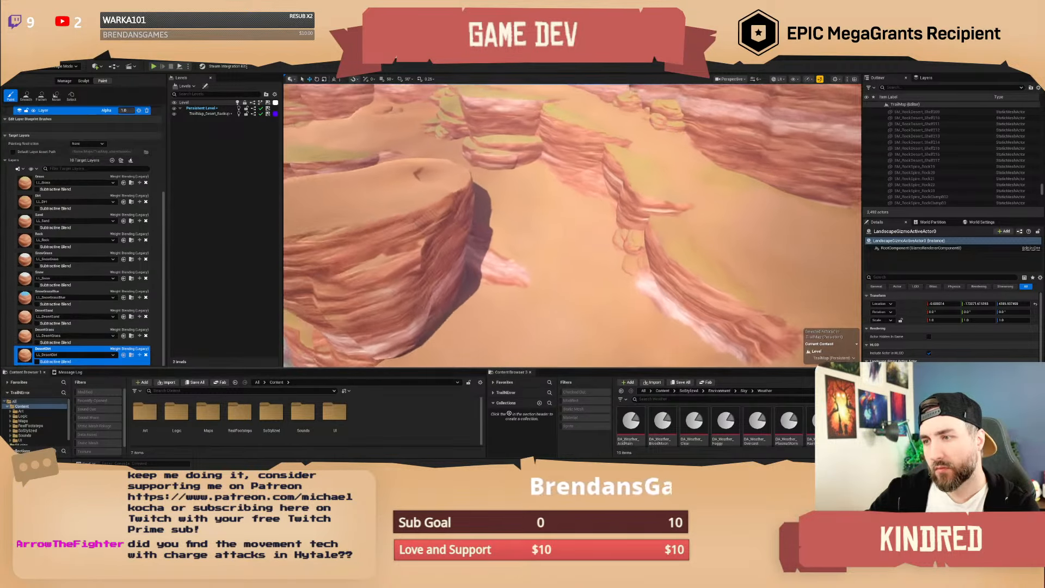
right_drag(550, 216, 563, 217)
right_drag(615, 344, 579, 226)
right_drag(638, 297, 606, 304)
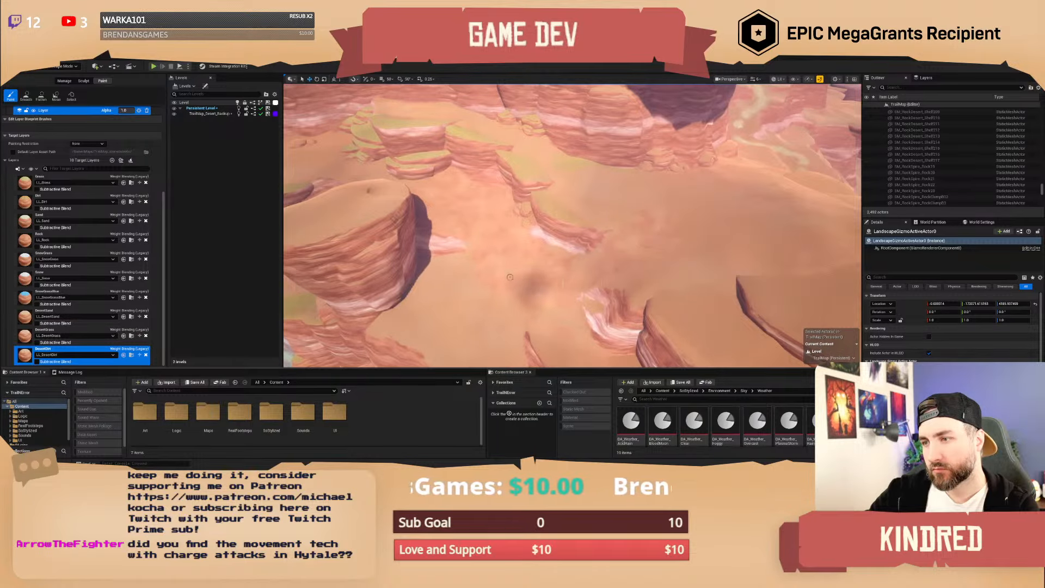
mouse_move(534, 279)
right_down()
mouse_move(561, 286)
mouse_move(547, 289)
mouse_move(597, 287)
mouse_move(534, 280)
mouse_move(515, 316)
right_up()
Choose the LL_DesertGrass target layer, reduce the brush size and paint grass around the rock ledges near the mesa.
click(27, 341)
scroll(70, 139, up, 2)
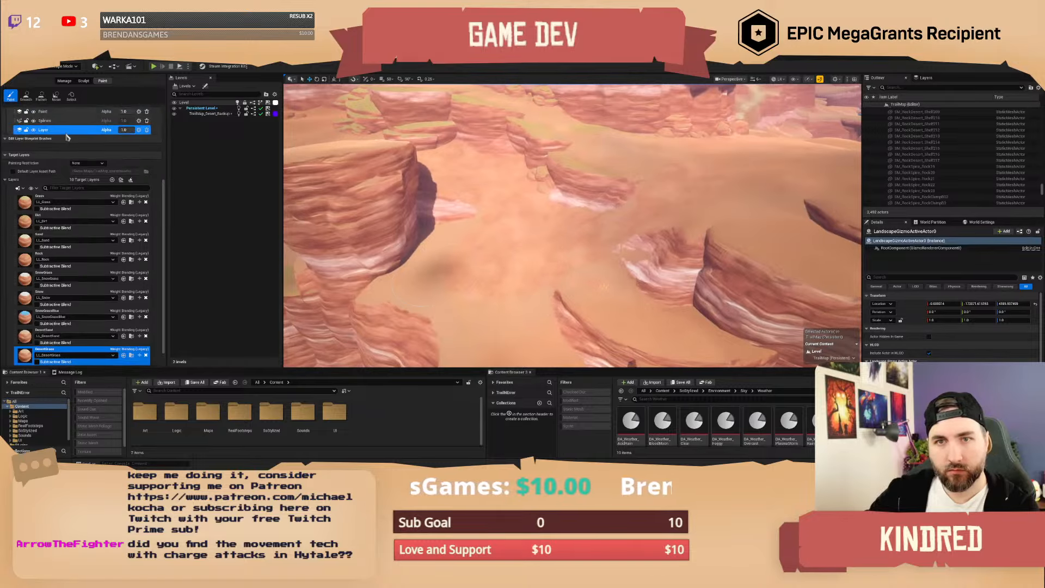
scroll(79, 147, up, 3)
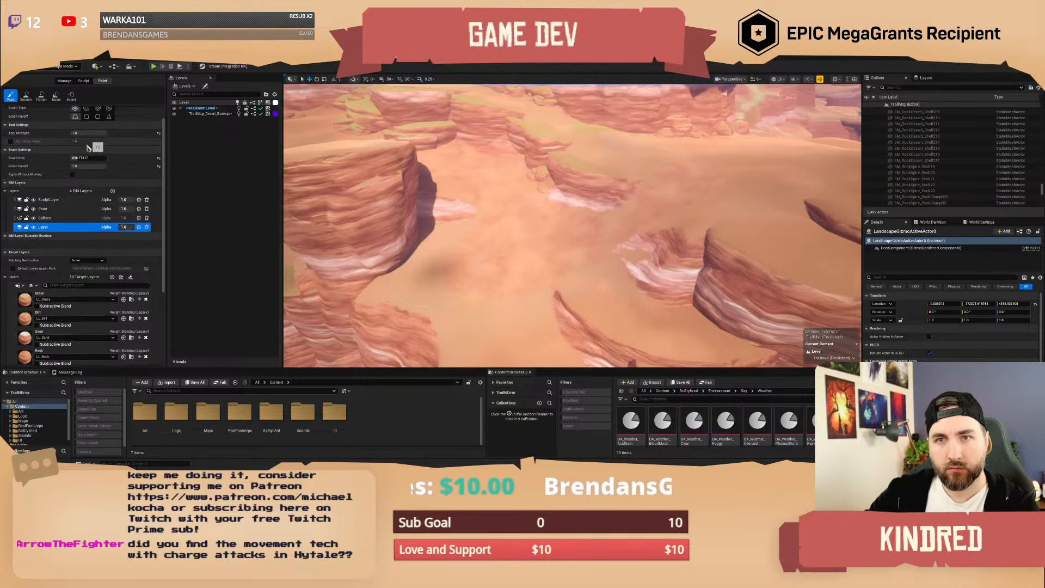
drag(84, 158, 81, 158)
right_drag(470, 238, 452, 248)
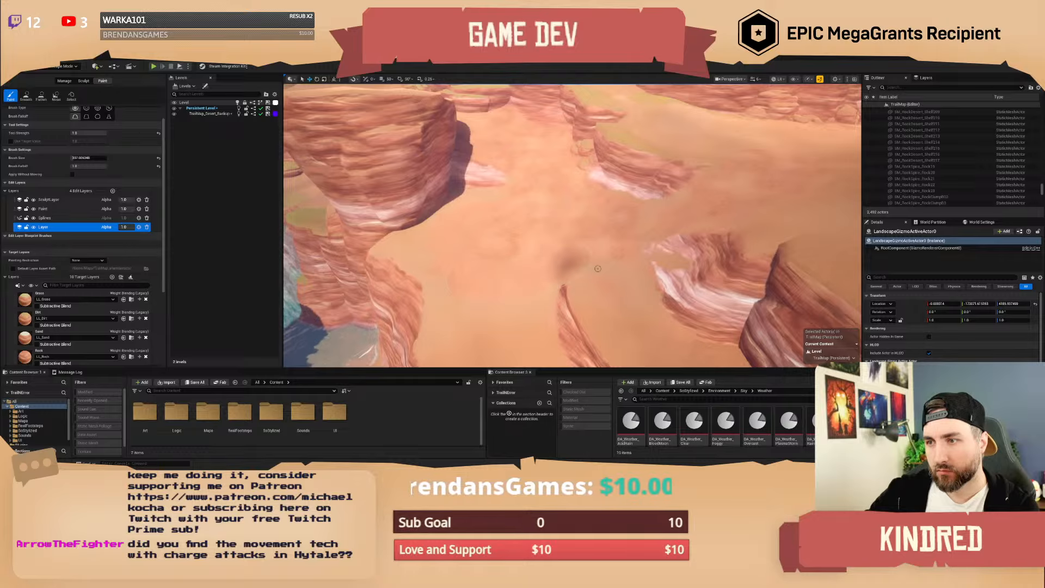
mouse_move(621, 290)
right_down()
mouse_move(566, 245)
mouse_move(506, 238)
right_up()
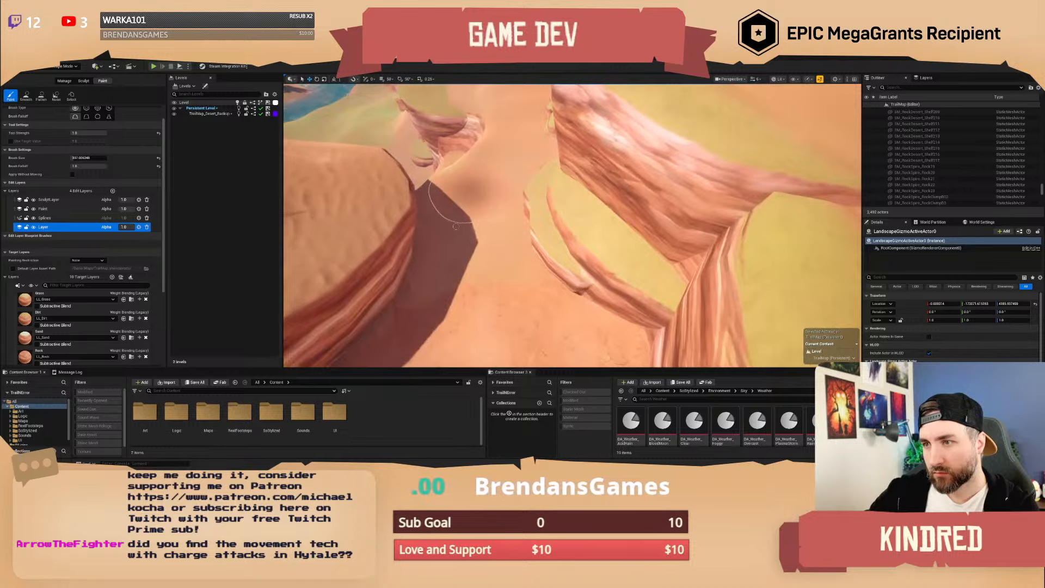
right_drag(504, 196, 479, 207)
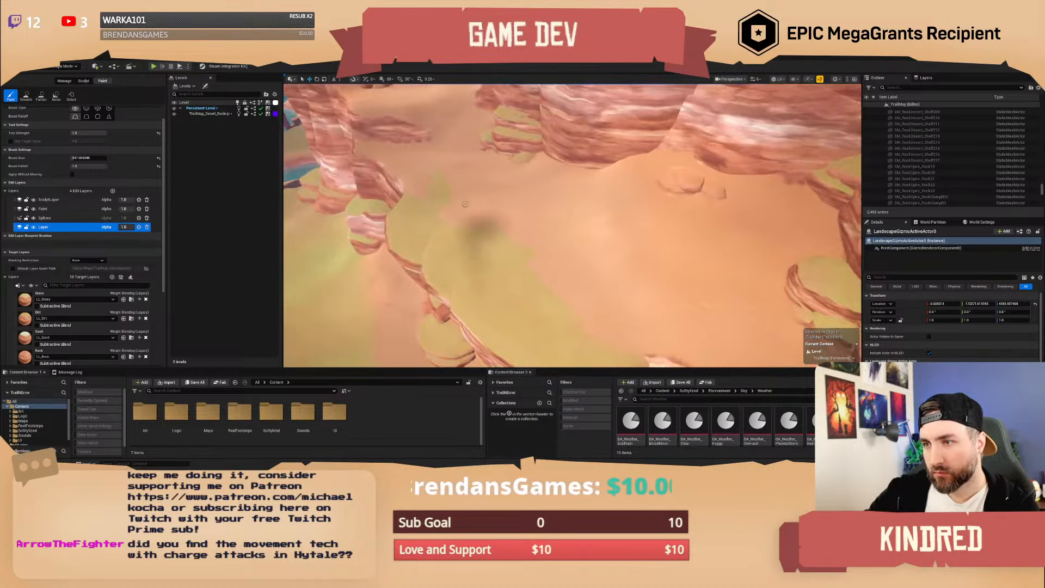
Try desert grass on the sandy ground between the cliffs and undo the last stroke.
mouse_move(588, 269)
right_down()
mouse_move(578, 235)
mouse_move(599, 238)
mouse_move(611, 266)
mouse_move(647, 263)
mouse_move(567, 275)
mouse_move(575, 289)
mouse_move(553, 303)
right_up()
scroll(609, 258, down, 2)
scroll(638, 265, up, 1)
drag(553, 304, 619, 291)
right_drag(619, 292, 644, 307)
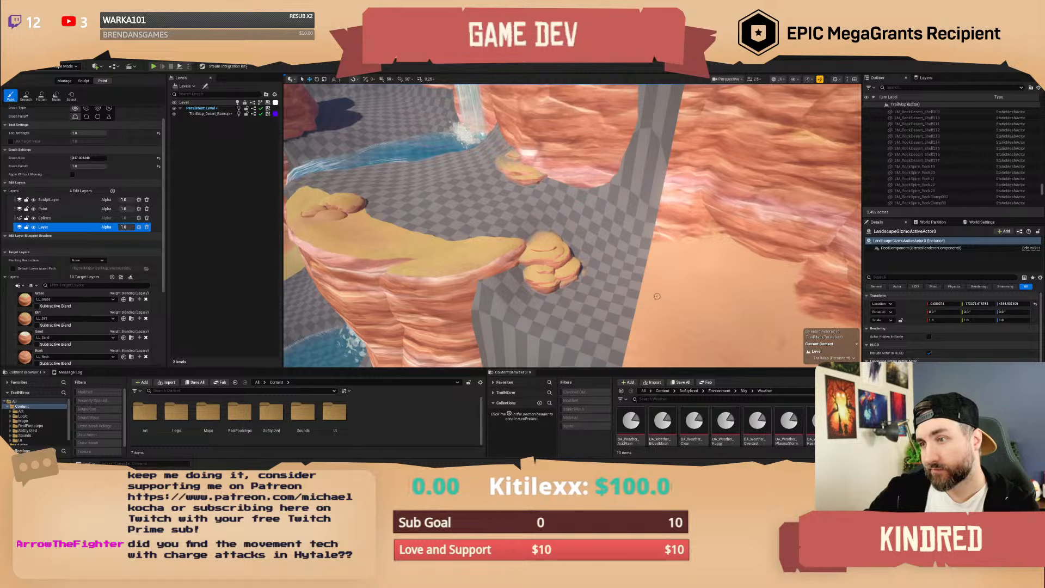
key(ctrl+z)
Paint desert grass along the sandy canyon floor between the high cliffs.
right_drag(653, 284, 545, 261)
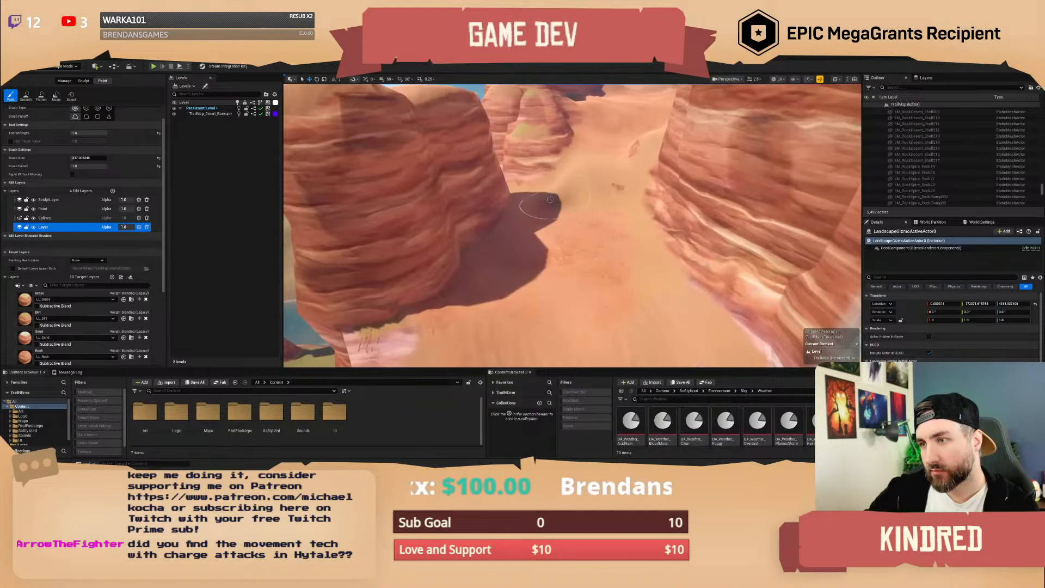
mouse_move(618, 285)
right_down()
mouse_move(622, 272)
mouse_move(641, 290)
right_up()
drag(476, 168, 536, 188)
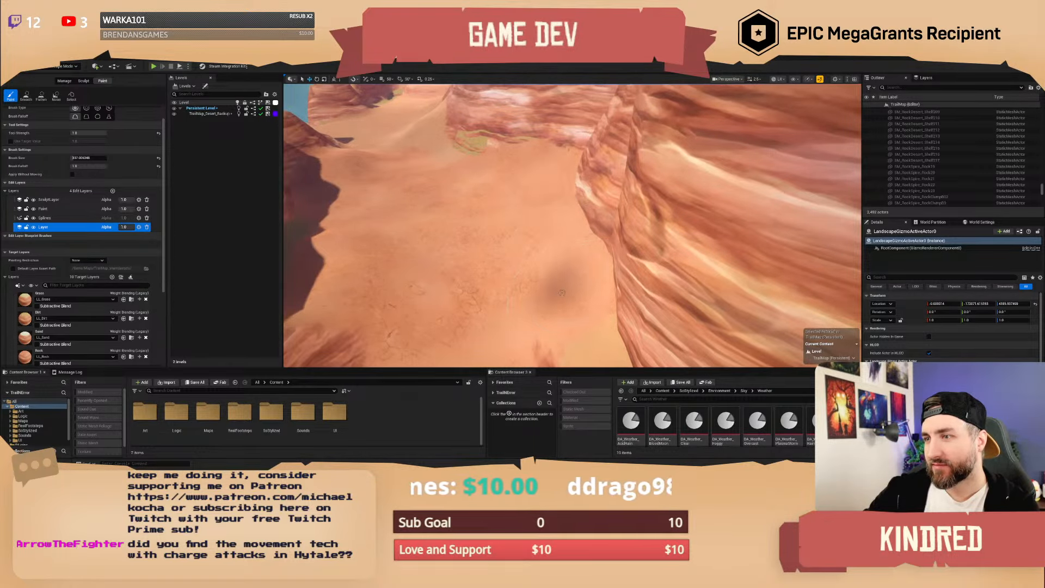
Examine the repainted canyon, the waterfall pool and the grass-topped rocks on the terraces.
key(w)
right_drag(566, 294, 503, 250)
scroll(541, 267, down, 1)
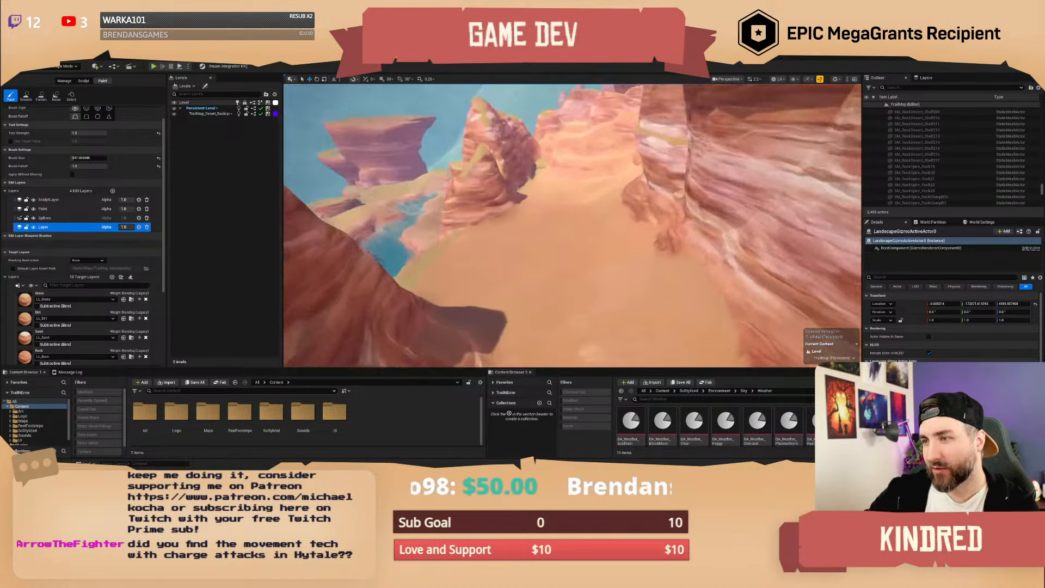
mouse_move(504, 251)
right_down()
mouse_move(590, 226)
mouse_move(566, 240)
mouse_move(610, 245)
mouse_move(502, 286)
right_up()
scroll(610, 245, down, 1)
mouse_move(564, 290)
right_down()
mouse_move(555, 253)
mouse_move(528, 257)
mouse_move(564, 291)
right_up()
scroll(558, 256, up, 1)
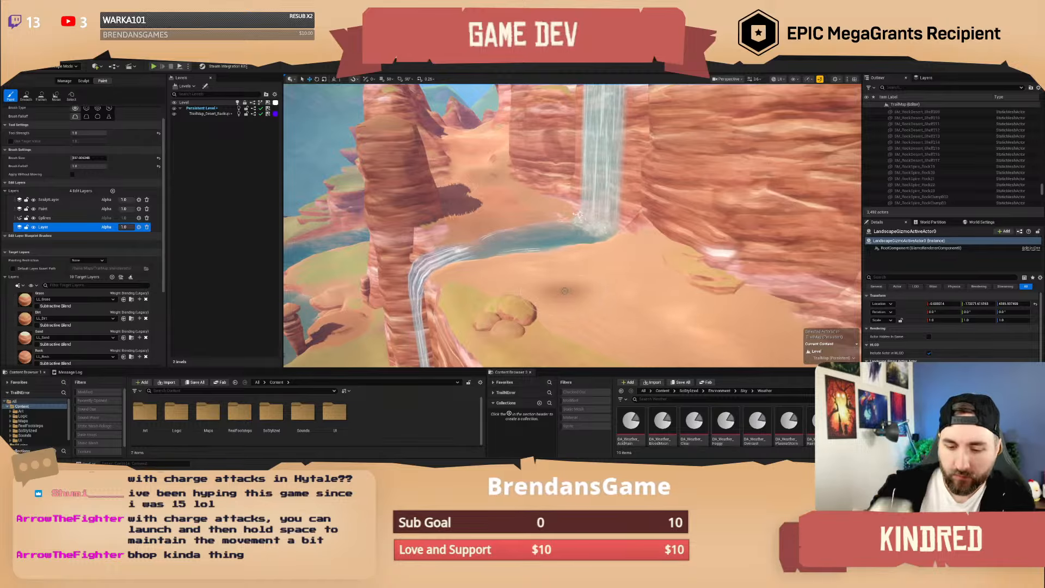
key(w)
right_drag(565, 290, 736, 310)
scroll(566, 290, up, 1)
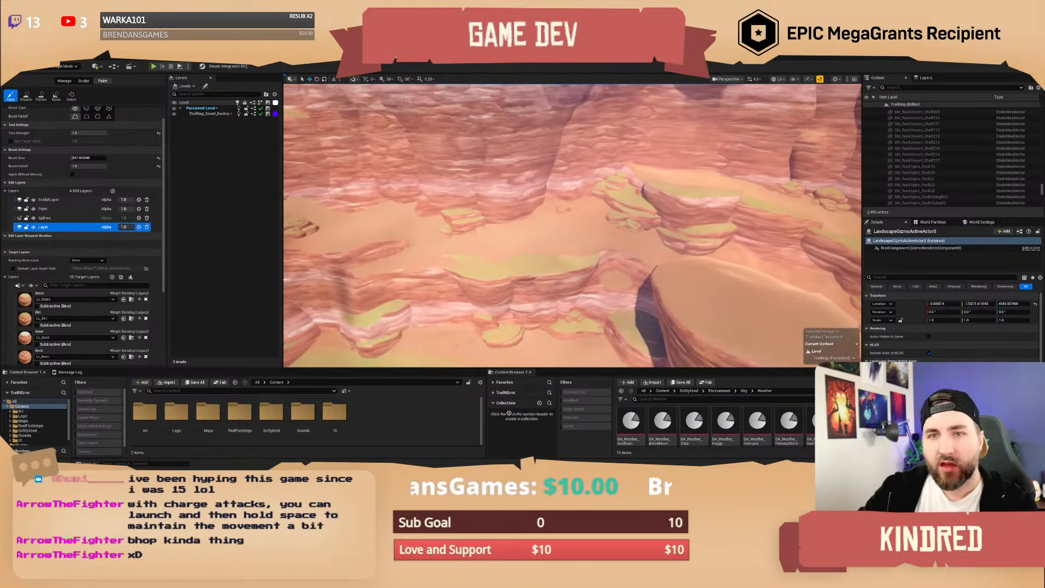
Switch to Selection mode and replace the grass-topped material of the terrace rock SM_RockDesert_CliffC98 with a grass-free RockDesert material.
click(65, 66)
click(58, 76)
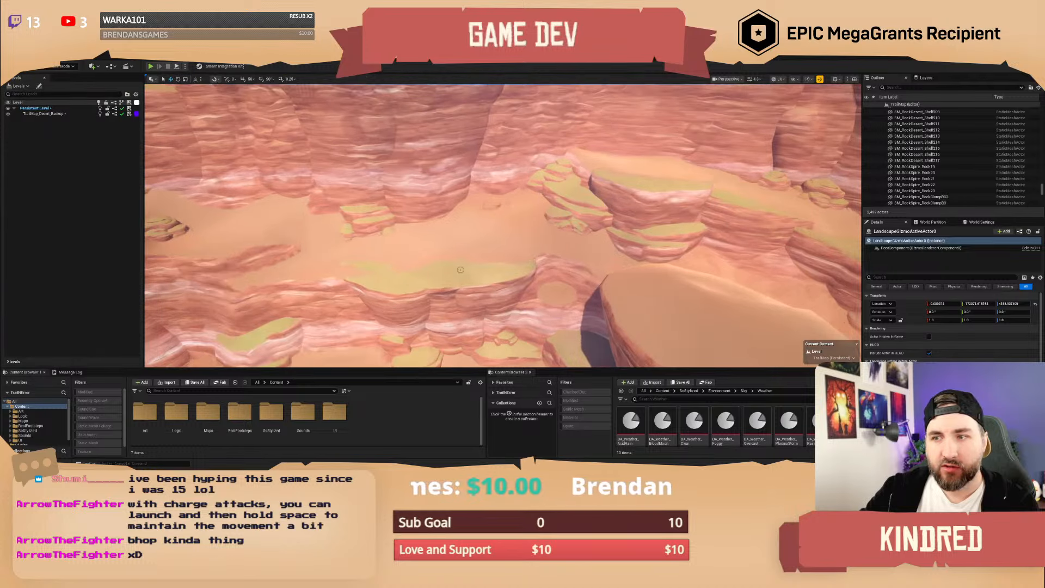
click(539, 345)
key(f)
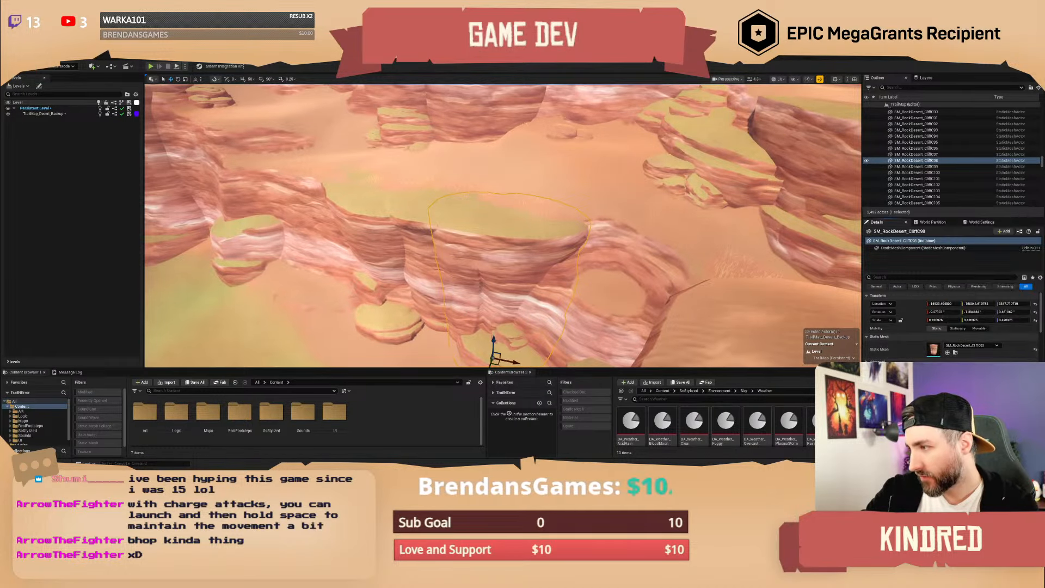
click(973, 378)
click(973, 379)
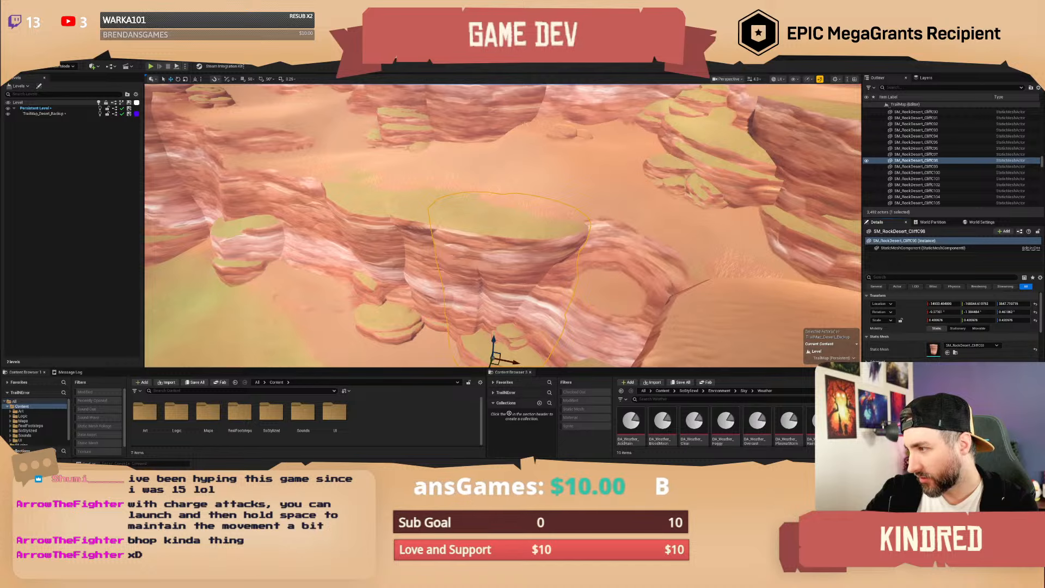
click(973, 378)
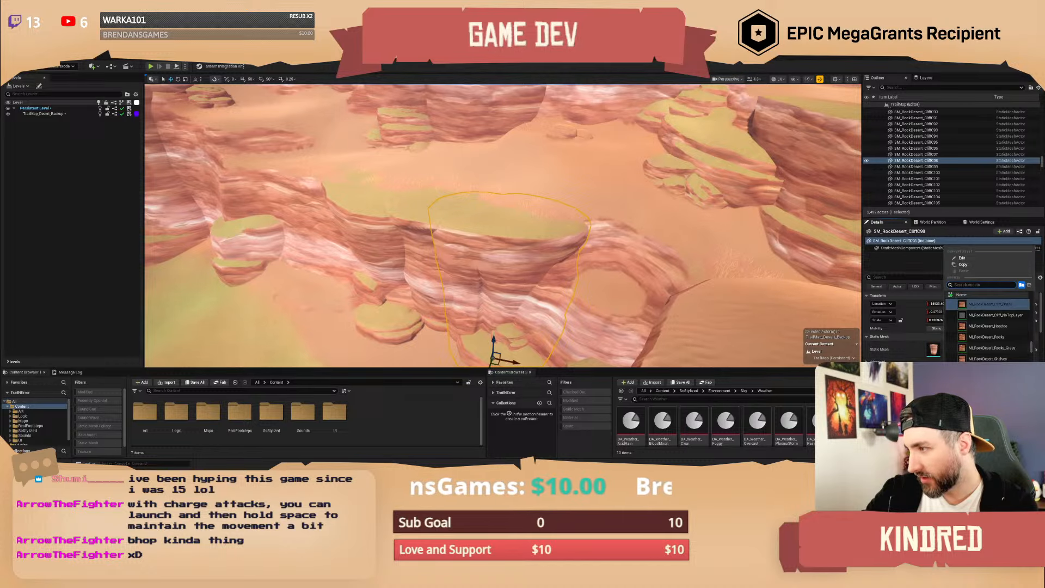
click(1014, 337)
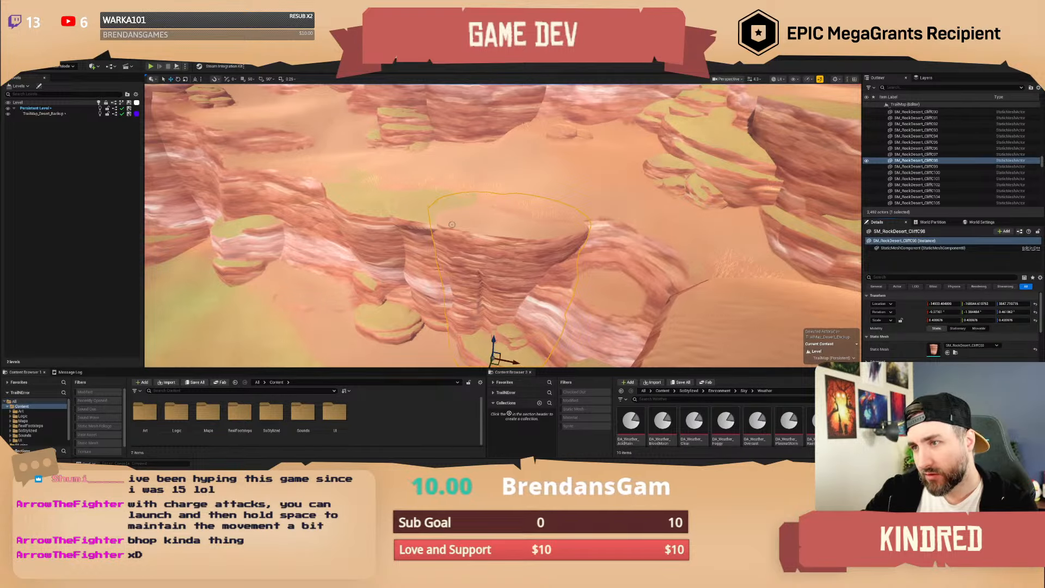
Multi-select the grass-topped cliffs beside the changed rock and the small rocks and shelves stacked at the neighbouring terrace.
click(393, 207)
ctrl+click(368, 205)
right_drag(368, 205, 435, 201)
key(w)
scroll(217, 212, down, 4)
ctrl+click(569, 229)
right_drag(568, 229, 598, 239)
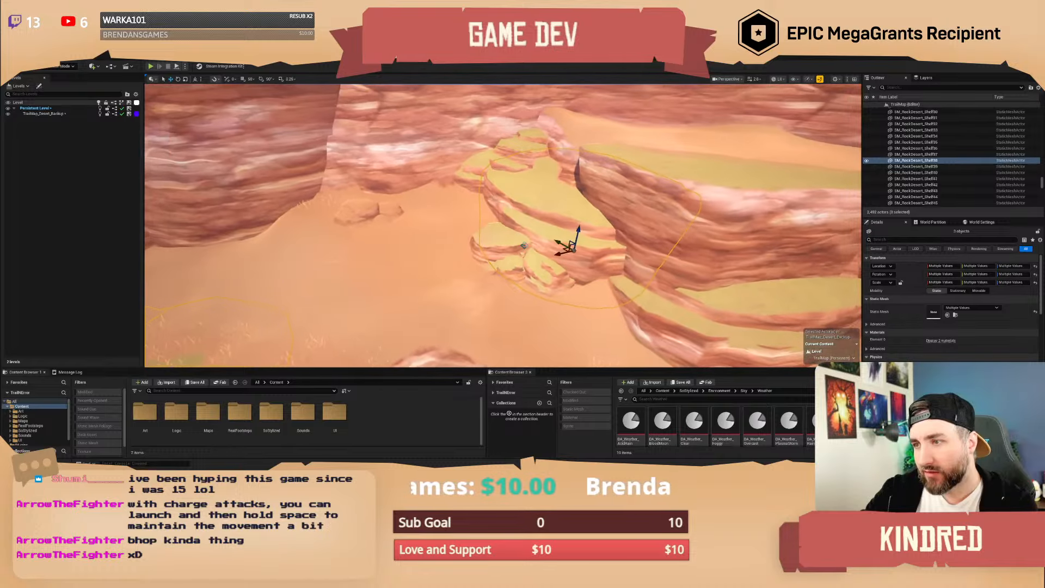
ctrl+click(509, 263)
ctrl+click(642, 302)
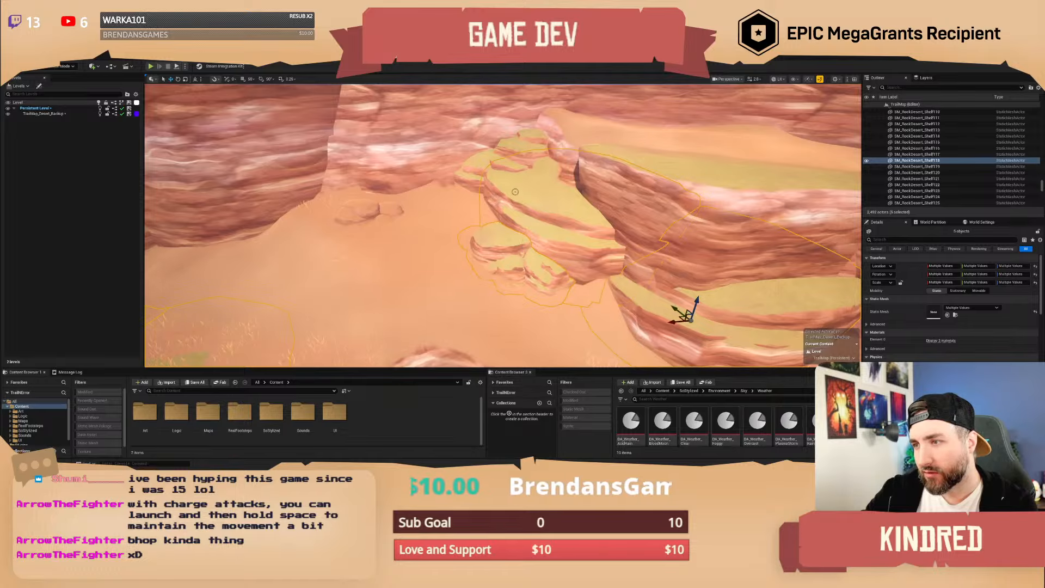
ctrl+click(498, 158)
ctrl+click(479, 167)
right_drag(479, 168, 550, 177)
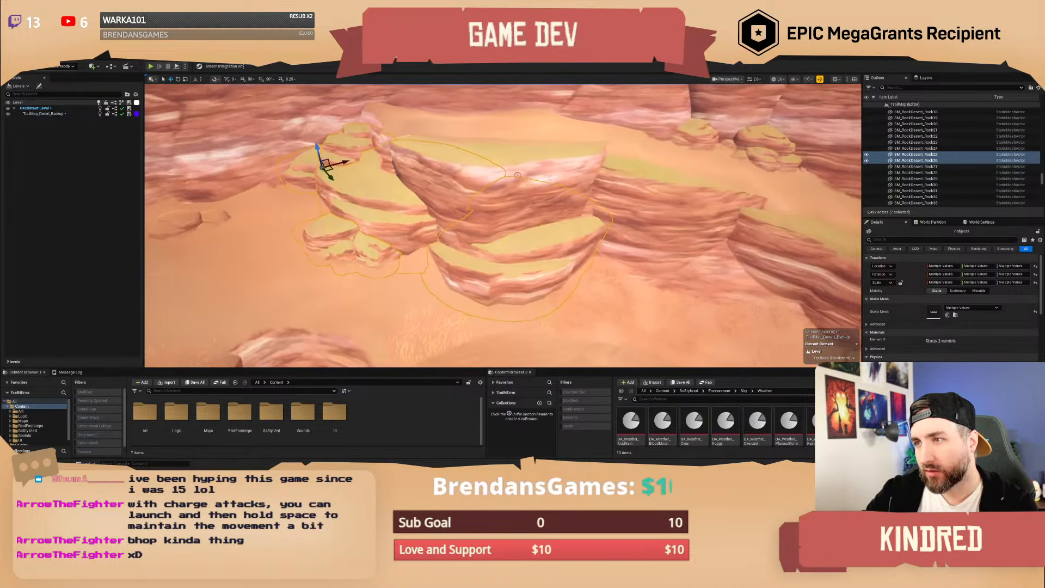
Add the remaining grass-topped shelf rocks along the terrace edge and the first changed cliff's neighbours to the selection.
ctrl+click(529, 243)
ctrl+click(656, 224)
right_drag(657, 224, 727, 228)
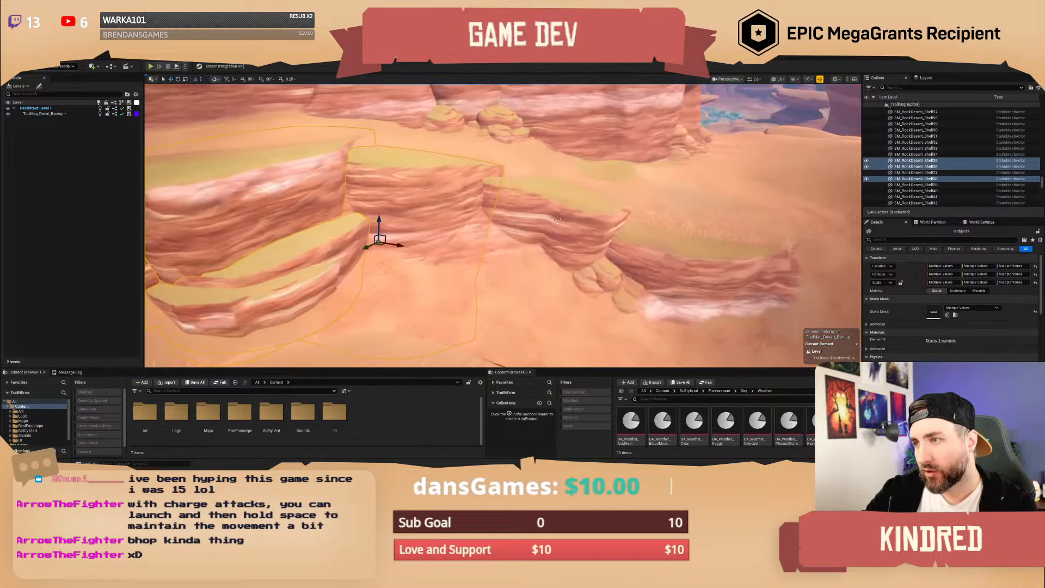
ctrl+click(591, 226)
ctrl+click(619, 277)
ctrl+click(623, 286)
right_drag(623, 286, 701, 276)
ctrl+click(581, 180)
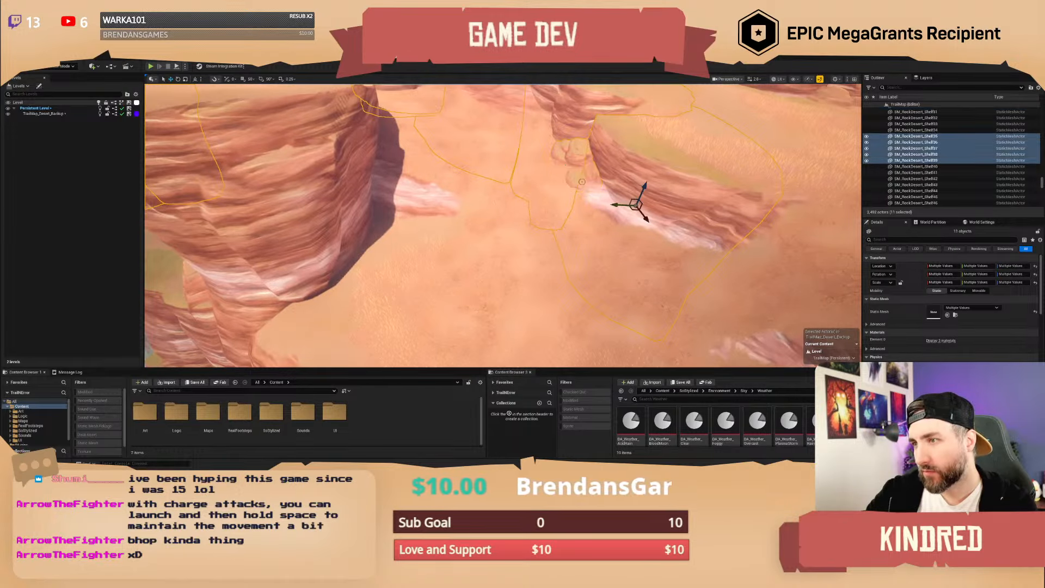
right_drag(605, 242, 604, 174)
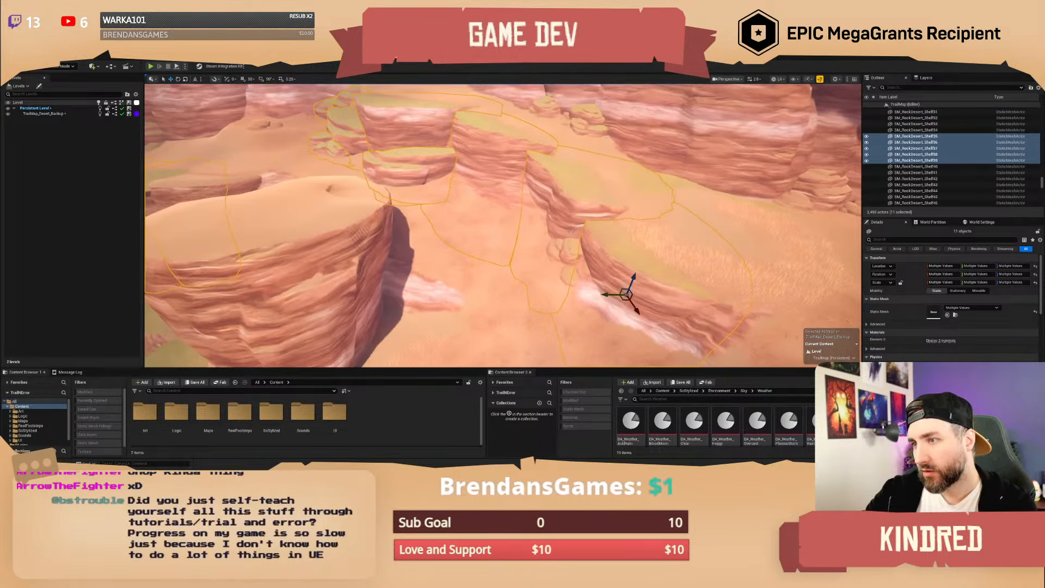
right_drag(572, 230, 524, 266)
ctrl+click(552, 275)
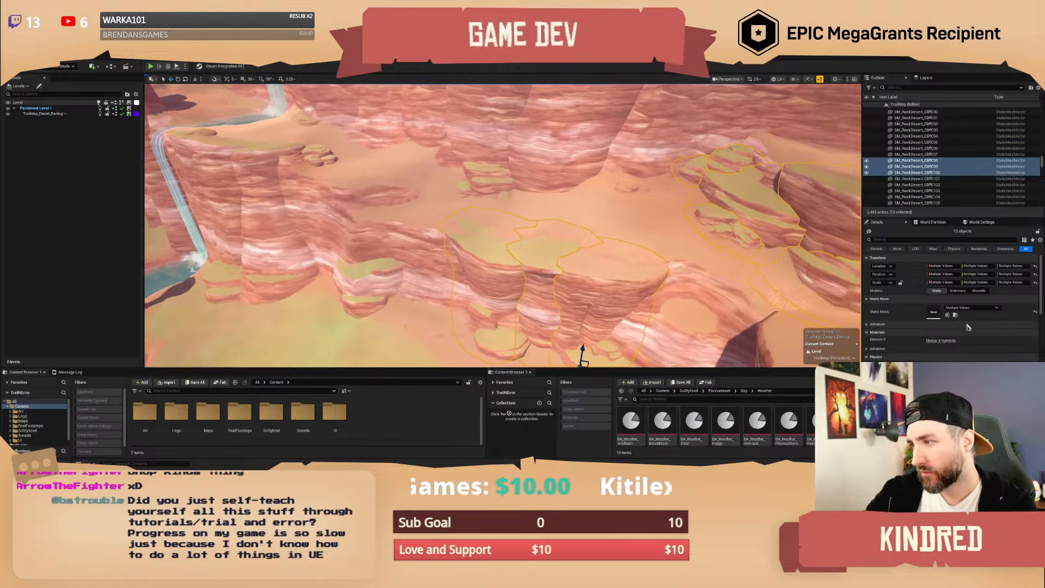
Replace MI_RockDesert_Shelves_Grass on the selected rocks with a grass-free RockDesert material.
click(942, 341)
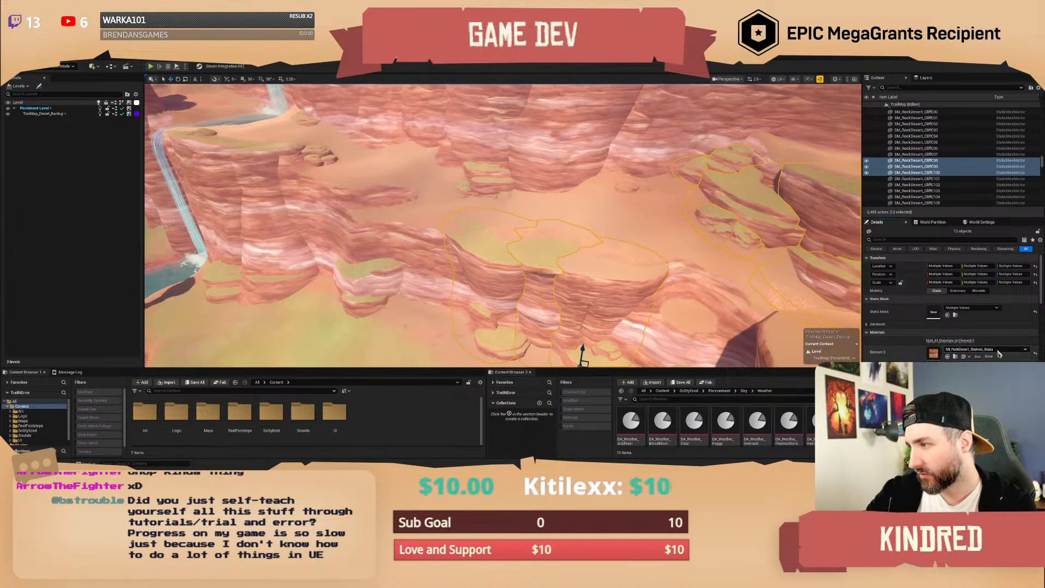
click(1005, 350)
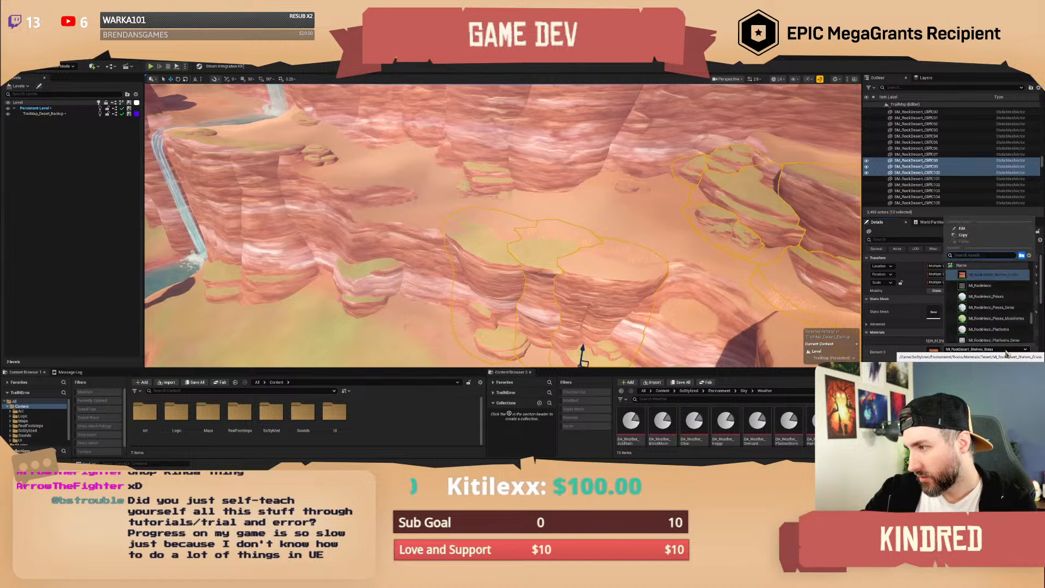
scroll(1010, 301, up, 3)
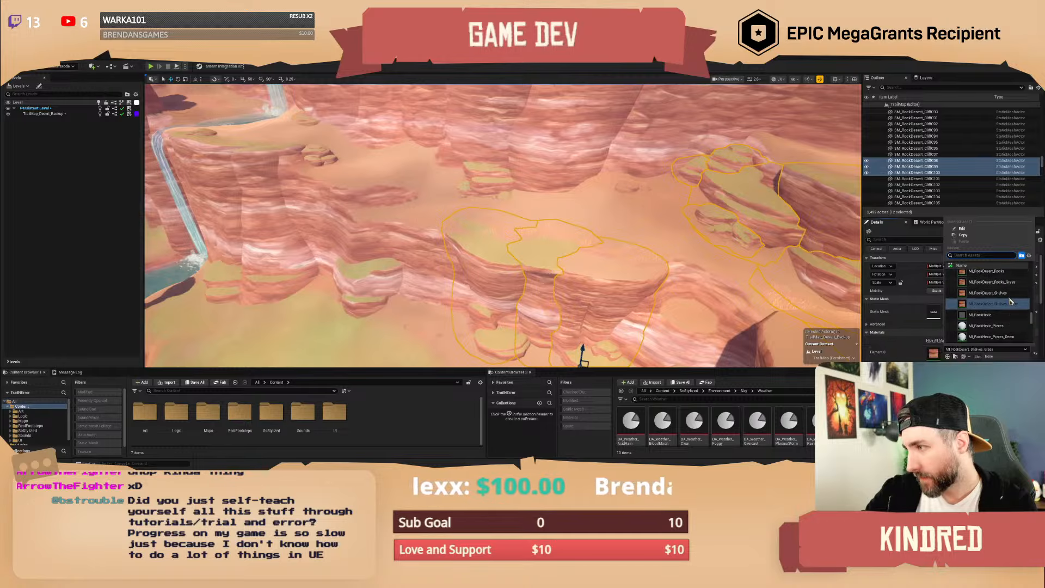
scroll(1012, 299, up, 1)
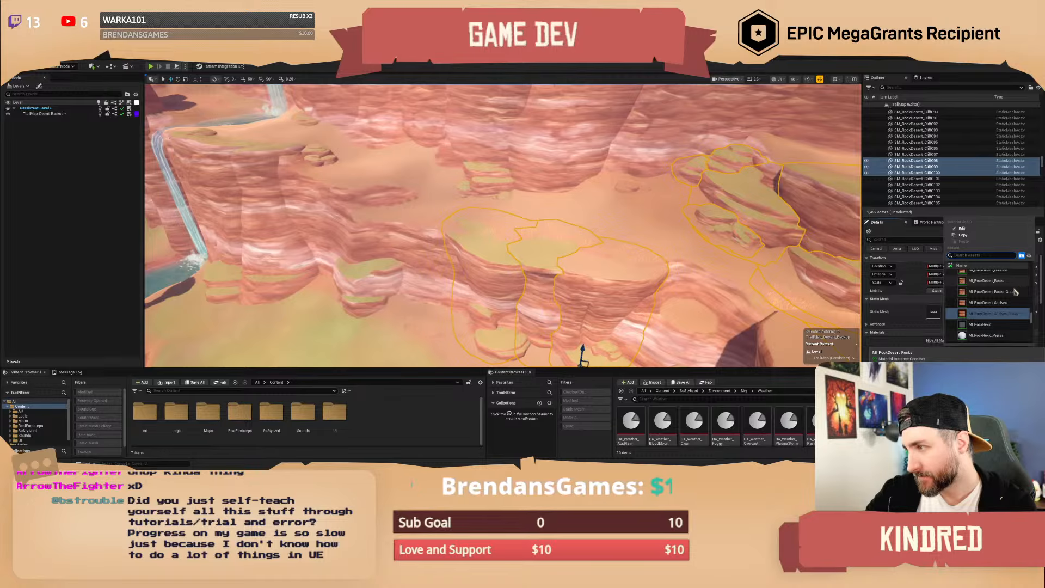
click(1012, 292)
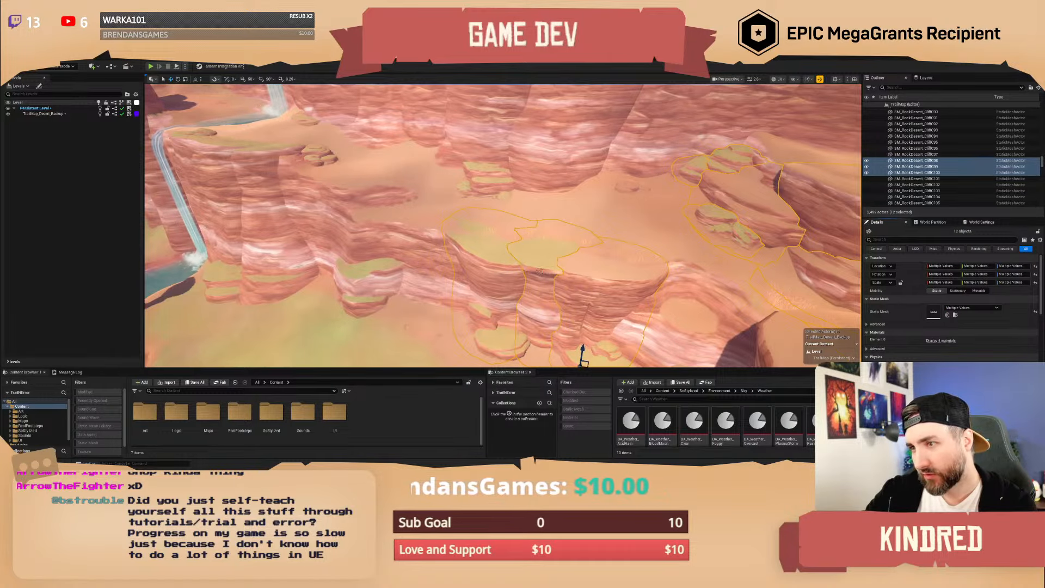
right_drag(539, 271, 588, 268)
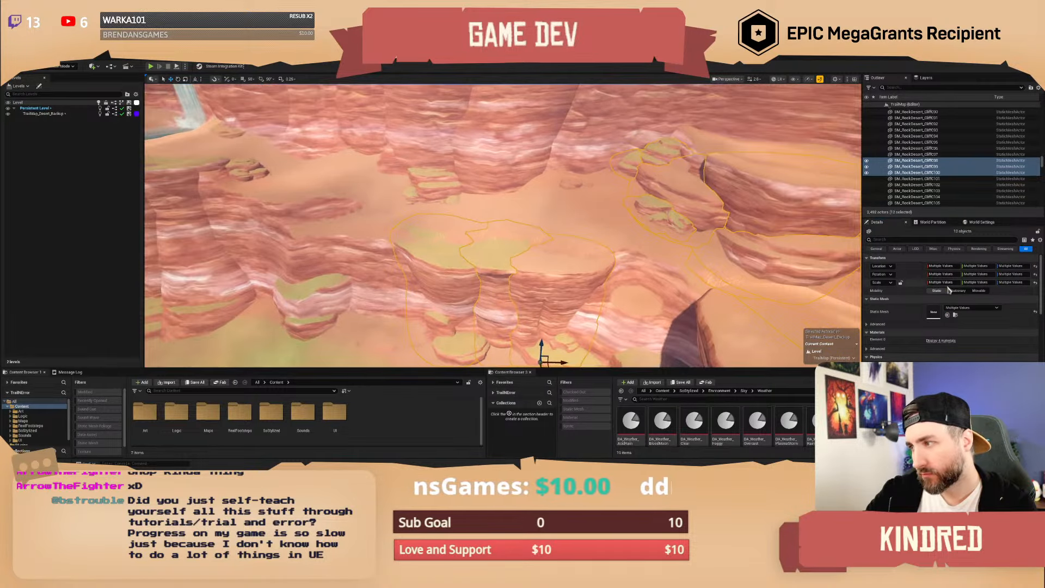
Replace MI_RockDesert_Rocks_Grass with MI_RockDesert_Rocks and MI_RockDesert_Cliff_Grass with a grass-free cliff material on the selected terrace rocks, then clear the selection.
click(944, 342)
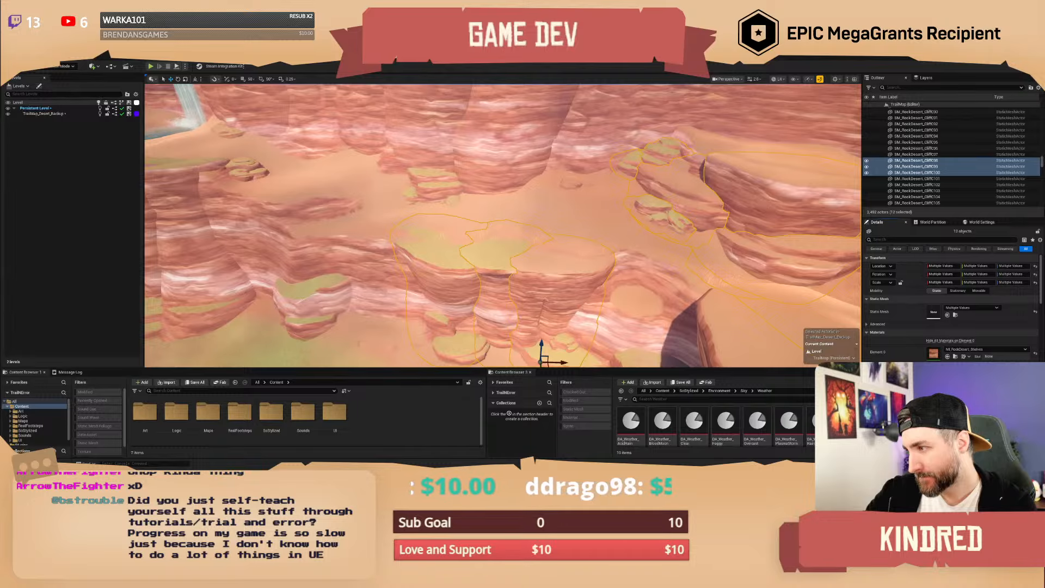
click(985, 349)
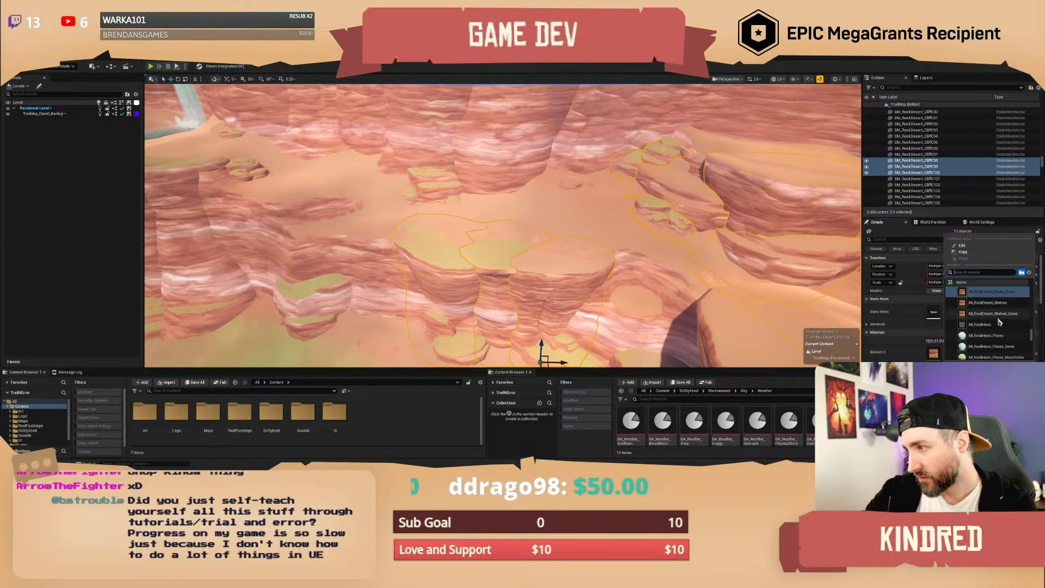
scroll(1008, 306, up, 2)
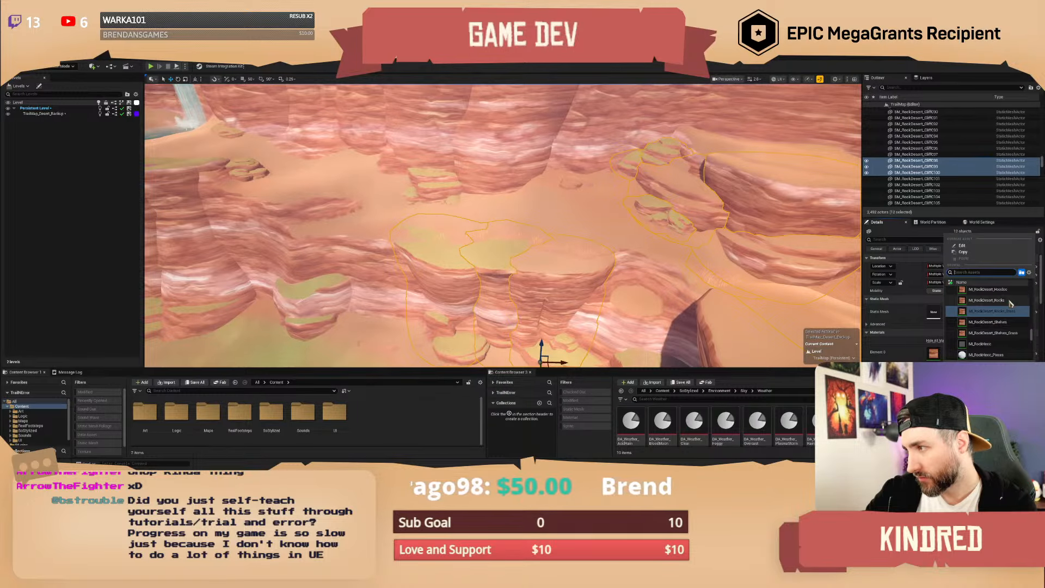
click(1010, 301)
click(945, 342)
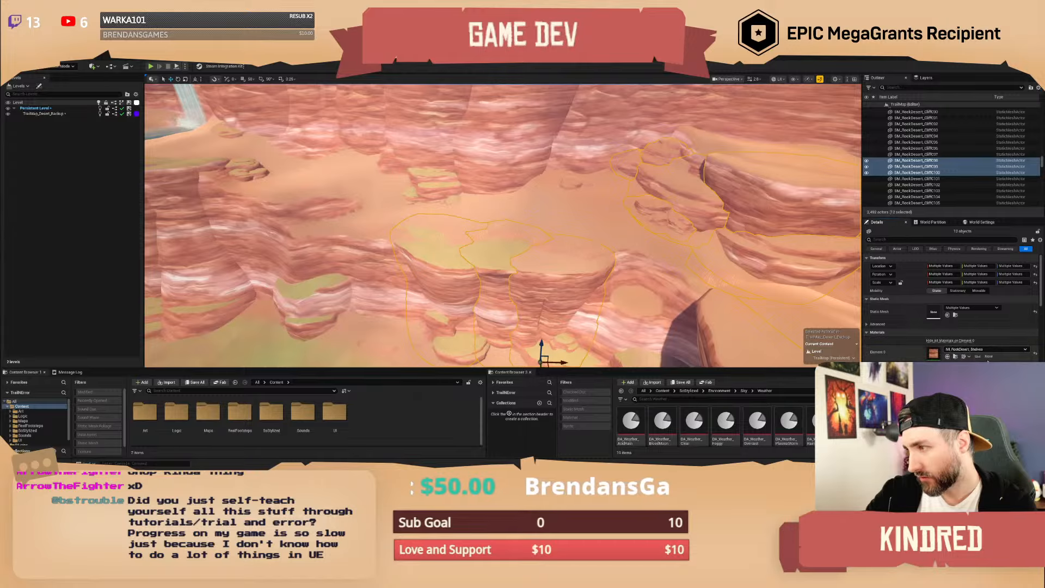
click(986, 349)
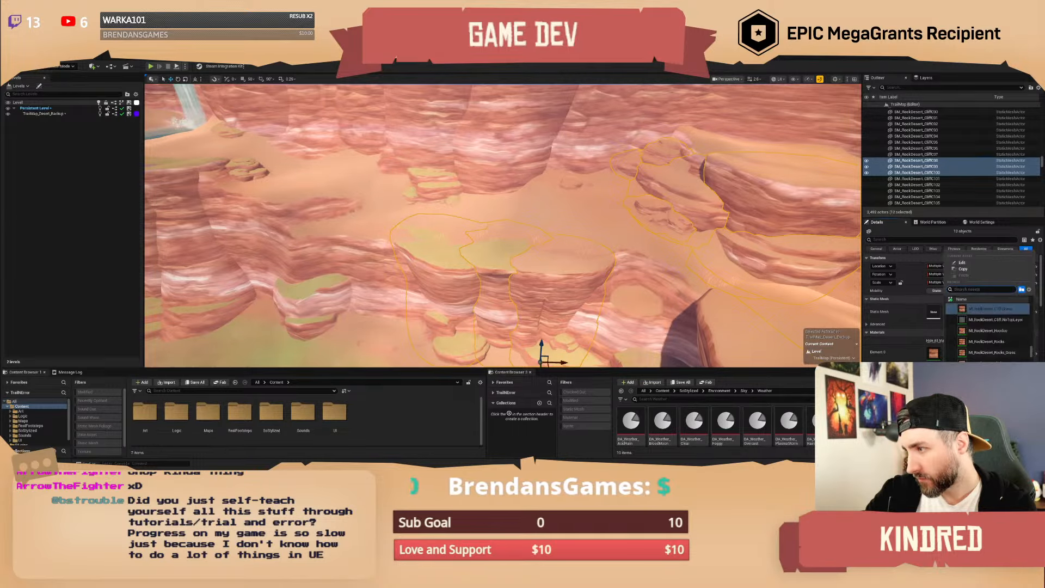
click(1007, 320)
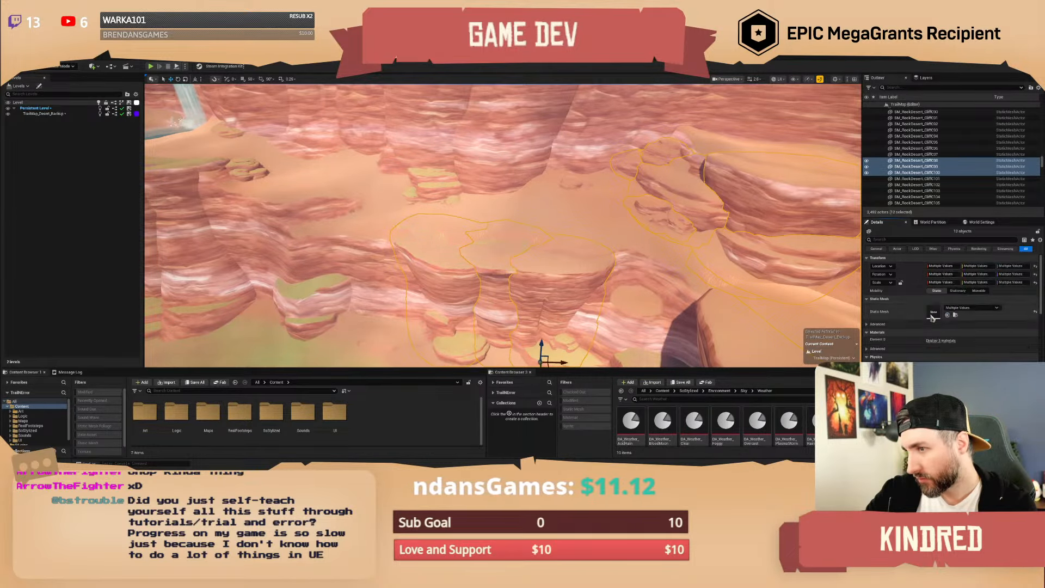
right_drag(654, 239, 762, 223)
key(Escape)
Multi-select the grass-topped cliff ledge beside the waterfall and the small grassy rocks on and around it.
right_drag(599, 228, 436, 248)
scroll(555, 231, up, 4)
scroll(333, 237, up, 4)
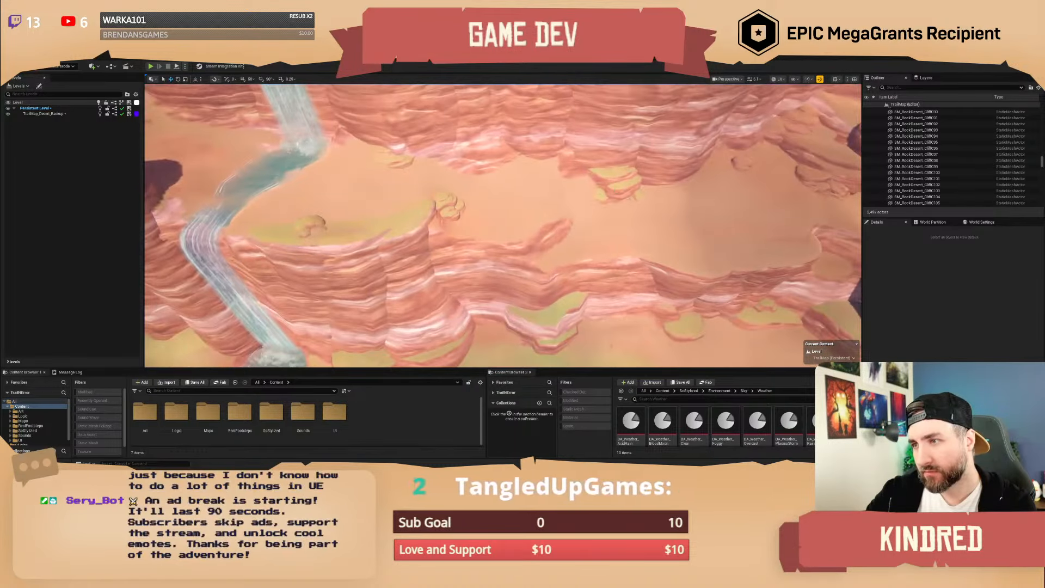
click(539, 205)
right_drag(539, 205, 479, 210)
ctrl+click(539, 205)
ctrl+click(435, 227)
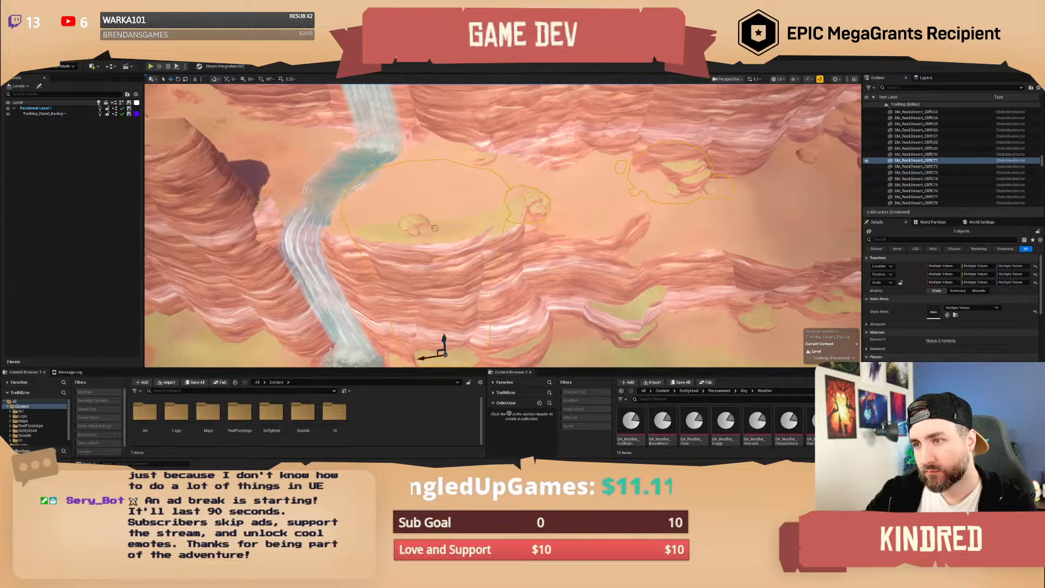
ctrl+click(418, 224)
ctrl+click(482, 158)
right_drag(482, 158, 430, 144)
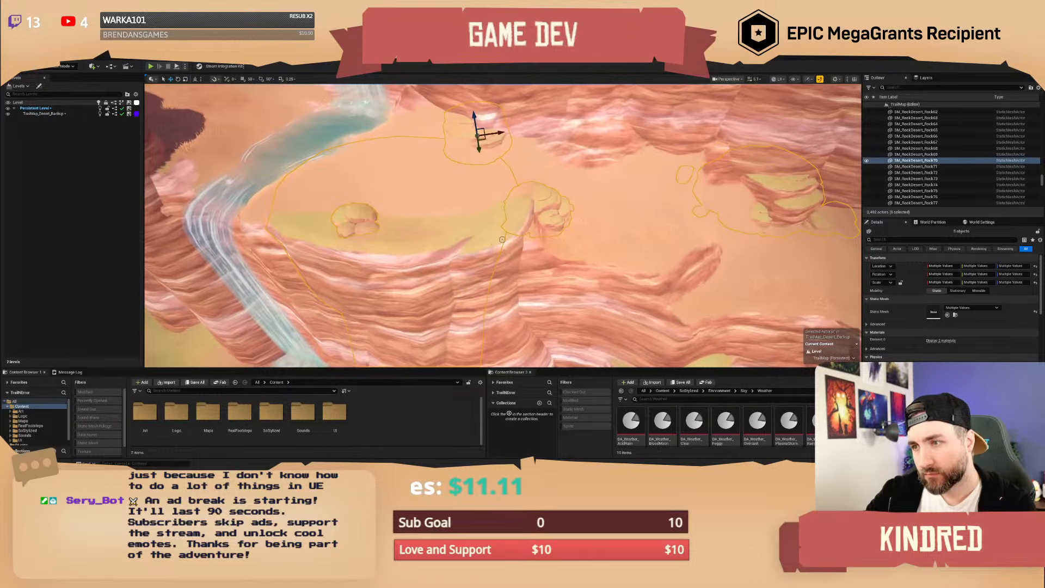
Add the remaining grass-topped cliffs and rocks around the plateau to the selection, leaving Desert_Landscape out of it.
ctrl+click(509, 239)
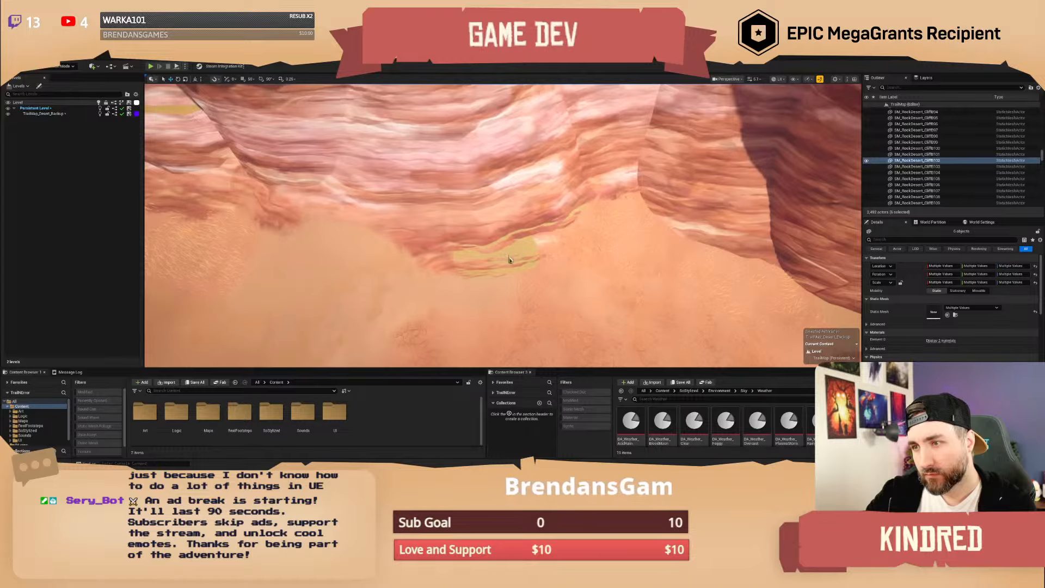
ctrl+click(575, 254)
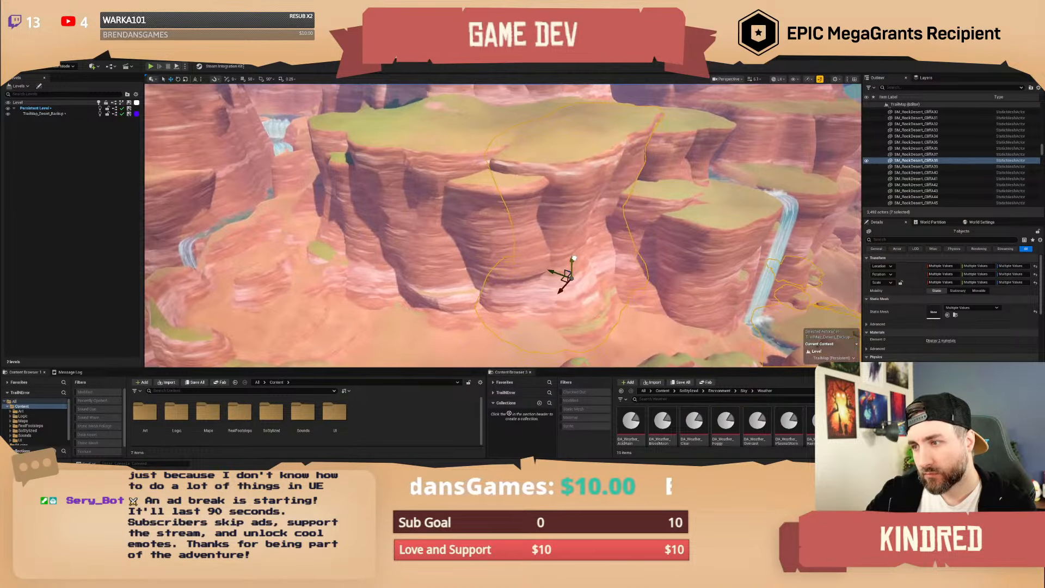
ctrl+click(594, 264)
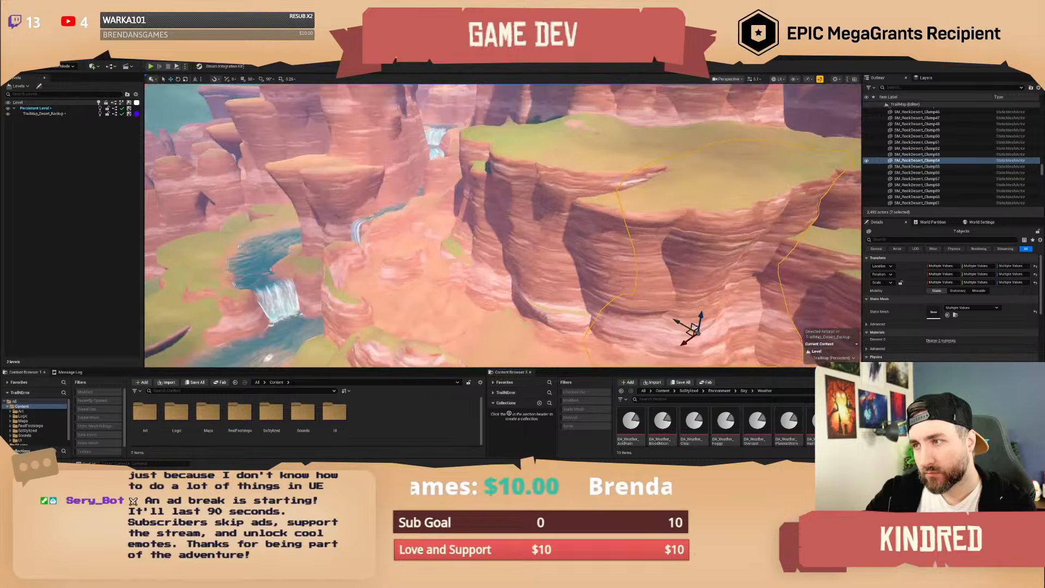
ctrl+click(556, 247)
right_drag(556, 248, 541, 273)
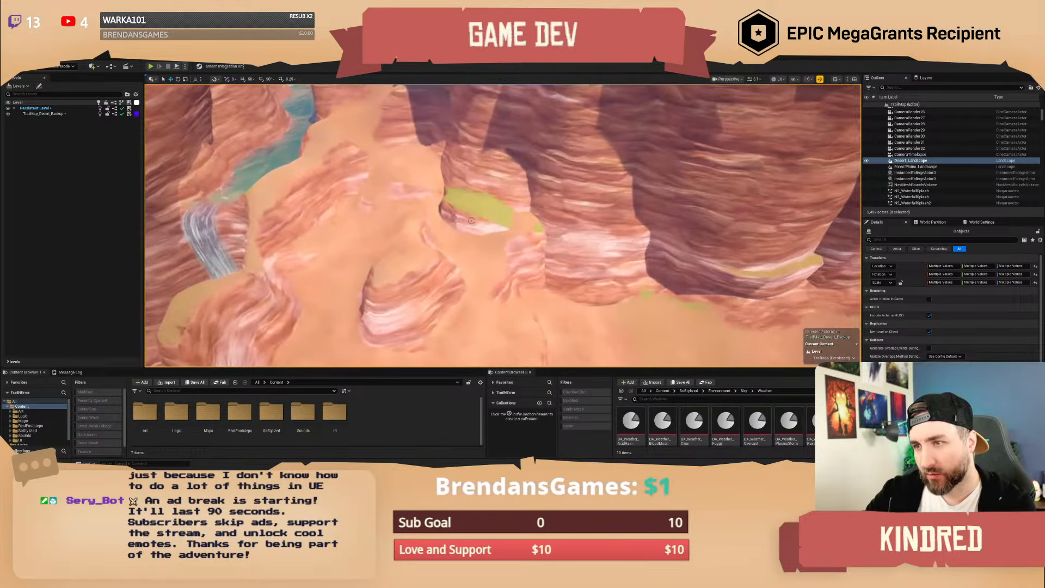
ctrl+click(541, 245)
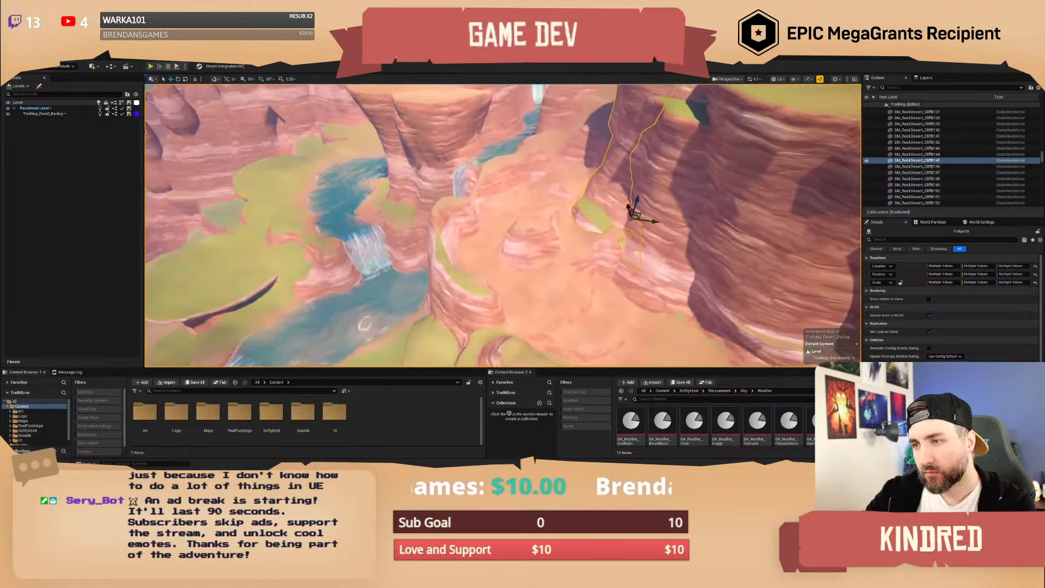
right_drag(541, 245, 591, 210)
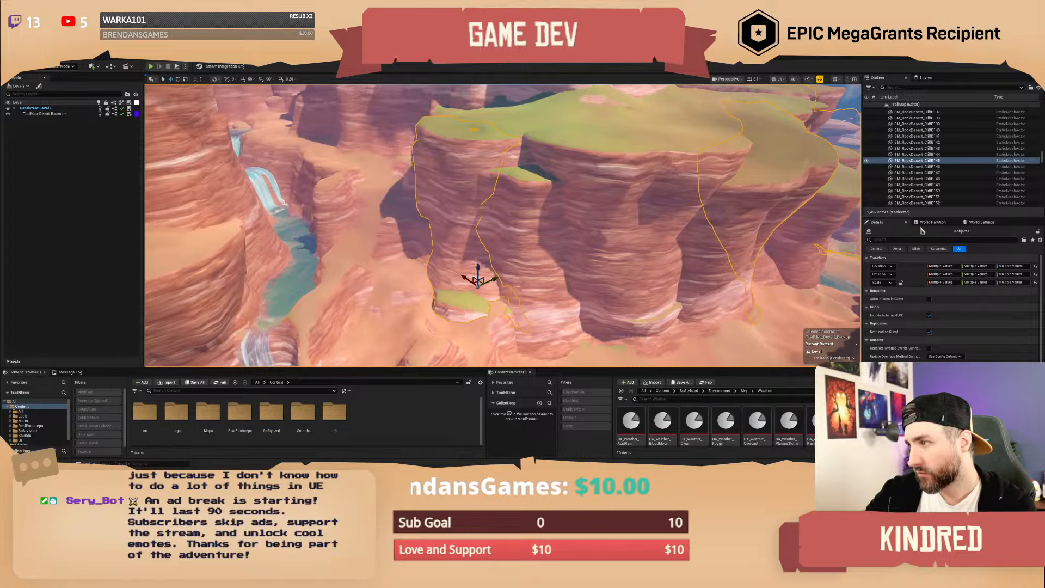
scroll(942, 330, down, 2)
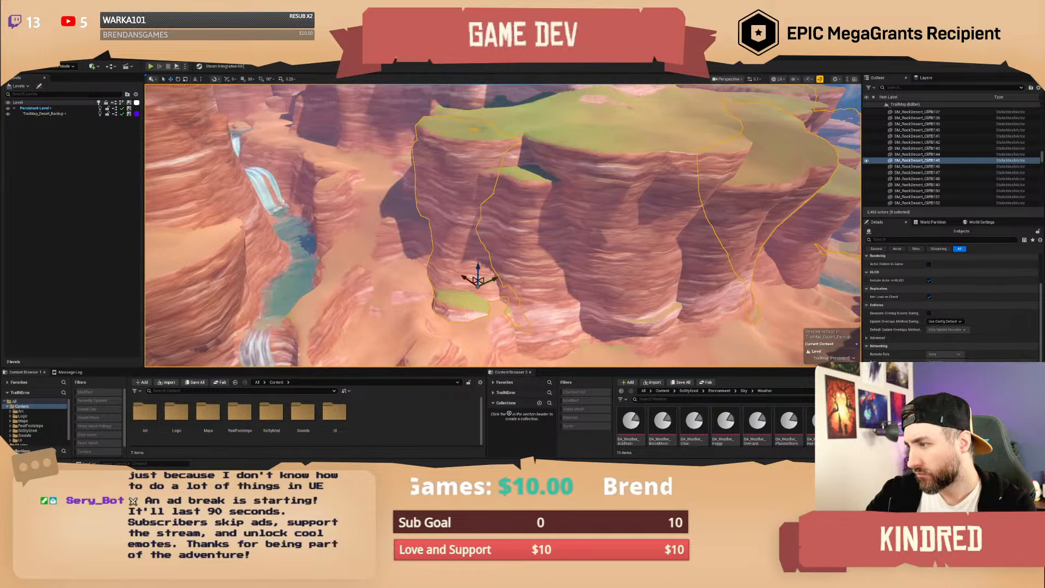
scroll(942, 331, up, 2)
right_drag(599, 218, 561, 251)
ctrl+click(402, 246)
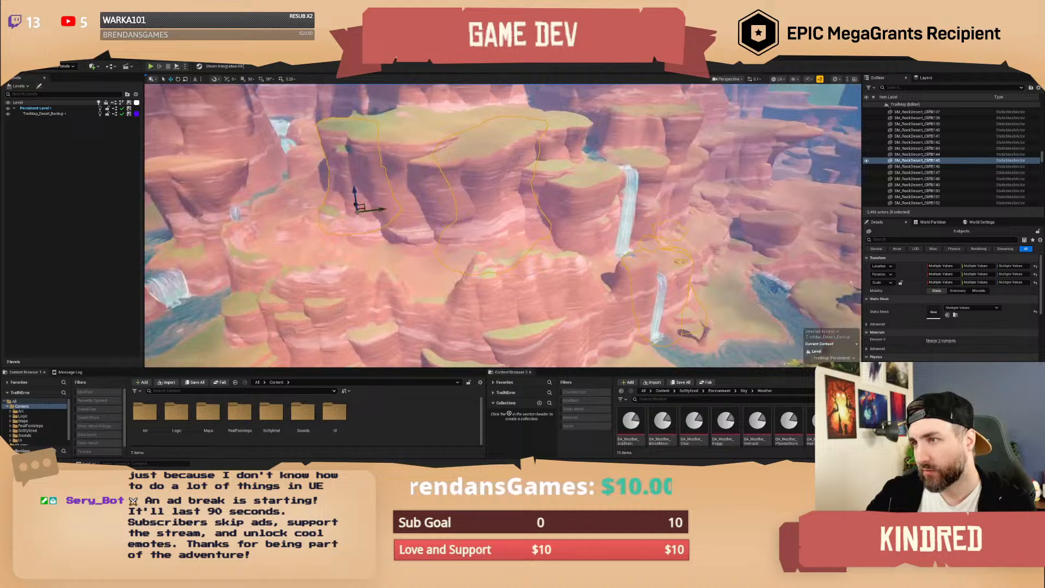
Swap MI_RockDesert_Cliff_Grass for a grass-free cliff material and MI_RockDesert_Rocks_Grass for MI_RockDesert_Rocks on the selected plateau pieces, then deselect them.
click(938, 341)
click(989, 350)
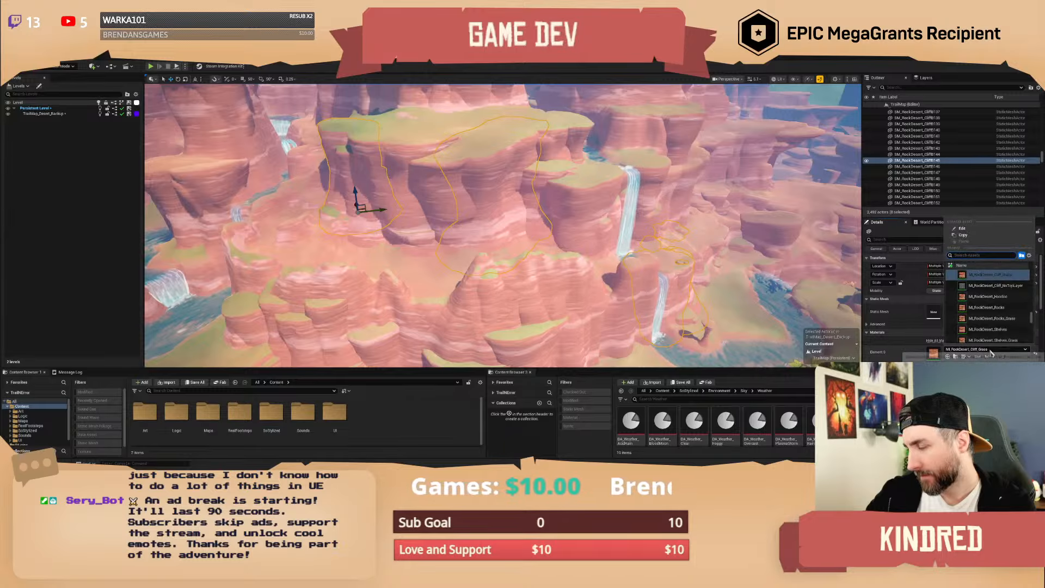
scroll(1007, 297, up, 1)
click(1007, 291)
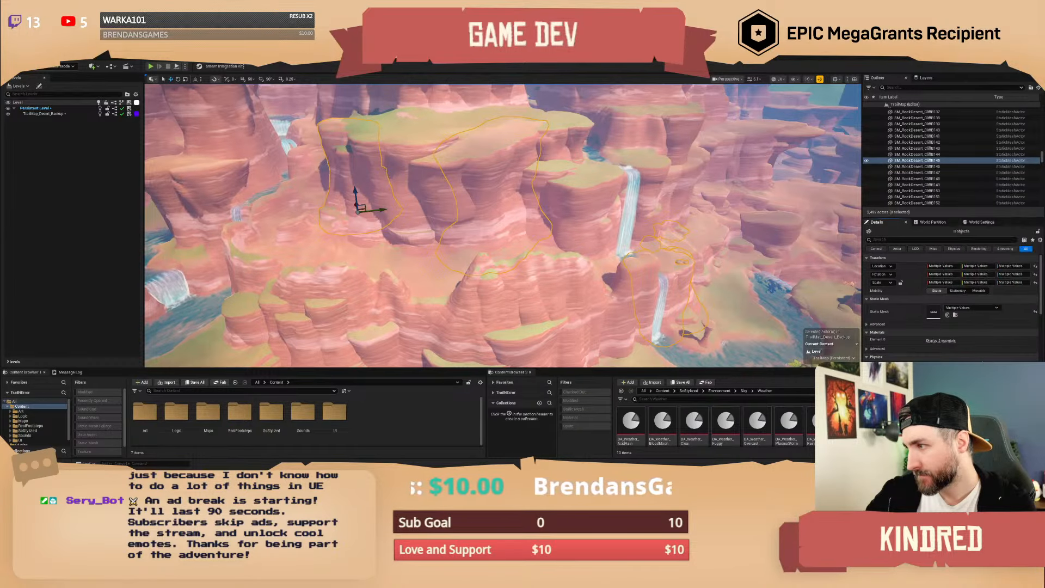
click(942, 340)
click(980, 352)
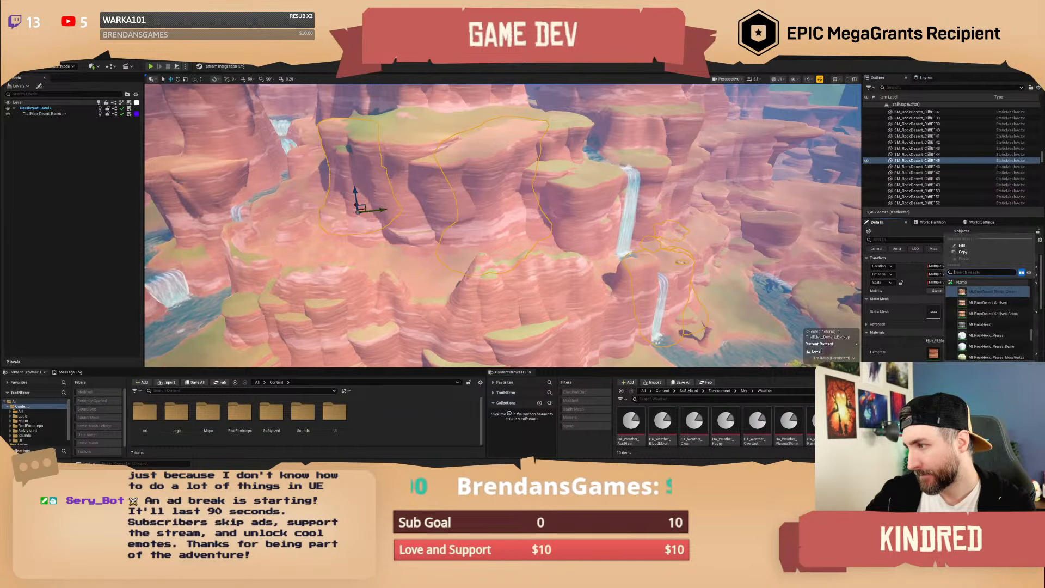
scroll(991, 321, up, 1)
click(995, 303)
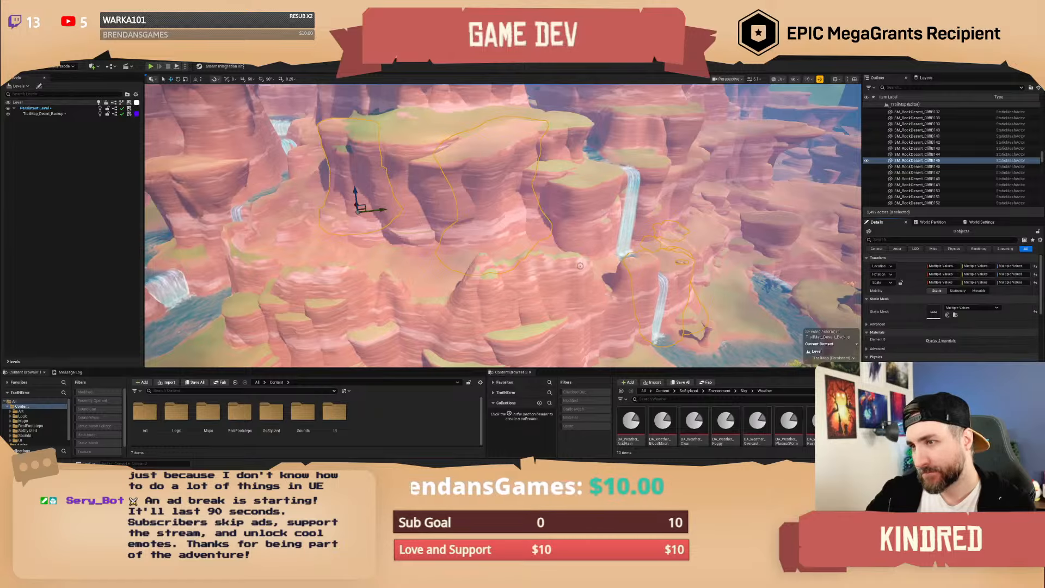
right_drag(578, 261, 656, 275)
key(Escape)
Select the two small grassy rock piles at the cliff foot and change their material to MI_RockDesert_Rocks.
key(w)
key(w)
scroll(545, 261, up, 4)
key(w)
key(w)
click(539, 226)
ctrl+click(469, 223)
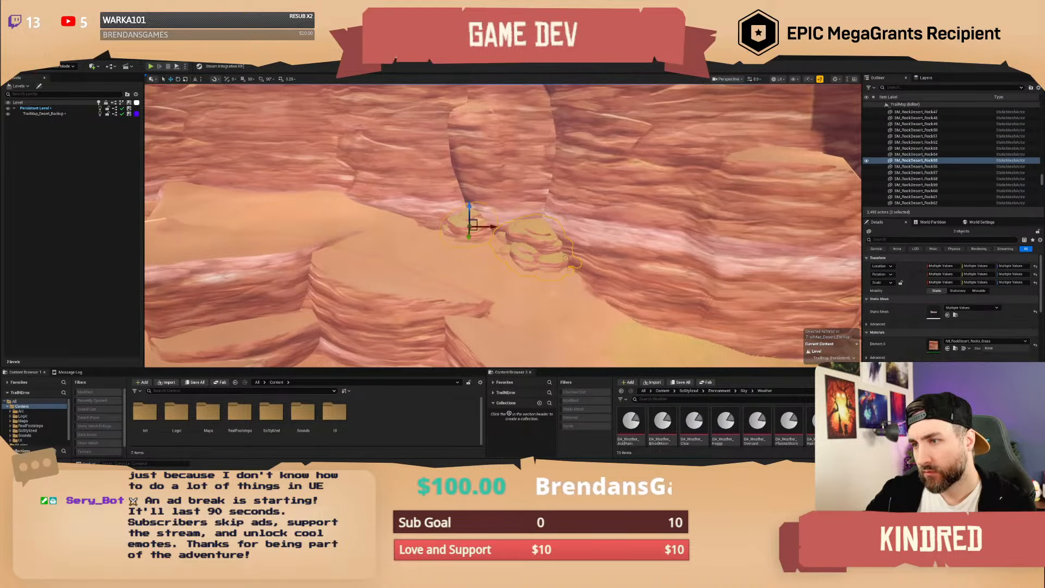
click(987, 340)
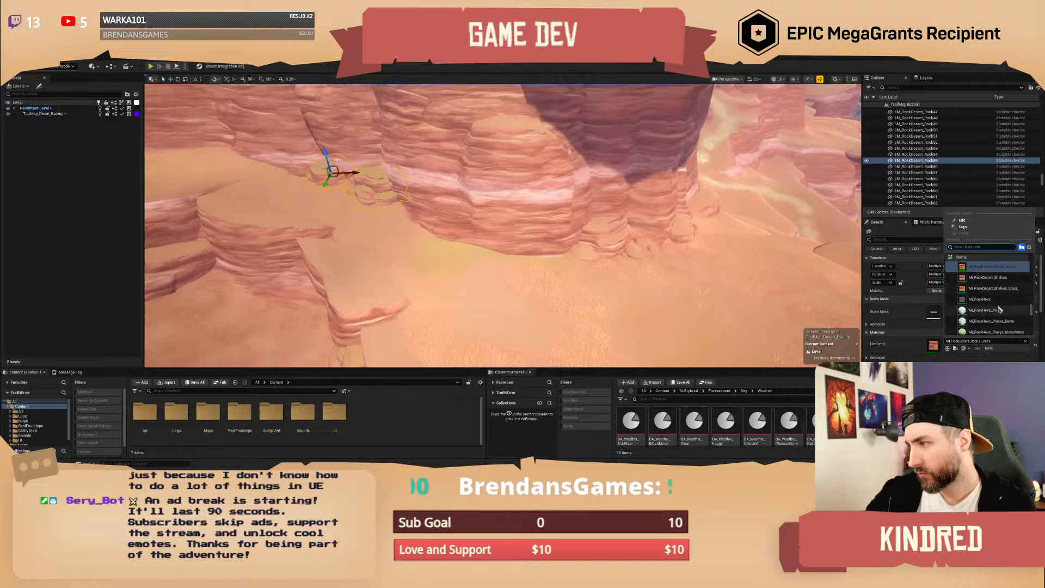
scroll(996, 285, up, 1)
click(1002, 280)
key(Escape)
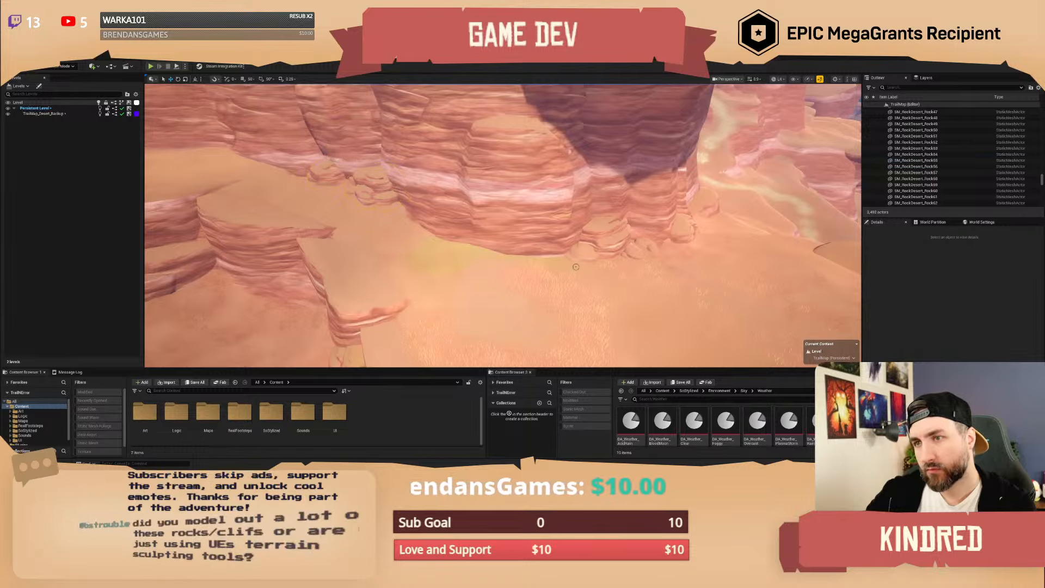
Duplicate the hoodoo cliff beside the river gorge, place the copy between it and the gorge edge, and rotate the copy.
right_drag(653, 251, 588, 262)
key(s)
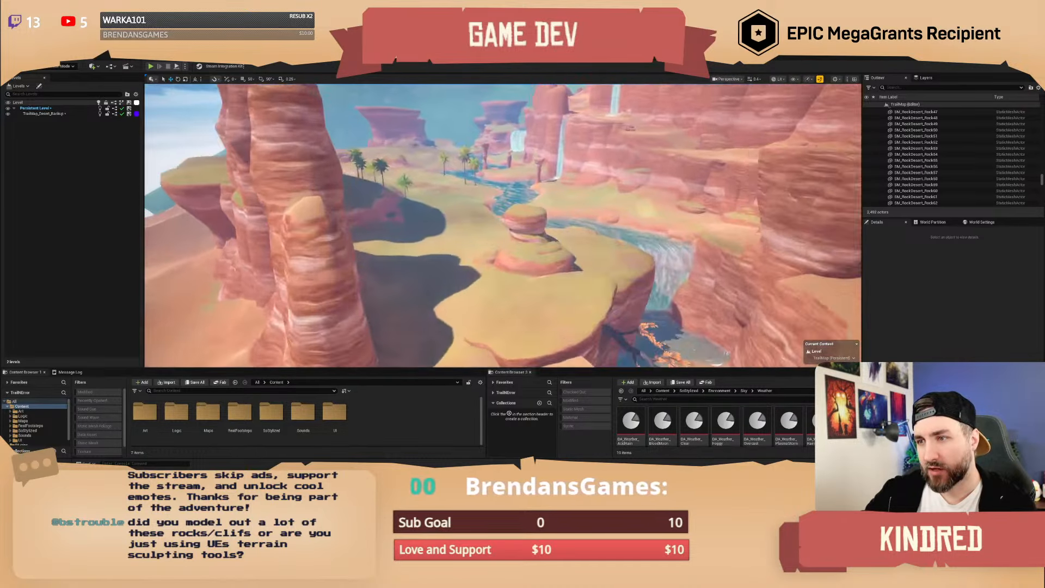
right_drag(503, 226, 509, 227)
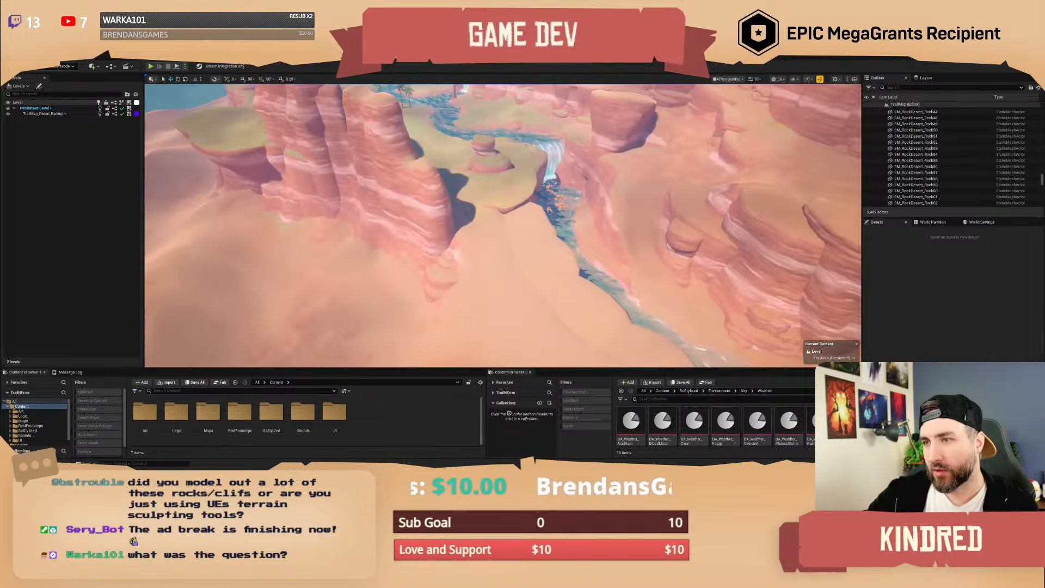
click(442, 213)
right_drag(442, 213, 444, 188)
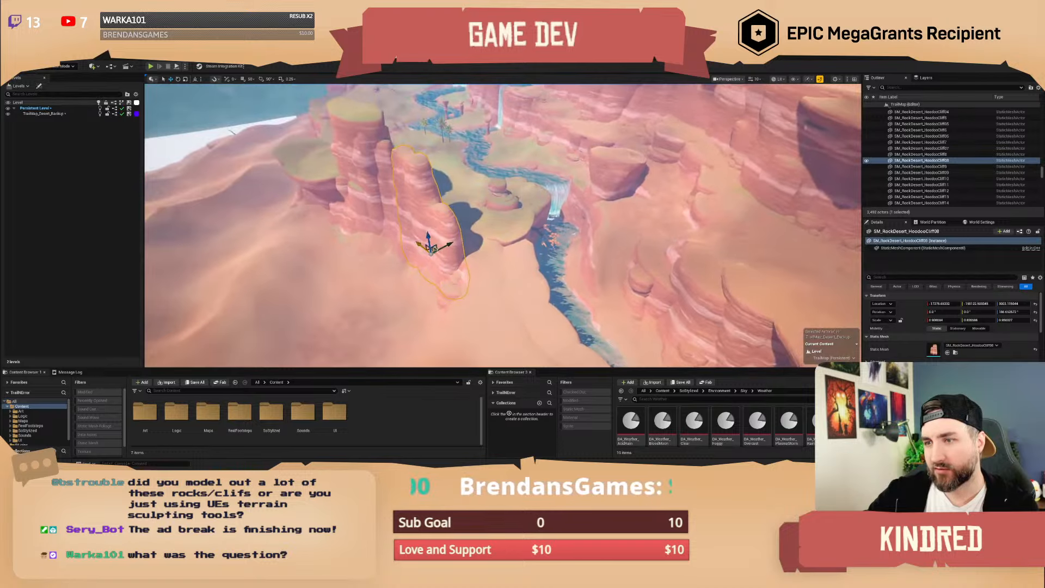
alt+drag(431, 249, 474, 259)
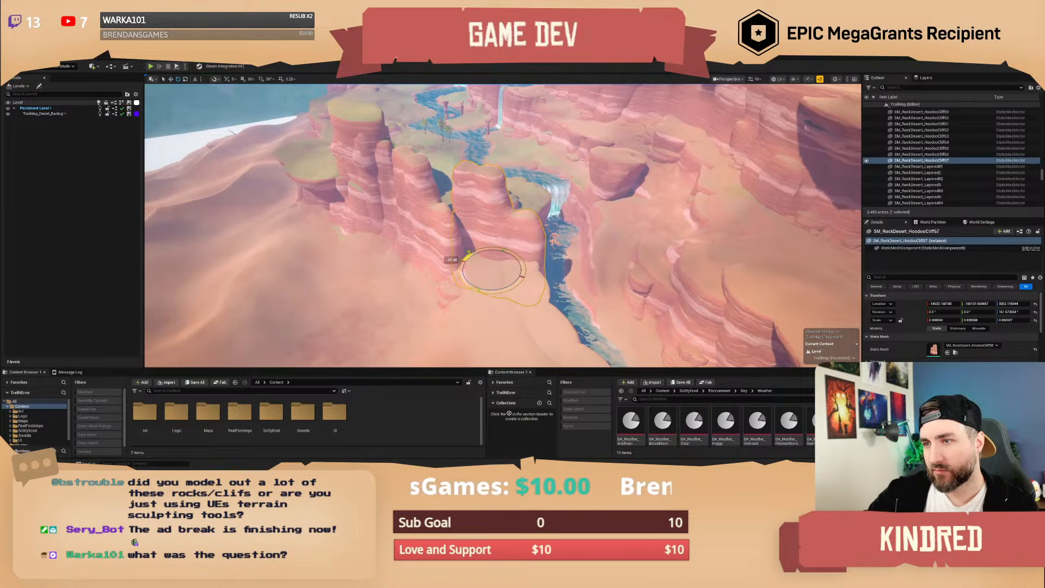
key(Escape)
Inspect how the duplicated hoodoo cliff fits between the neighbouring hoodoos and the river gorge.
right_drag(600, 266, 702, 264)
scroll(626, 267, up, 1)
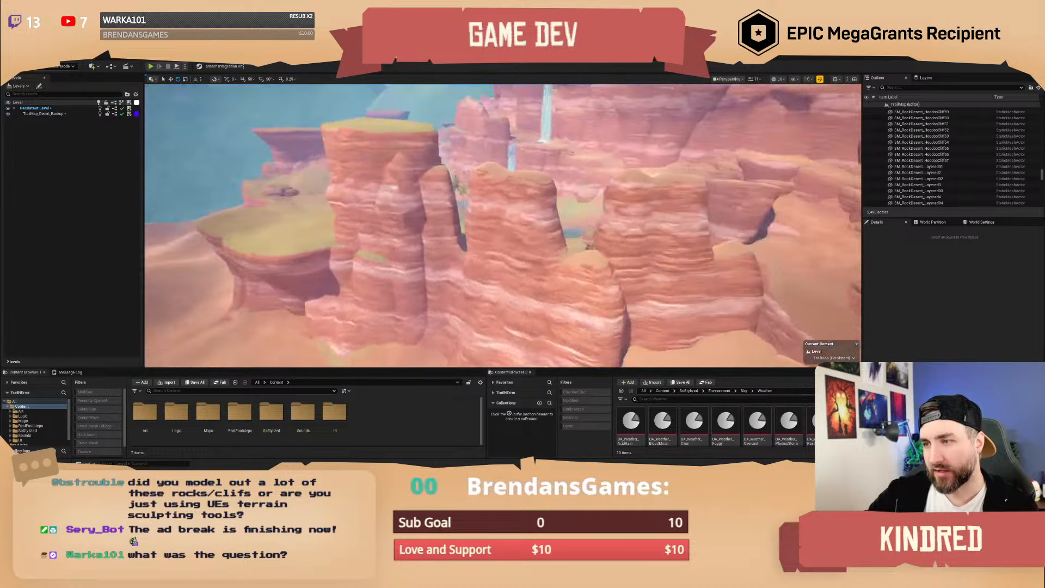
click(578, 255)
right_drag(578, 255, 544, 268)
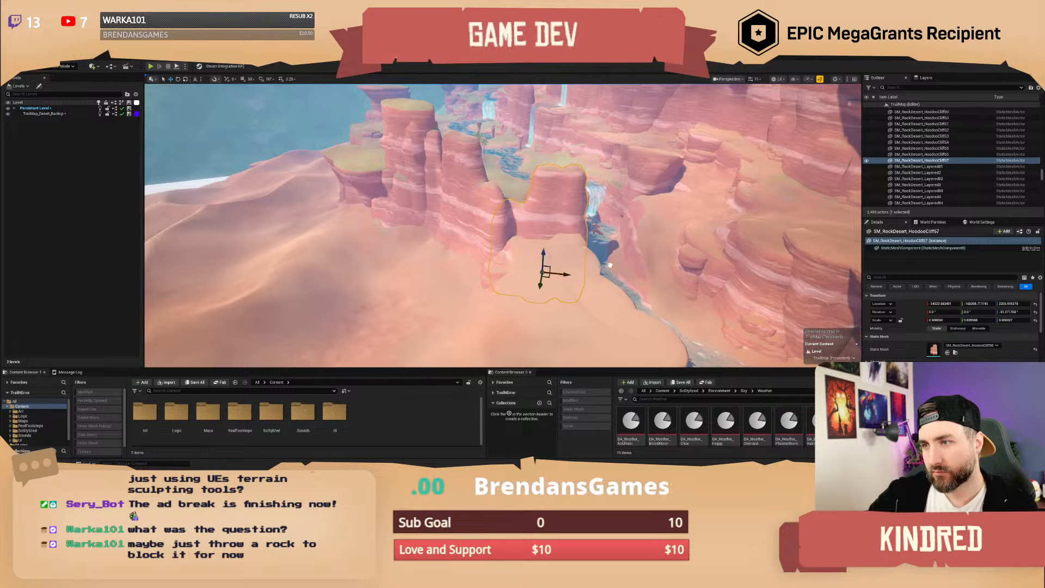
right_drag(610, 265, 566, 266)
key(Escape)
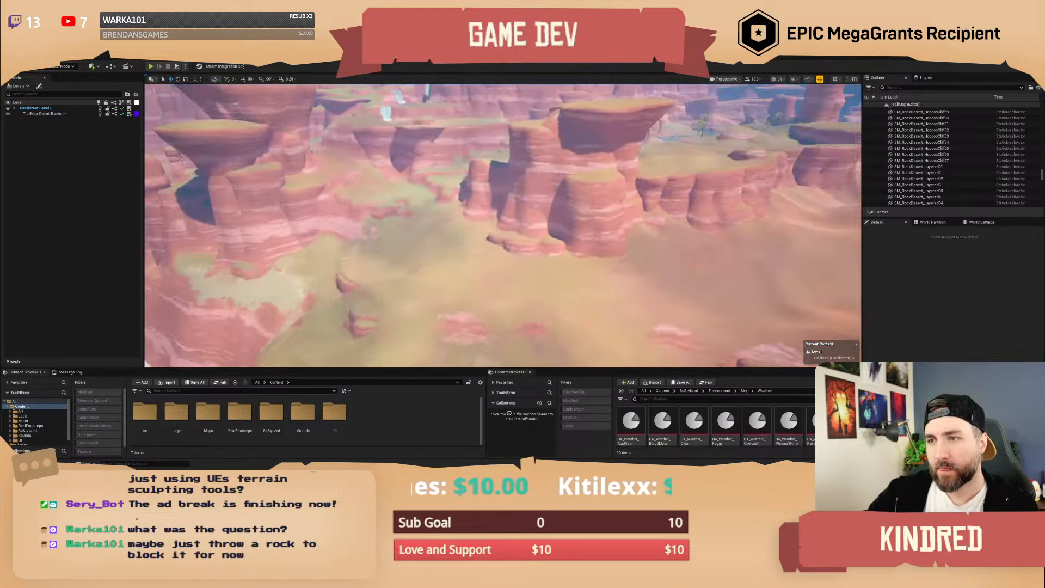
Select Desert_Landscape at the outer dunes, switch to Landscape mode and activate the Flatten tool for painting.
right_drag(503, 225, 332, 218)
scroll(503, 225, up, 5)
scroll(503, 226, up, 1)
right_drag(503, 225, 566, 229)
click(436, 238)
click(448, 274)
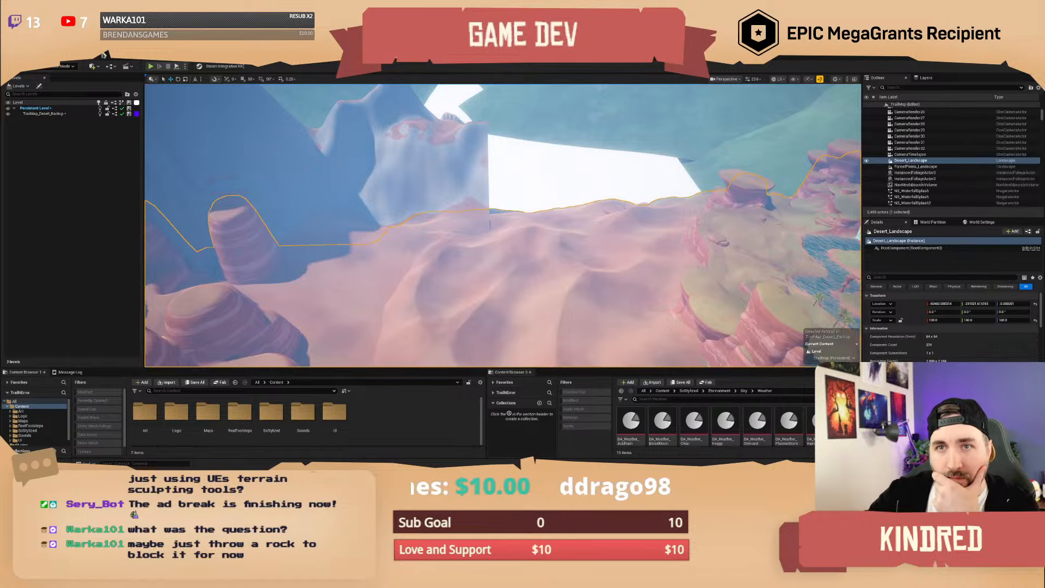
click(64, 66)
click(63, 85)
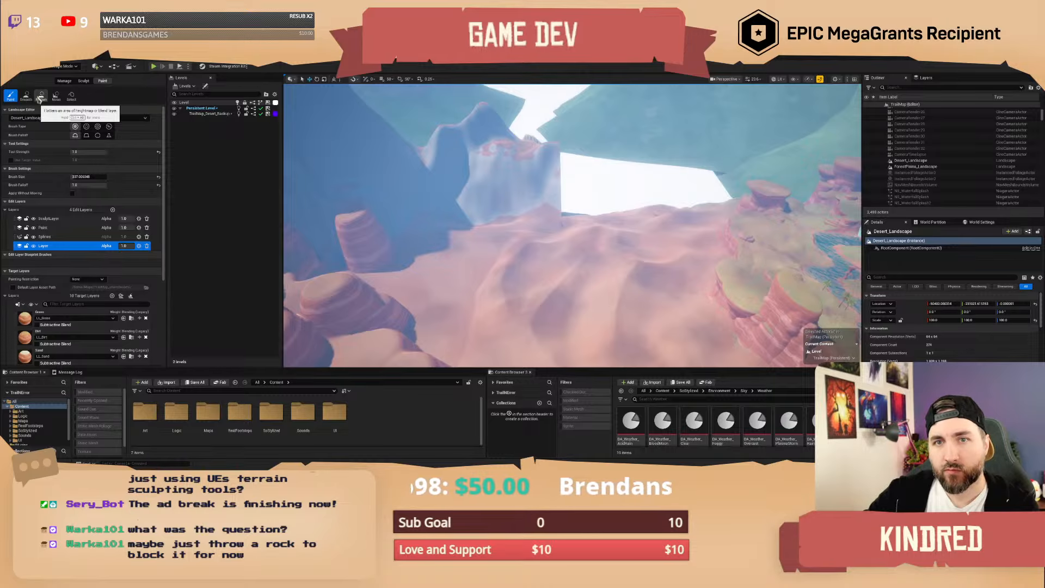
right_drag(569, 267, 468, 220)
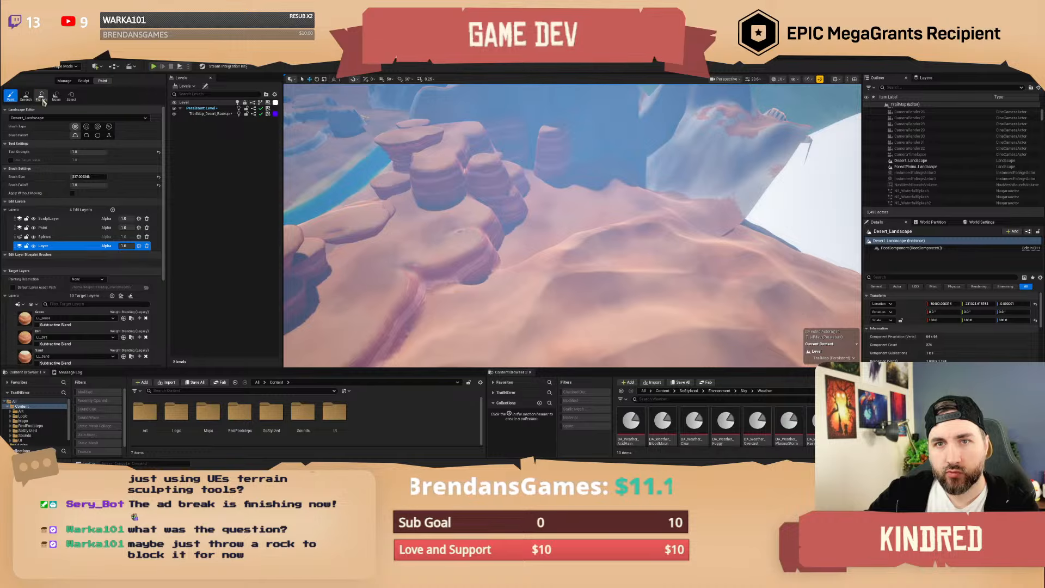
click(42, 100)
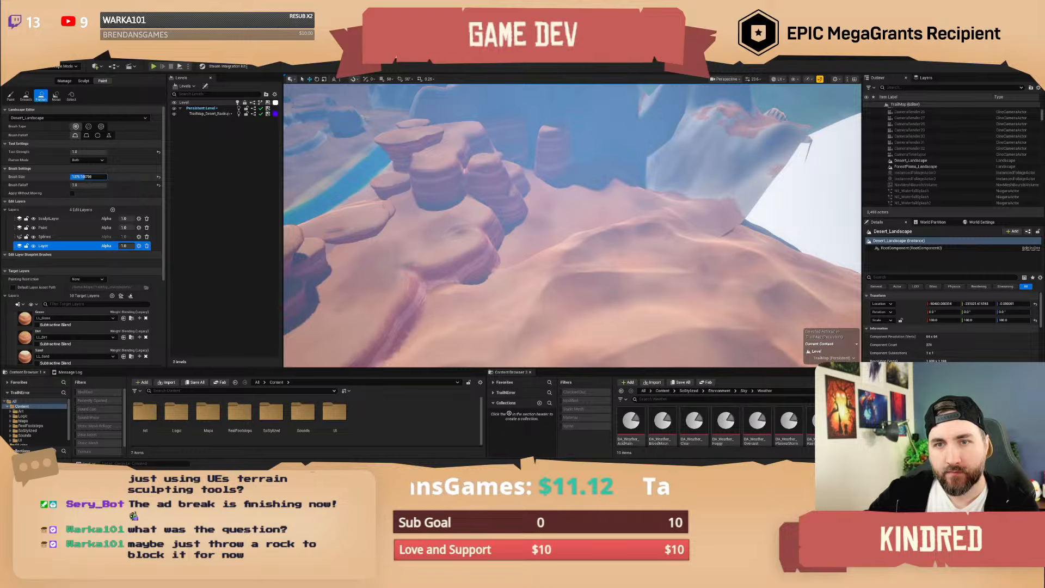
drag(94, 177, 96, 177)
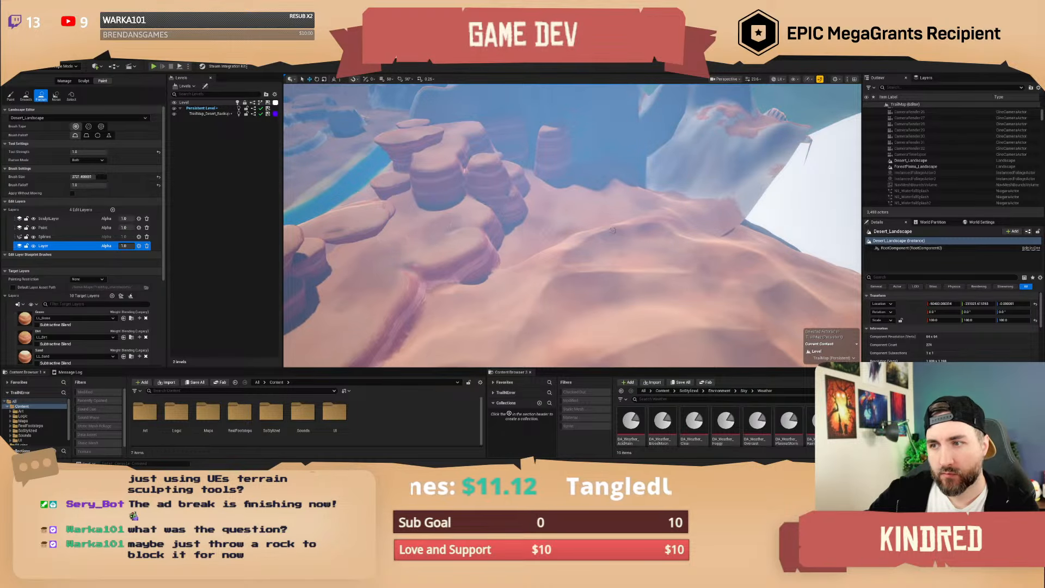
right_drag(506, 224, 588, 235)
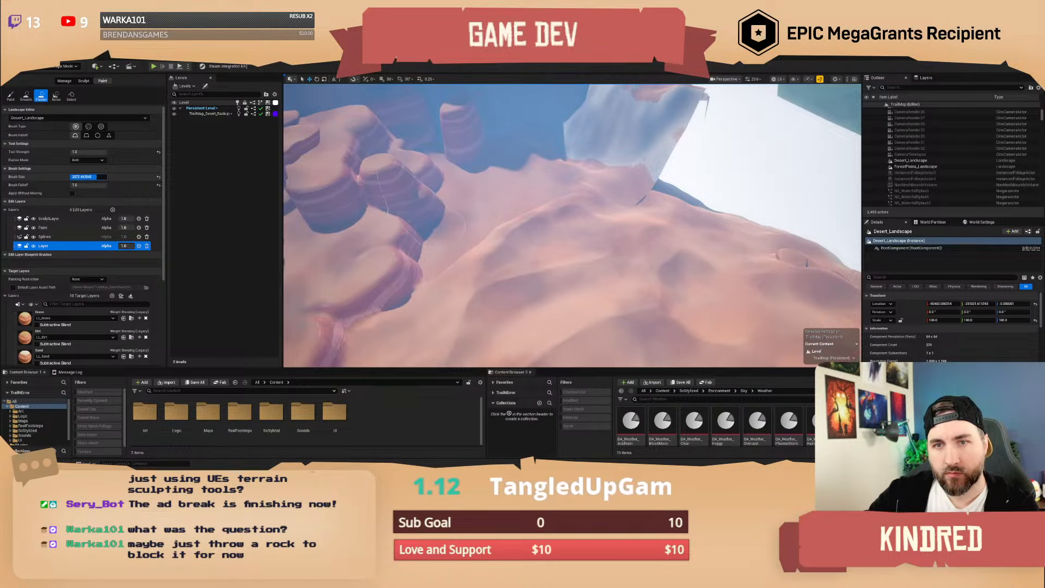
right_drag(469, 233, 466, 188)
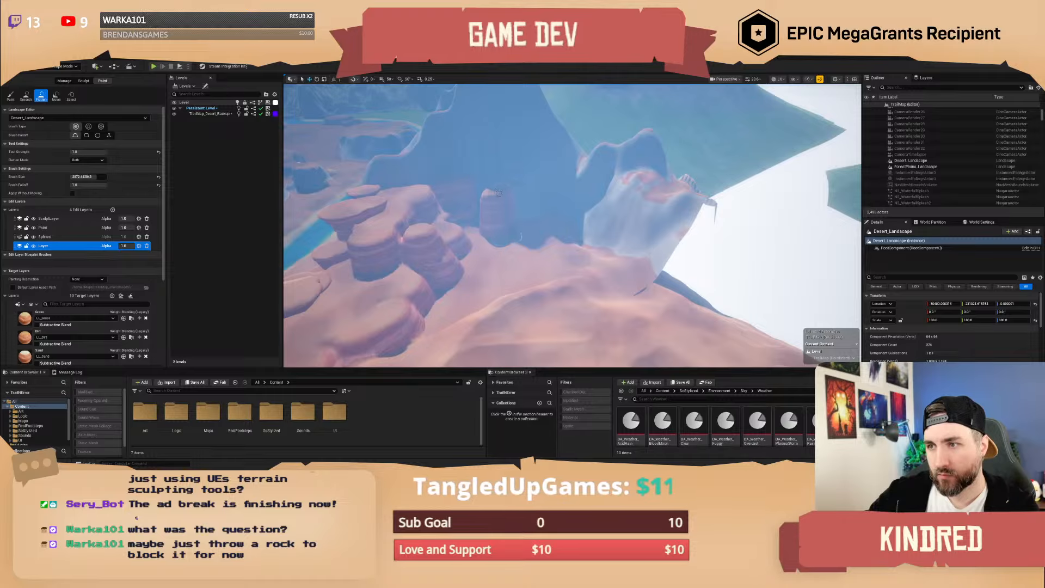
right_drag(534, 261, 497, 267)
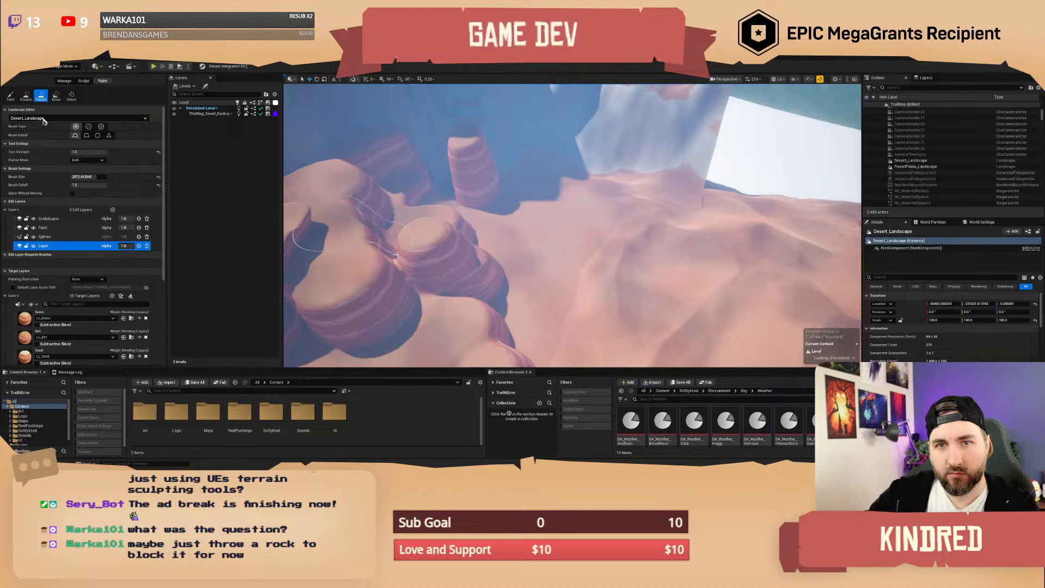
Switch to sculpting Desert_Landscape, enlarge the Sculpt brush to about 2080, and raise the terrain around the lone hoodoo behind the dunes.
click(83, 81)
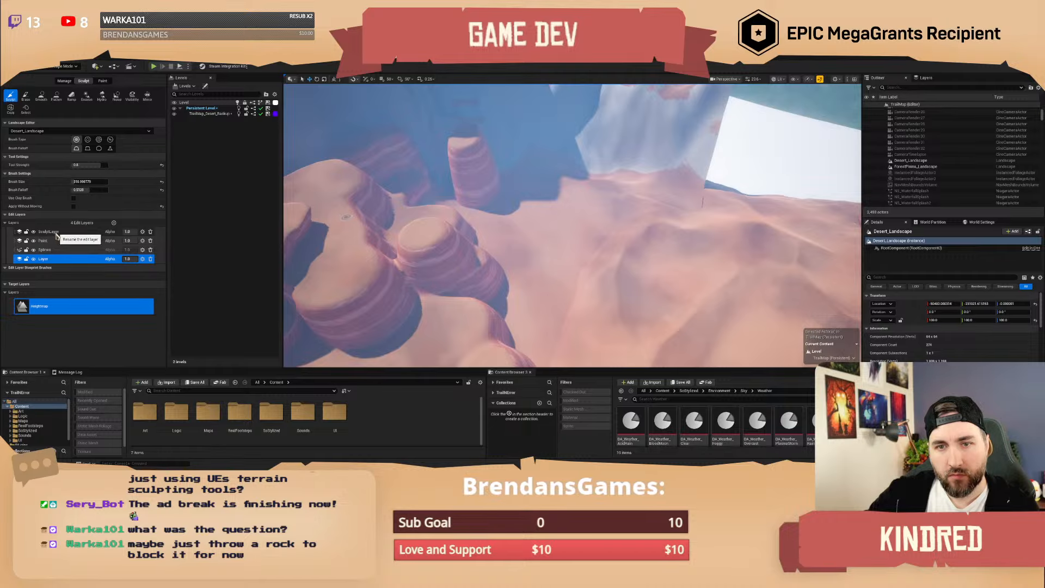
key(s)
right_drag(498, 226, 463, 226)
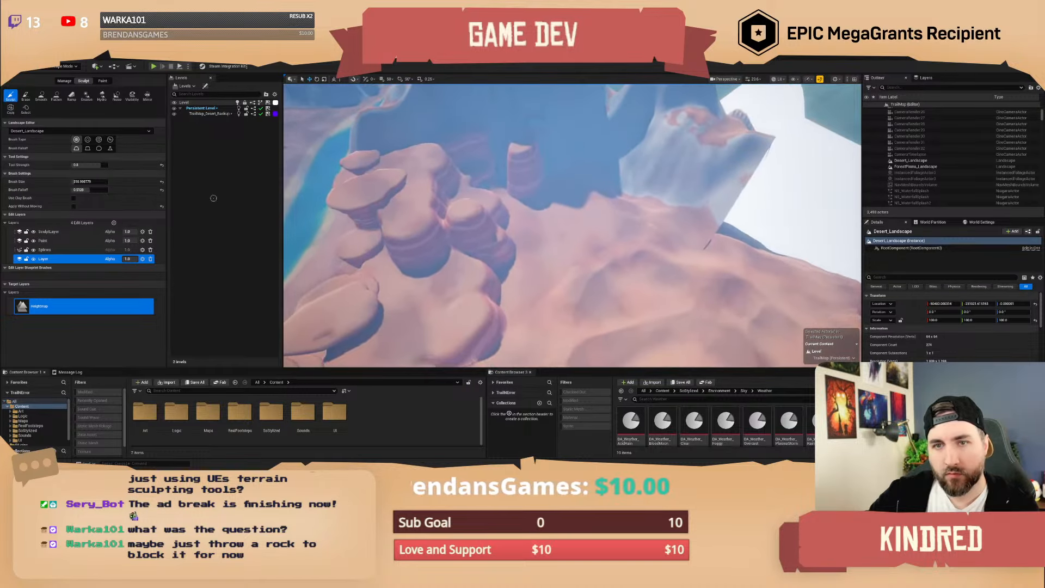
drag(85, 182, 96, 182)
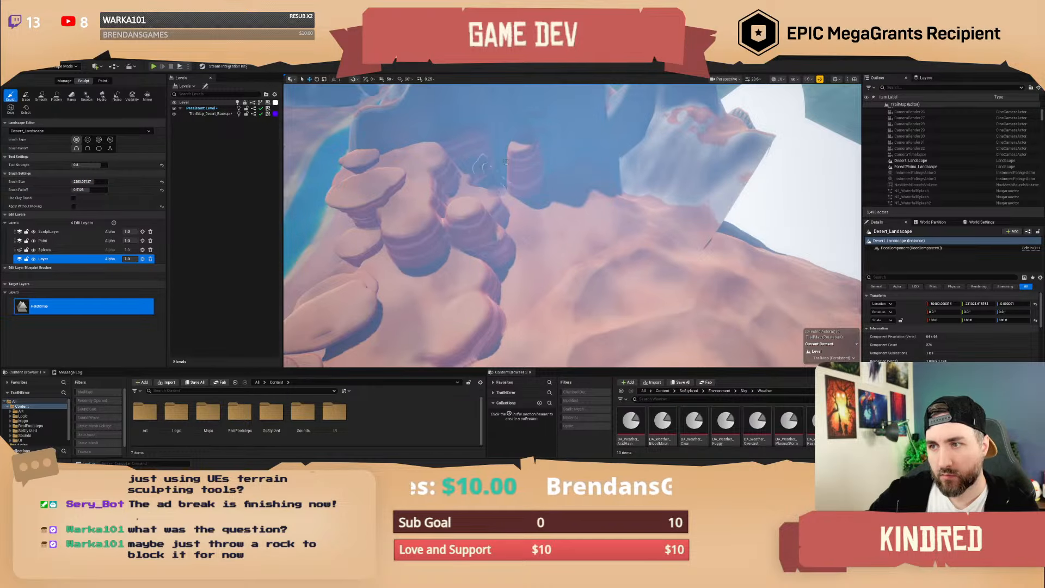
drag(521, 141, 534, 143)
mouse_move(586, 176)
right_down()
mouse_move(602, 176)
mouse_move(593, 176)
right_up()
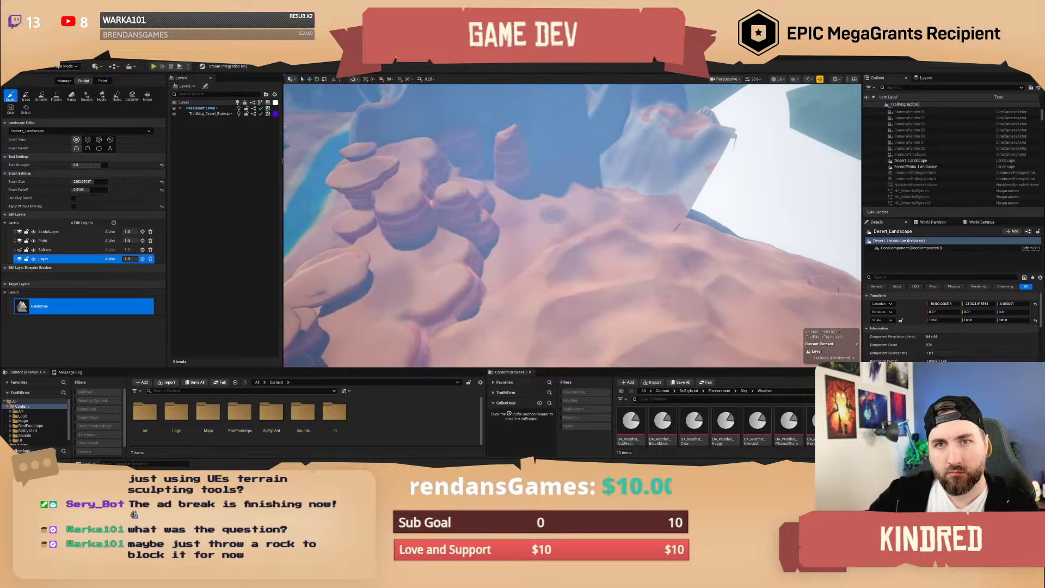
Flatten the outer dunes into a raised, flat-topped ridge running from the lone hoodoo along the landscape's open edge.
click(56, 96)
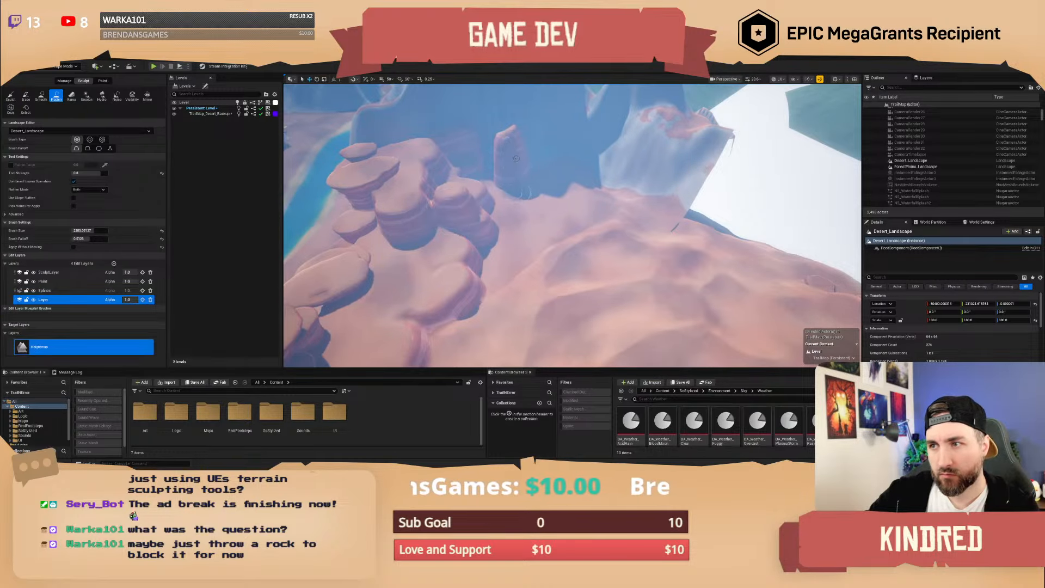
mouse_move(517, 154)
mouse_down()
mouse_move(689, 253)
mouse_move(747, 264)
mouse_up()
mouse_move(745, 256)
right_down()
mouse_move(808, 240)
mouse_move(665, 234)
right_up()
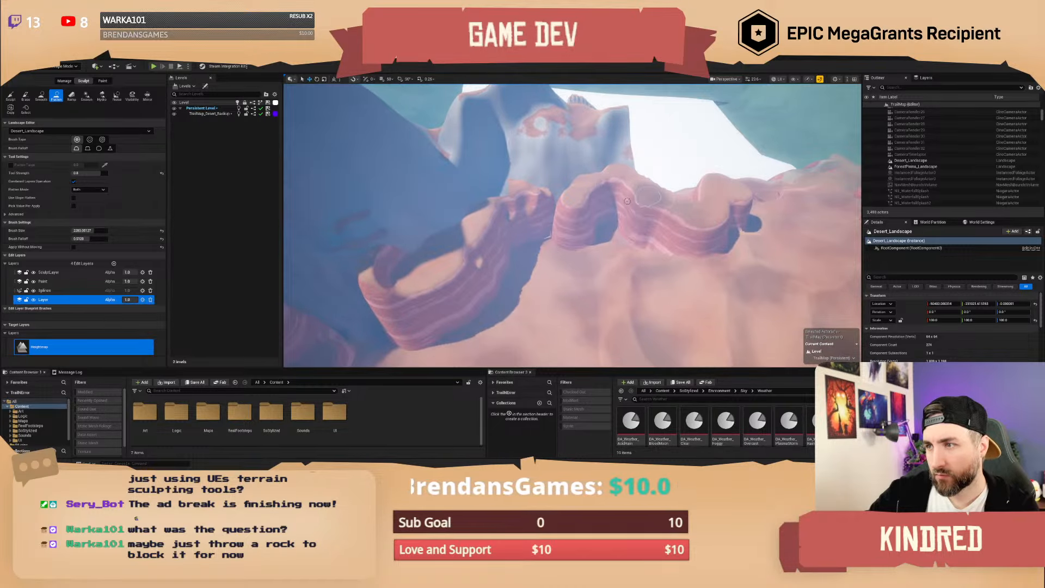
mouse_move(570, 203)
mouse_down()
mouse_move(509, 202)
mouse_move(520, 206)
mouse_up()
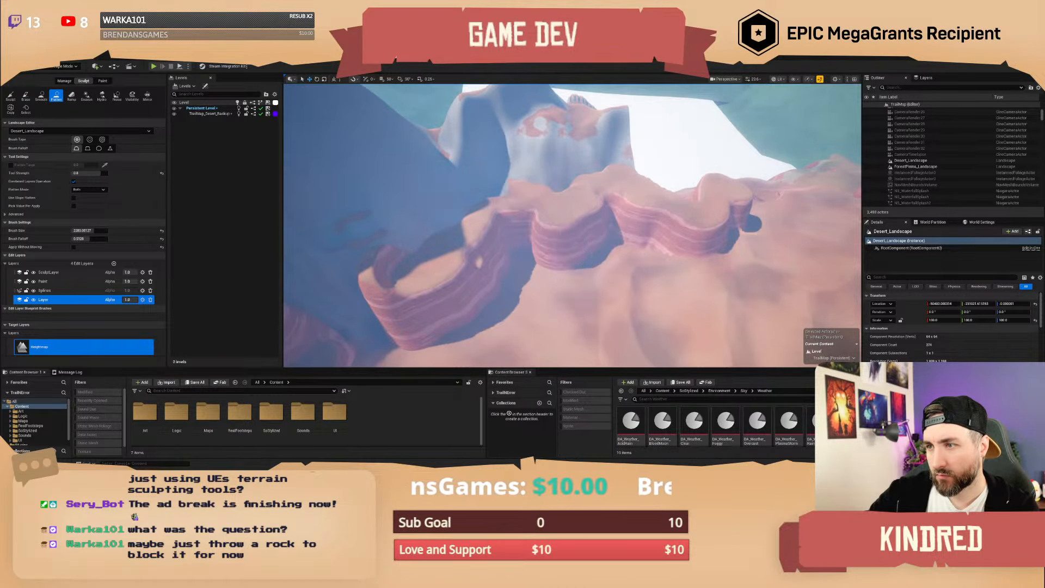
mouse_move(519, 206)
right_down()
mouse_move(604, 177)
mouse_move(591, 188)
mouse_move(713, 182)
right_up()
scroll(590, 188, up, 5)
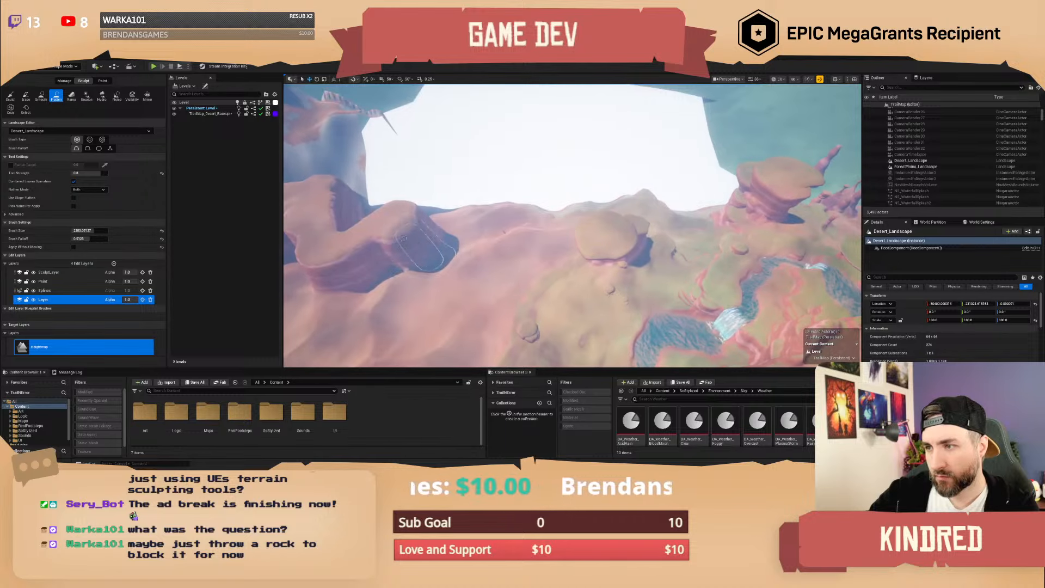
Extend the flattened ridge across the open edge towards the river gorge and add a lower ledge in front of it.
mouse_move(404, 221)
mouse_down()
mouse_move(537, 269)
mouse_move(578, 259)
mouse_up()
mouse_move(580, 257)
right_down()
mouse_move(762, 294)
mouse_move(620, 262)
mouse_move(572, 229)
mouse_move(580, 245)
mouse_move(621, 262)
right_up()
scroll(621, 261, down, 2)
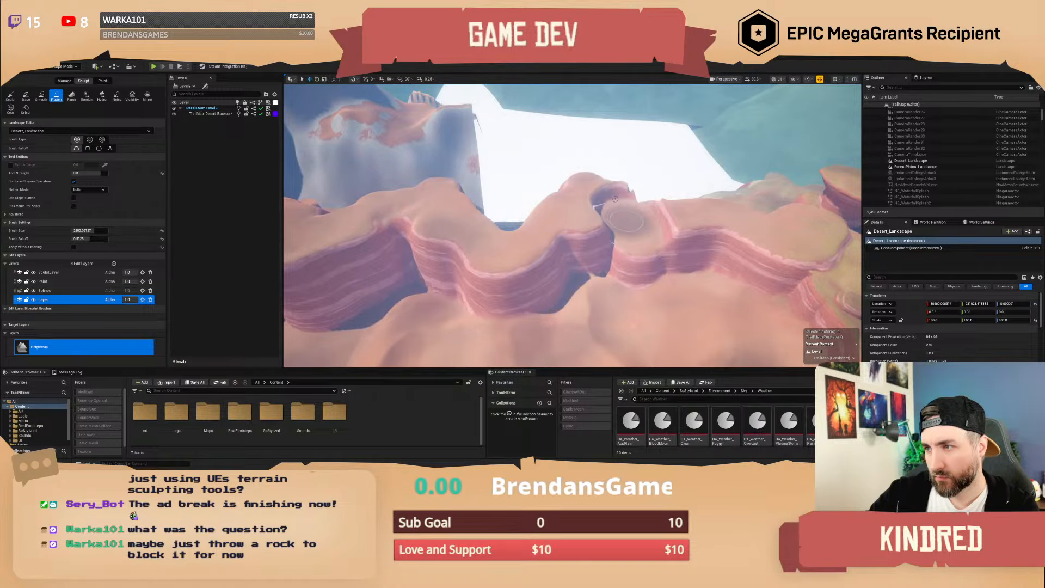
drag(576, 195, 644, 218)
right_drag(612, 250, 582, 262)
mouse_move(522, 257)
mouse_down()
mouse_move(506, 239)
mouse_move(479, 283)
mouse_move(527, 276)
mouse_up()
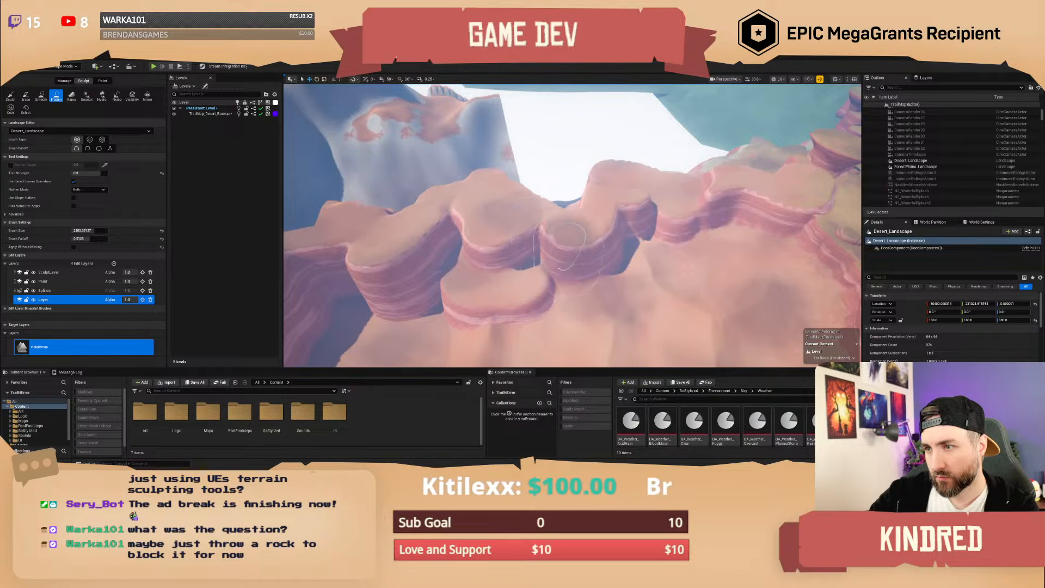
mouse_move(566, 240)
right_down()
mouse_move(610, 245)
mouse_move(623, 226)
mouse_move(601, 199)
mouse_move(642, 203)
mouse_move(563, 242)
right_up()
scroll(578, 234, down, 1)
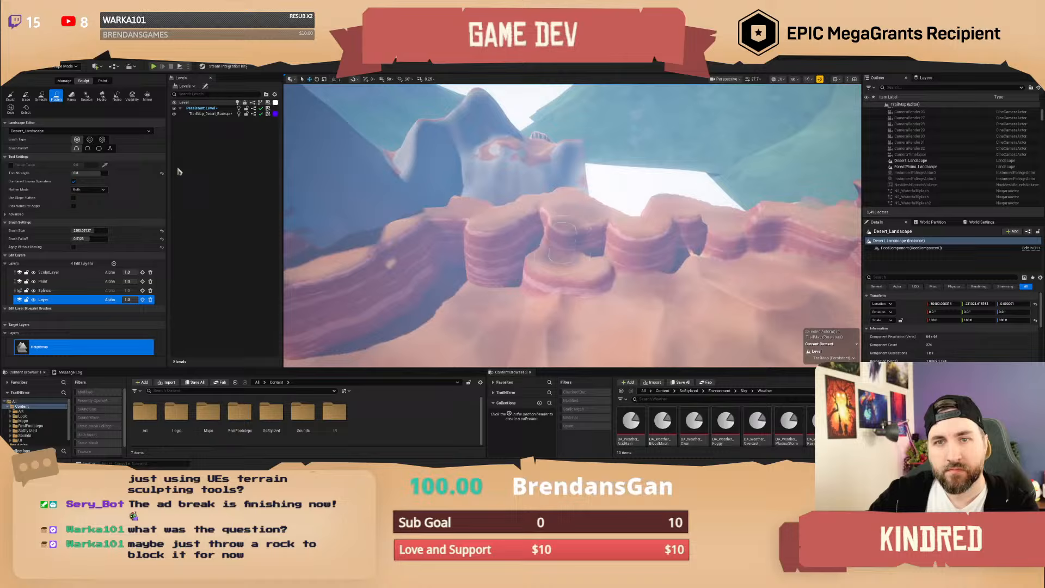
Raise the tops of the ridge's mesas with the Sculpt tool to vary their heights, including the shaded far end.
click(10, 96)
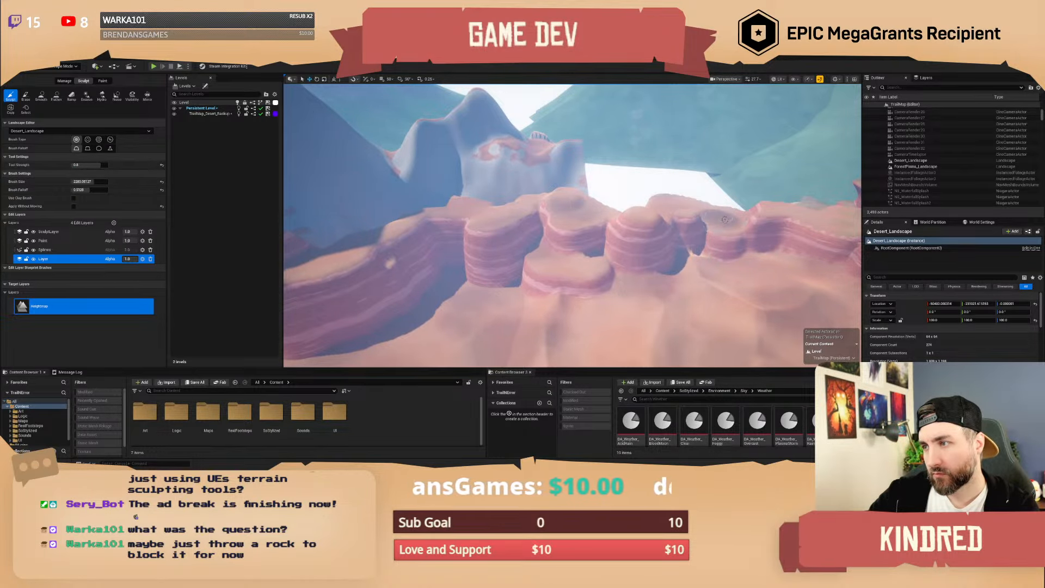
right_drag(710, 220, 691, 226)
key(a)
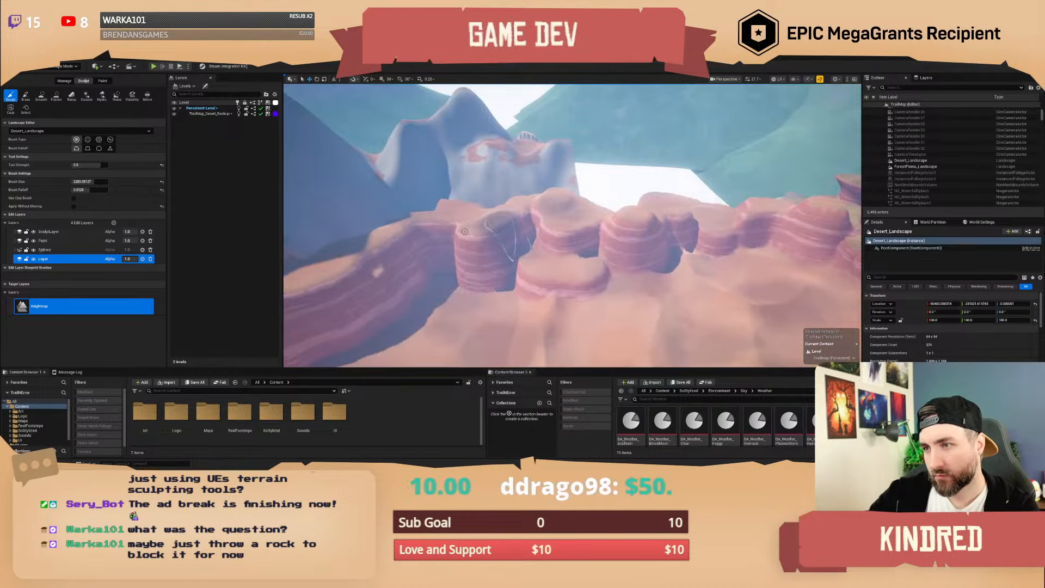
key(a)
right_drag(533, 253, 499, 260)
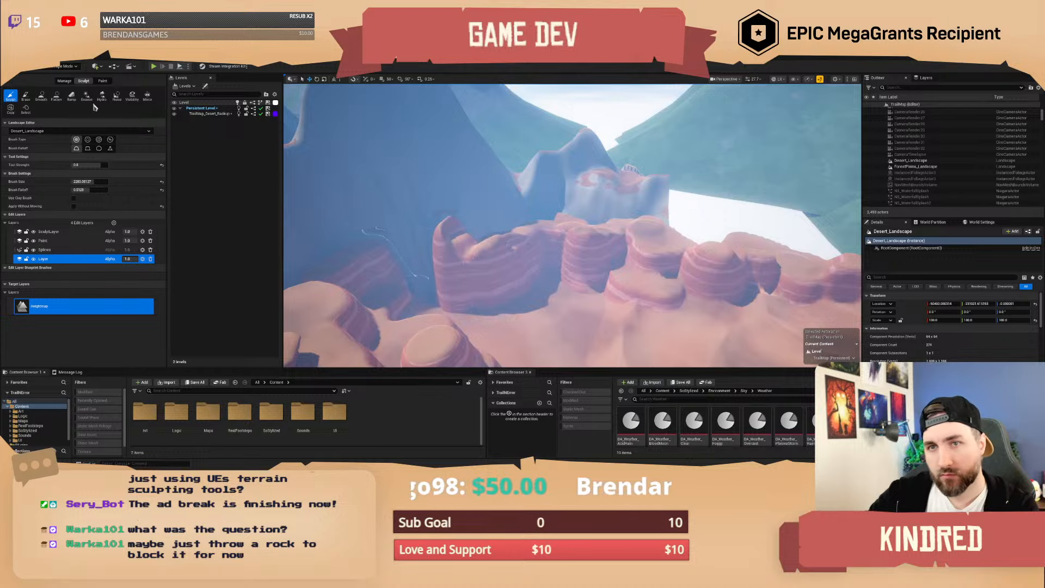
Smooth the sculpted mesa tops and cliff edges along the new ridge with the Smooth tool.
click(39, 100)
key(w)
right_drag(572, 223, 560, 224)
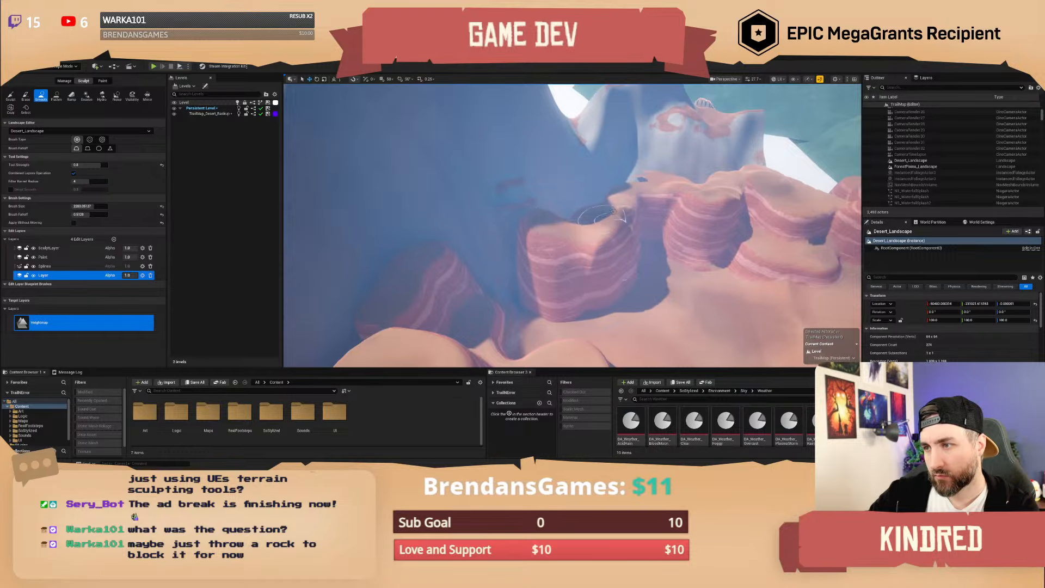
key(w)
mouse_move(651, 241)
right_down()
mouse_move(705, 231)
mouse_move(562, 261)
right_up()
right_drag(510, 222, 471, 232)
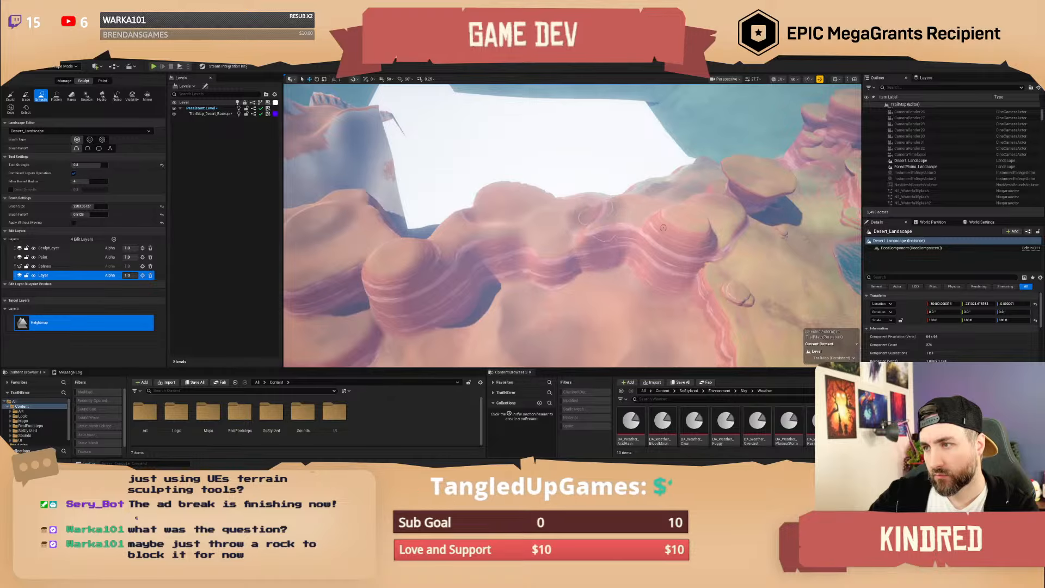
key(w)
mouse_move(668, 230)
right_down()
mouse_move(653, 179)
mouse_move(770, 188)
mouse_move(605, 190)
right_up()
scroll(729, 188, down, 5)
key(w)
scroll(626, 193, up, 2)
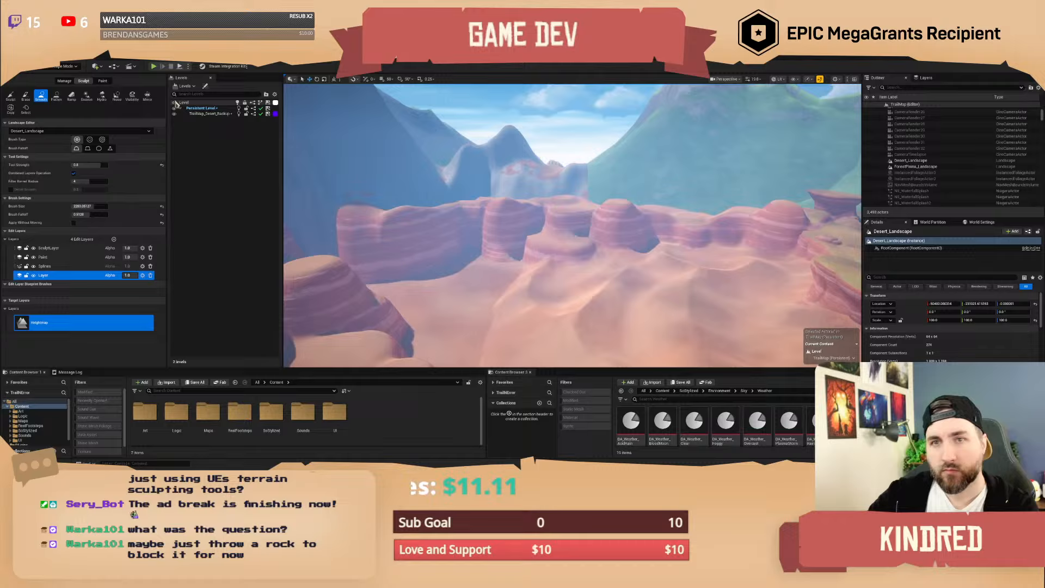
Return to Selection mode and duplicate a hoodoo cliff beside the river gorge, placing the copy in front of the new ridge.
click(74, 67)
click(62, 78)
right_drag(414, 207, 473, 267)
click(647, 240)
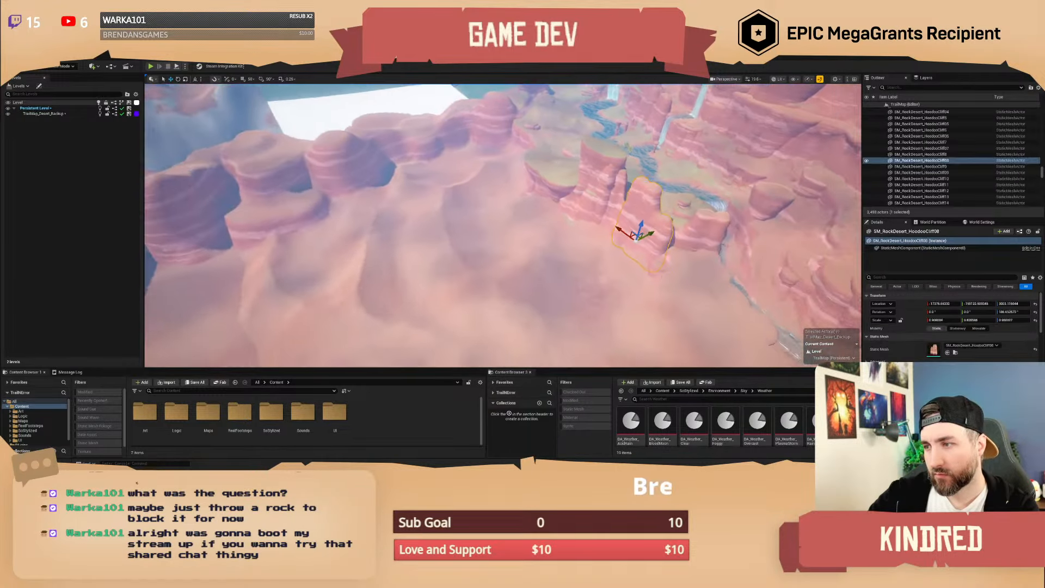
right_drag(649, 237, 640, 238)
alt+drag(645, 229, 414, 150)
key(f)
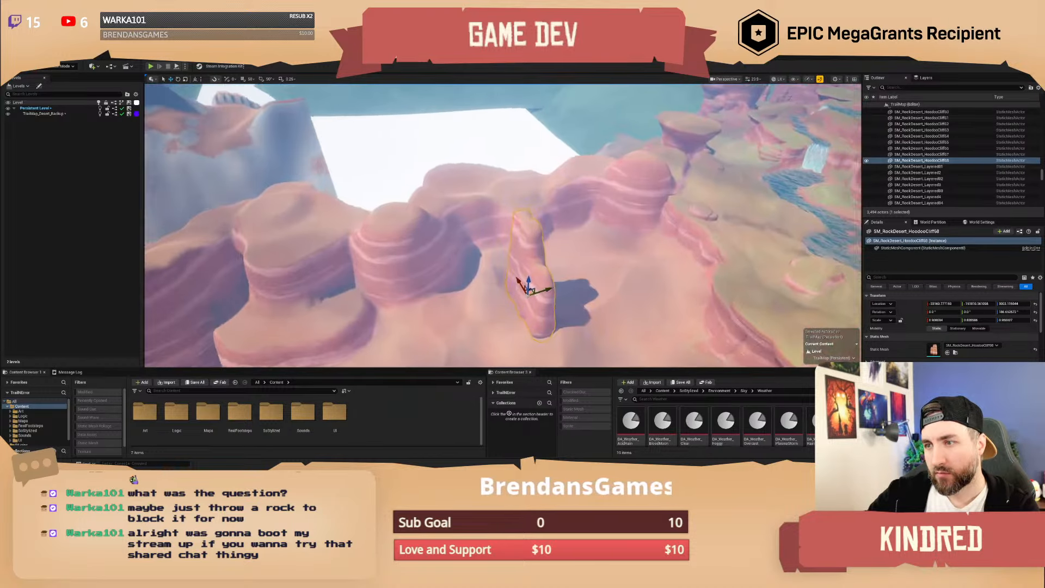
Move the copied hoodoo cliff into the gap in the ridge, rotate it along the wall, and sink its base into the sand.
drag(497, 271, 445, 174)
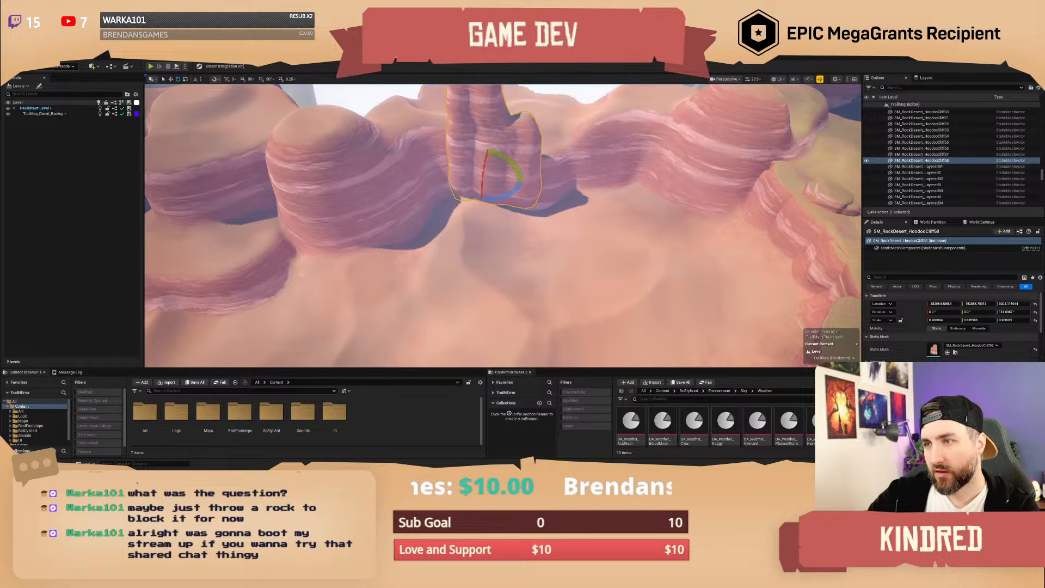
mouse_move(576, 248)
right_down()
mouse_move(512, 249)
mouse_move(577, 248)
right_up()
key(w)
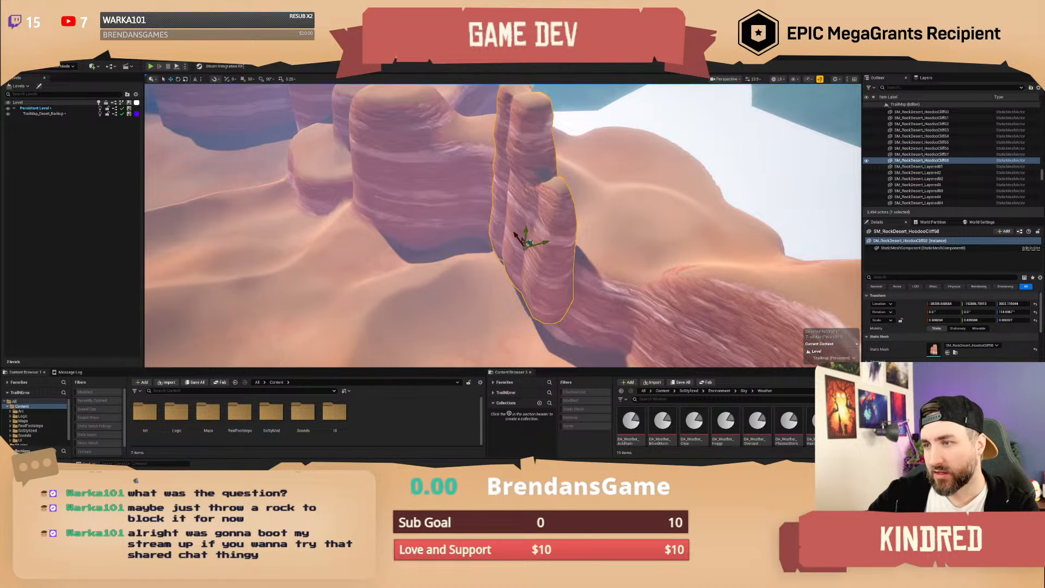
mouse_move(527, 241)
mouse_down()
mouse_move(532, 255)
mouse_move(530, 233)
mouse_up()
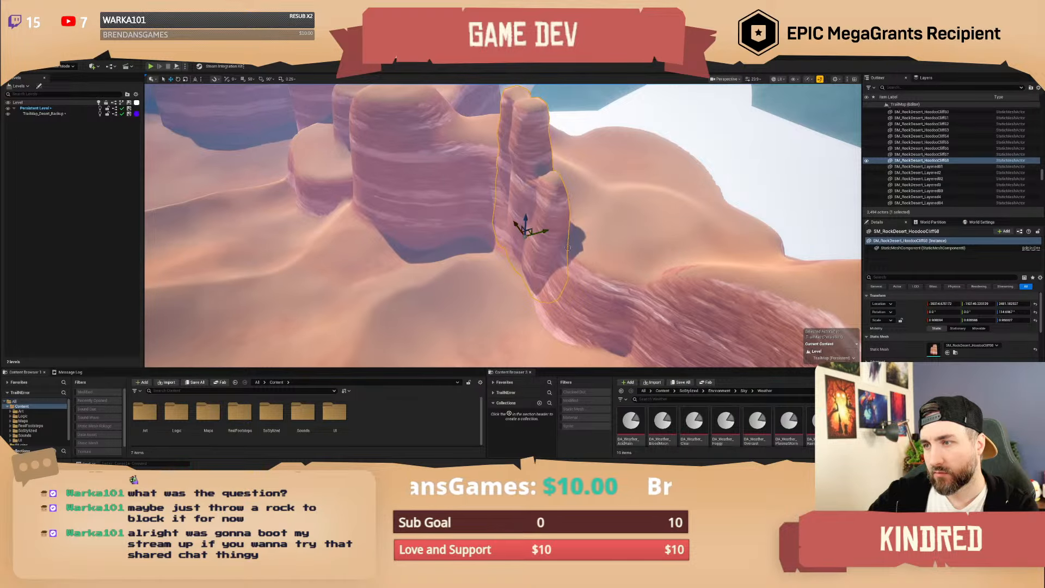
key(Escape)
key(s)
right_drag(568, 247, 474, 245)
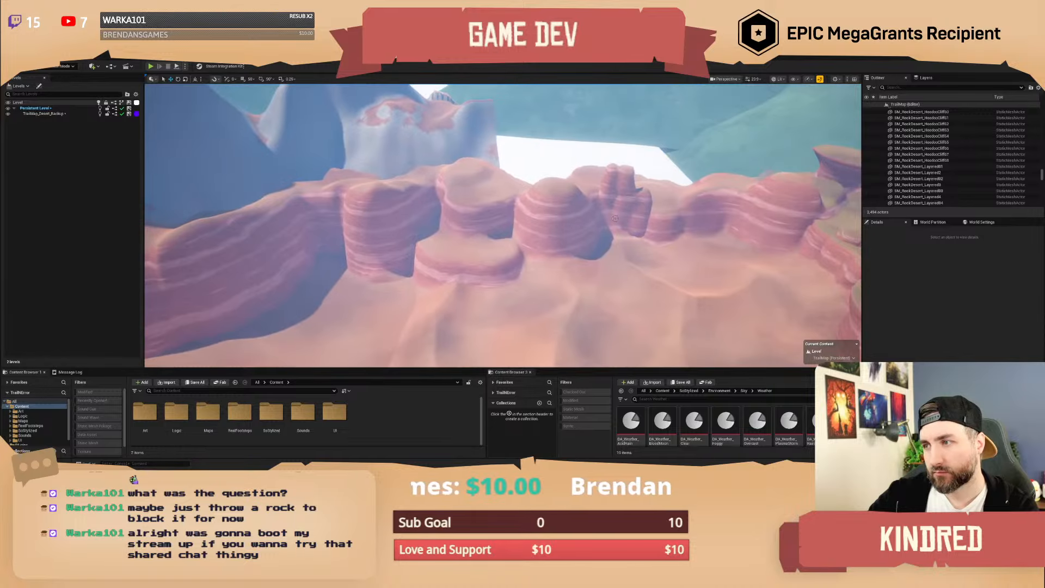
Duplicate the ridge hoodoo to the wall's shaded far end, enlarge and rotate the copy, and sink it into the cliff.
click(626, 215)
alt+drag(613, 219, 583, 241)
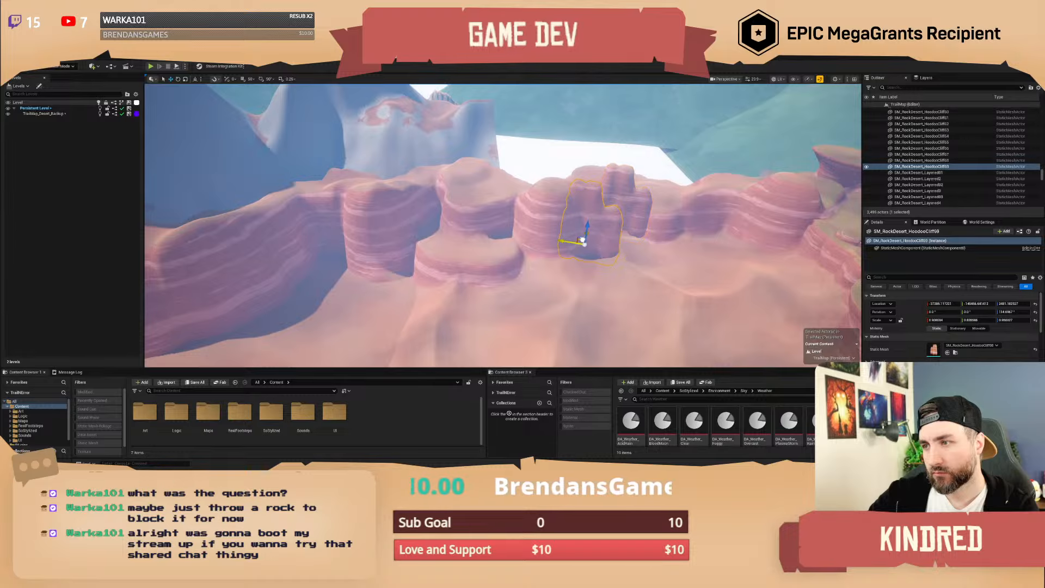
drag(394, 260, 336, 239)
key(e)
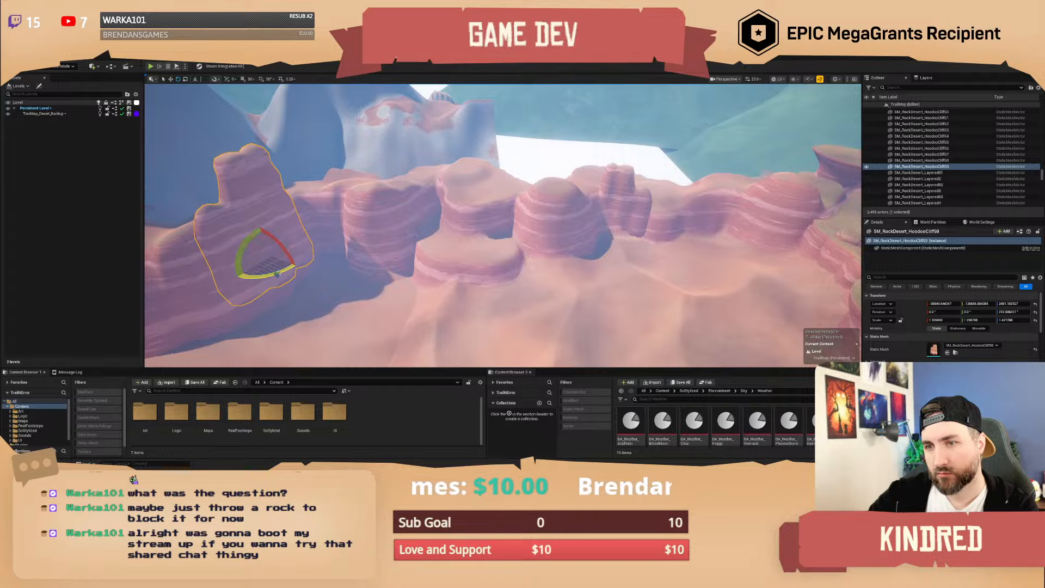
key(w)
right_drag(335, 238, 303, 267)
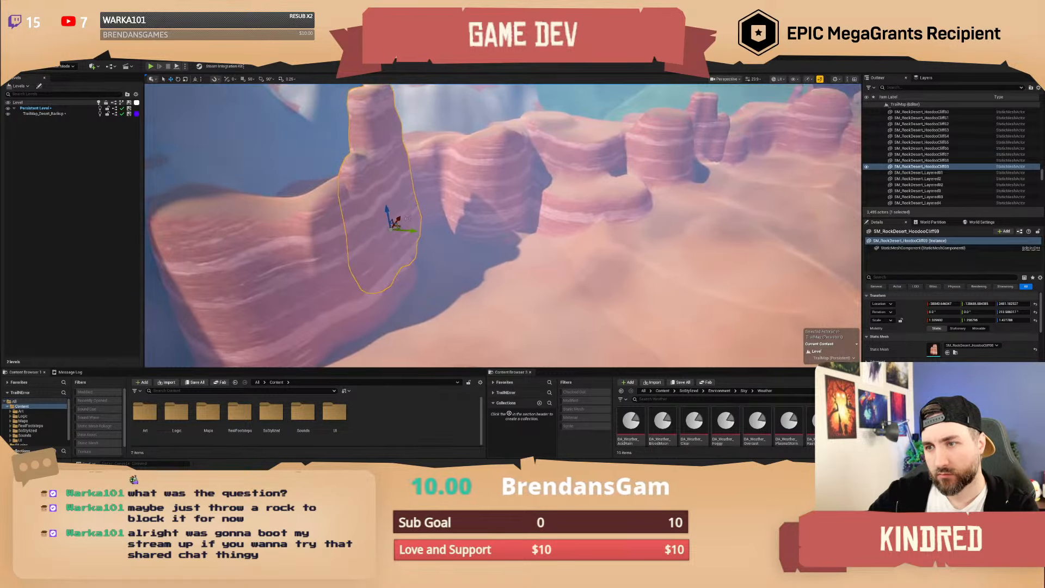
drag(398, 222, 407, 250)
key(Escape)
right_drag(407, 250, 356, 221)
Duplicate the enlarged hoodoo cliff, place the copy behind the low round ledge in the ridge, and rotate and resize it.
click(477, 227)
right_drag(477, 227, 519, 238)
click(485, 240)
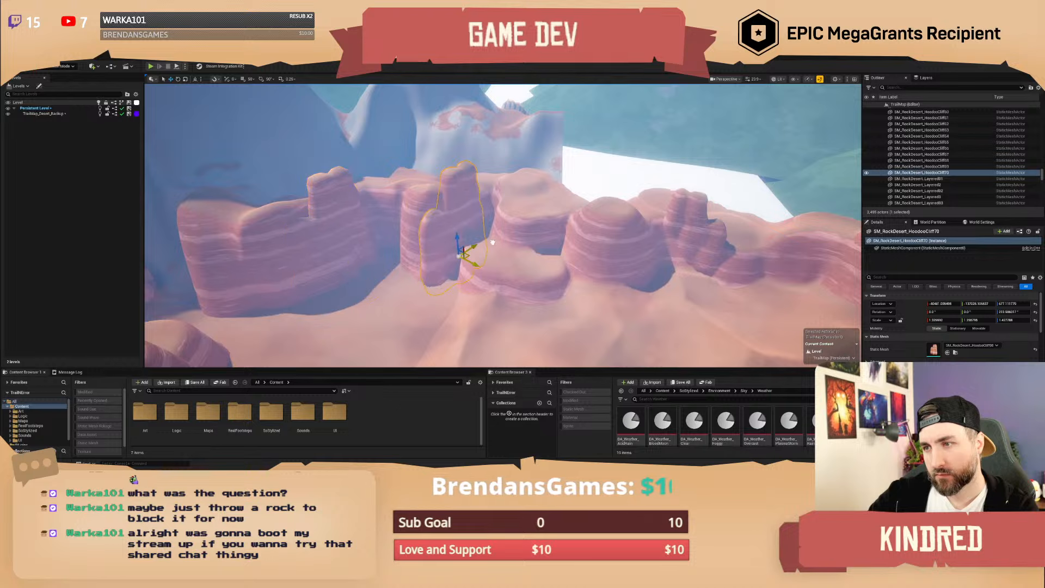
mouse_move(497, 234)
mouse_down()
mouse_move(488, 217)
mouse_move(499, 216)
mouse_up()
key(e)
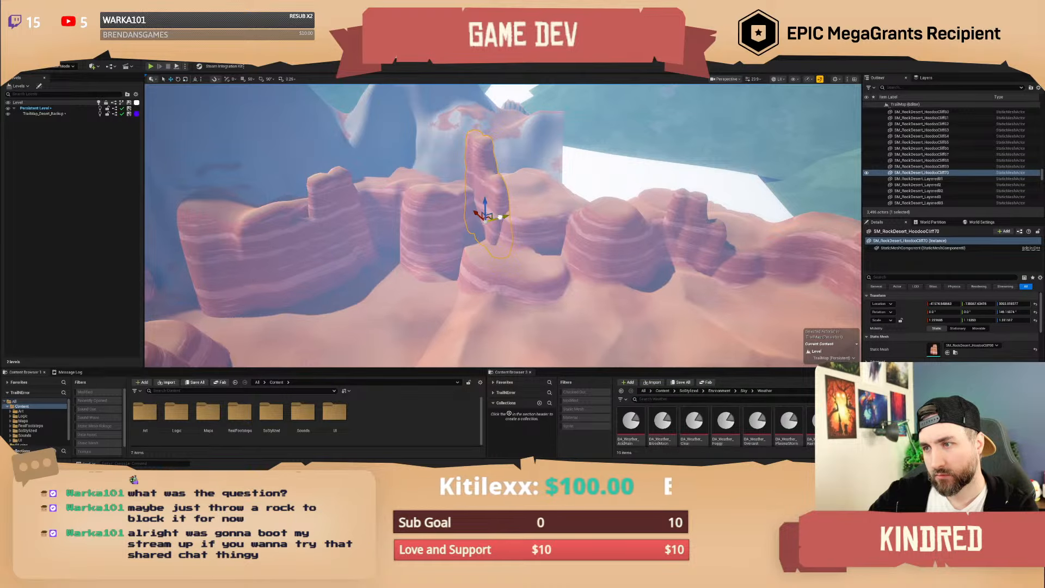
right_drag(499, 216, 566, 229)
key(w)
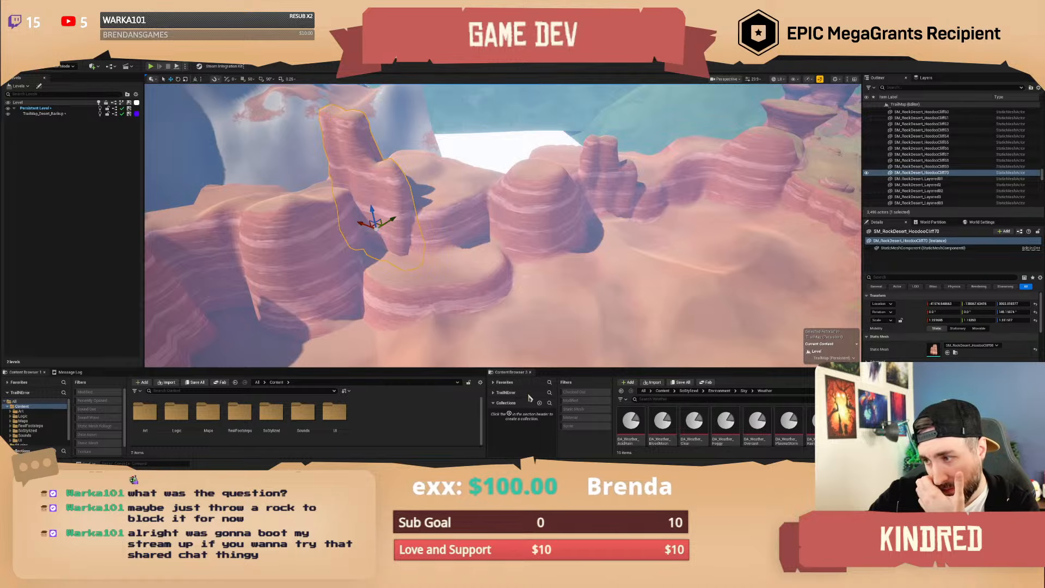
Find the selected hoodoo cliff's mesh in the desert rocks folder and replace the leaning cliff with SM_RockDesert_HoodooCliff07.
right_click(394, 212)
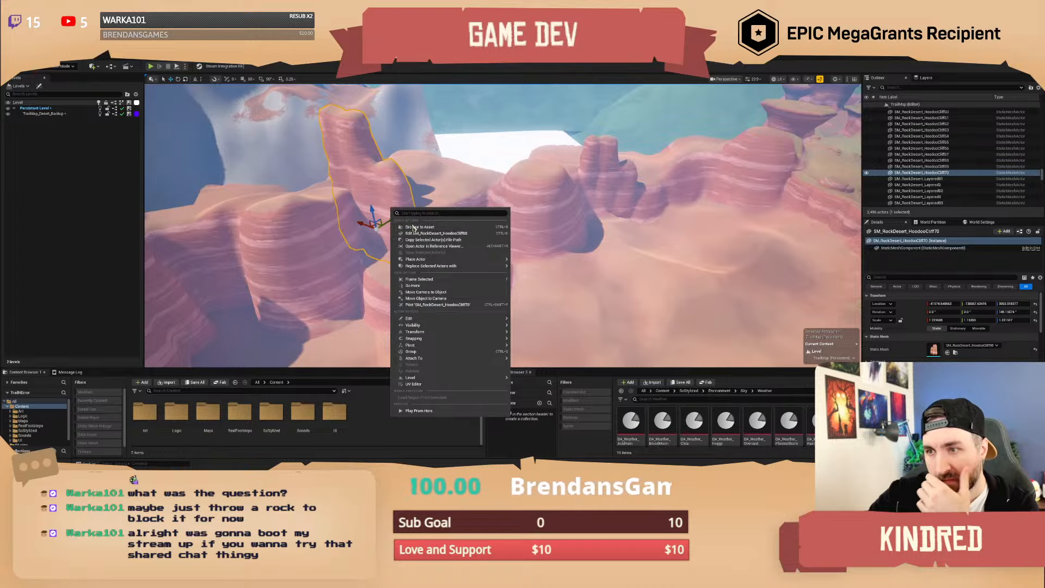
click(415, 227)
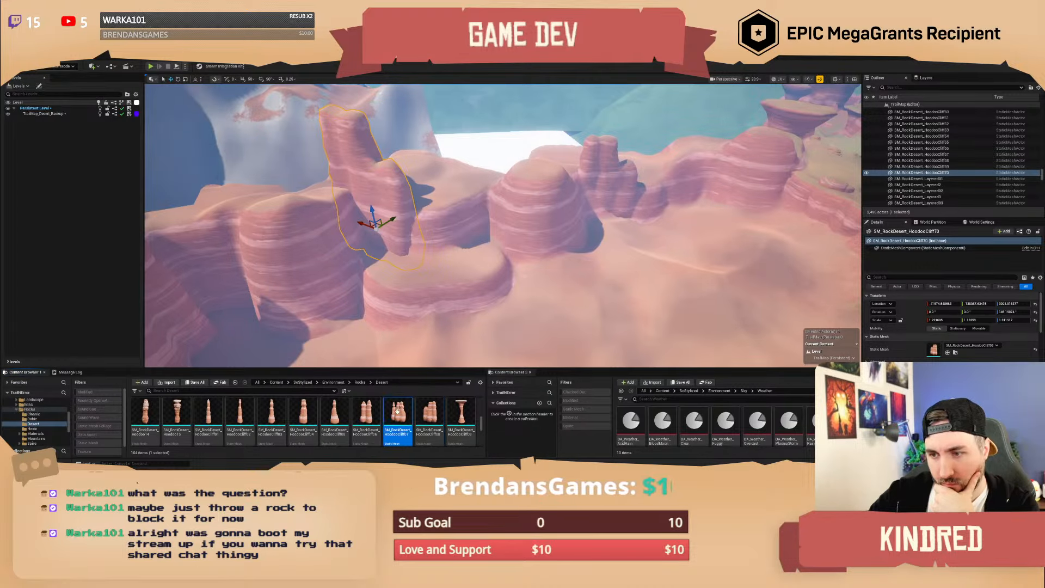
right_click(372, 199)
mouse_move(455, 261)
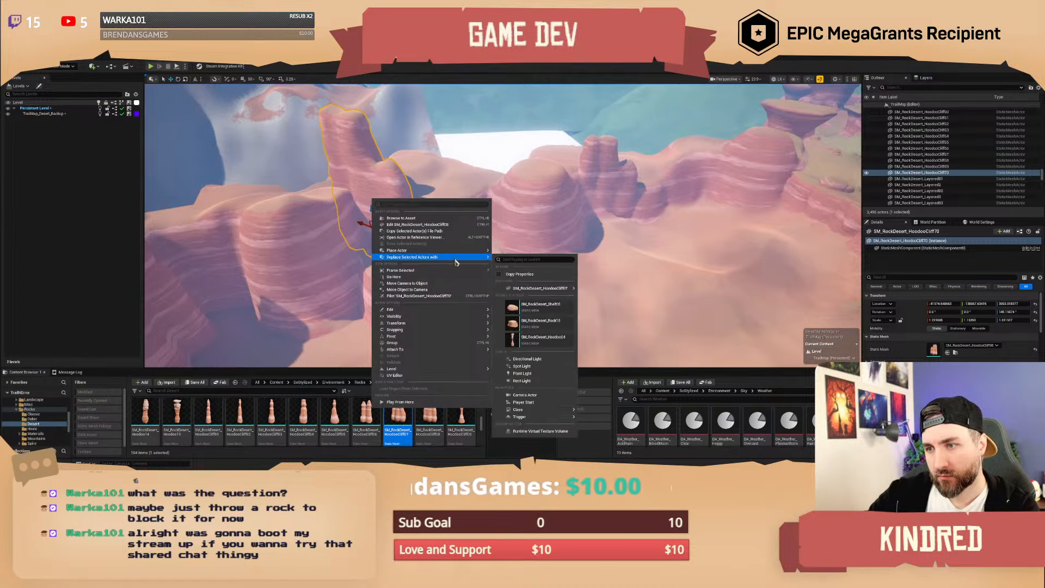
click(539, 288)
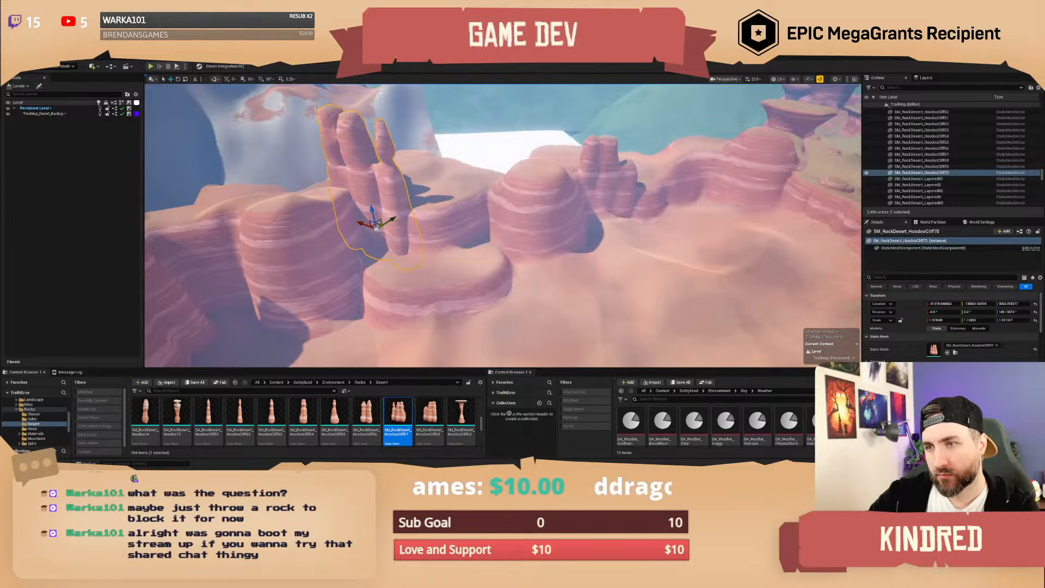
Duplicate a flat-topped half-cliff from the foreground cluster and place the copy on top of the ridge beside the open edge.
key(s)
right_drag(539, 288, 642, 326)
click(512, 303)
key(w)
scroll(566, 313, up, 4)
right_drag(322, 309, 330, 305)
alt+drag(324, 291, 511, 252)
alt+drag(675, 205, 710, 155)
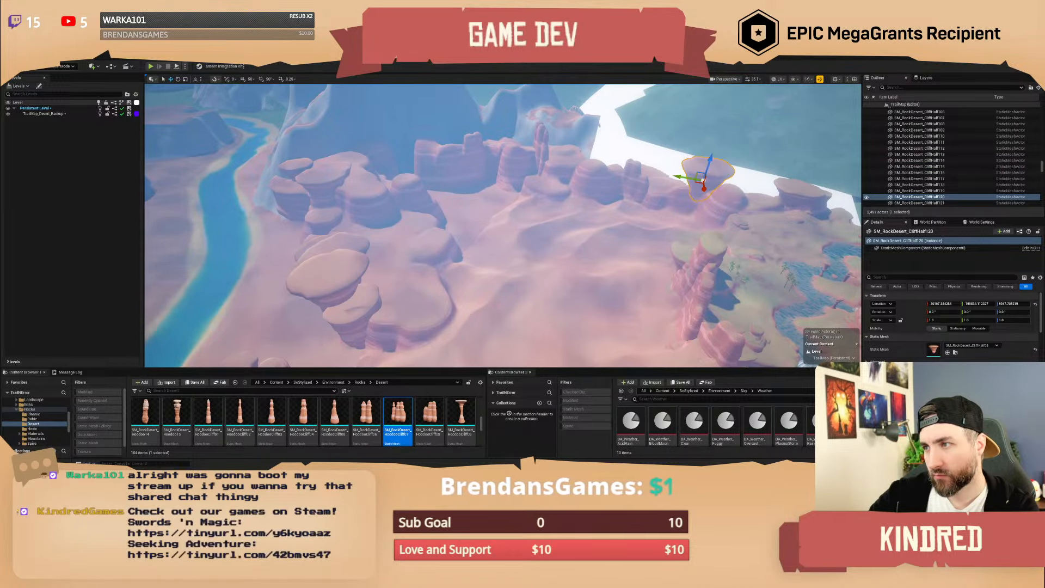
right_drag(711, 155, 727, 133)
right_drag(618, 251, 617, 255)
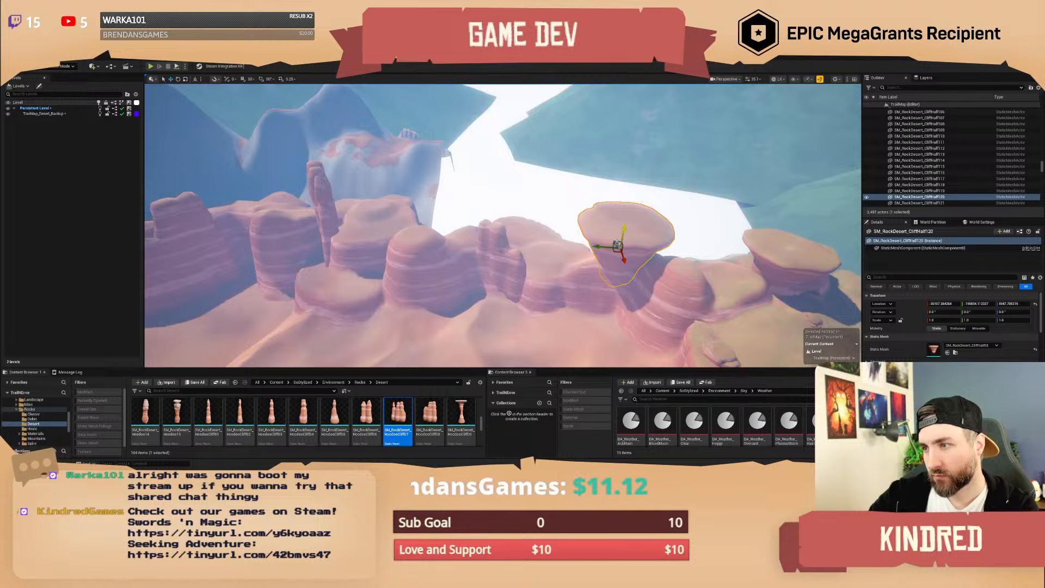
Duplicate the ridge's flat-topped half-cliff, place the copy behind the low round ledge beside the hoodoo cluster, and rotate and enlarge it.
drag(618, 251, 516, 255)
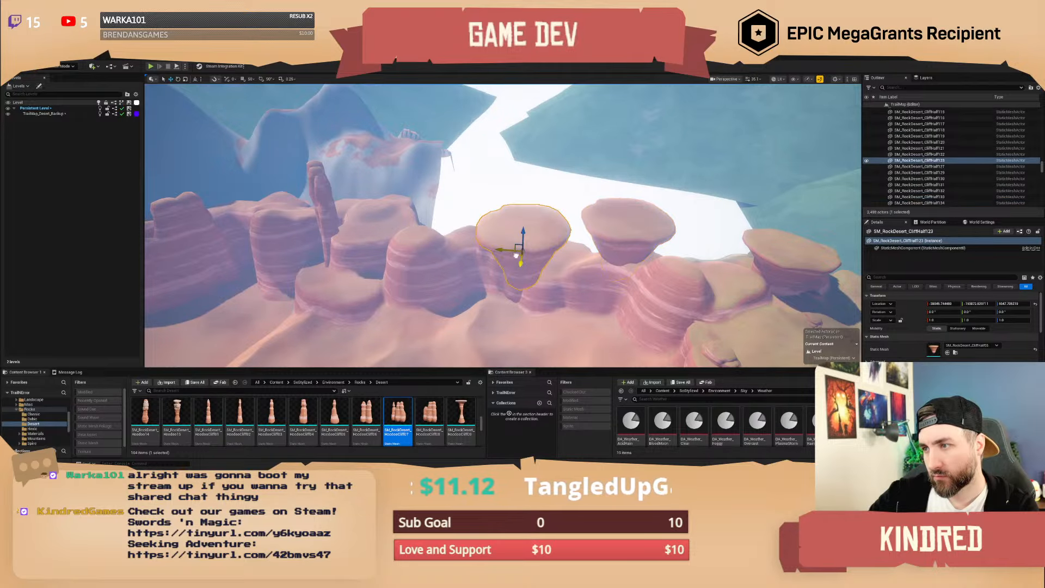
drag(320, 246, 384, 217)
key(a)
right_drag(384, 217, 468, 248)
key(w)
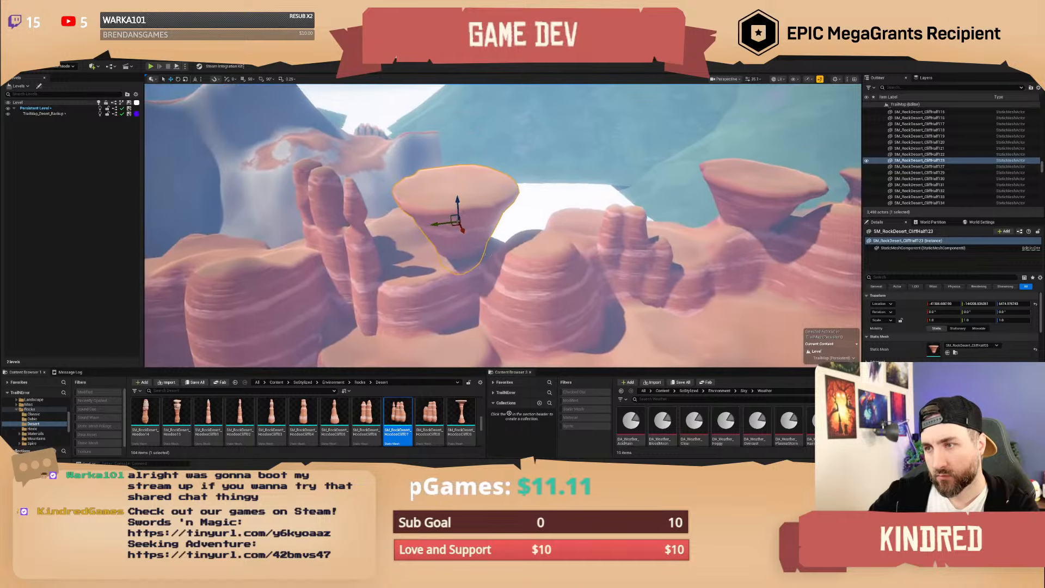
key(e)
drag(439, 234, 454, 191)
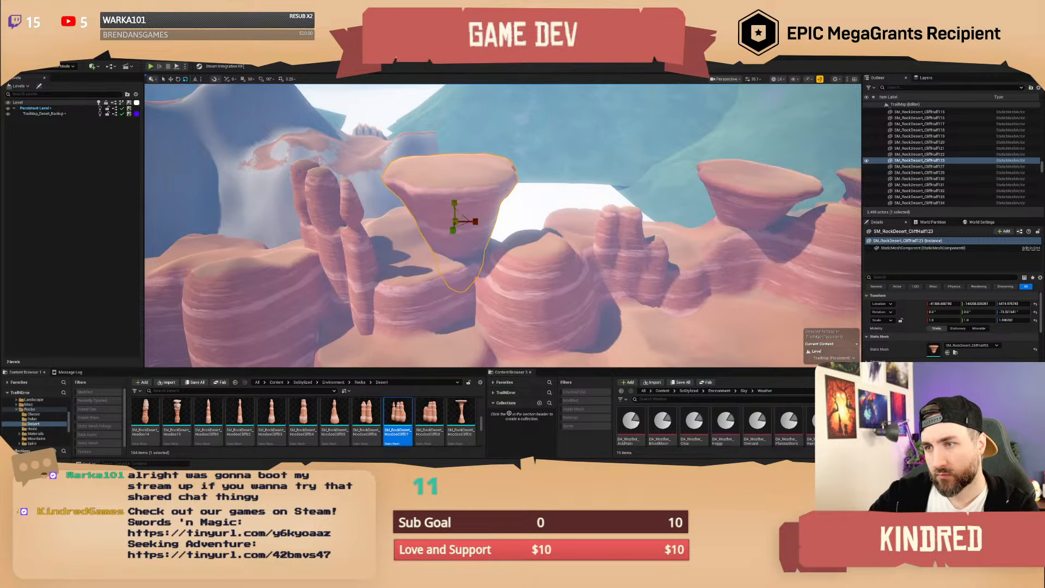
key(Escape)
Inspect the dressed ridge and the sand basin in front of it from several angles for spots that need more rocks.
key(s)
scroll(490, 220, up, 1)
right_drag(490, 220, 464, 217)
key(w)
scroll(490, 220, down, 10)
key(w)
scroll(472, 221, up, 3)
key(w)
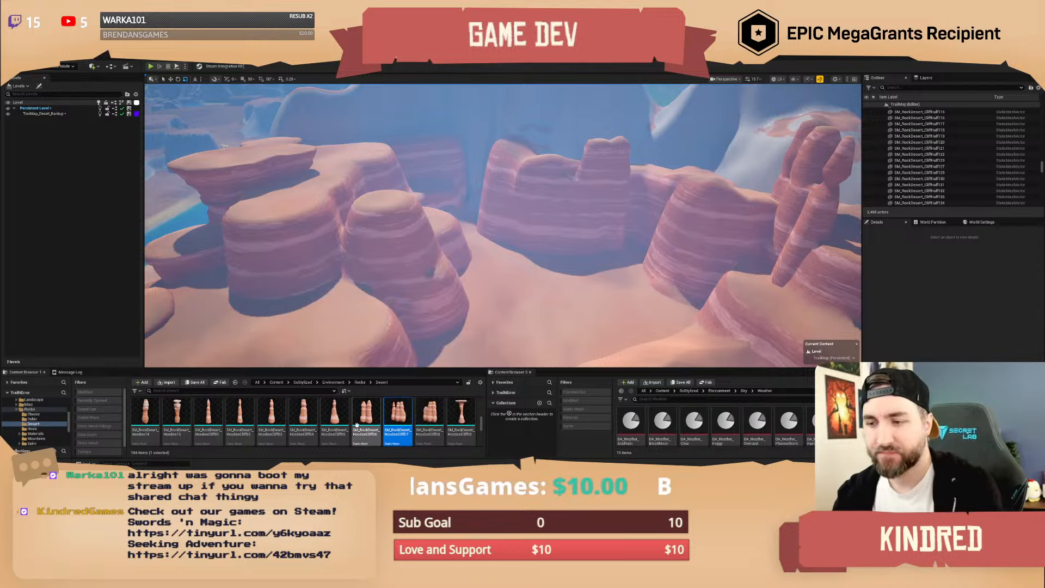
scroll(357, 425, up, 5)
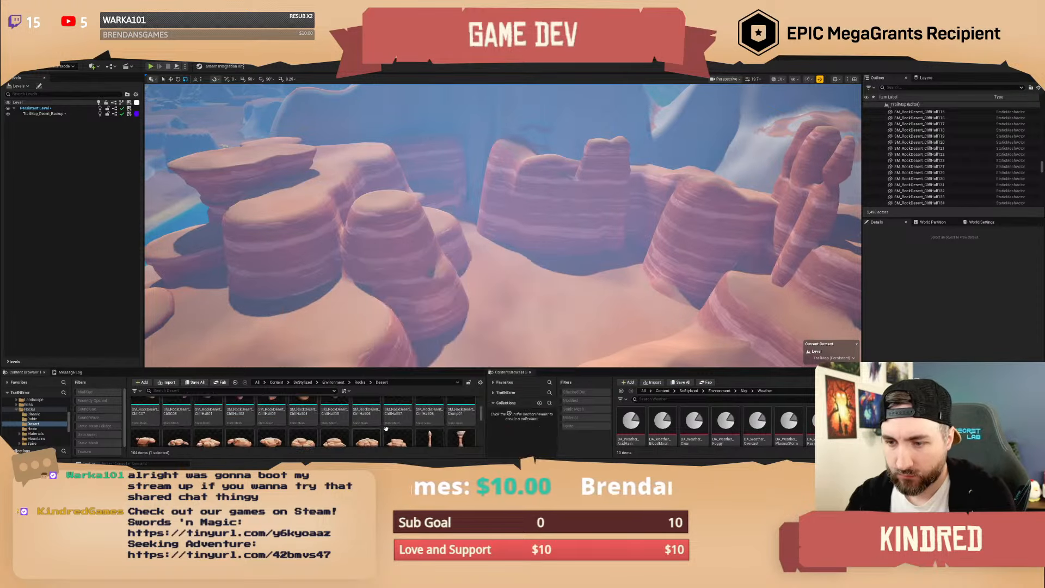
scroll(388, 429, down, 1)
right_drag(468, 251, 550, 267)
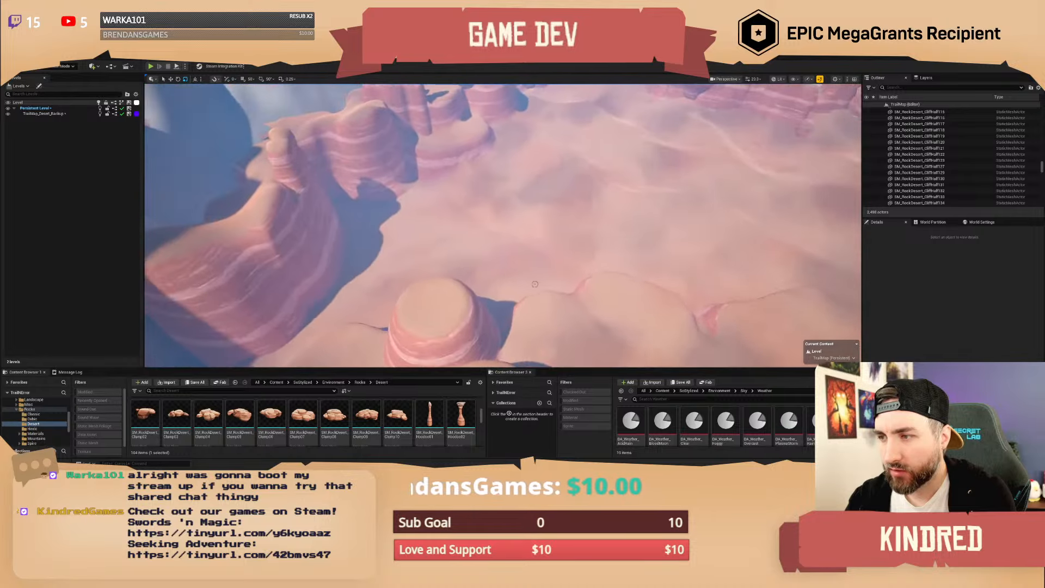
click(532, 278)
right_drag(532, 278, 511, 279)
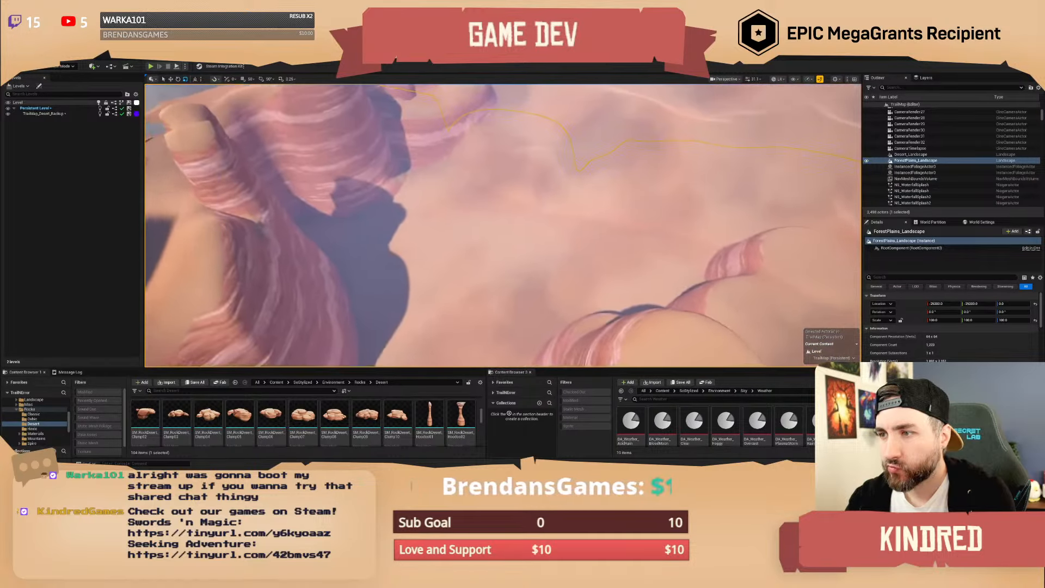
mouse_move(558, 281)
right_down()
mouse_move(572, 270)
mouse_move(560, 279)
mouse_move(627, 275)
mouse_move(506, 256)
mouse_move(520, 255)
mouse_move(528, 259)
mouse_move(490, 261)
mouse_move(577, 294)
mouse_move(531, 296)
mouse_move(574, 286)
right_up()
scroll(558, 281, up, 2)
key(Escape)
Place a wide desert cliff mesh on the open sand in front of the ridge and sink its base.
scroll(558, 281, down, 4)
scroll(558, 281, up, 1)
scroll(407, 424, up, 1)
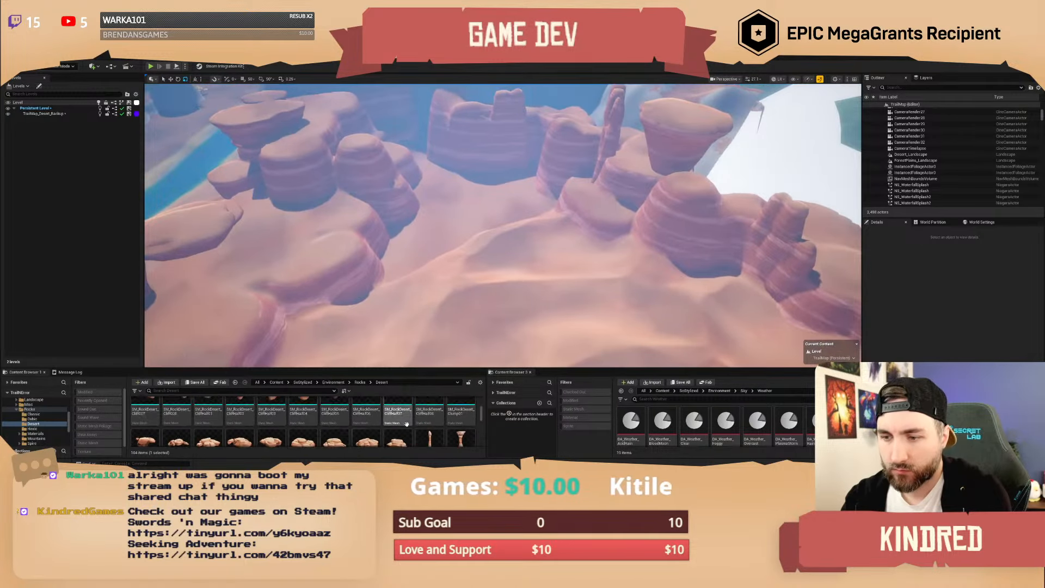
scroll(321, 430, up, 1)
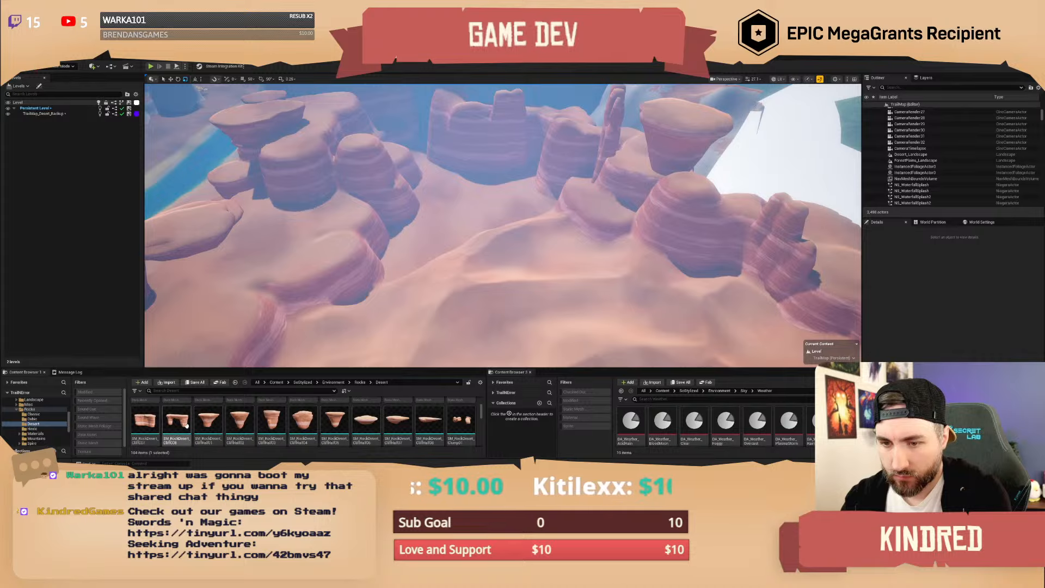
drag(145, 422, 403, 262)
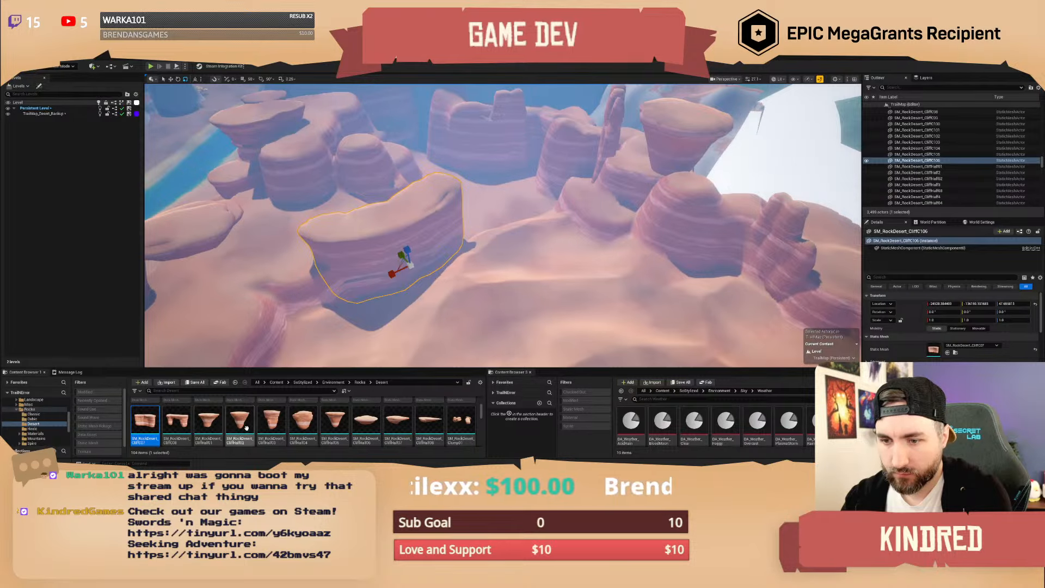
Add a second wide cliff mesh at the end of the first one, rotating and enlarging it to extend the wall.
scroll(250, 428, up, 2)
drag(460, 426, 532, 217)
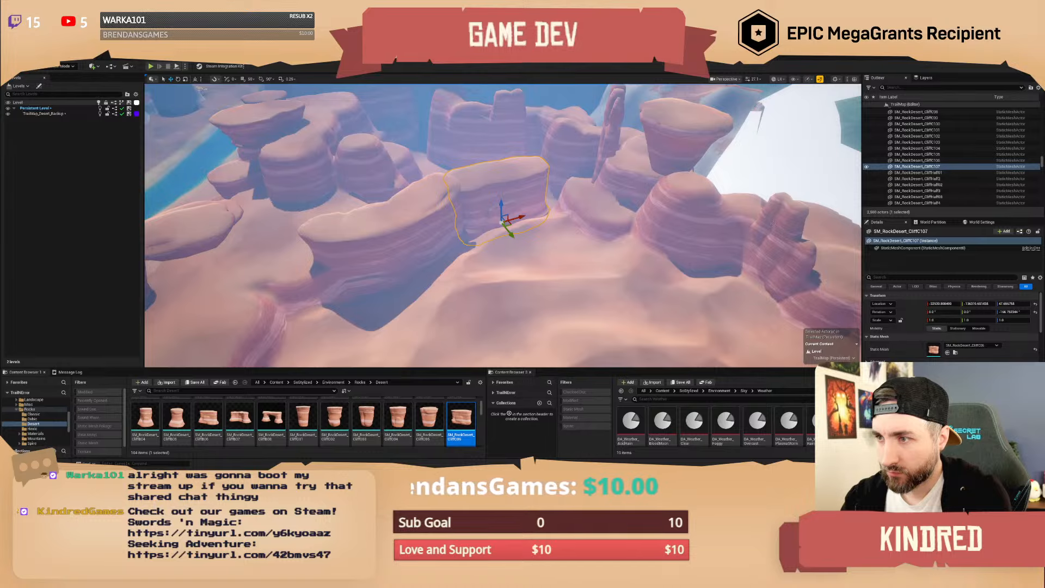
drag(511, 223, 502, 228)
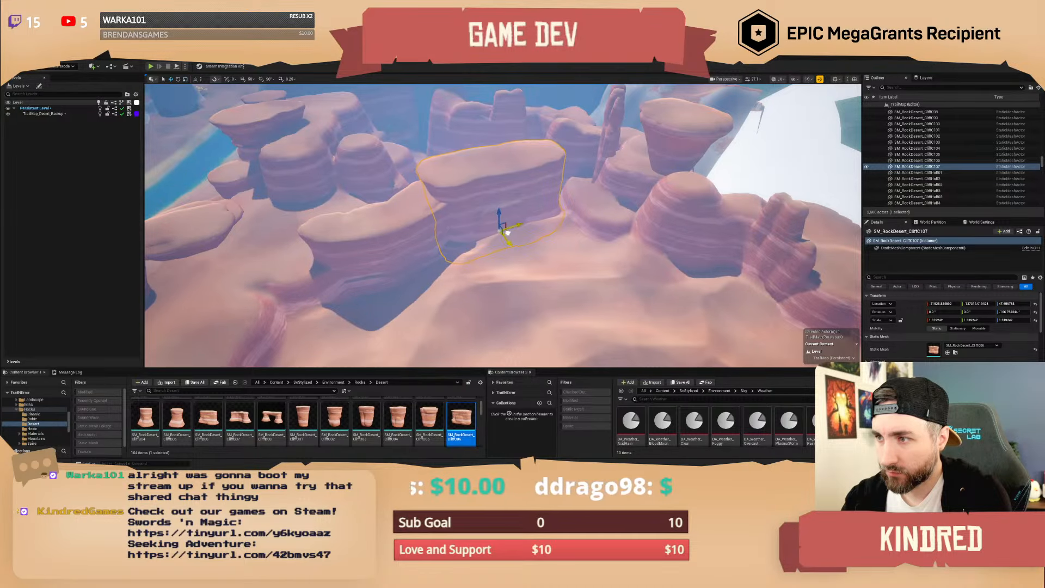
Duplicate the enlarged flat-topped half-cliff and set the copy against the far end of the new cliff wall.
click(666, 156)
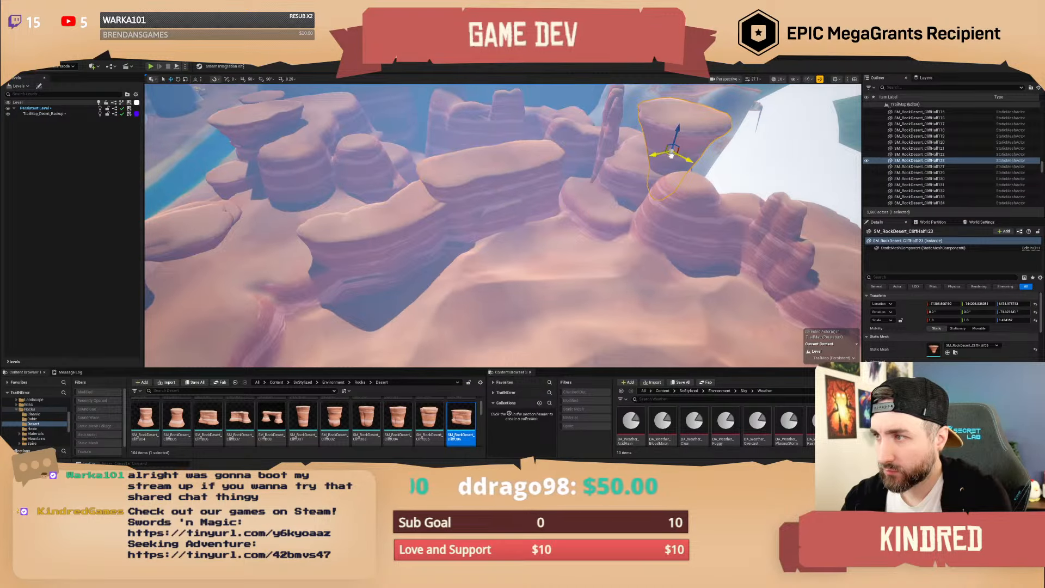
alt+drag(671, 156, 562, 204)
key(Escape)
mouse_move(564, 204)
right_down()
mouse_move(534, 226)
mouse_move(577, 212)
right_up()
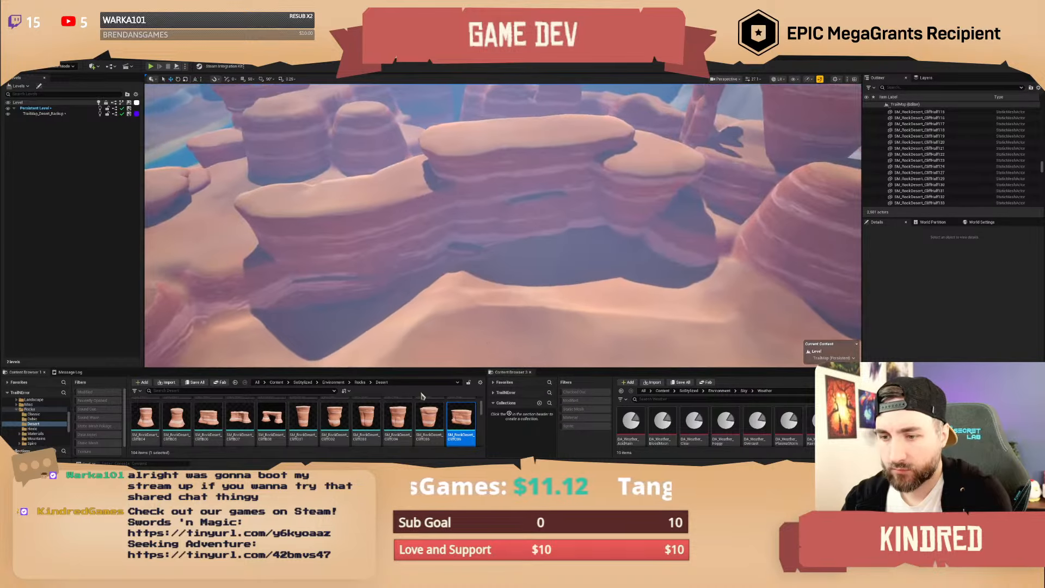
Place a tapered cliff column at the joint of the two wide cliffs and a mushroom-shaped cliff on the wall's far end.
drag(303, 420, 456, 248)
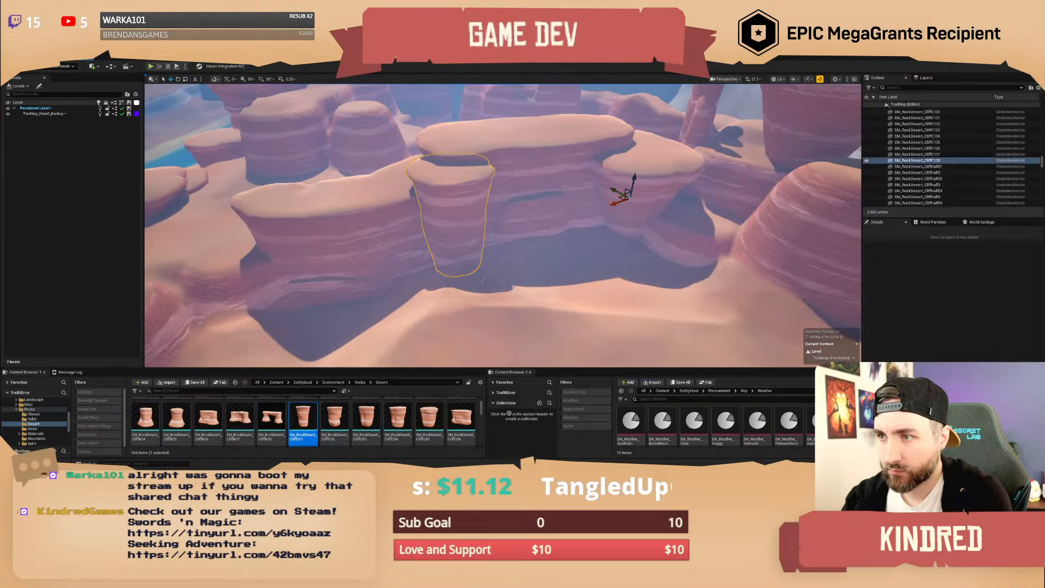
scroll(282, 426, up, 3)
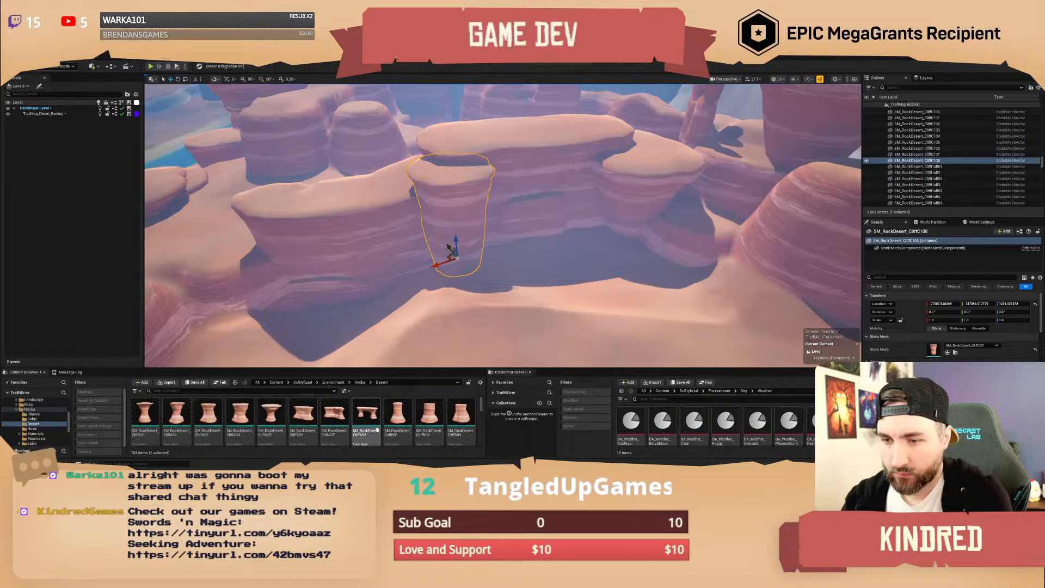
click(273, 412)
drag(273, 412, 565, 155)
right_drag(534, 185, 537, 177)
key(s)
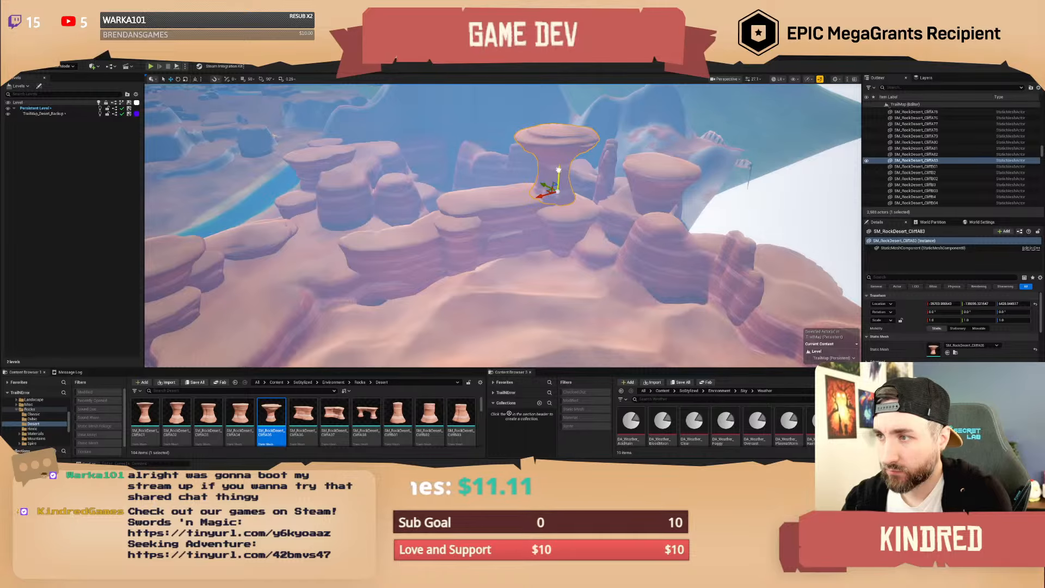
key(Escape)
Lower the enlarged flat-topped half-cliff behind the round ledge so it sits deeper in the ridge.
key(s)
right_drag(559, 191, 593, 146)
scroll(577, 190, up, 4)
key(w)
click(607, 193)
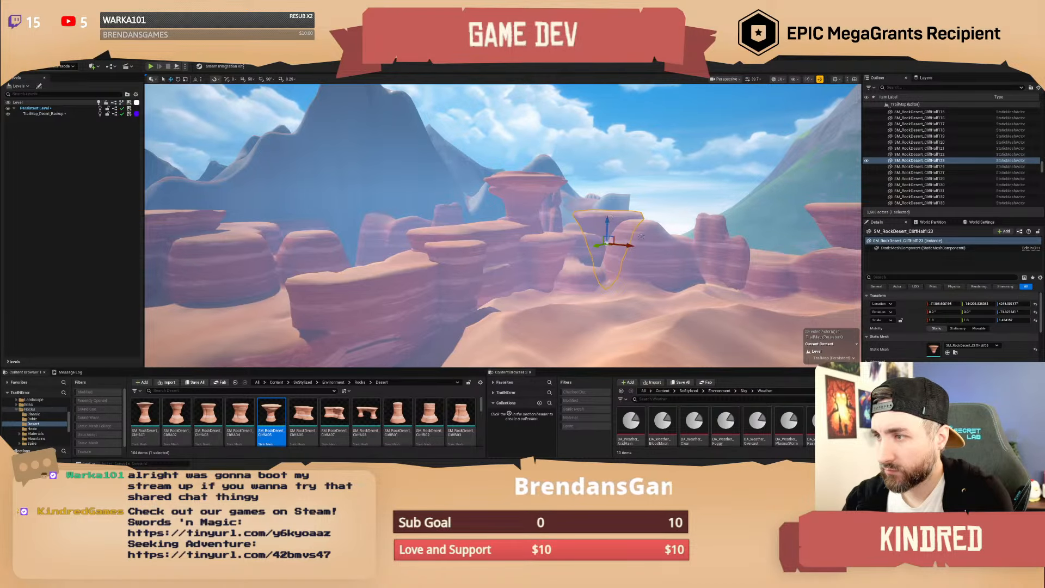
key(Escape)
Examine the passage beside the new cliff wall and the winding pale sand trail through the canyon.
key(s)
right_drag(642, 237, 640, 249)
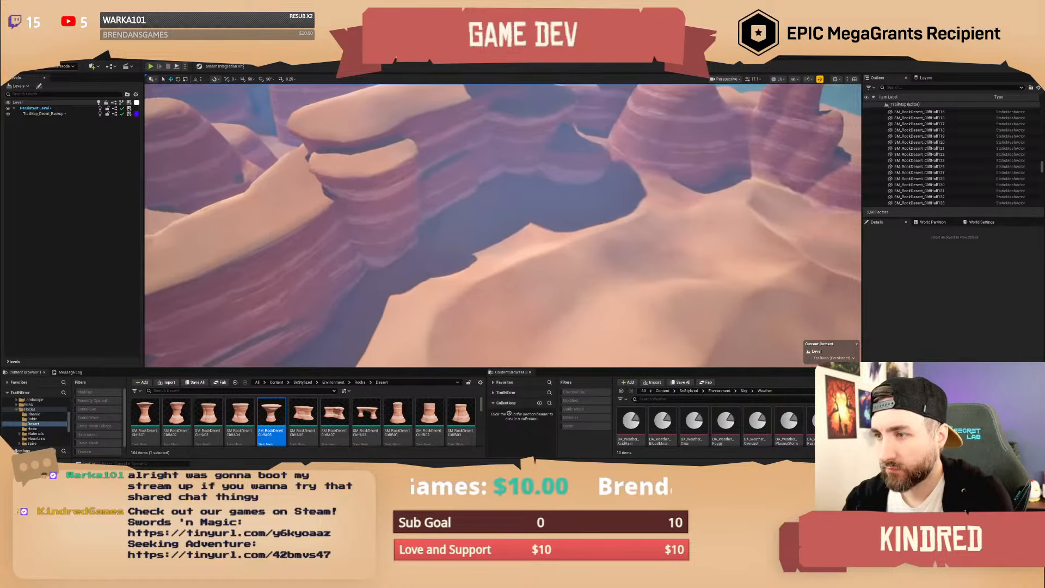
right_drag(503, 225, 604, 267)
key(s)
key(d)
scroll(503, 226, down, 1)
key(a)
key(s)
key(w)
scroll(503, 225, down, 2)
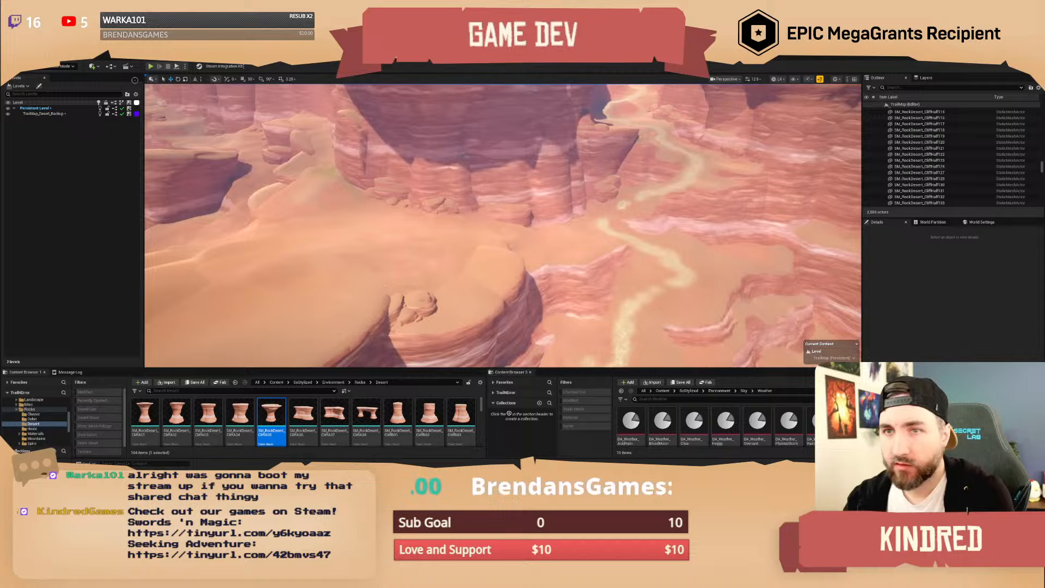
Switch to Landscape painting, choose the Sand target layer, and reduce the brush size for trail painting.
click(64, 66)
click(57, 83)
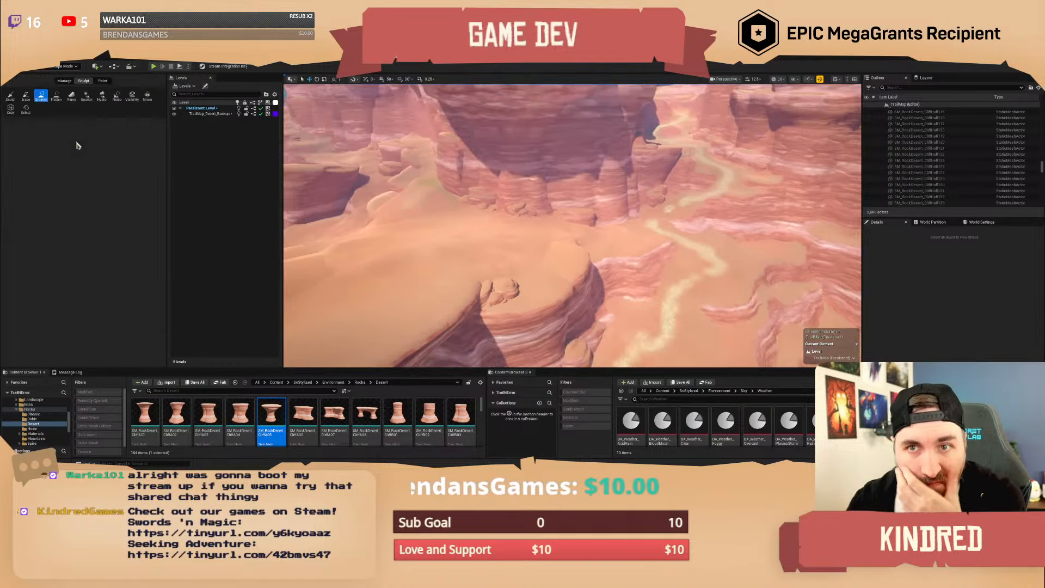
click(103, 81)
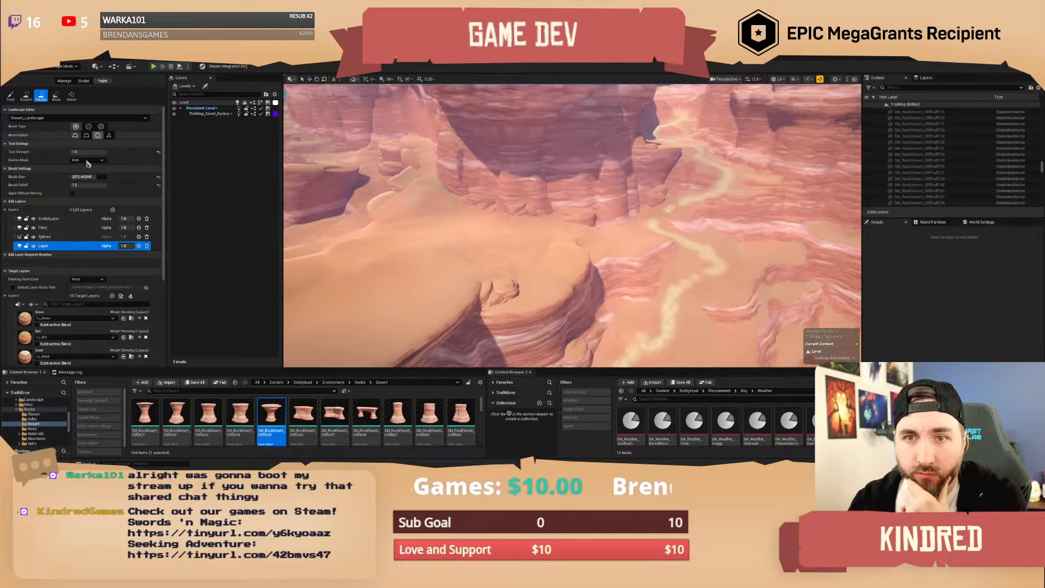
scroll(43, 300, down, 5)
scroll(43, 300, down, 1)
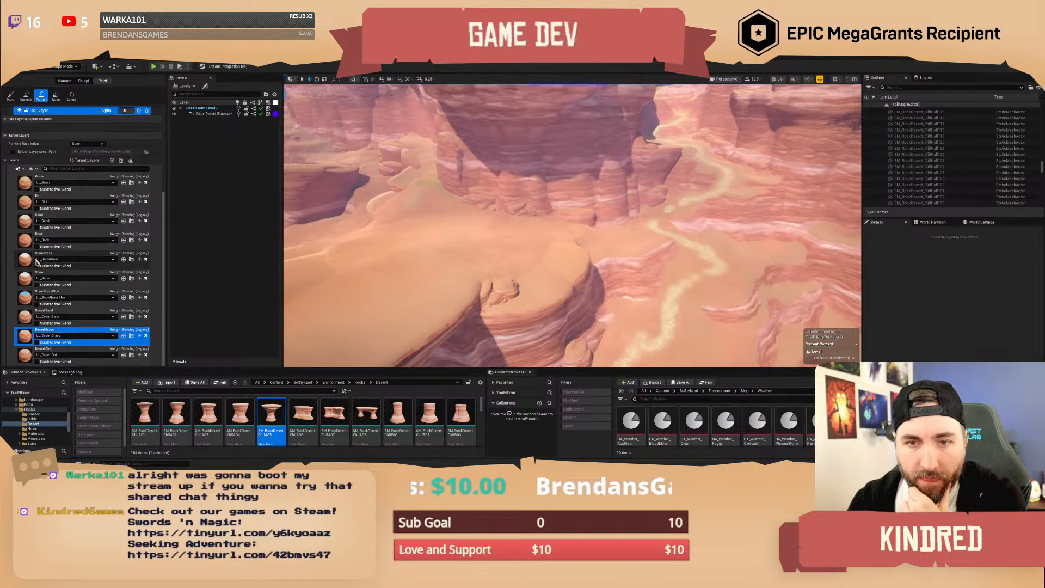
click(29, 223)
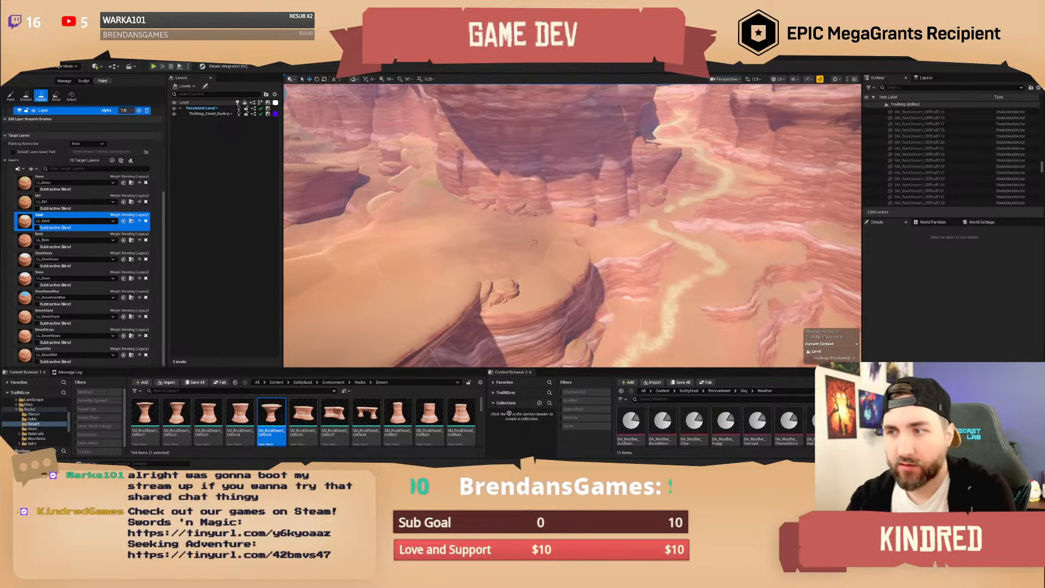
scroll(86, 175, up, 5)
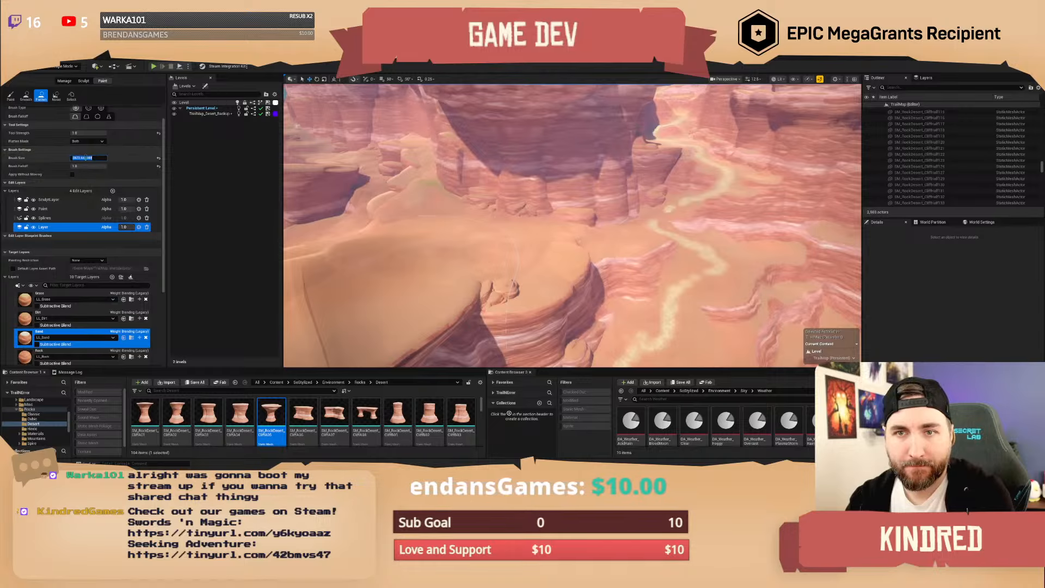
click(85, 158)
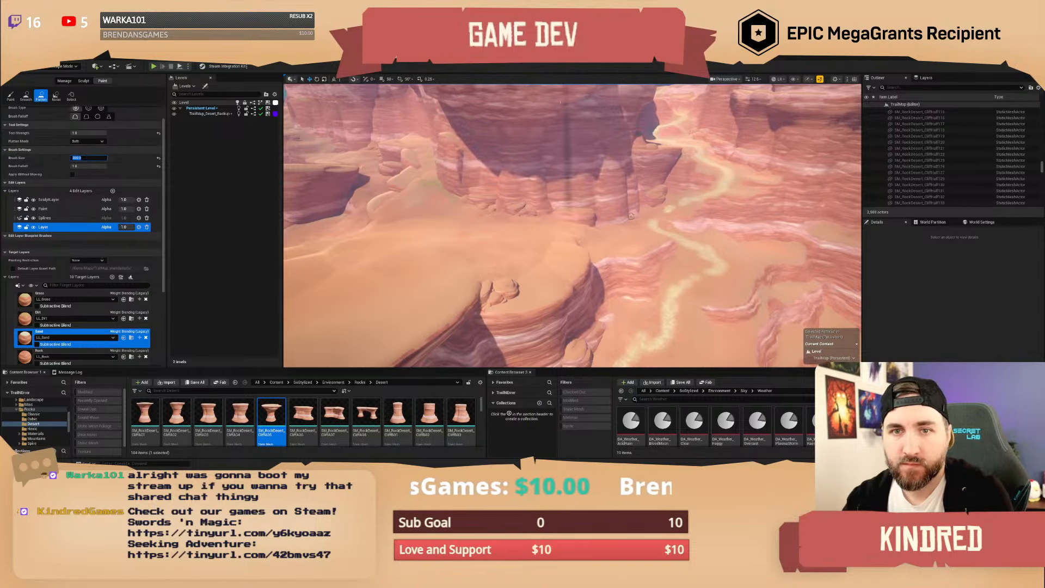
key(w)
right_drag(626, 223, 653, 230)
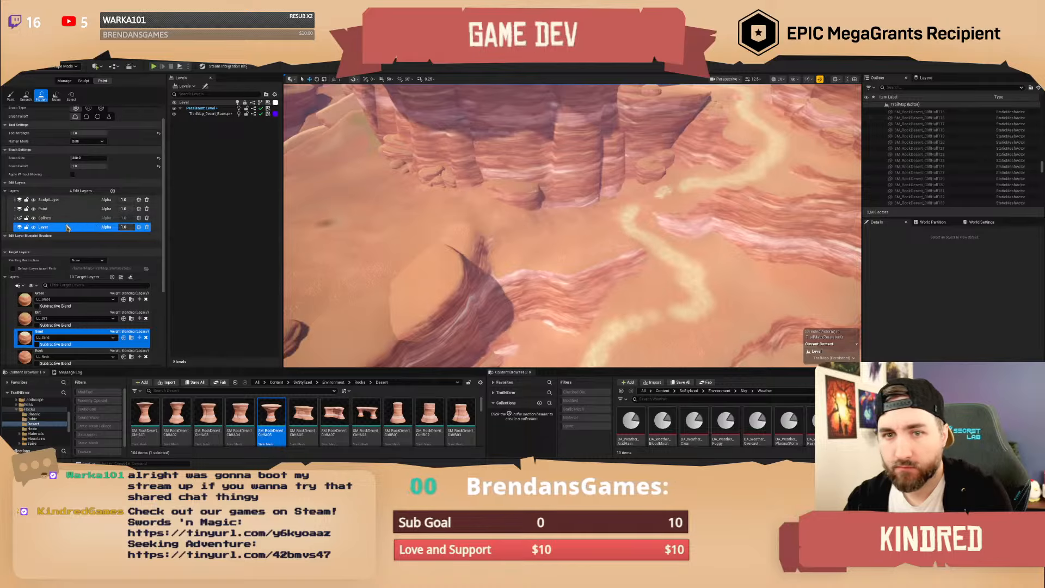
Make the Paint edit layer active and paint a sand trail branch across the open ground below the large cliffs.
click(43, 209)
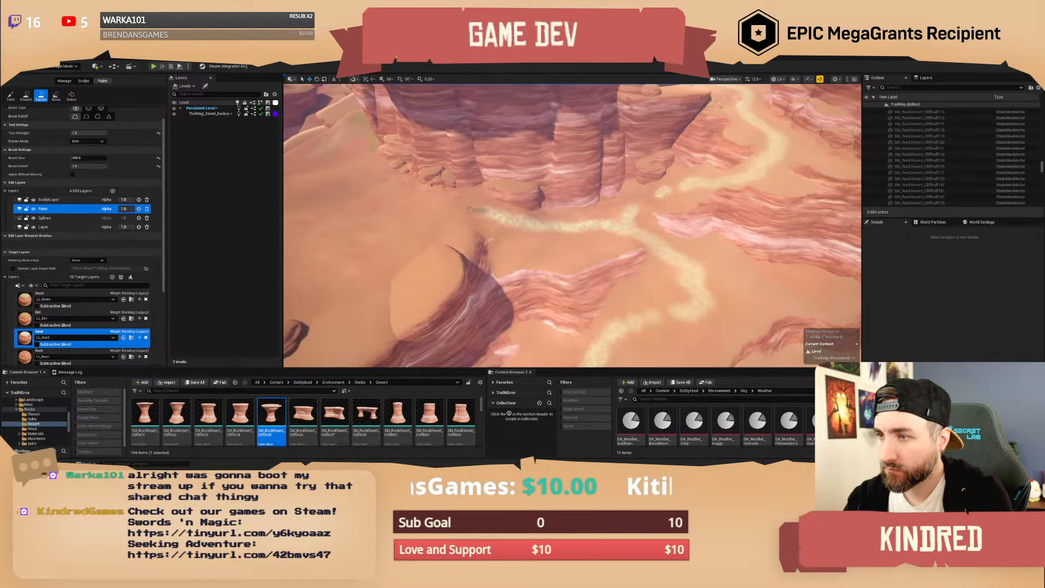
key(s)
right_drag(328, 196, 269, 212)
mouse_move(632, 190)
mouse_down()
mouse_move(580, 198)
mouse_move(494, 242)
mouse_move(466, 241)
mouse_move(464, 207)
mouse_up()
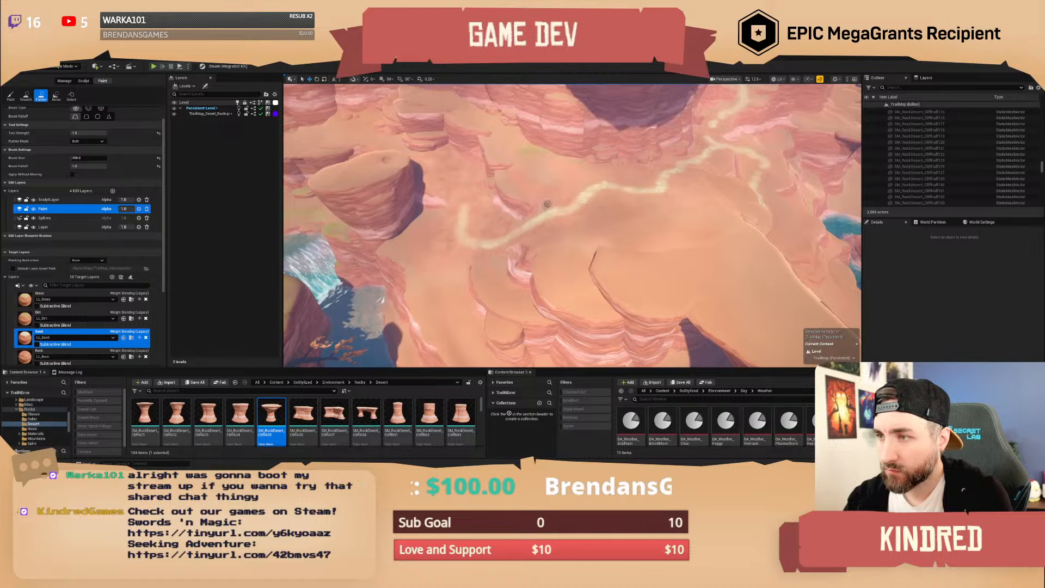
right_drag(557, 201, 563, 209)
right_drag(508, 280, 507, 273)
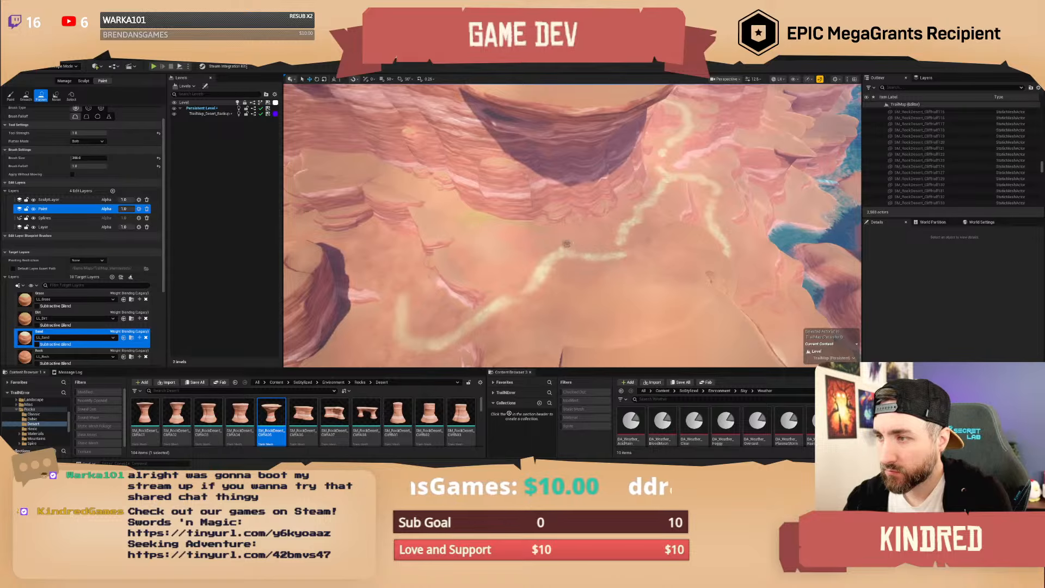
Keep the Paint edit layer active, extend the sand trail toward the flat-topped rock, and switch to the Paint tool.
right_drag(621, 276, 544, 231)
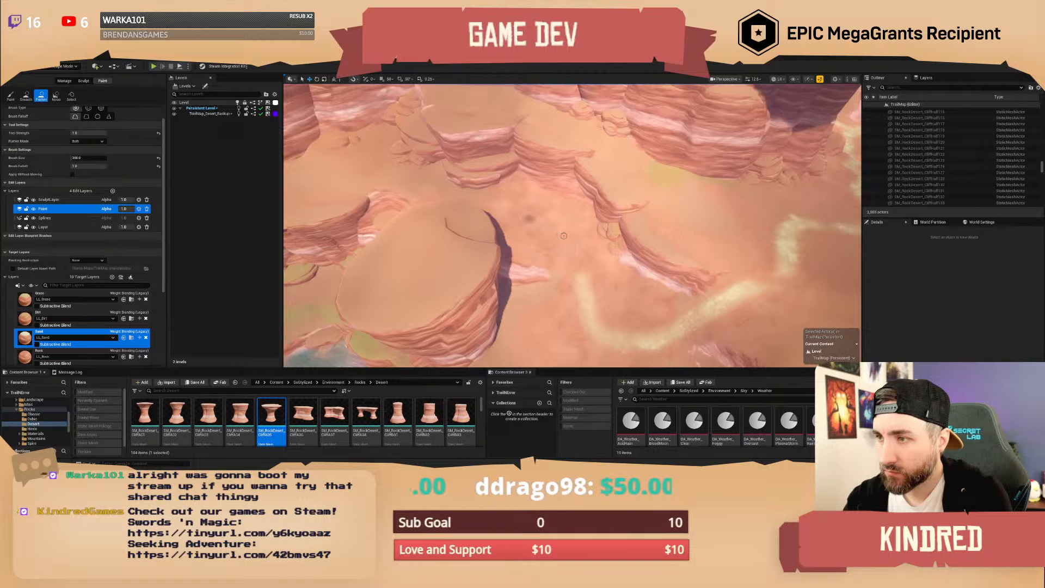
mouse_move(528, 218)
right_down()
mouse_move(471, 217)
mouse_move(453, 200)
right_up()
scroll(482, 219, down, 3)
scroll(471, 218, down, 1)
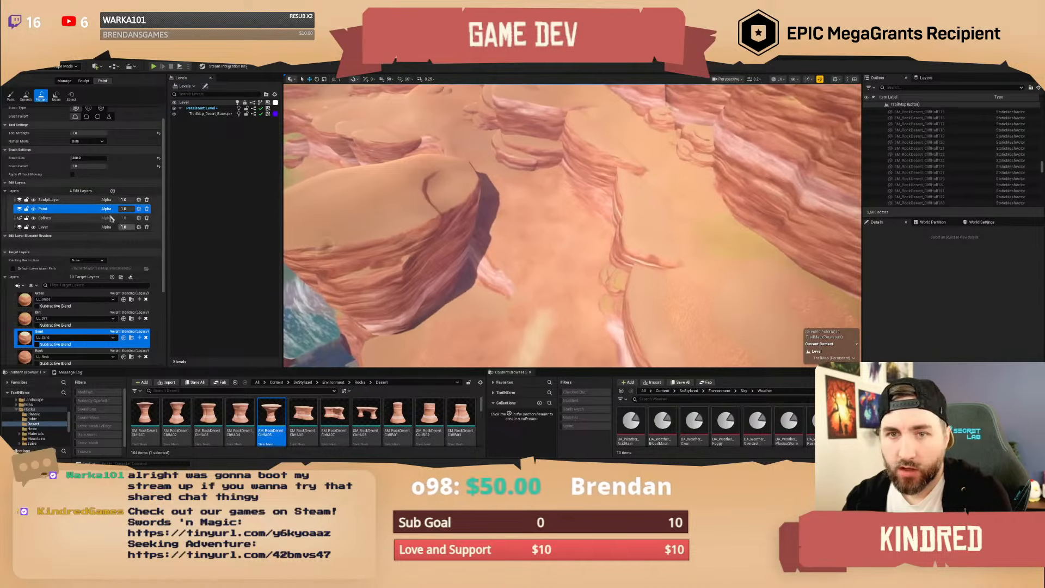
click(57, 199)
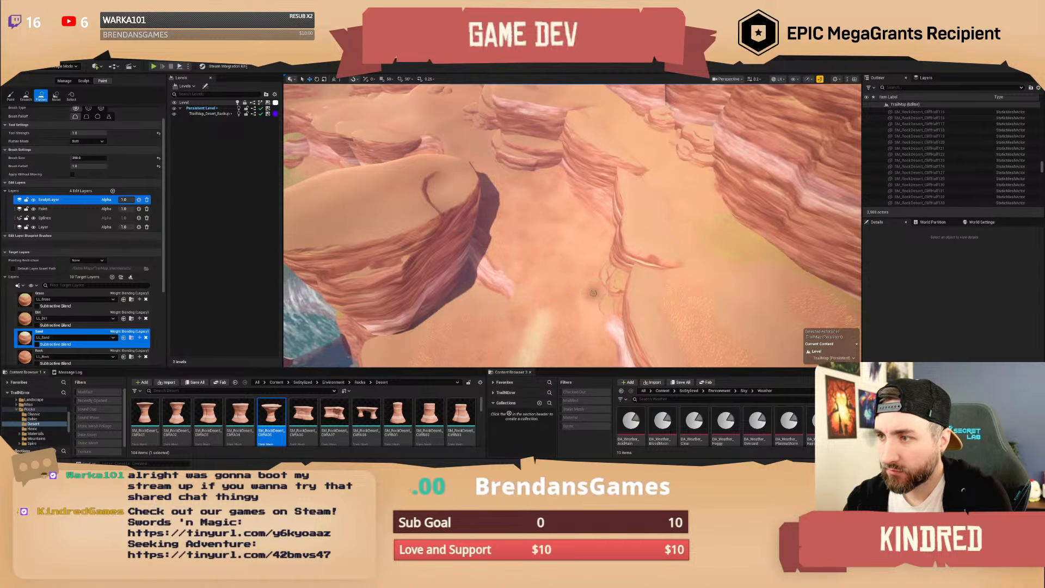
click(57, 210)
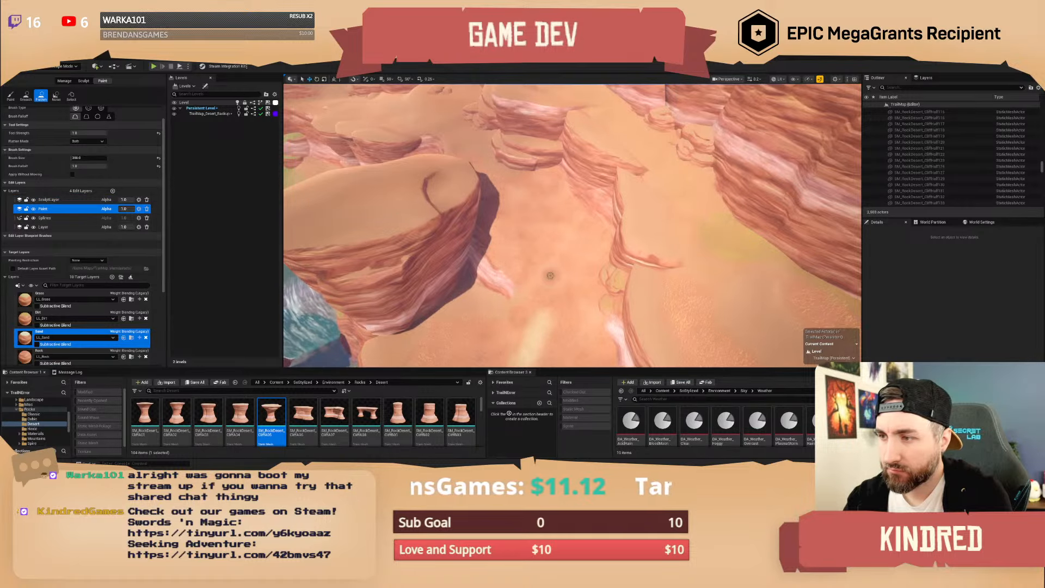
right_drag(561, 287, 563, 303)
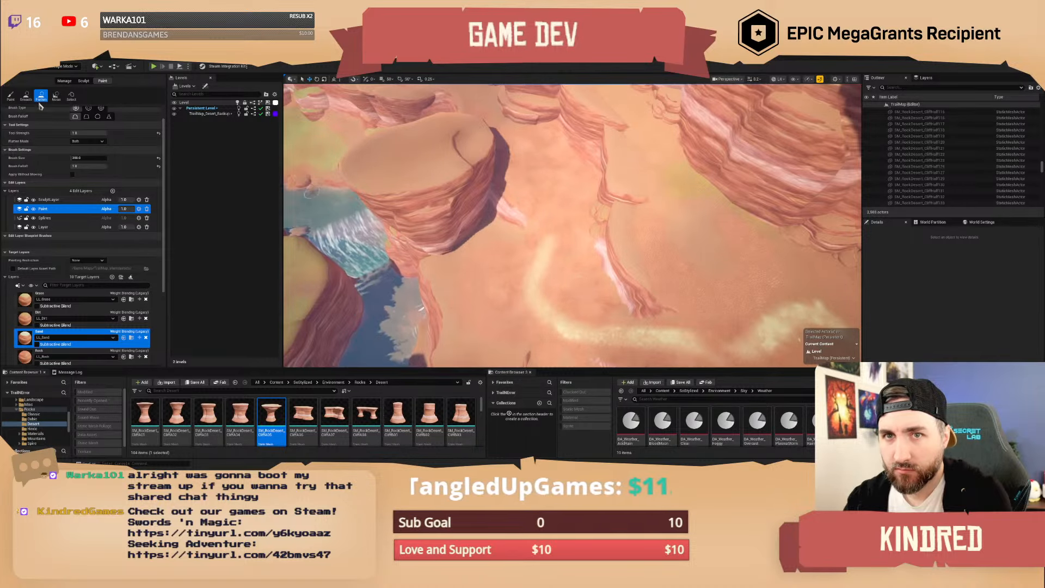
click(10, 96)
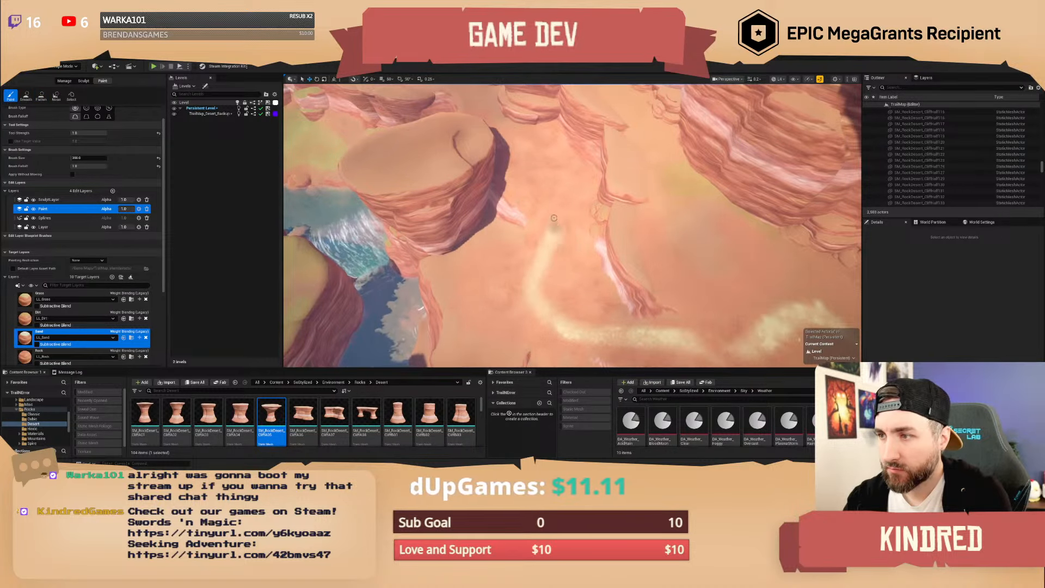
Paint the sand trail around the shadowed side of the flat-topped rock and erase the excess sand along the cliff foot.
mouse_move(521, 151)
right_down()
mouse_move(473, 128)
mouse_move(387, 123)
right_up()
right_drag(659, 215, 644, 214)
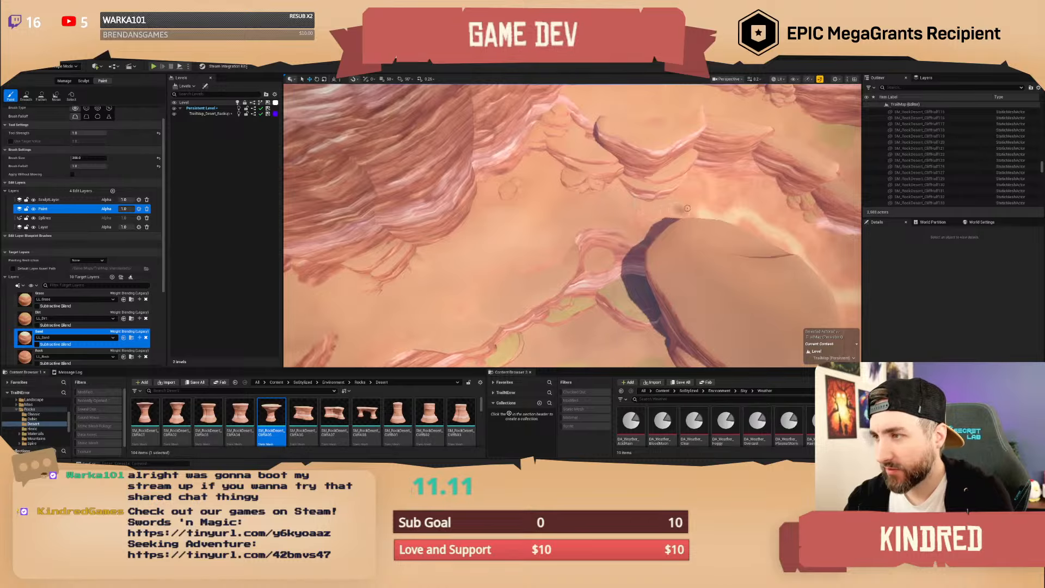
mouse_move(688, 208)
mouse_down()
mouse_move(522, 224)
mouse_move(515, 262)
mouse_up()
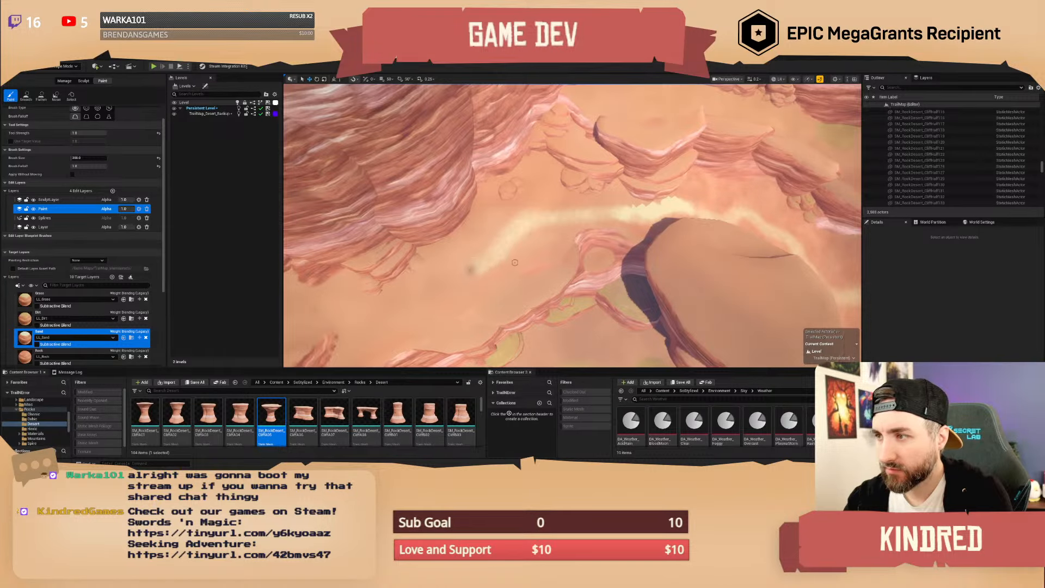
right_drag(606, 236, 800, 218)
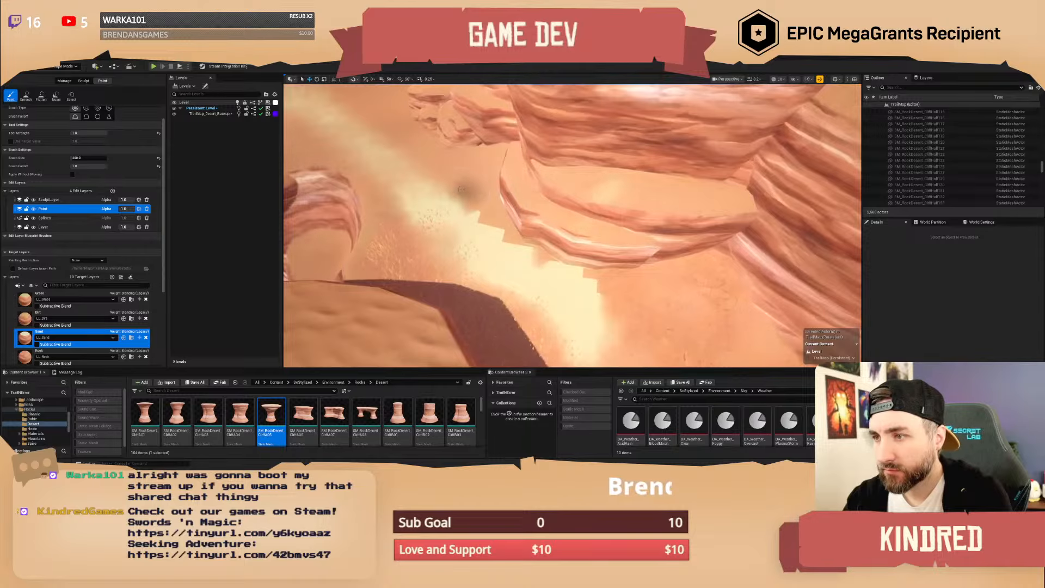
mouse_move(457, 189)
shift+mouse_down()
mouse_move(579, 272)
mouse_move(605, 303)
shift+mouse_up()
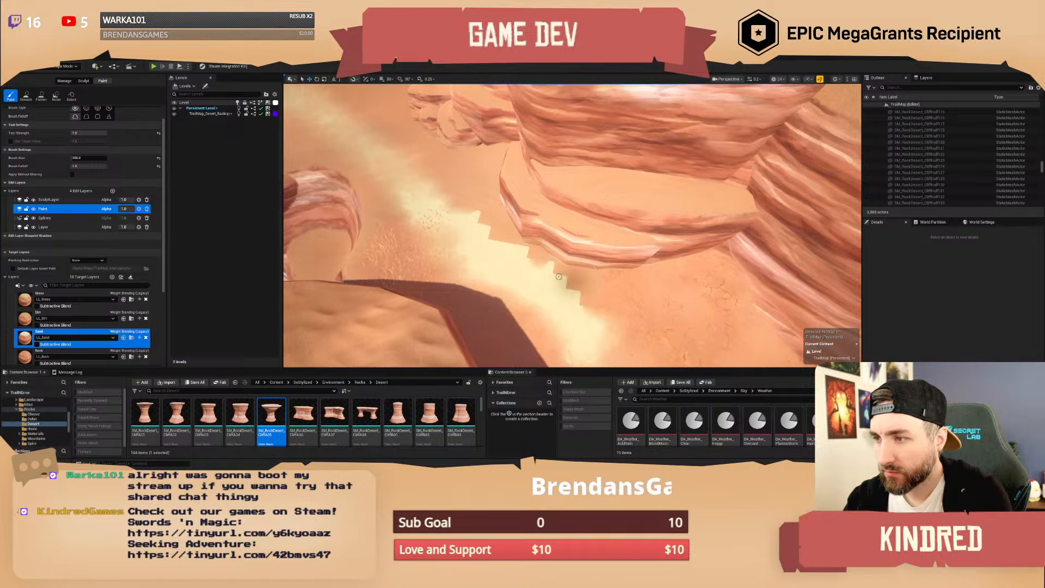
mouse_move(559, 277)
shift+mouse_down()
mouse_move(482, 217)
mouse_move(542, 285)
mouse_move(583, 306)
mouse_move(520, 299)
mouse_move(481, 242)
mouse_move(518, 283)
mouse_move(473, 248)
mouse_move(458, 189)
shift+mouse_up()
Paint the sand trail to the waterfall pool, around its banks, and onto the ground beyond it.
mouse_move(576, 266)
right_down()
mouse_move(544, 196)
mouse_move(631, 245)
mouse_move(664, 251)
mouse_move(544, 232)
right_up()
scroll(561, 239, up, 5)
mouse_move(675, 272)
mouse_down()
mouse_move(652, 256)
mouse_move(508, 221)
mouse_move(329, 234)
mouse_up()
mouse_move(670, 251)
right_down()
mouse_move(517, 237)
mouse_move(608, 268)
mouse_move(596, 240)
right_up()
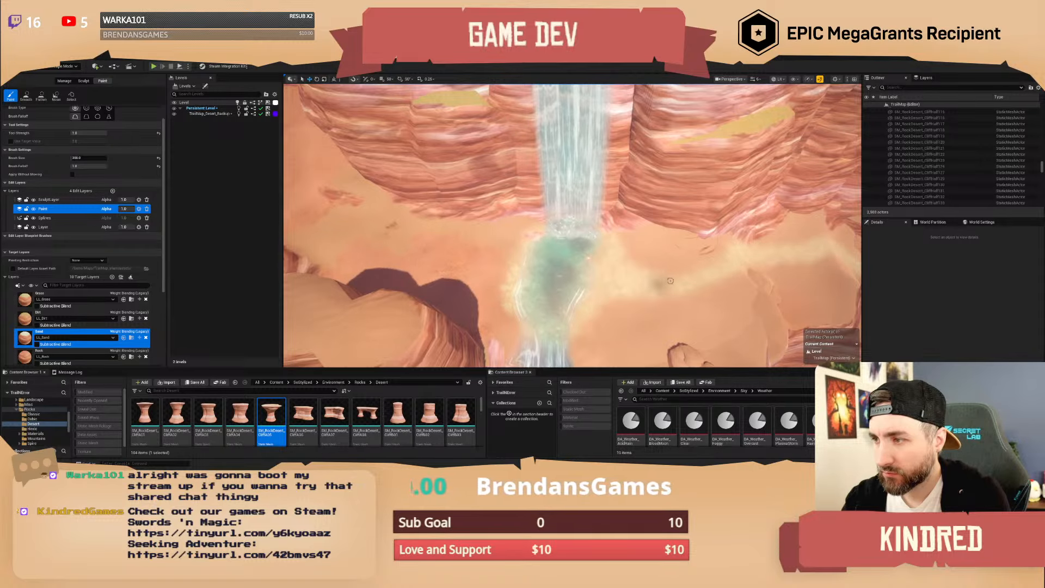
right_drag(613, 249, 591, 247)
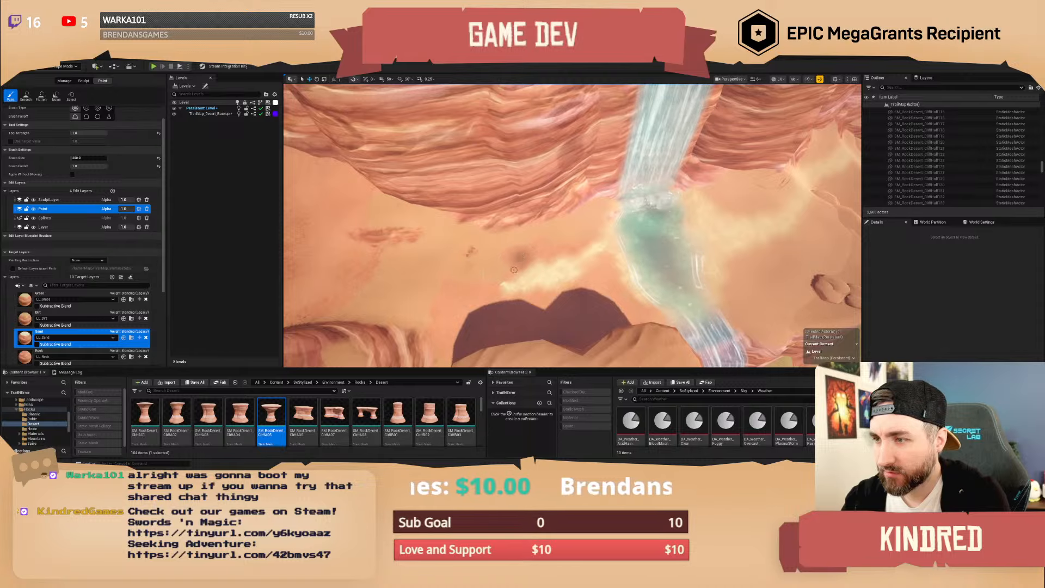
right_drag(494, 280, 480, 242)
drag(480, 242, 387, 209)
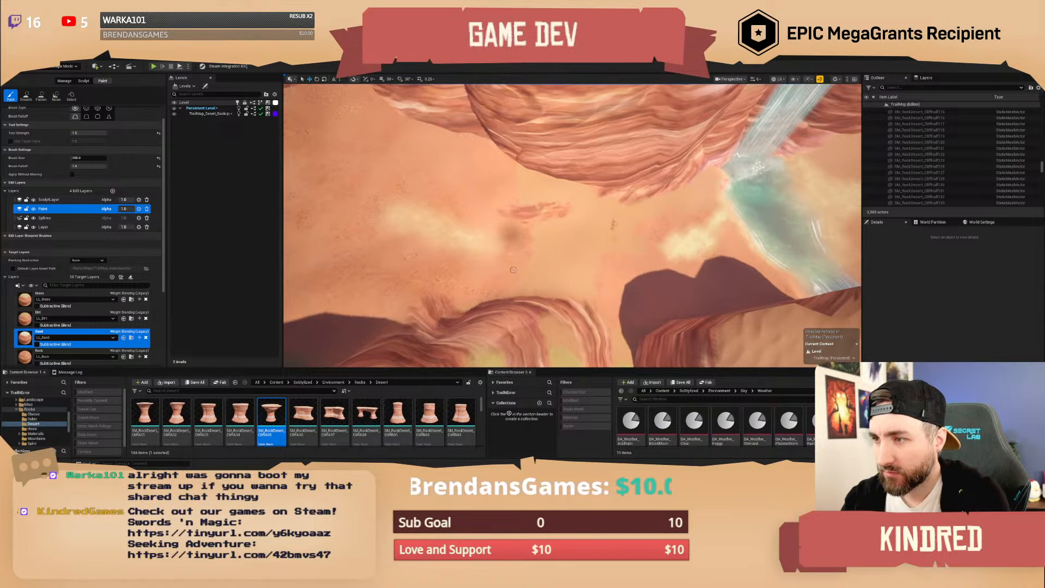
Paint broken sand patches along the canyon floor from the waterfall pool toward the far rounded outcrop.
key(w)
mouse_move(520, 263)
right_down()
mouse_move(479, 267)
mouse_move(425, 247)
mouse_move(419, 262)
mouse_move(549, 245)
mouse_move(480, 275)
mouse_move(487, 278)
right_up()
scroll(479, 266, down, 2)
key(w)
key(s)
scroll(490, 272, up, 1)
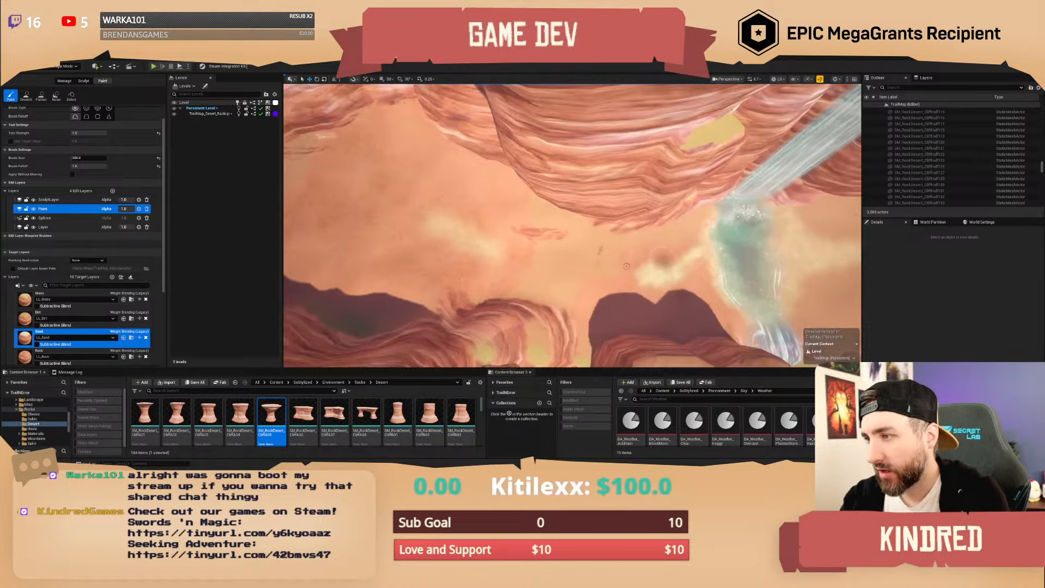
right_drag(628, 273, 591, 266)
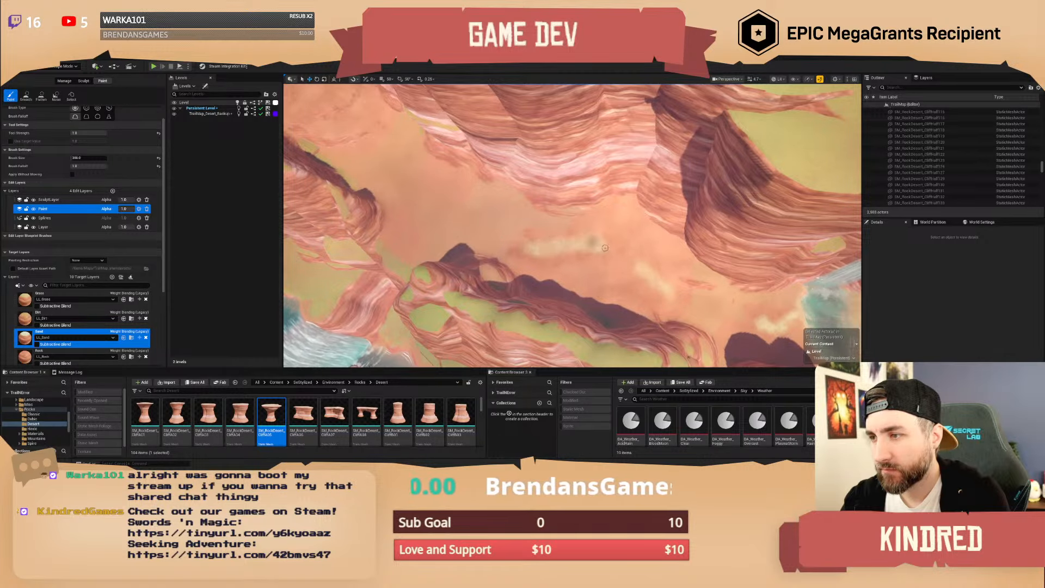
mouse_move(605, 247)
right_down()
mouse_move(538, 245)
mouse_move(500, 210)
right_up()
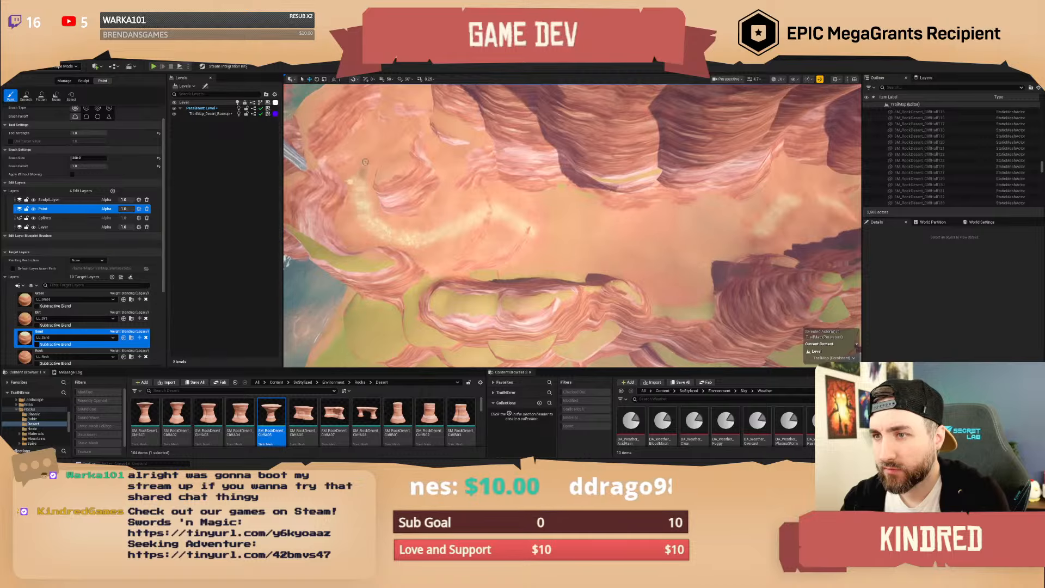
Paint the sand trail over the low stony ground and around the base of the rounded outcrop.
mouse_move(392, 141)
right_down()
mouse_move(397, 109)
mouse_move(406, 128)
mouse_move(422, 108)
mouse_move(413, 112)
mouse_move(425, 139)
mouse_move(453, 174)
right_up()
key(w)
scroll(422, 109, down, 3)
key(e)
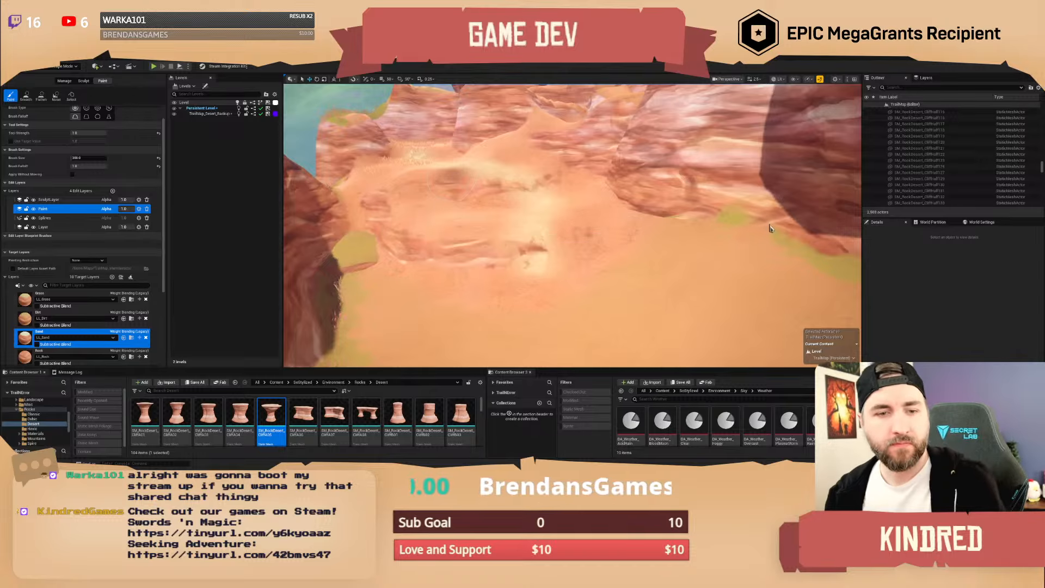
mouse_move(572, 225)
right_down()
mouse_move(599, 269)
mouse_move(632, 273)
mouse_move(658, 246)
right_up()
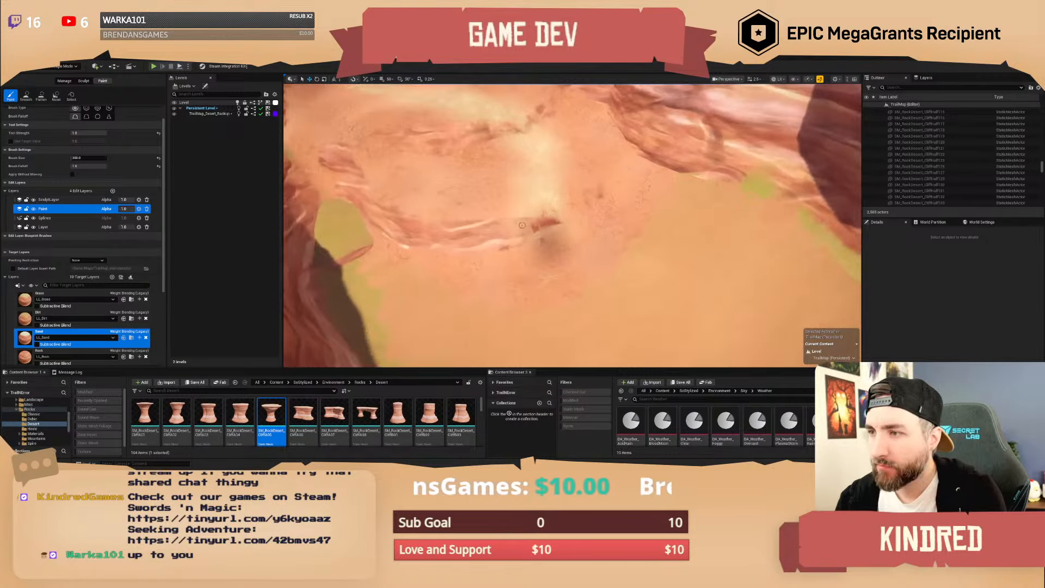
mouse_move(486, 184)
right_down()
mouse_move(444, 142)
mouse_move(450, 170)
mouse_move(472, 176)
right_up()
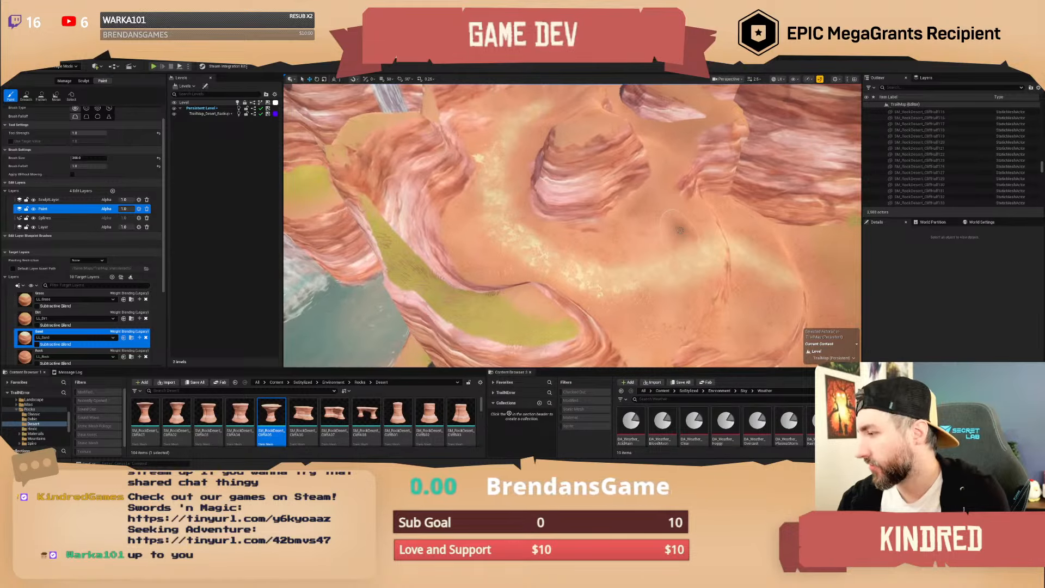
mouse_move(643, 221)
right_down()
mouse_move(590, 222)
mouse_move(581, 207)
right_up()
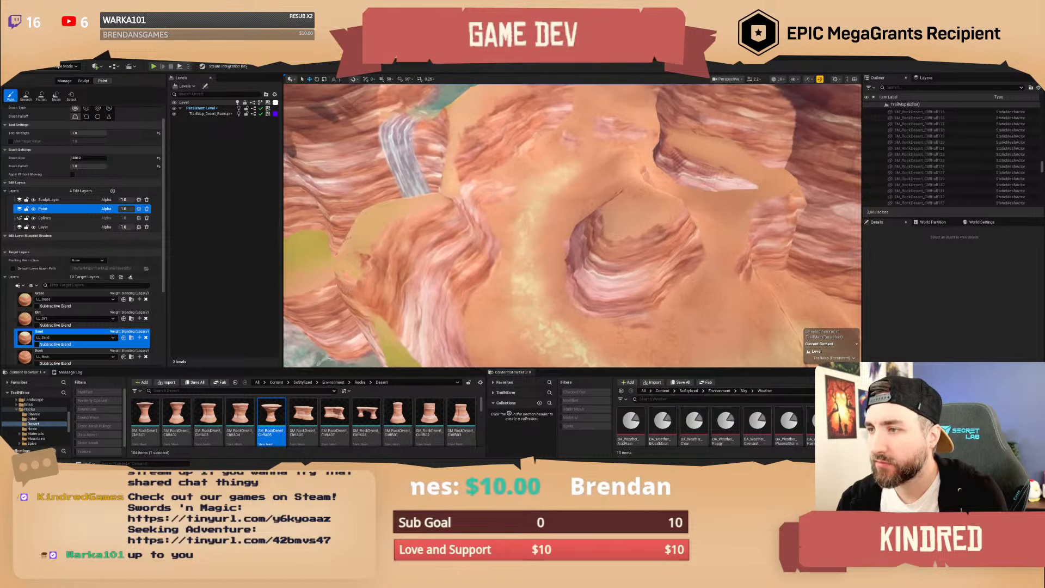
Extend the sand trail past the rounded outcrop with separate sand patches on the canyon floor beside the river falls.
mouse_move(507, 239)
right_down()
mouse_move(501, 230)
mouse_move(560, 131)
right_up()
mouse_move(560, 130)
mouse_down()
mouse_move(578, 193)
mouse_move(547, 280)
mouse_up()
mouse_move(539, 305)
right_down()
mouse_move(572, 279)
mouse_move(569, 218)
mouse_move(571, 245)
right_up()
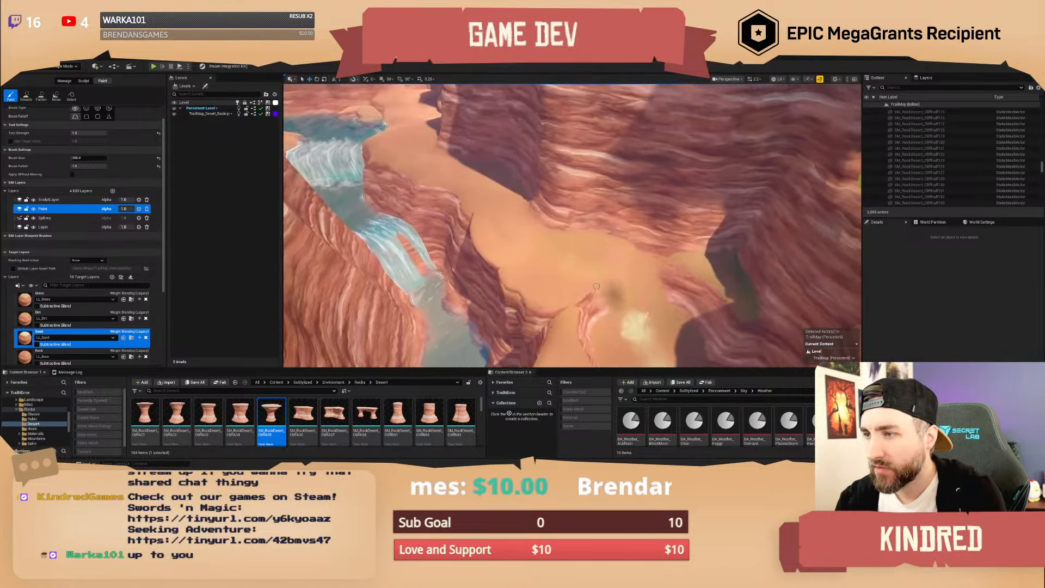
drag(586, 255, 638, 303)
right_drag(638, 303, 617, 294)
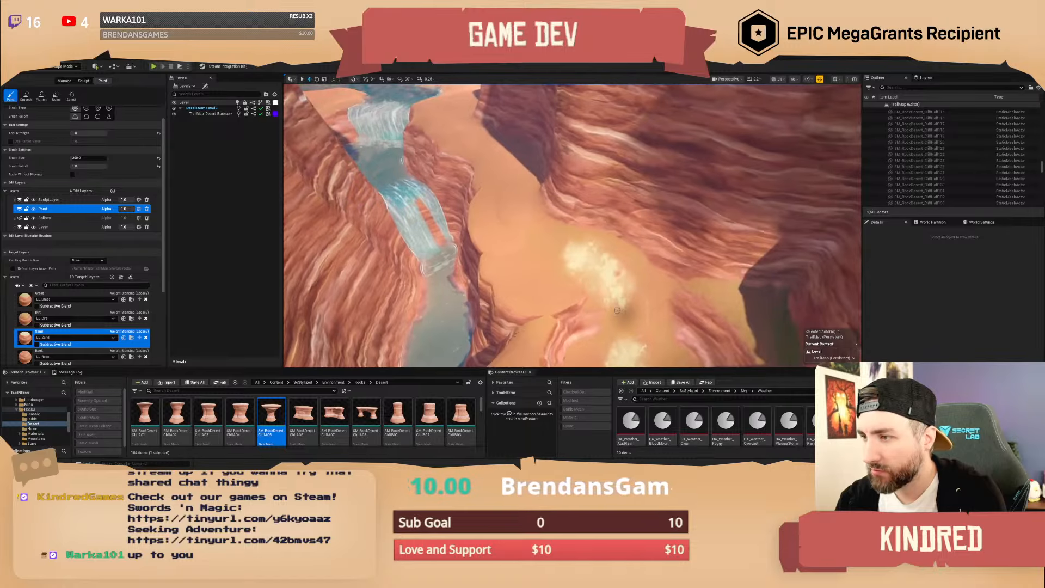
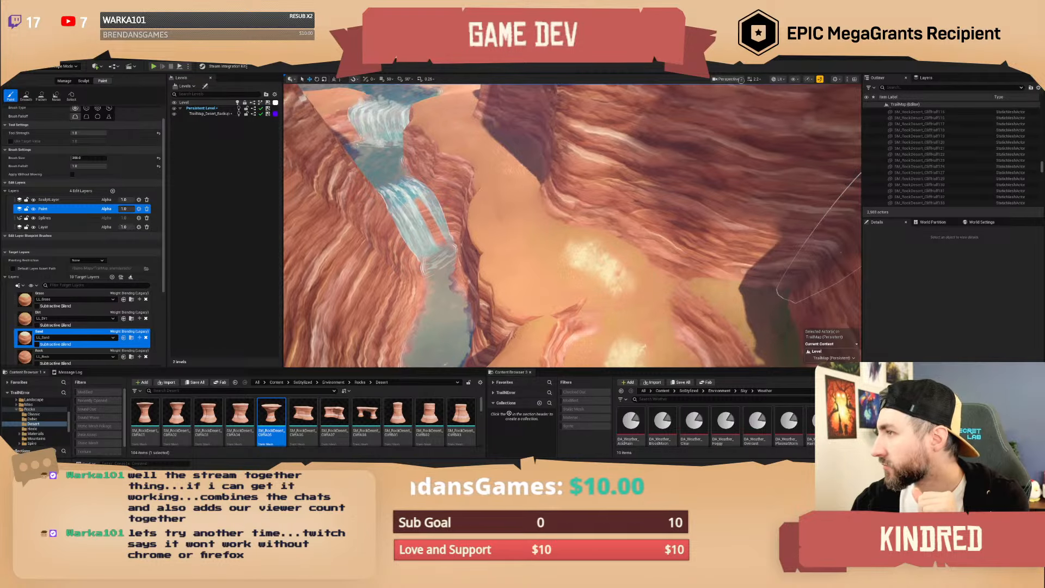
mouse_move(670, 191)
right_down()
mouse_move(643, 182)
mouse_move(638, 199)
mouse_move(646, 177)
mouse_move(607, 246)
right_up()
scroll(642, 196, down, 2)
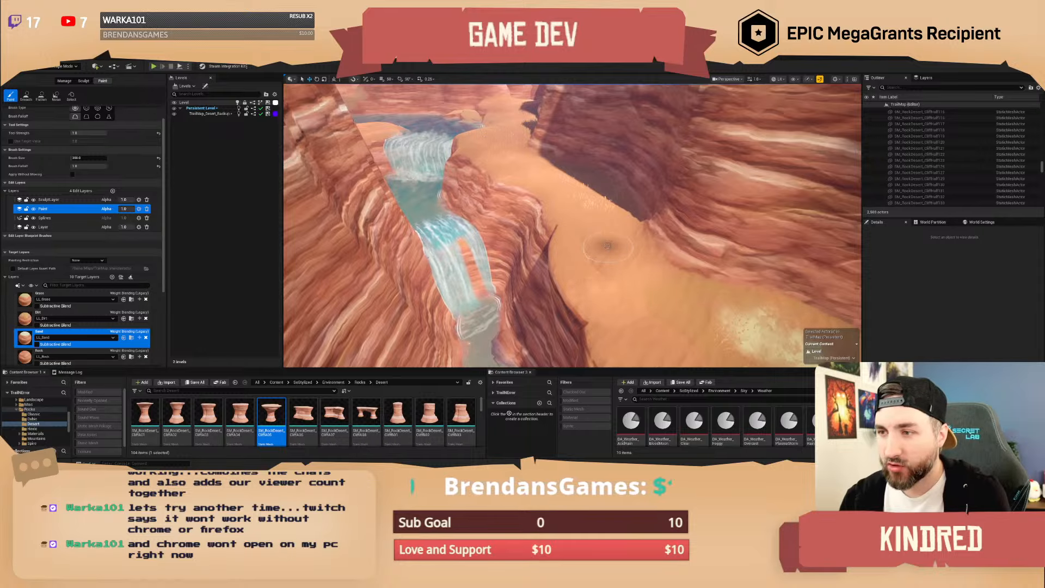
mouse_move(607, 246)
right_down()
mouse_move(597, 240)
mouse_move(613, 237)
mouse_move(605, 242)
right_up()
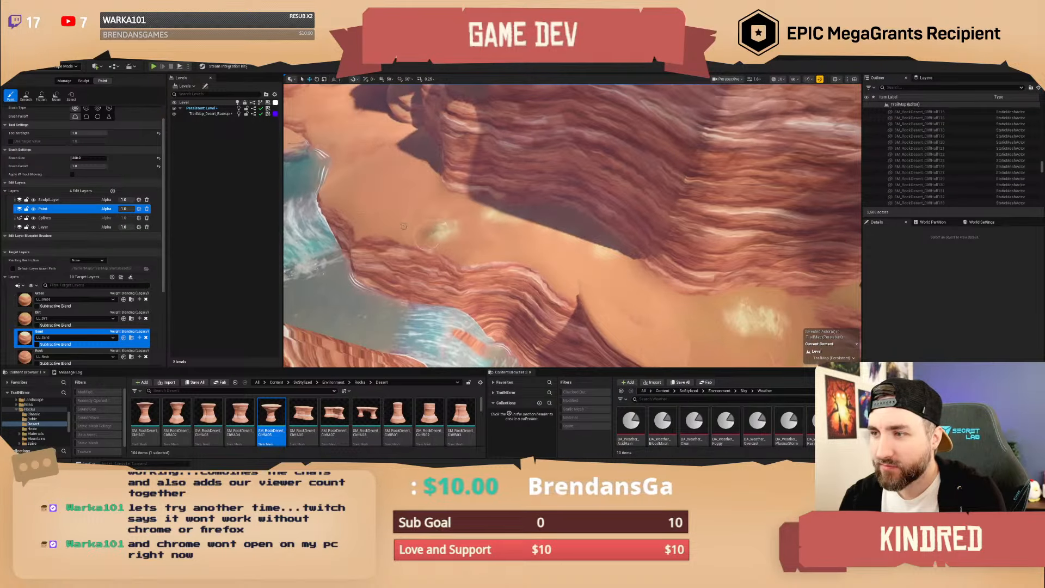
right_drag(532, 242, 527, 244)
key(ctrl+z)
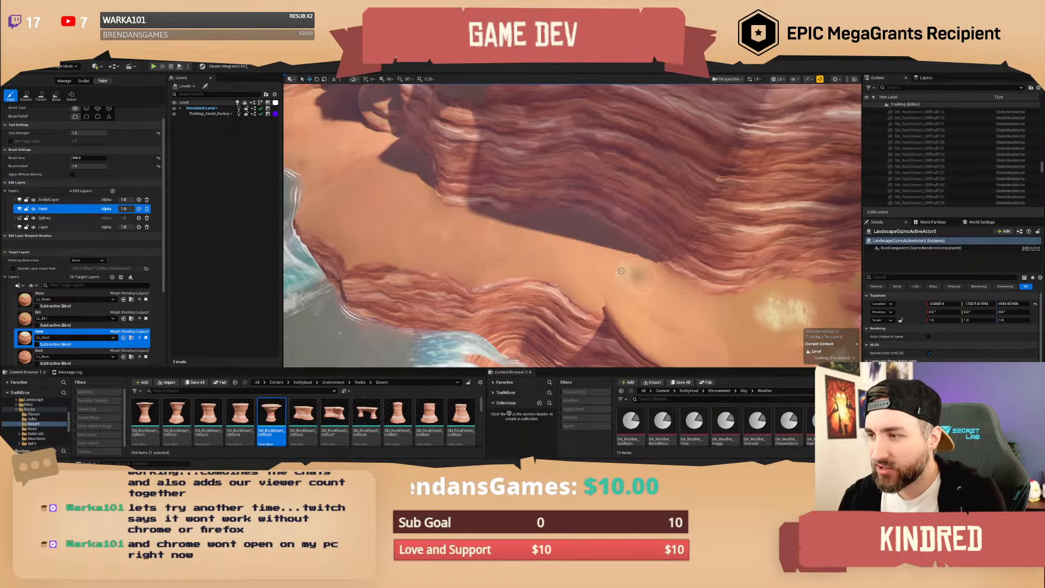
Paint sand patches along the narrow ledge beside the river up to the near bank of the upper pool.
mouse_move(622, 270)
mouse_down()
mouse_move(536, 239)
mouse_move(444, 243)
mouse_move(374, 213)
mouse_move(374, 183)
mouse_move(363, 175)
mouse_up()
right_drag(364, 175, 290, 166)
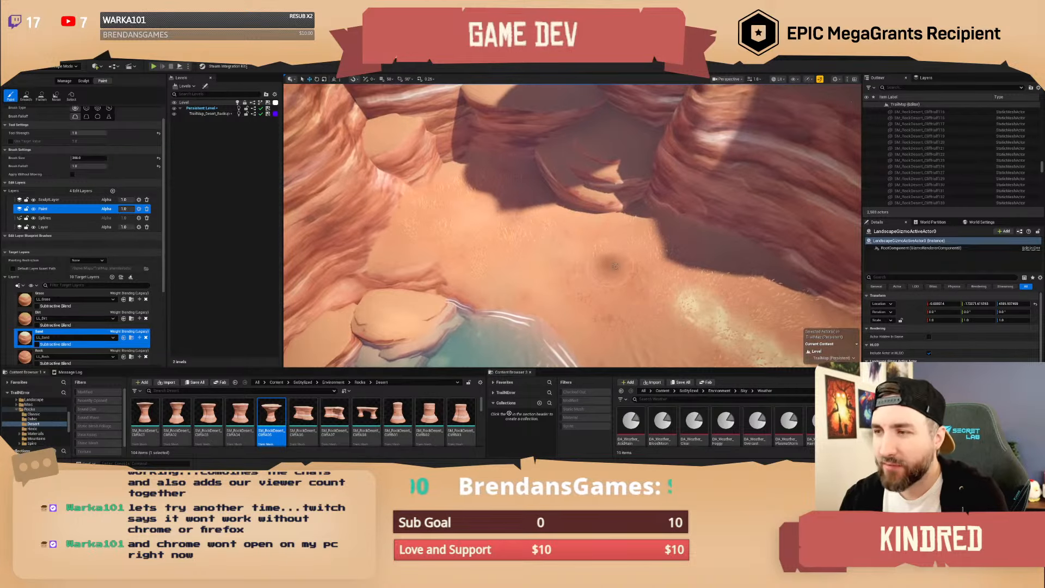
mouse_move(615, 266)
right_down()
mouse_move(509, 267)
mouse_move(544, 266)
right_up()
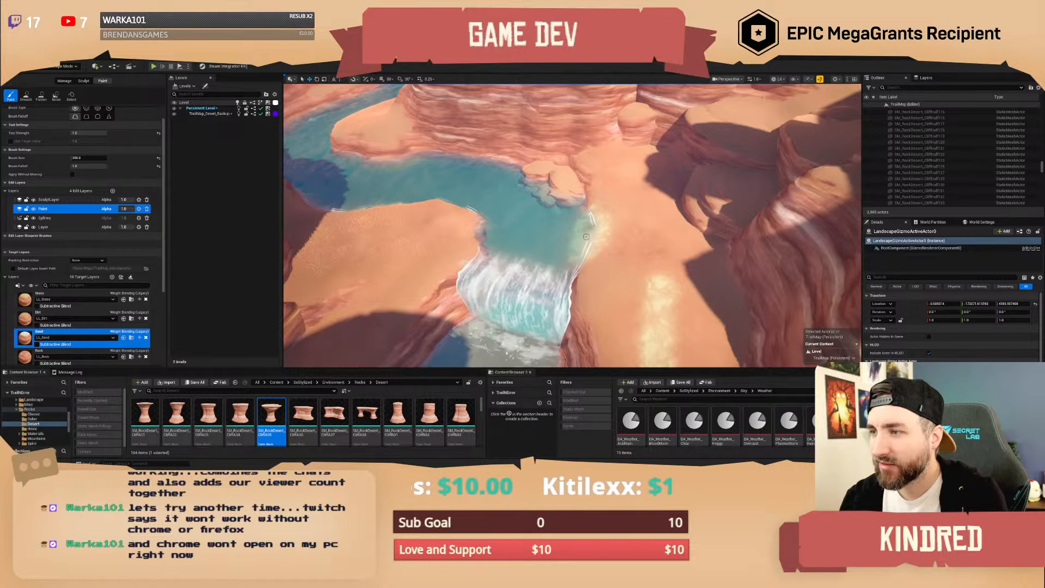
Paint sand on the opposite bank's bend just above the waterfall.
right_drag(587, 237, 562, 253)
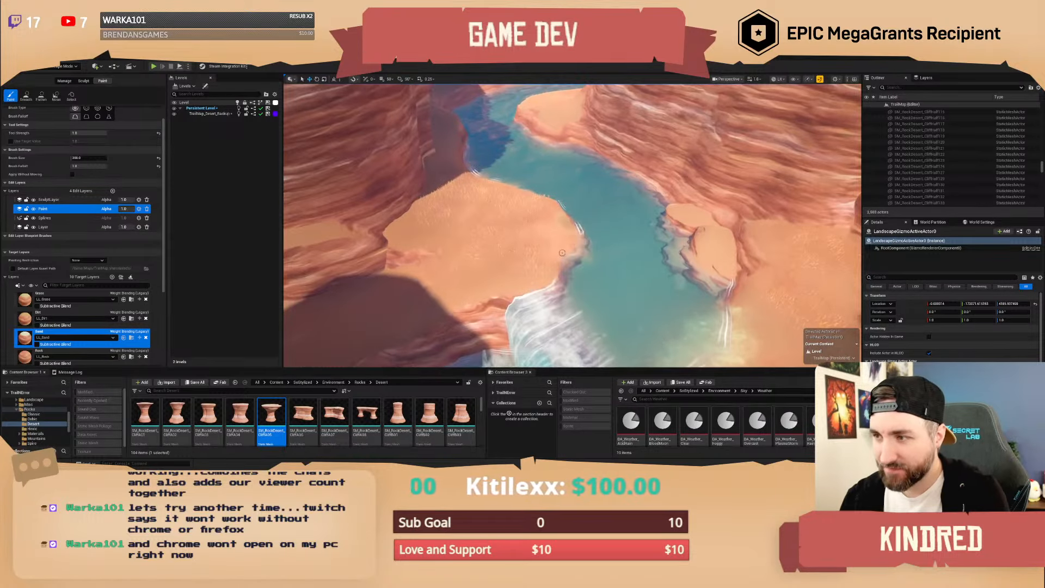
mouse_move(562, 252)
mouse_down()
mouse_move(552, 221)
mouse_move(531, 261)
mouse_move(563, 245)
mouse_up()
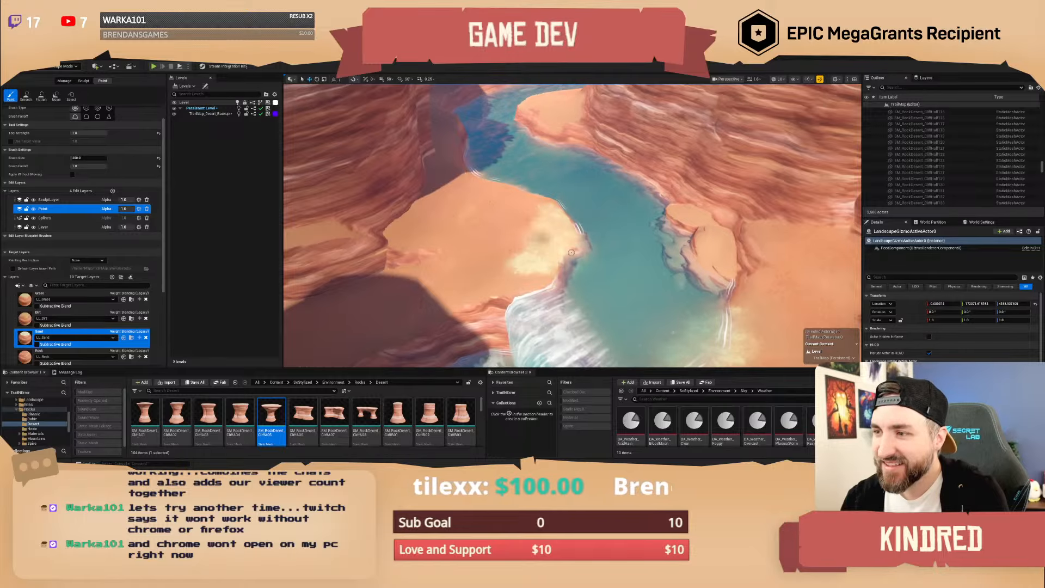
right_drag(571, 253, 584, 261)
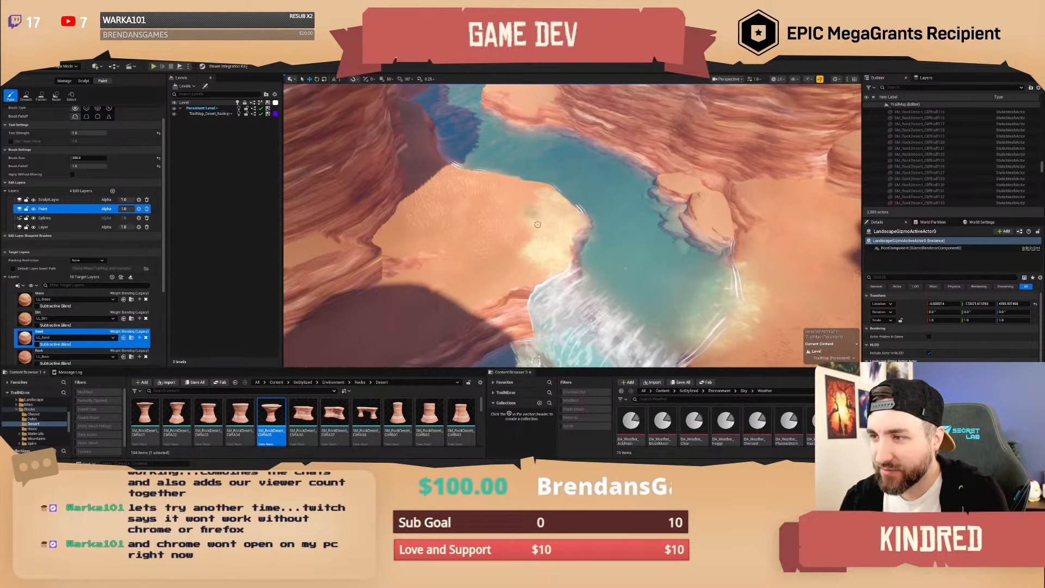
right_drag(537, 224, 589, 242)
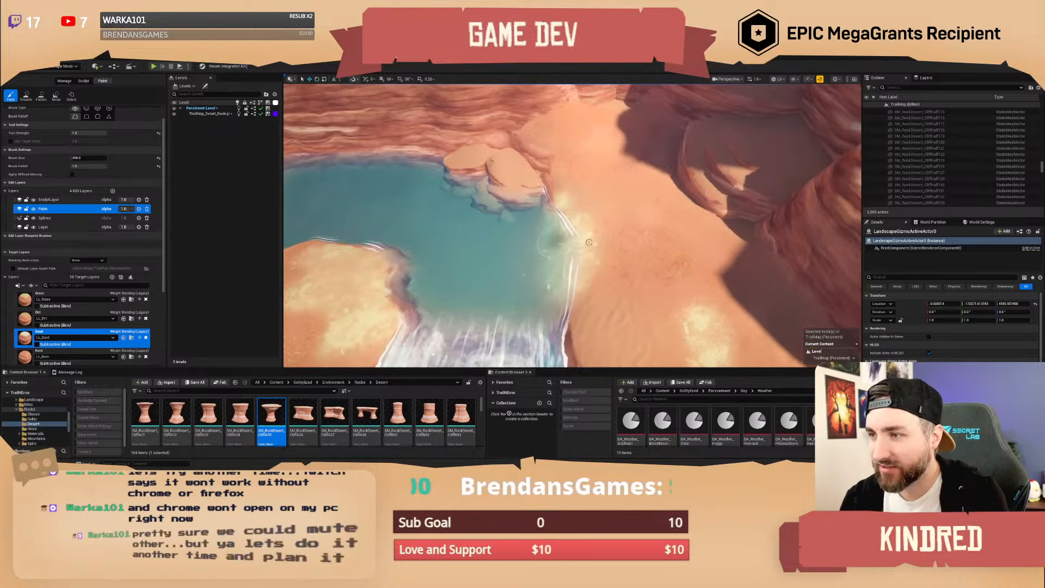
Paint the sand trail along the bank beside the waterfall and add a sand patch on the rounded river peninsula.
drag(589, 242, 634, 251)
right_drag(670, 294, 587, 226)
mouse_move(587, 225)
mouse_down()
mouse_move(567, 230)
mouse_move(630, 283)
mouse_move(600, 257)
mouse_up()
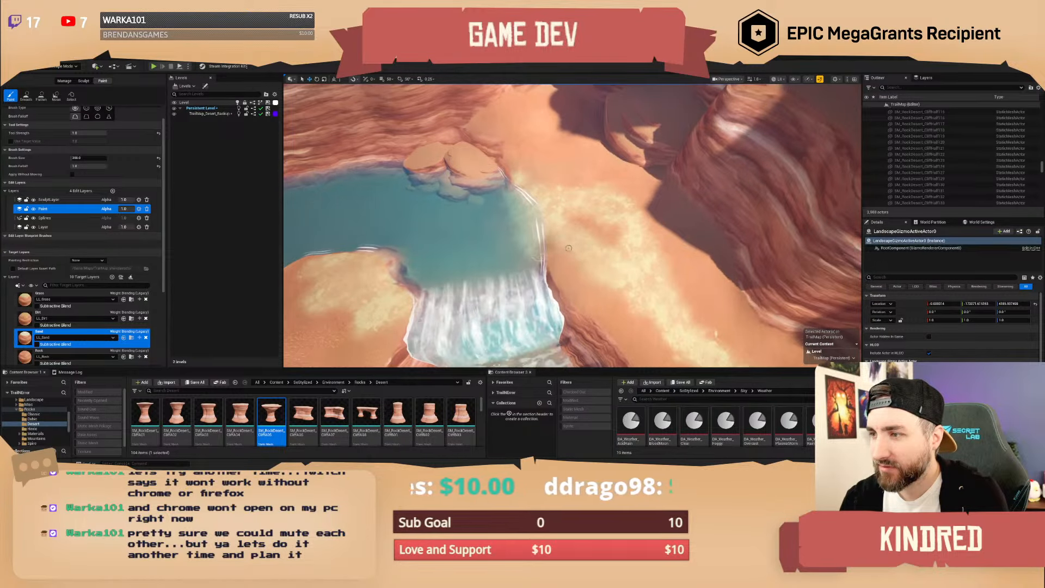
right_drag(600, 257, 536, 217)
right_drag(572, 277, 572, 277)
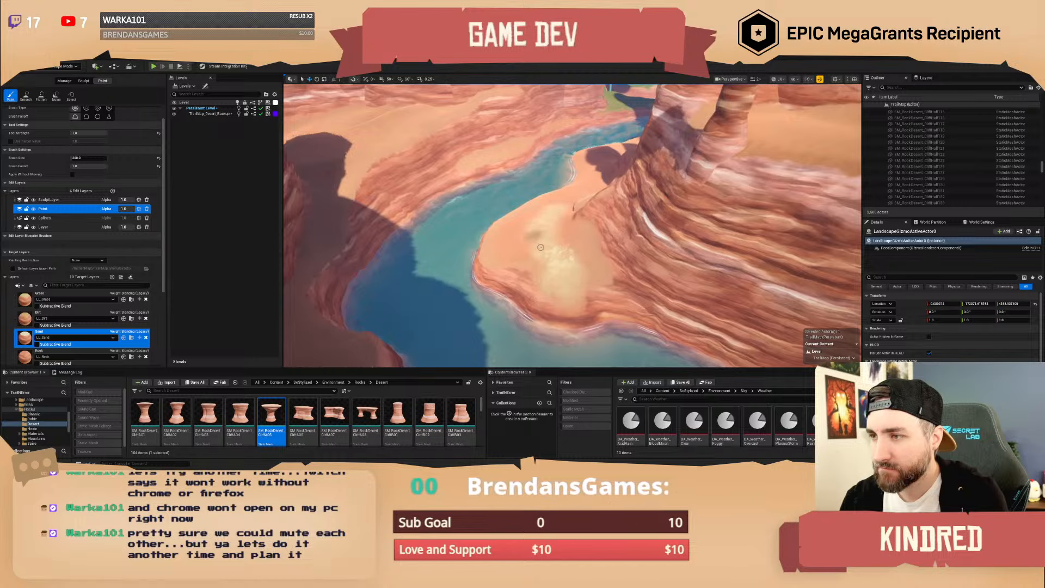
right_drag(615, 280, 614, 280)
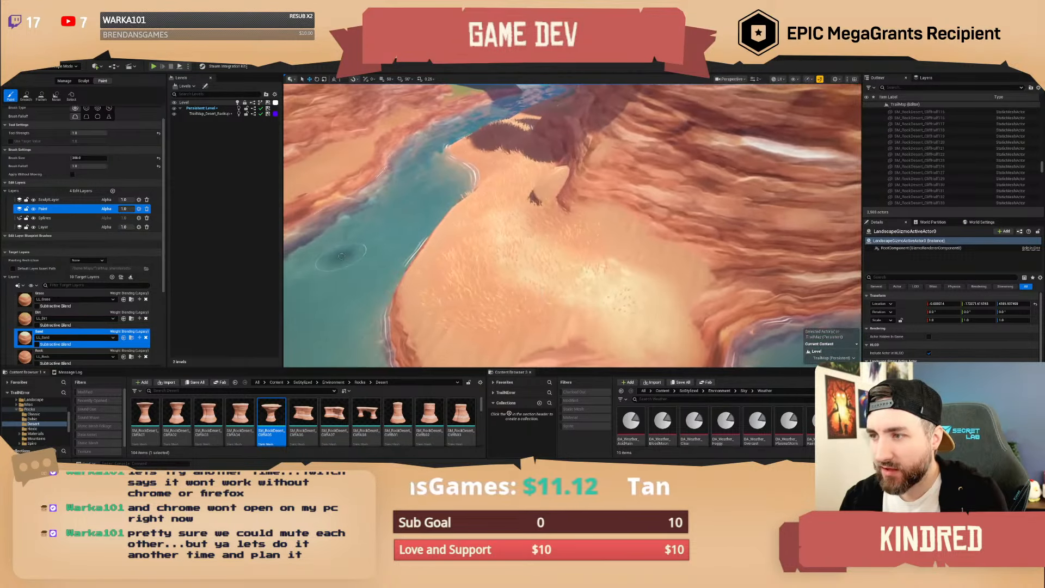
Make Layer the active edit layer and paint DesertGrass across the river peninsula around its sand patch.
scroll(62, 291, down, 3)
click(60, 257)
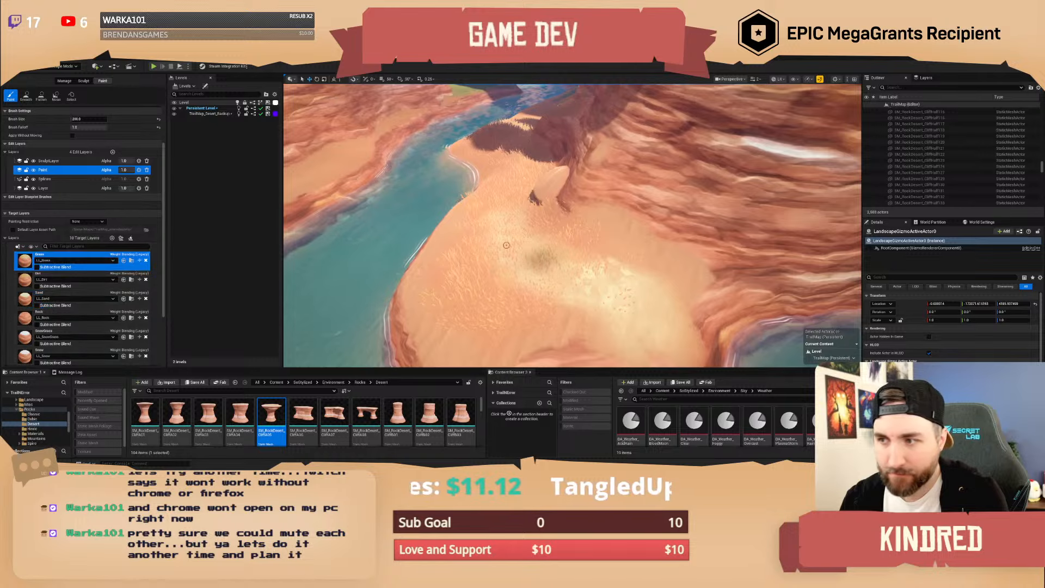
scroll(55, 300, down, 8)
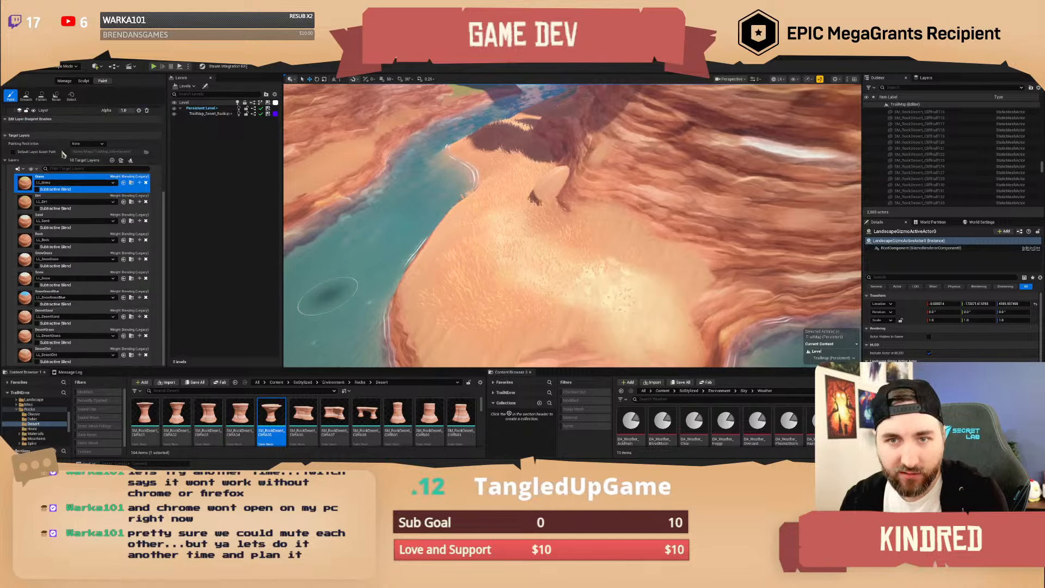
scroll(65, 199, up, 7)
scroll(62, 256, down, 5)
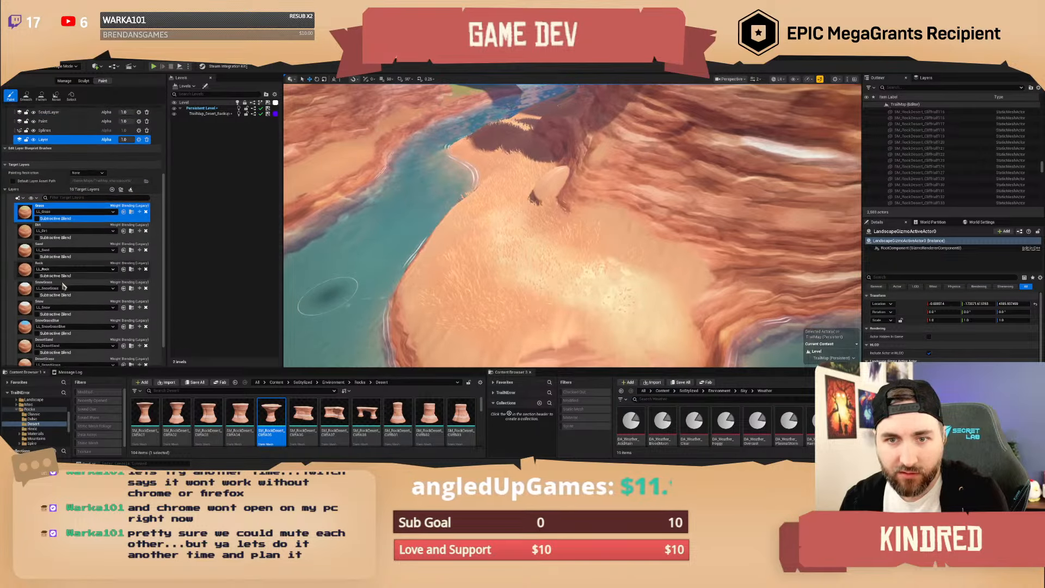
click(60, 336)
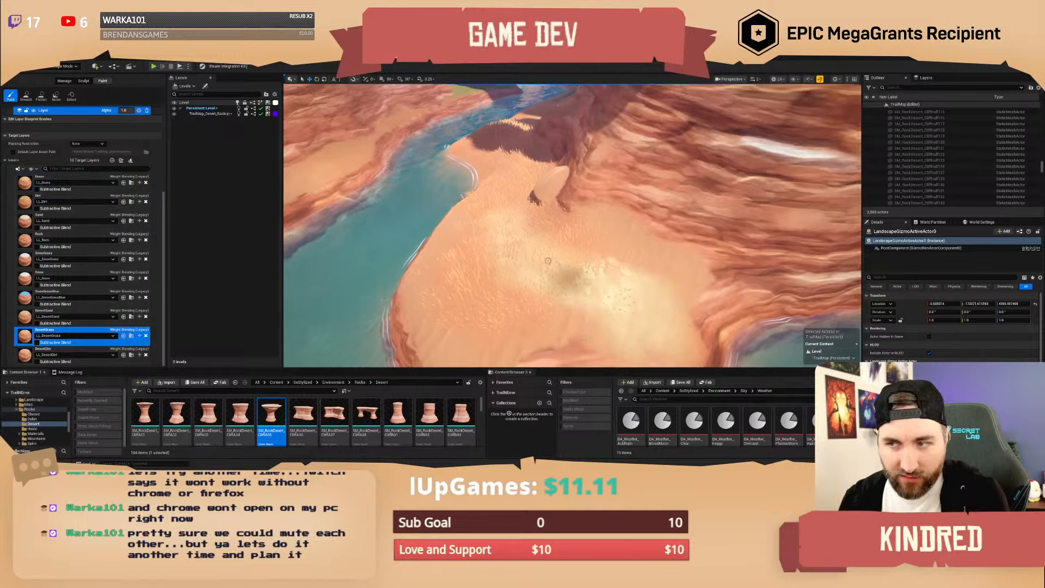
mouse_move(504, 234)
mouse_down()
mouse_move(619, 322)
mouse_move(613, 299)
mouse_up()
Extend the DesertGrass painting over the ground around the split boulder at the foot of the cliff.
right_drag(612, 299, 767, 305)
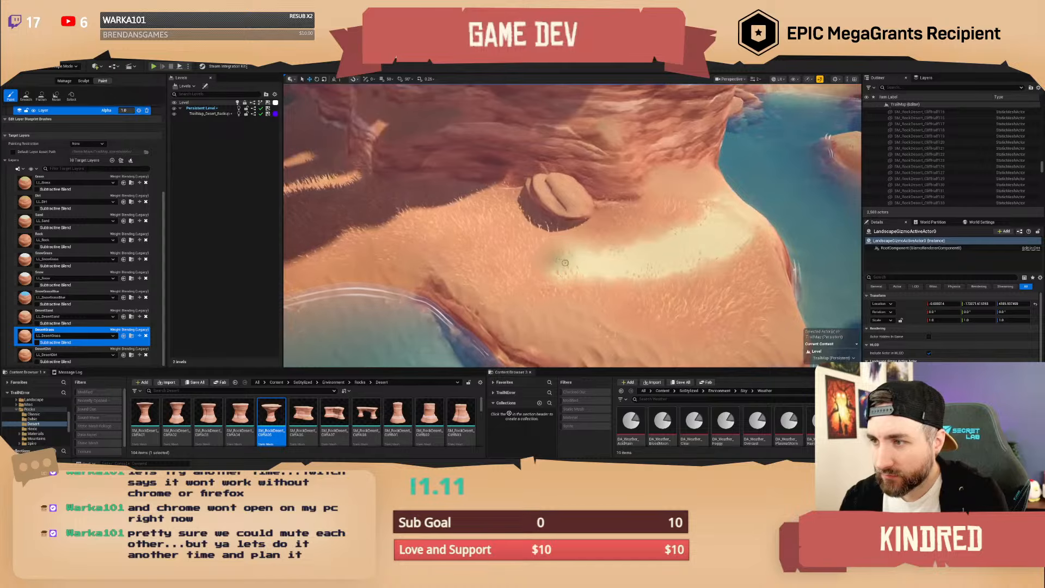
right_drag(564, 261, 518, 260)
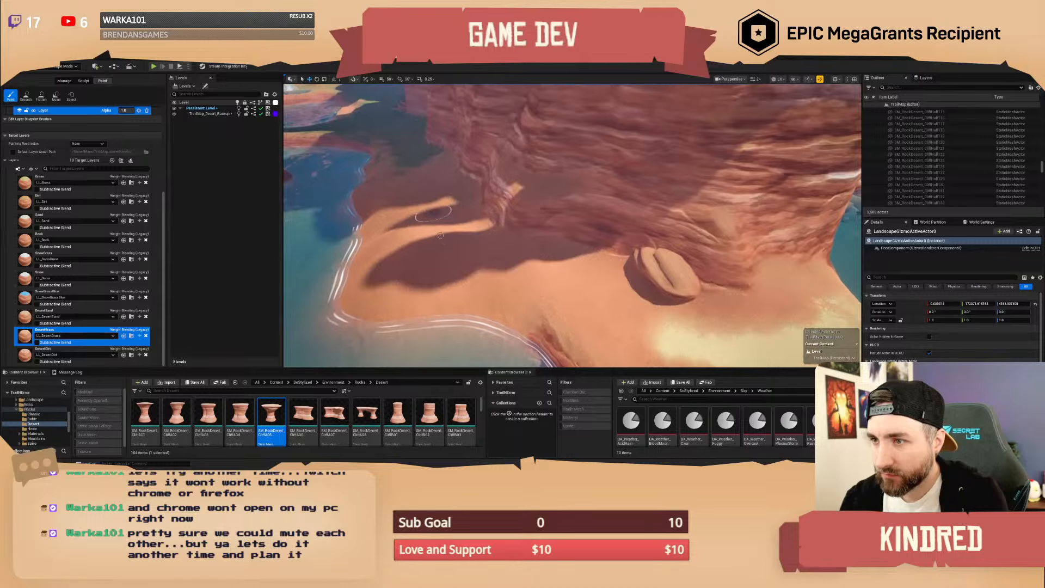
drag(635, 321, 733, 335)
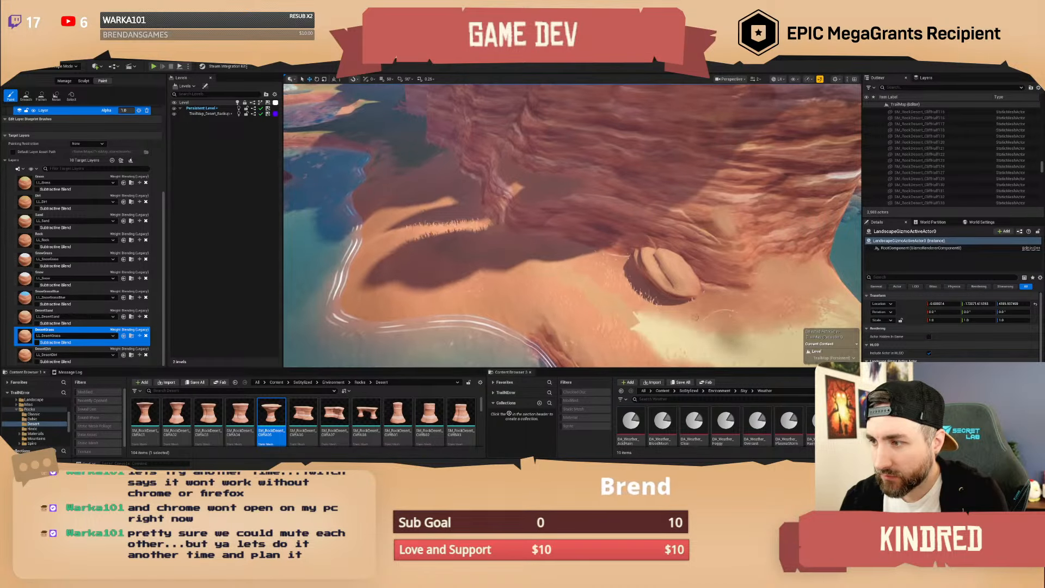
mouse_move(733, 334)
right_down()
mouse_move(765, 344)
mouse_move(732, 335)
right_up()
mouse_move(595, 310)
mouse_down()
mouse_move(515, 268)
mouse_move(516, 254)
mouse_up()
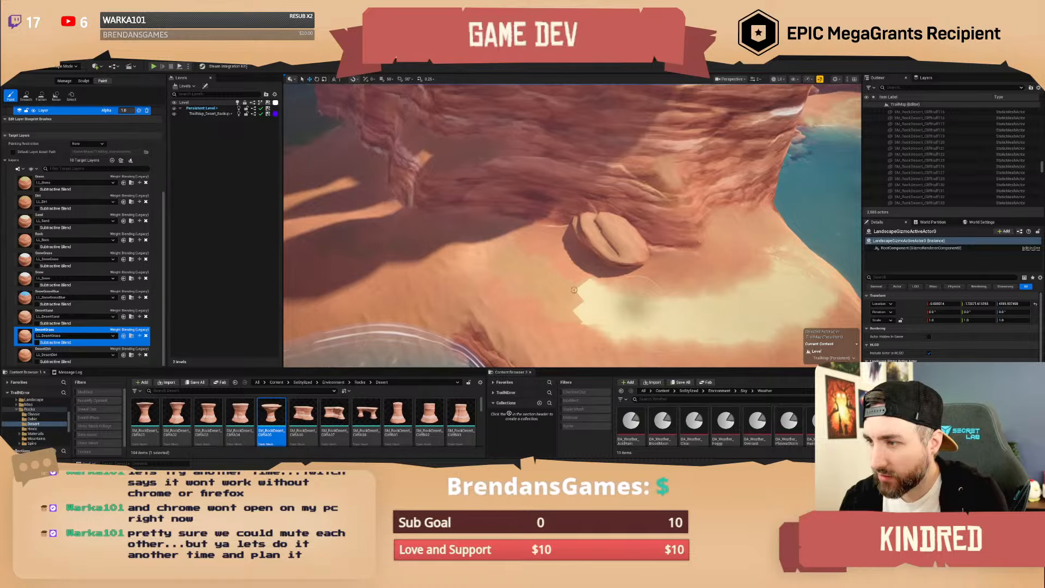
Paint a Sand trail past the split boulder toward the shaded ground along the riverbank.
click(93, 221)
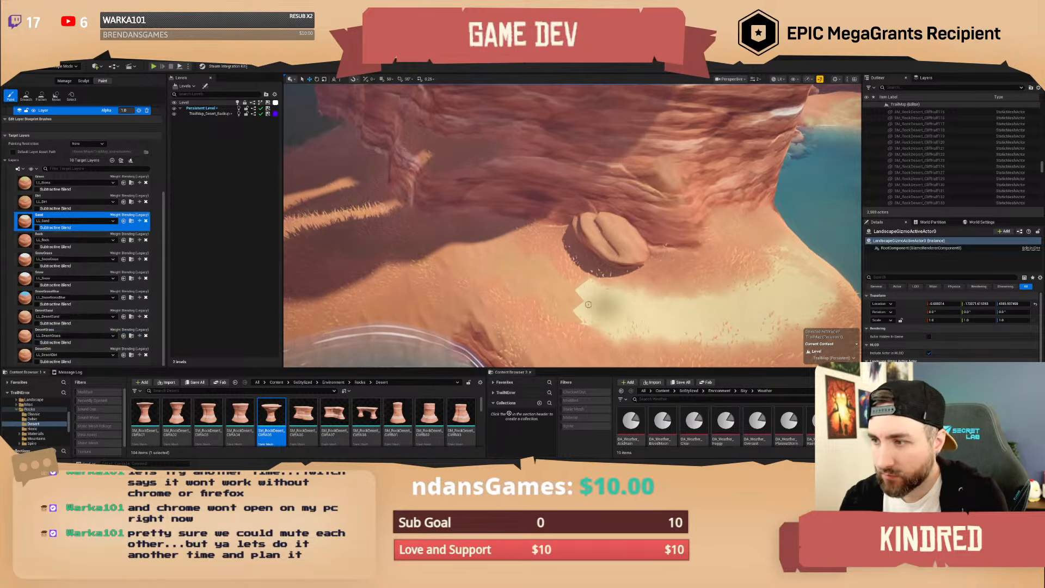
right_drag(490, 243, 463, 240)
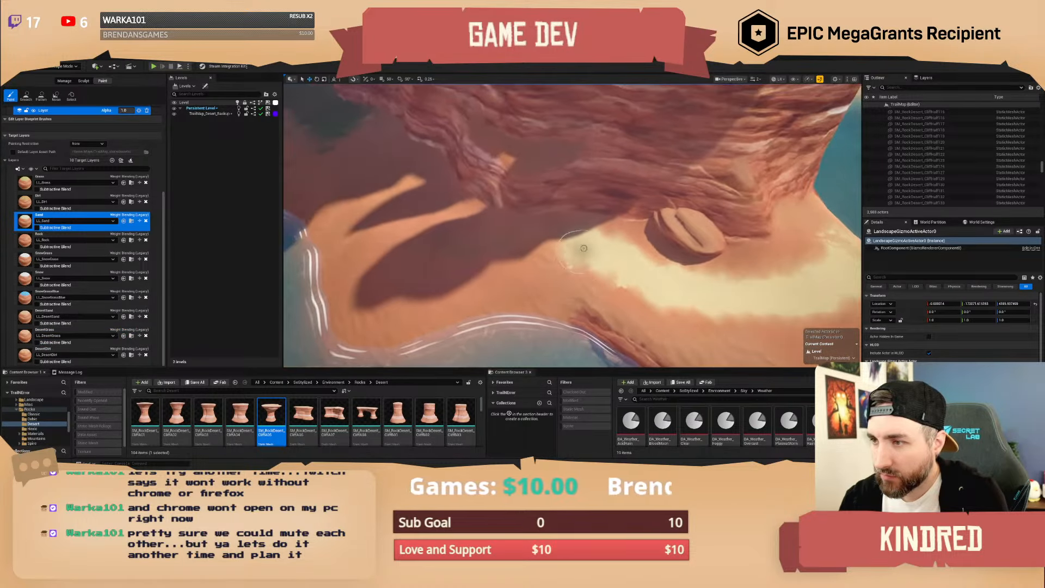
drag(490, 243, 422, 234)
mouse_move(490, 245)
right_down()
mouse_move(446, 240)
mouse_move(571, 229)
mouse_move(523, 240)
right_up()
mouse_move(577, 272)
right_down()
mouse_move(501, 283)
mouse_move(526, 275)
right_up()
Examine the painted sand trails along the river, past the waterfall and through the canyons to the open desert.
scroll(577, 272, down, 1)
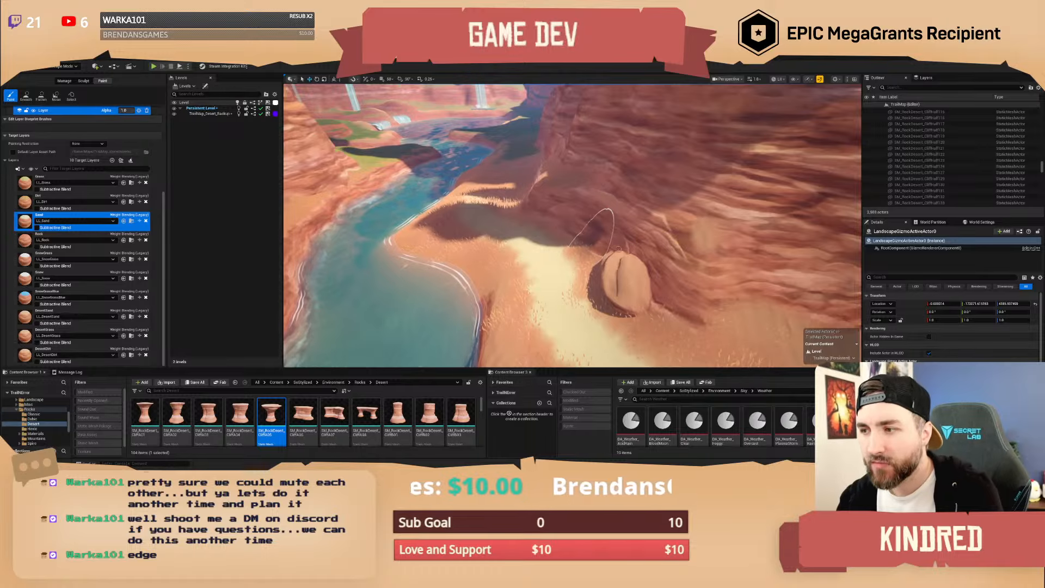
right_drag(612, 248, 630, 251)
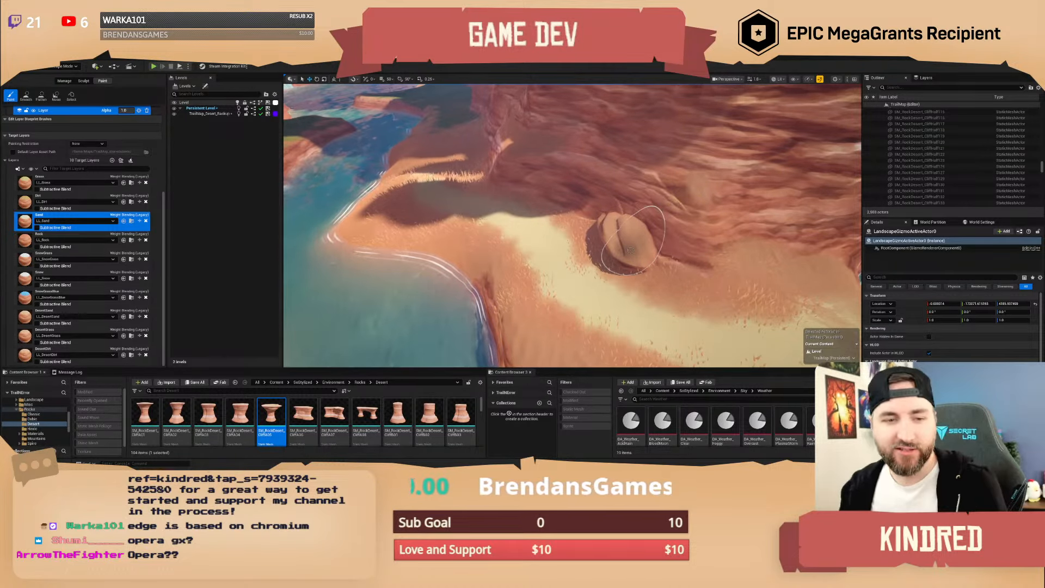
key(w)
scroll(628, 247, up, 2)
right_drag(628, 247, 577, 236)
key(s)
scroll(558, 245, down, 3)
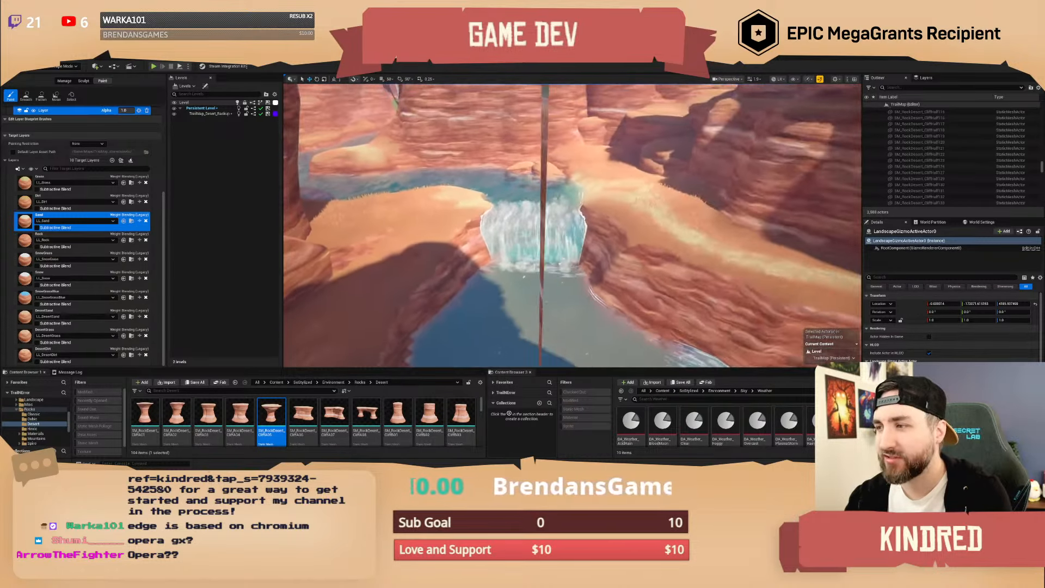
key(w)
mouse_move(577, 237)
right_down()
mouse_move(590, 226)
mouse_move(656, 226)
mouse_move(566, 245)
mouse_move(518, 242)
mouse_move(558, 258)
mouse_move(531, 255)
mouse_move(598, 250)
mouse_move(539, 234)
mouse_move(544, 259)
mouse_move(605, 272)
mouse_move(577, 288)
mouse_move(582, 281)
mouse_move(680, 300)
mouse_move(762, 283)
mouse_move(757, 261)
mouse_move(778, 259)
mouse_move(745, 254)
mouse_move(754, 261)
mouse_move(730, 272)
mouse_move(713, 262)
mouse_move(700, 291)
mouse_move(648, 294)
mouse_move(566, 270)
mouse_move(571, 294)
mouse_move(659, 283)
right_up()
key(w)
scroll(647, 229, up, 2)
key(w)
key(s)
key(w)
scroll(588, 245, up, 2)
key(w)
key(s)
scroll(577, 261, down, 2)
key(w)
key(s)
scroll(577, 289, down, 2)
scroll(585, 283, down, 1)
key(w)
scroll(756, 261, up, 6)
scroll(746, 267, up, 2)
scroll(653, 286, down, 1)
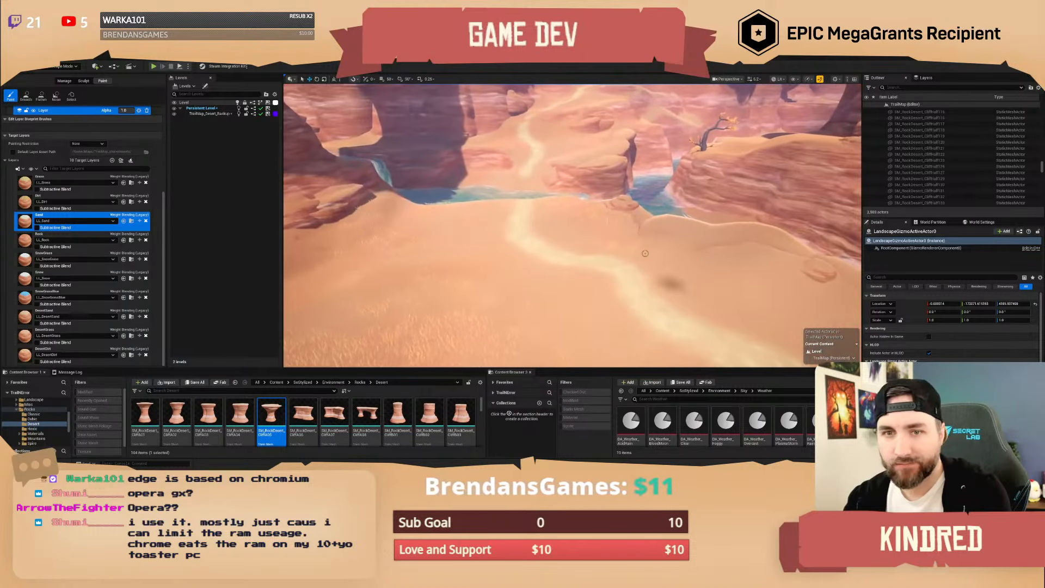
Switch to Selection mode, search the content for "wagon de" and place the bp_AVSWagon_Debug wagon beside the sand trail.
click(66, 67)
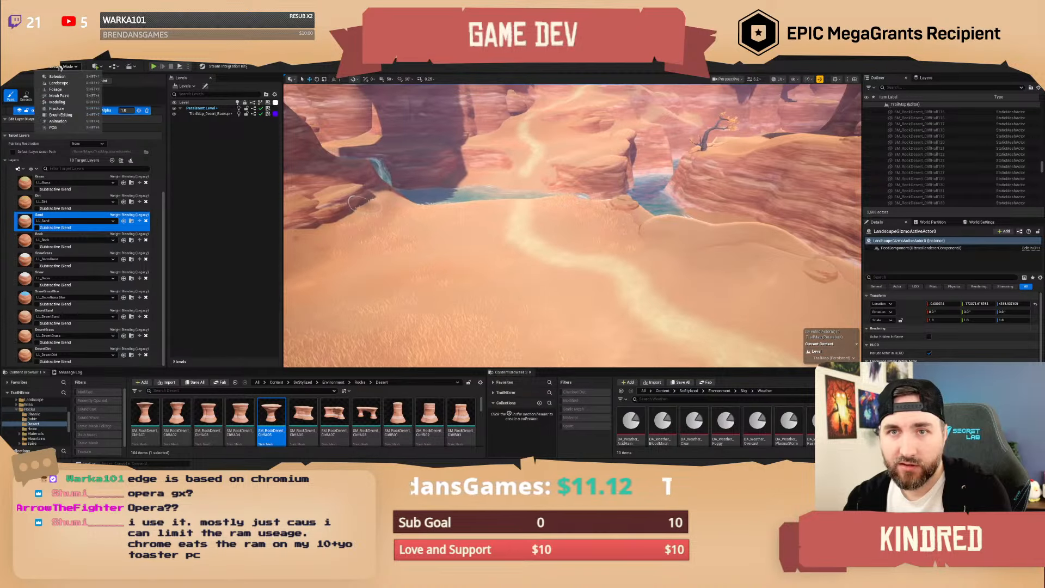
click(60, 78)
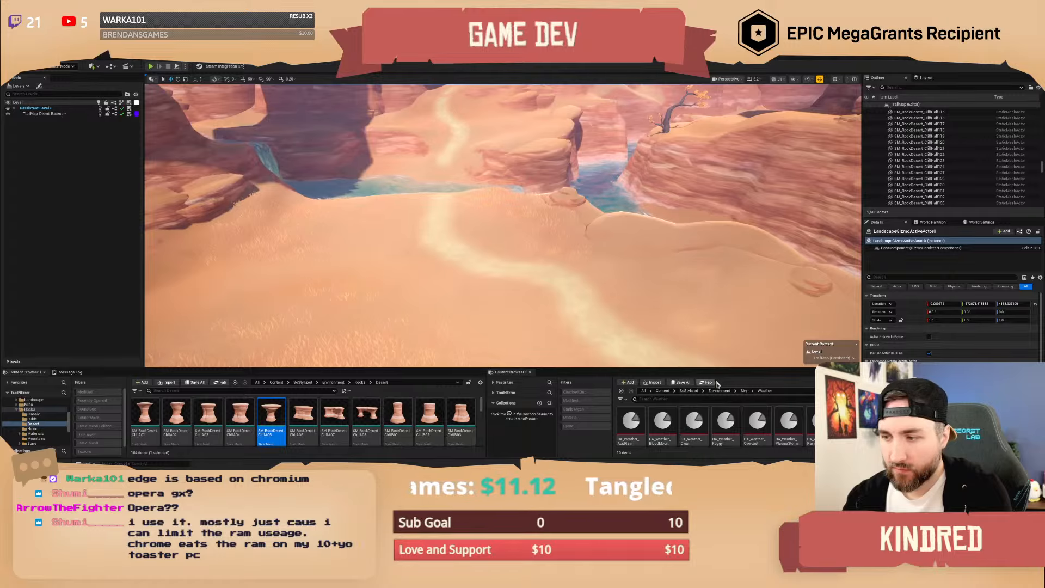
click(662, 390)
text(wagon de)
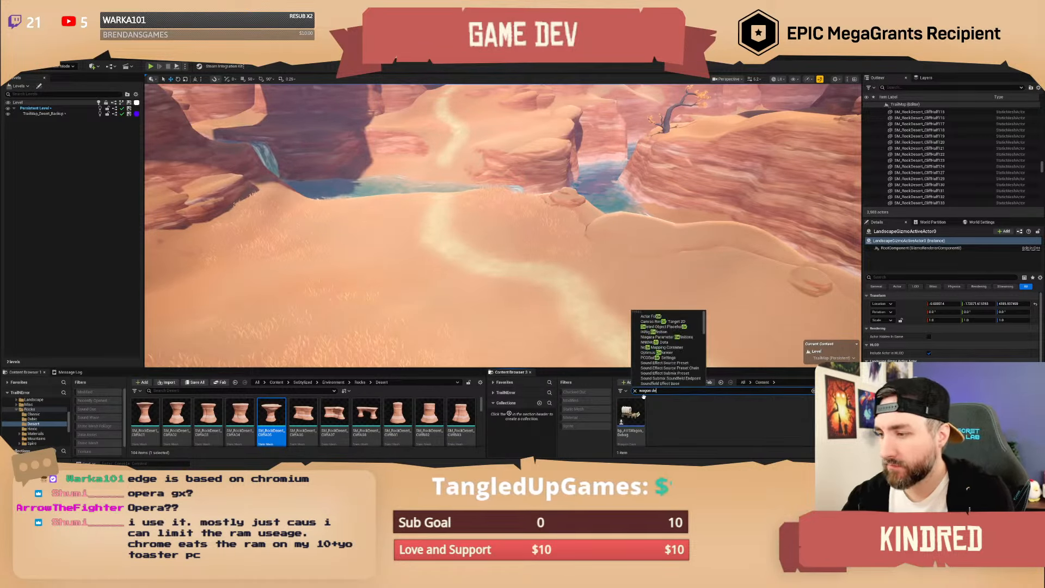
drag(633, 416, 475, 268)
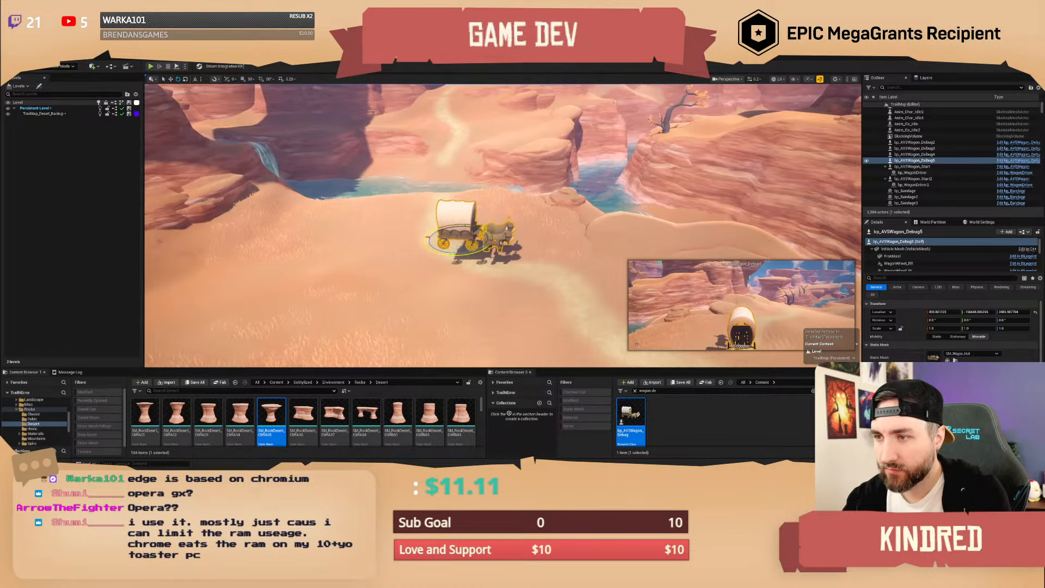
Rotate the wagon to face the river crossing and lower it toward the ground.
drag(440, 251, 501, 254)
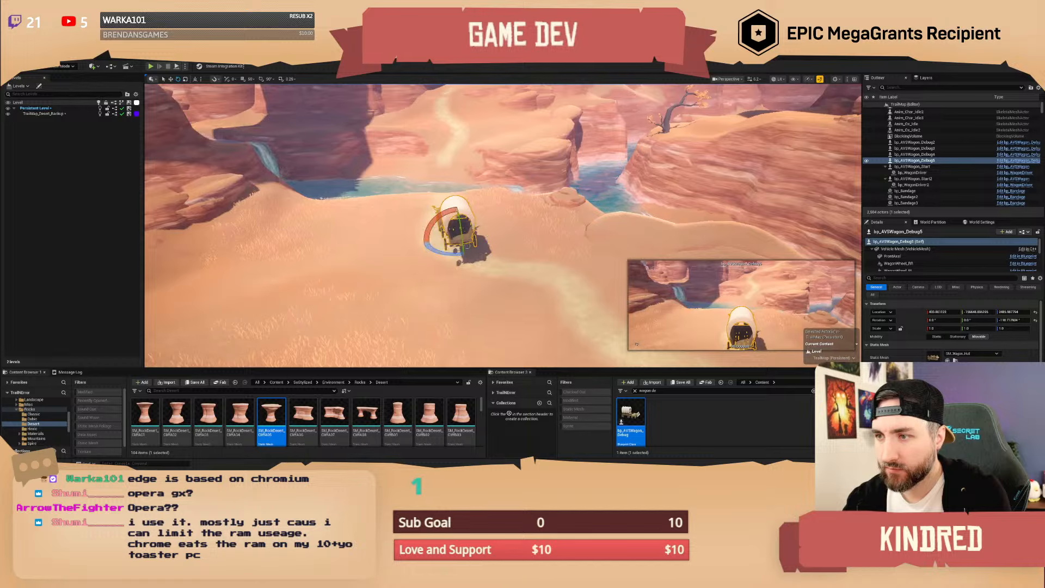
key(w)
drag(458, 219, 458, 230)
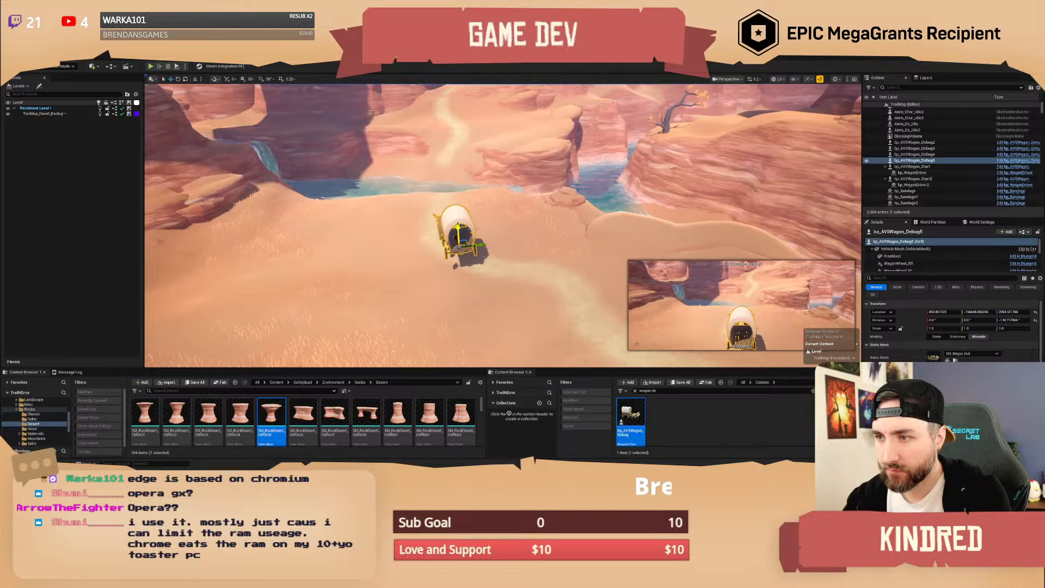
Start a play session in the level, walk the character to the placed wagon and board it.
mouse_move(458, 230)
right_down()
mouse_move(442, 231)
mouse_move(503, 222)
mouse_move(455, 224)
mouse_move(467, 229)
right_up()
key(w)
scroll(454, 224, down, 4)
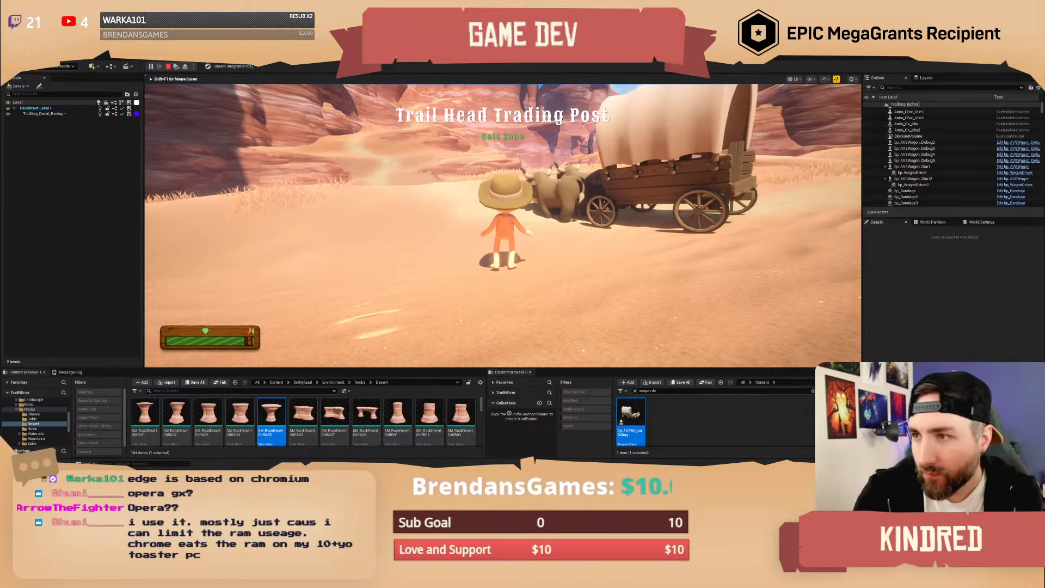
key(w)
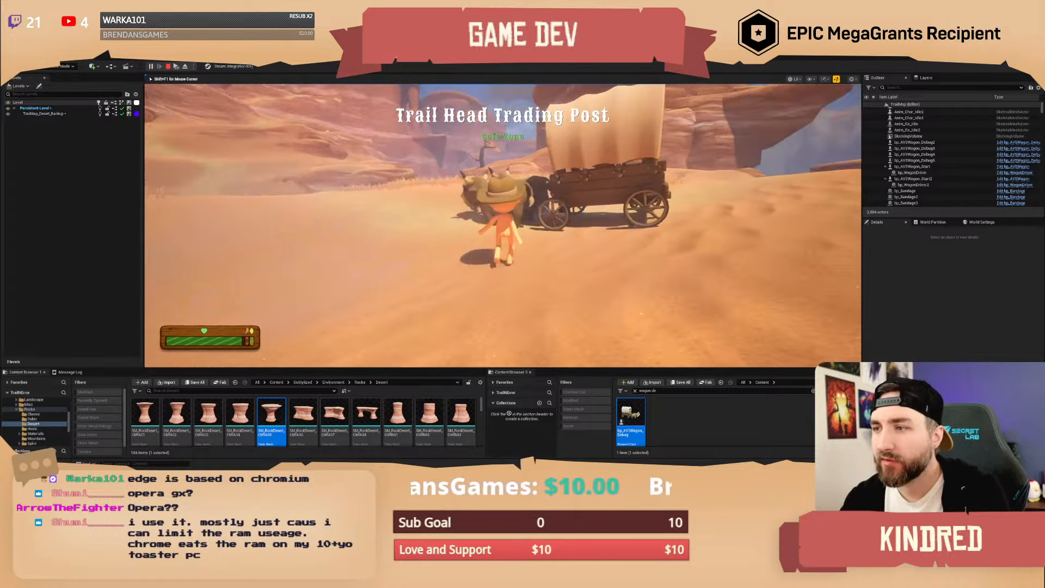
key(e)
key(w)
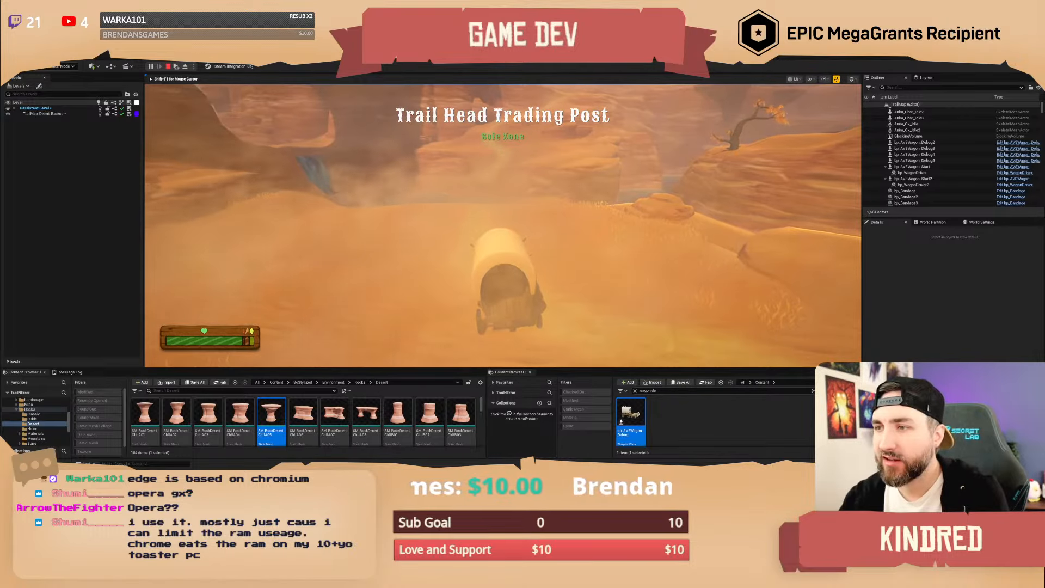
Test-drive the wagon across the river and along the sand trail through the canyon.
key(w)
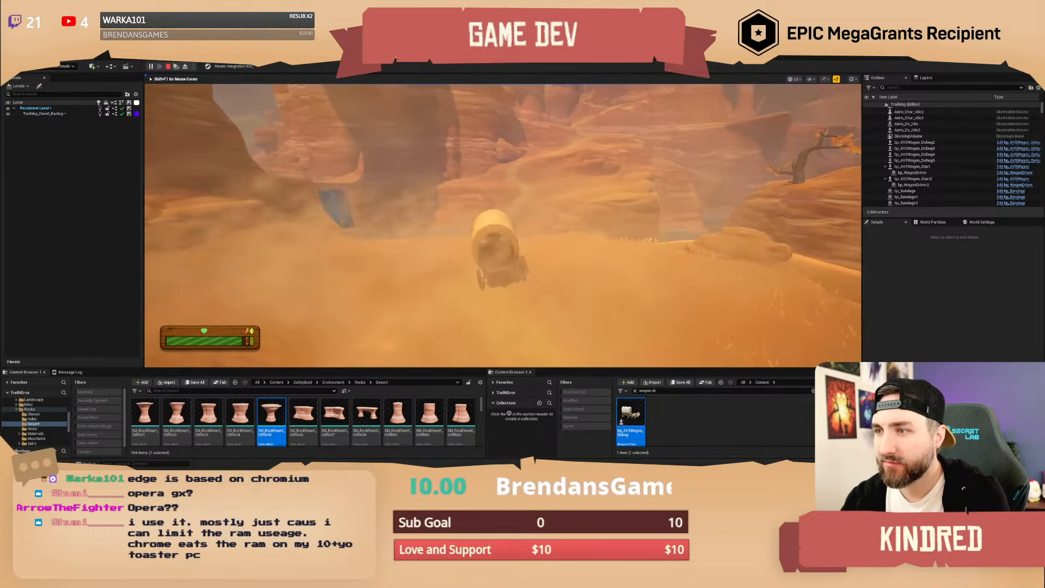
key(w)
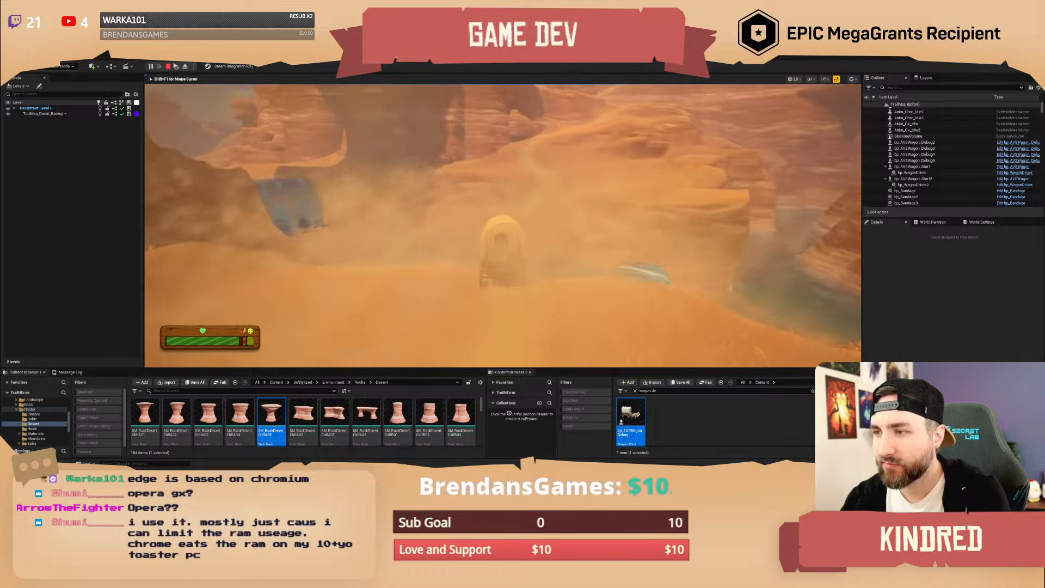
key(w)
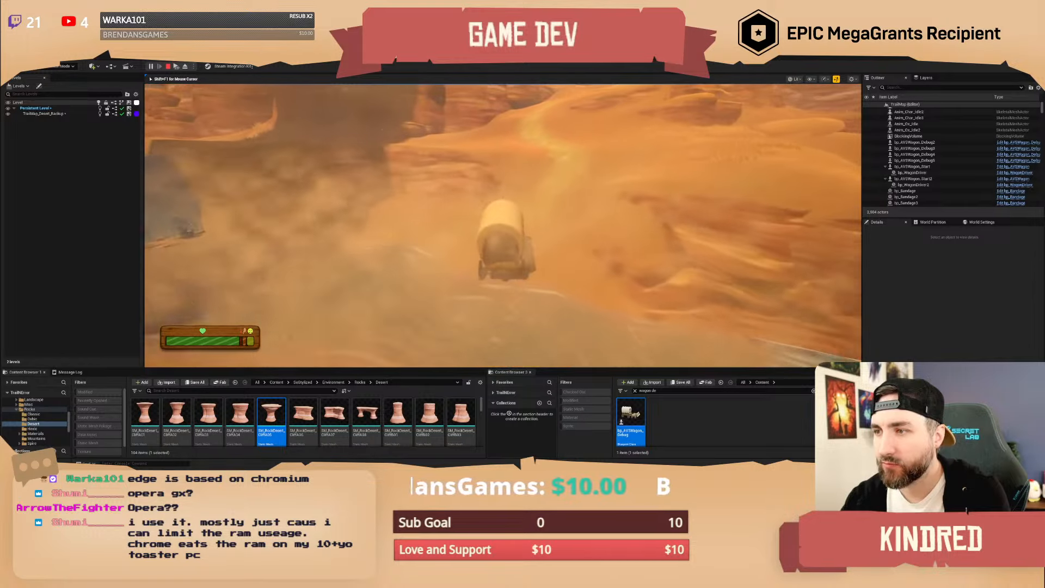
key(w)
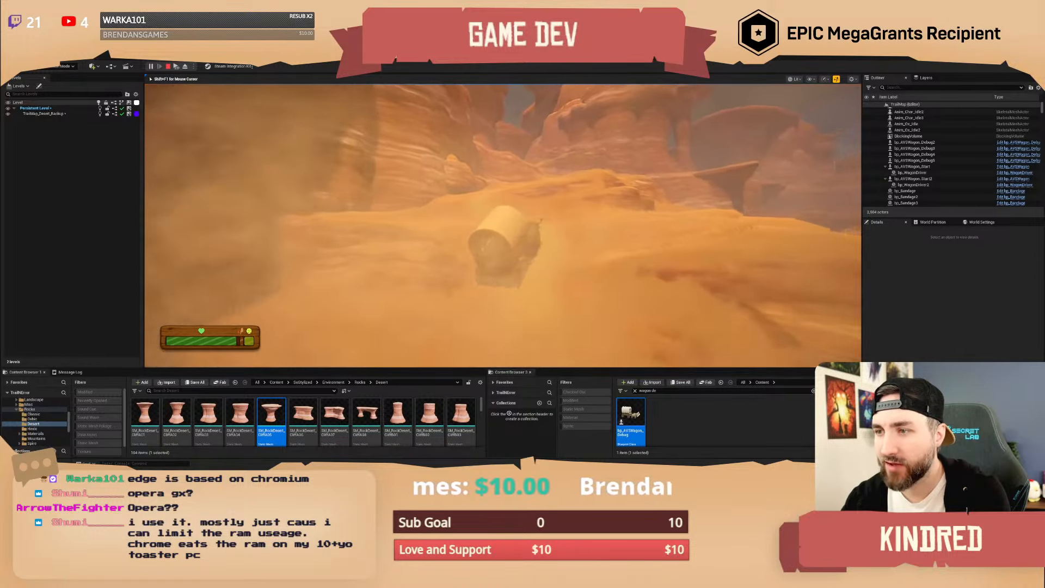
key(w)
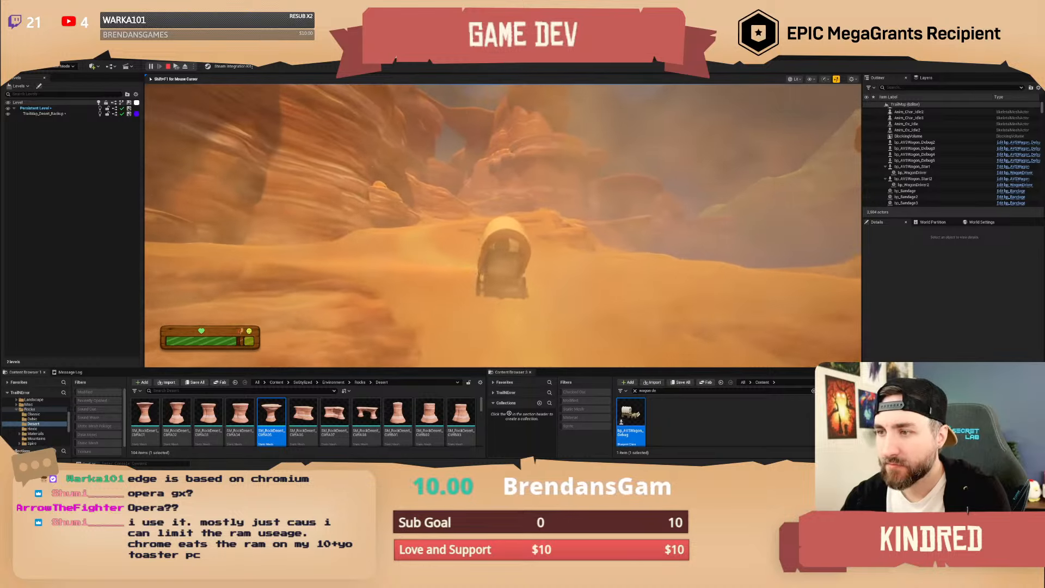
key(w)
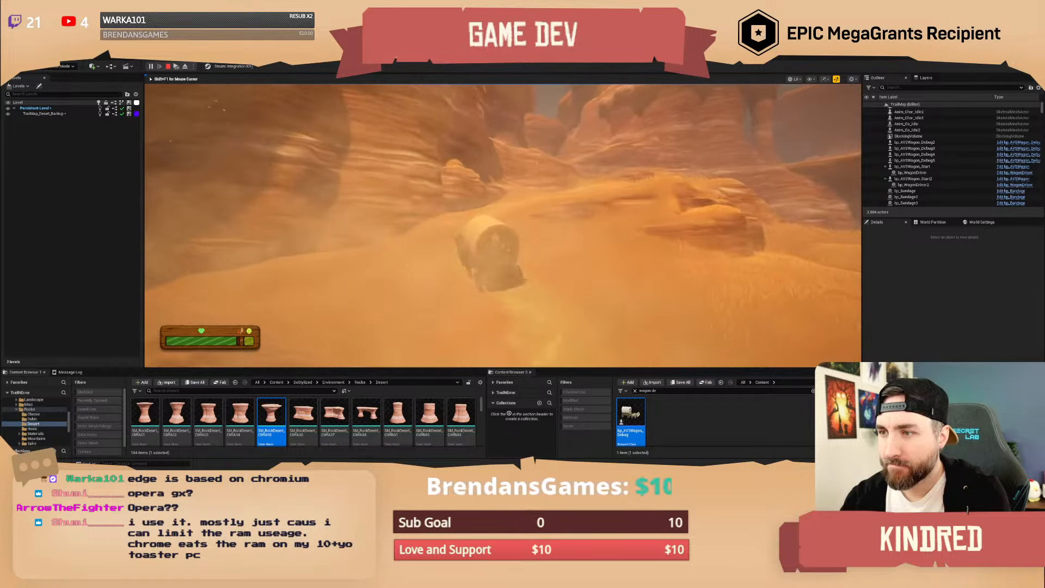
key(w)
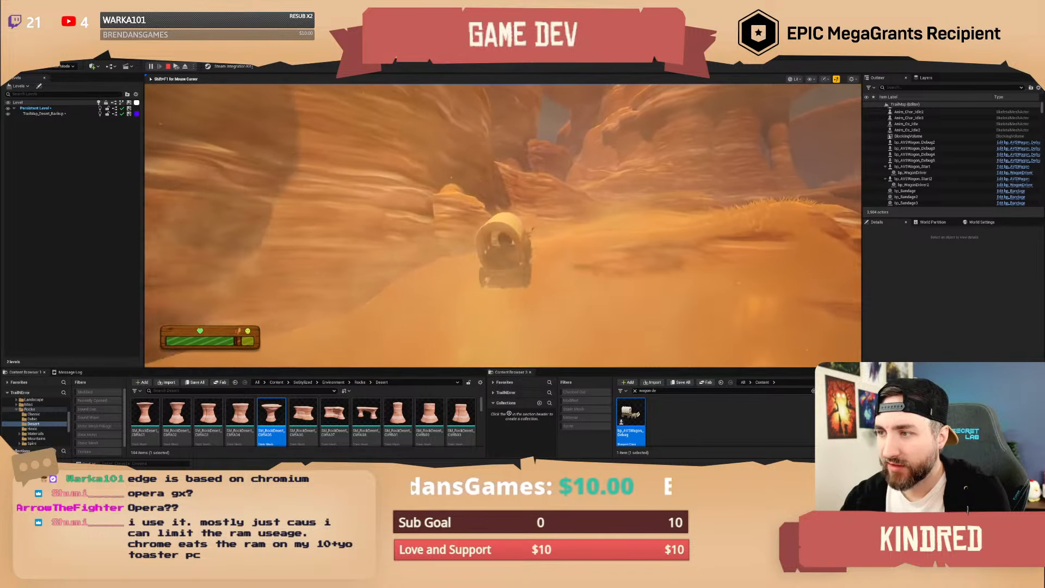
key(w)
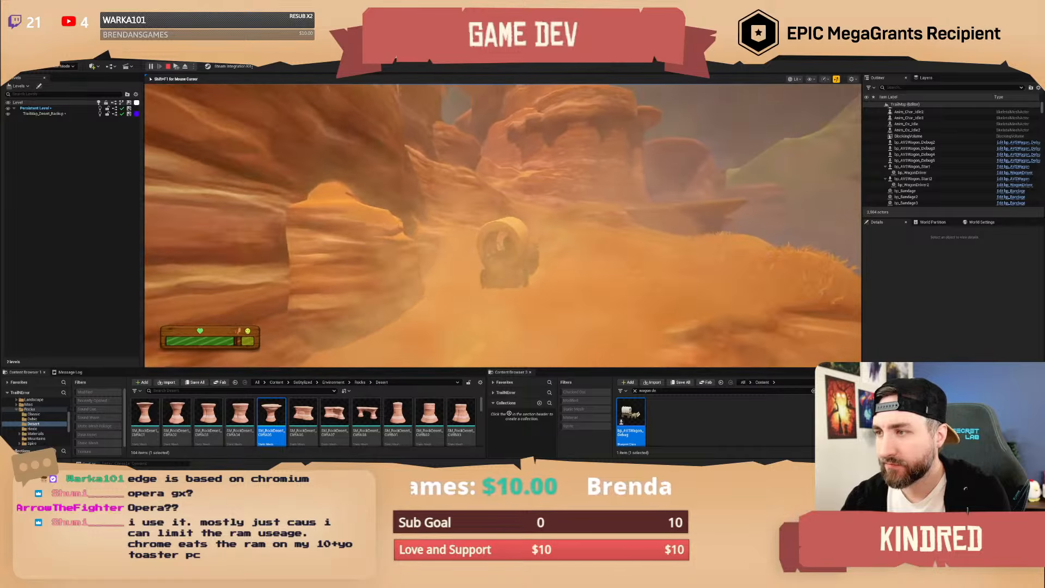
key(w)
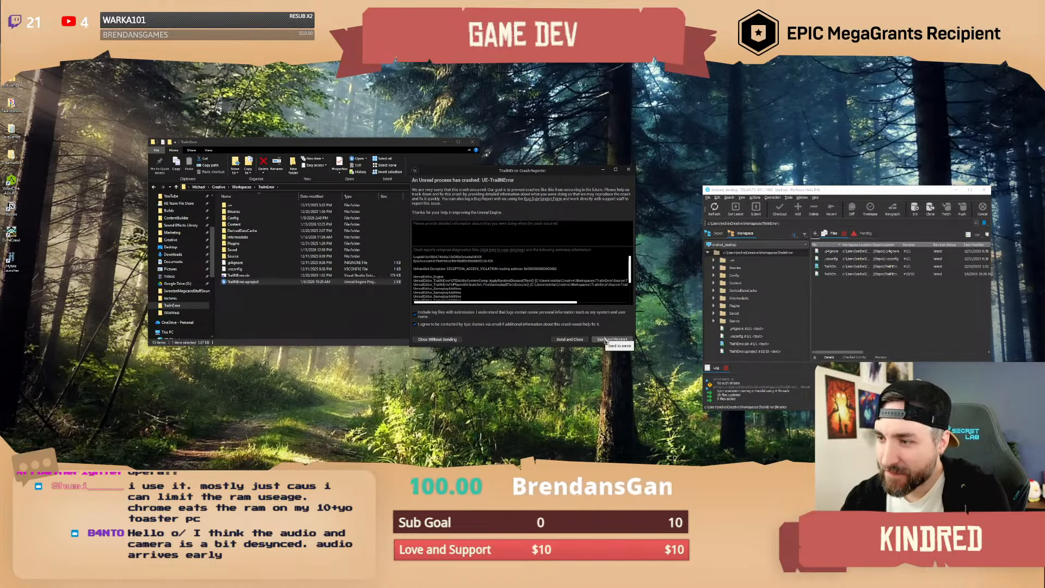
Widen the crash report window to read the call stack, then dismiss the report.
drag(635, 298, 738, 303)
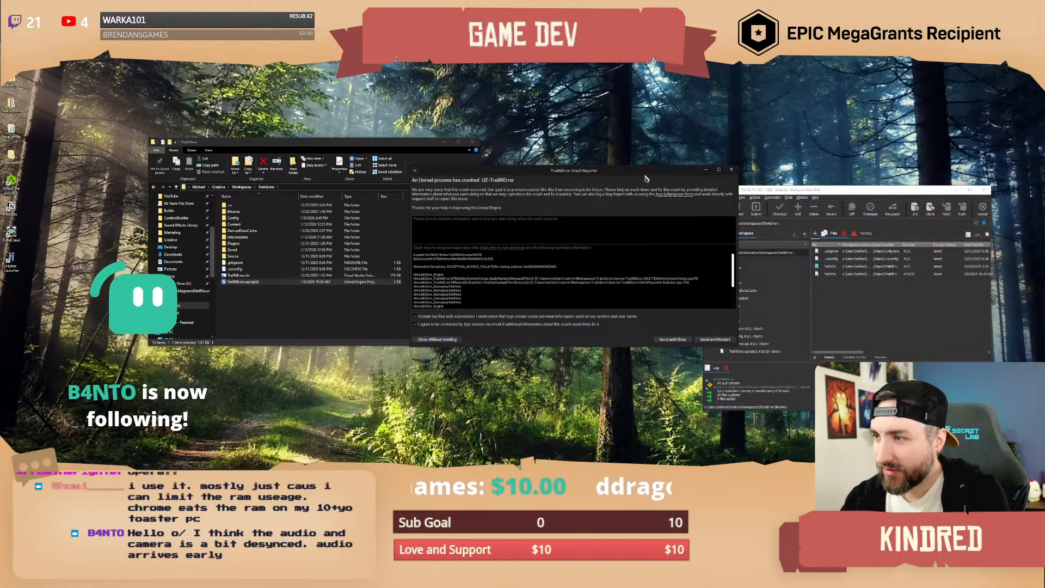
drag(645, 176, 484, 184)
click(569, 177)
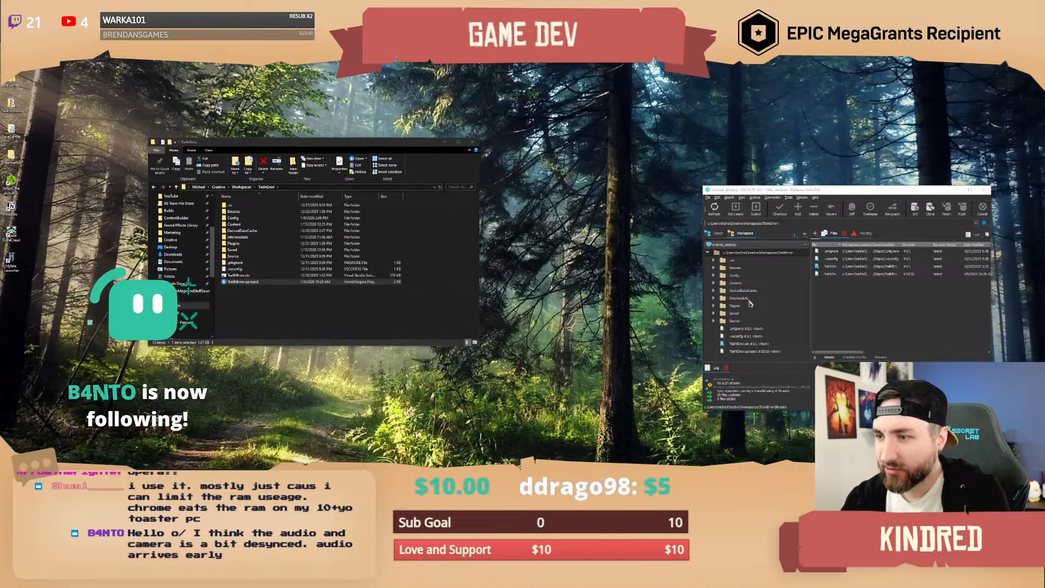
Generate Visual Studio project files for the TrailNError.uproject file in the project folder.
drag(861, 190, 813, 162)
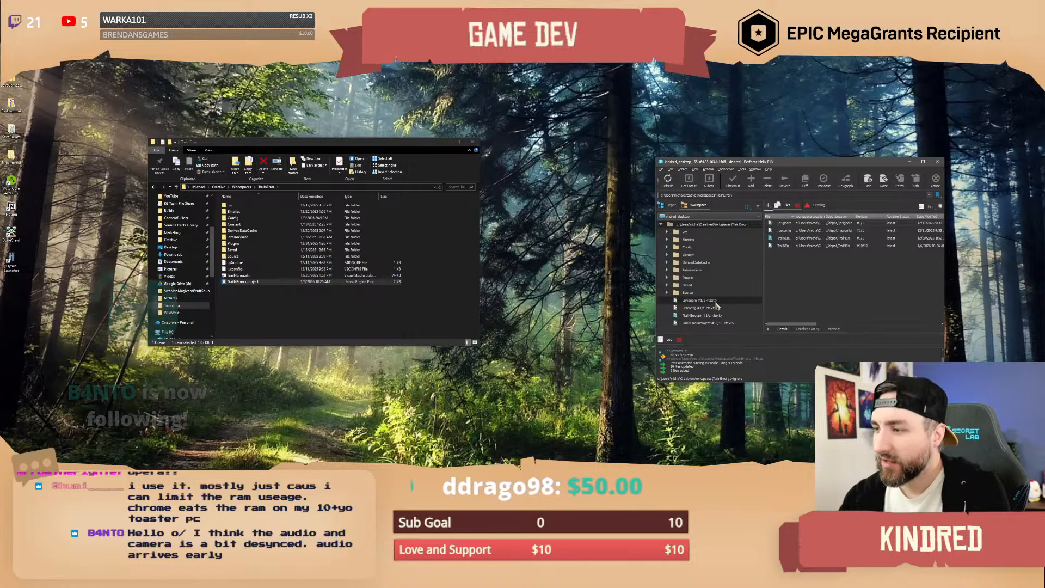
click(702, 315)
click(245, 276)
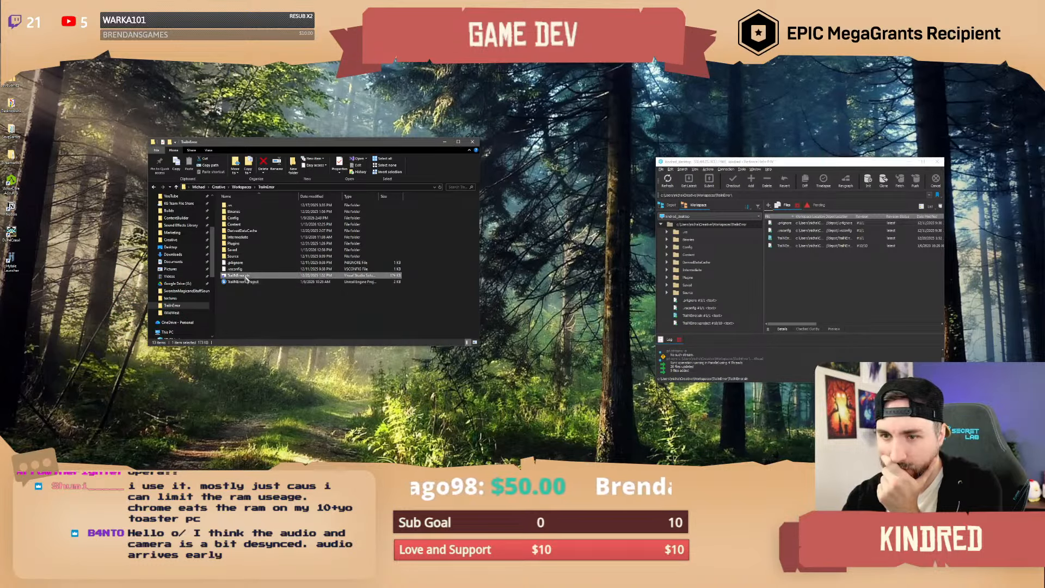
right_click(246, 277)
click(244, 282)
right_click(243, 281)
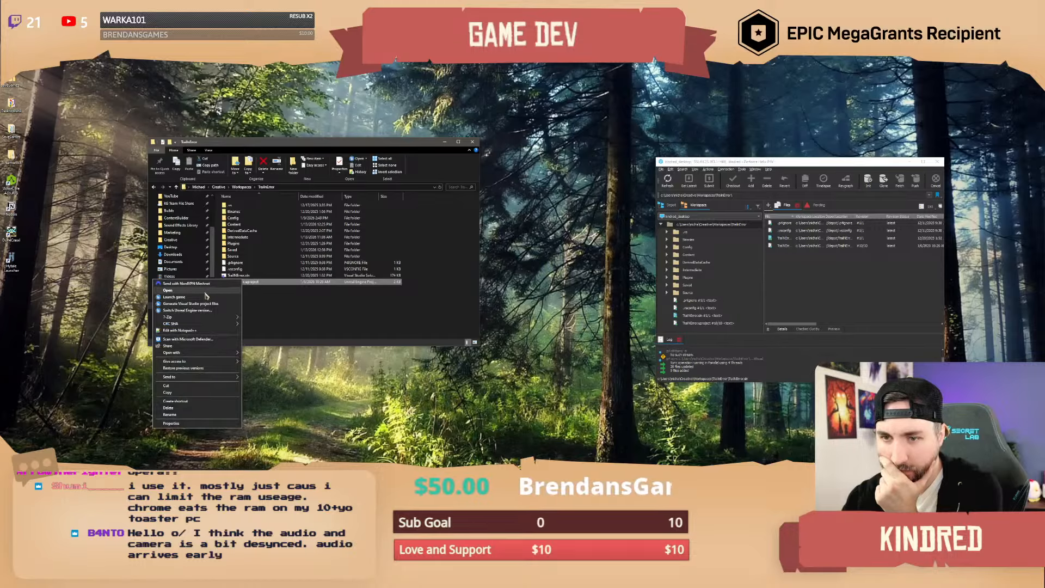
click(193, 305)
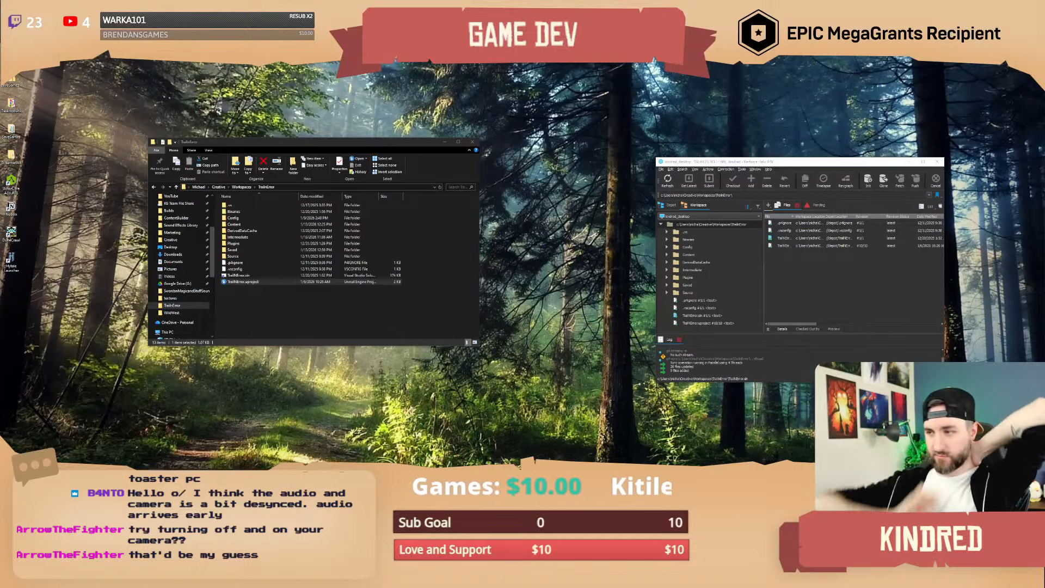
Open the TrailNError solution in Visual Studio, build the TrailNError game project and close Visual Studio.
click(240, 275)
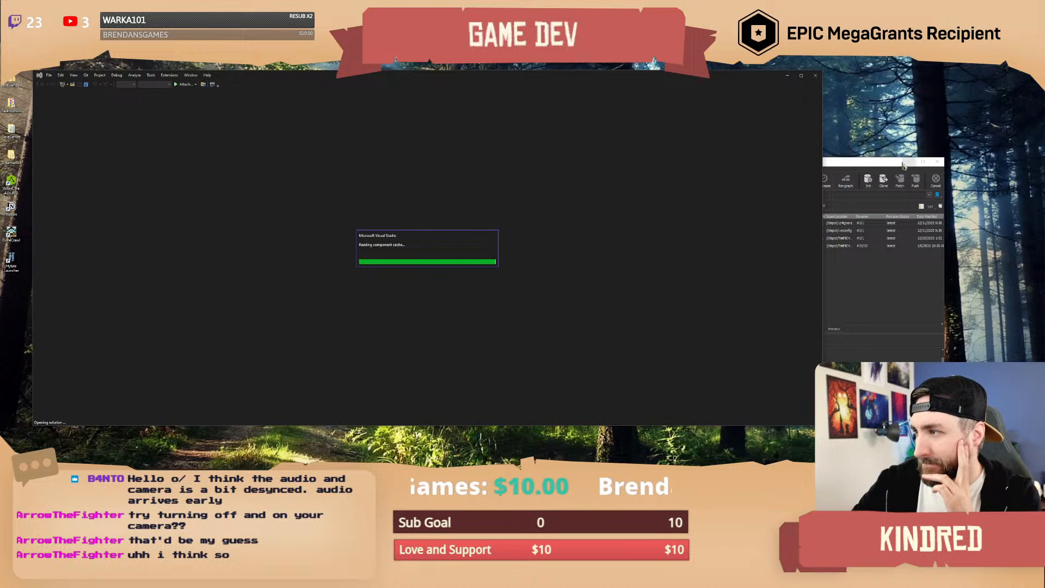
drag(904, 162, 1044, 297)
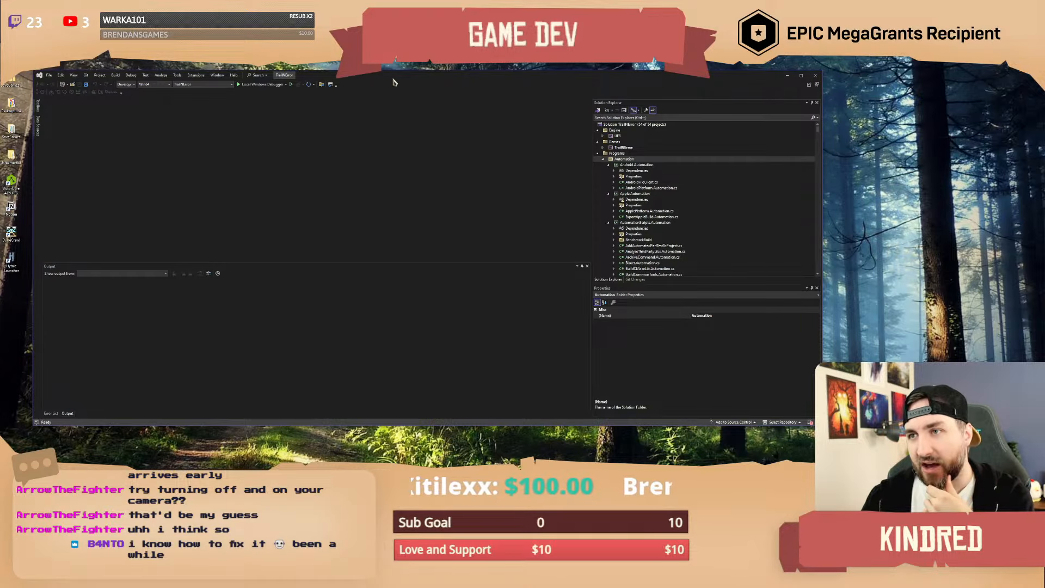
drag(392, 77, 389, 76)
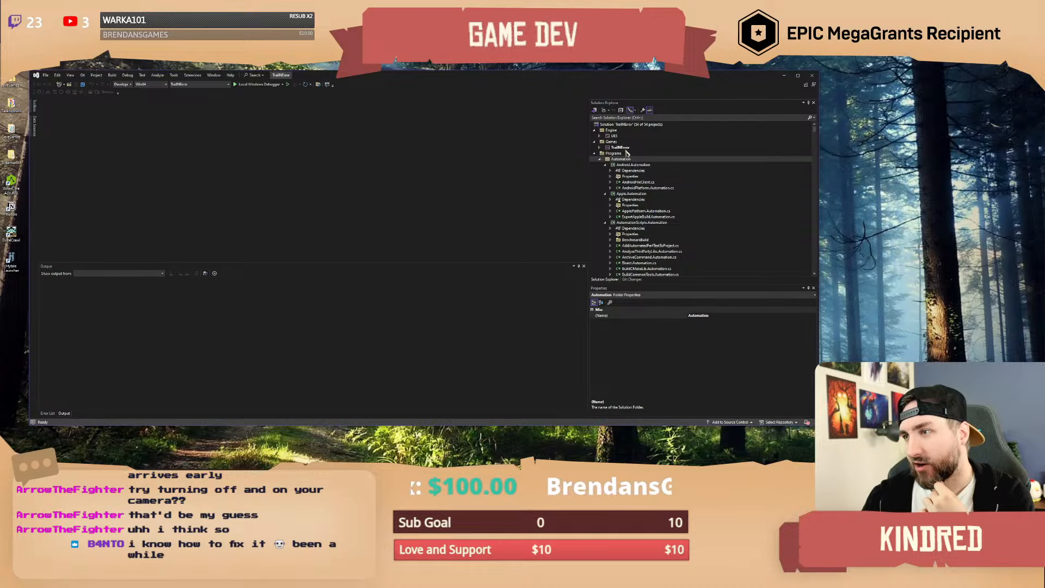
click(624, 149)
right_click(623, 149)
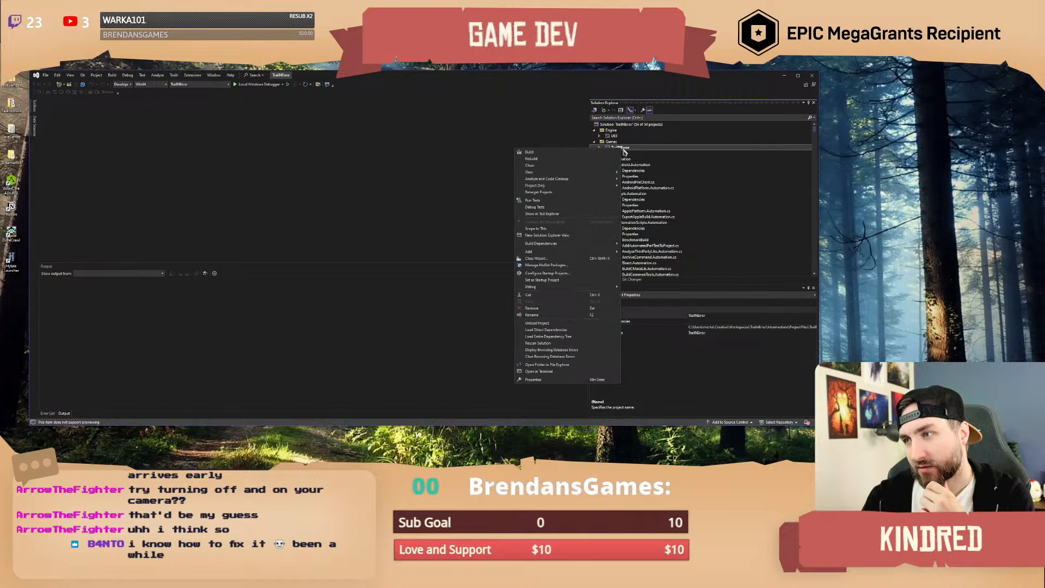
click(582, 155)
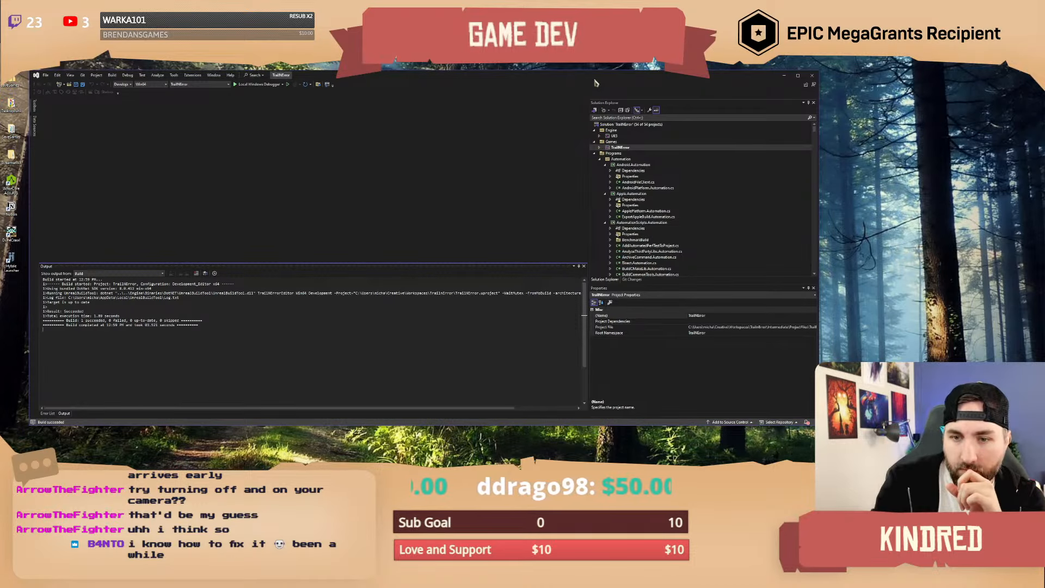
click(811, 76)
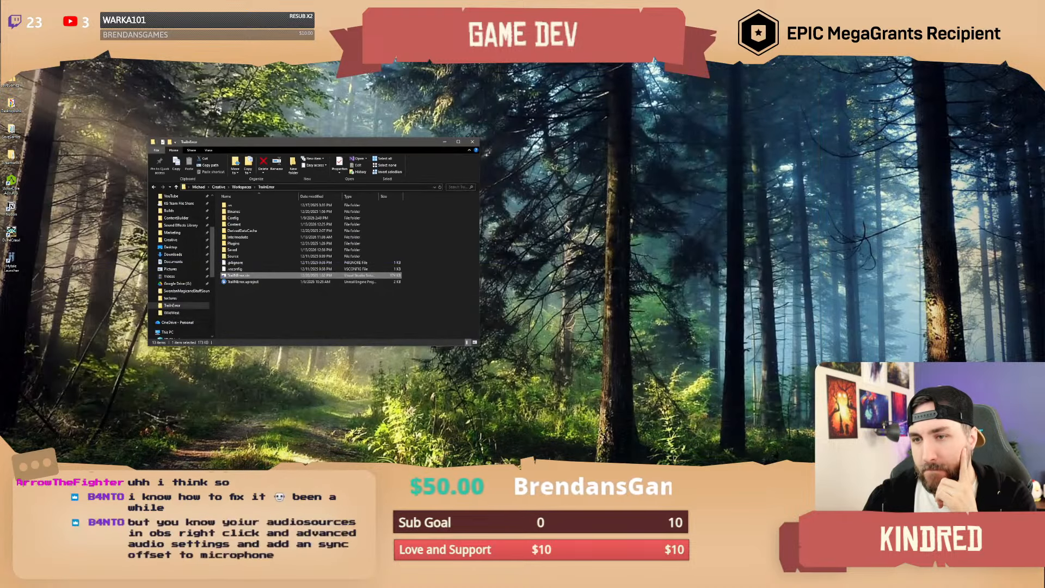
Reopen TrailNError.uproject and restore both auto-saved packages, TrailMap and TrailMap_Desert_Backup.
click(252, 282)
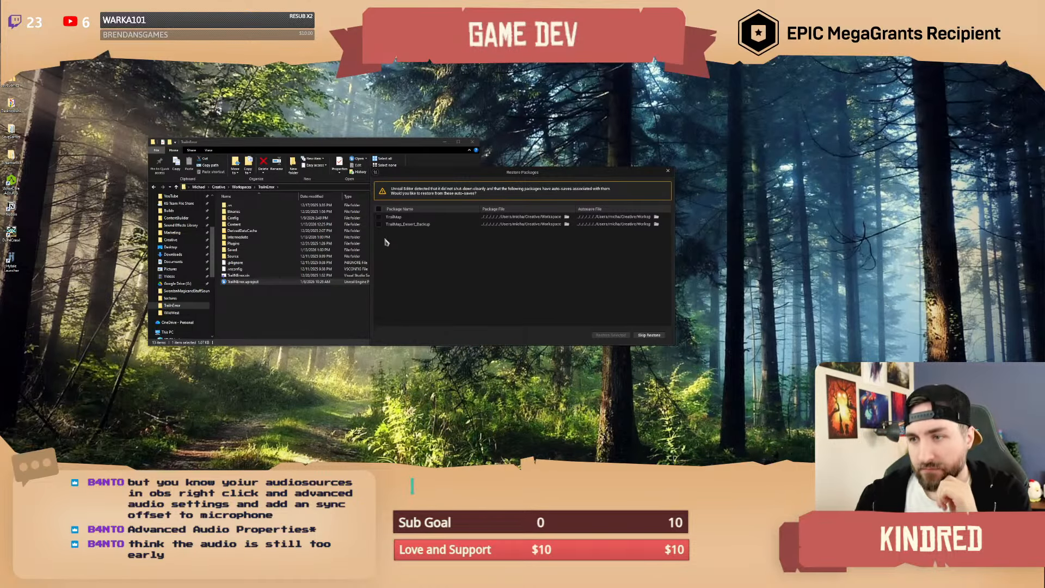
click(379, 210)
click(610, 335)
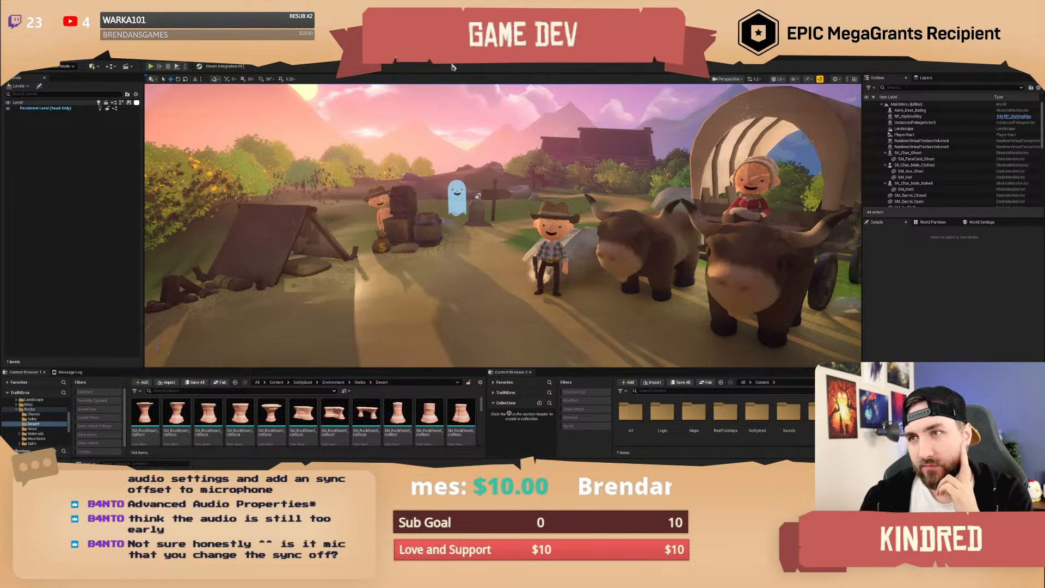
Open the recently used TrailMap level.
click(22, 59)
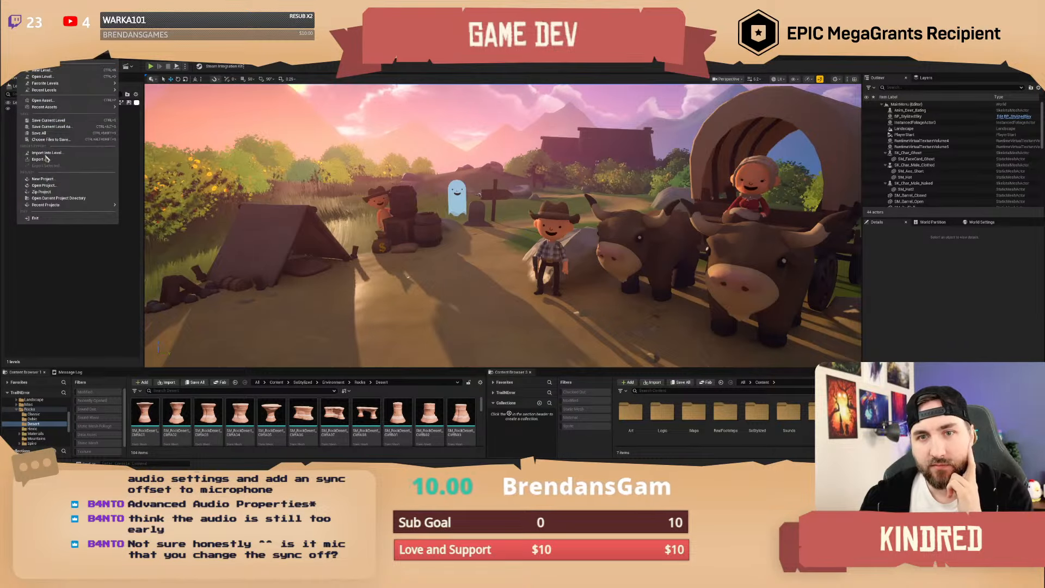
mouse_move(74, 93)
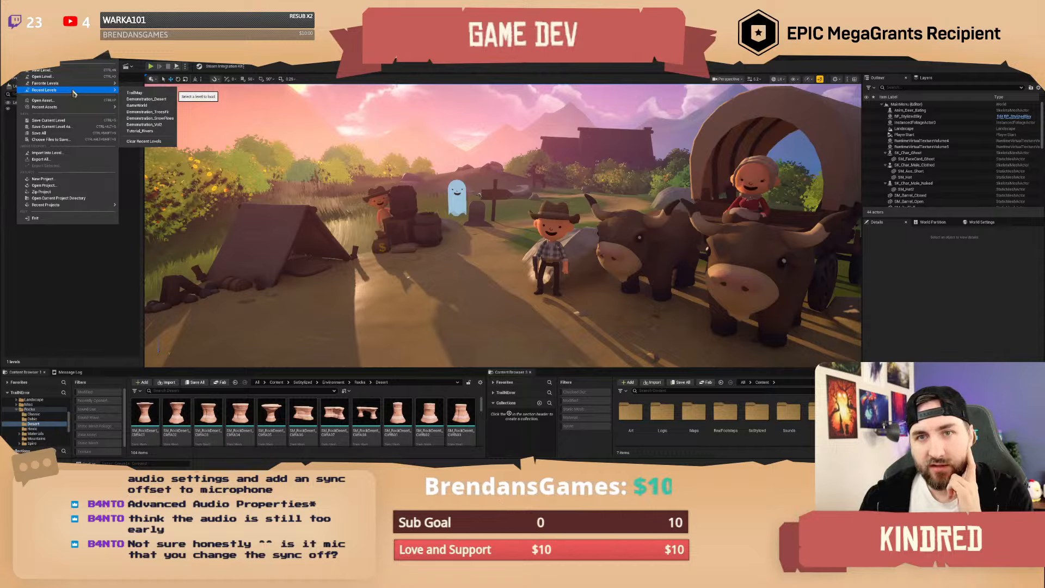
click(134, 93)
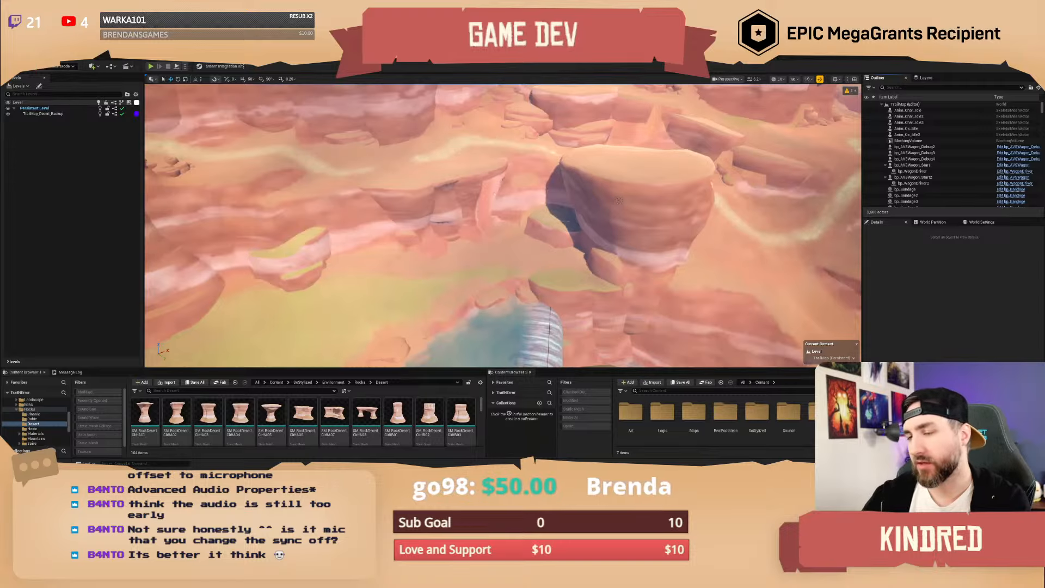
Set the viewport scalability to Medium for all quality groups.
key(w)
right_drag(658, 220, 944, 173)
scroll(659, 220, up, 1)
scroll(503, 225, down, 3)
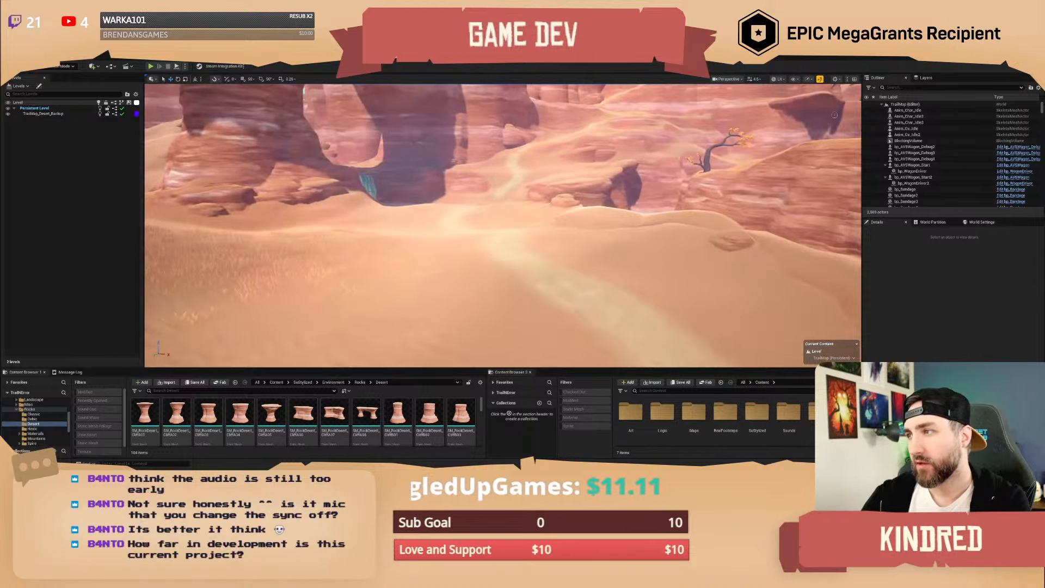
click(809, 79)
mouse_move(853, 116)
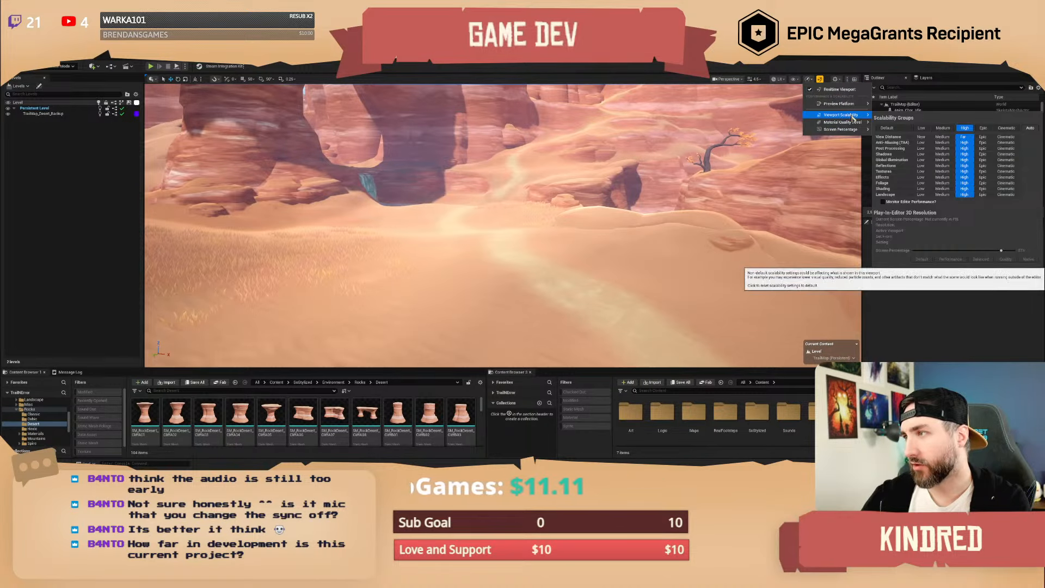
click(943, 128)
Search the content for "wagon de", place the bp_AVSWagon_Debug wagon beside the sand trail and rotate it toward the river crossing.
right_drag(653, 218, 681, 248)
key(w)
scroll(664, 242, down, 5)
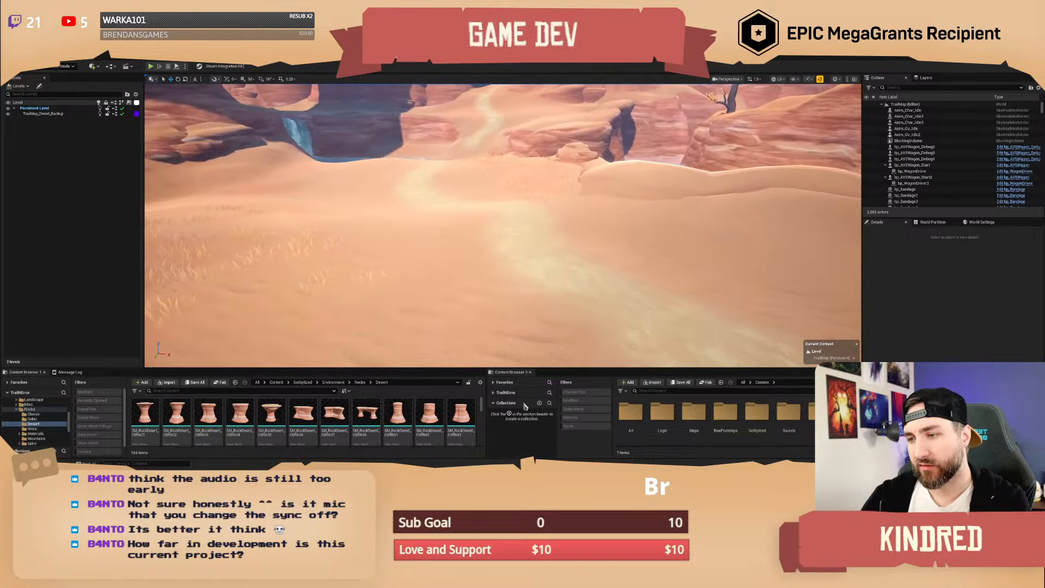
click(658, 390)
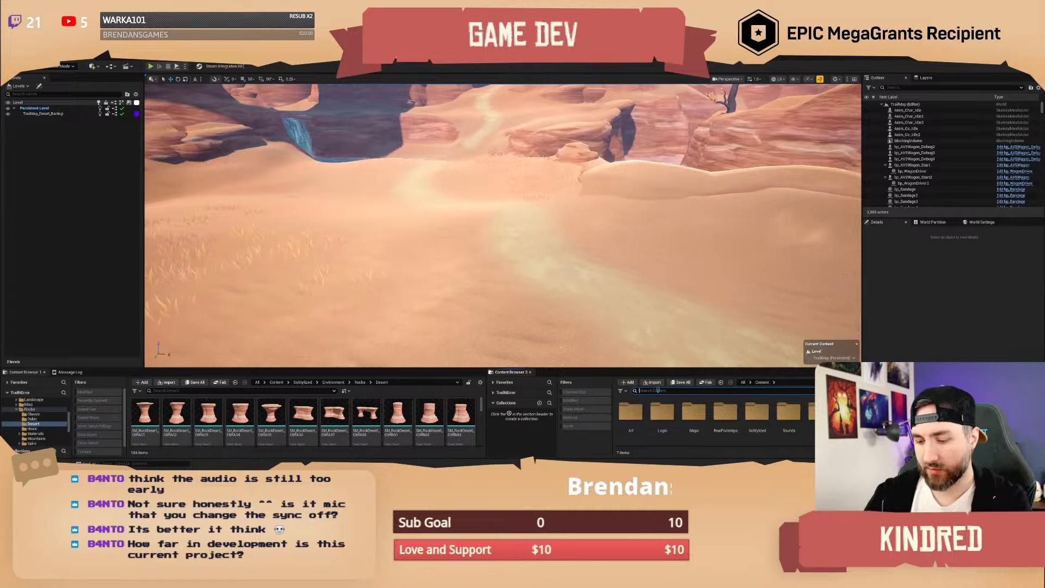
text(wagon)
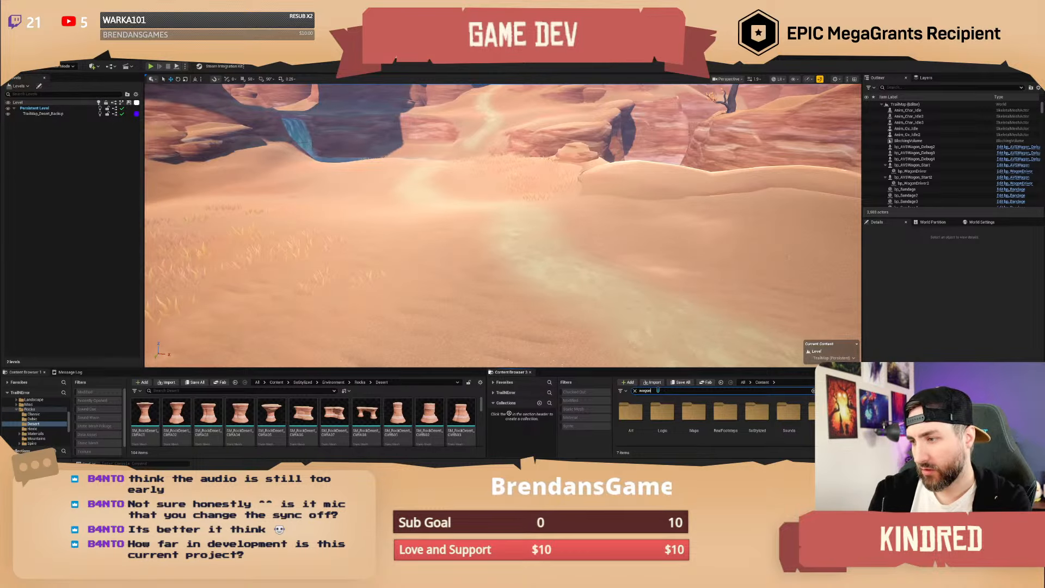
text( de)
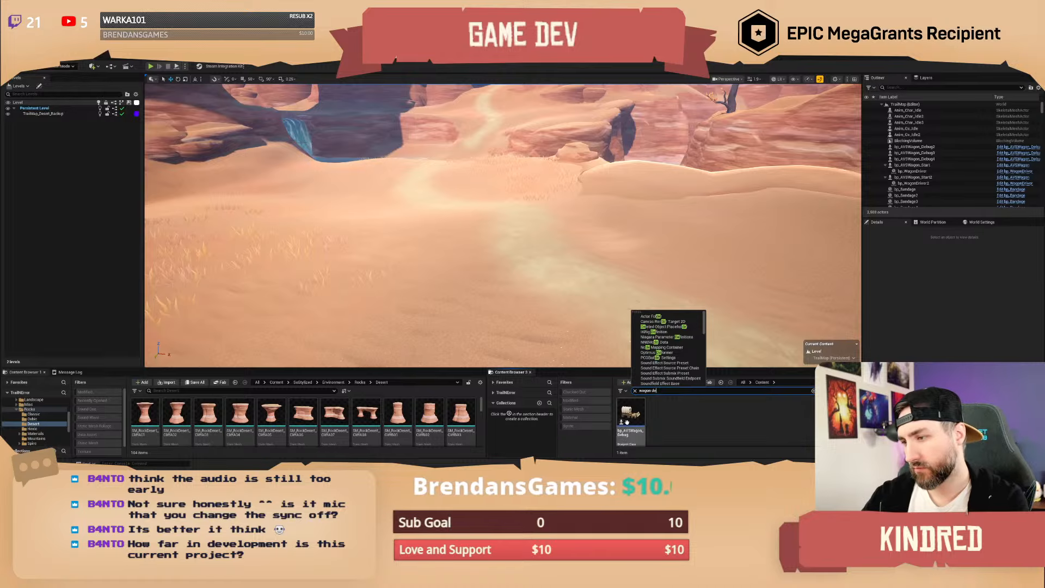
drag(627, 422, 604, 211)
key(e)
mouse_move(523, 217)
right_down()
mouse_move(479, 180)
mouse_move(534, 206)
right_up()
key(w)
scroll(517, 196, down, 3)
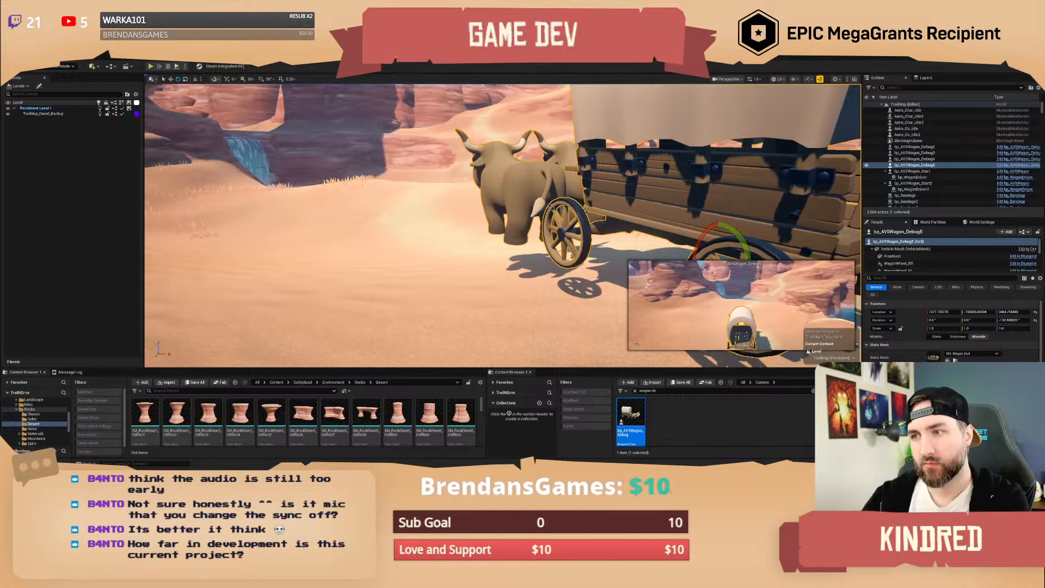
Play the level, board the placed wagon, drive it toward the river and end the play session.
key(ctrl+s)
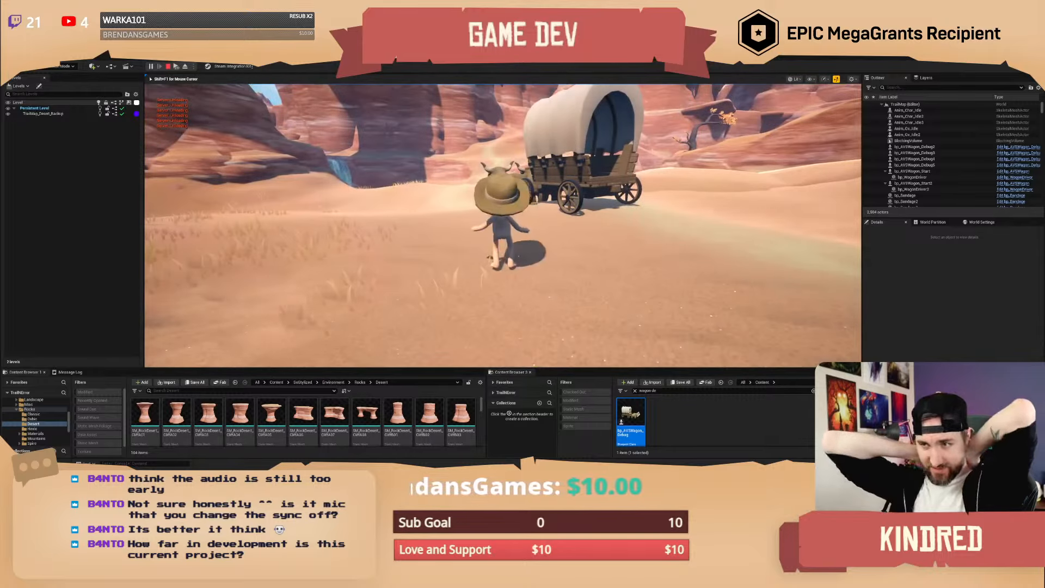
key(w)
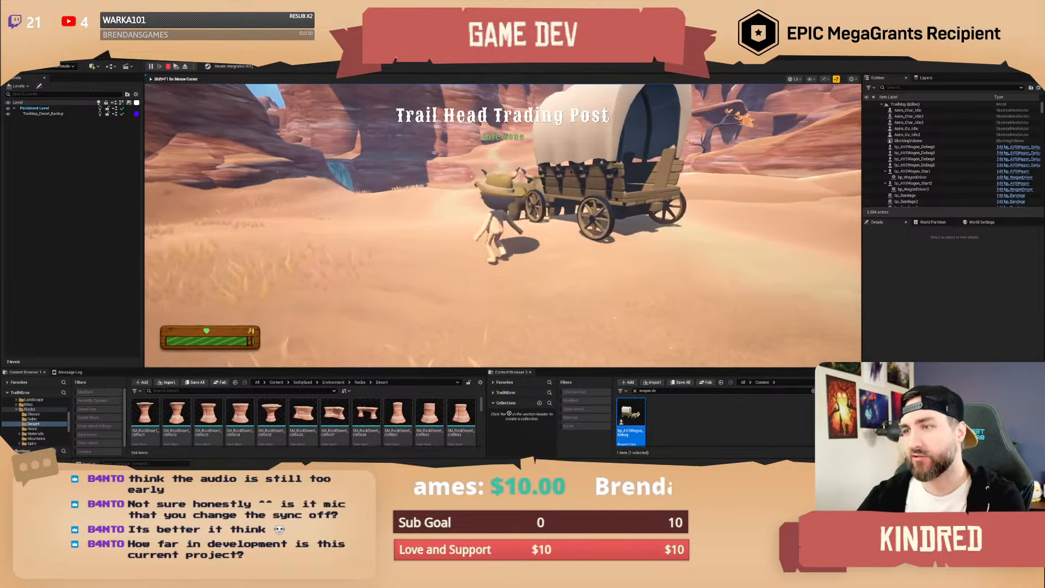
key(e)
key(w)
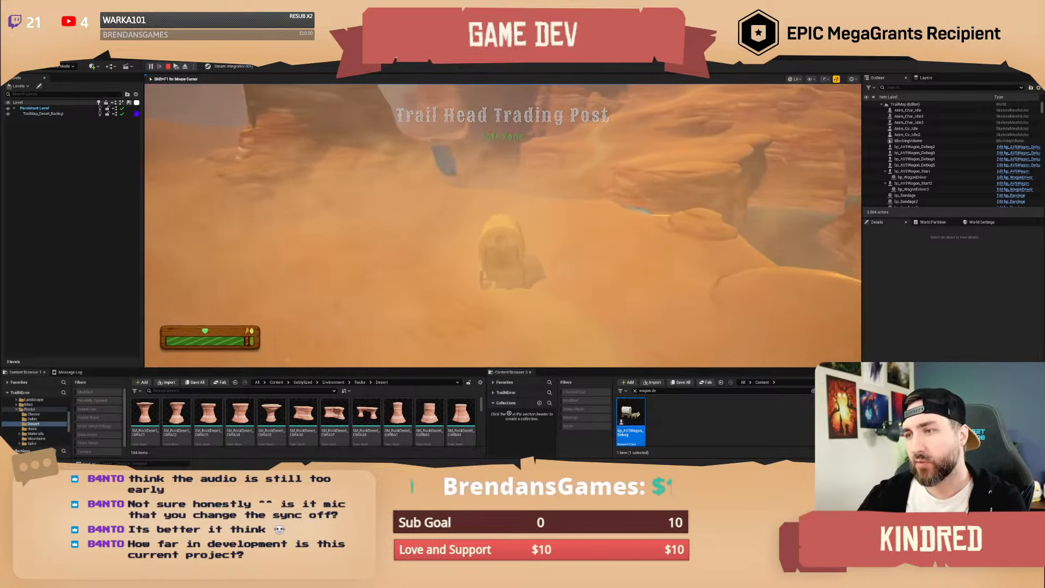
key(Escape)
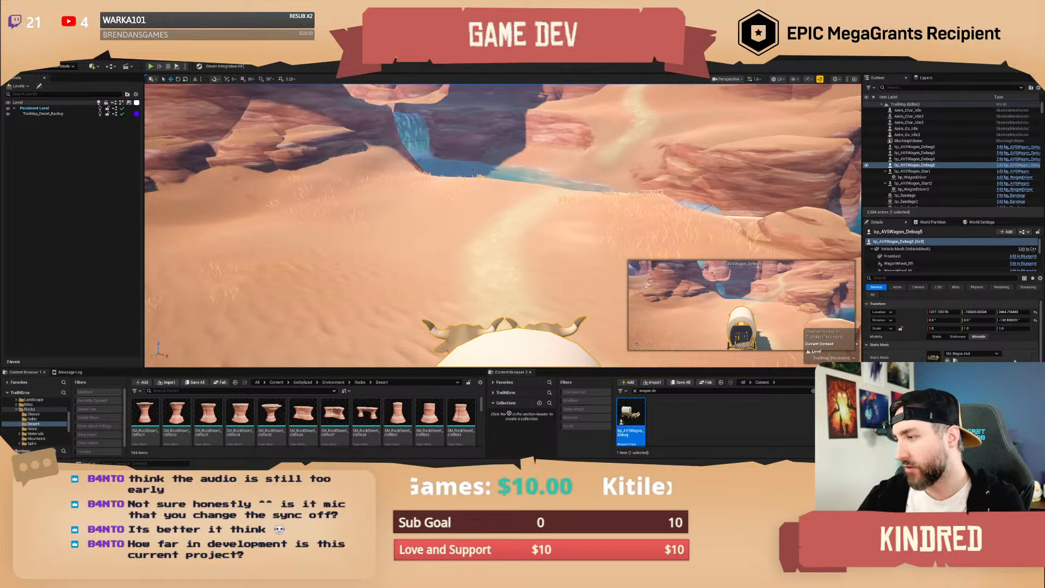
Select the BP_StylizedSky actor and review its light and cloud settings.
right_drag(571, 185, 534, 97)
click(524, 98)
scroll(979, 320, down, 10)
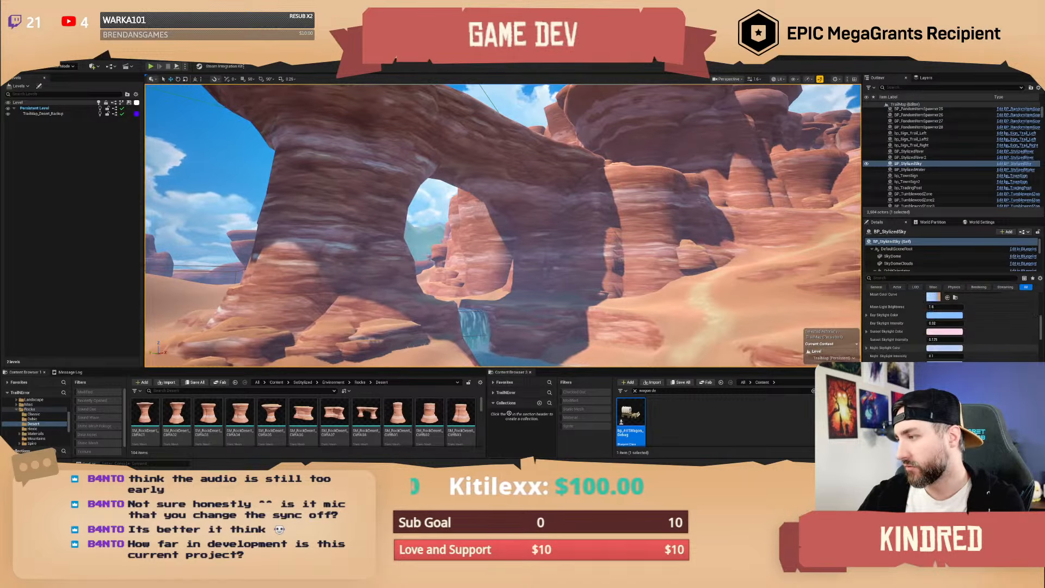
key(f)
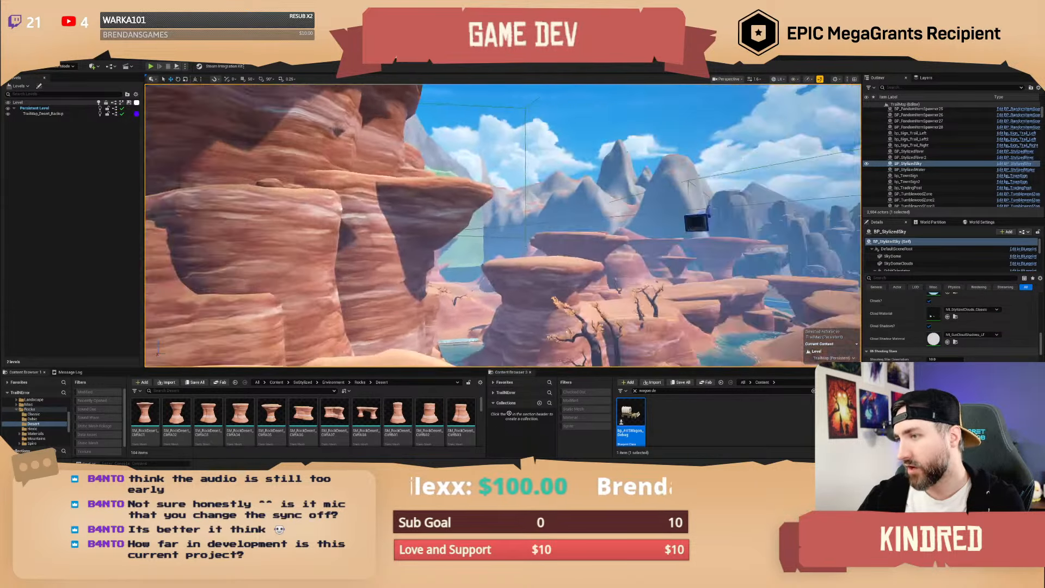
Select the Weather Zone above the desert and assign it the weather asset listed just before DA_Weather_Foggy.
key(w)
scroll(503, 225, up, 5)
right_drag(503, 225, 517, 158)
key(s)
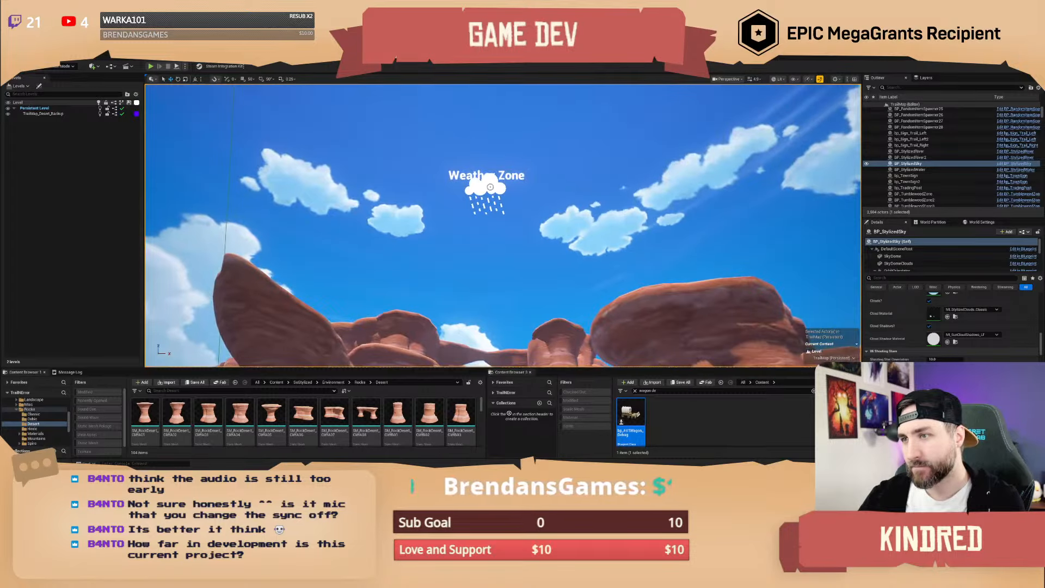
click(487, 188)
scroll(983, 349, up, 2)
scroll(983, 352, up, 5)
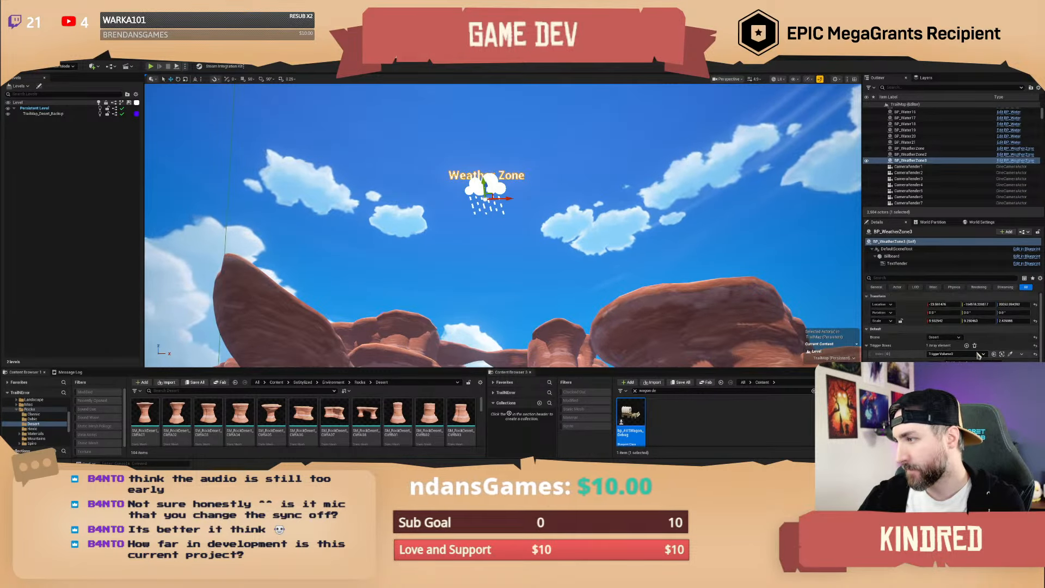
click(981, 355)
scroll(987, 308, up, 3)
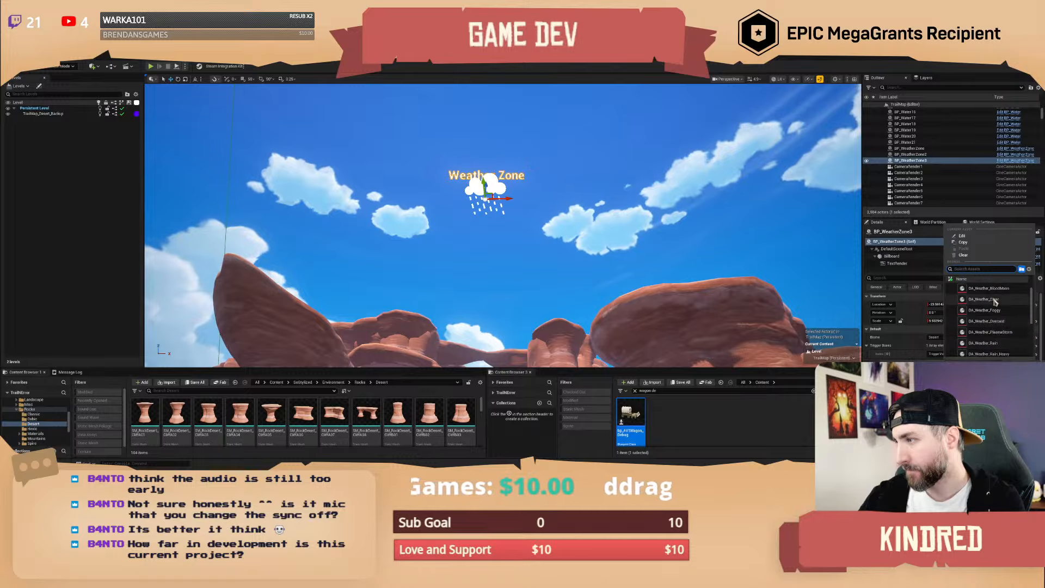
click(995, 300)
Play-test the level from beside the covered wagon, board it, drive it into the river and end the play session.
right_drag(827, 322, 794, 364)
key(w)
scroll(827, 321, down, 4)
key(w)
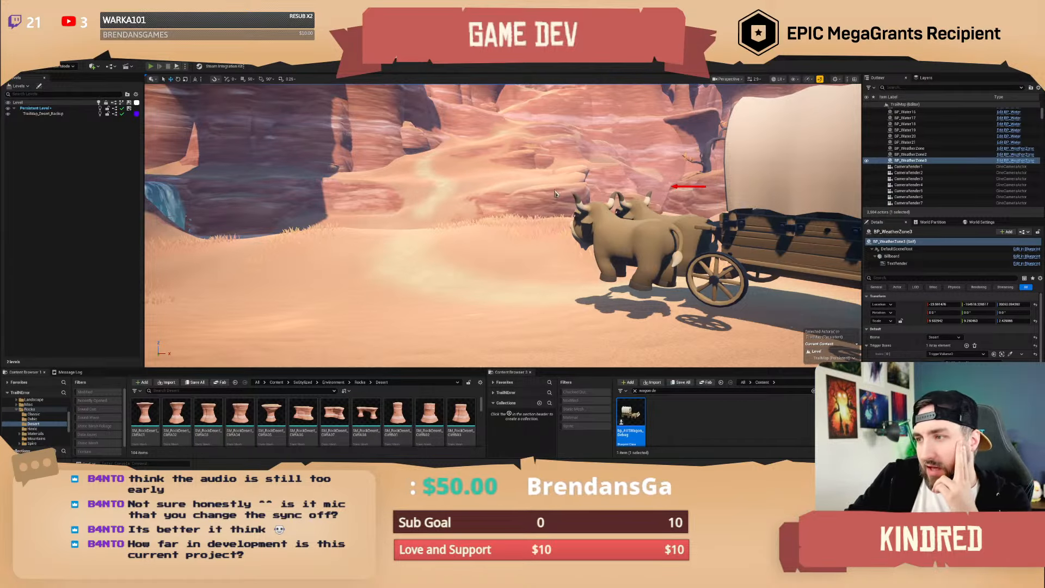
key(alt+p)
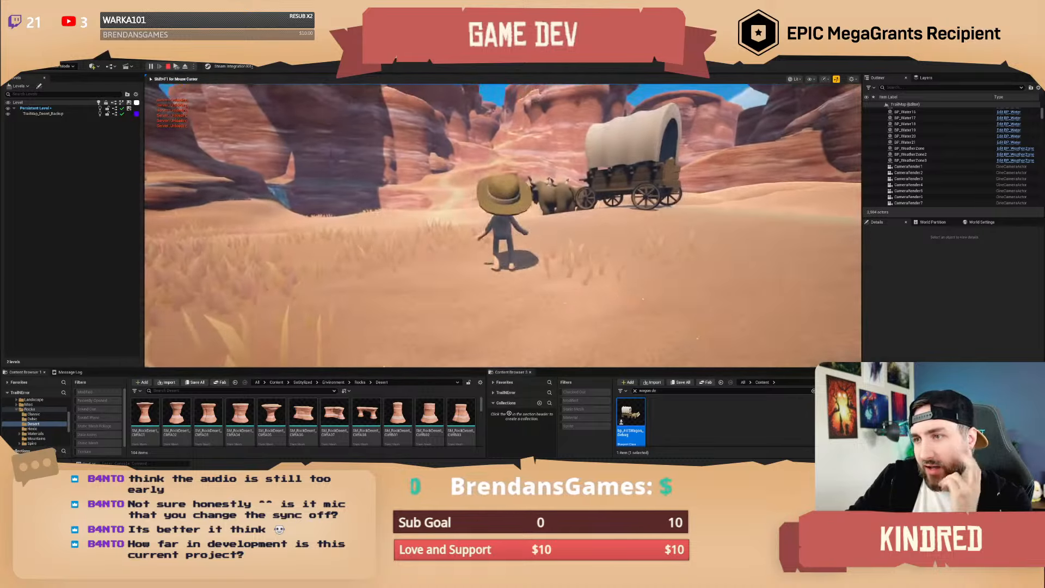
key(w)
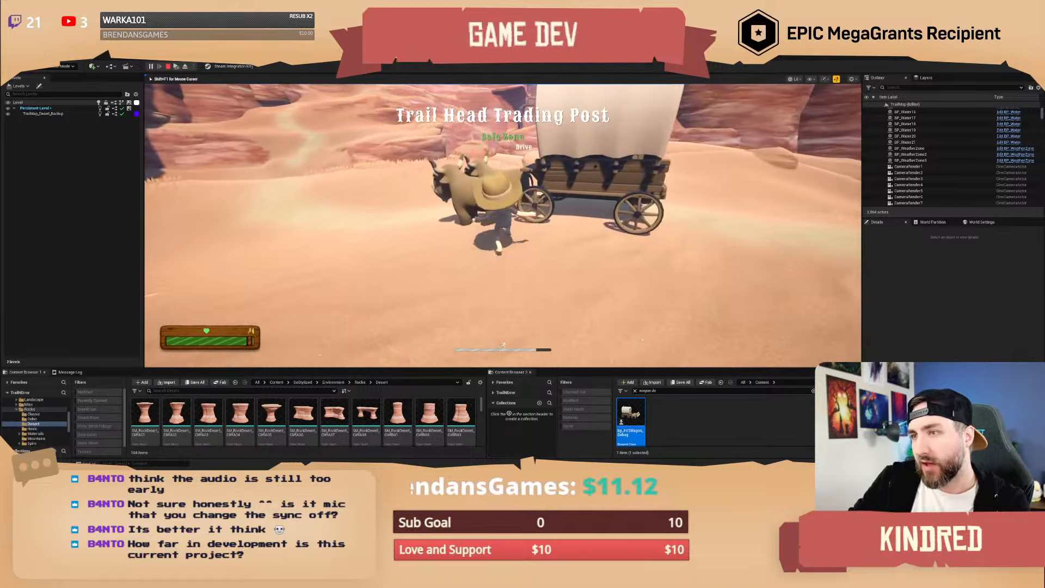
key(e)
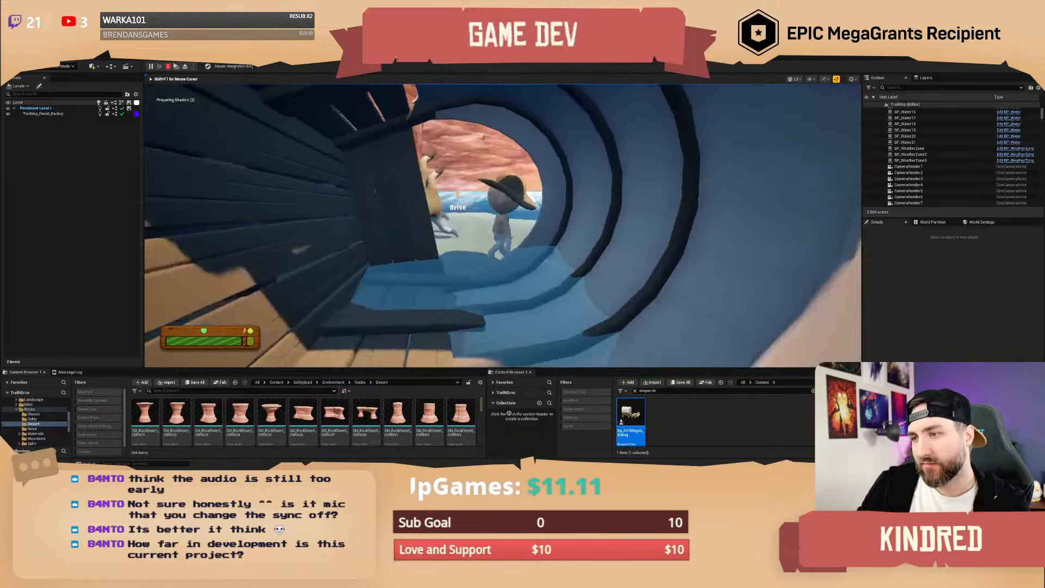
key(s)
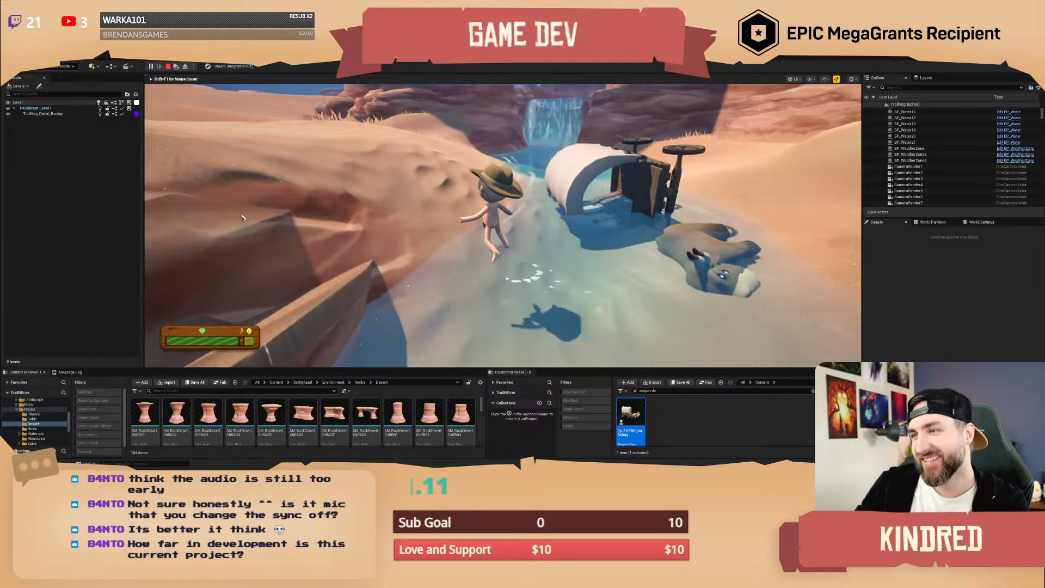
key(Escape)
Play the level again from beside the wagon, board it and drive along the sand trail across the shallow river.
key(w)
scroll(503, 225, up, 1)
right_drag(503, 225, 359, 196)
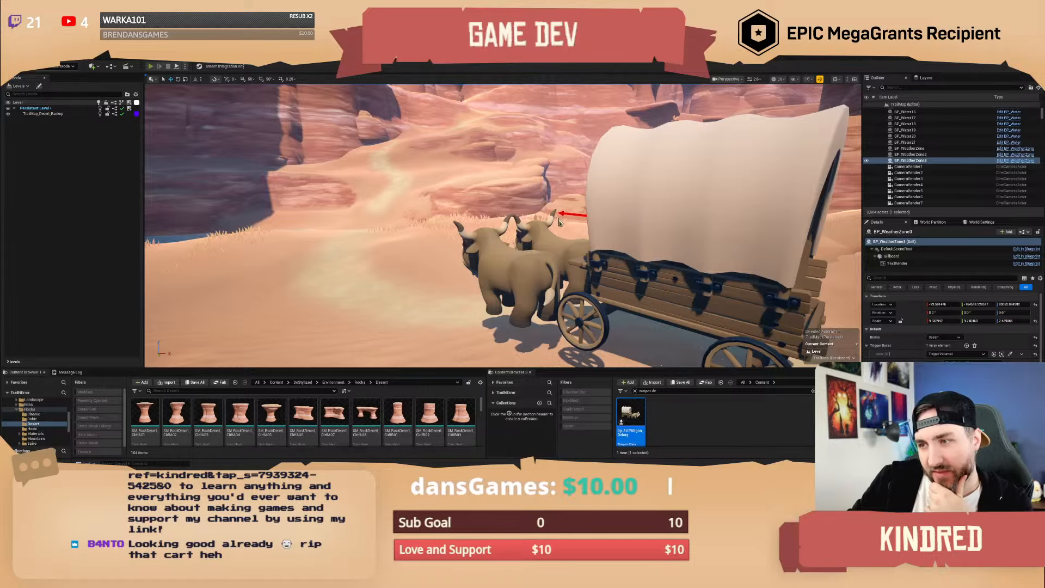
key(alt+p)
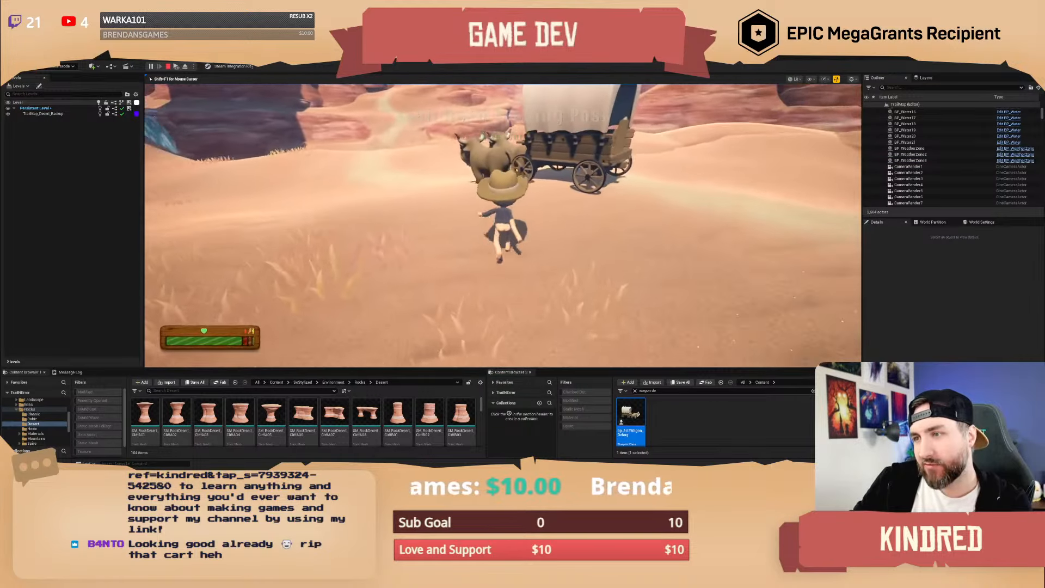
key(w)
key(e)
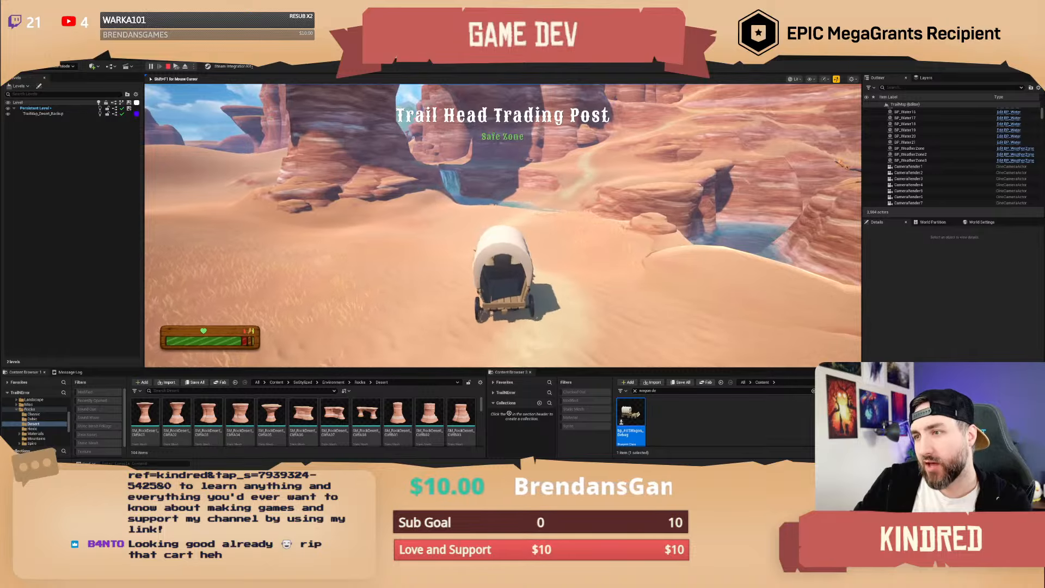
key(w)
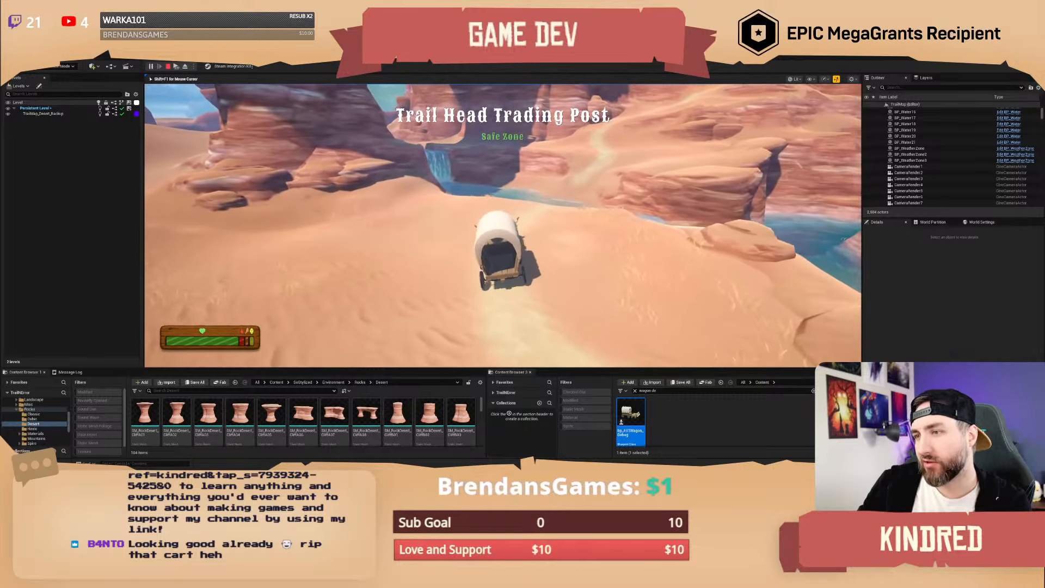
key(w)
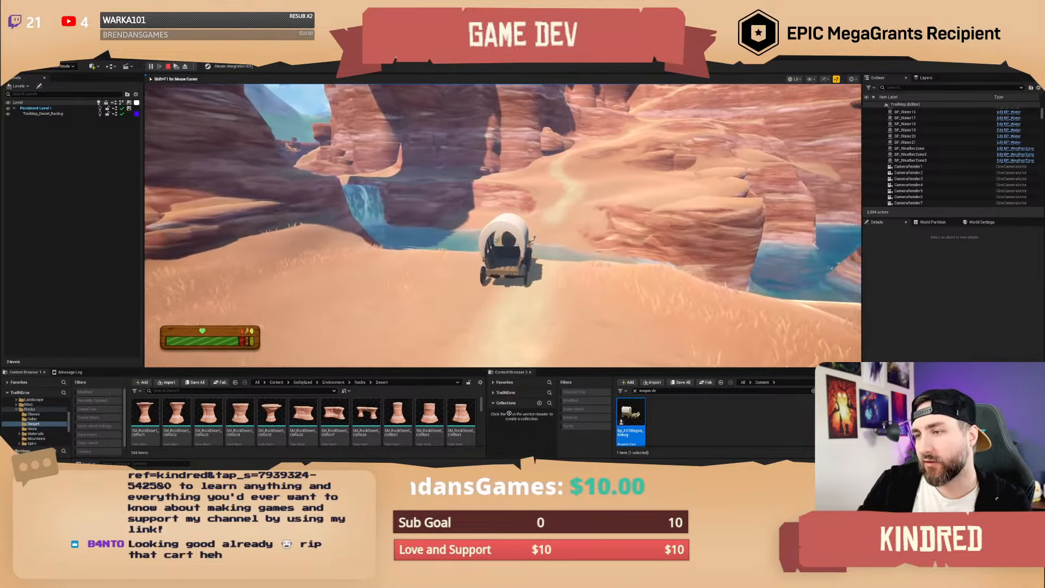
key(w)
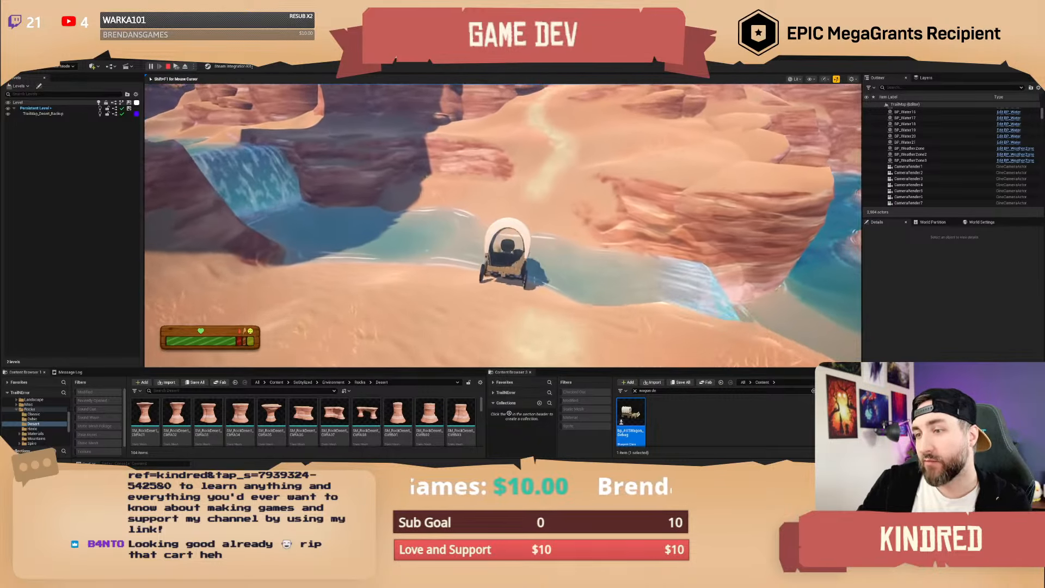
key(w)
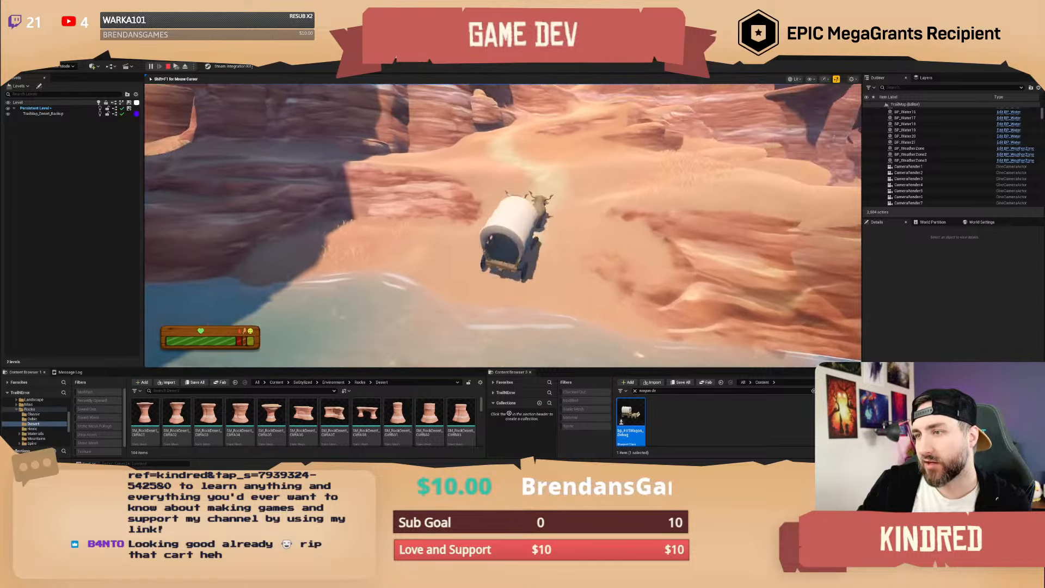
Drive the wagon up the painted trail beyond the river, steering along the slope between the red cliffs.
key(w)
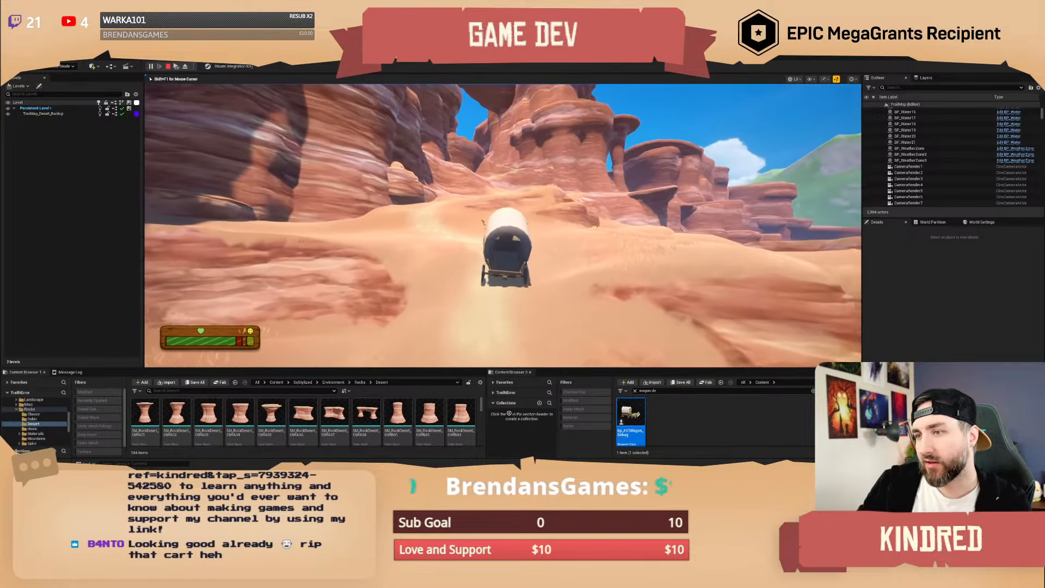
key(w)
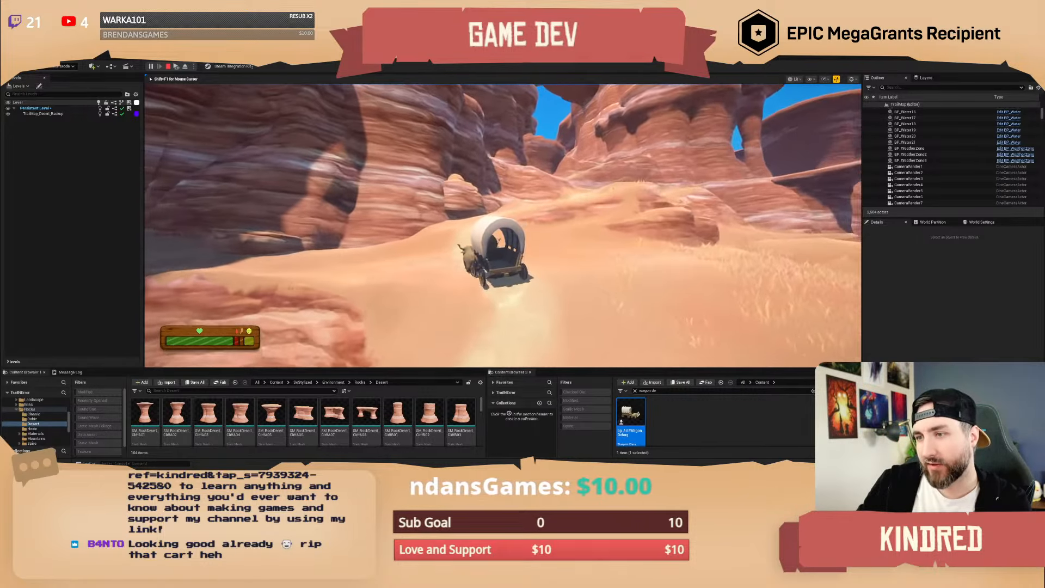
key(w)
key(w)
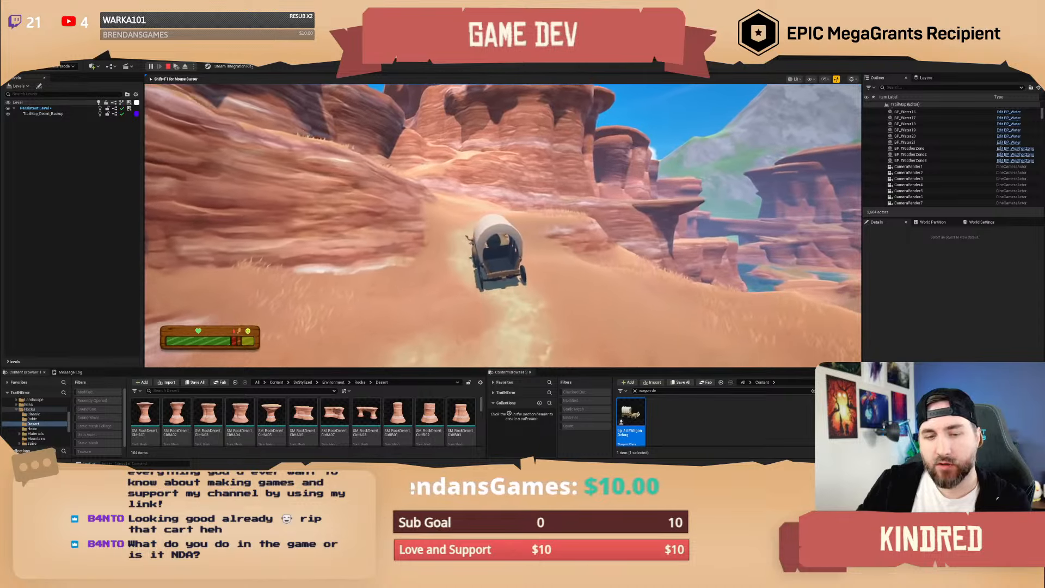
key(w)
key(d)
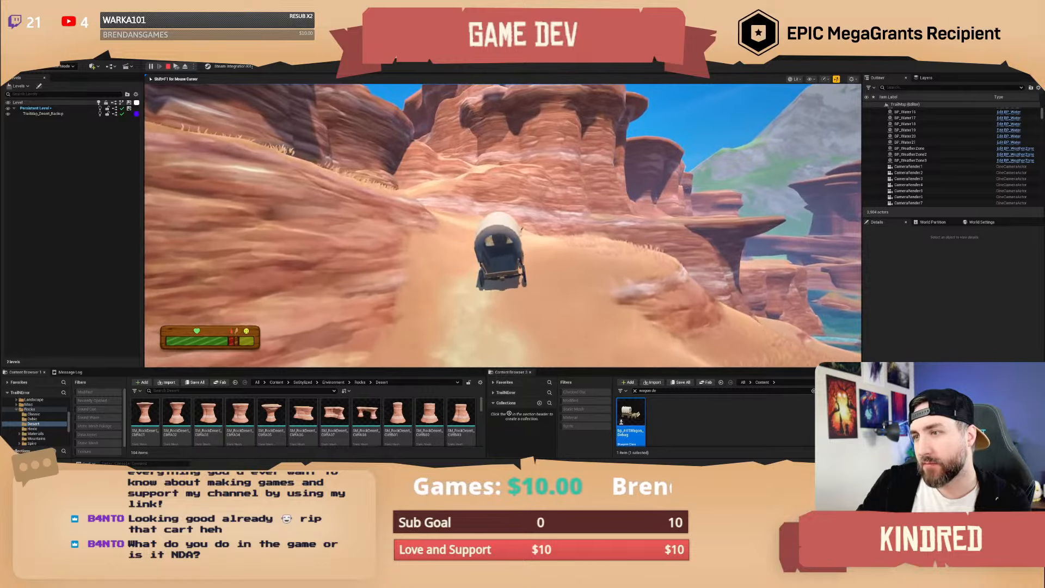
key(w)
key(a)
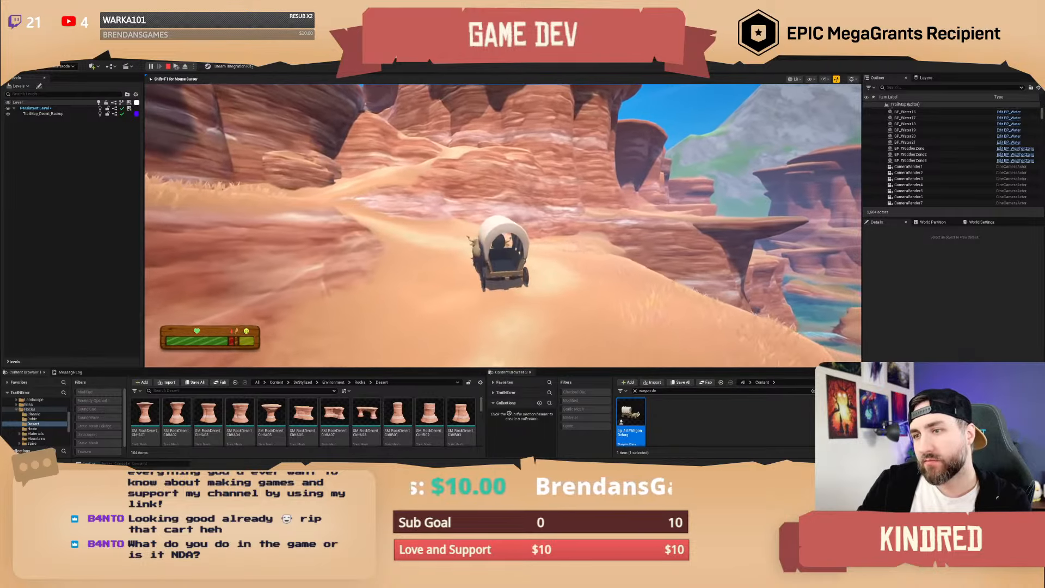
key(w)
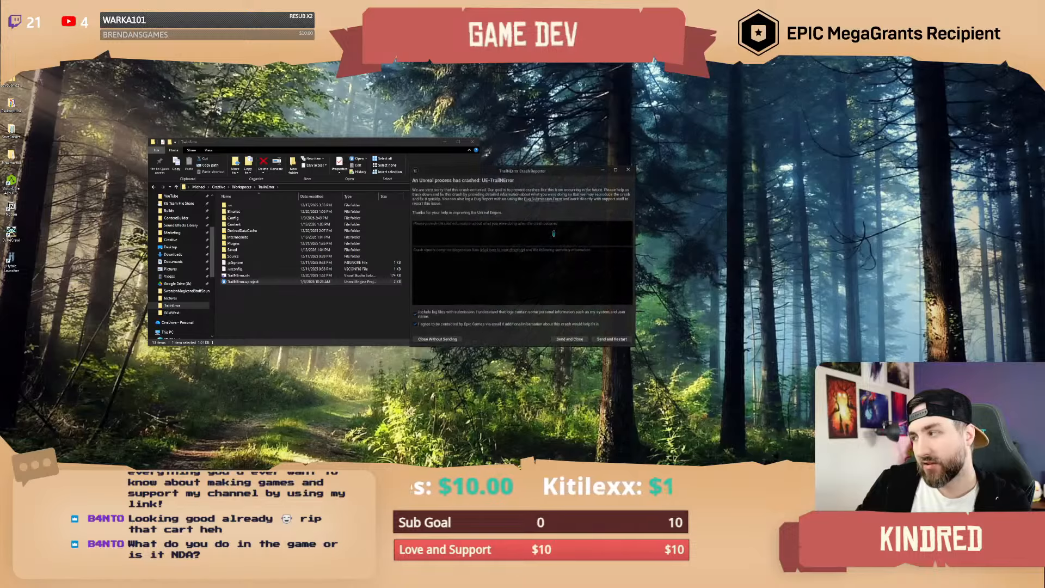
Set the crash reporter beside the project folder window and highlight the exception and first call-stack lines for reading.
drag(563, 176, 664, 162)
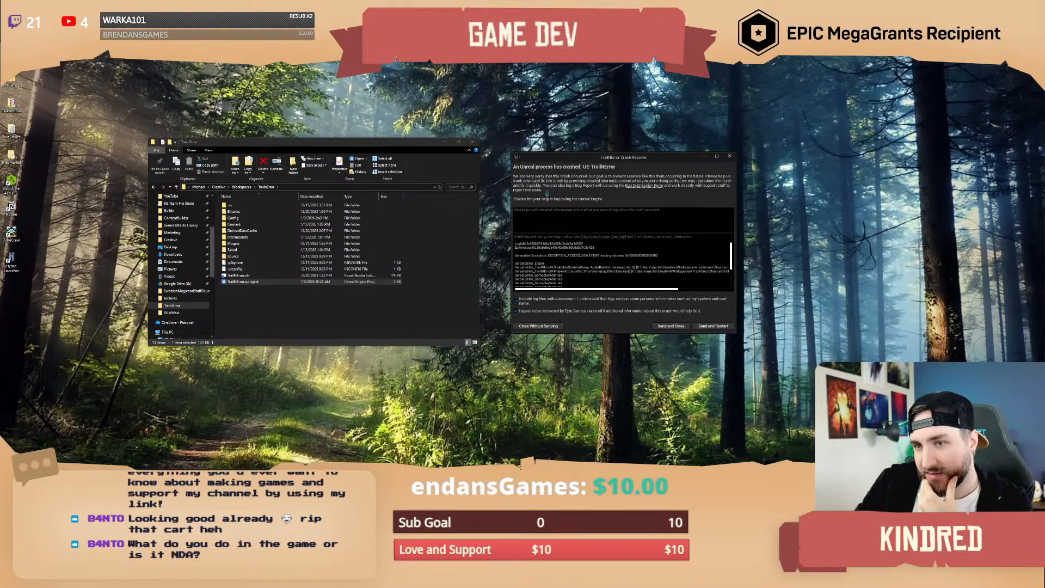
drag(423, 142, 397, 120)
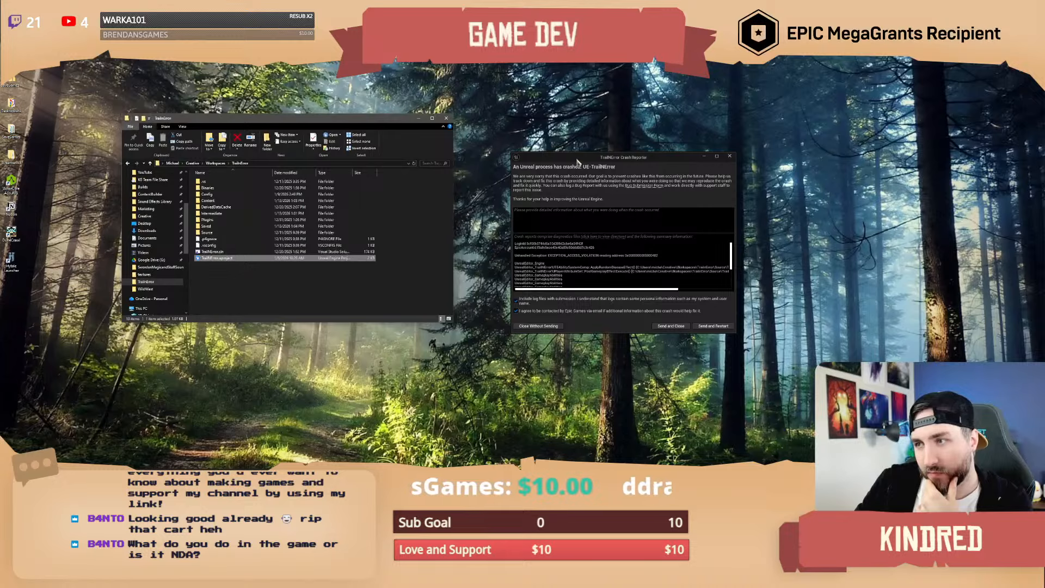
drag(579, 162, 528, 131)
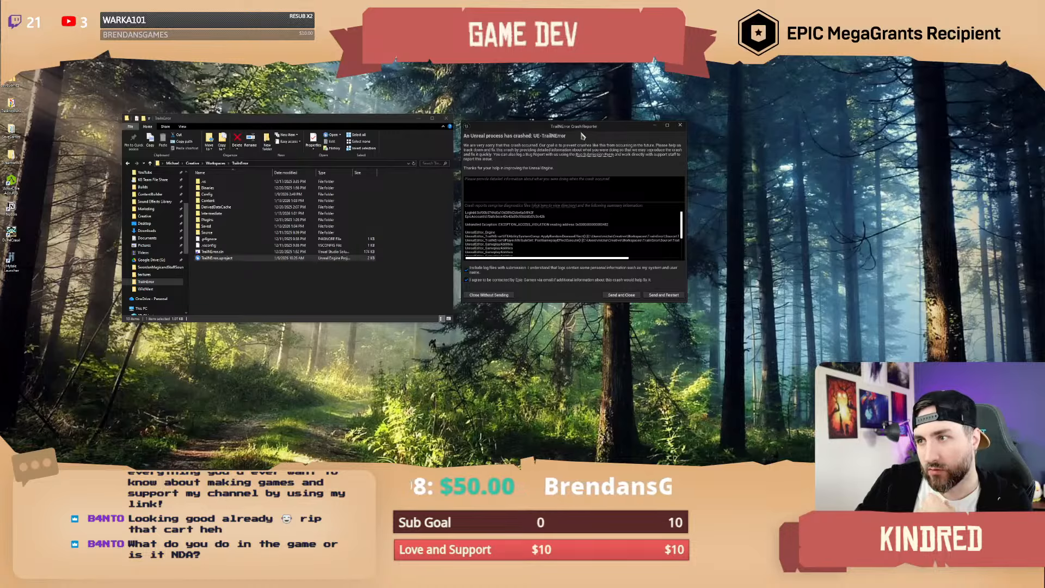
drag(578, 130, 574, 129)
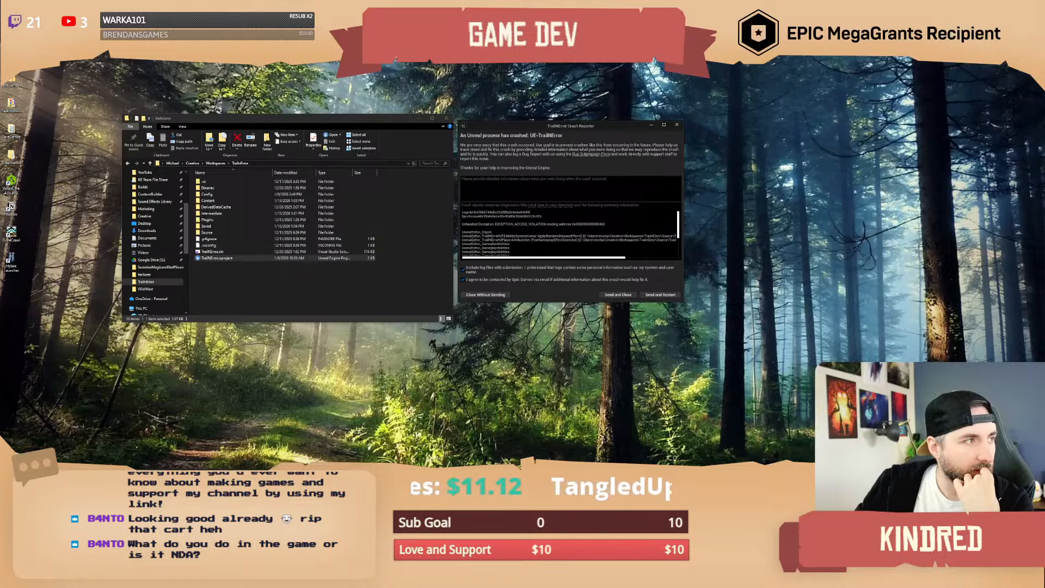
drag(462, 224, 525, 243)
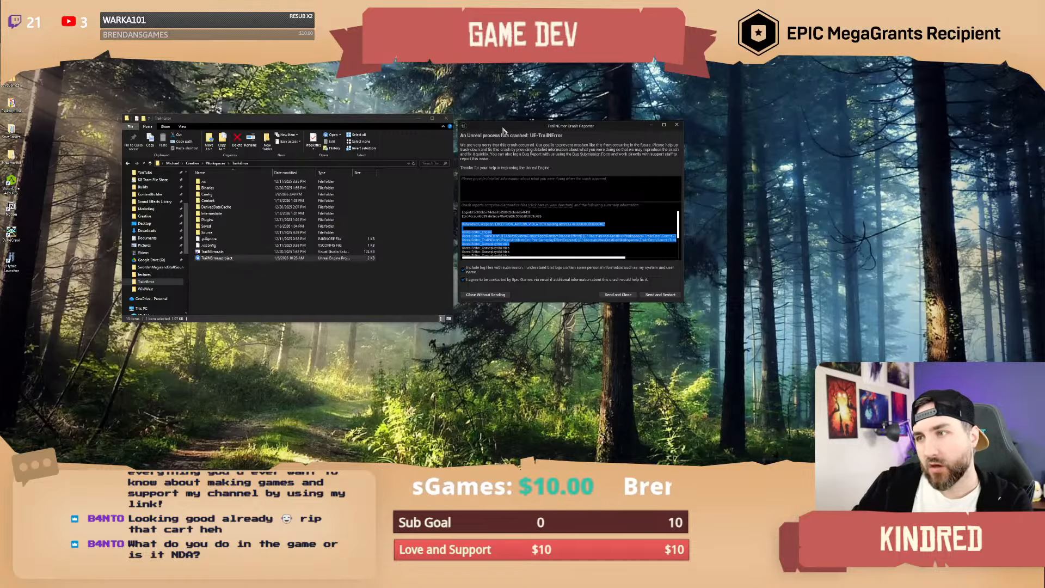
drag(503, 129, 532, 128)
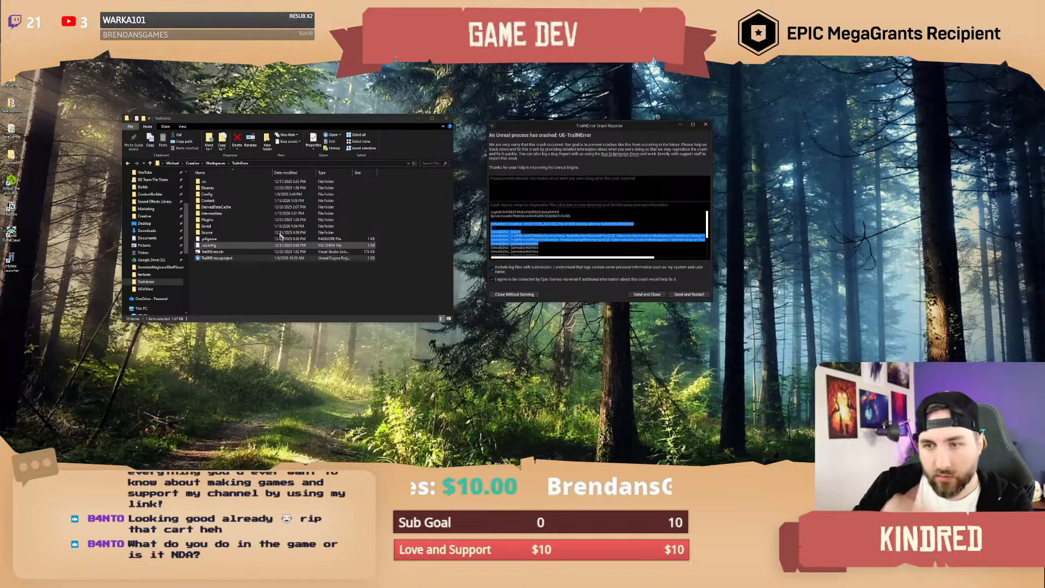
Open the most recent crash report folder inside the project's Saved/Crashes directory.
double_click(216, 226)
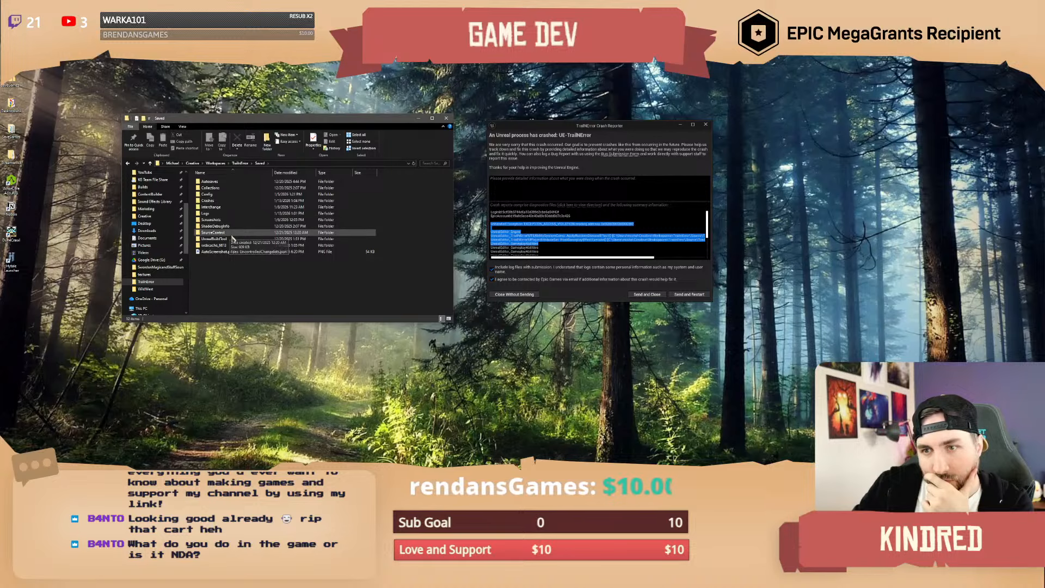
click(224, 202)
double_click(225, 201)
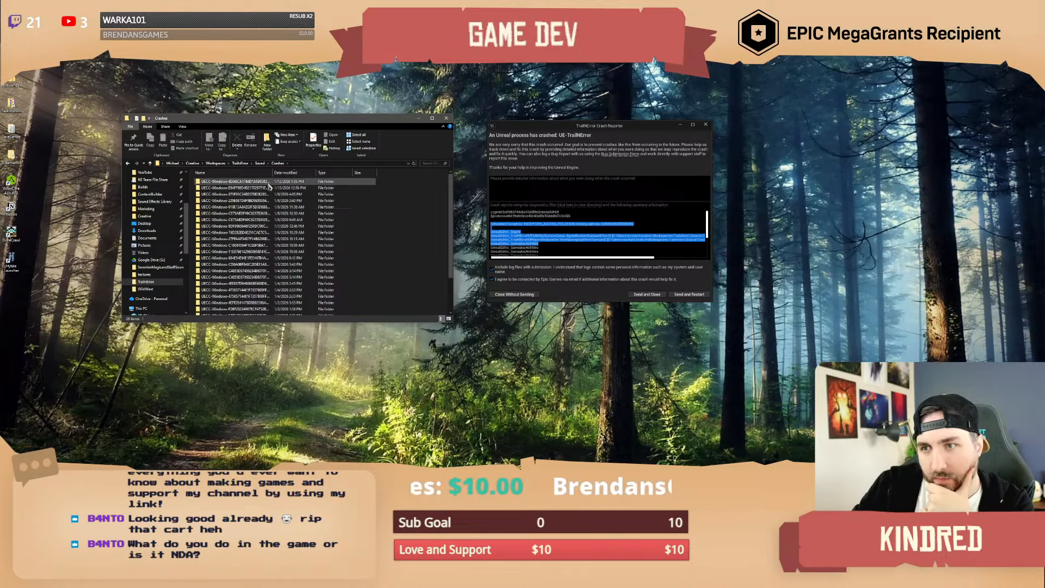
double_click(262, 182)
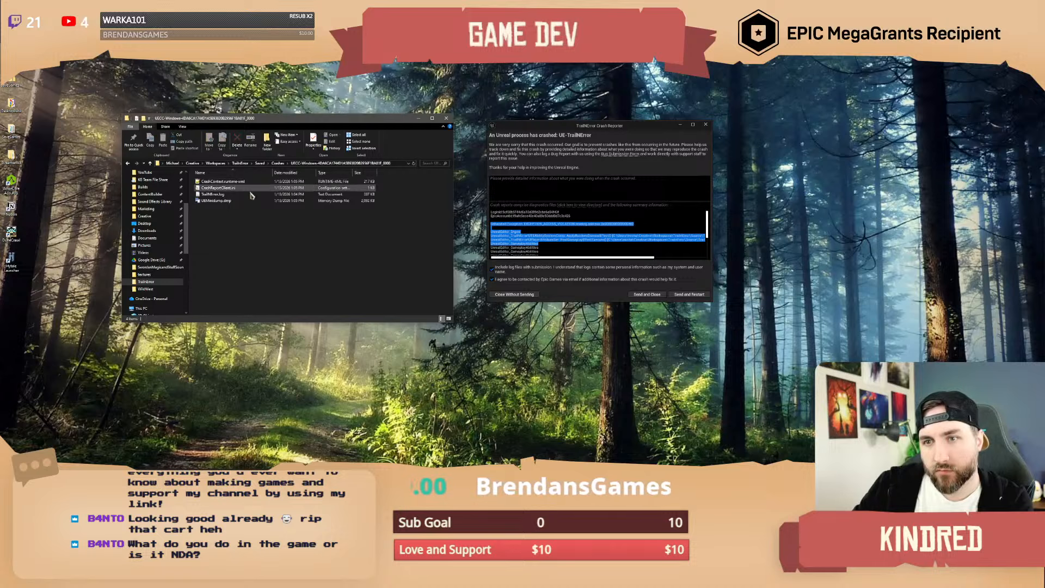
Compress all four files in the crash report folder into one zip archive with 7-Zip, keeping the suggested folder-based name.
drag(241, 219, 217, 183)
right_click(217, 182)
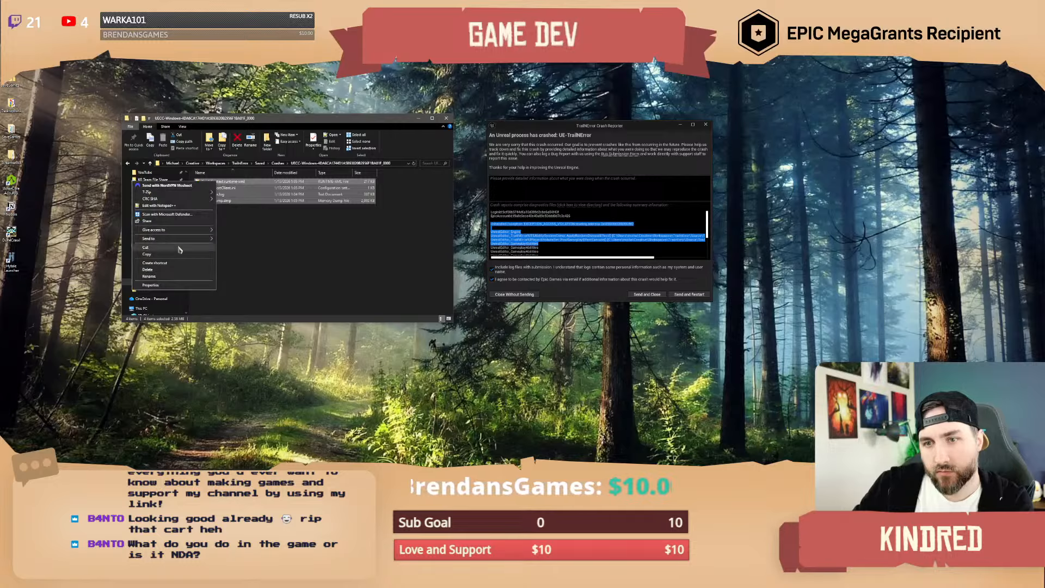
mouse_move(182, 194)
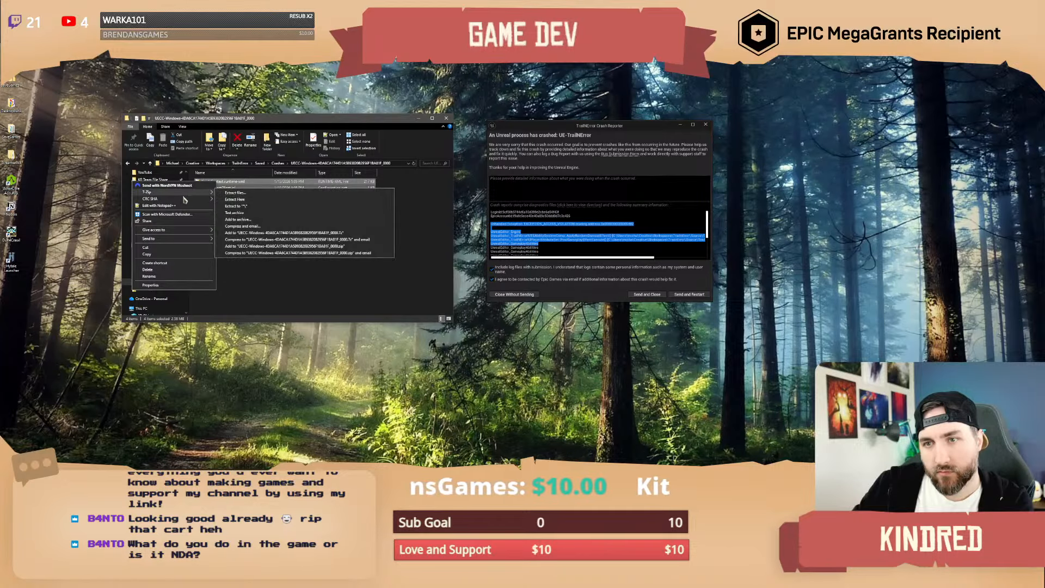
click(272, 246)
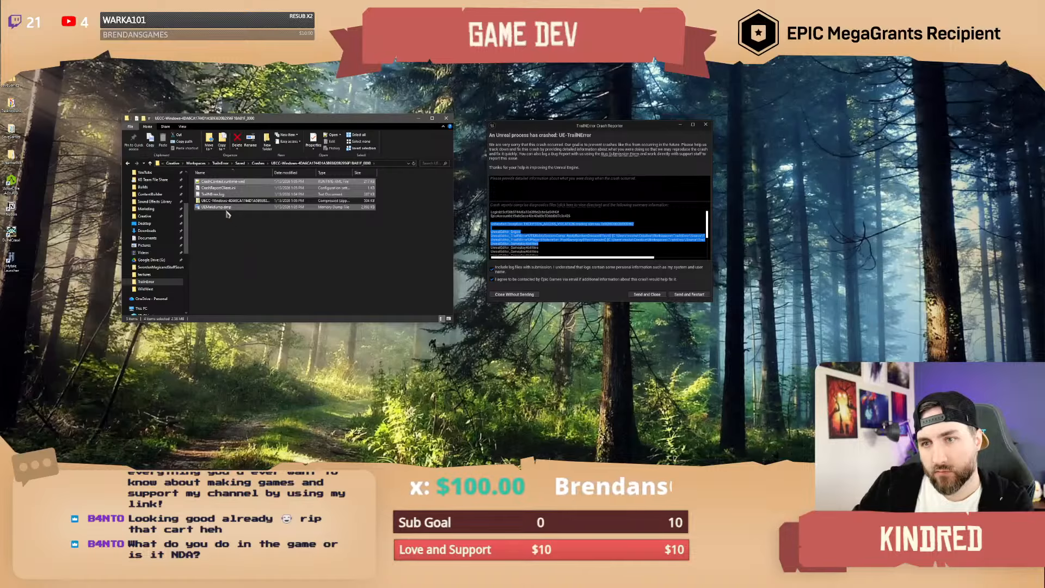
Rename the new zip archive as Crash_1-13.
key(F2)
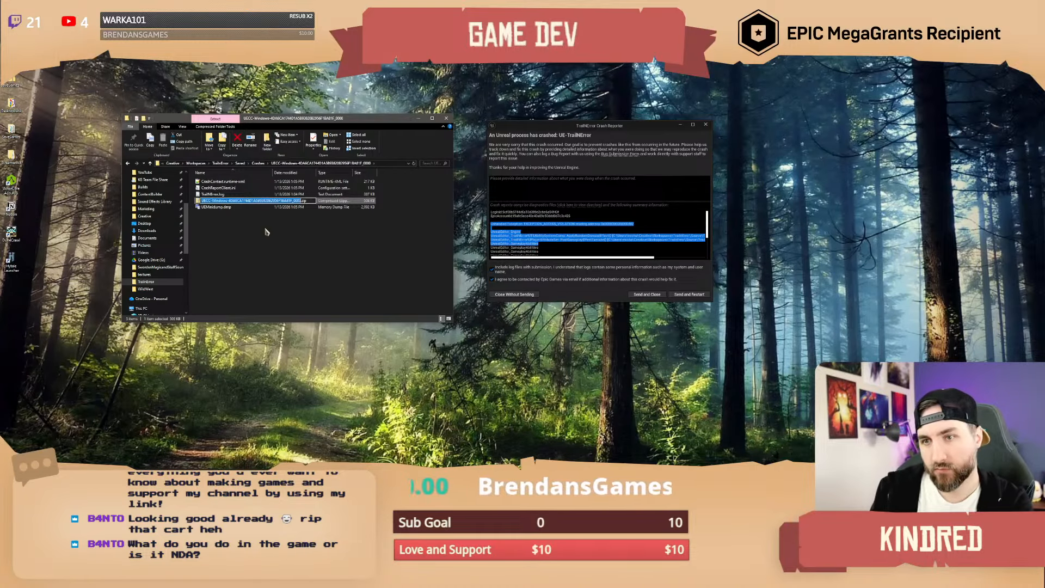
text(Crash)
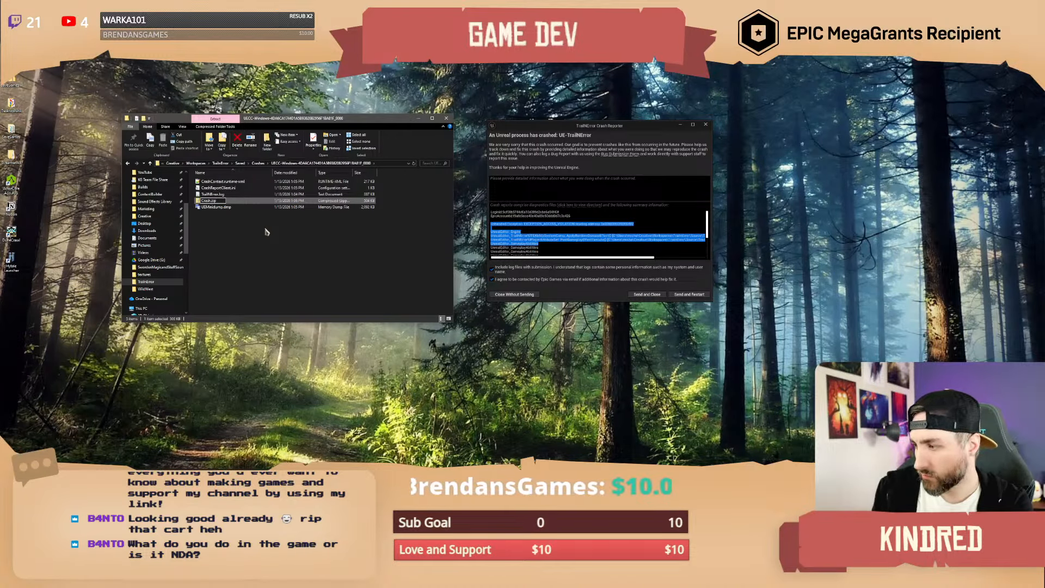
text(_1)
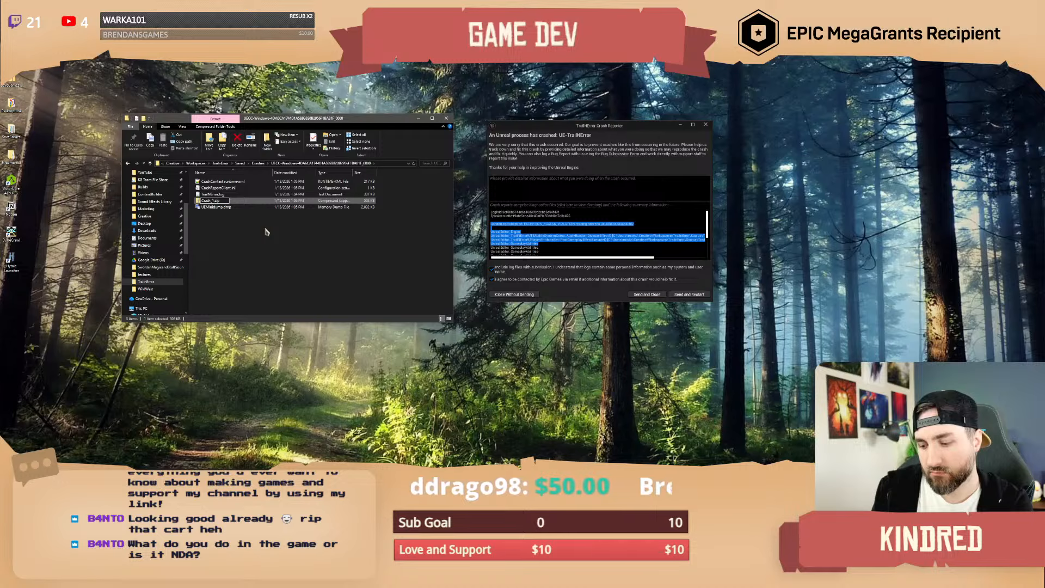
text(-13)
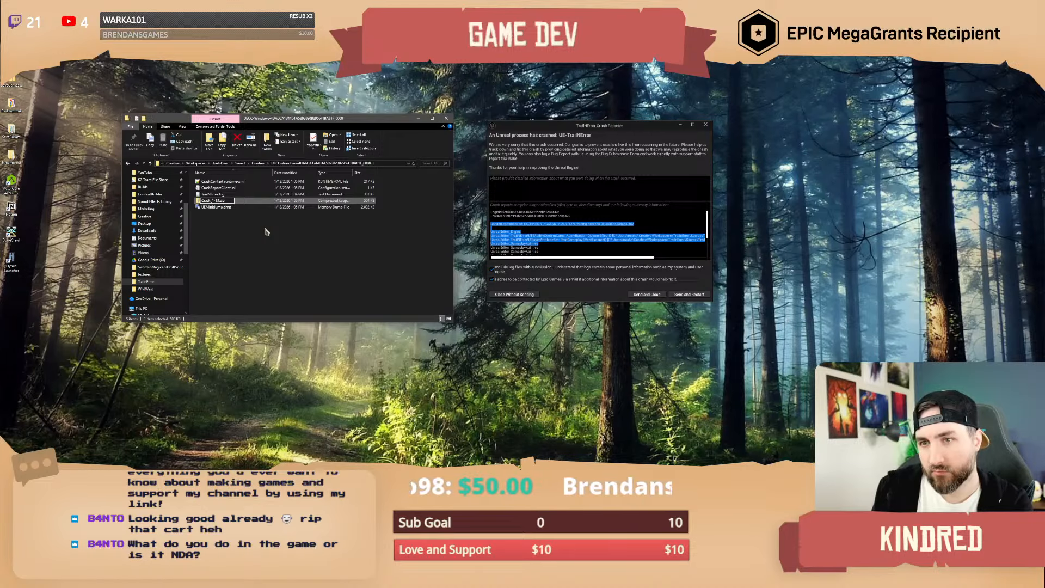
key(Return)
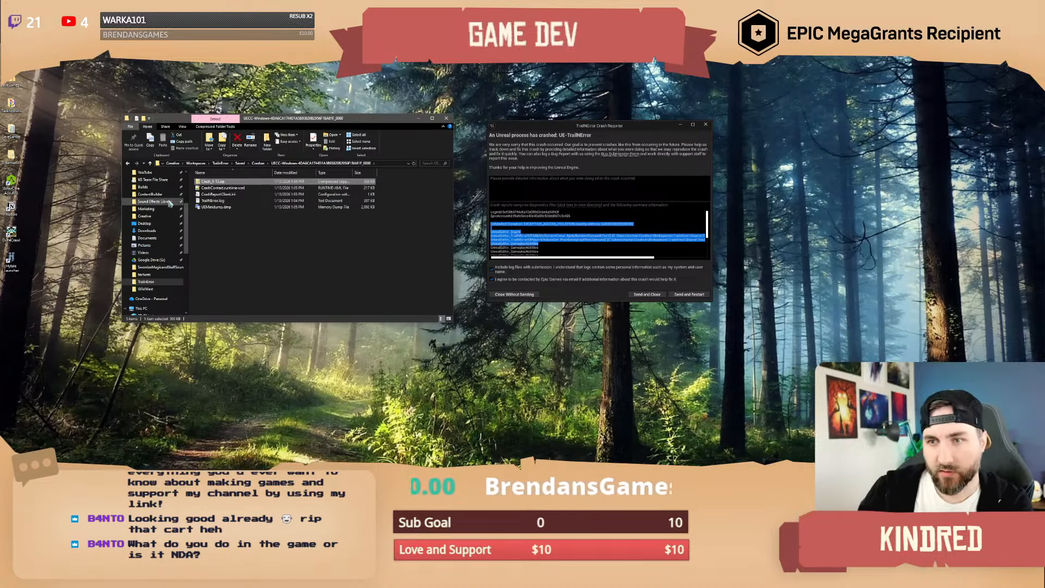
Drop the Crash_1-13 zip archive outside its folder window, and submit the crash report with an editor restart.
drag(212, 182, 20, 203)
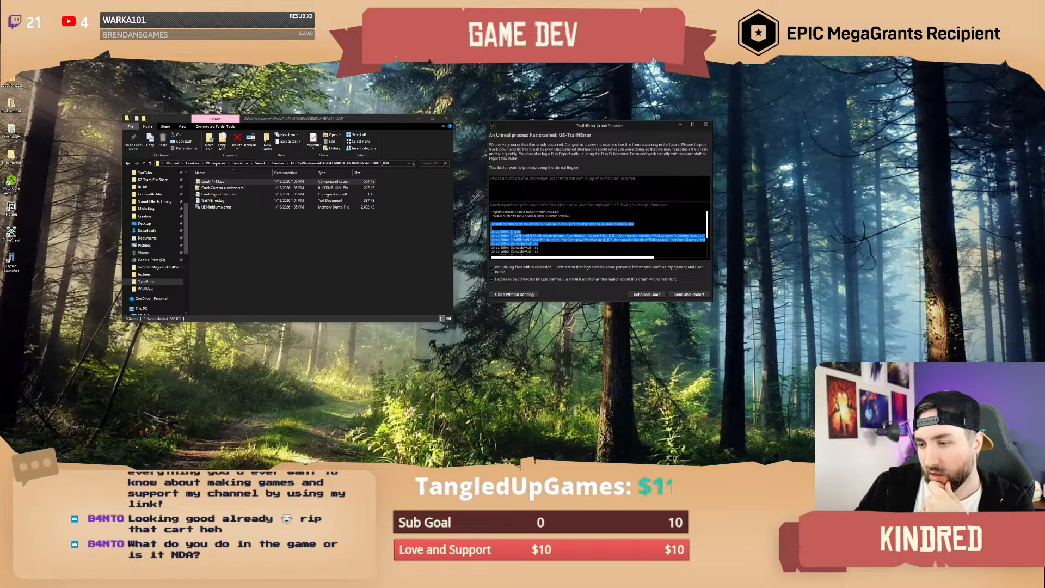
click(689, 294)
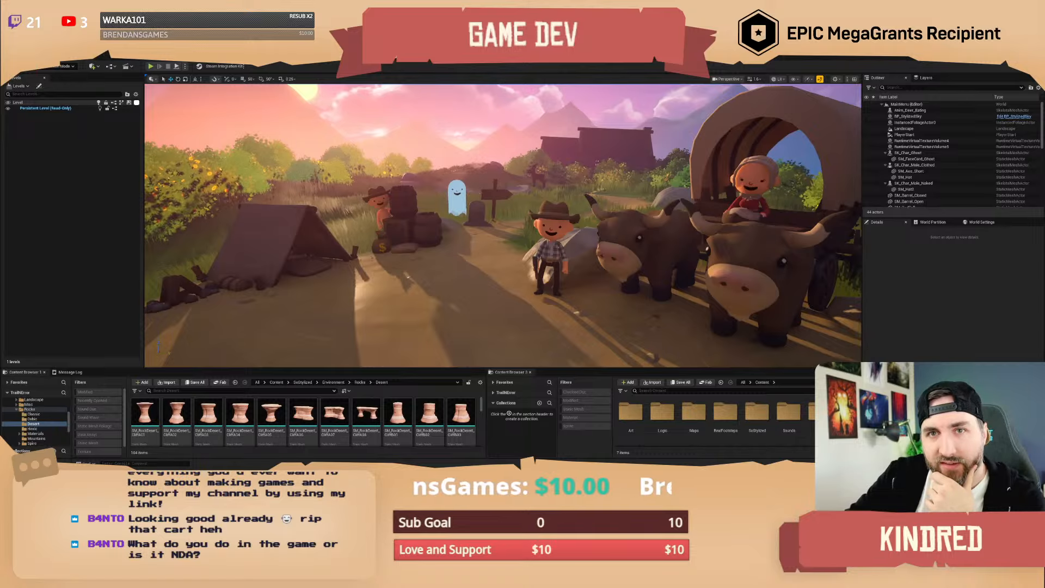
Search the project content for "player bp" and open the bp_Player blueprint.
click(23, 46)
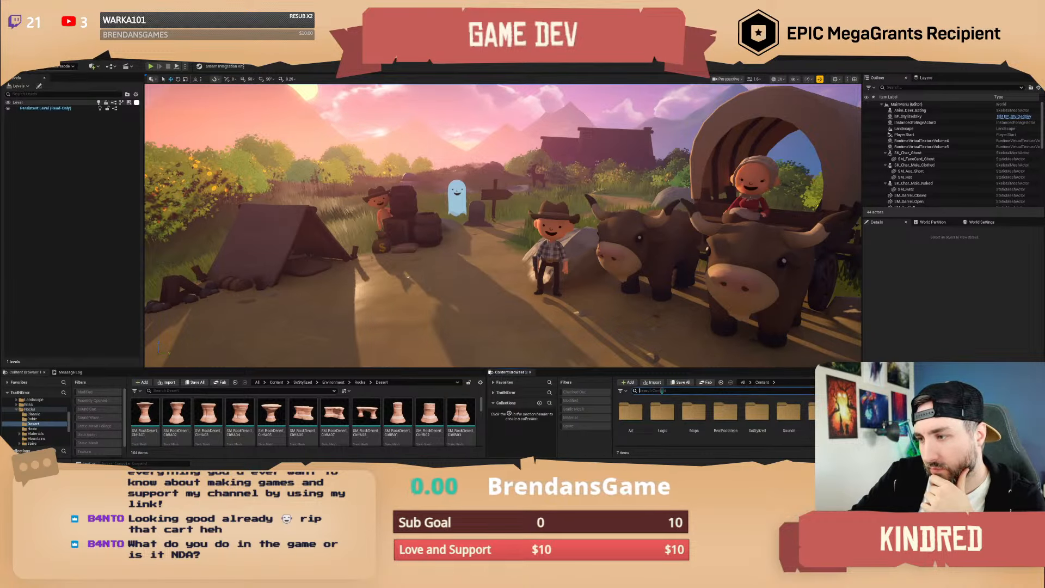
click(661, 391)
text(player bp)
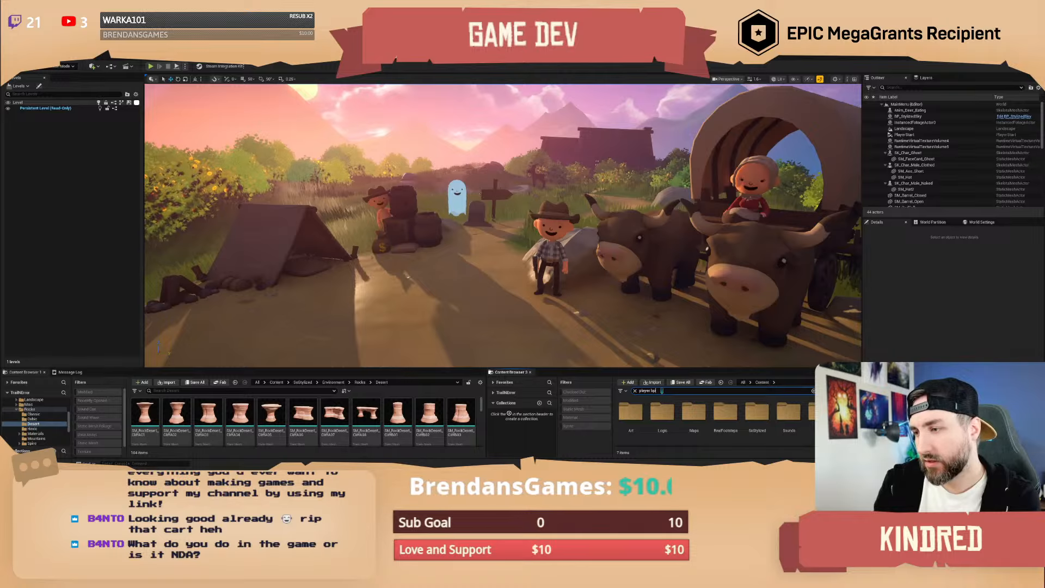
double_click(727, 415)
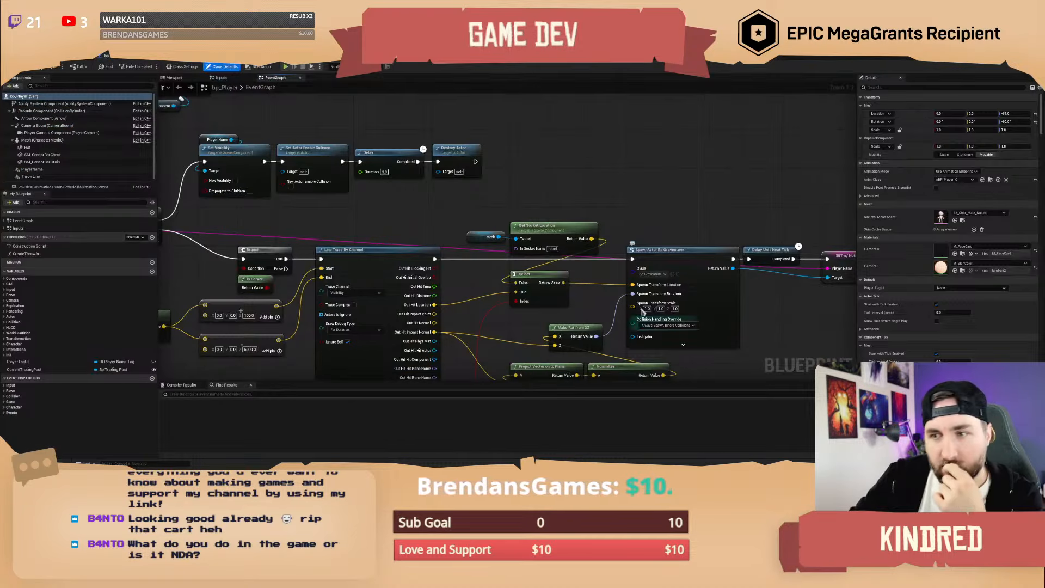
Examine bp_Player's event graph and the Ability System Component's default abilities, default effects and class effect classes.
right_drag(416, 219, 459, 200)
scroll(467, 193, down, 1)
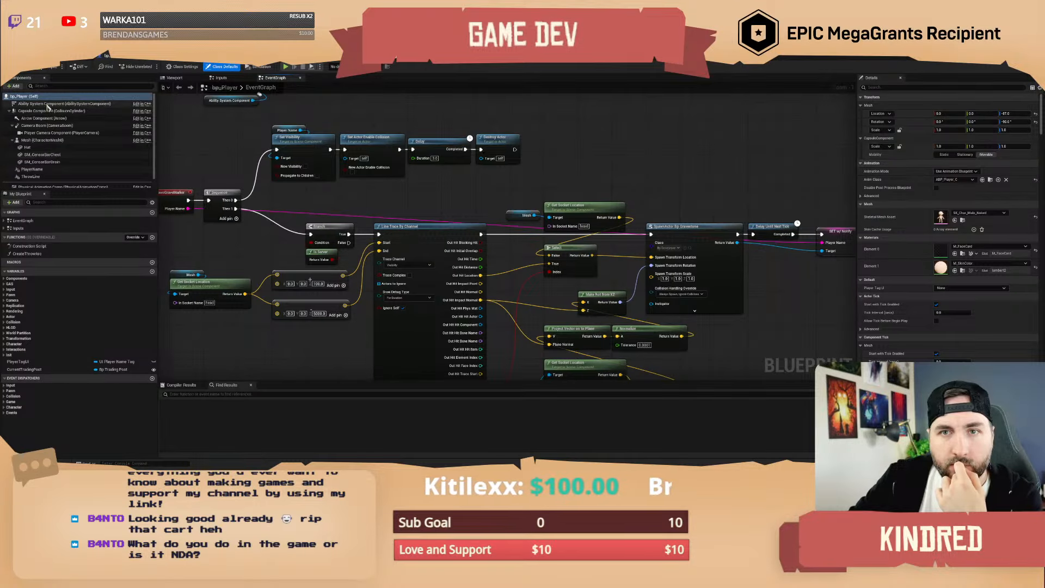
click(65, 104)
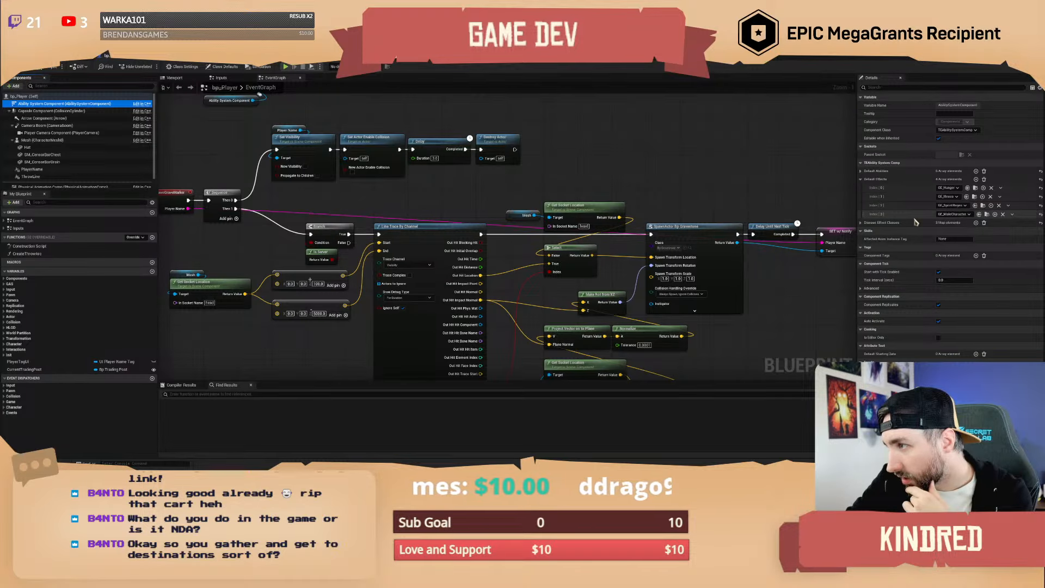
click(862, 171)
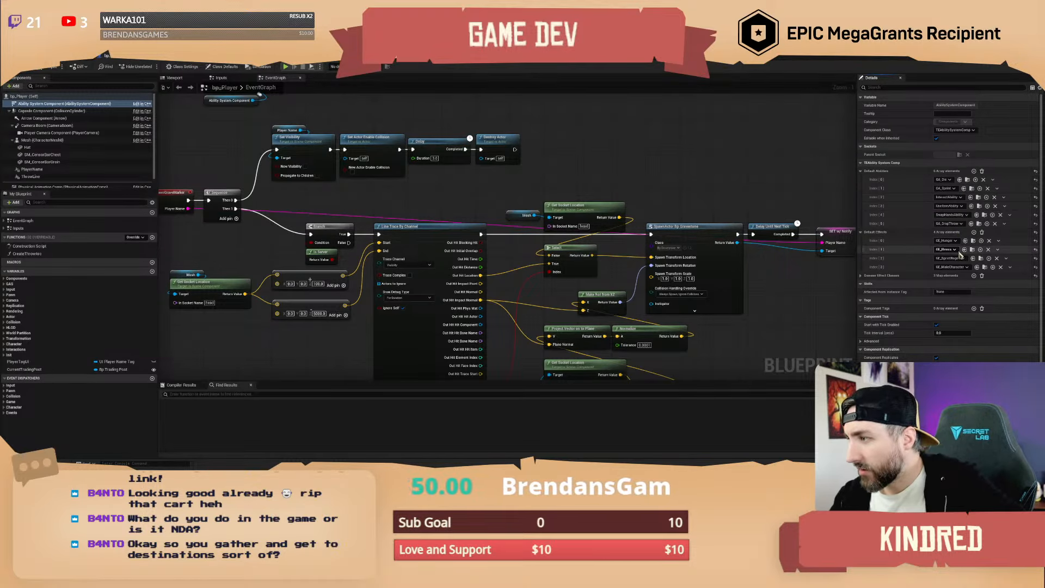
click(862, 277)
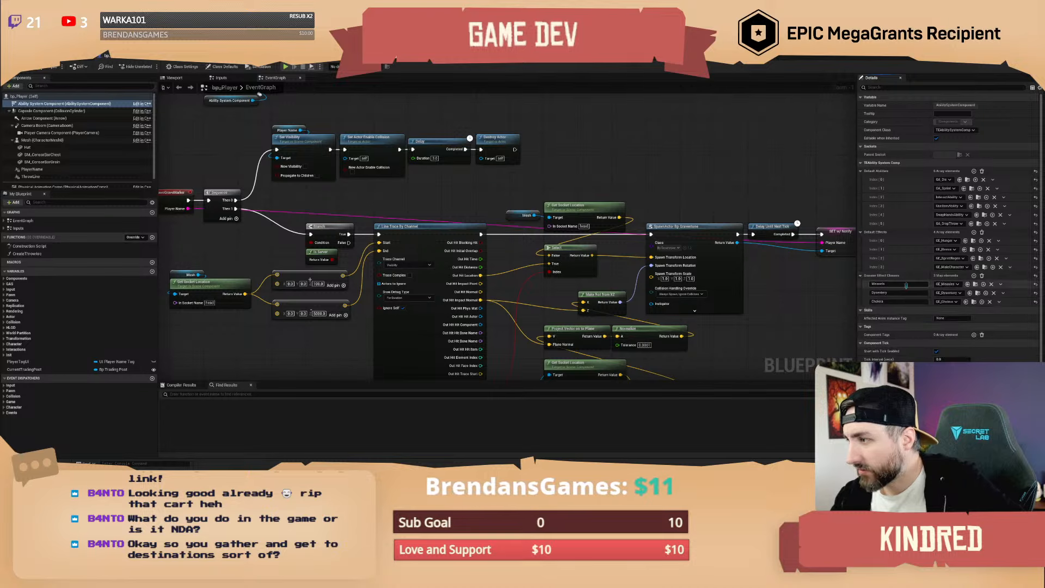
scroll(893, 283, down, 1)
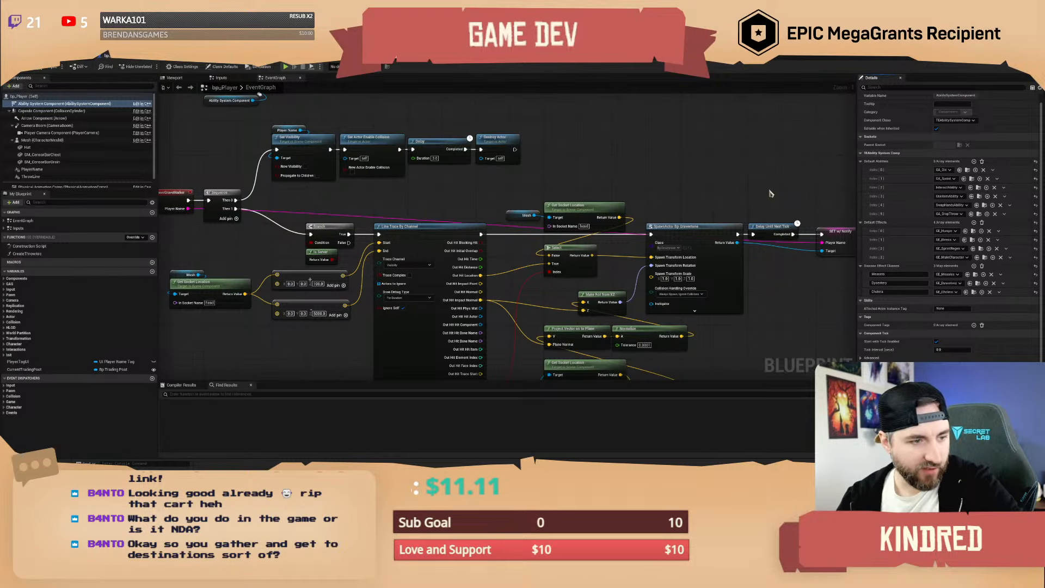
right_drag(642, 177, 610, 158)
scroll(580, 168, down, 1)
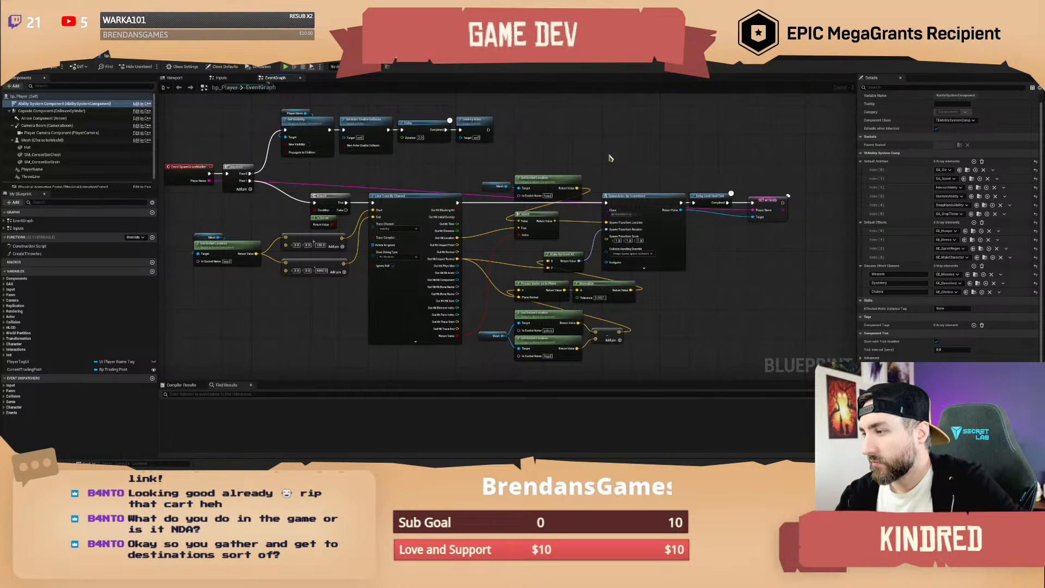
right_drag(597, 147, 615, 149)
Return to the level editor and open the recent level TrailMap.
click(64, 56)
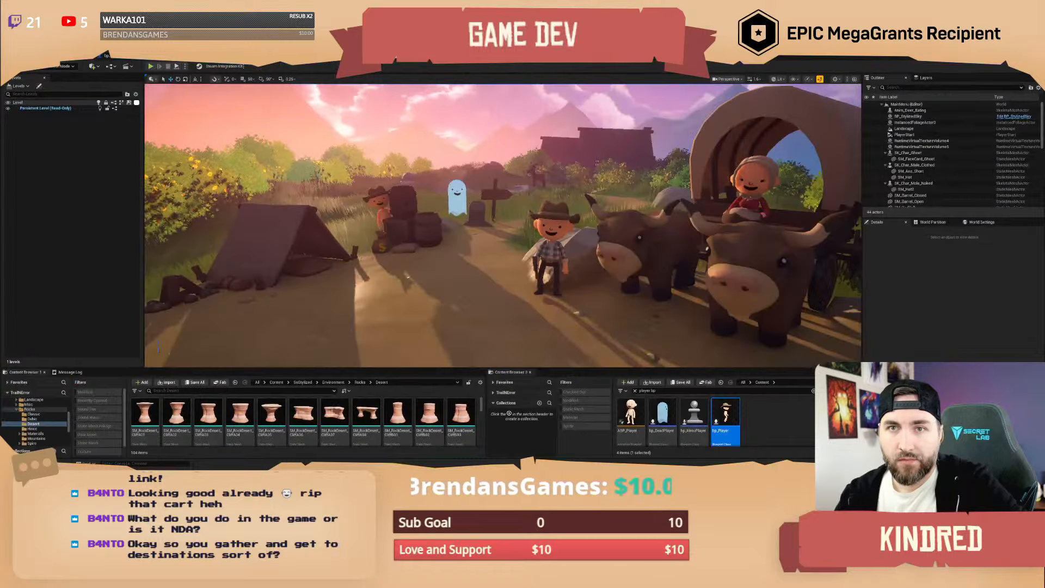
click(22, 48)
mouse_move(97, 91)
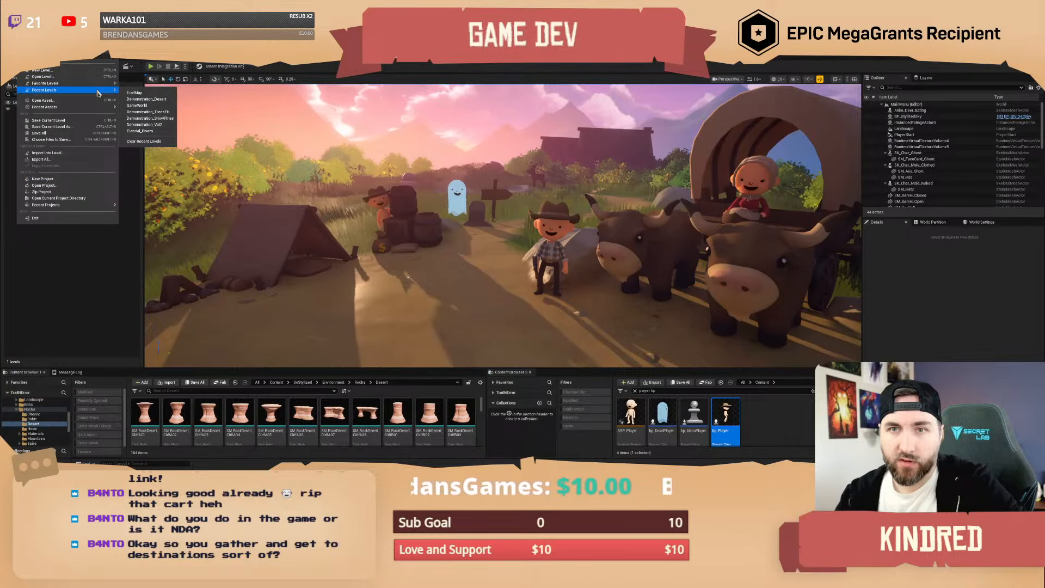
click(143, 93)
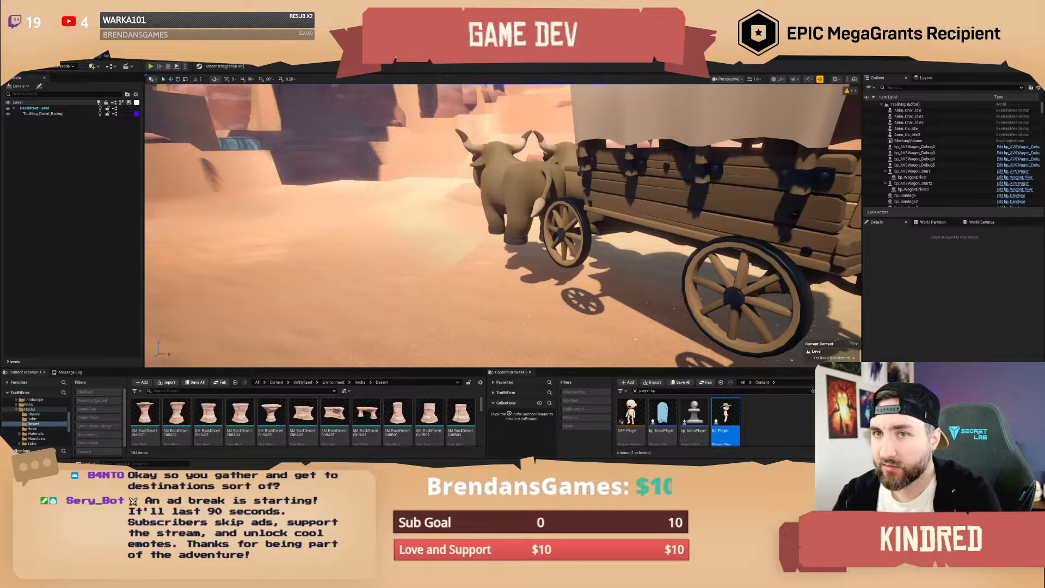
Survey the map from the desert wagon to the walled log-cabin settlement in the forest region.
right_click(589, 188)
key(Escape)
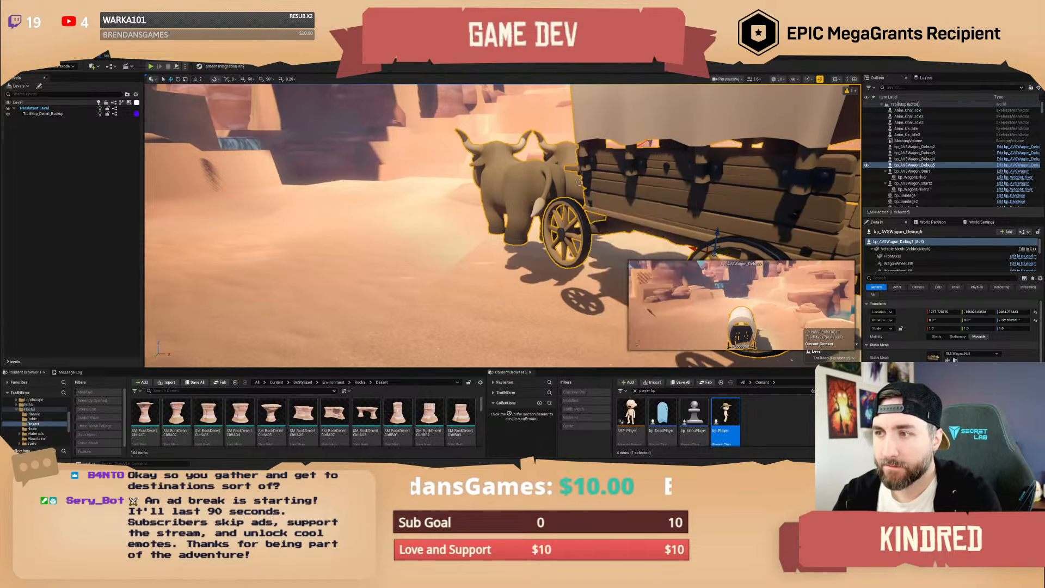
scroll(580, 182, down, 3)
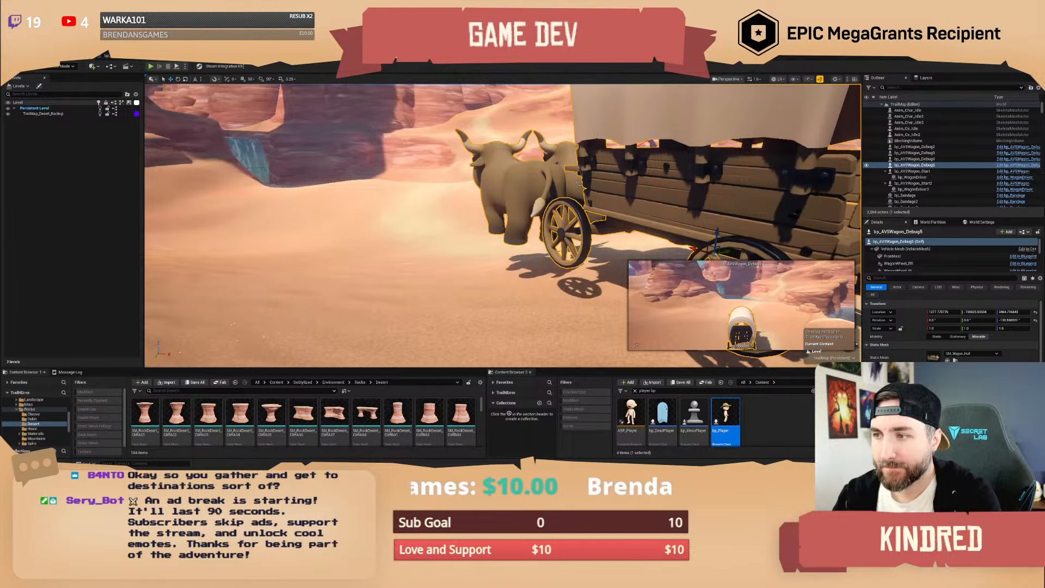
right_drag(579, 183, 839, 168)
key(Escape)
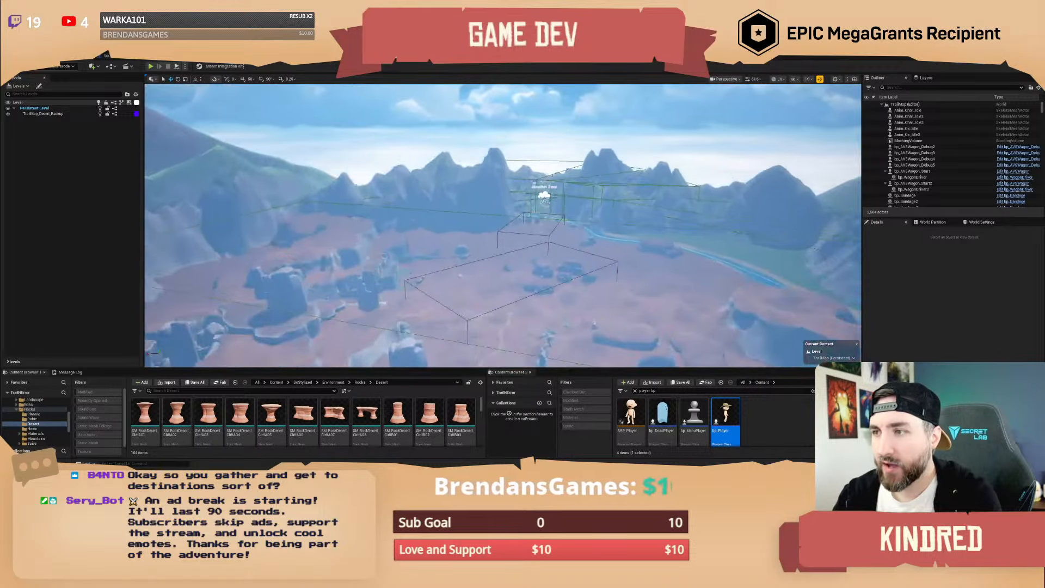
key(w)
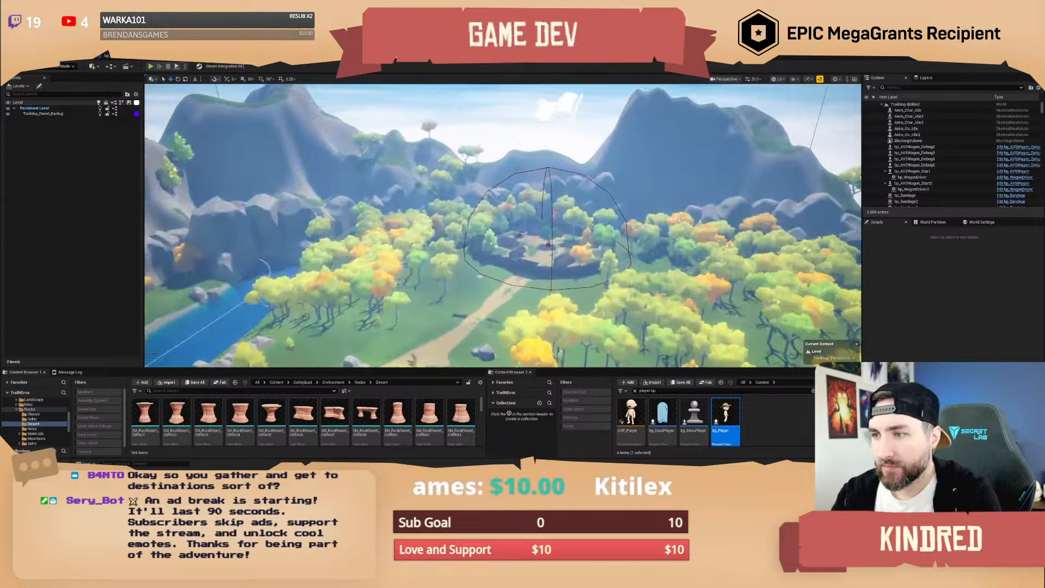
key(w)
scroll(503, 226, down, 5)
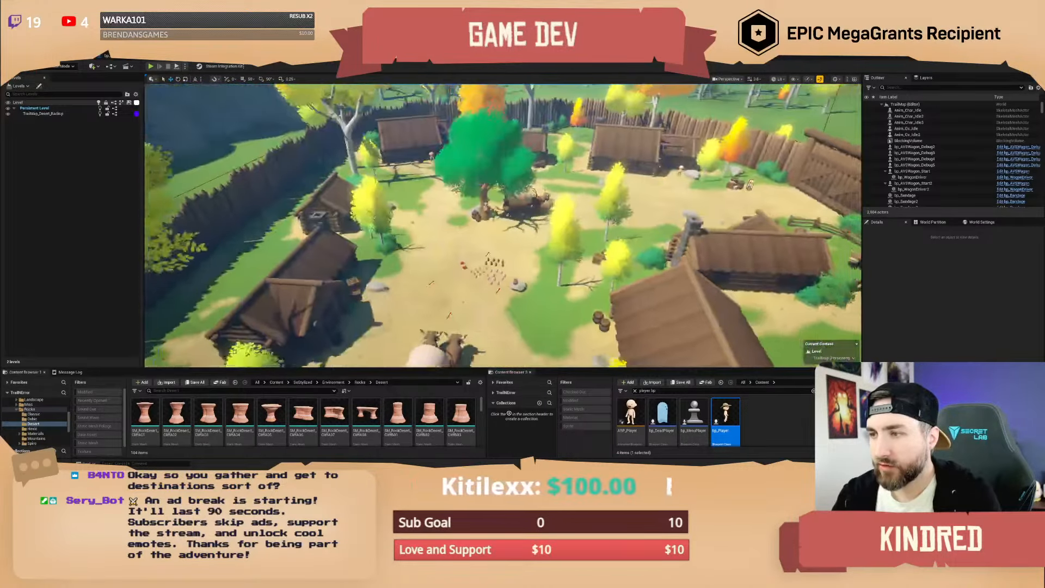
key(w)
scroll(503, 226, down, 3)
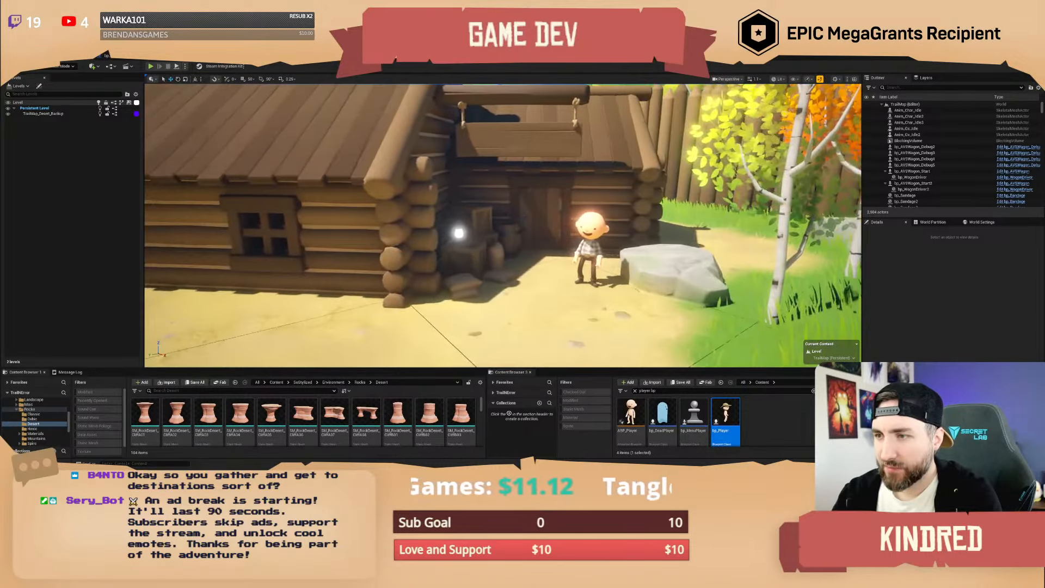
Inspect the settlement's characters and cabins, and the supply items and money bag laid out on the ground.
right_drag(705, 226, 699, 226)
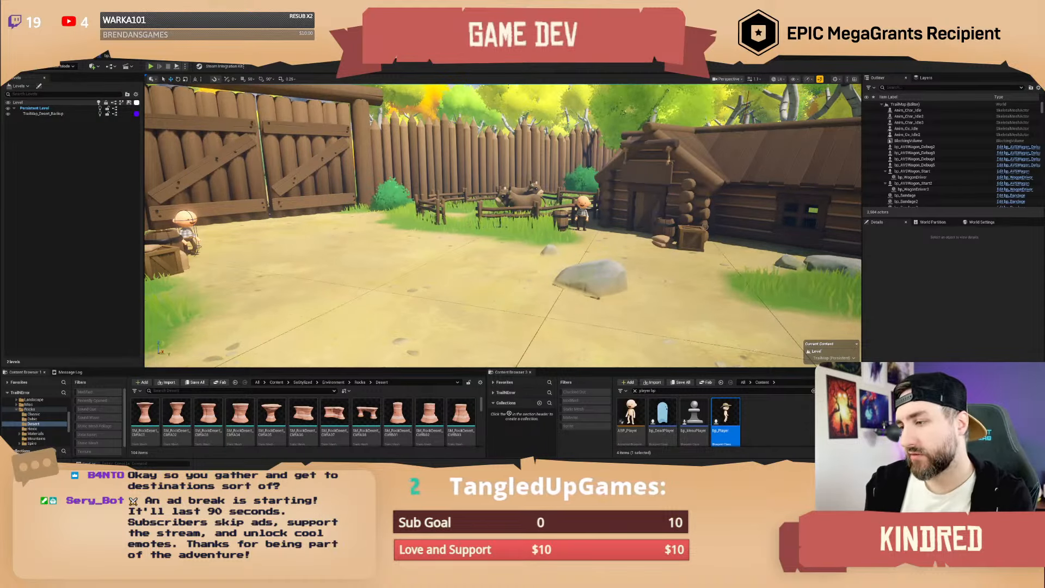
right_drag(703, 227, 893, 229)
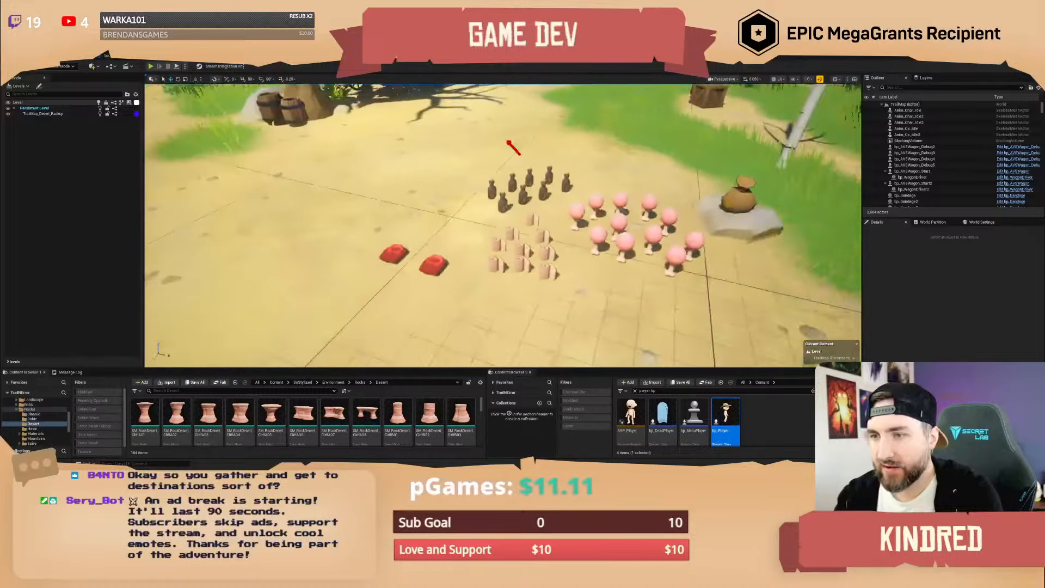
right_drag(703, 226, 729, 220)
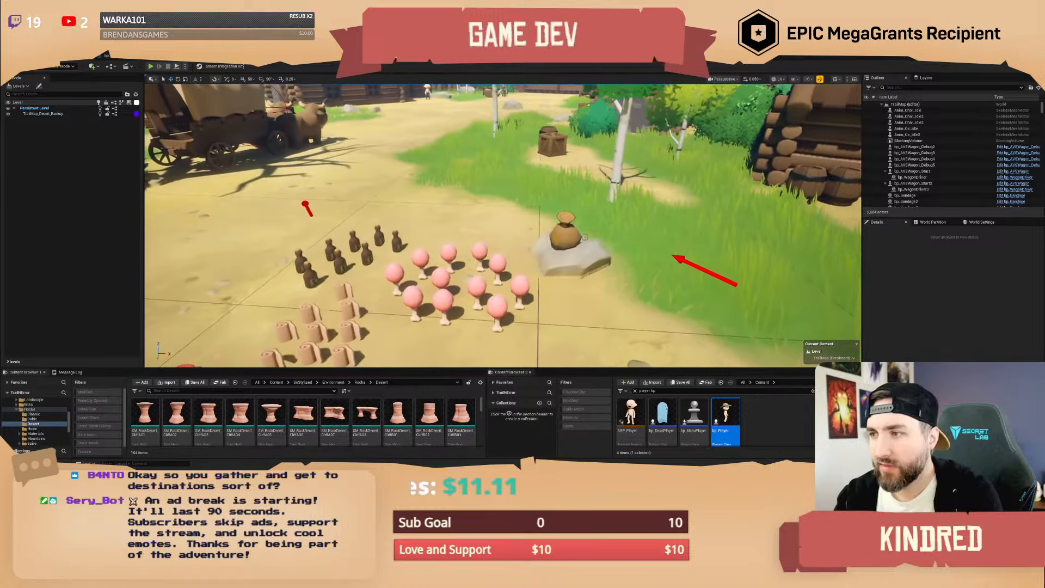
click(566, 234)
key(Escape)
Follow the forest trail out of the settlement to the Camper Guy camp and inspect its random item spawner.
right_drag(565, 234, 523, 214)
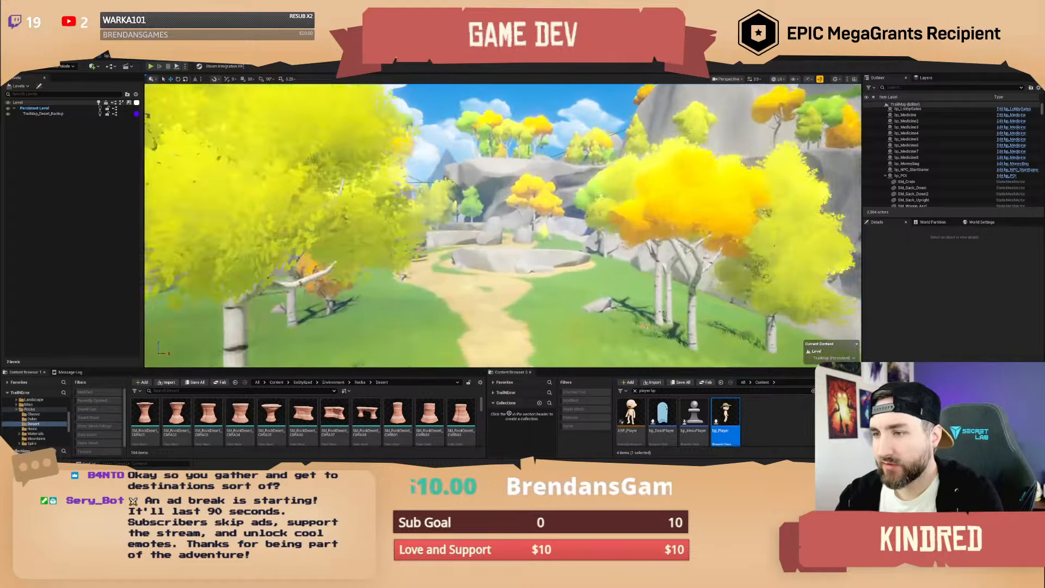
key(w)
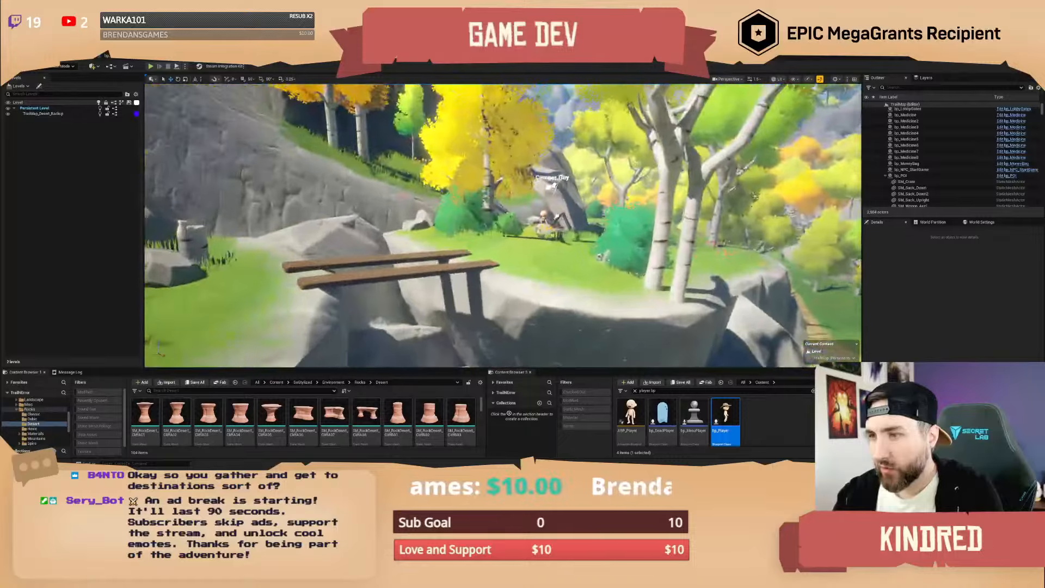
key(d)
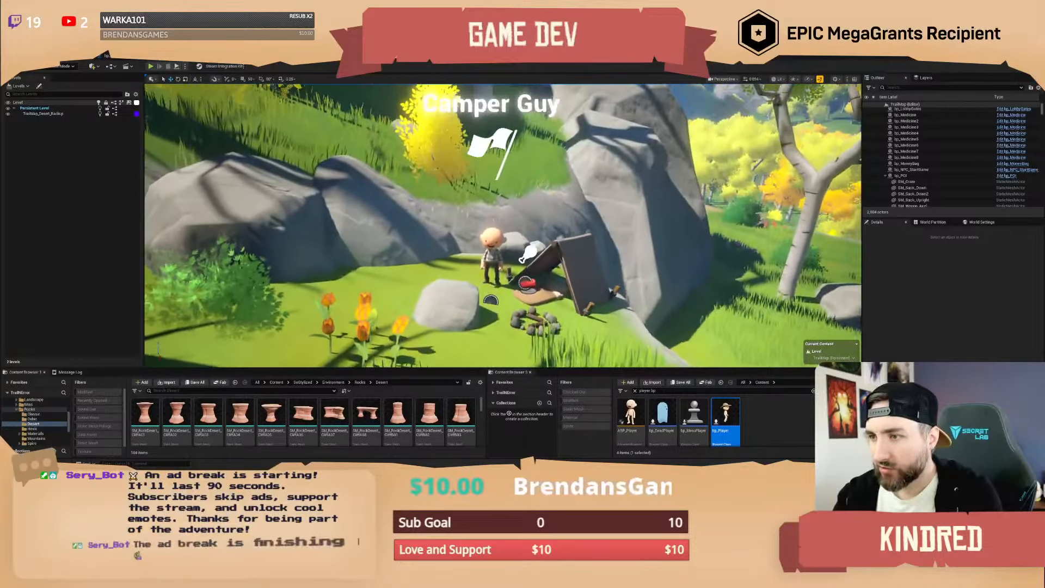
scroll(503, 226, down, 3)
right_drag(603, 240, 607, 241)
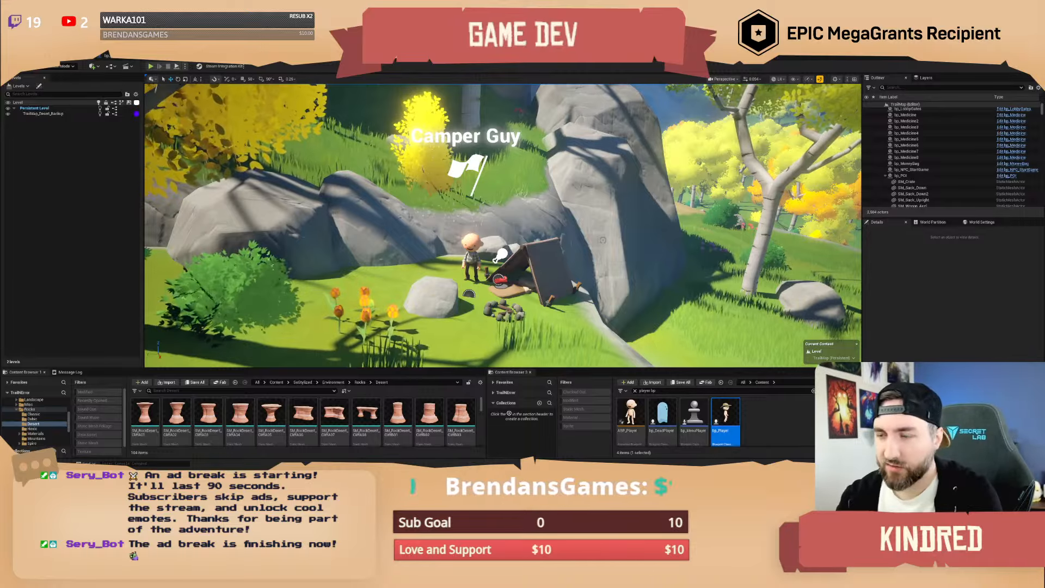
right_drag(603, 240, 616, 247)
key(s)
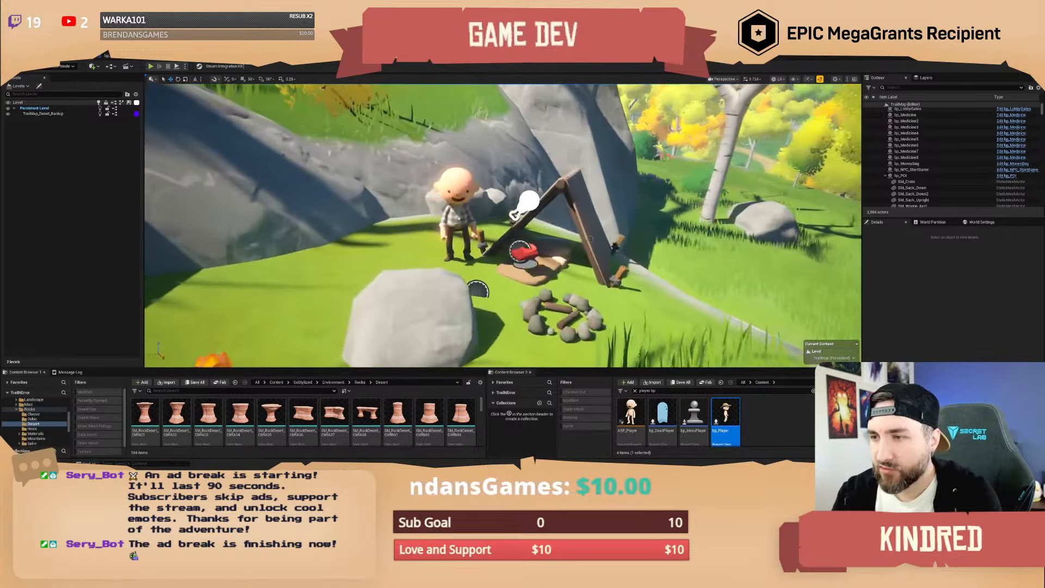
click(523, 251)
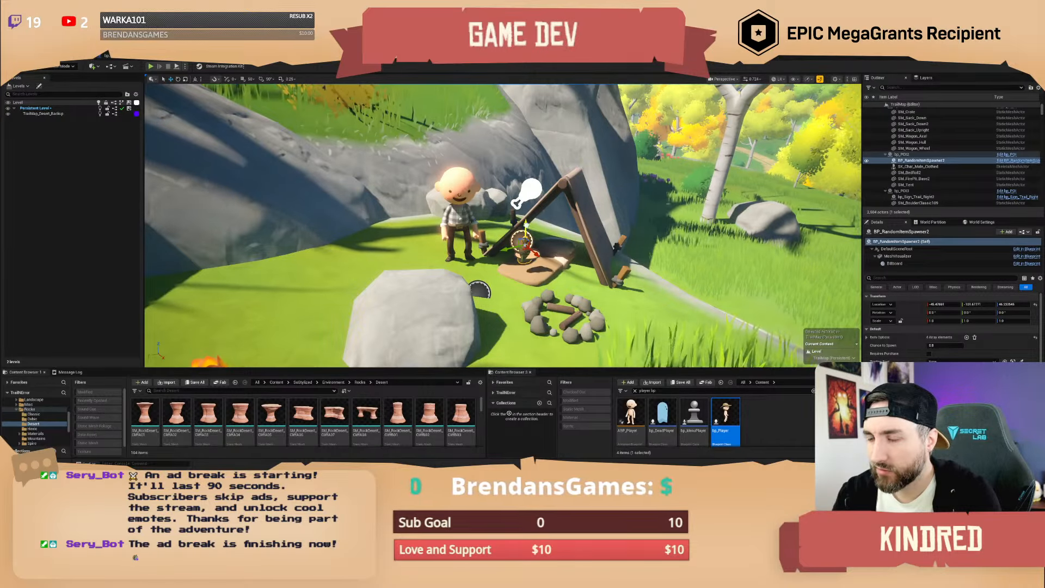
key(Escape)
Follow the forest trail to the Rockslide point of interest and select its marker to inspect the blocked path.
right_drag(553, 229, 615, 231)
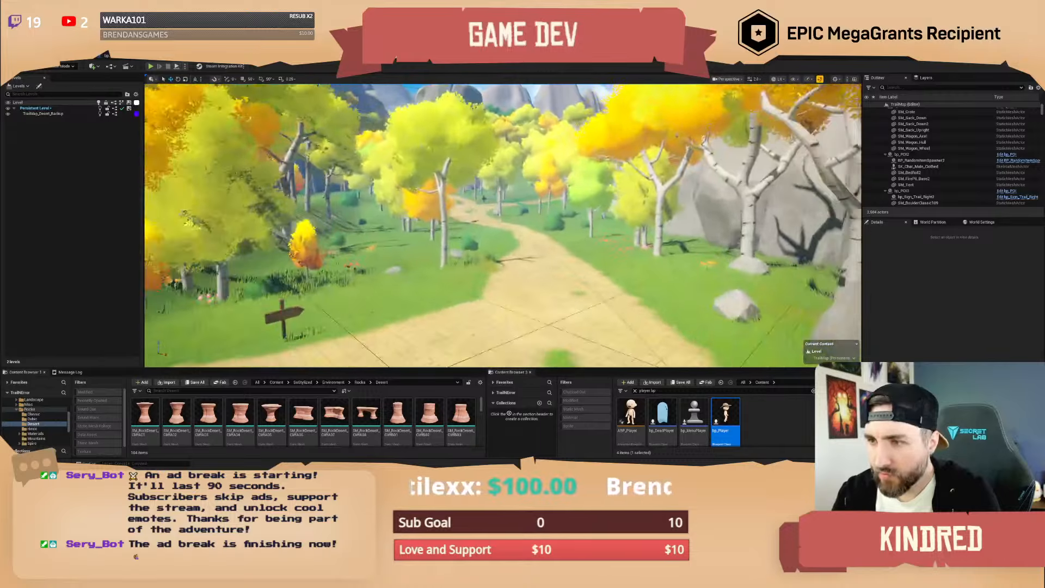
key(w)
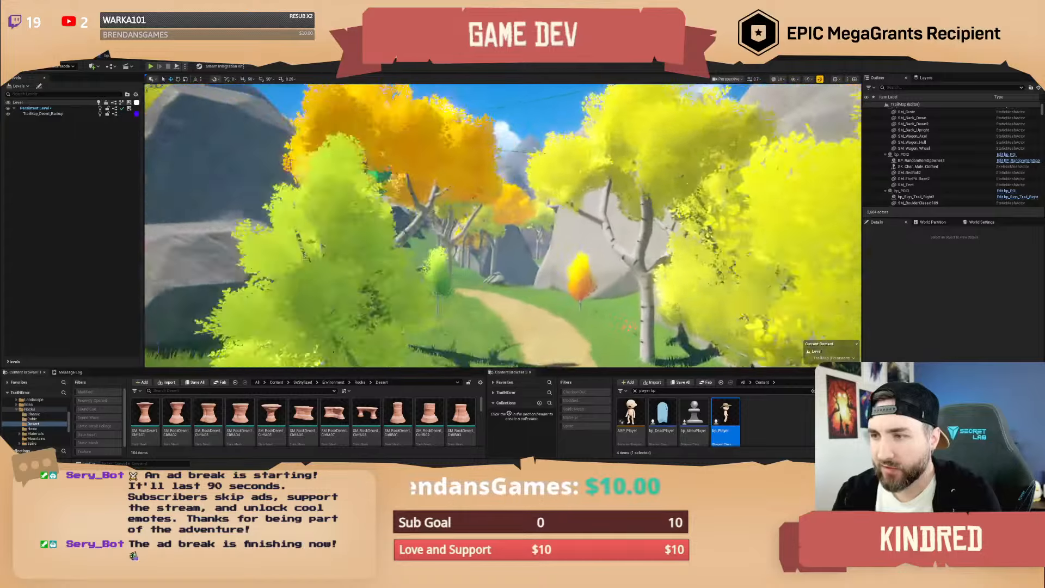
key(w)
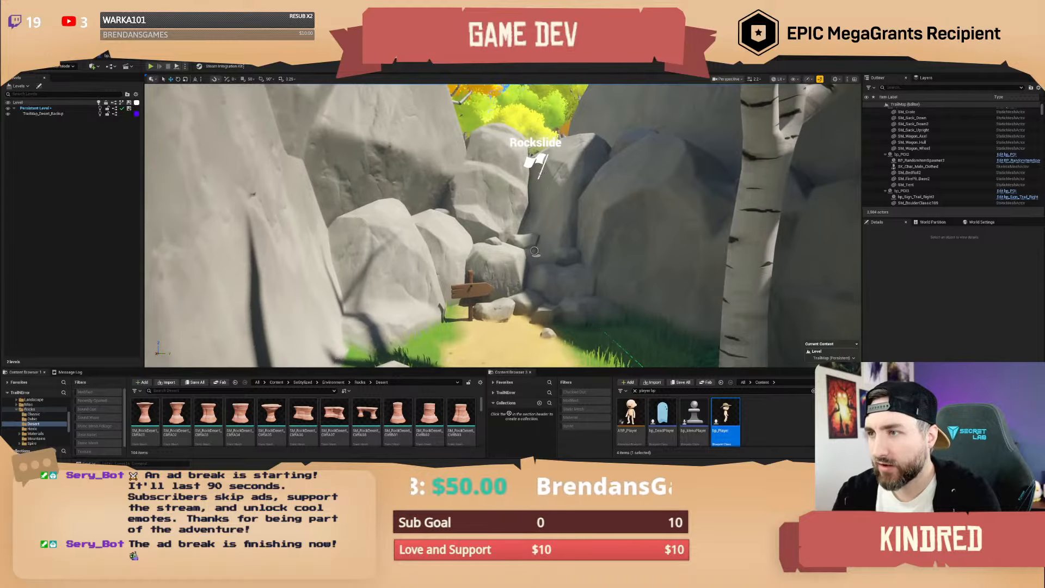
click(534, 251)
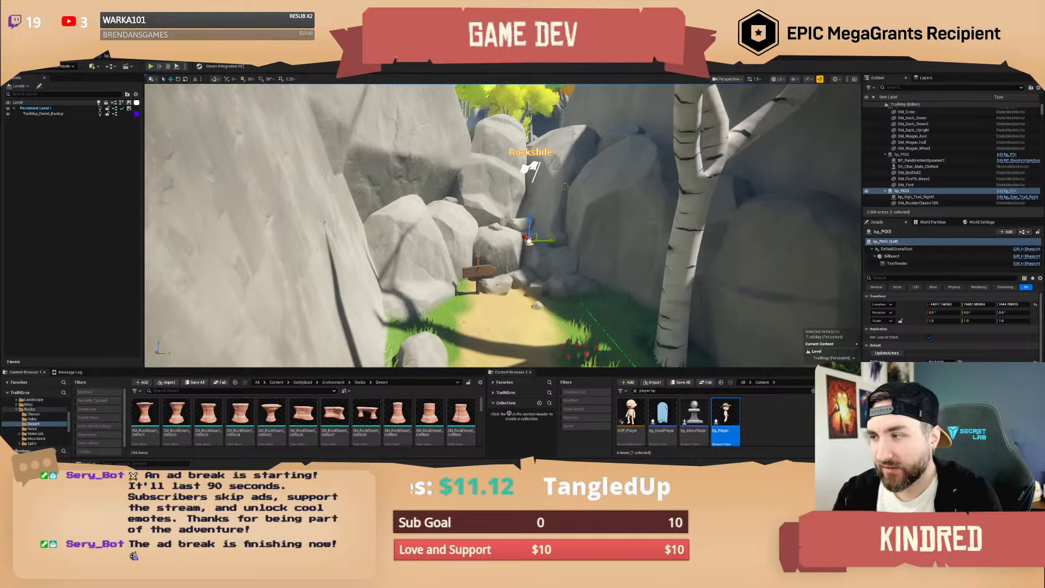
key(e)
right_drag(565, 187, 565, 210)
key(s)
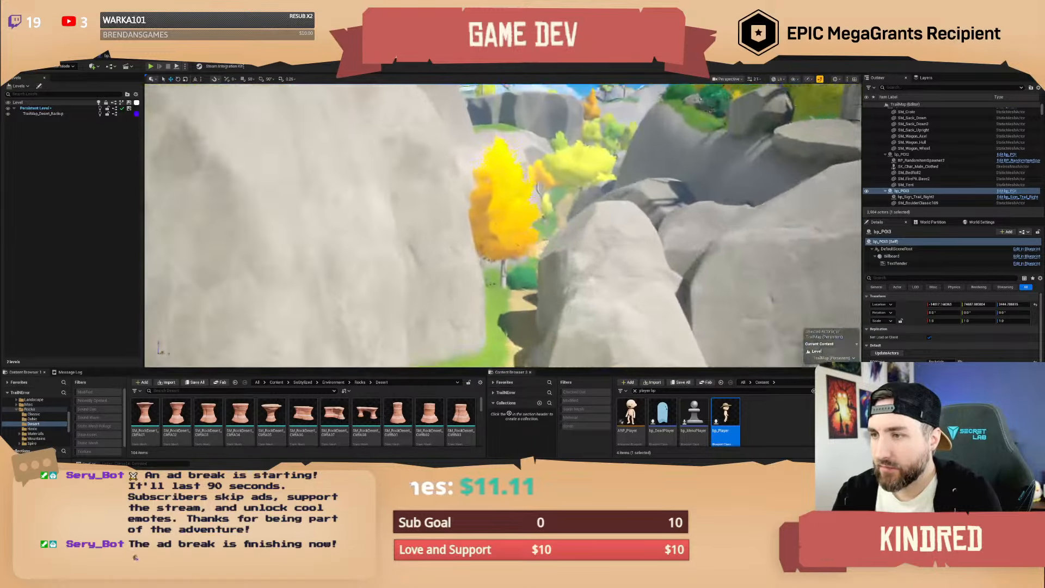
Follow the forest trail past the rockslide to the Grand Theft Wagon point of interest and inspect its wagon, oxen and characters.
key(w)
scroll(503, 226, up, 2)
right_drag(503, 226, 332, 251)
key(w)
scroll(503, 225, down, 5)
key(d)
scroll(479, 231, up, 1)
key(s)
scroll(463, 220, up, 2)
key(d)
scroll(412, 231, down, 2)
key(e)
scroll(400, 255, down, 3)
key(w)
key(s)
key(w)
scroll(343, 249, up, 3)
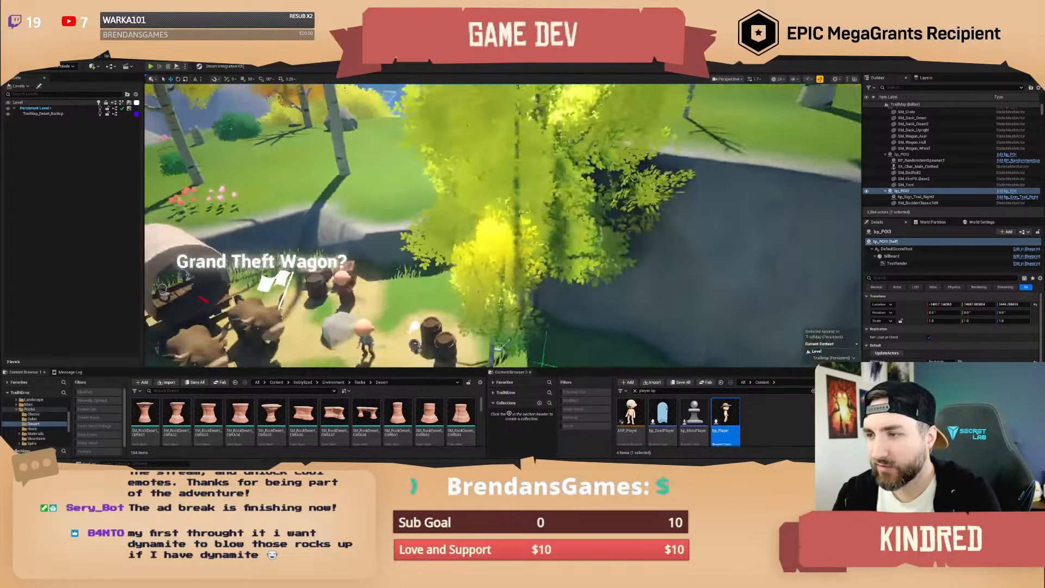
key(a)
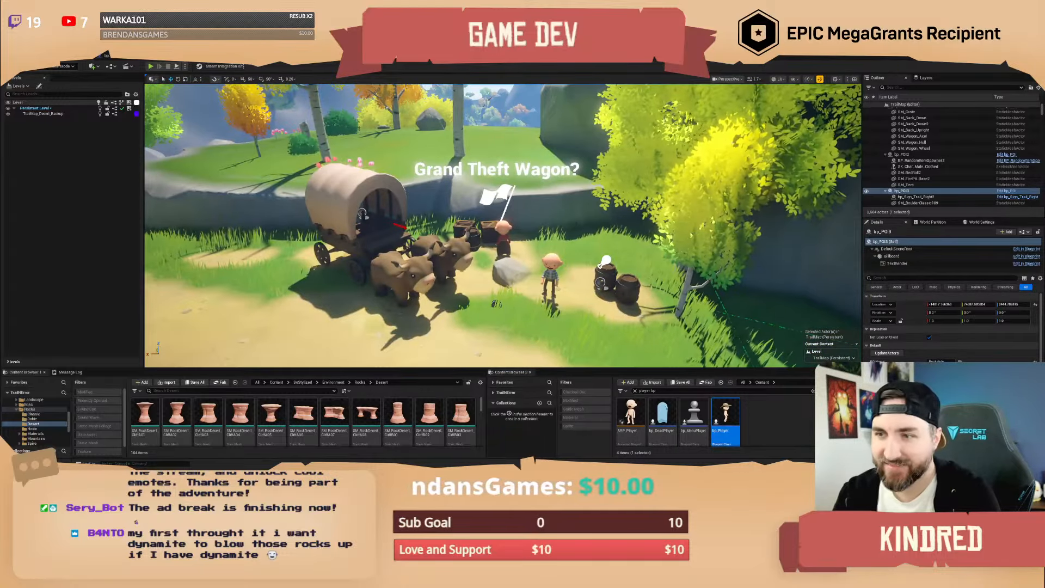
Cross the river from the forest to the wooden-walled fort and inspect its entrance gate.
right_drag(332, 252, 463, 250)
key(w)
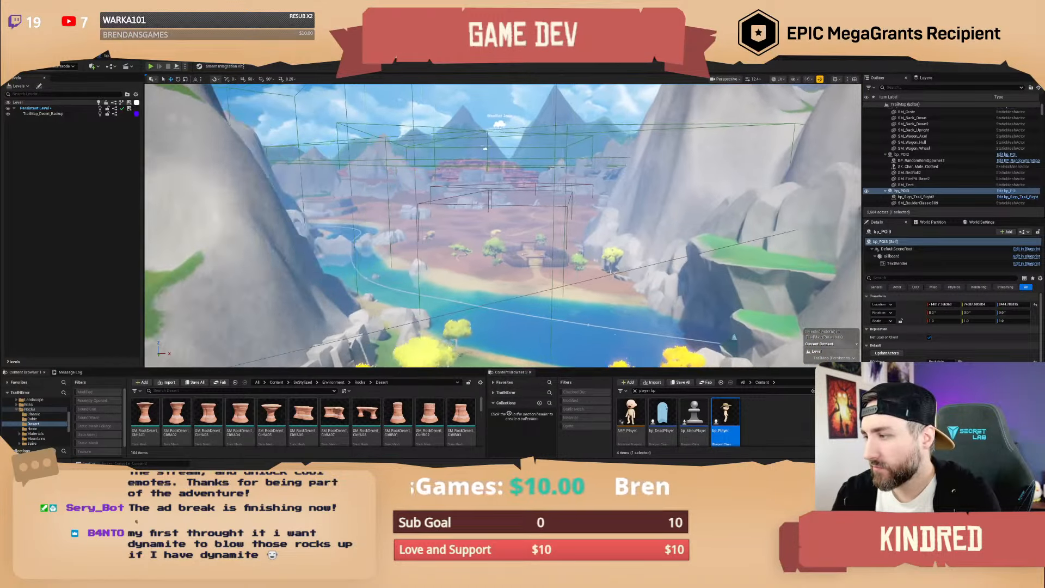
key(w)
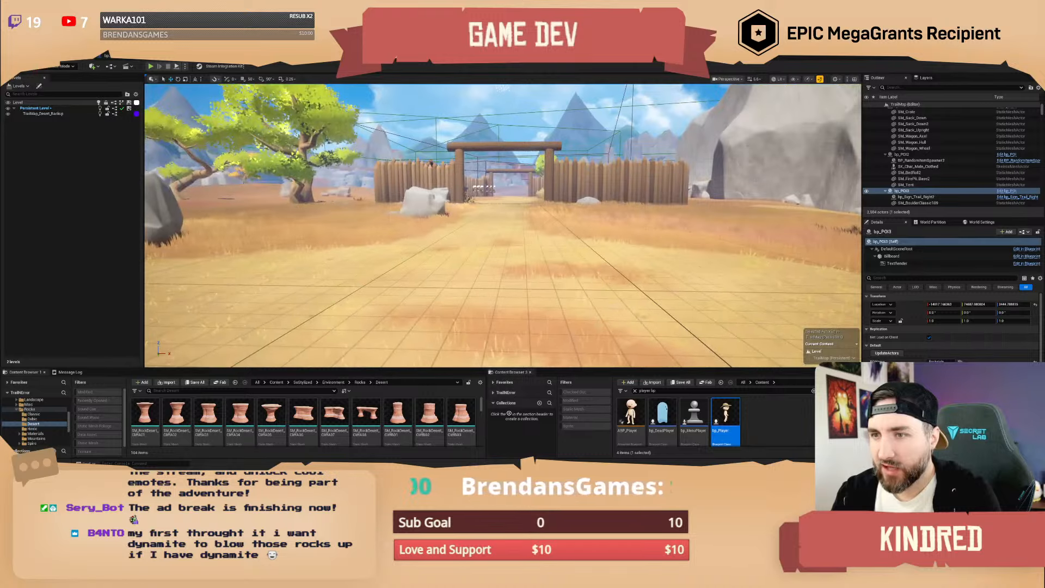
Survey the desert region from above, examining the Weather Zone volumes and the trails running through them.
key(s)
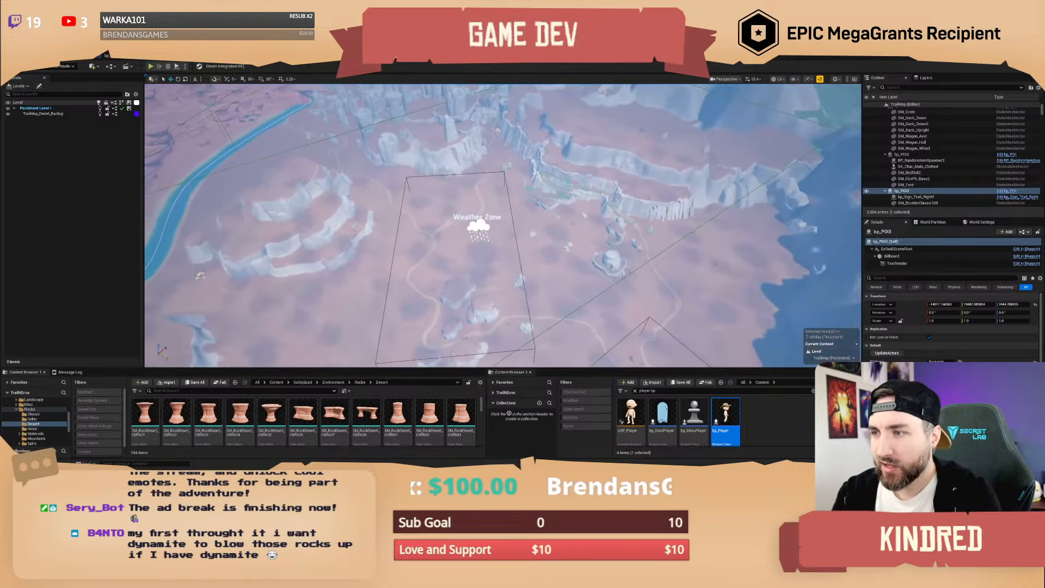
right_drag(503, 226, 542, 257)
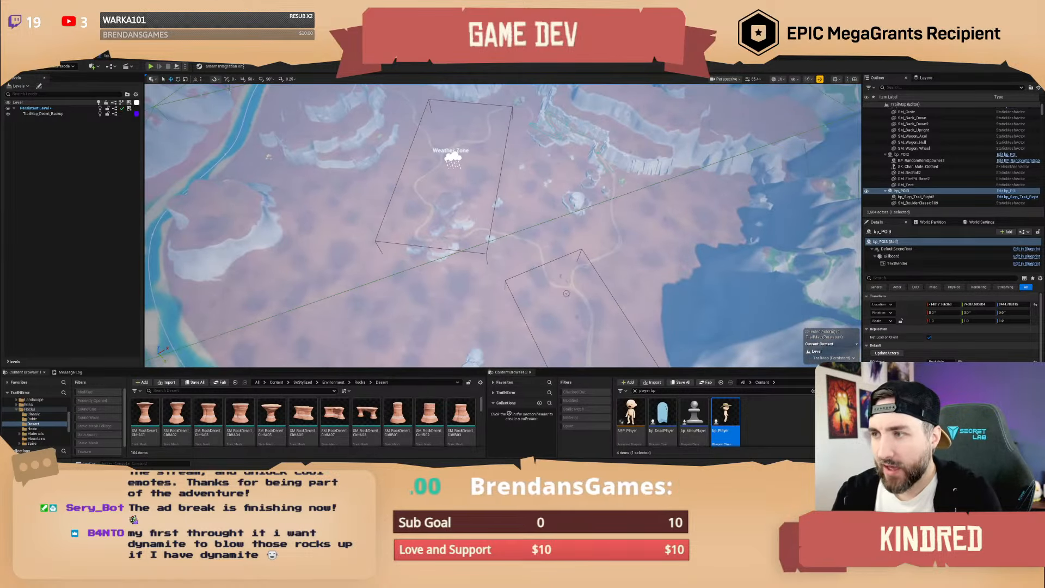
key(w)
right_drag(503, 226, 487, 184)
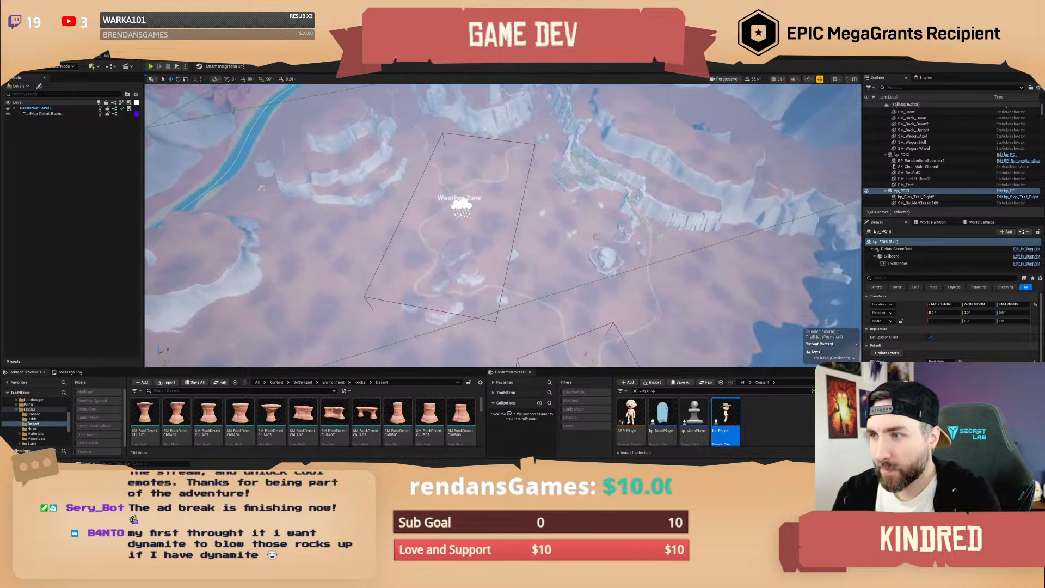
key(a)
right_drag(484, 224, 430, 191)
key(d)
key(s)
right_drag(509, 145, 561, 149)
Inspect the red-rock canyon region, including its mesas, rock arch, winding trails and the river with its waterfall.
key(a)
key(w)
right_drag(490, 240, 457, 208)
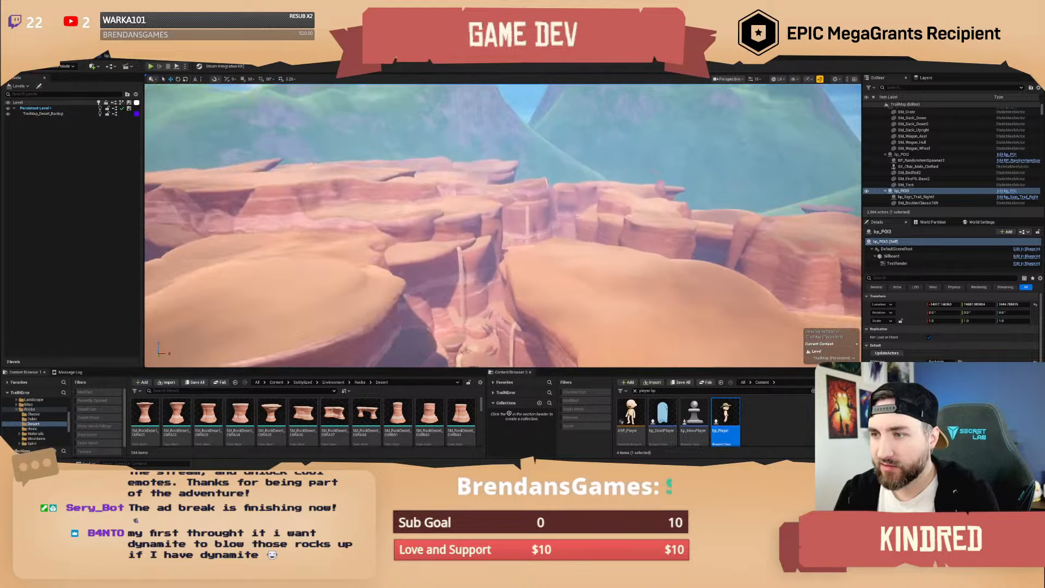
right_drag(503, 226, 368, 195)
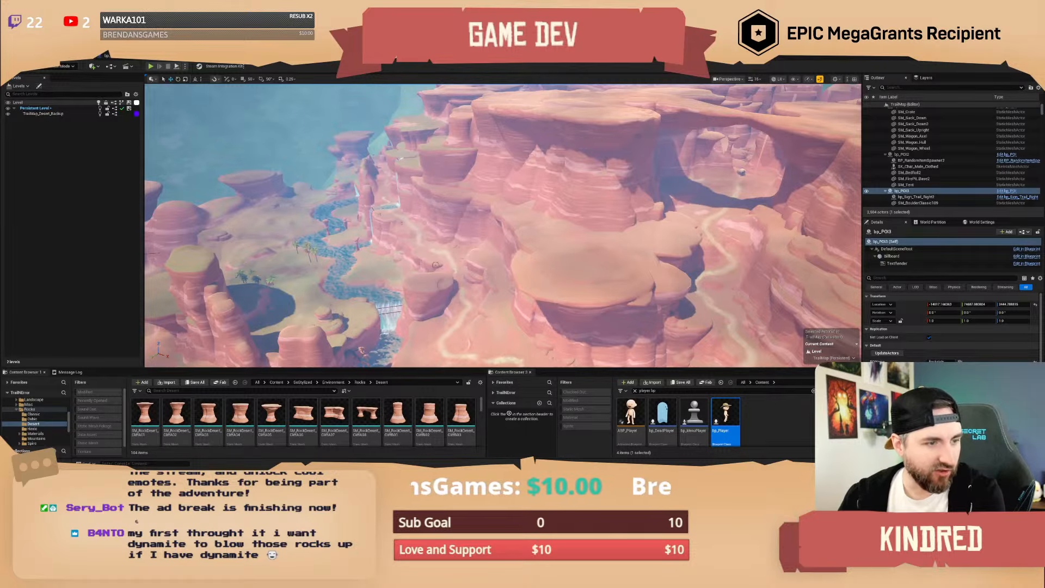
right_drag(600, 235, 601, 297)
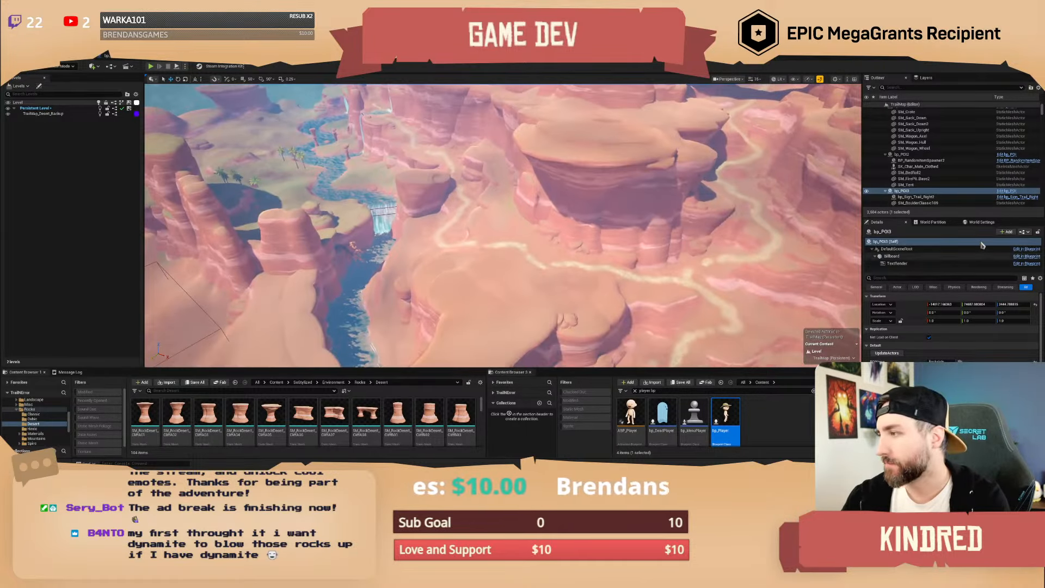
Override the level's game mode in the world settings with the GM_ mode listed directly above GM_MainMenu.
click(982, 222)
click(972, 249)
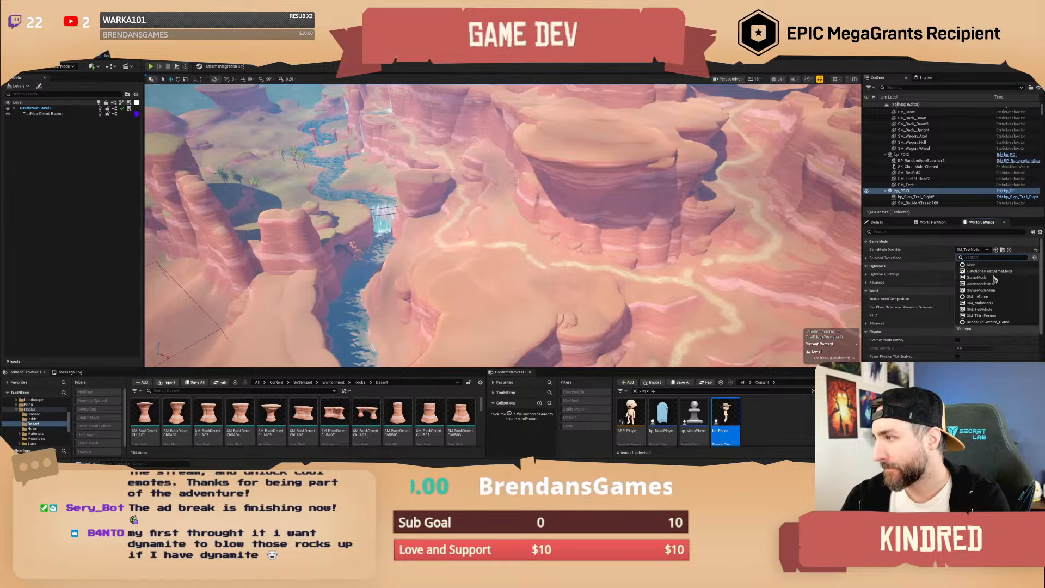
click(979, 297)
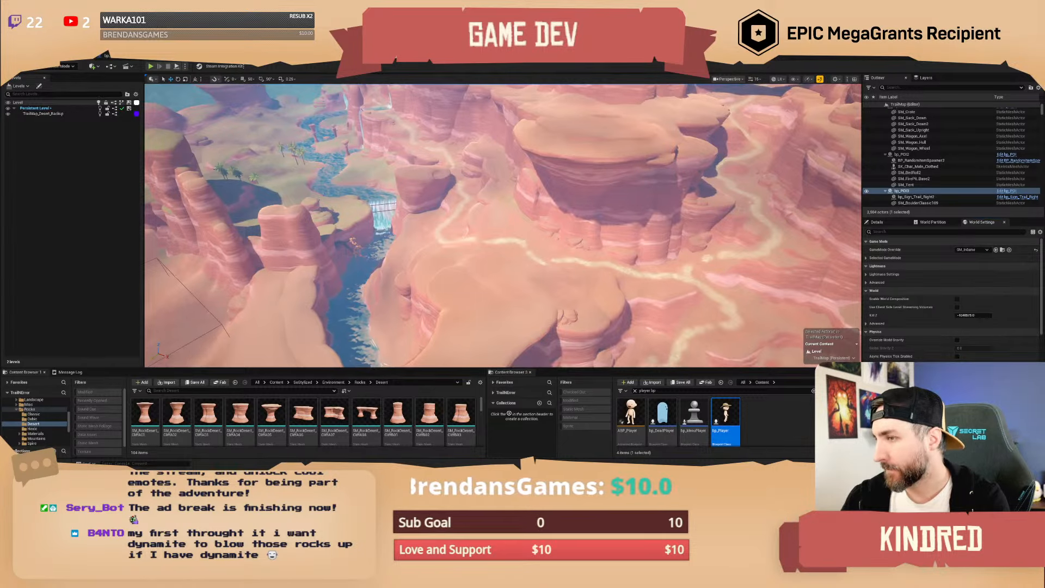
Start a play session of the trail map in the editor viewport and give the game control of the input.
right_click(636, 210)
right_drag(634, 210, 600, 194)
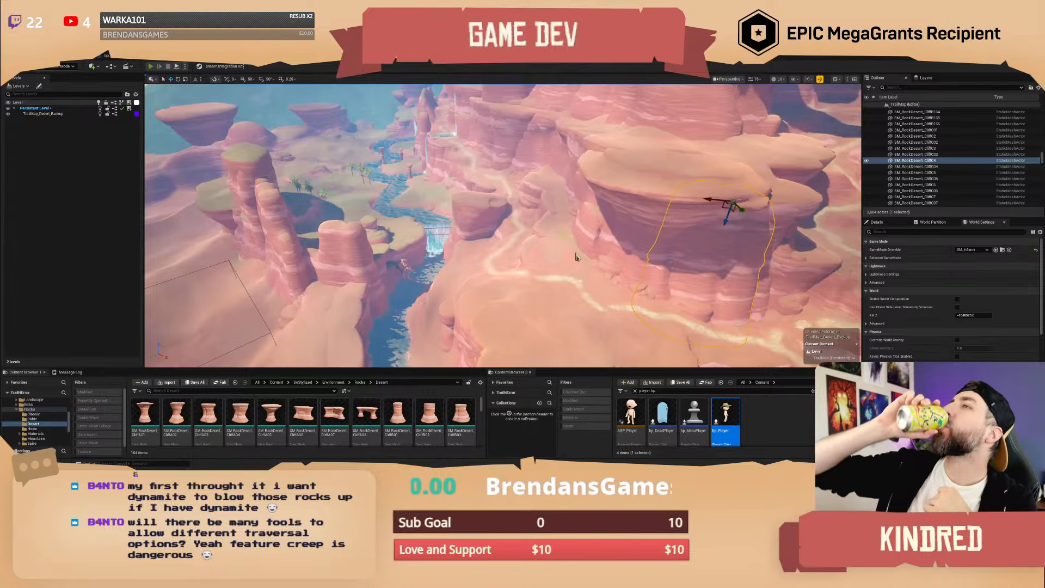
key(alt+p)
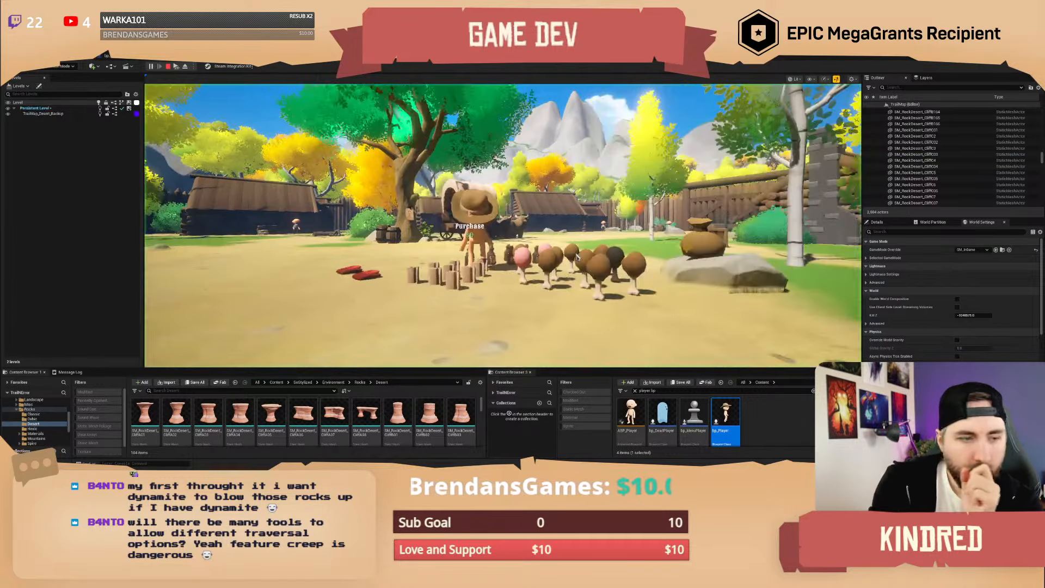
click(577, 257)
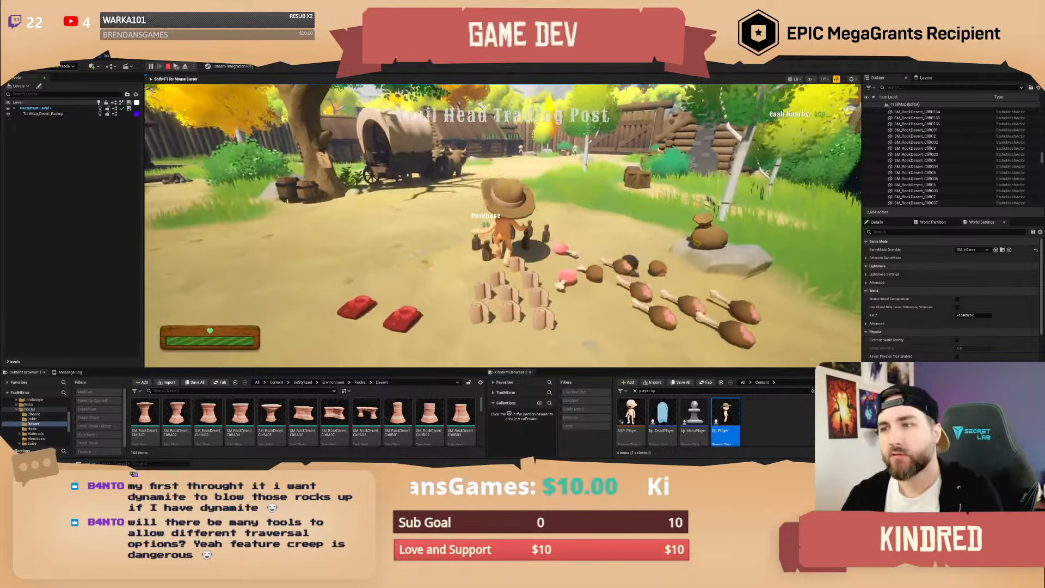
Sprint the character past the wagon through Trail Head Trading Post to the wooden gate and get it open.
key(w)
key(shift)
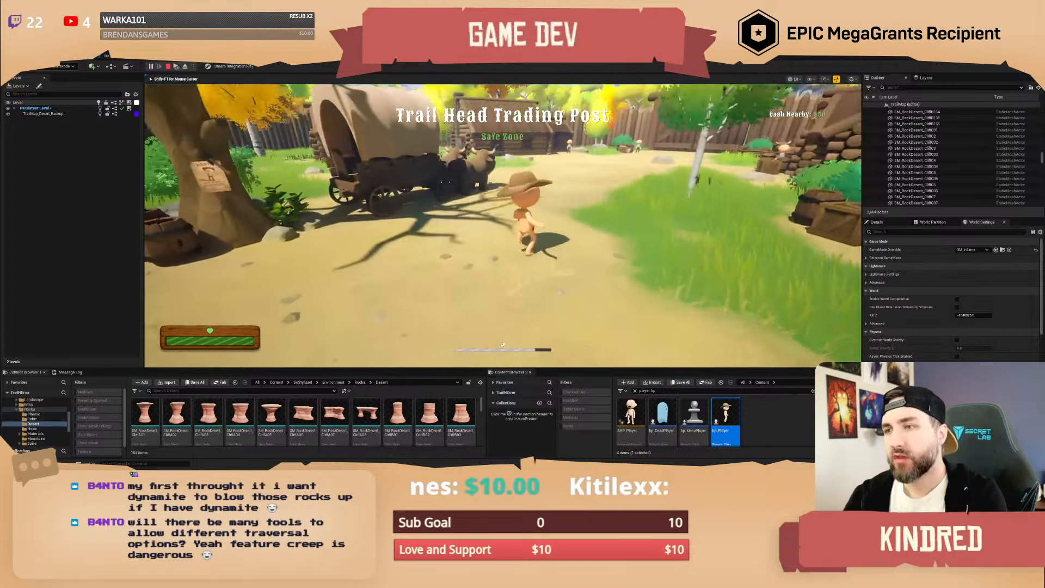
key(w)
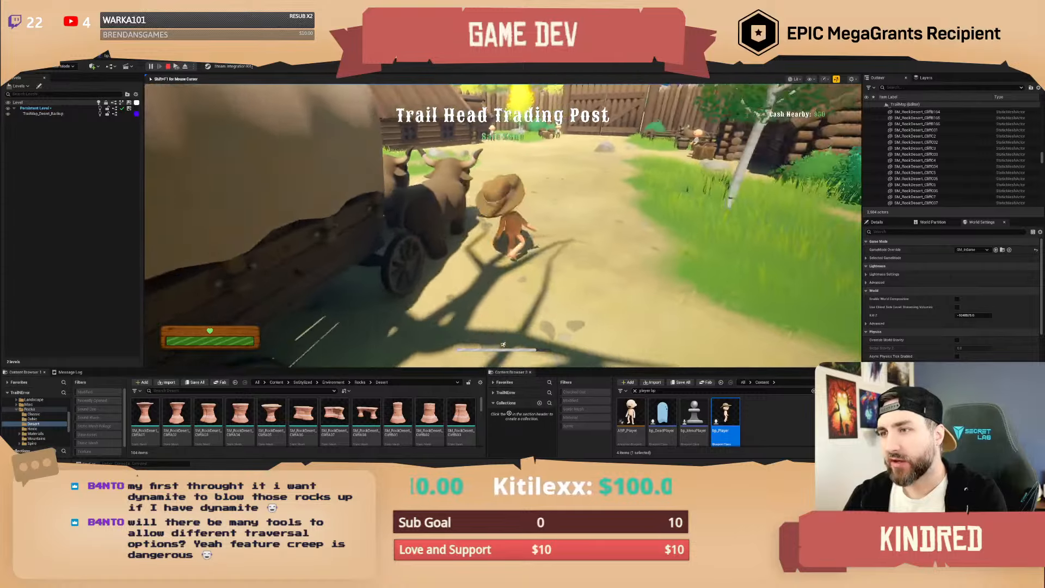
key(w)
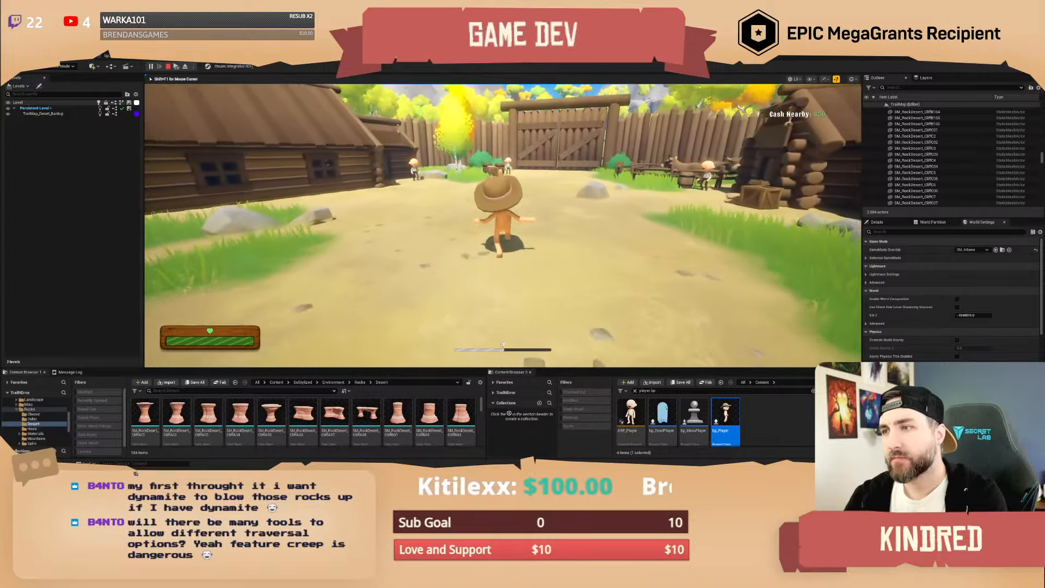
key(w)
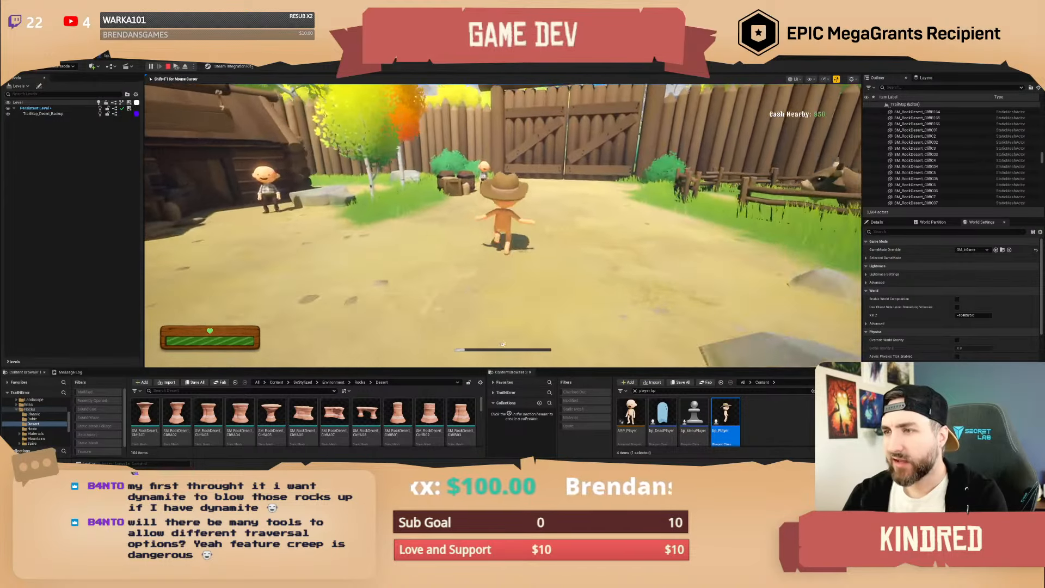
key(w)
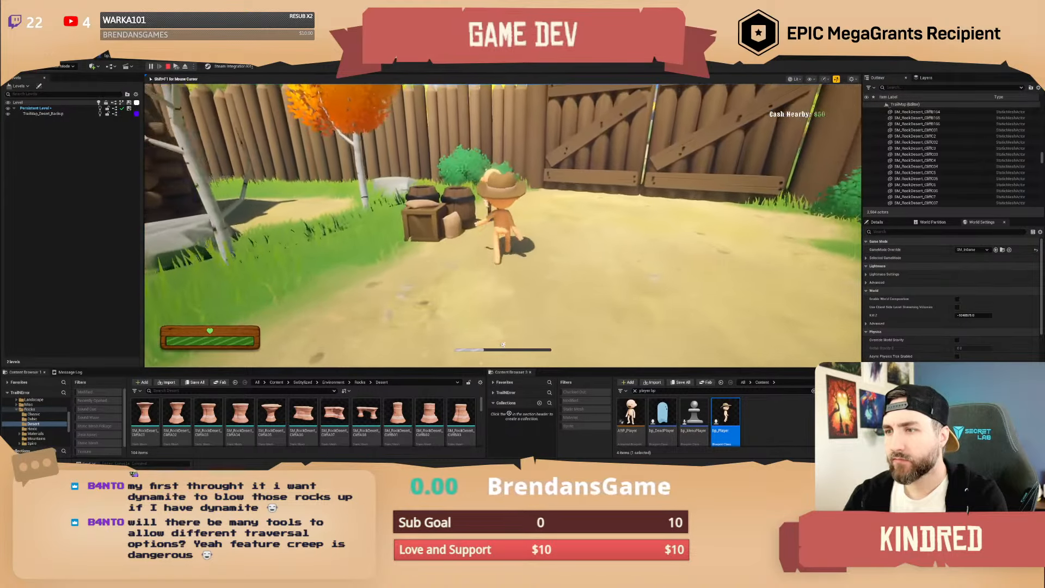
key(w)
key(d)
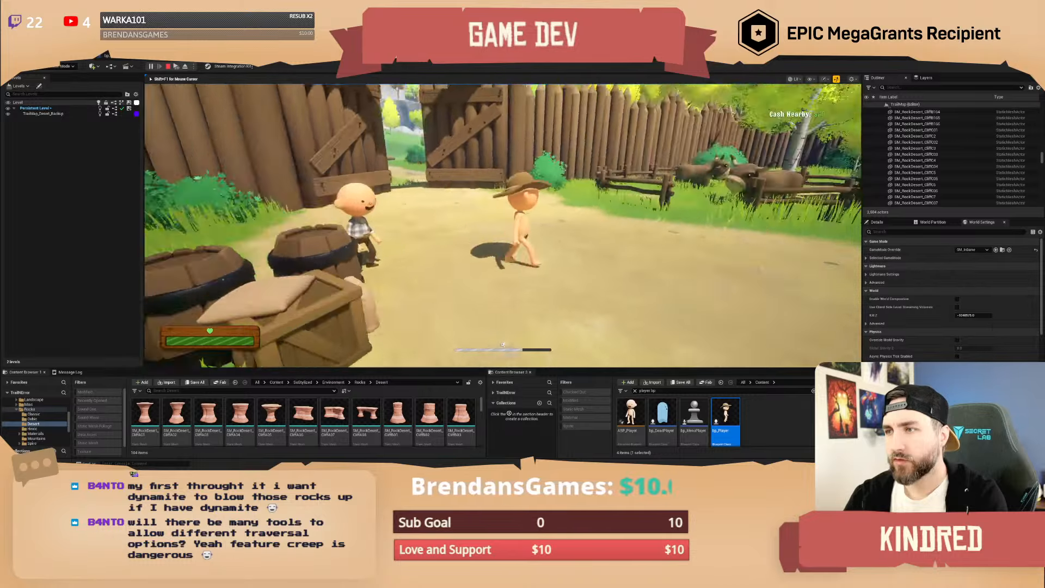
Run the character back to the covered wagon, board it and widen the camera distance.
key(w)
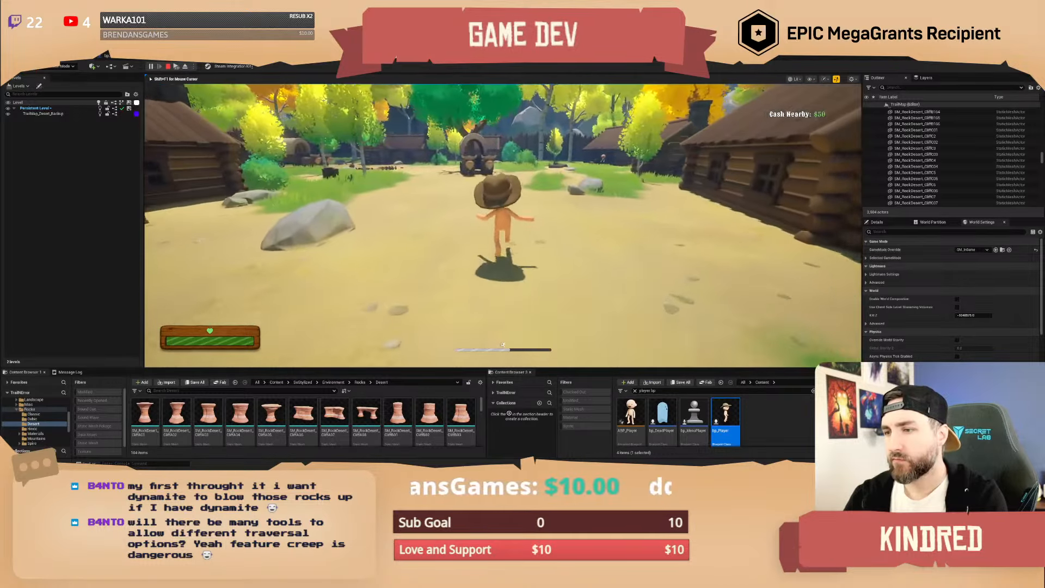
key(w)
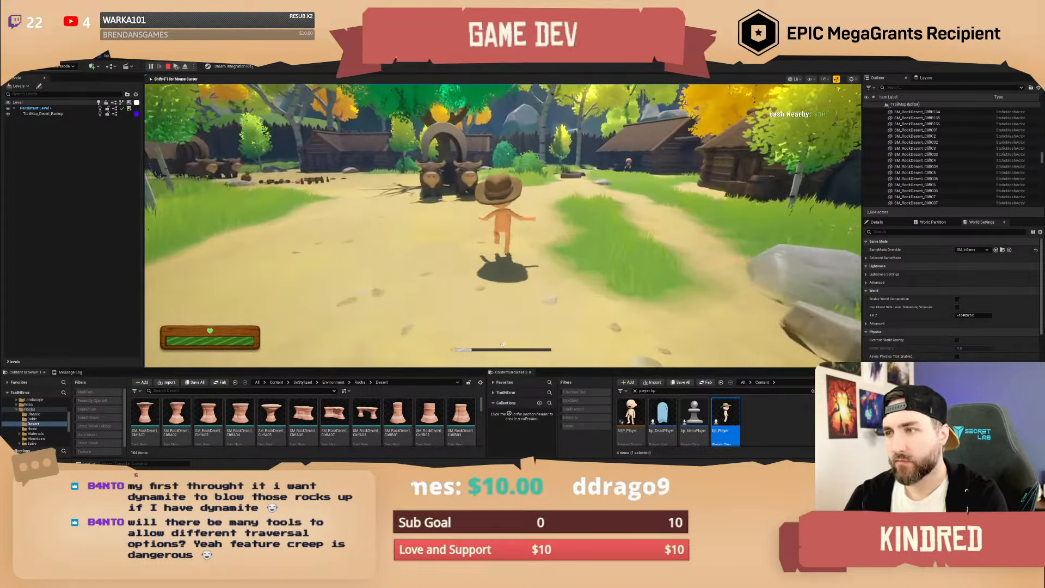
key(w)
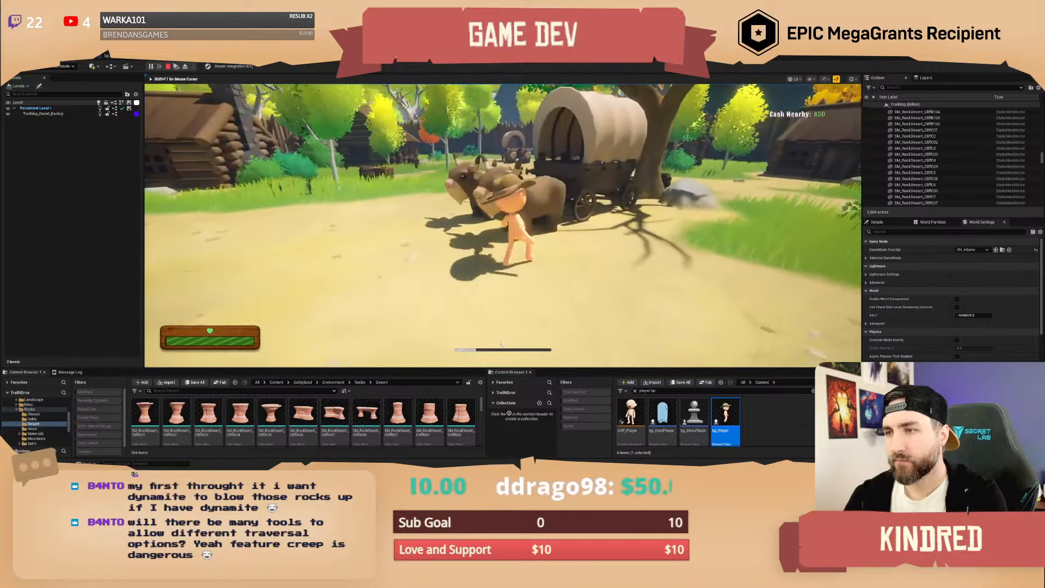
key(w)
key(e)
scroll(503, 225, down, 5)
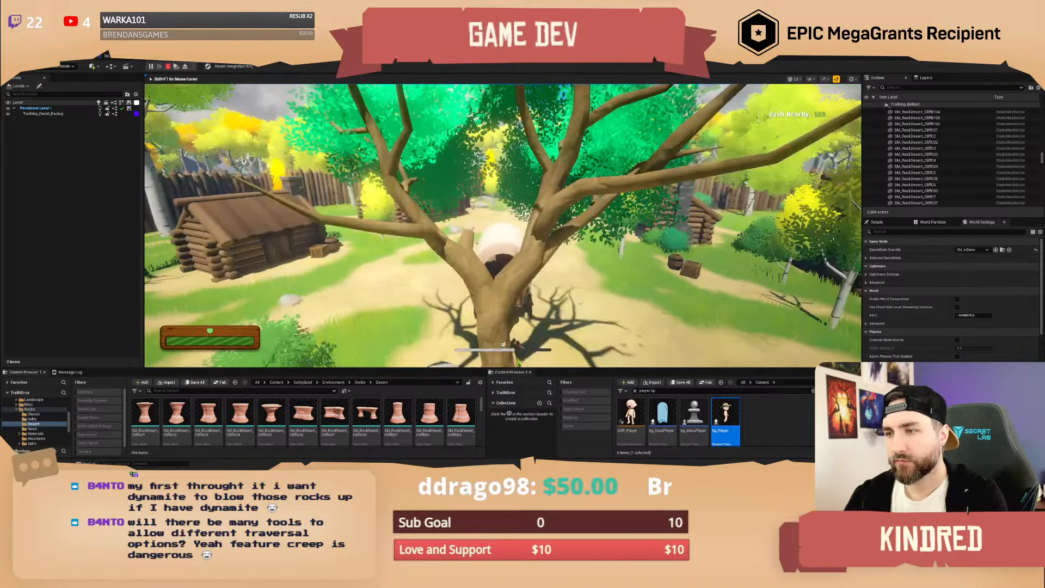
Drive the wagon between the log cabins and out through the open gate onto the trail.
key(w)
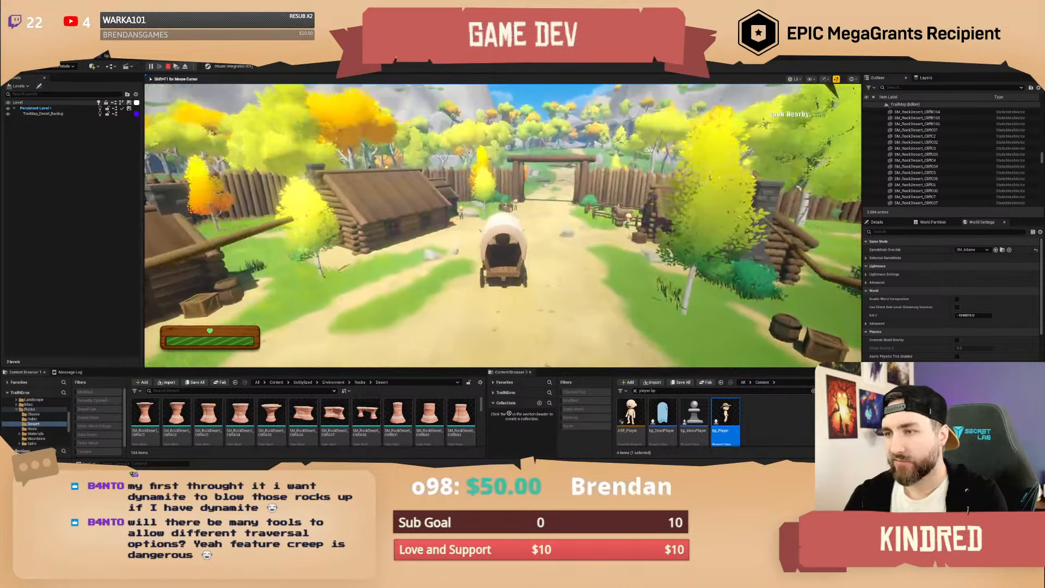
key(w)
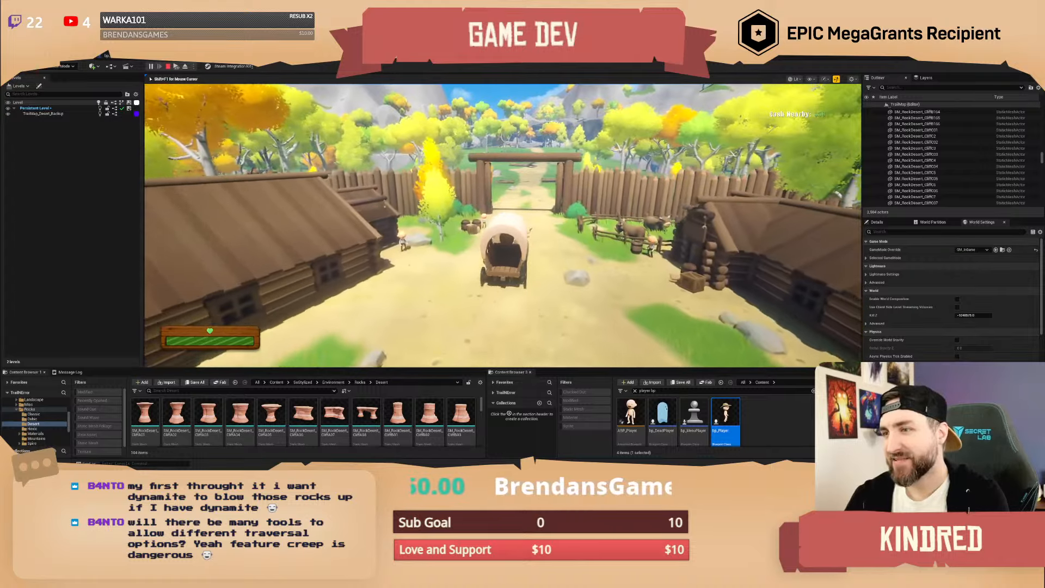
key(w)
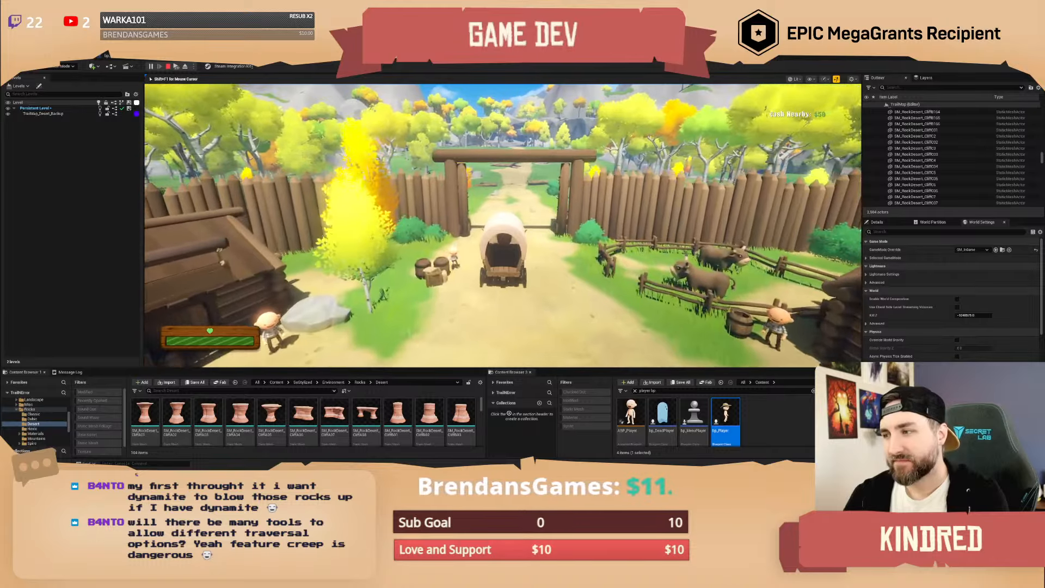
key(w)
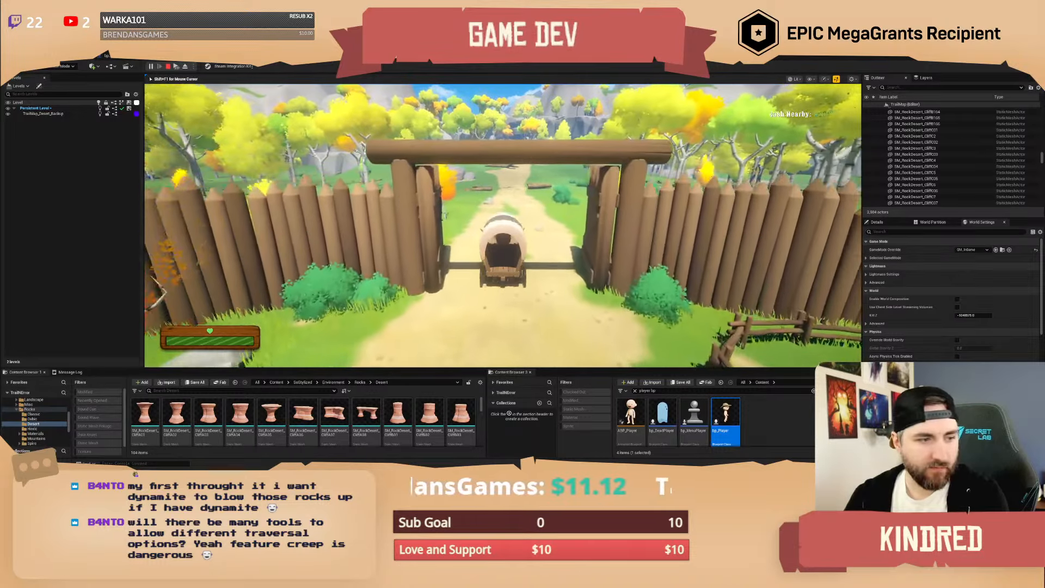
key(w)
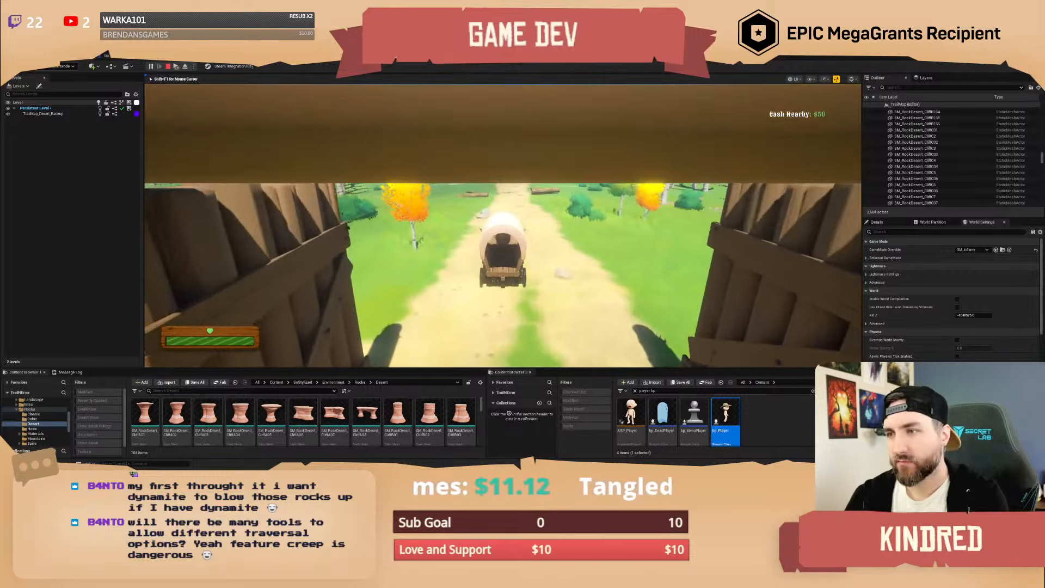
key(w)
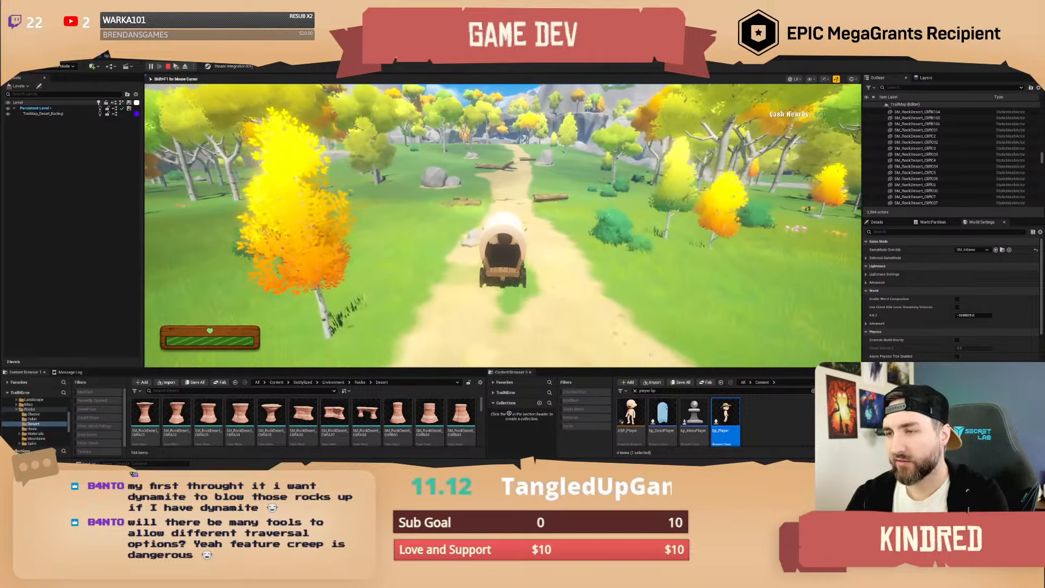
Test-drive the wagon along the forest trail, steering around fallen logs and rocks toward the cliffs.
key(w)
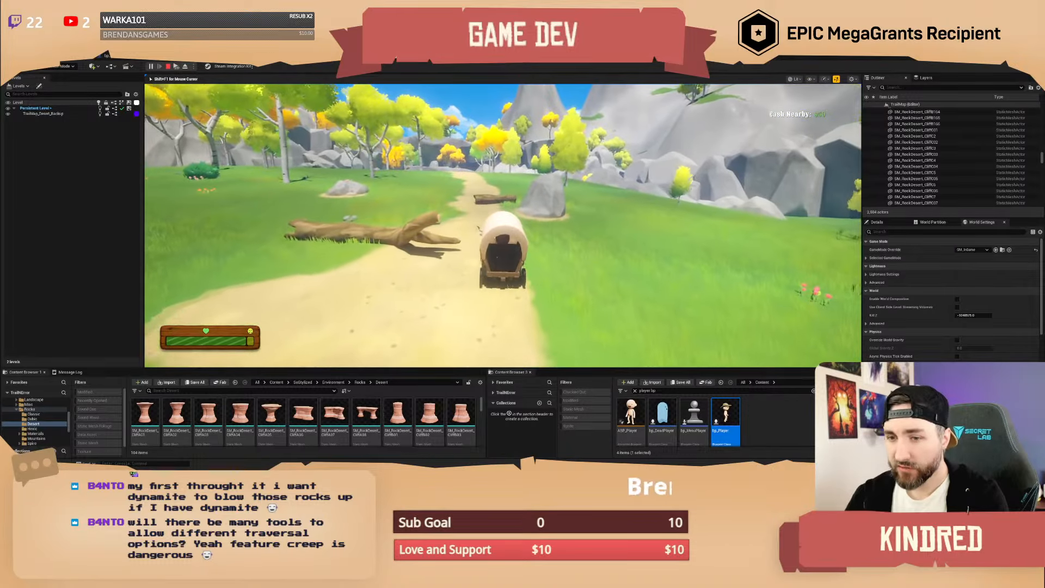
key(w)
key(a)
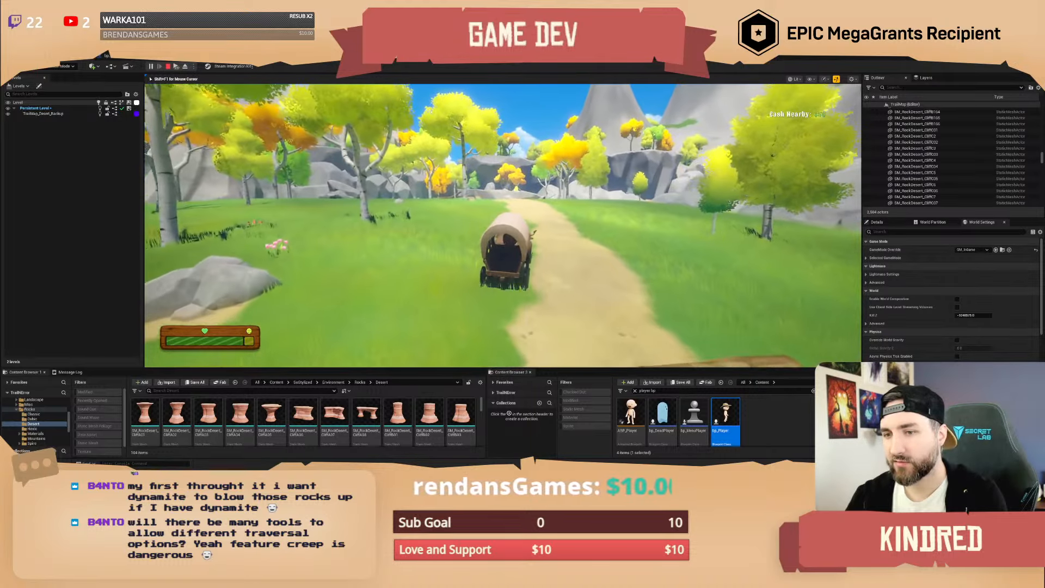
key(w)
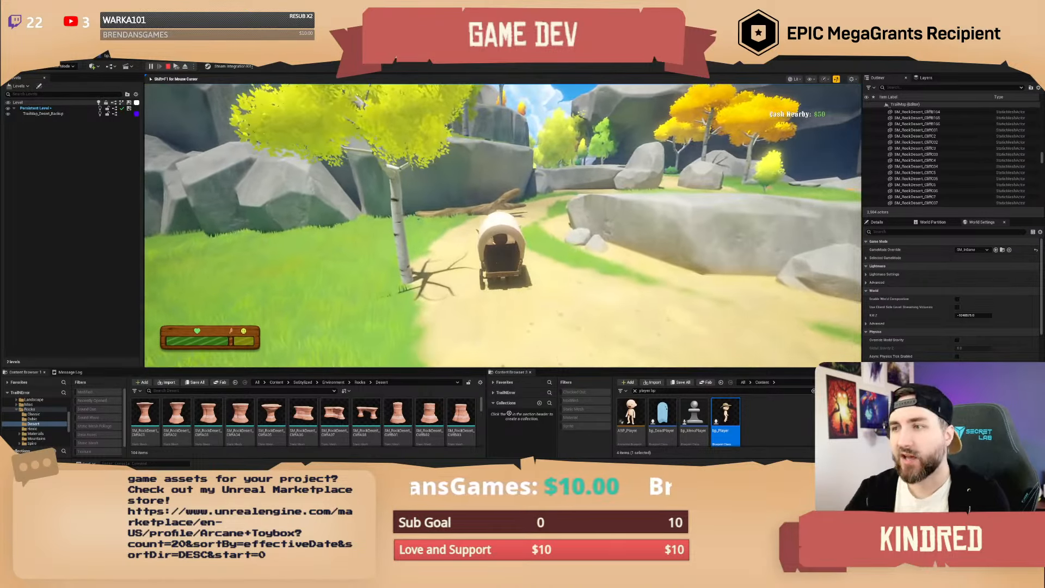
key(d)
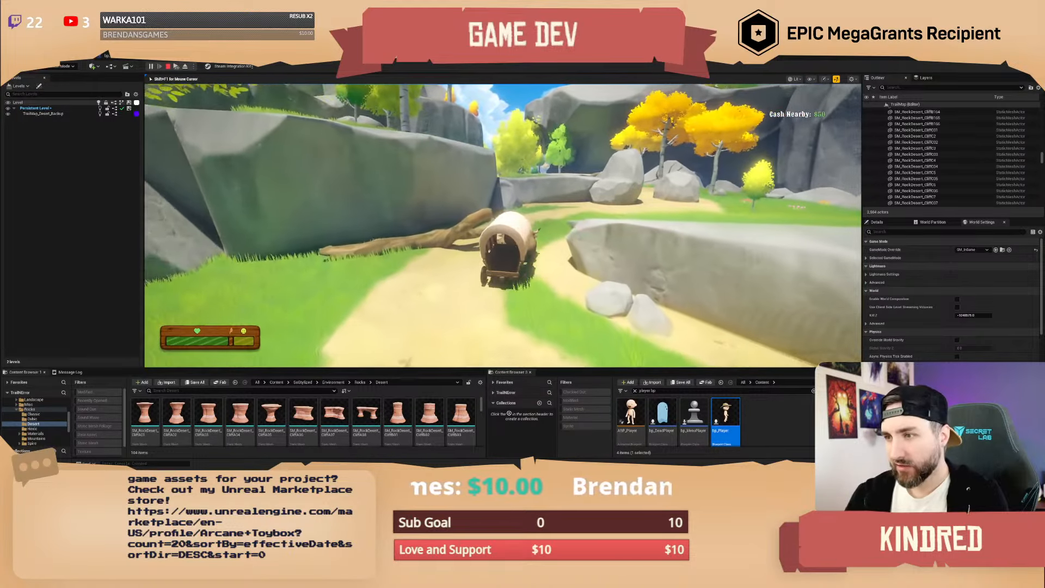
key(d)
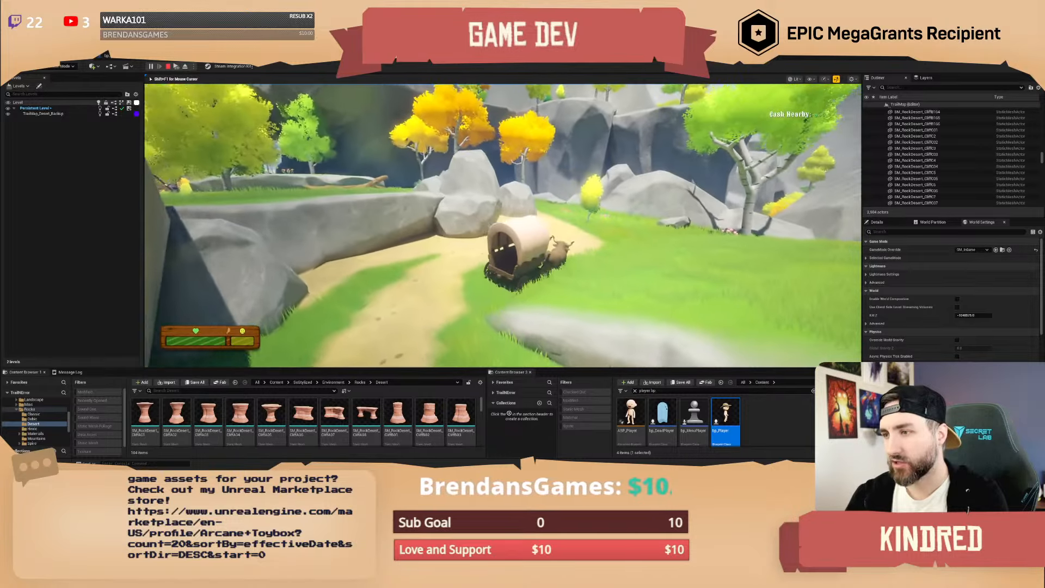
key(a)
key(a)
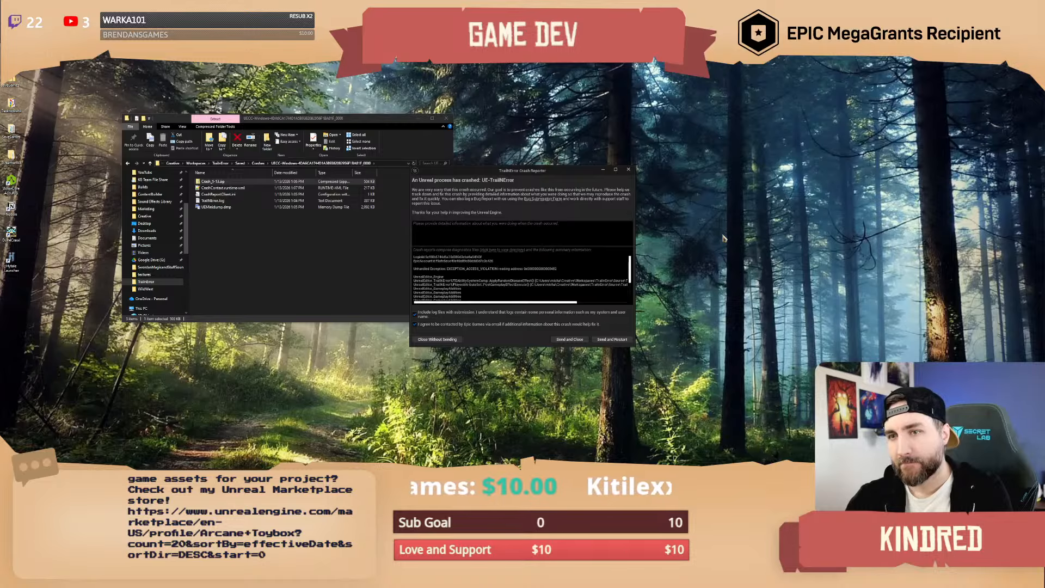
Send the crash report, close the reporter, and reopen the TrailNError project from its project folder.
click(574, 340)
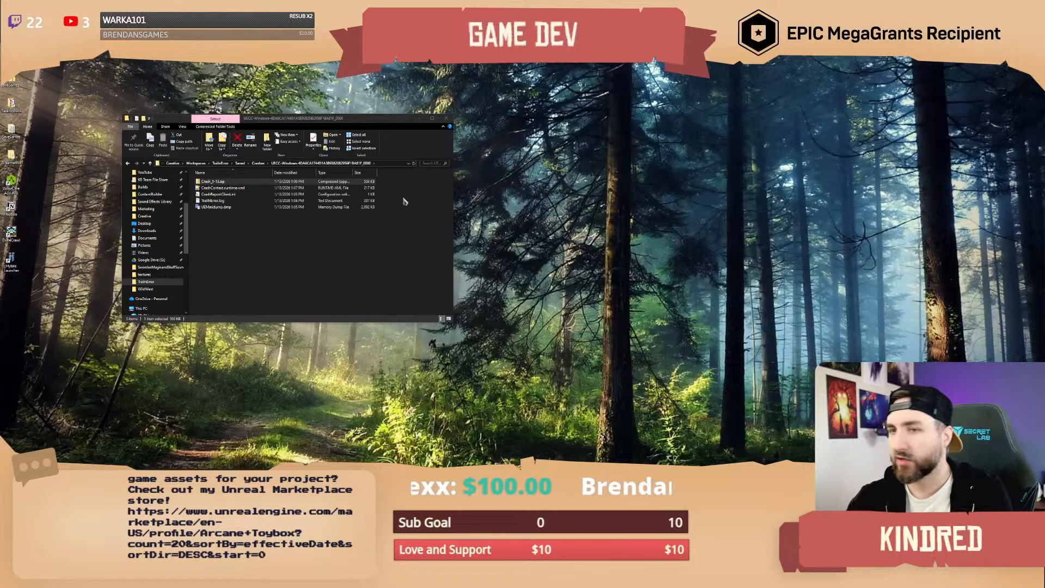
click(227, 202)
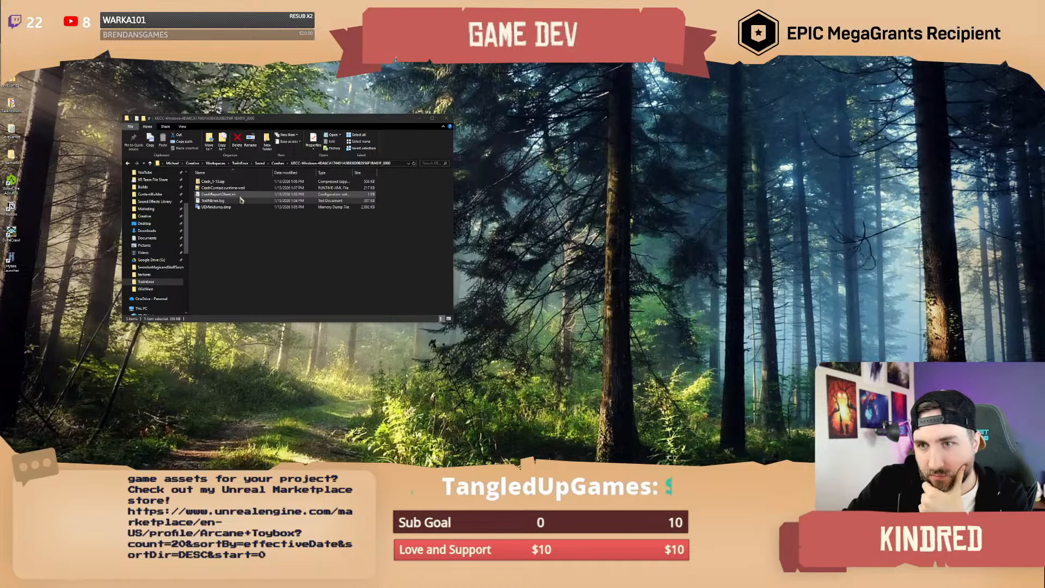
click(239, 228)
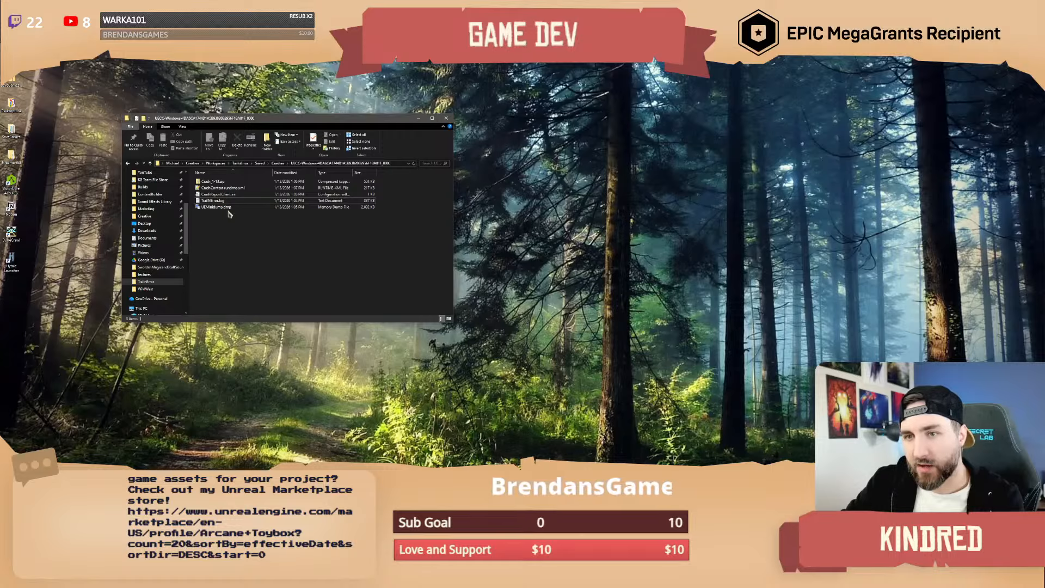
click(240, 164)
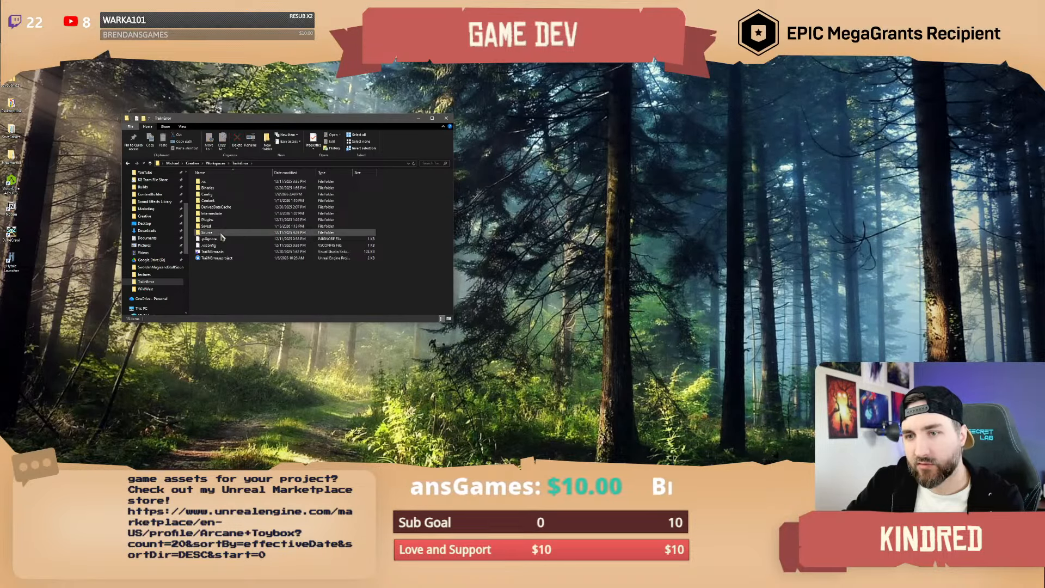
click(217, 260)
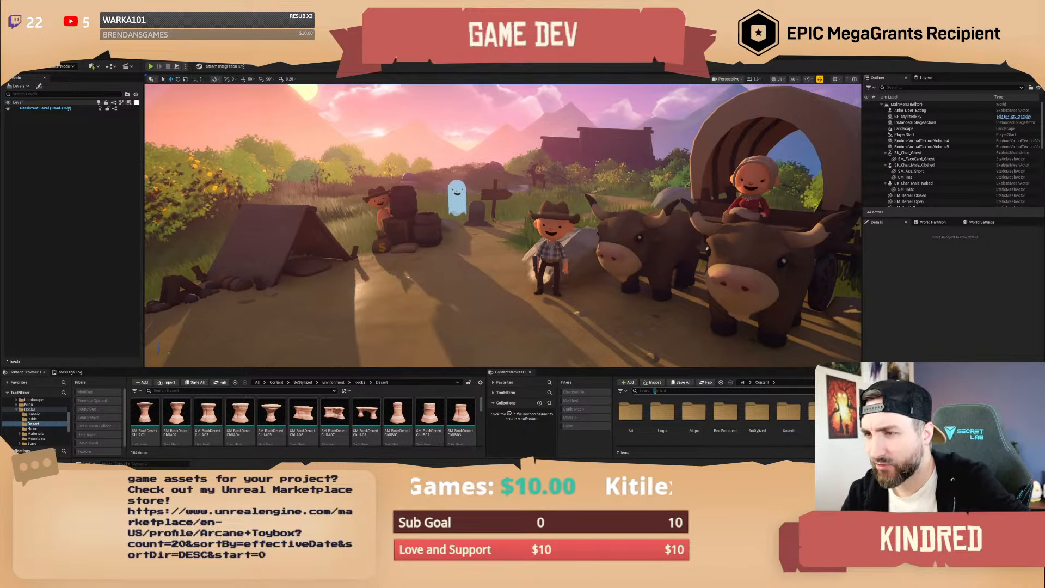
Open the TrailMap level in place of the main menu level.
click(21, 55)
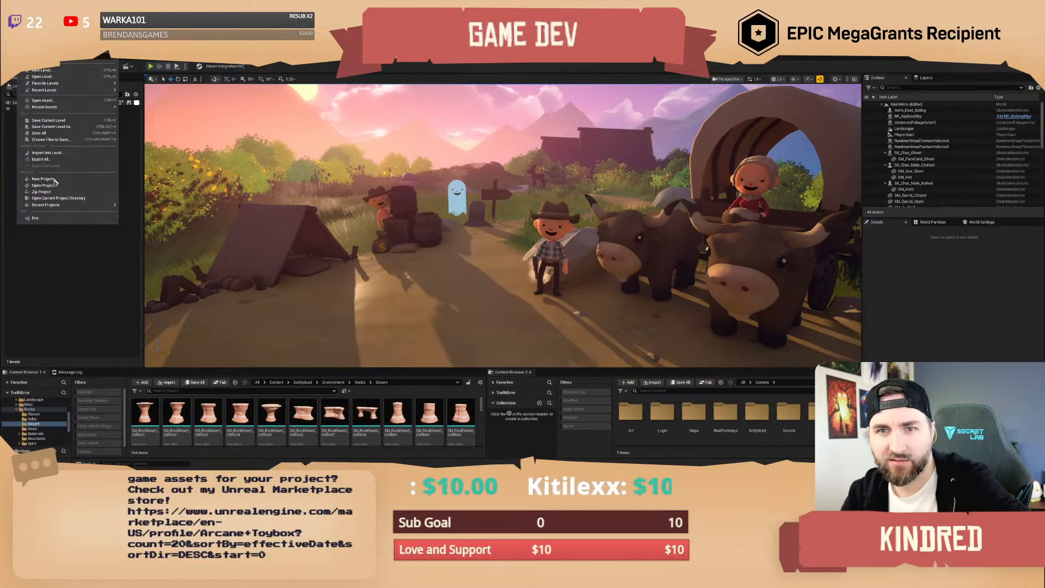
mouse_move(81, 113)
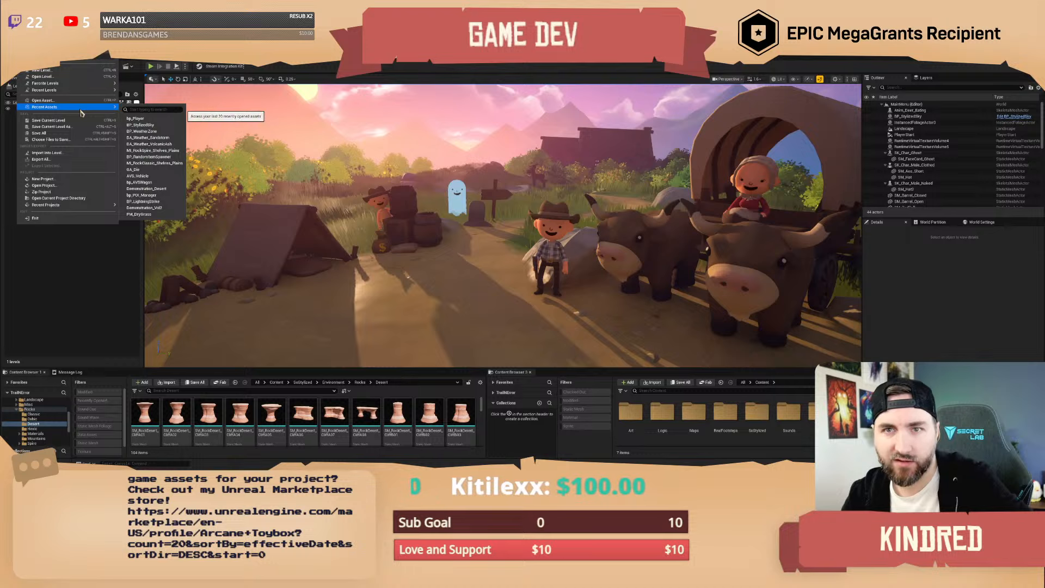
click(136, 97)
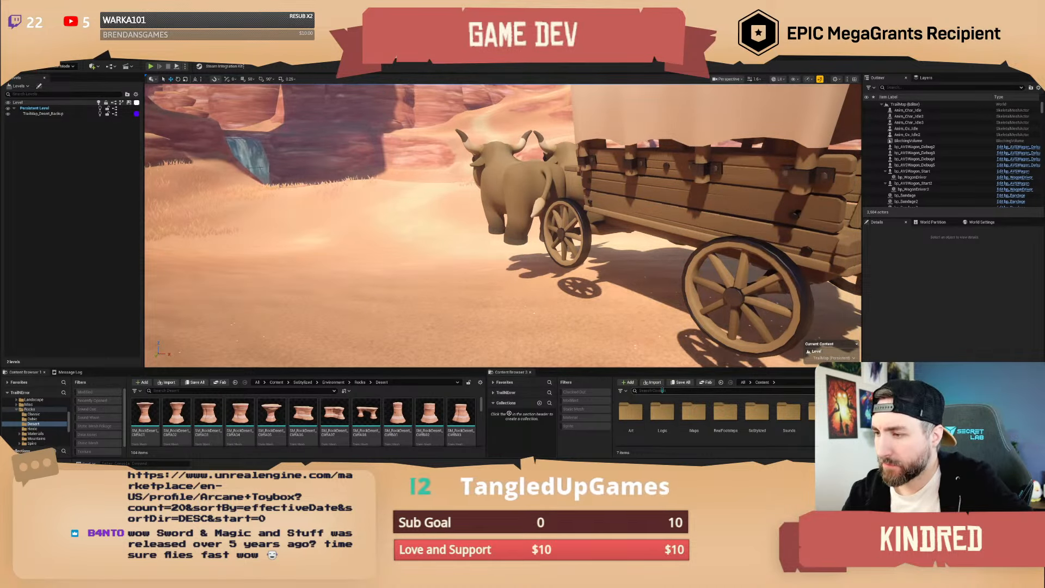
Find and open the bp_POI_Manager blueprint, and examine the Biome getter and Select node in the BuildArrays function.
click(663, 391)
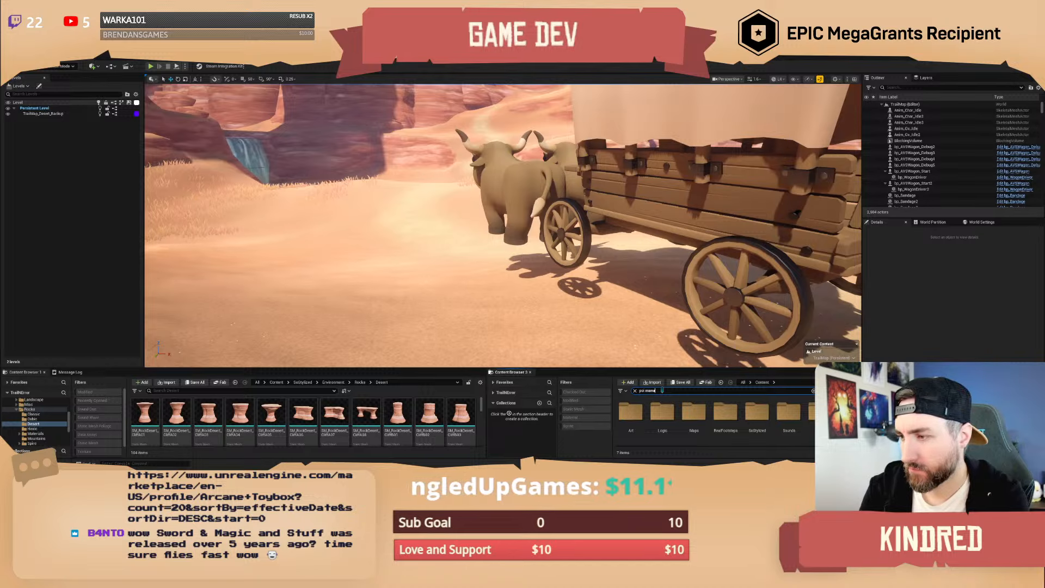
text(poi manag)
double_click(626, 419)
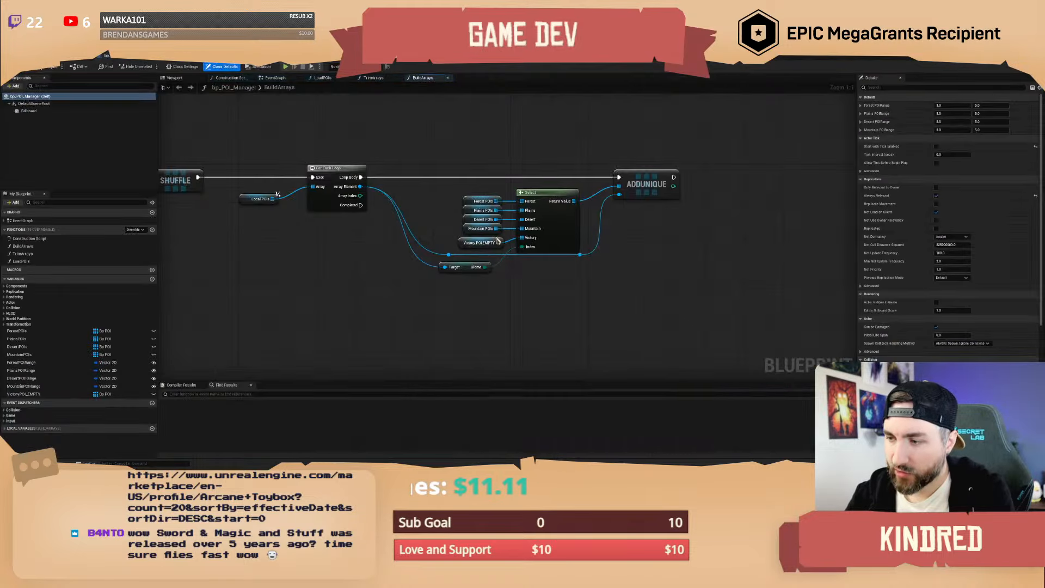
right_drag(410, 147, 462, 166)
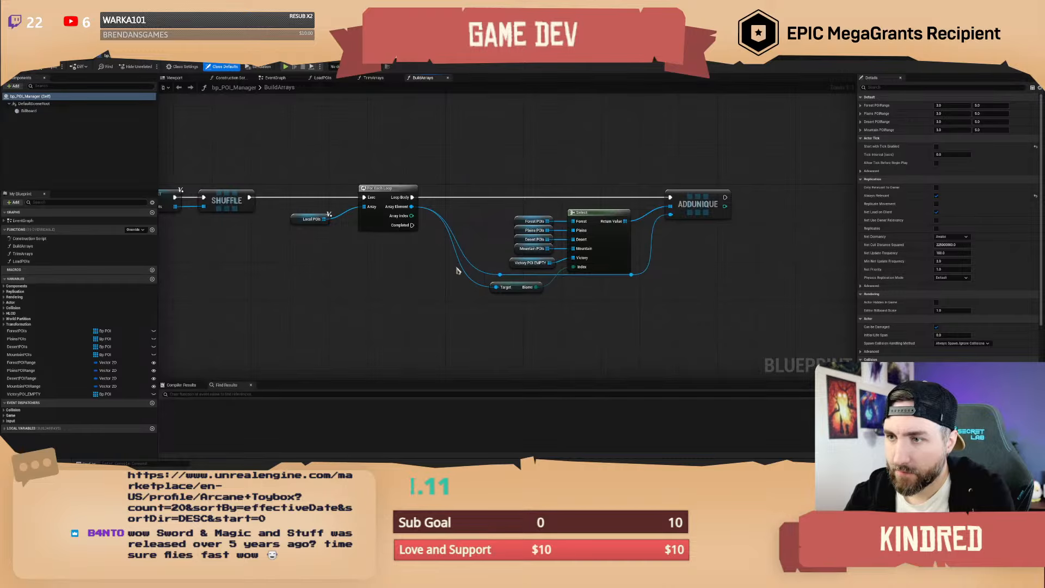
click(516, 287)
right_drag(629, 316, 597, 322)
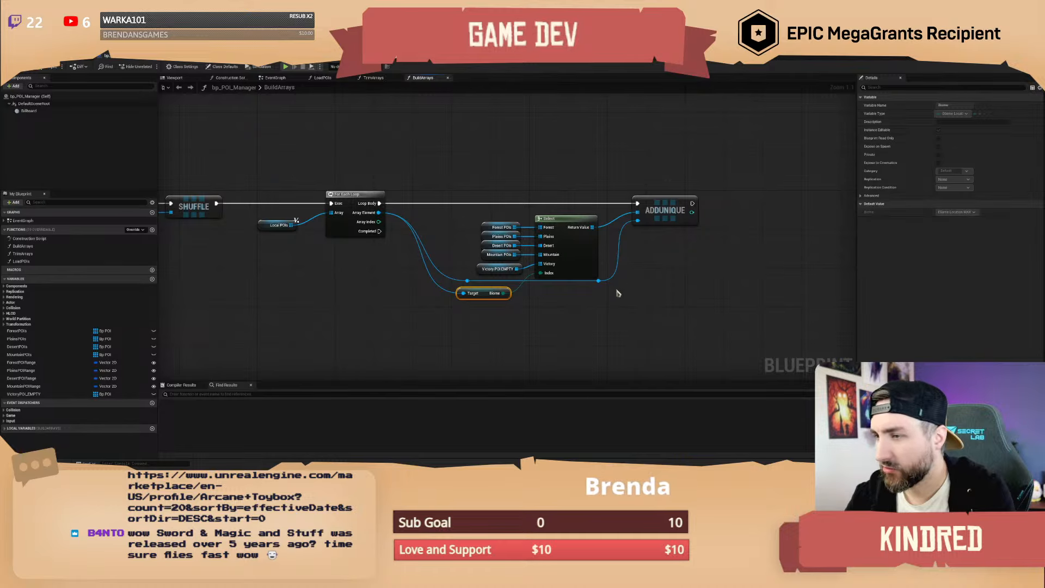
right_drag(529, 310, 538, 317)
click(538, 317)
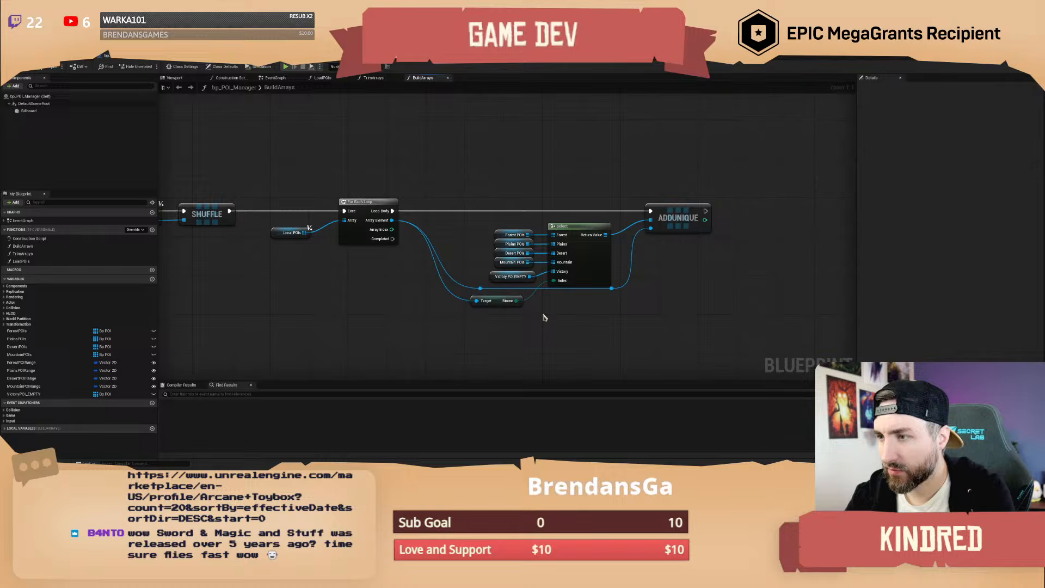
Find references to the Biome variable within the blueprint and inspect its uses in BuildArrays and LoadPOIs.
click(496, 302)
right_click(497, 304)
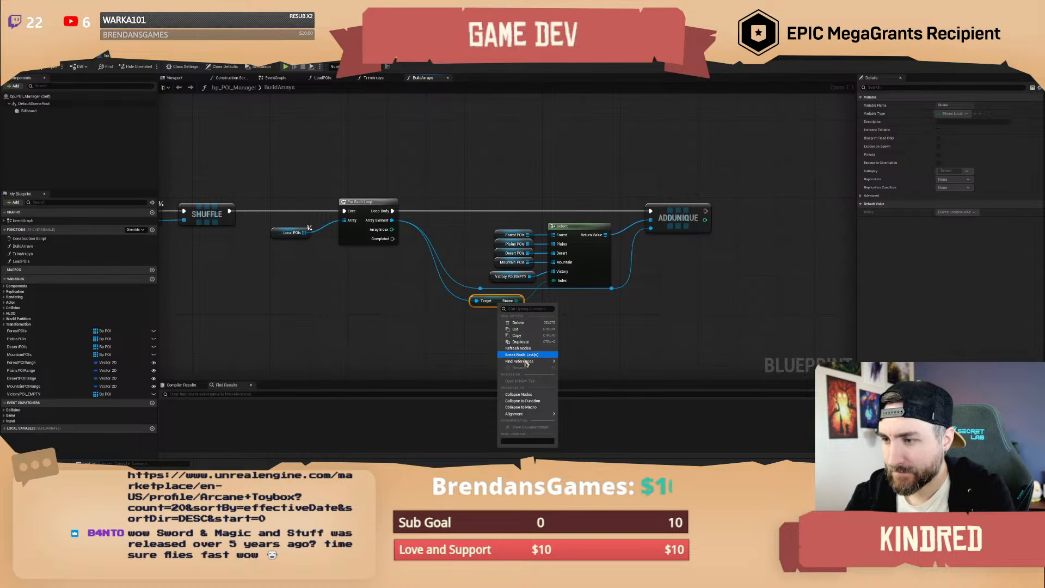
mouse_move(526, 361)
click(574, 363)
click(183, 417)
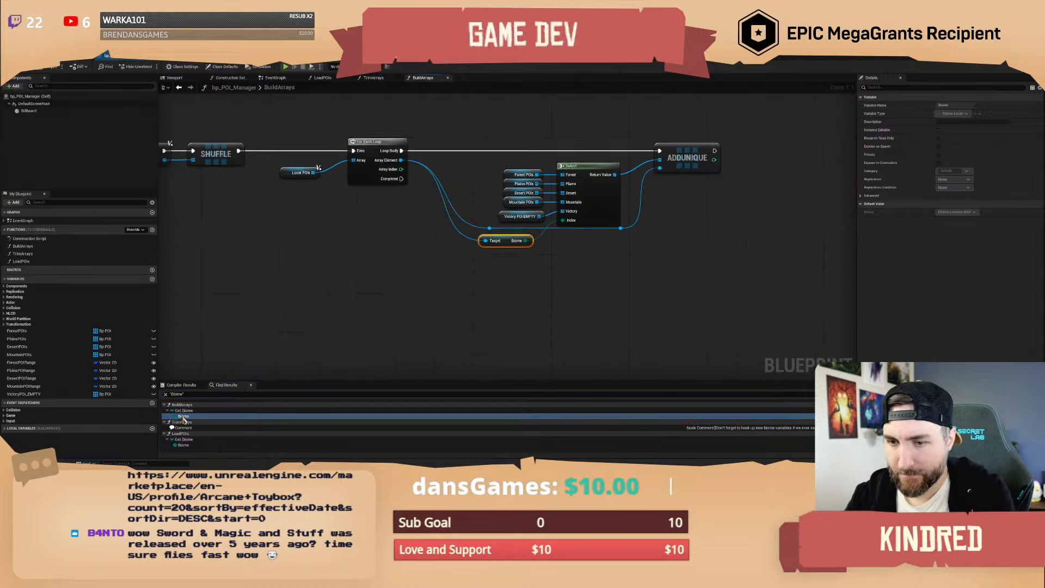
click(185, 440)
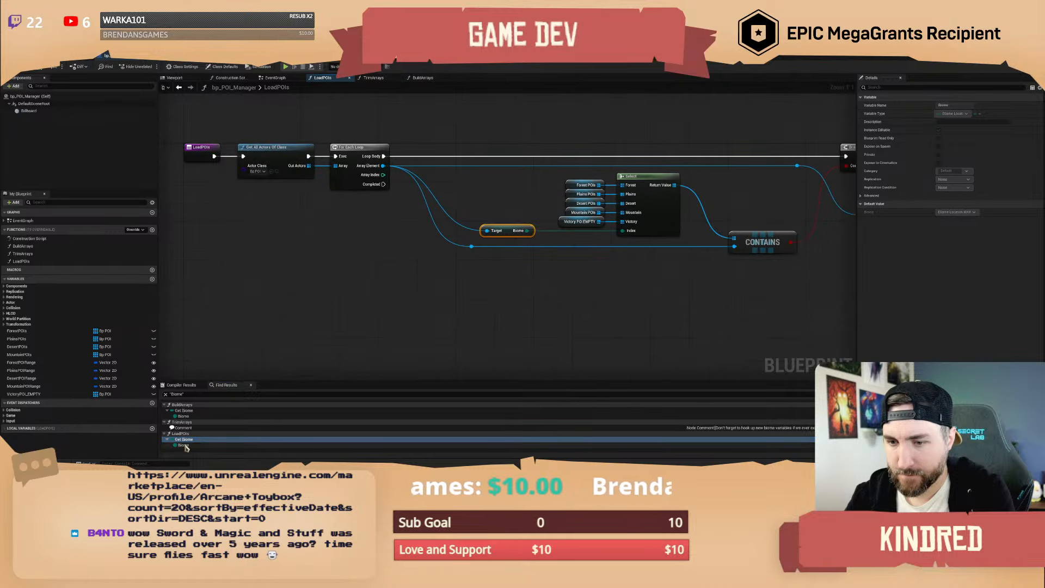
right_drag(526, 291, 486, 312)
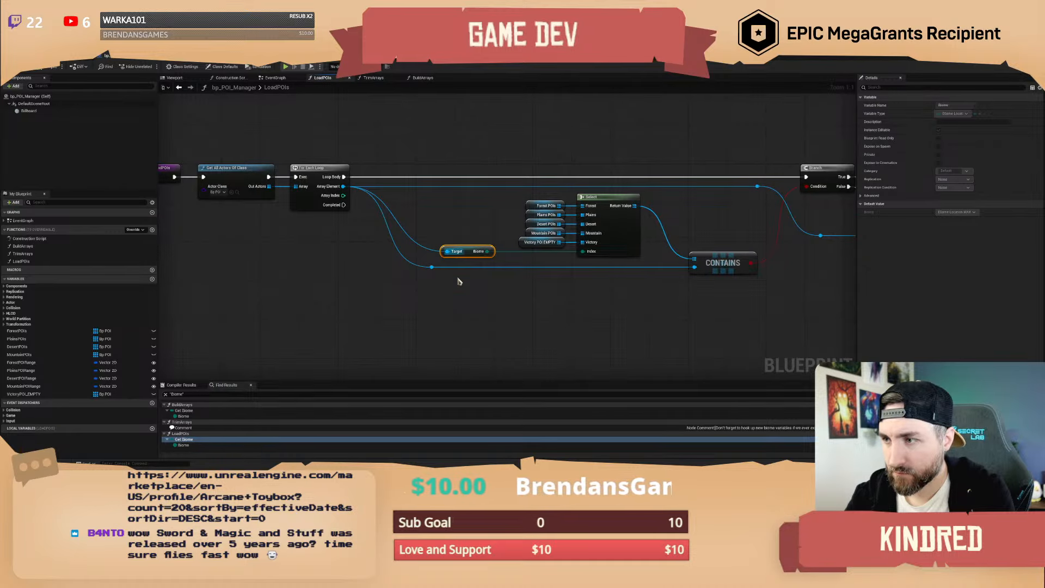
Go to the biome comment in TrimArrays and examine the enum loop, the Victory comparison's options and both Select nodes.
click(185, 428)
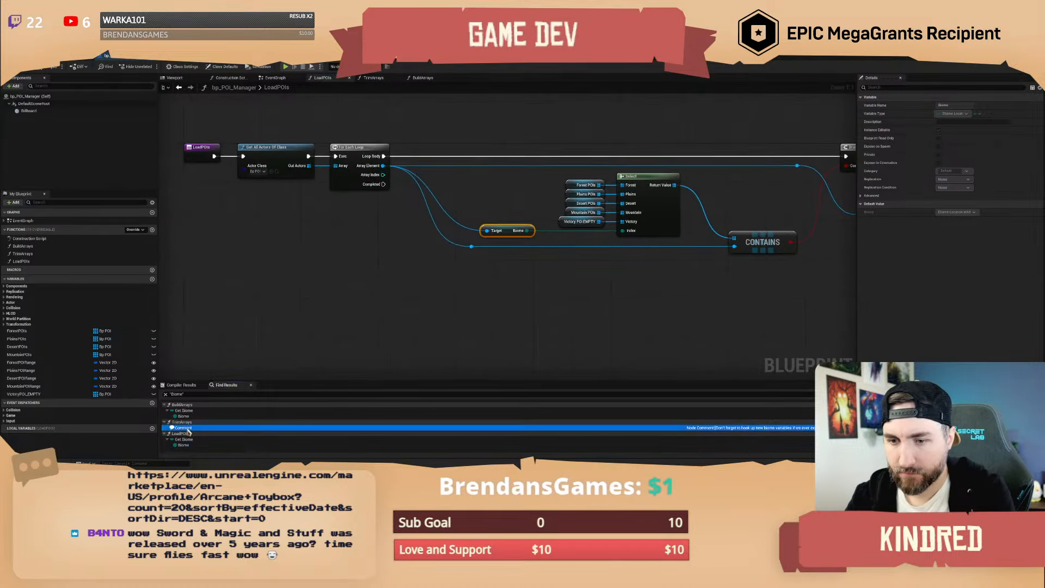
click(363, 205)
right_drag(363, 206, 366, 303)
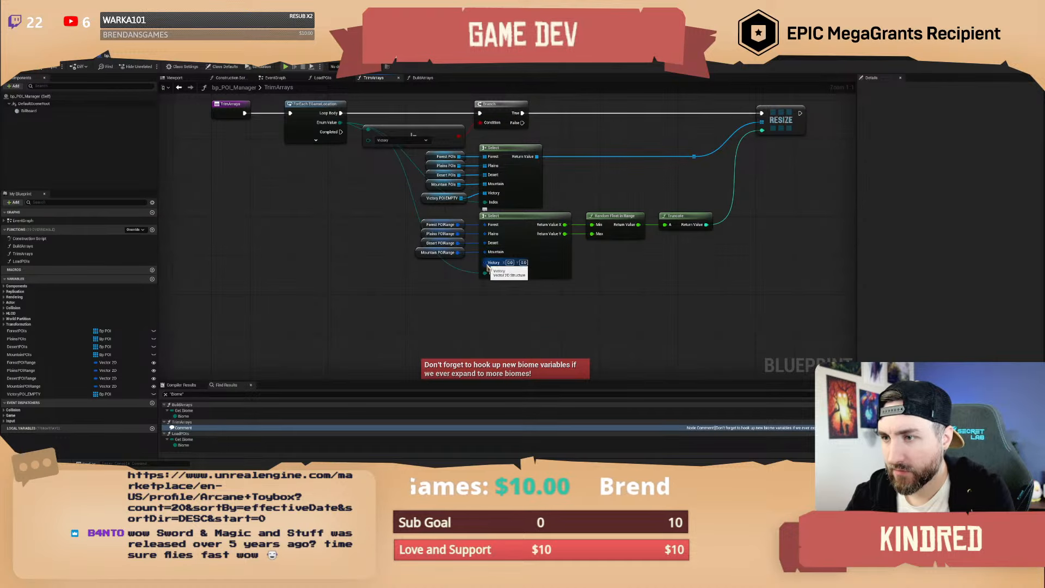
right_drag(462, 295, 457, 298)
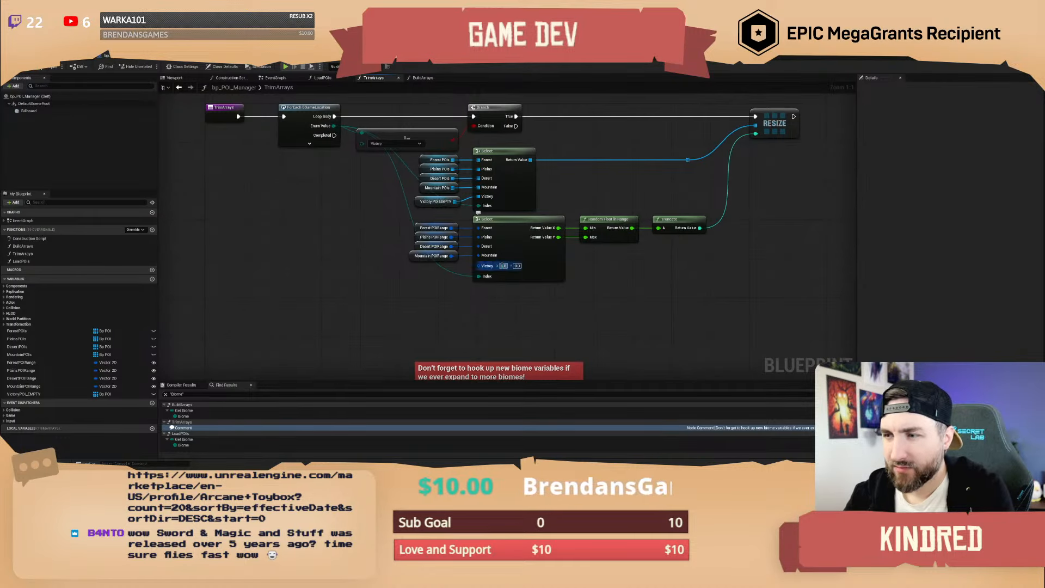
right_drag(605, 276, 611, 296)
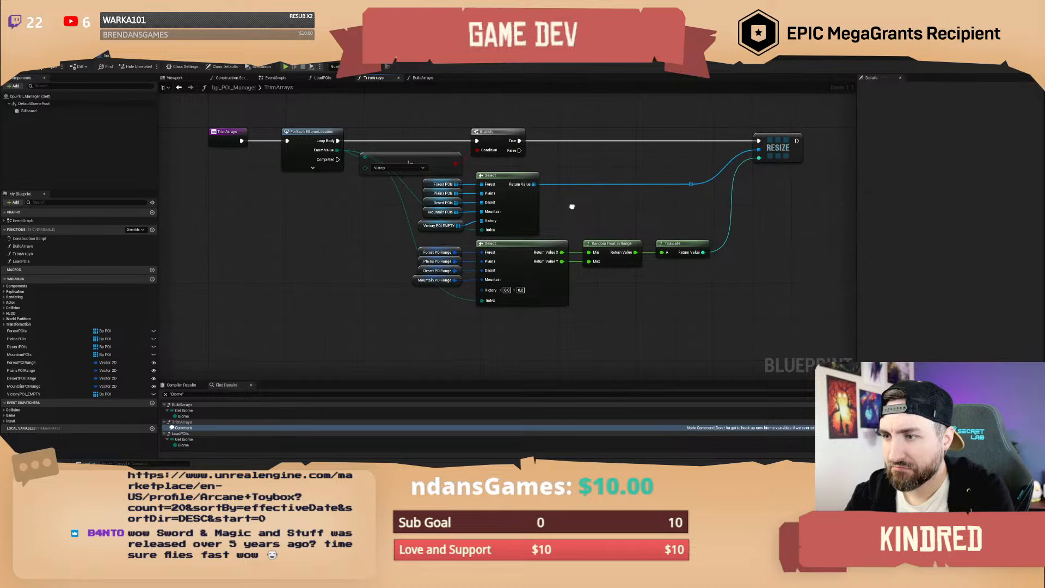
right_drag(572, 207, 612, 284)
right_drag(417, 194, 431, 207)
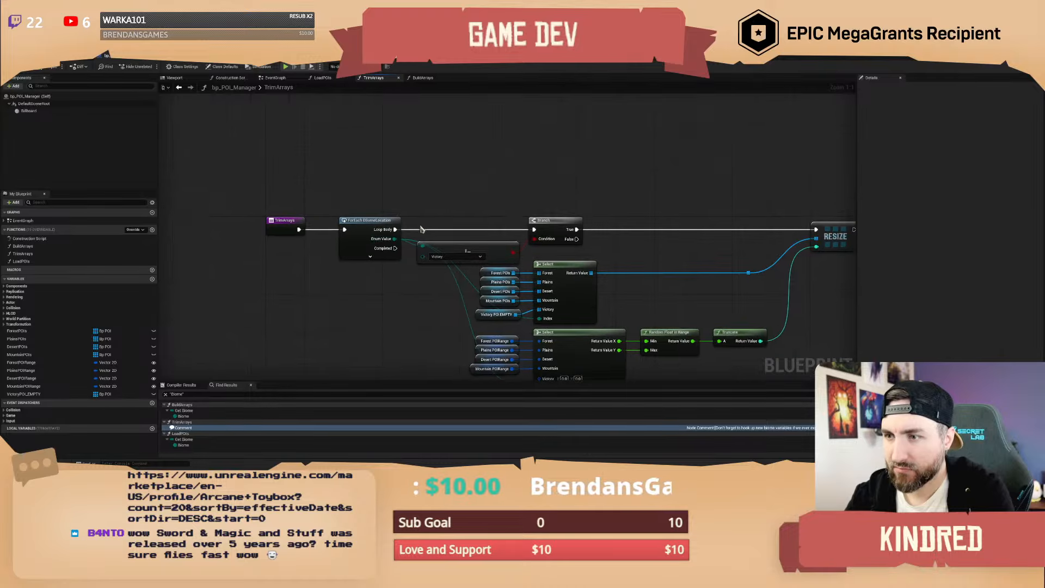
click(453, 258)
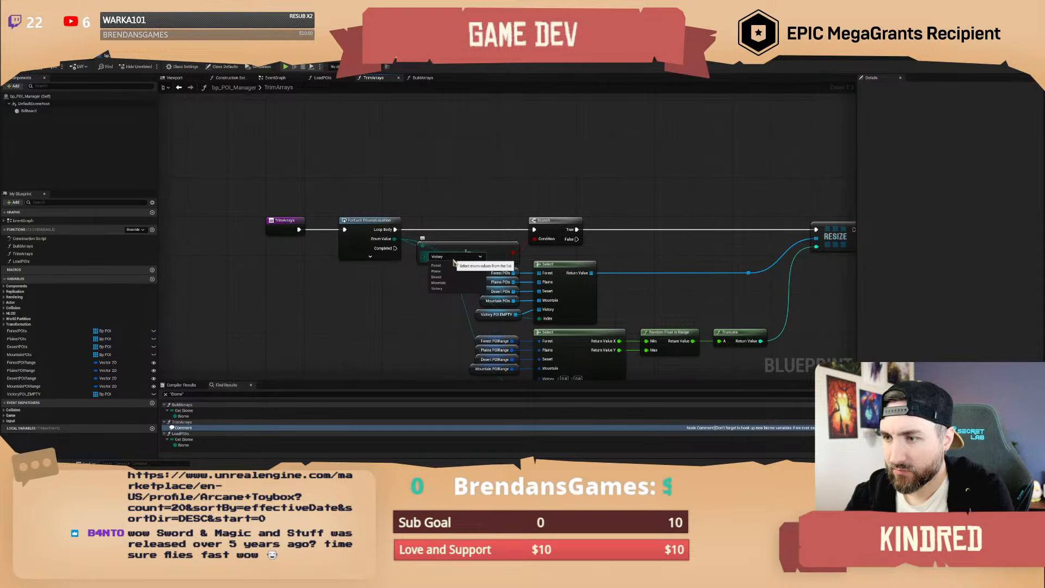
click(457, 201)
right_drag(489, 201, 424, 162)
right_drag(343, 163, 362, 175)
Check the event graph's BeginPlay chain and open the Build Arrays function from it to review the array logic.
click(276, 79)
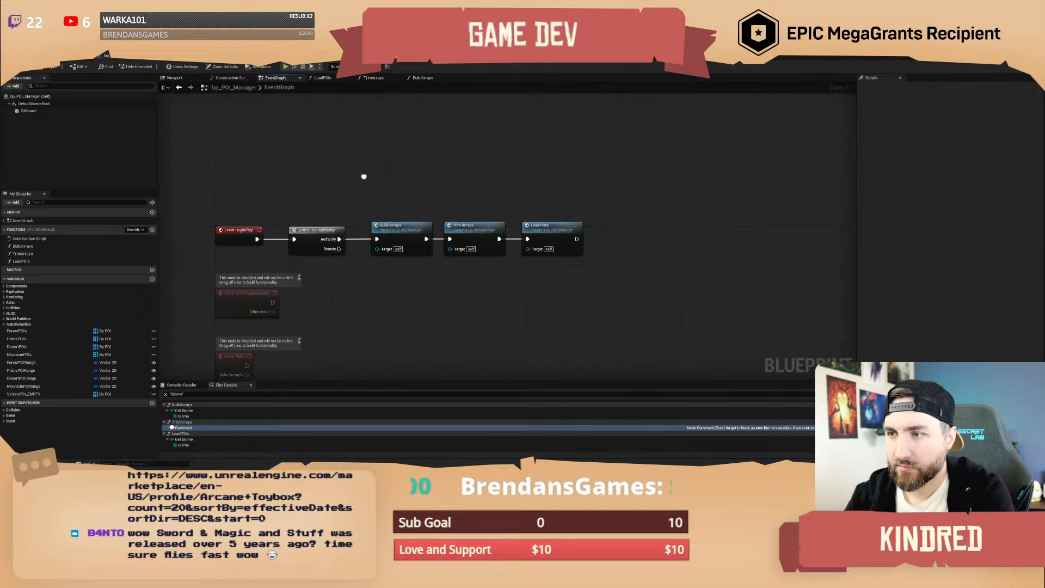
double_click(393, 233)
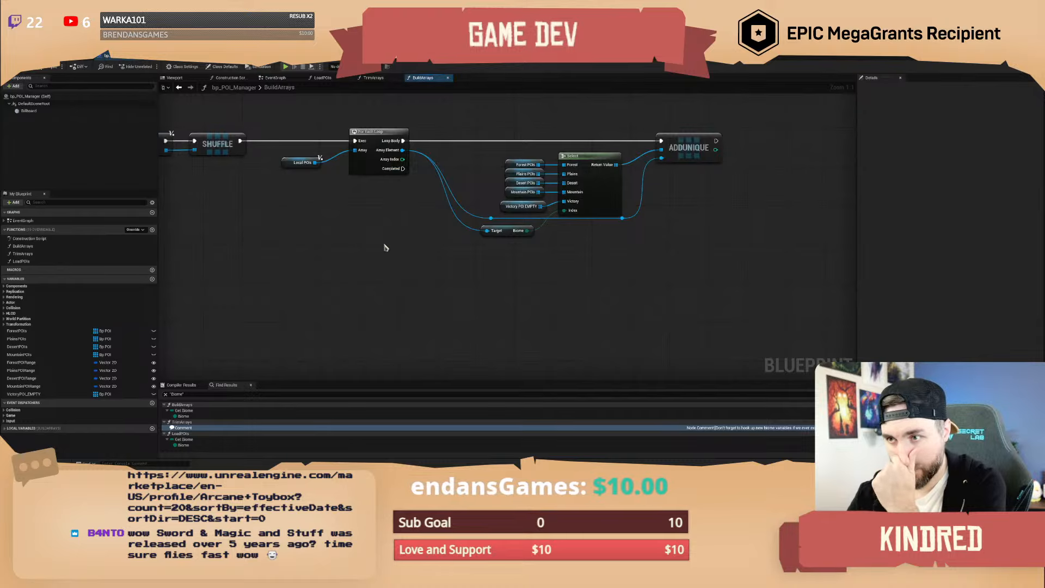
right_drag(388, 247, 398, 295)
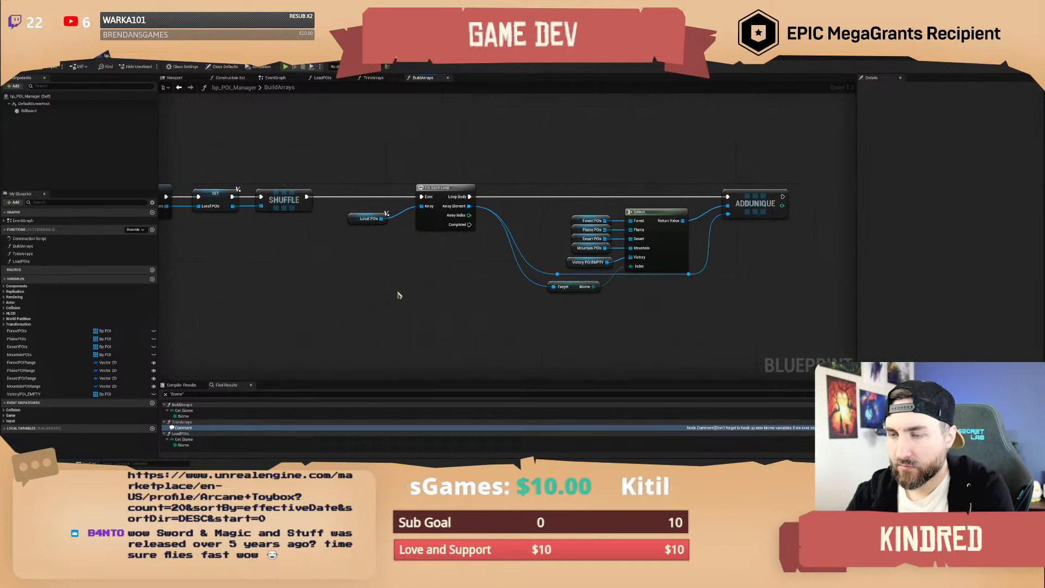
right_drag(426, 282, 423, 303)
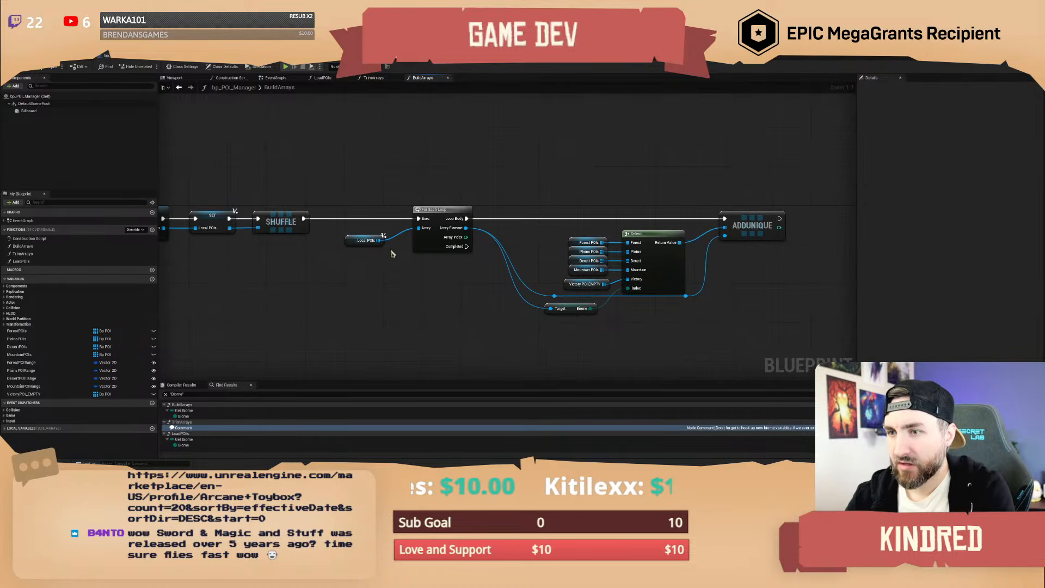
Try adding a default element to the Local POIs array variable, and clear the array again.
click(357, 240)
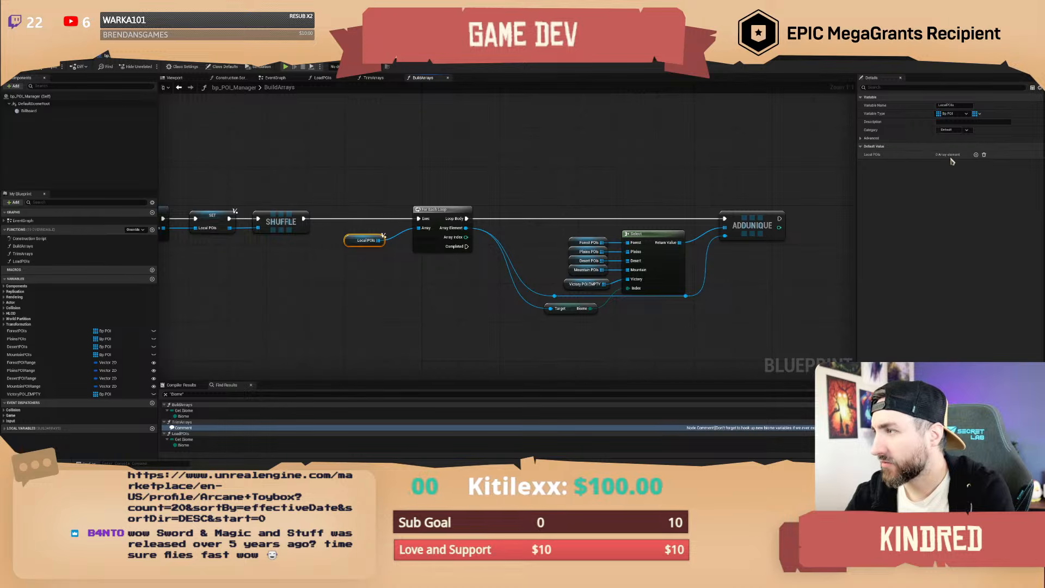
click(976, 155)
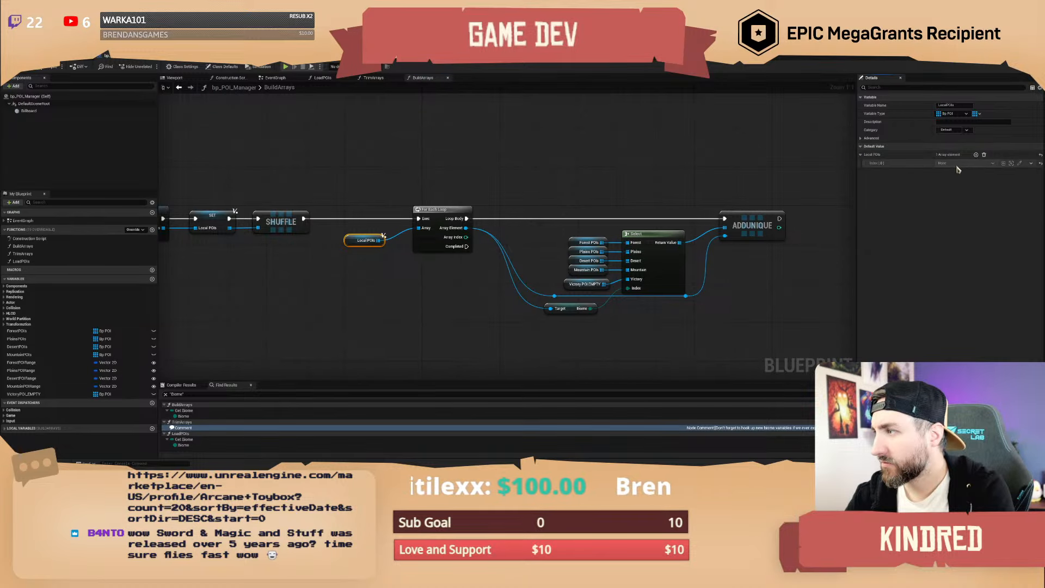
click(985, 156)
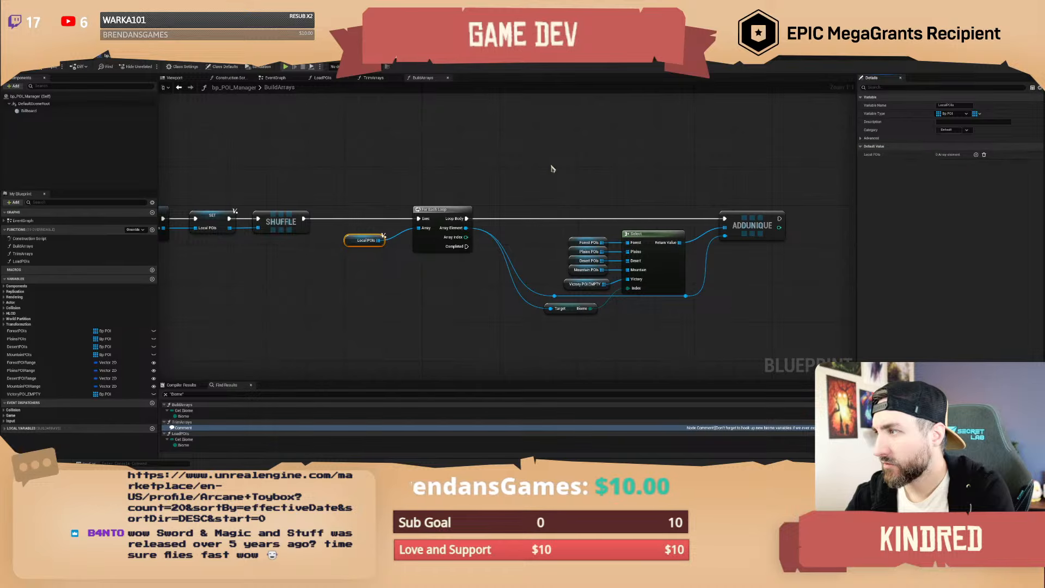
click(551, 168)
Inspect the Shuffle, loop and Biome getter nodes in BuildArrays, and return to the TrailMap level editor.
right_drag(420, 156, 462, 175)
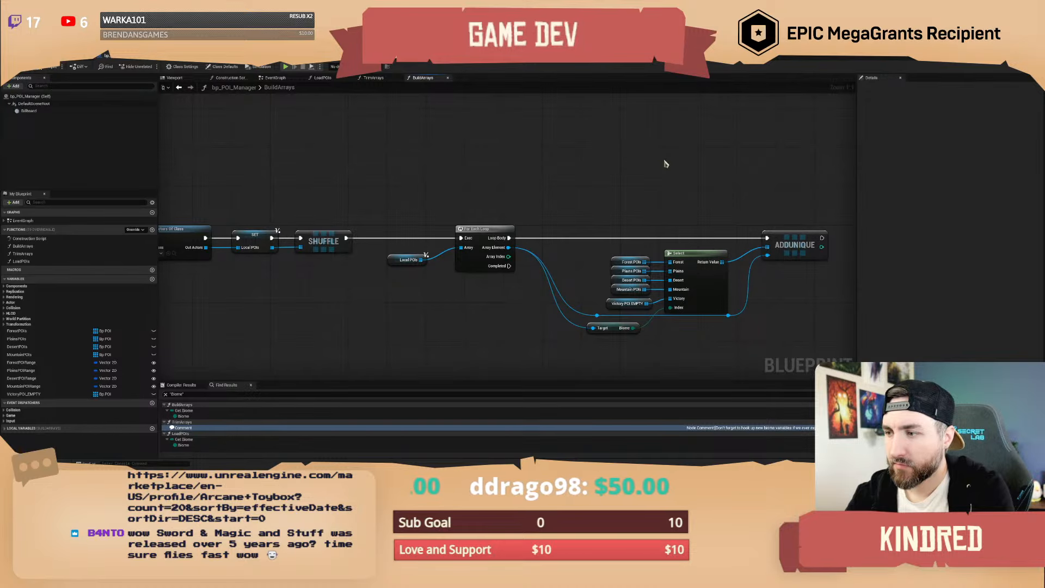
right_drag(665, 164, 596, 143)
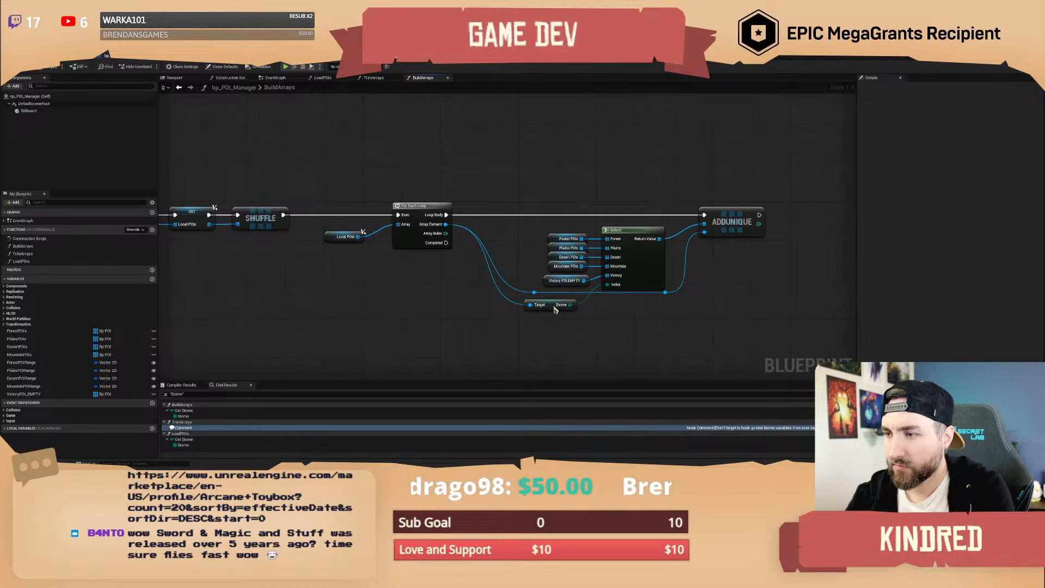
click(554, 308)
right_drag(504, 155, 546, 169)
click(546, 168)
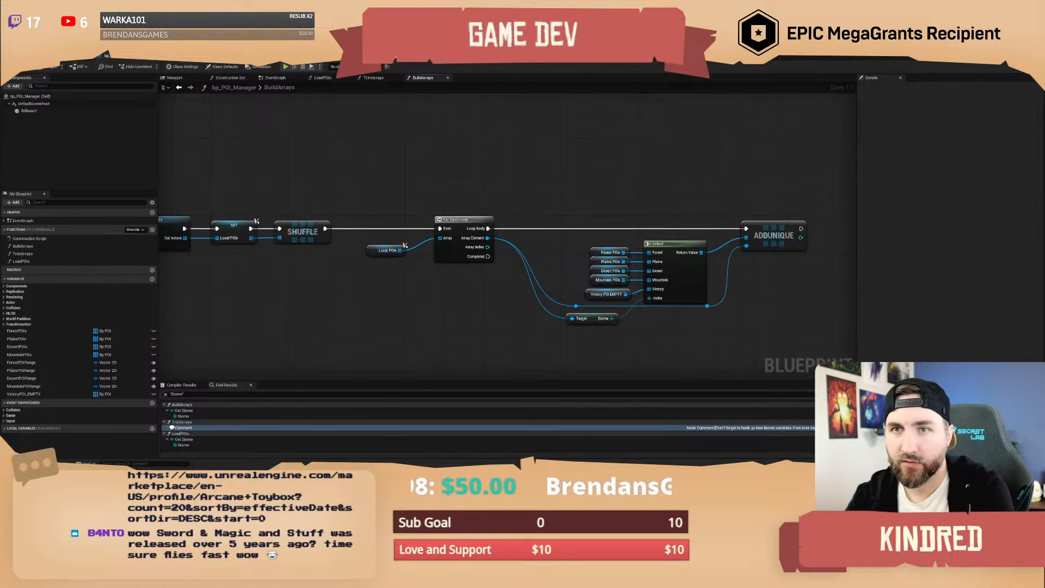
click(149, 59)
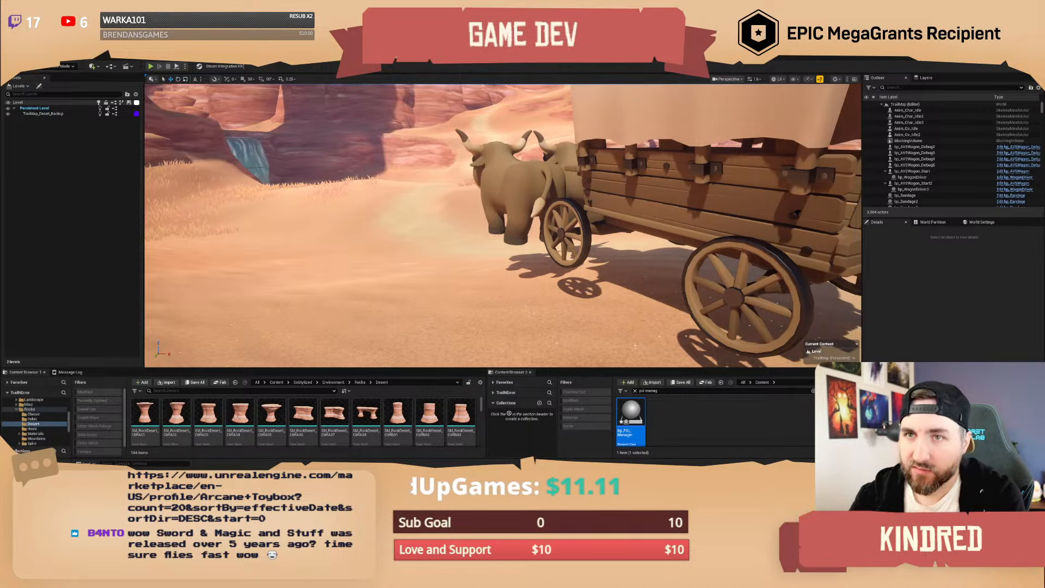
mouse_move(503, 225)
right_down()
mouse_move(511, 223)
mouse_move(490, 220)
mouse_move(511, 229)
mouse_move(472, 226)
mouse_move(503, 214)
right_up()
key(s)
scroll(503, 226, down, 5)
key(w)
scroll(503, 226, down, 2)
key(w)
scroll(503, 225, down, 2)
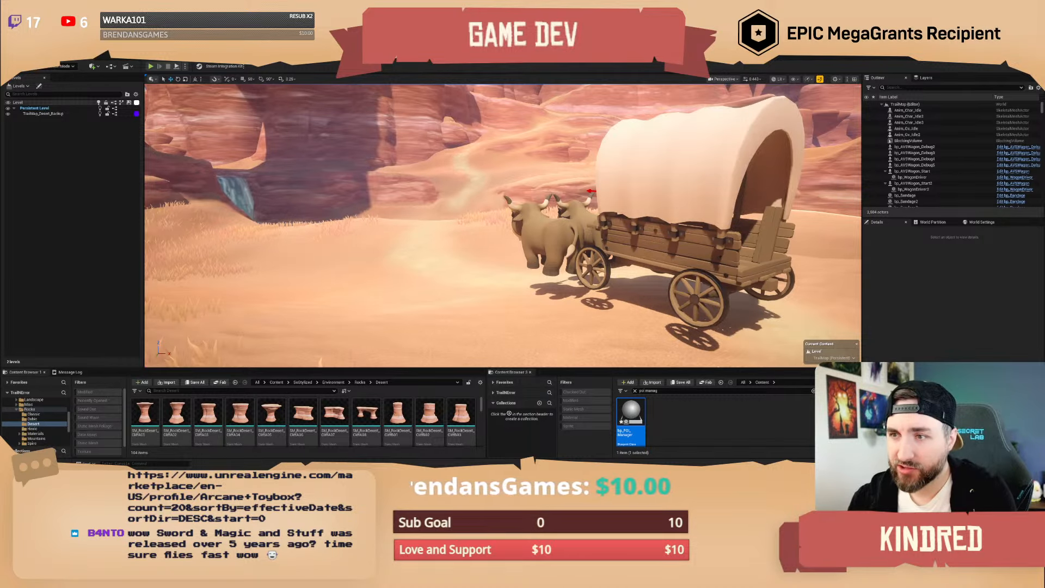
key(s)
mouse_move(503, 225)
right_down()
mouse_move(468, 226)
mouse_move(479, 225)
mouse_move(468, 215)
mouse_move(502, 230)
mouse_move(493, 228)
right_up()
scroll(498, 225, up, 4)
key(s)
key(w)
scroll(500, 229, down, 1)
scroll(487, 225, down, 2)
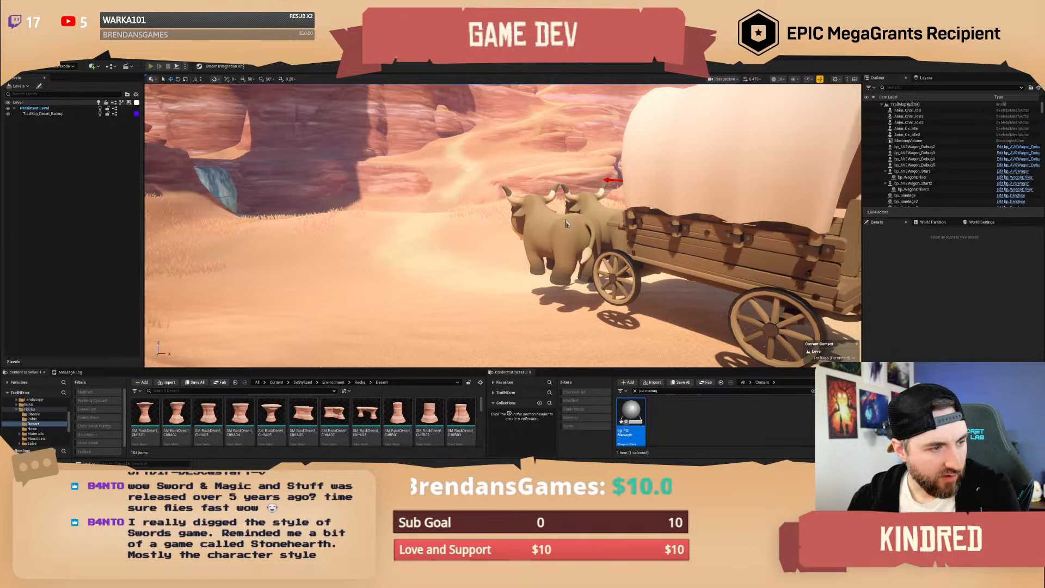
Start a play session of the trail map and enable GodMode through the console.
key(alt+p)
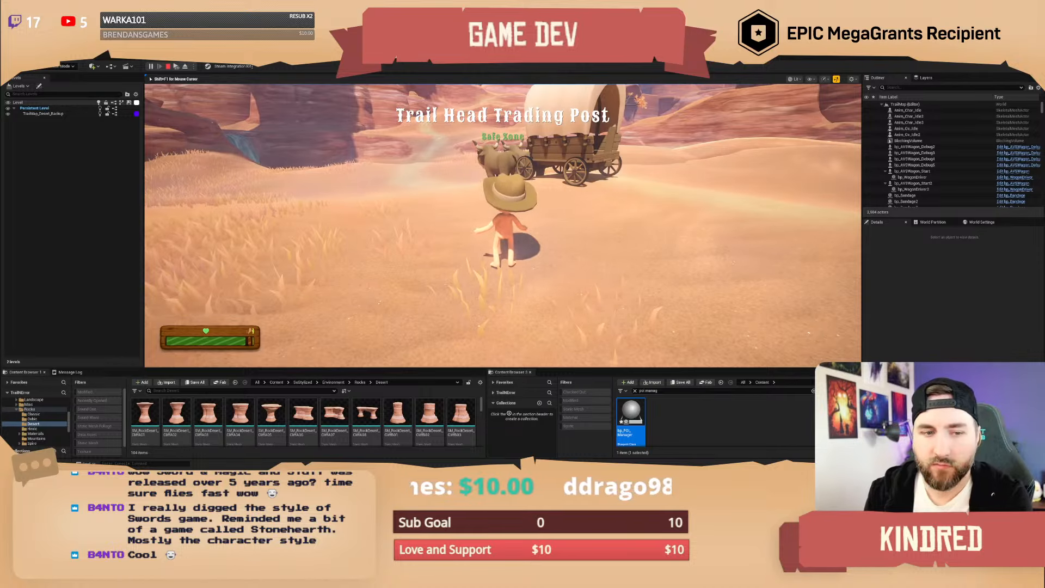
key(grave)
text(GodMode)
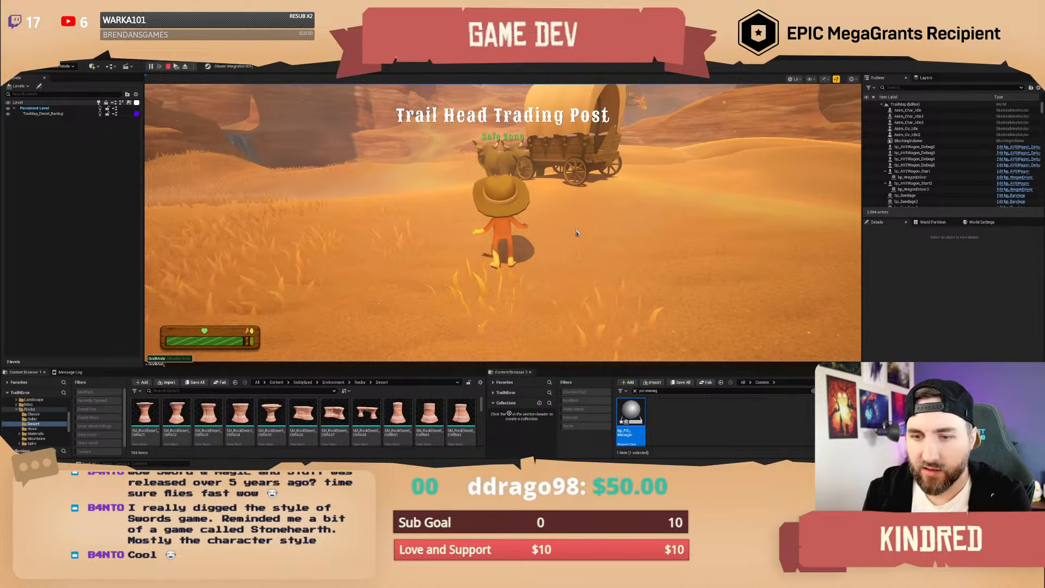
key(Return)
Walk to the wagon, drive it across the desert toward the canyon trail, and end the play session.
key(w)
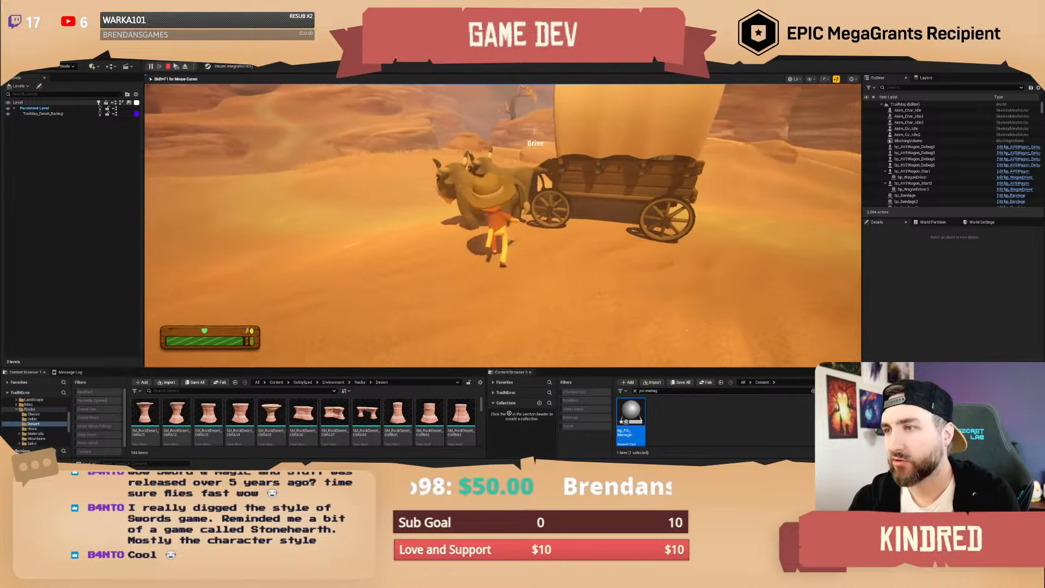
key(e)
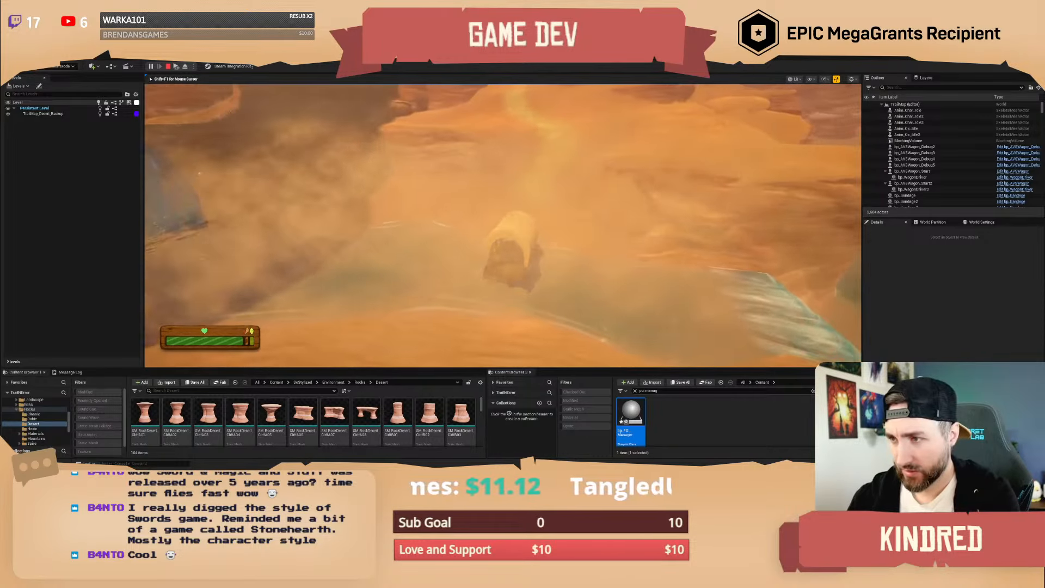
key(Escape)
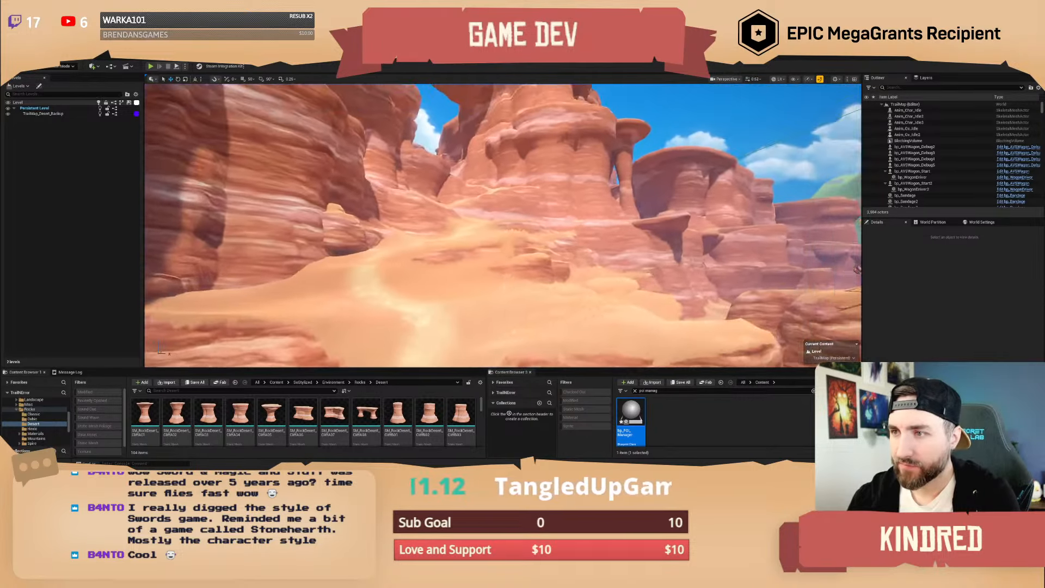
Select the desert weather zone in the sky above the canyon trail and pick another weather data asset for it.
right_drag(503, 225, 533, 101)
scroll(503, 226, up, 3)
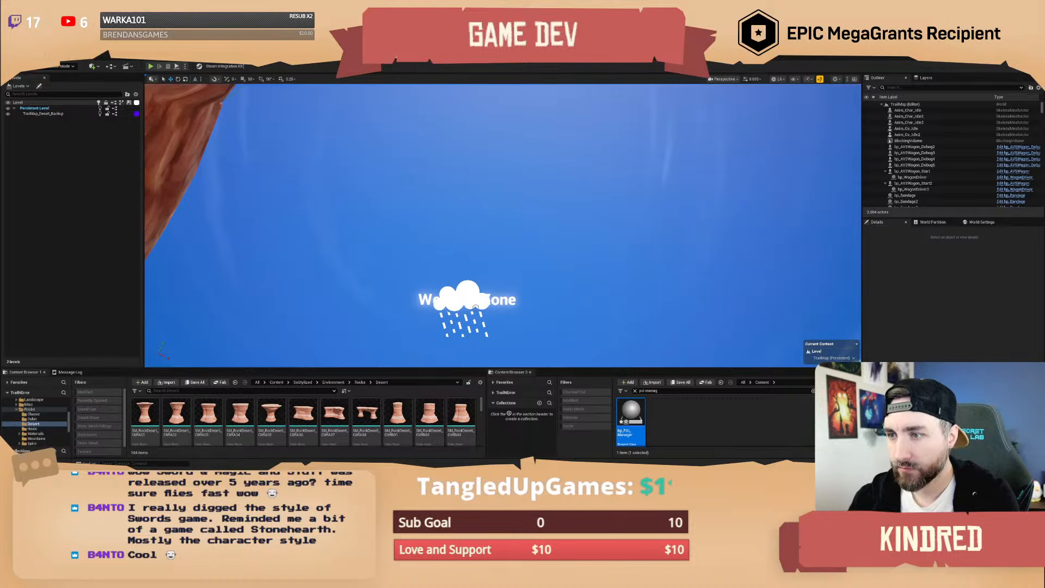
click(468, 304)
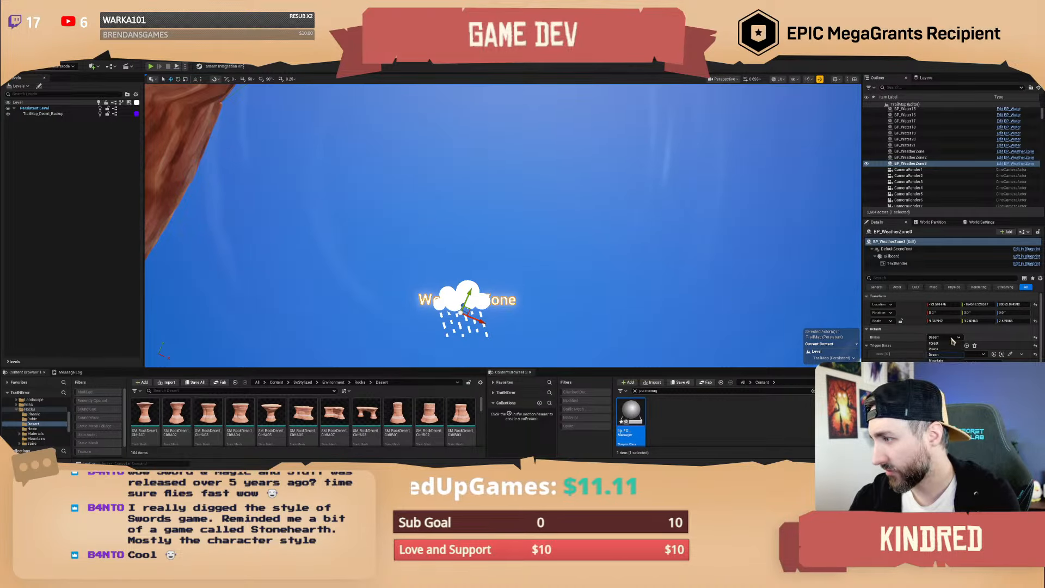
click(974, 374)
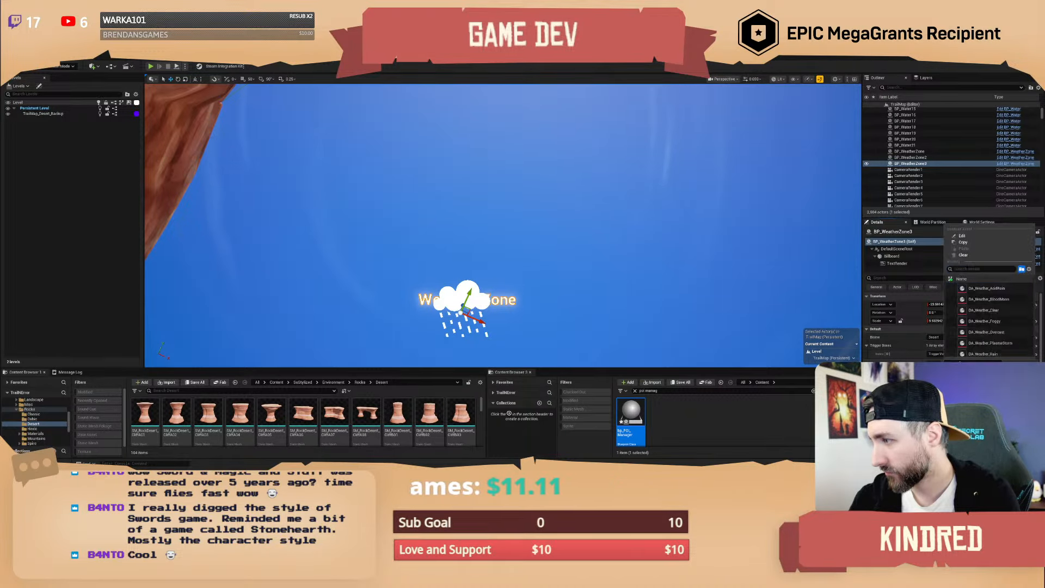
scroll(999, 327, down, 2)
click(1000, 294)
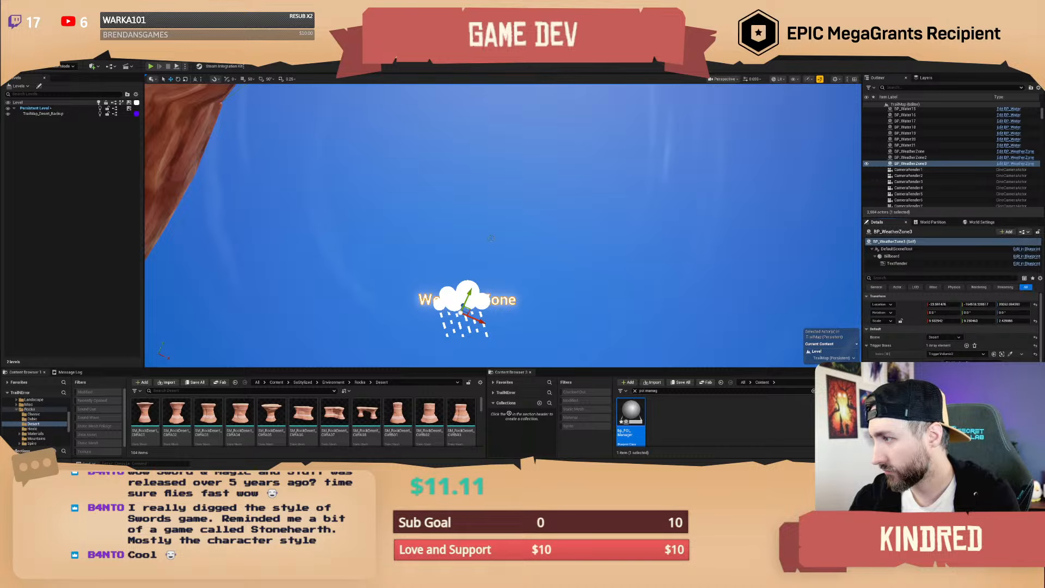
Play-test the level from the parked wagon, drive it along the desert trail into the canyon, and end the play session.
key(s)
right_drag(369, 321, 381, 294)
key(w)
right_drag(358, 148, 324, 166)
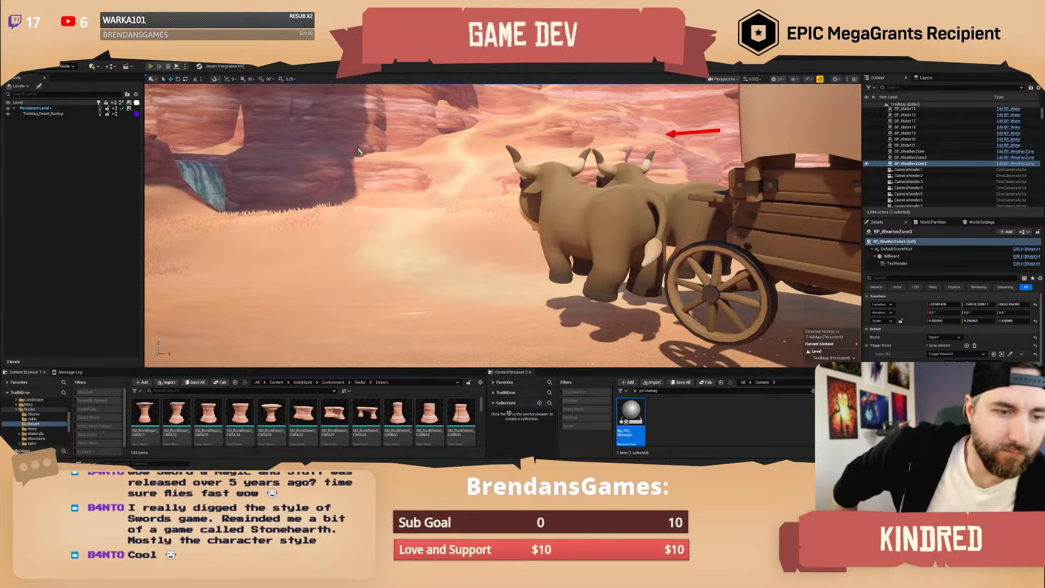
key(alt+p)
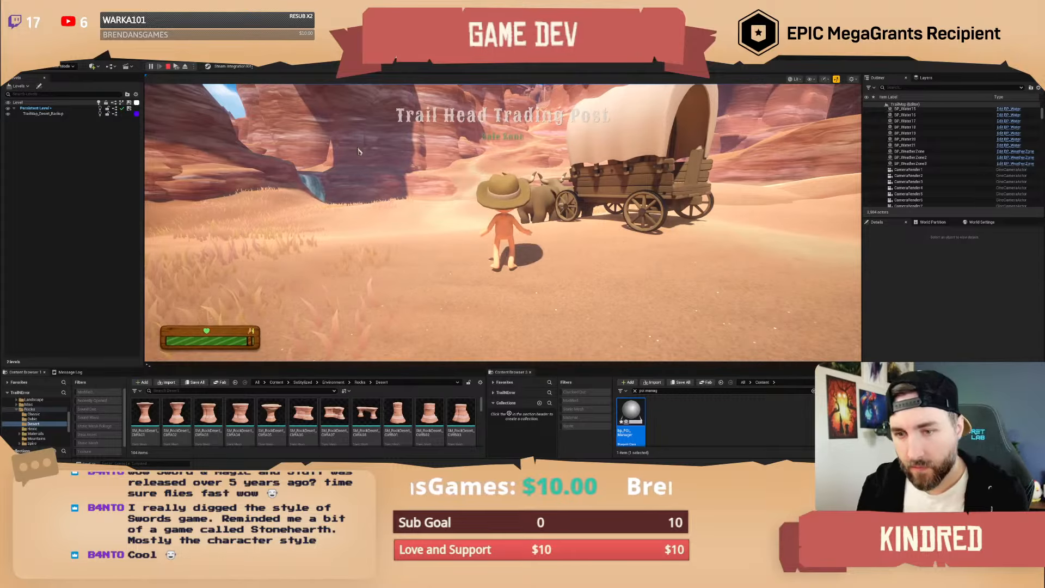
key(Return)
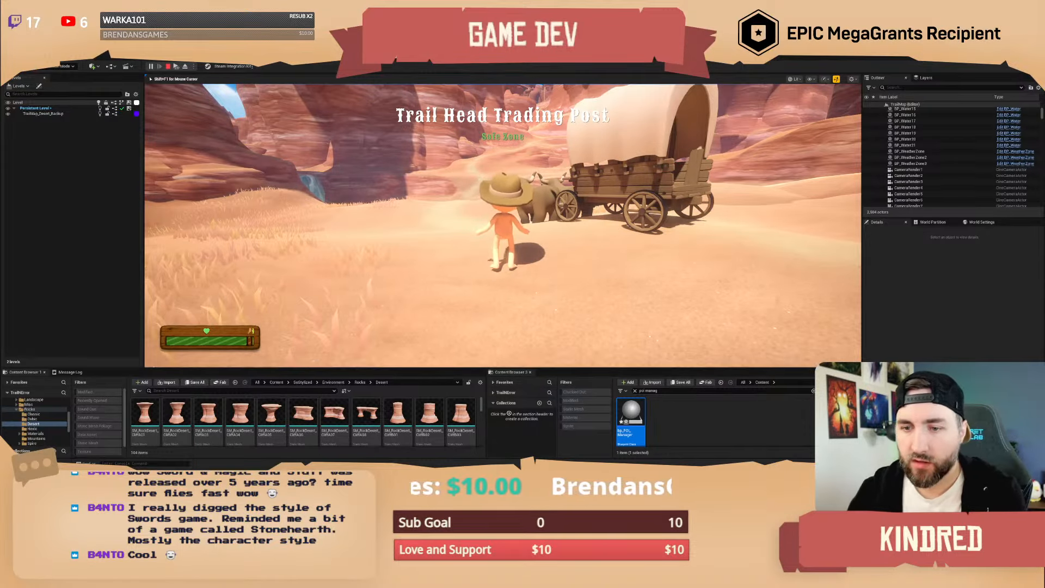
key(w)
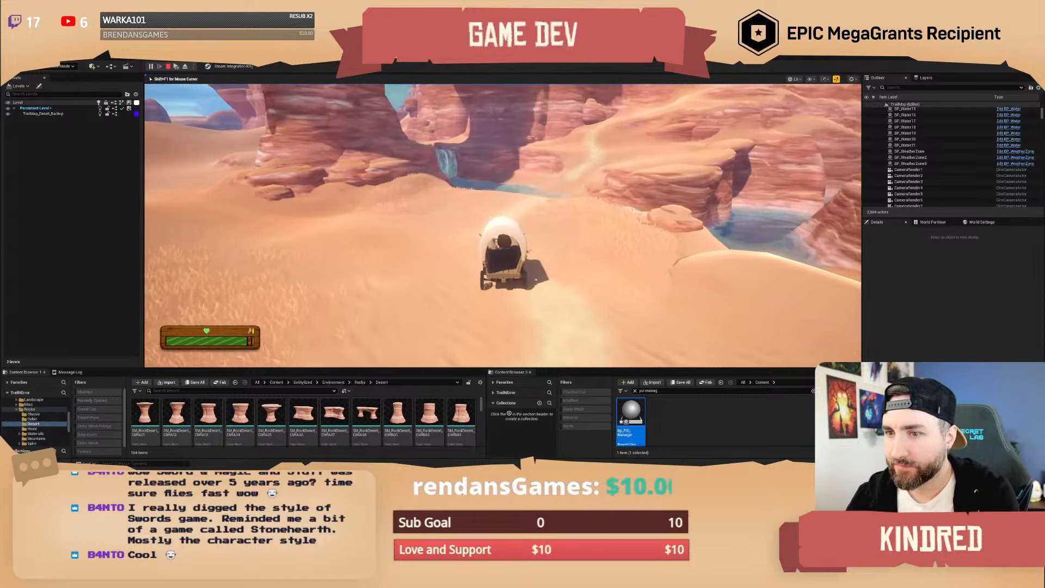
key(d)
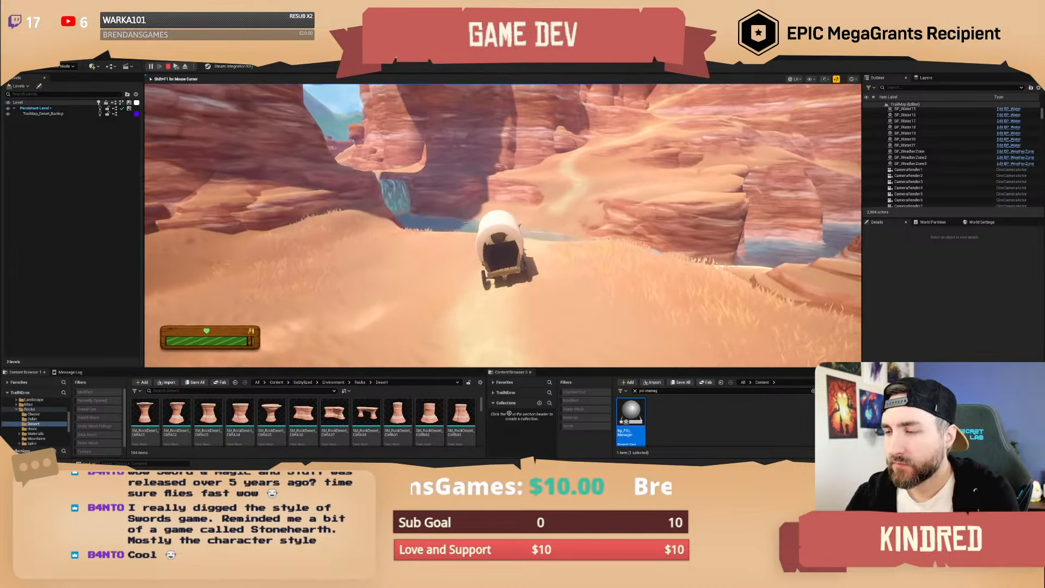
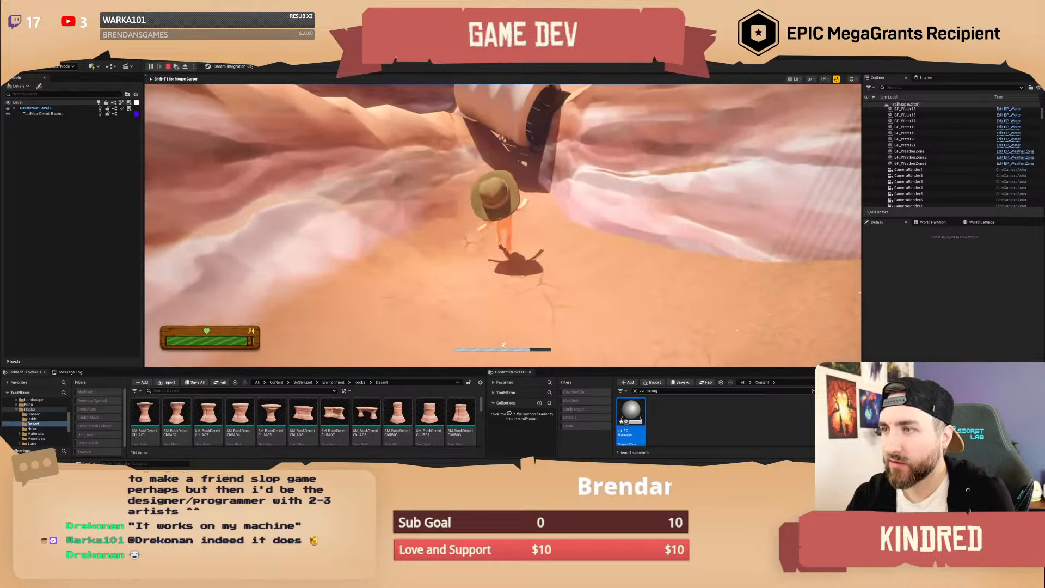
key(Escape)
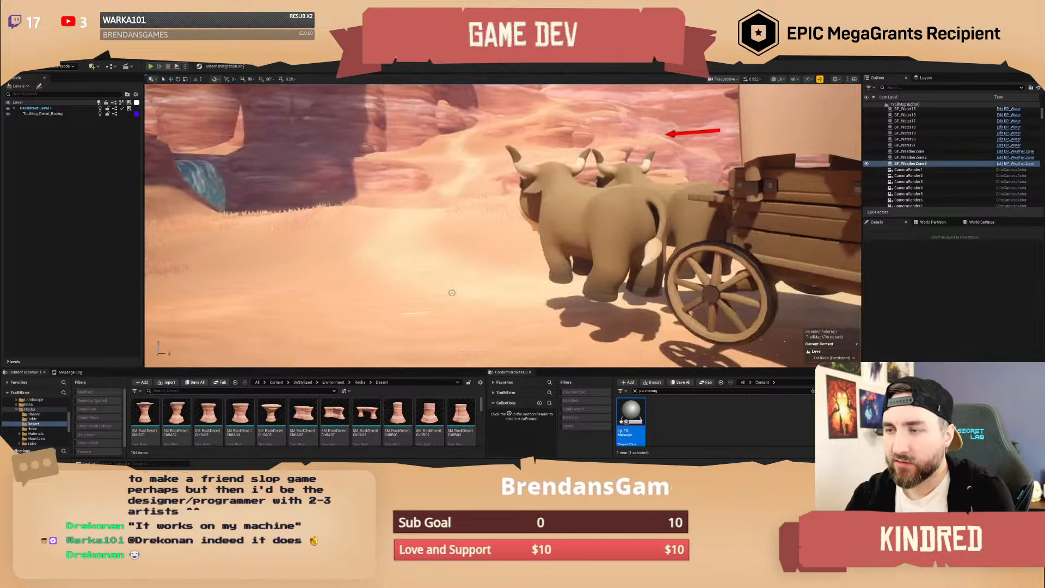
Switch to landscape sculpting with the Smooth tool and reduce its brush size.
right_drag(451, 292, 425, 308)
click(67, 66)
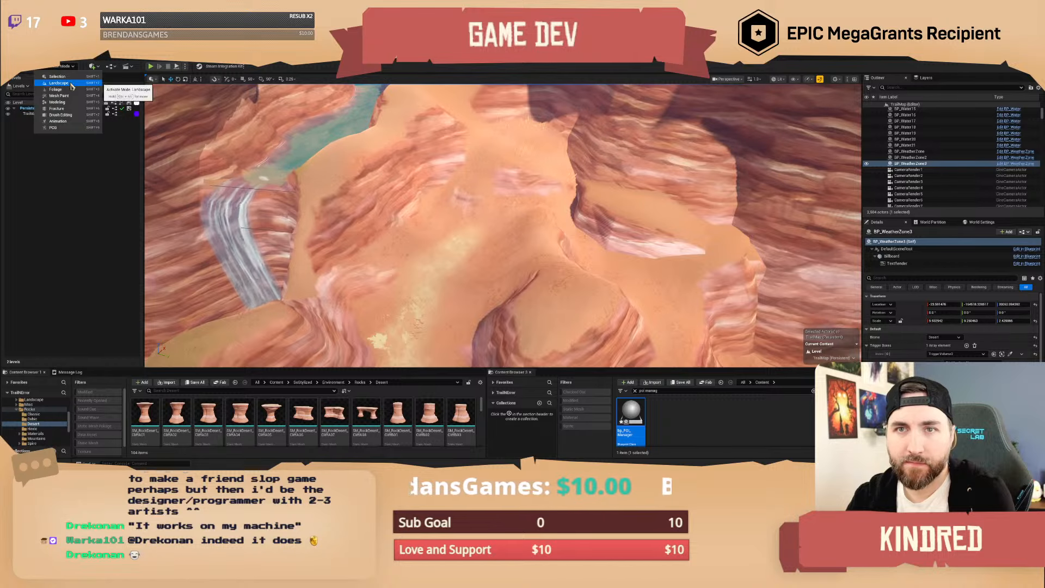
click(71, 83)
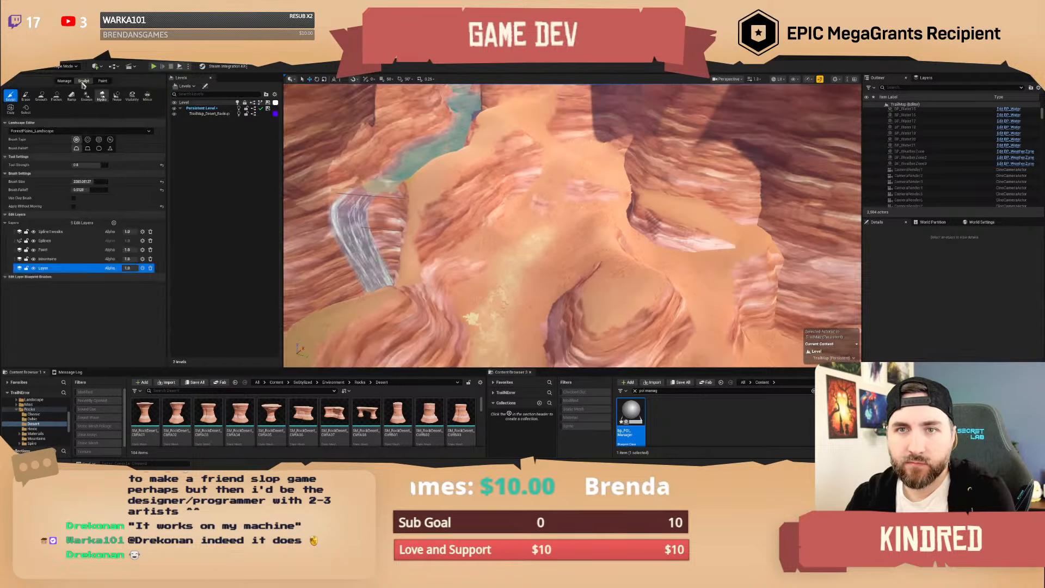
click(41, 96)
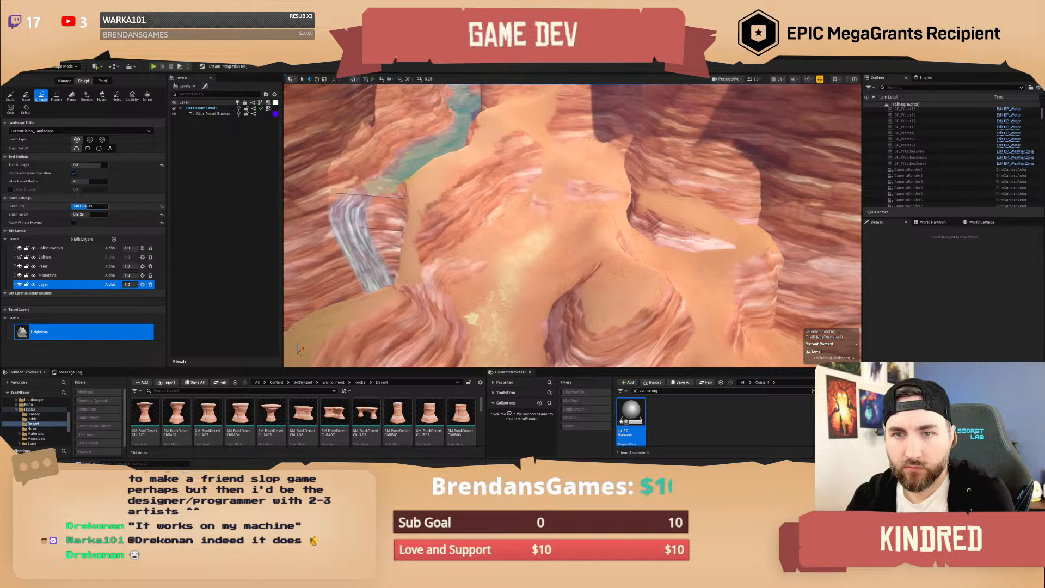
drag(90, 206, 86, 206)
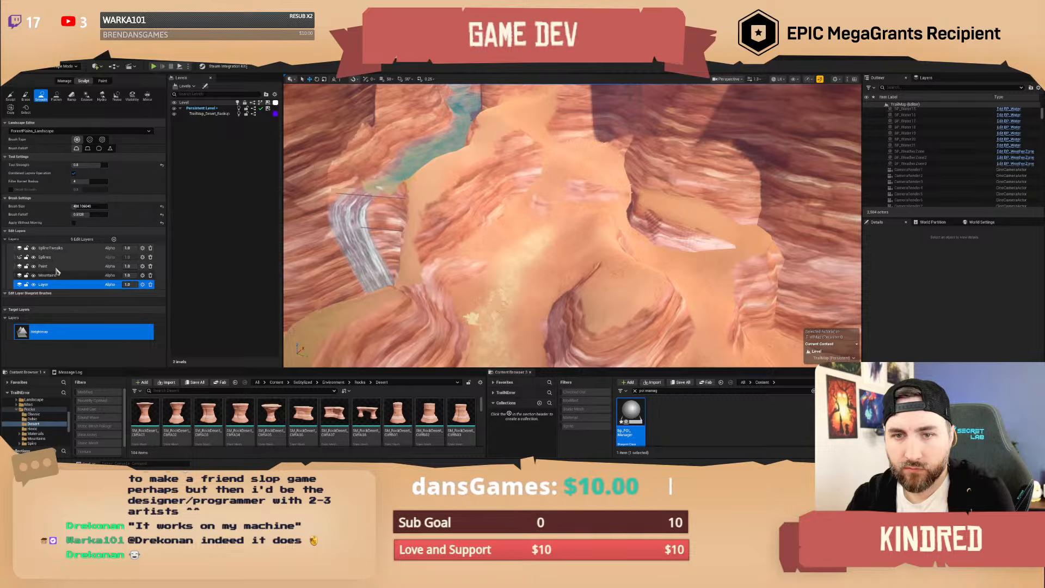
Target Desert_Landscape for editing and make its sculpt layer the active edit layer.
click(45, 131)
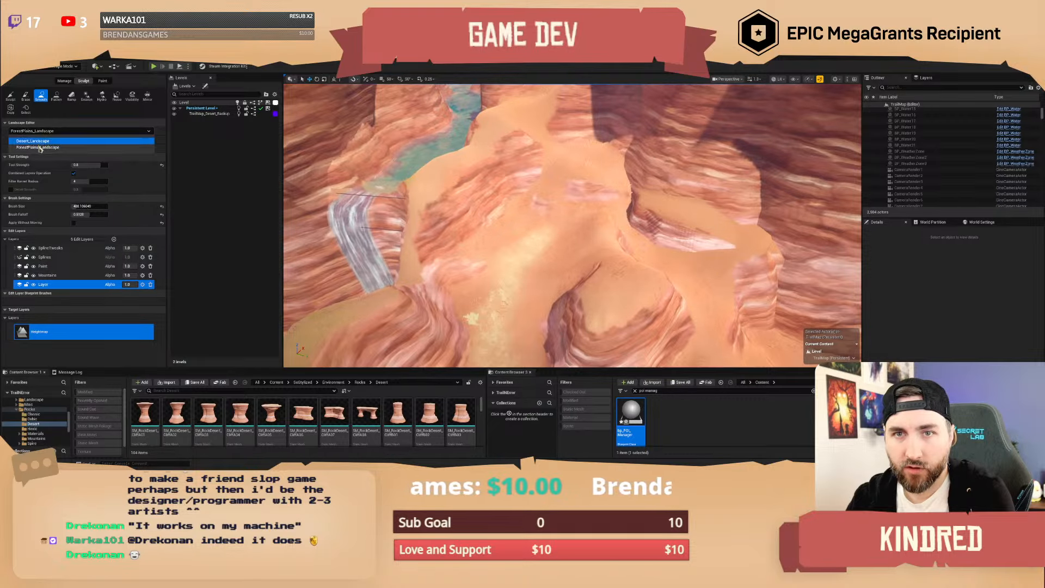
click(32, 141)
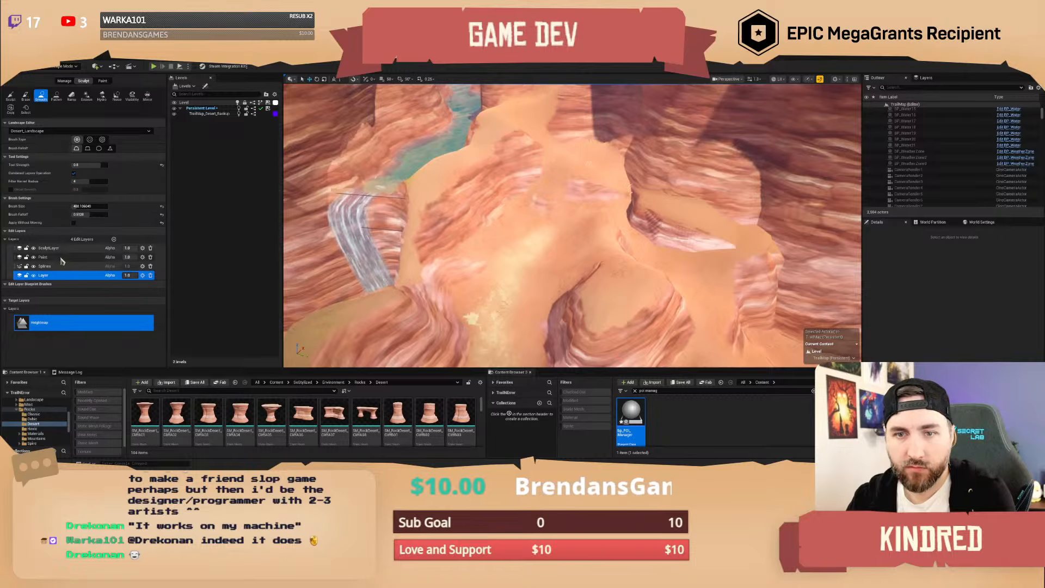
click(59, 257)
click(109, 248)
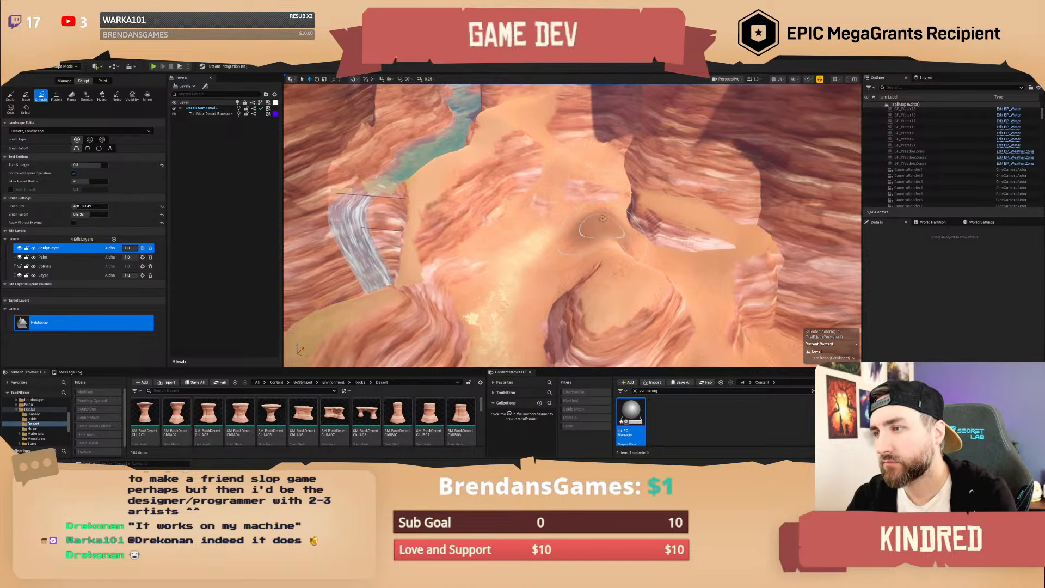
Try smoothing the terrain ridges along the canyon trail, and undo the last smoothing strokes.
right_drag(629, 245, 594, 248)
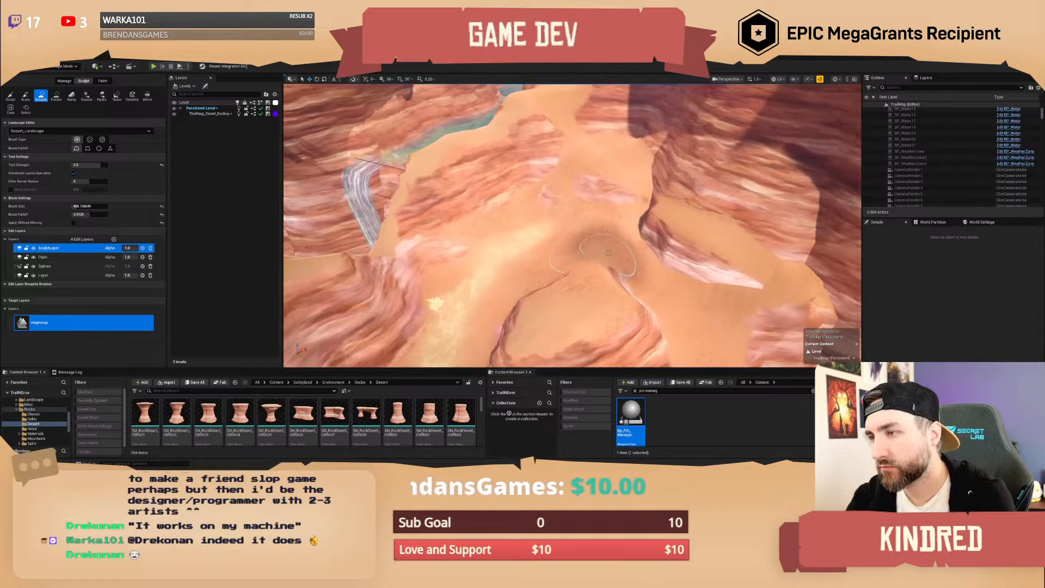
mouse_move(618, 263)
mouse_down()
mouse_move(582, 202)
mouse_move(558, 219)
mouse_up()
mouse_move(558, 219)
right_down()
mouse_move(549, 229)
mouse_move(577, 220)
mouse_move(458, 206)
right_up()
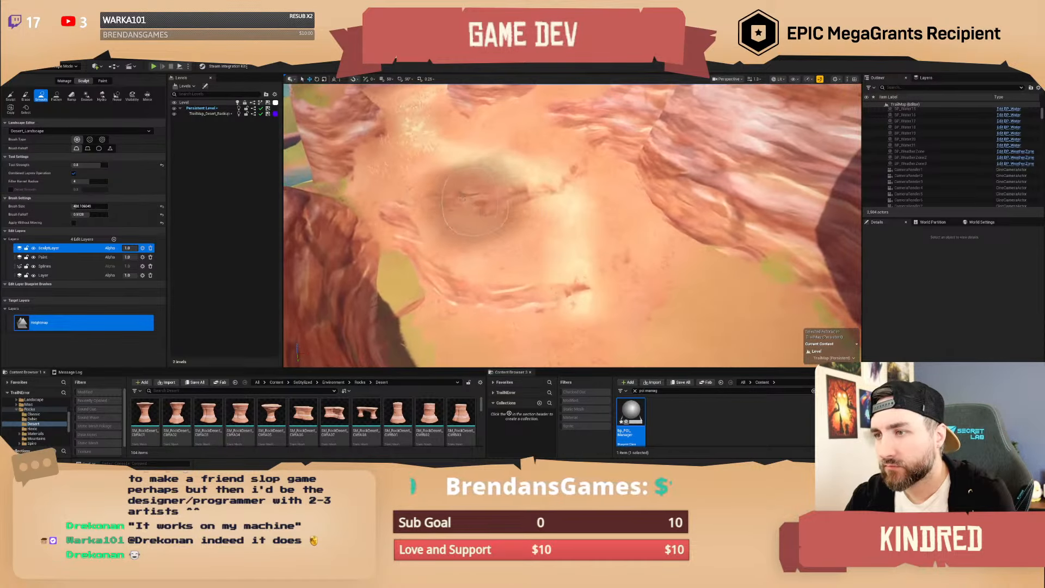
mouse_move(457, 205)
mouse_down()
mouse_move(463, 171)
mouse_move(623, 256)
mouse_move(693, 272)
mouse_move(649, 239)
mouse_move(433, 183)
mouse_move(466, 218)
mouse_up()
right_drag(526, 220, 599, 243)
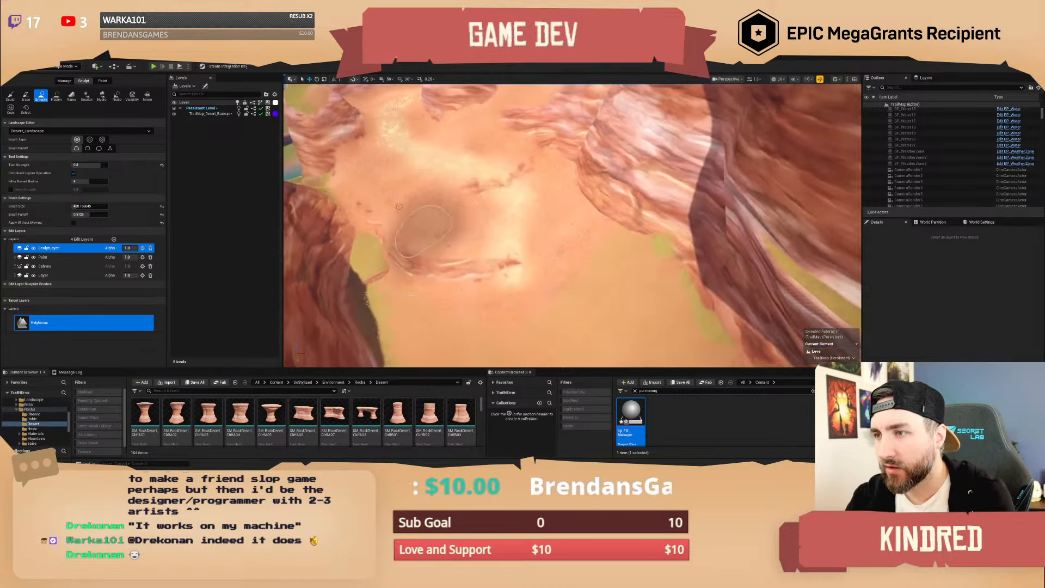
mouse_move(517, 223)
right_down()
mouse_move(474, 201)
mouse_move(490, 223)
mouse_move(517, 175)
right_up()
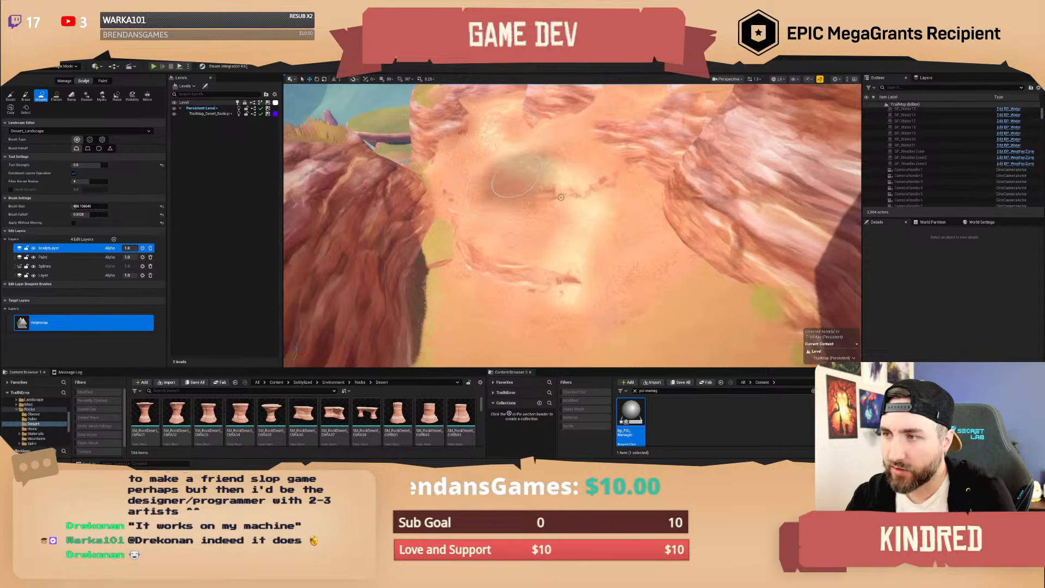
key(ctrl+z)
key(ctrl+z)
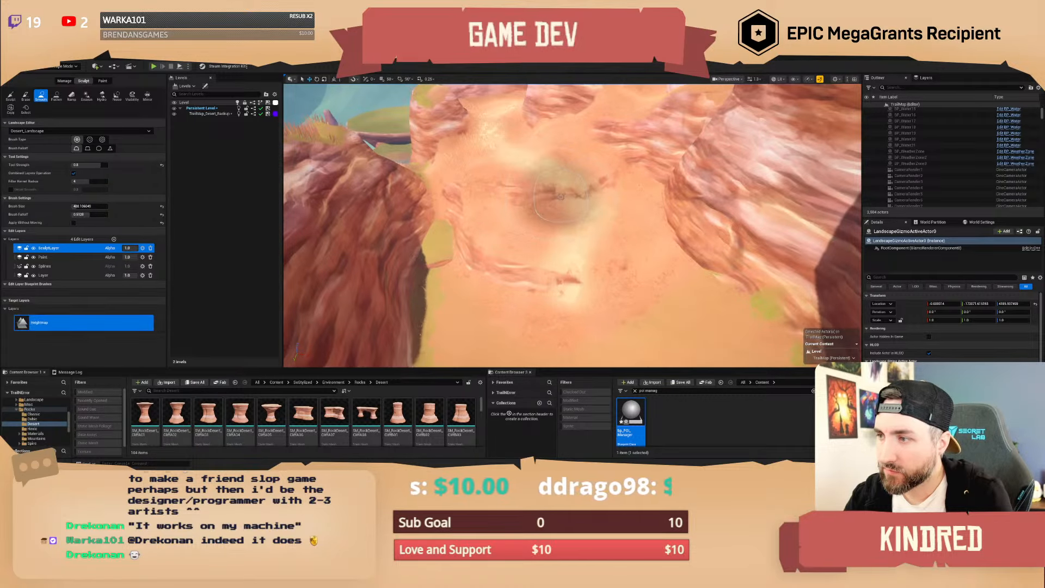
Smooth the ridges on the sandy slope where the trail descends between the canyon walls.
mouse_move(593, 201)
right_down()
mouse_move(648, 199)
mouse_move(667, 168)
right_up()
scroll(593, 201, up, 2)
mouse_move(593, 169)
right_down()
mouse_move(577, 212)
mouse_move(592, 218)
right_up()
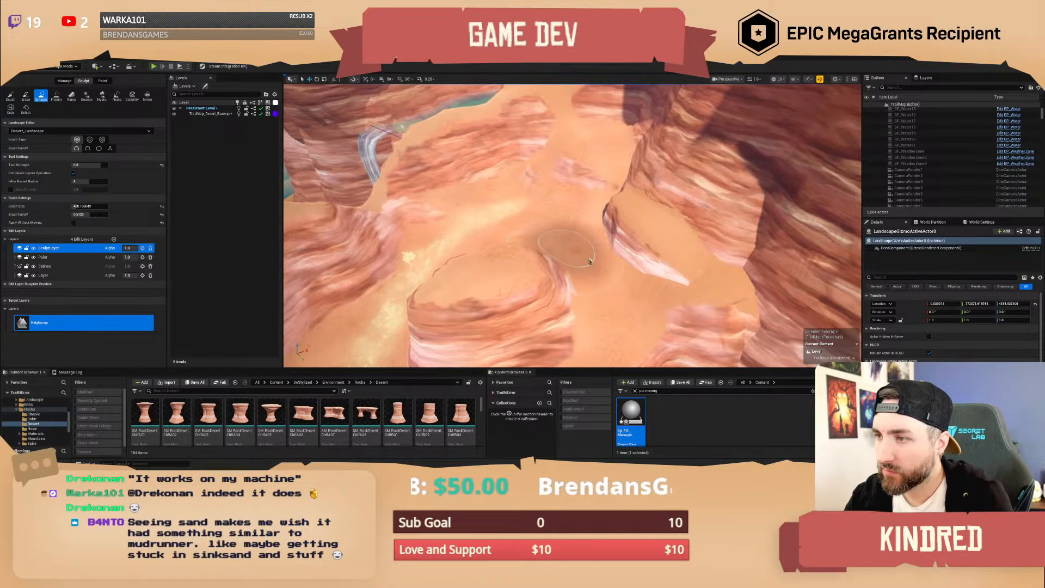
key(s)
right_drag(564, 241, 579, 275)
mouse_move(500, 252)
mouse_down()
mouse_move(483, 259)
mouse_move(512, 233)
mouse_up()
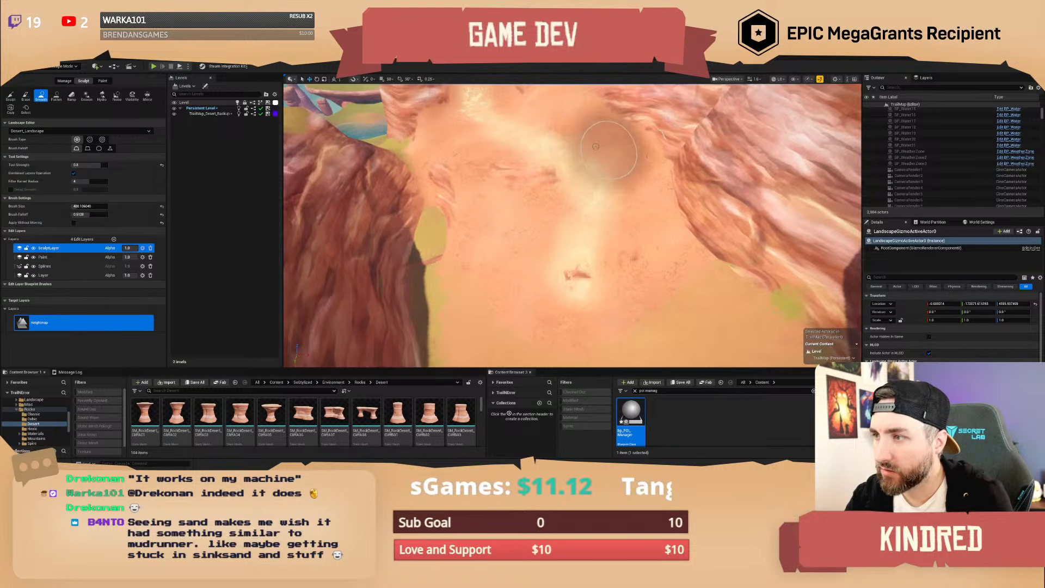
right_drag(626, 152, 639, 175)
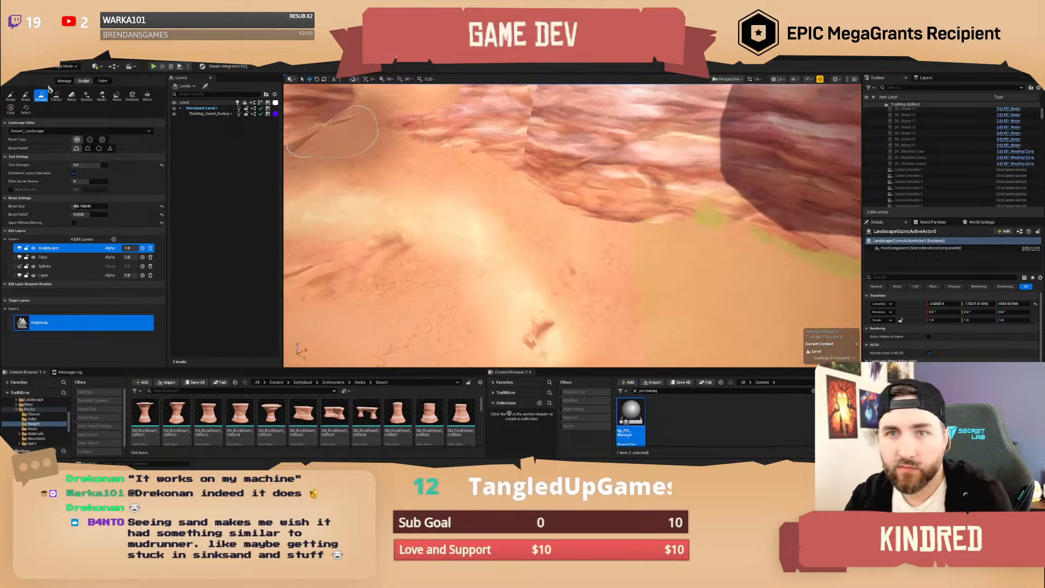
Flatten the sandy ground around the lower trail and toward the canyon wall, using the Flatten tool with a smaller brush.
click(56, 96)
drag(90, 230, 72, 230)
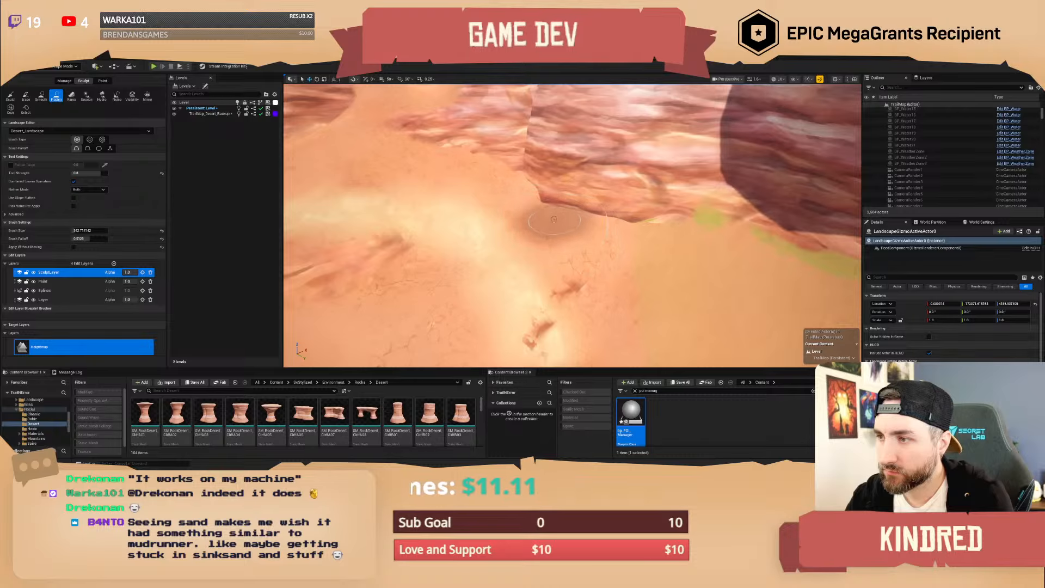
mouse_move(580, 232)
mouse_down()
mouse_move(554, 253)
mouse_move(545, 308)
mouse_up()
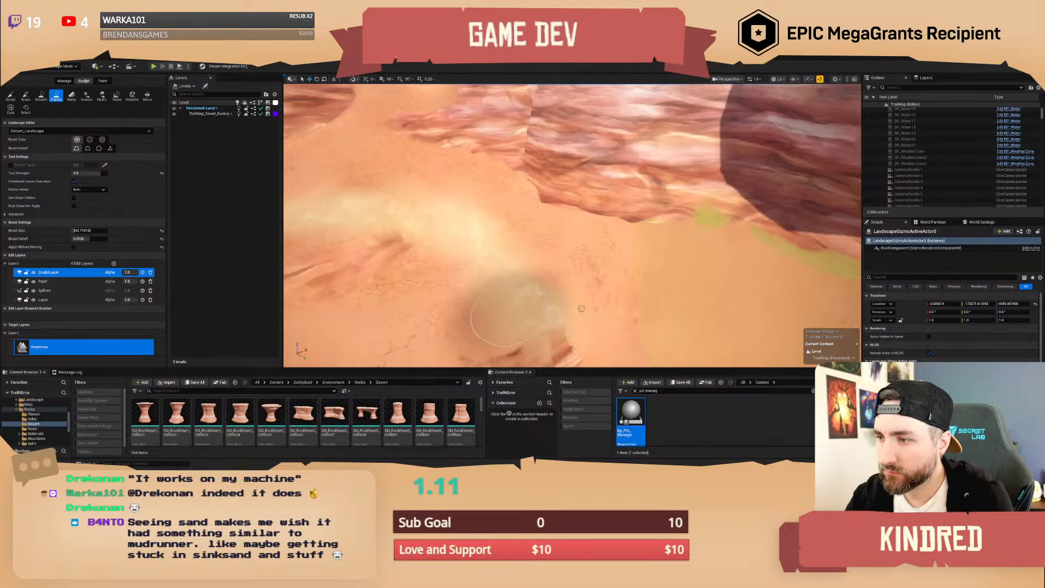
mouse_move(544, 308)
right_down()
mouse_move(507, 327)
mouse_move(523, 305)
right_up()
drag(550, 233, 546, 250)
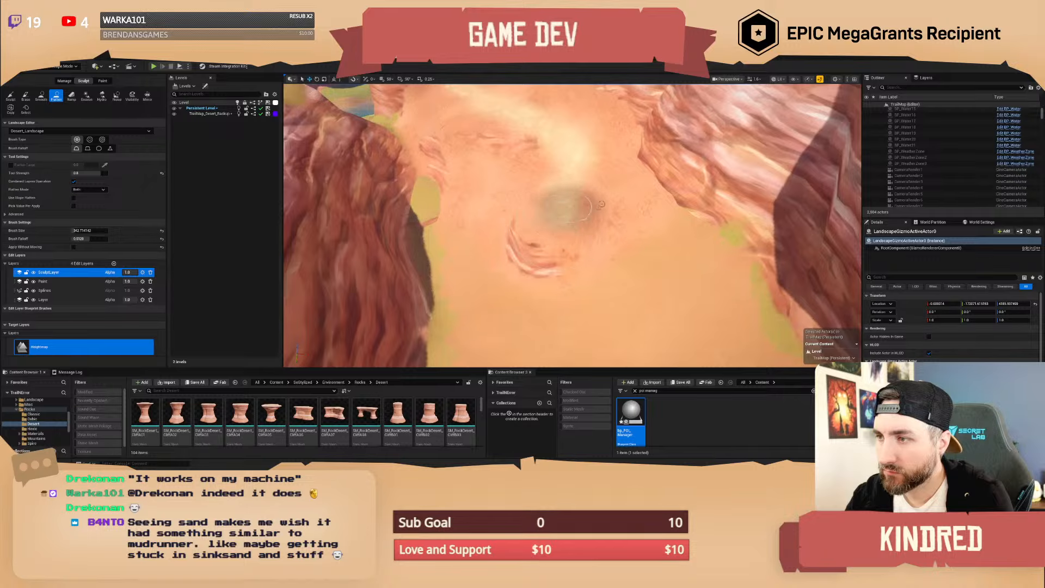
mouse_move(624, 205)
mouse_down()
mouse_move(660, 236)
mouse_move(562, 311)
mouse_move(619, 309)
mouse_move(680, 261)
mouse_move(583, 312)
mouse_up()
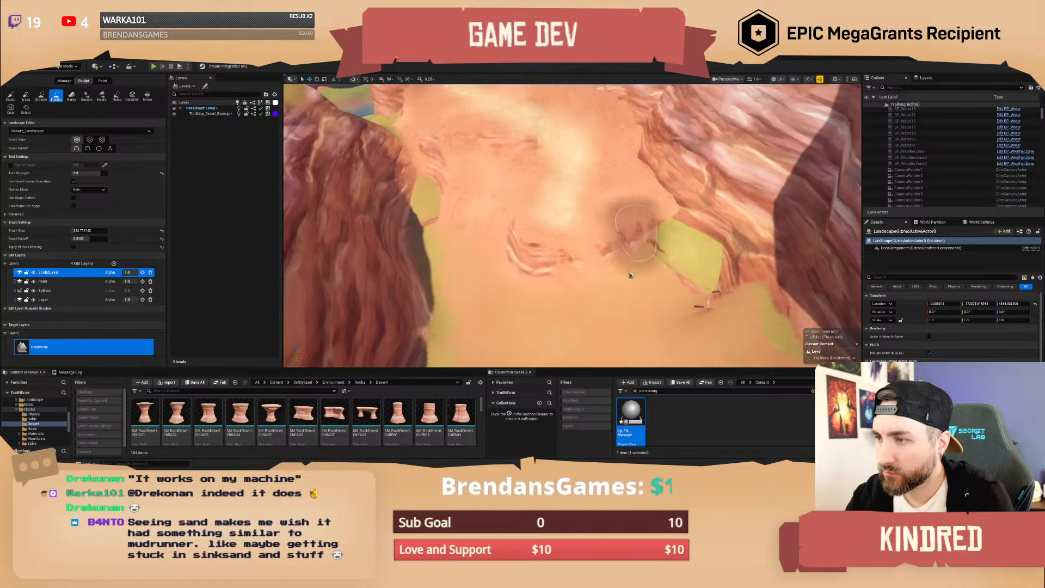
mouse_move(634, 234)
right_down()
mouse_move(667, 234)
mouse_move(648, 209)
mouse_move(694, 190)
mouse_move(684, 190)
mouse_move(656, 193)
mouse_move(710, 200)
mouse_move(708, 226)
mouse_move(691, 237)
mouse_move(702, 232)
right_up()
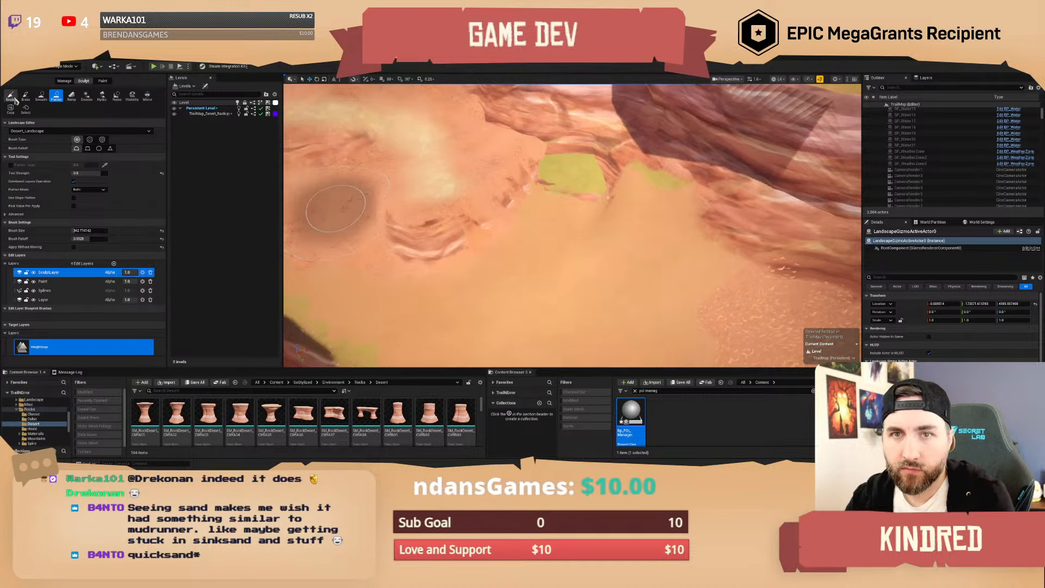
Smooth the ledge left by flattening beside the canyon wall and the uneven ground along the trail.
click(42, 96)
right_drag(661, 275, 624, 248)
mouse_move(624, 248)
mouse_down()
mouse_move(532, 215)
mouse_move(497, 221)
mouse_move(555, 210)
mouse_move(641, 220)
mouse_up()
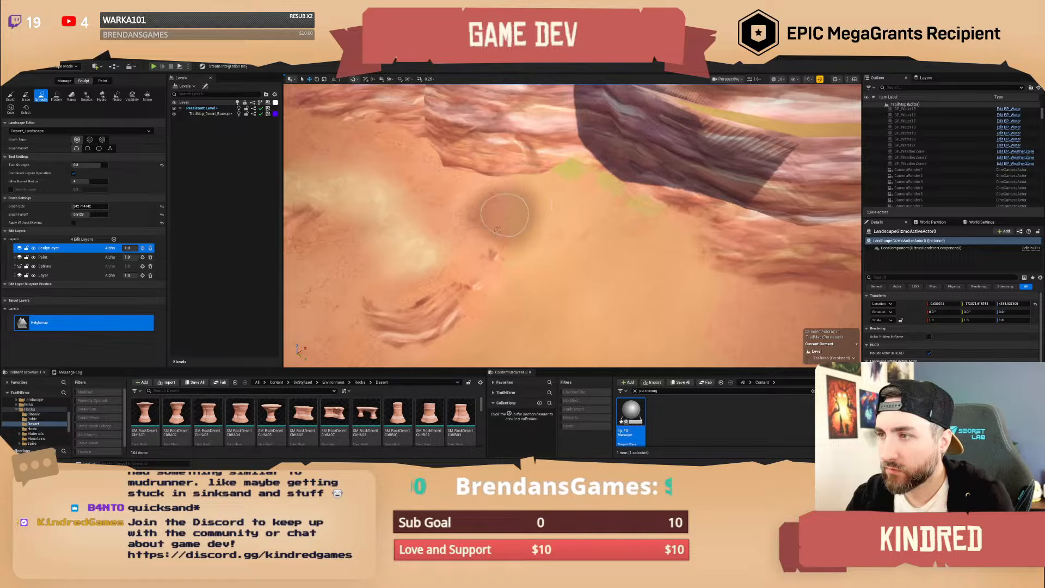
right_drag(486, 268, 419, 268)
key(s)
mouse_move(485, 268)
right_down()
mouse_move(441, 210)
mouse_move(487, 235)
right_up()
key(w)
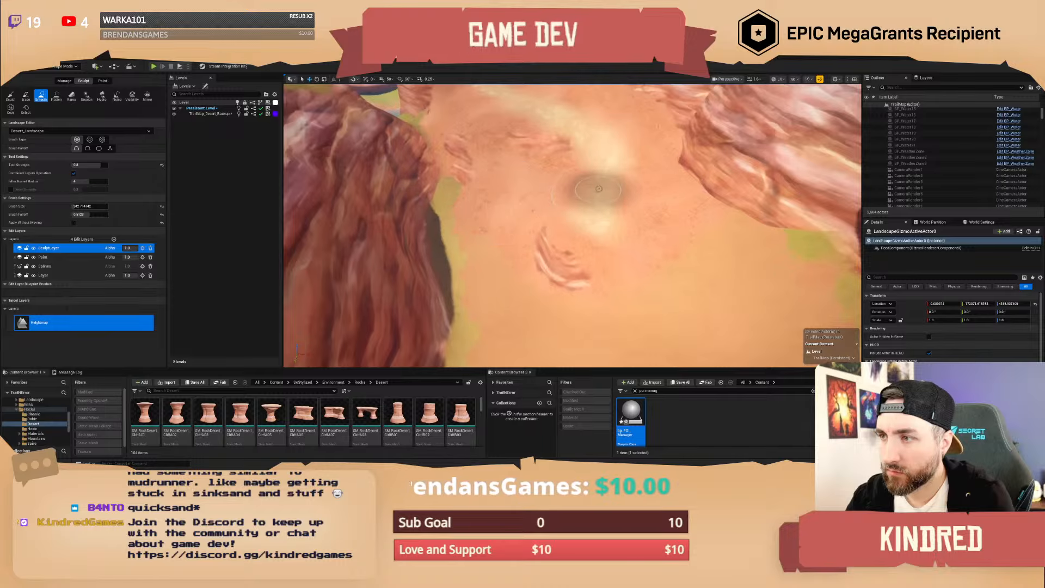
right_drag(579, 250, 590, 221)
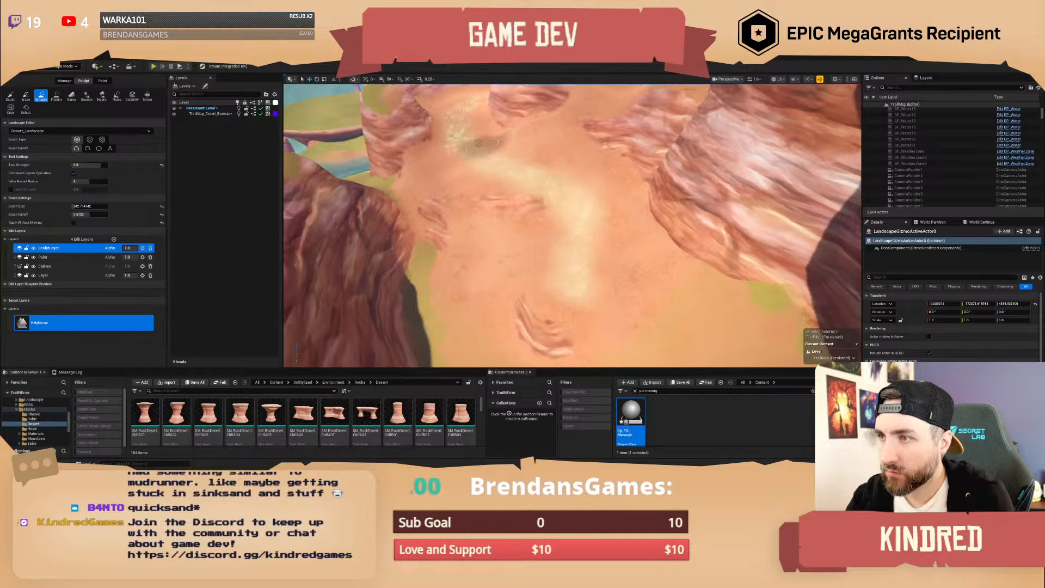
key(w)
mouse_move(478, 143)
right_down()
mouse_move(472, 131)
mouse_move(490, 111)
mouse_move(464, 116)
mouse_move(517, 129)
right_up()
key(s)
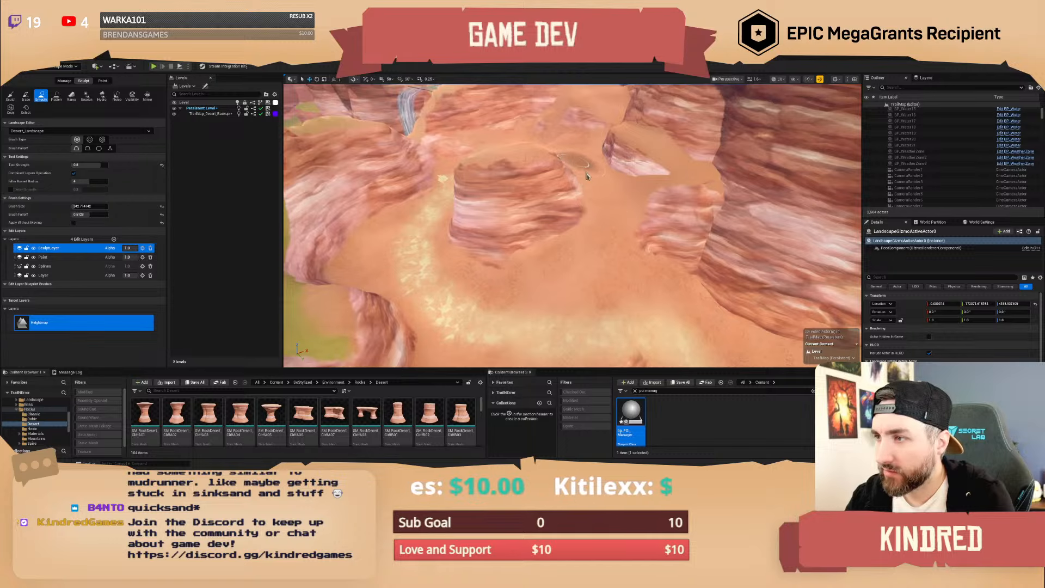
Examine the canyon trail, the waterfall and the sandy slope between the canyon walls from several angles.
mouse_move(599, 232)
right_down()
mouse_move(534, 210)
mouse_move(612, 252)
mouse_move(614, 229)
mouse_move(597, 248)
right_up()
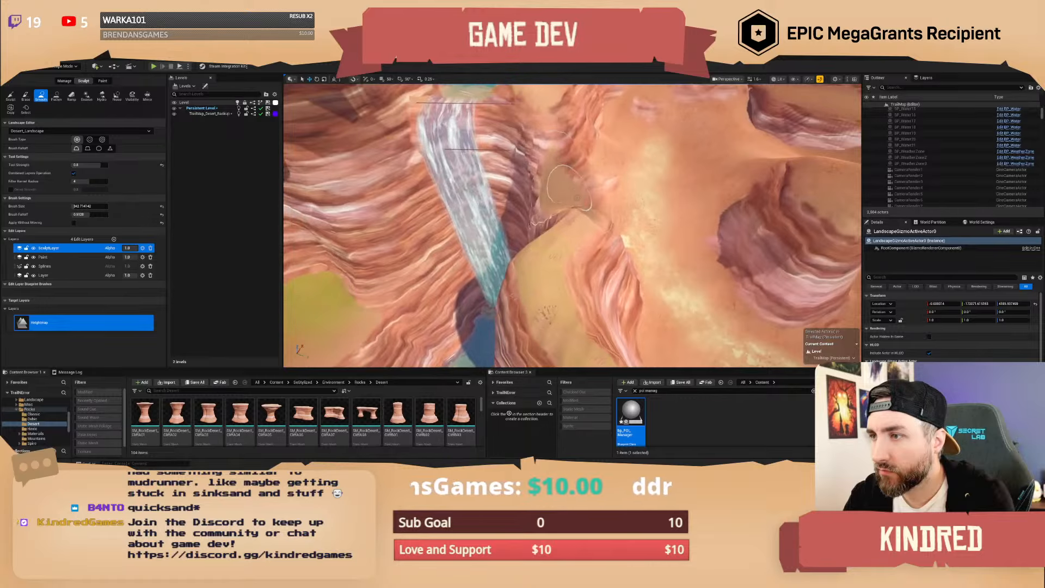
right_drag(598, 248, 588, 221)
scroll(604, 231, up, 1)
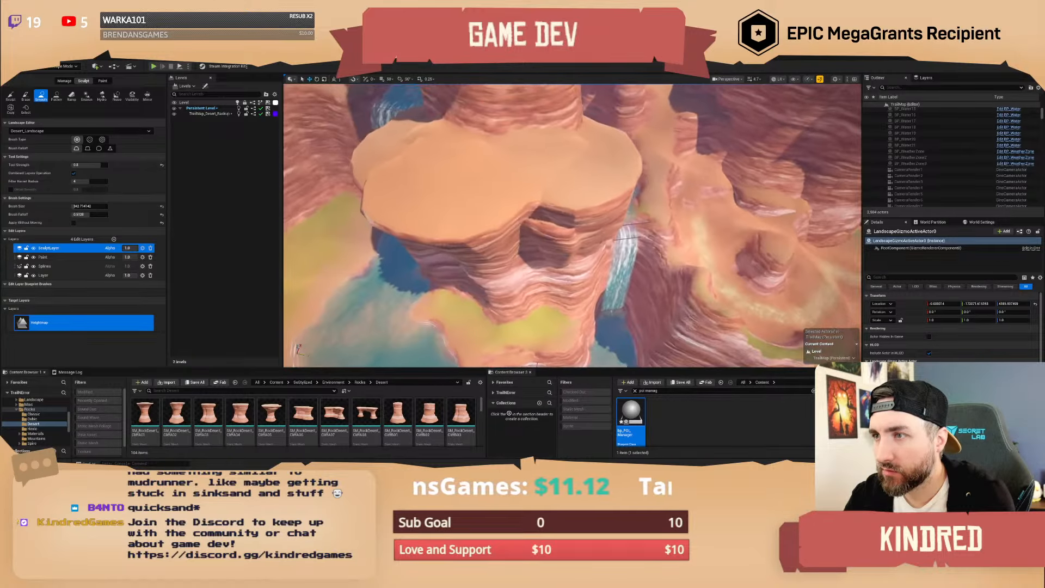
key(s)
right_drag(615, 209, 660, 215)
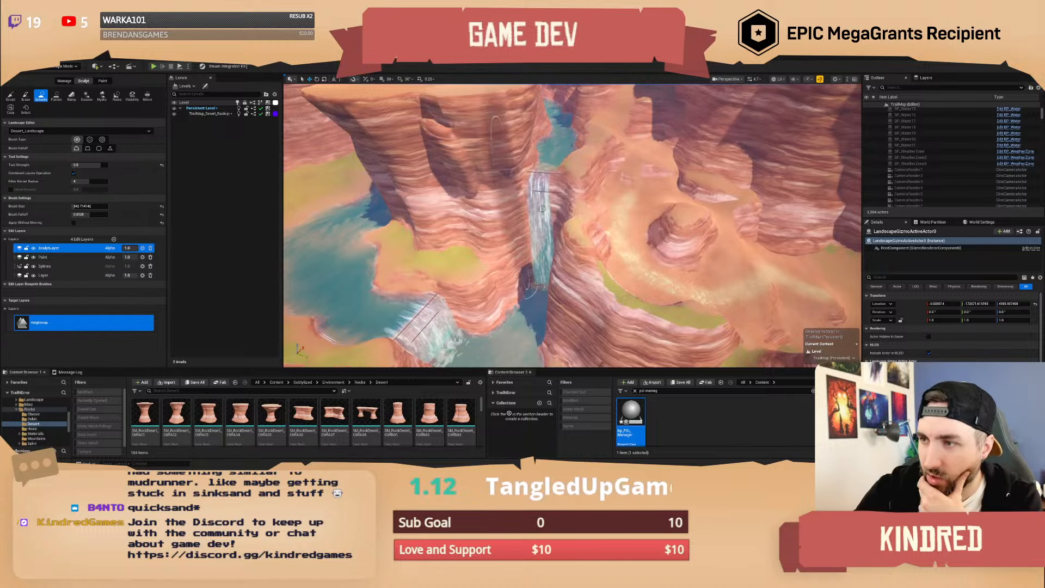
key(a)
mouse_move(585, 217)
right_down()
mouse_move(596, 201)
mouse_move(617, 225)
mouse_move(624, 216)
right_up()
key(w)
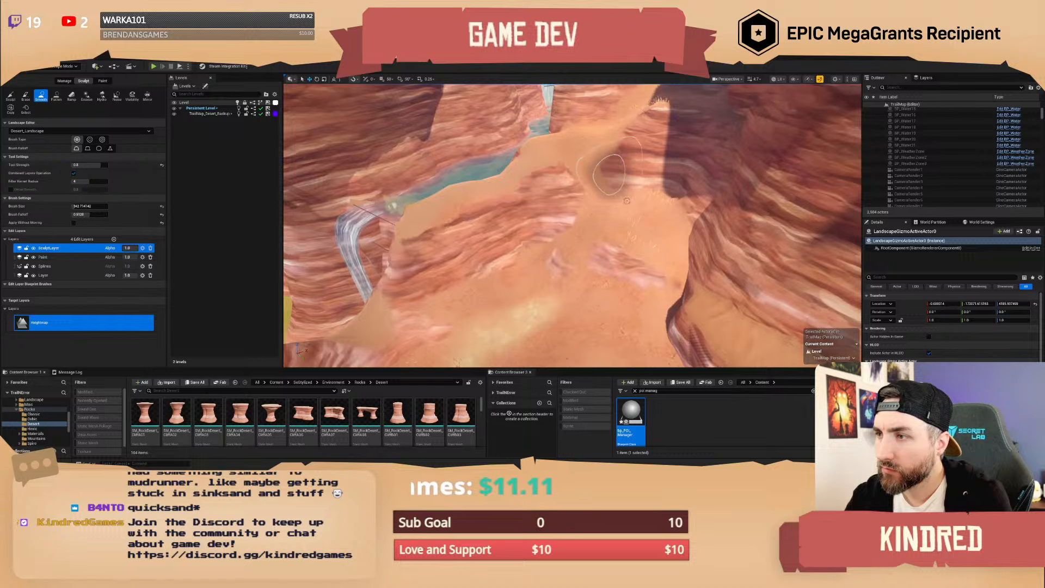
key(w)
mouse_move(606, 173)
right_down()
mouse_move(624, 163)
mouse_move(601, 178)
mouse_move(611, 175)
mouse_move(641, 227)
right_up()
key(w)
scroll(605, 174, down, 2)
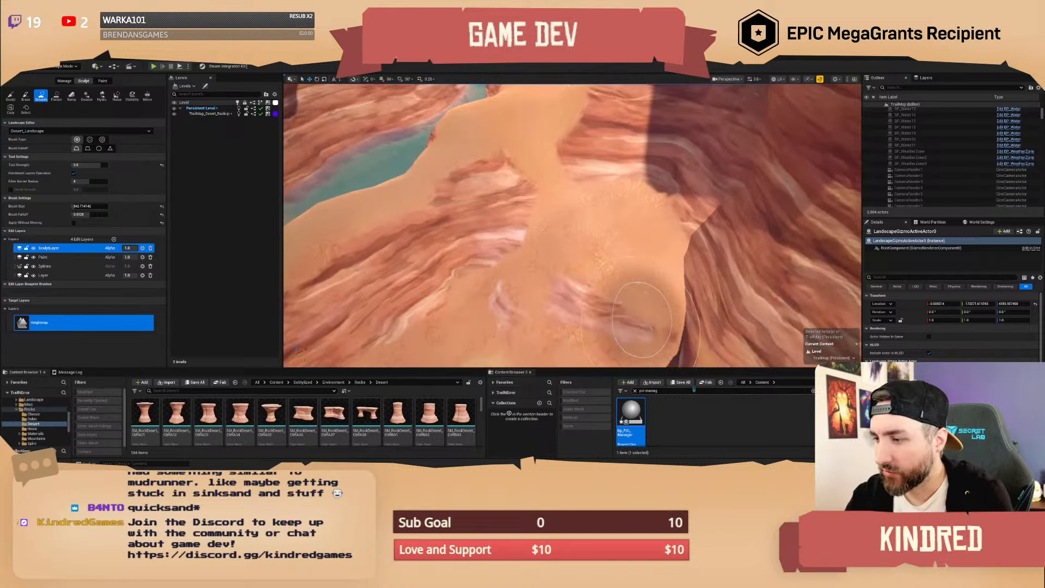
Find the wagon debug blueprint and place it on the sandy slope as a size reference for the trail.
text(wagon debu)
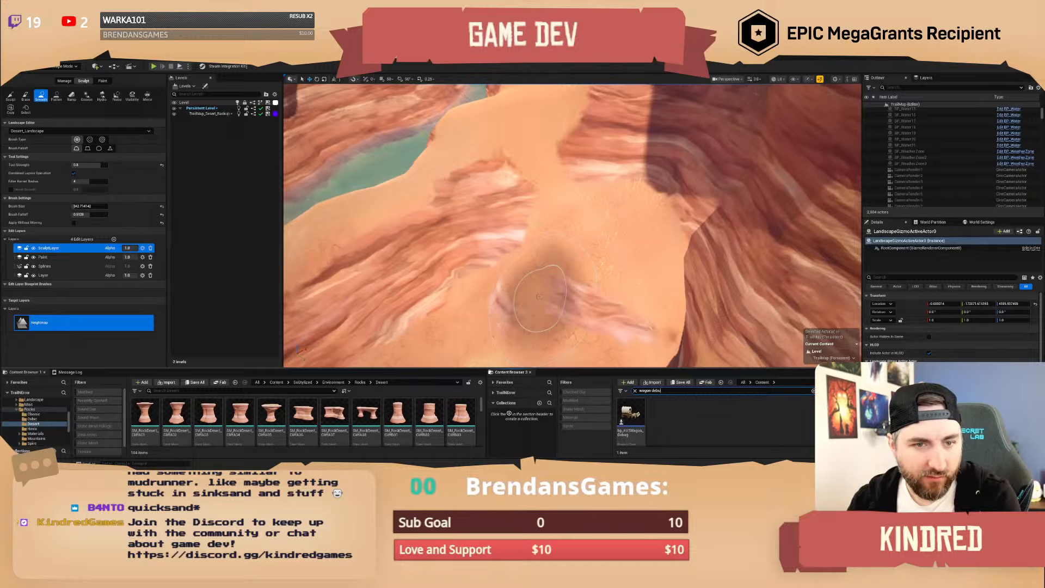
scroll(580, 274, down, 3)
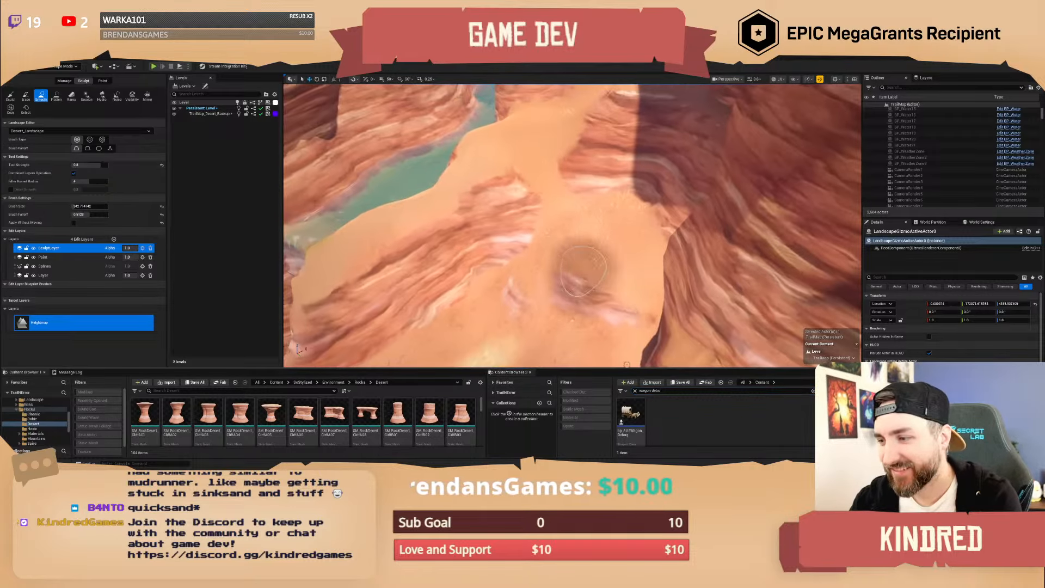
drag(631, 415, 579, 230)
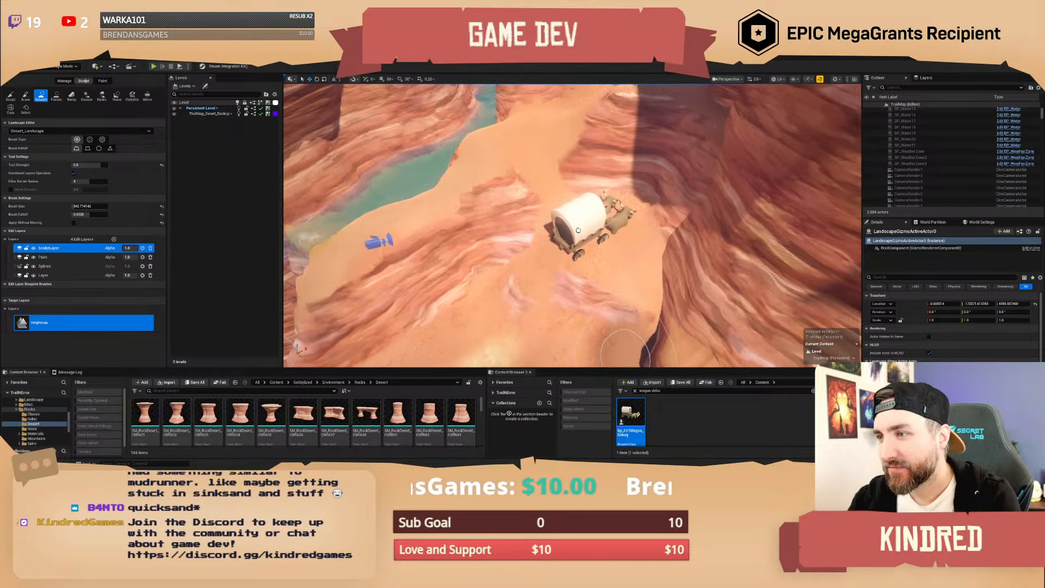
mouse_move(579, 232)
right_down()
mouse_move(576, 261)
mouse_move(593, 232)
right_up()
key(w)
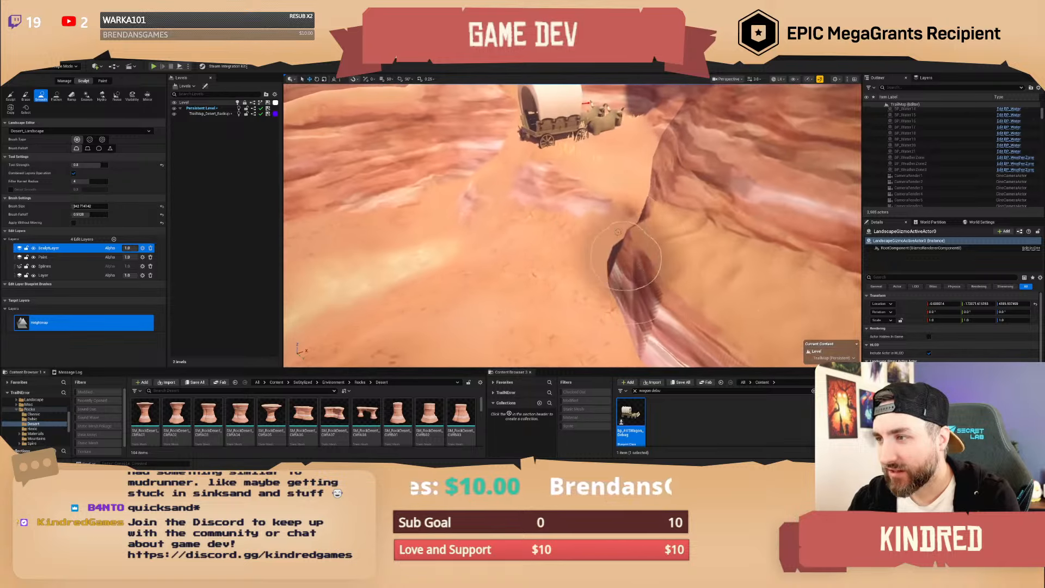
Smooth the rocky ridges on the slope behind the wagon and beside the canyon wall.
mouse_move(628, 178)
mouse_down()
mouse_move(560, 212)
mouse_move(600, 195)
mouse_move(593, 237)
mouse_up()
mouse_move(592, 237)
right_down()
mouse_move(612, 196)
mouse_move(585, 223)
mouse_move(573, 194)
right_up()
key(w)
drag(521, 178, 495, 167)
key(w)
mouse_move(495, 168)
right_down()
mouse_move(452, 210)
mouse_move(438, 207)
mouse_move(523, 177)
mouse_move(514, 215)
mouse_move(536, 210)
right_up()
key(s)
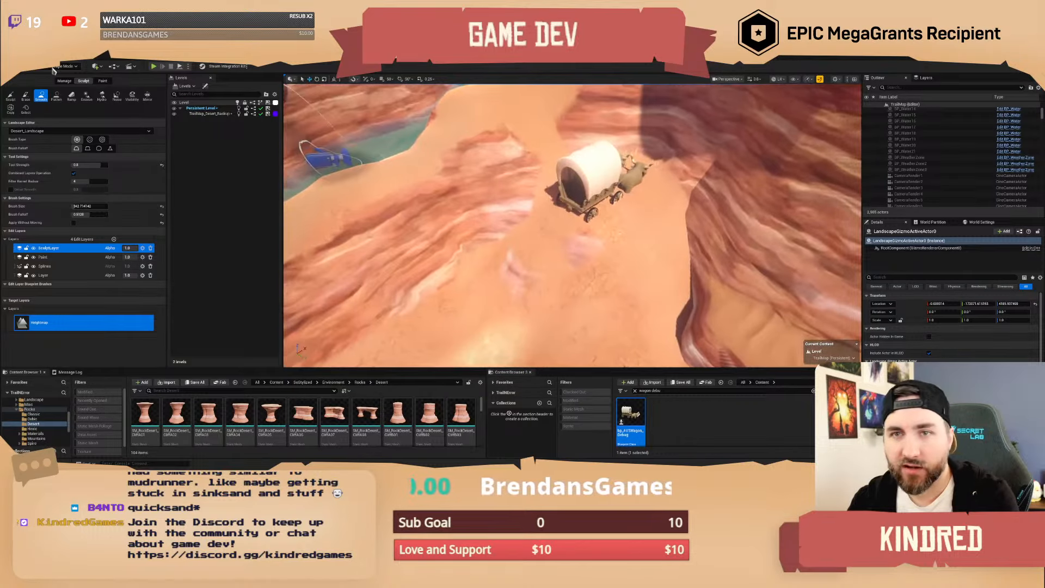
Switch from landscape editing to selection mode and delete the reference wagon.
click(66, 66)
click(64, 76)
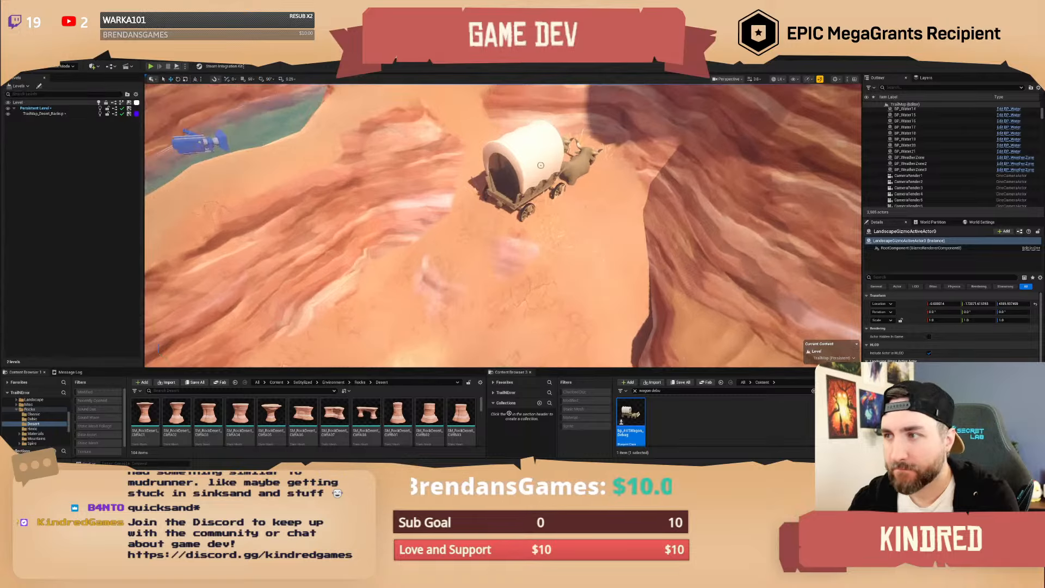
key(Delete)
Select the tall cliff beside the waterfall and locate its mesh among the desert rock assets.
key(s)
right_drag(541, 165, 468, 109)
click(479, 177)
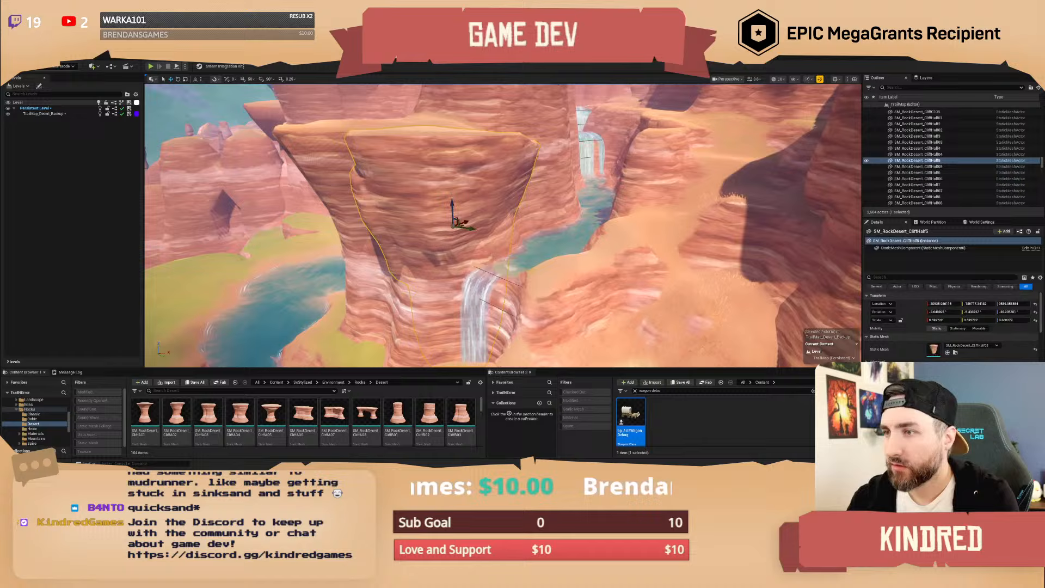
click(956, 352)
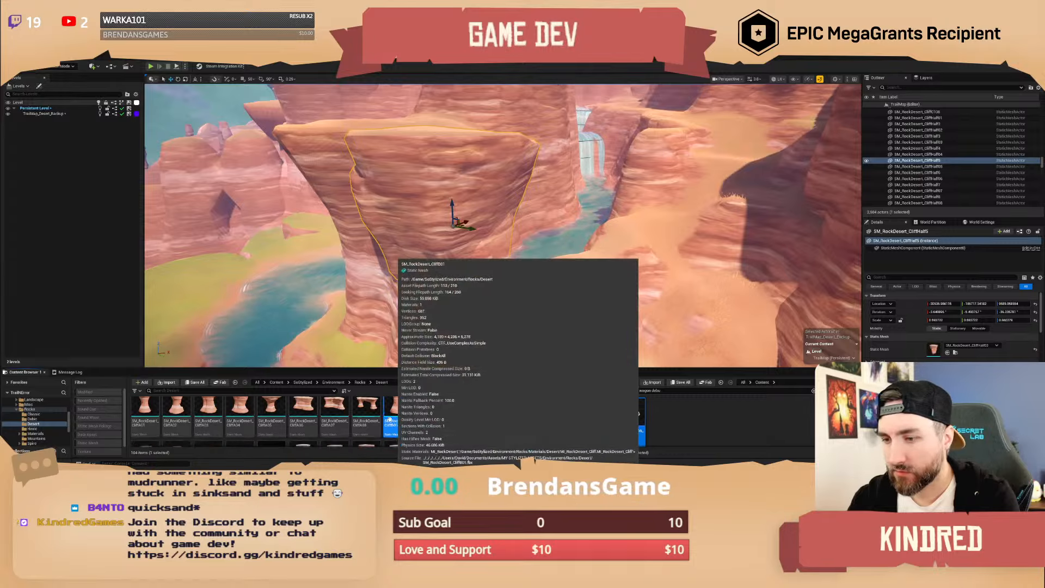
scroll(382, 418, down, 1)
Place the SM_RockDesert_Clump07 rocks on the sandy ground near the canyon wall and rotate them.
right_drag(479, 239, 544, 294)
key(w)
drag(300, 419, 504, 233)
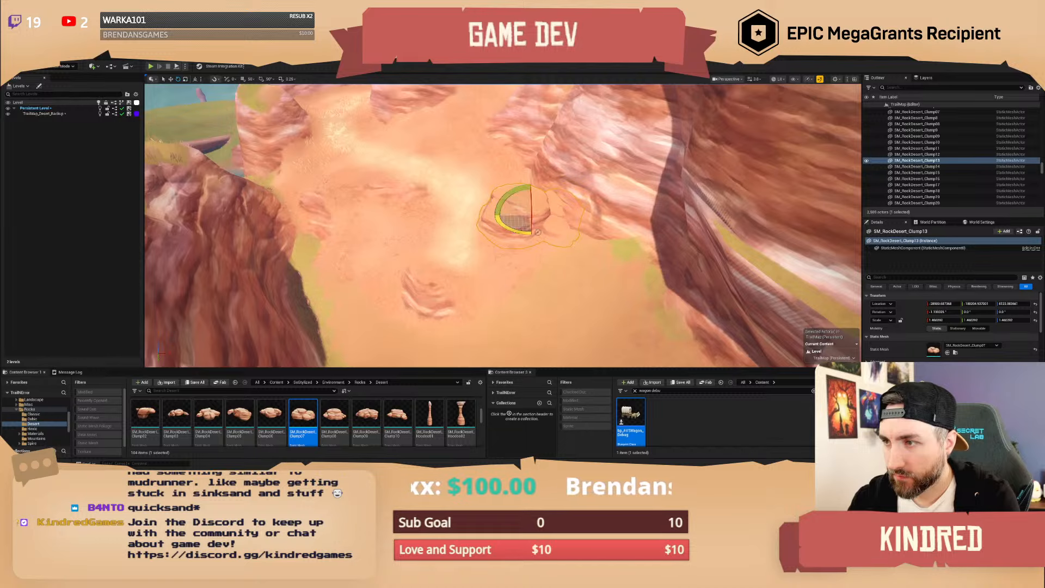
drag(516, 238, 490, 228)
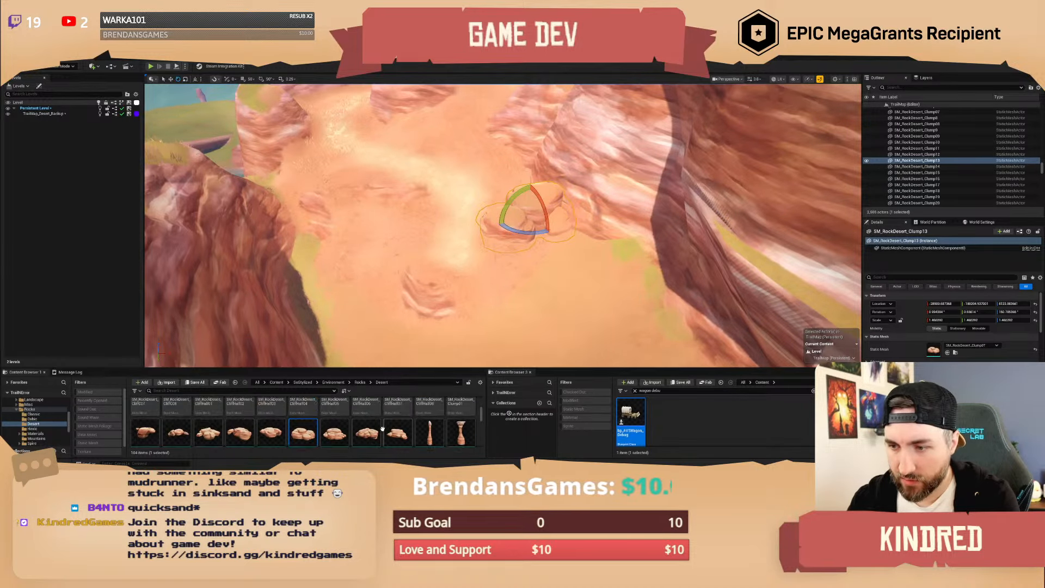
Place the SM_RockDesert_Clump10 rocks next to the first clump, over the uneven ground, and rotate them.
drag(398, 414, 482, 268)
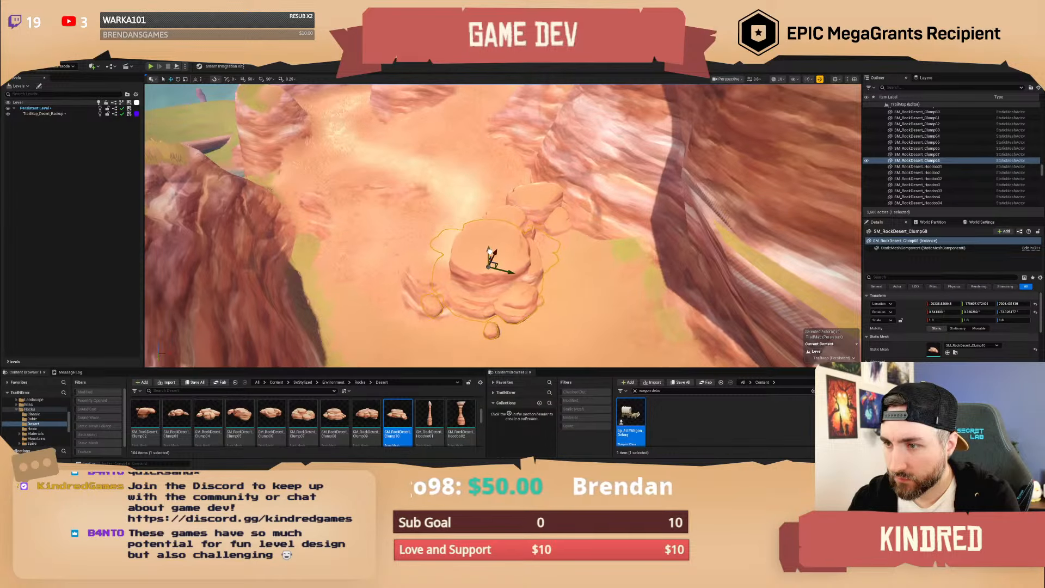
drag(502, 283, 418, 287)
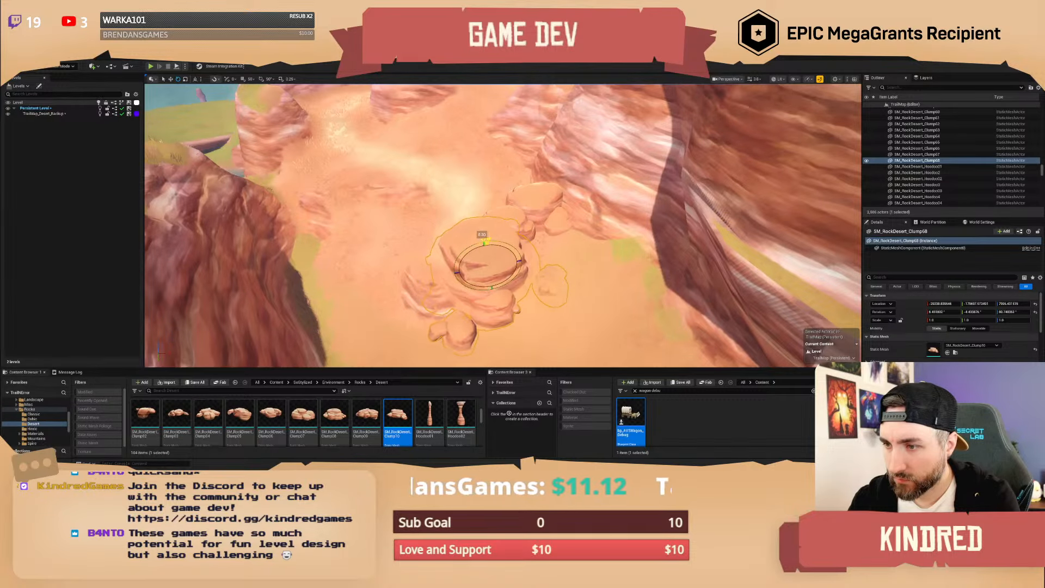
key(Escape)
Try the SM_RockDesert_Rock02 boulder, undo it, and place SM_RockDesert_Rock10 at the foot of the rock clumps instead.
right_drag(532, 261, 517, 240)
scroll(532, 261, down, 3)
scroll(533, 261, down, 1)
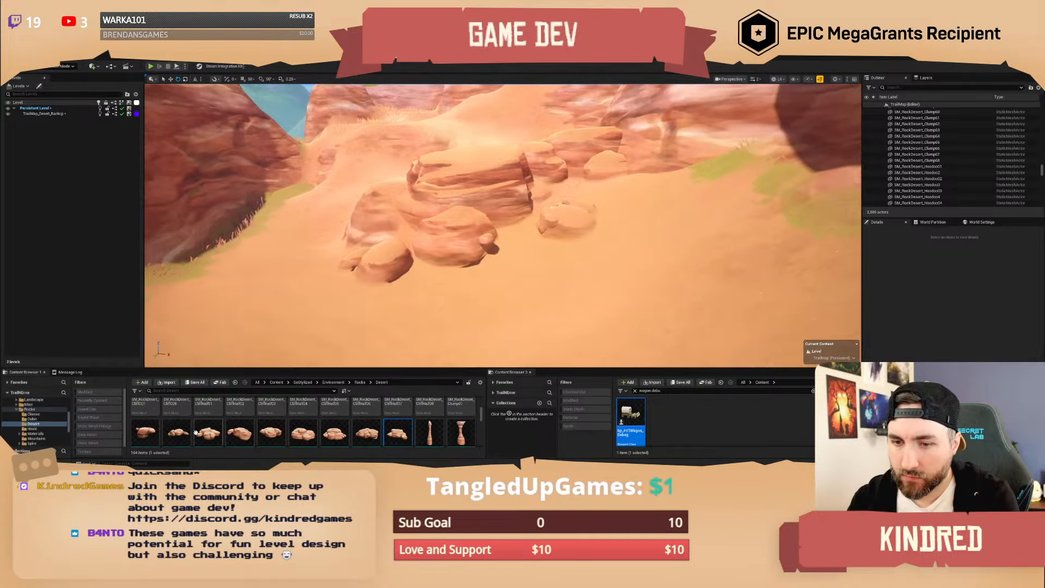
scroll(421, 431, down, 5)
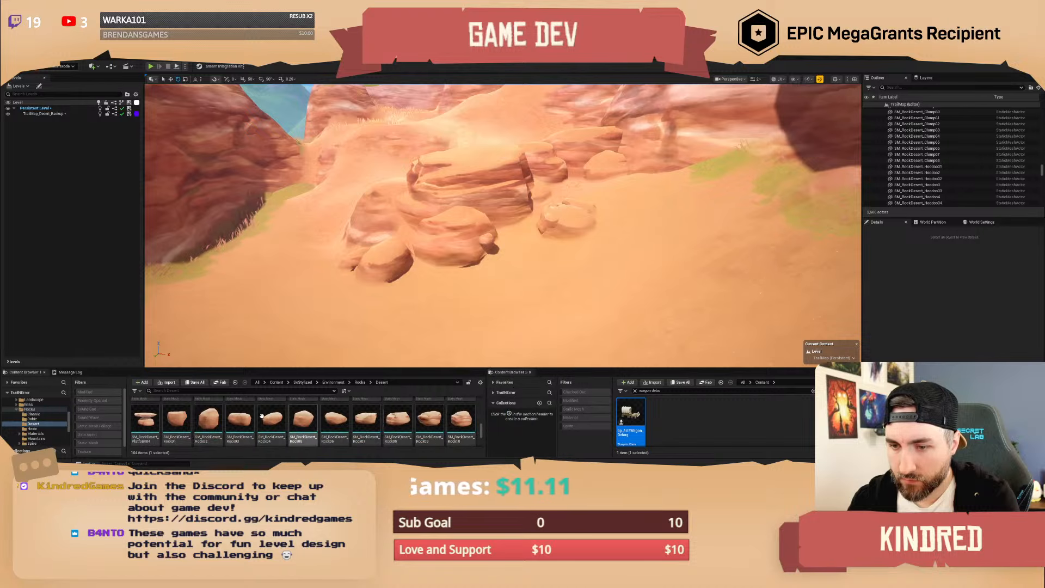
drag(208, 419, 534, 287)
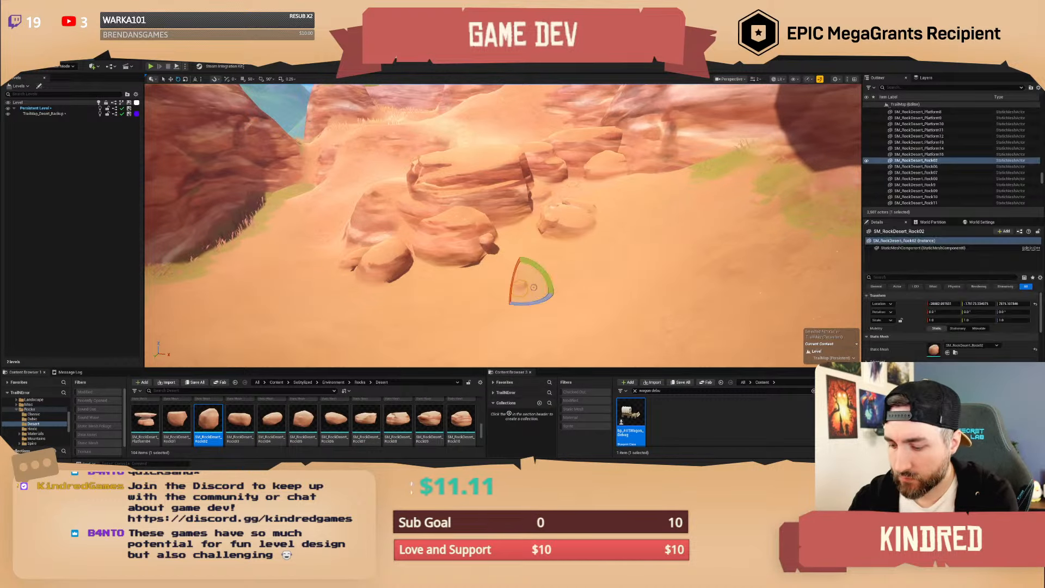
key(ctrl+z)
click(462, 418)
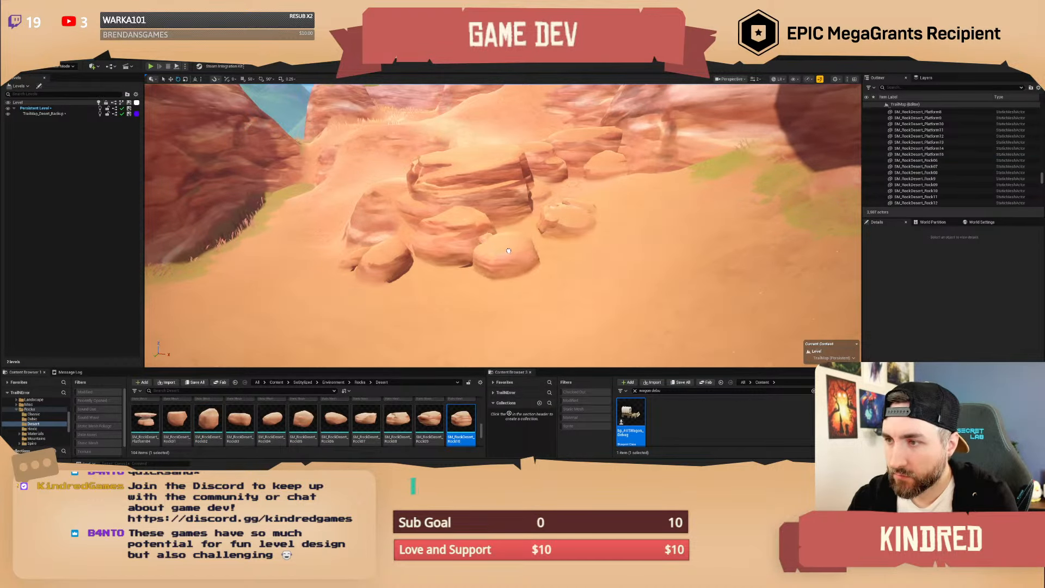
drag(495, 251, 495, 254)
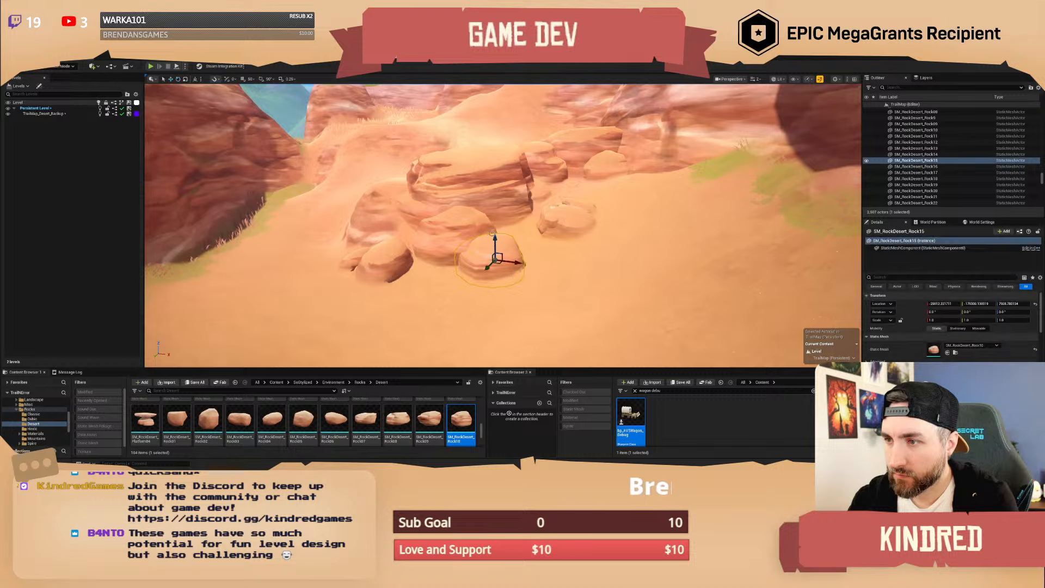
key(Escape)
Examine the new rock pile and the surrounding ground from different sides and from above.
key(d)
right_drag(528, 235, 518, 277)
scroll(528, 235, down, 1)
key(a)
key(w)
scroll(528, 235, down, 1)
key(s)
scroll(528, 236, up, 2)
key(w)
scroll(528, 235, down, 1)
key(s)
key(s)
key(s)
Switch to landscape painting and paint the Sand layer to extend the trail around the new rocks.
click(64, 67)
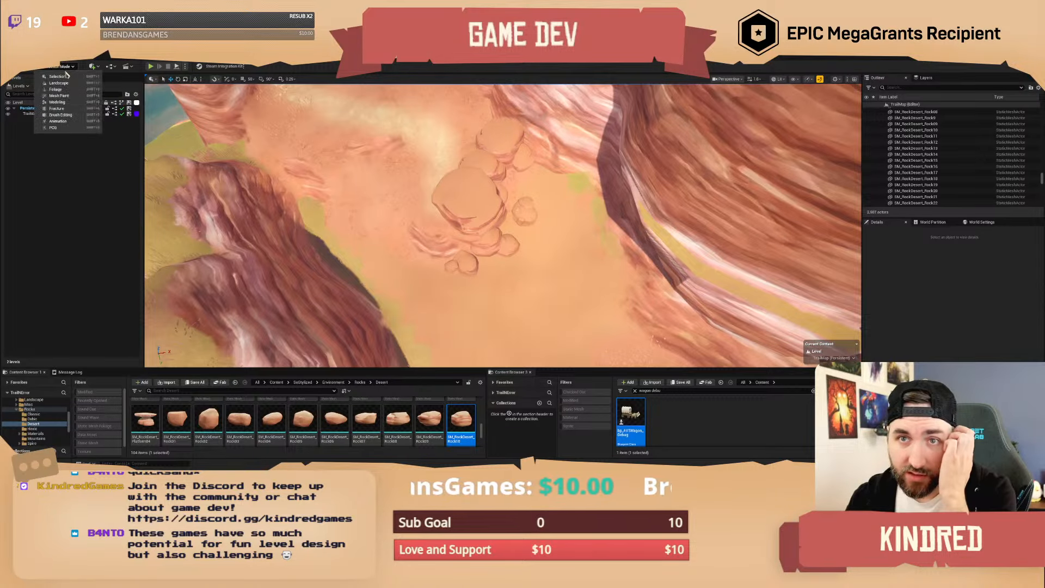
click(57, 83)
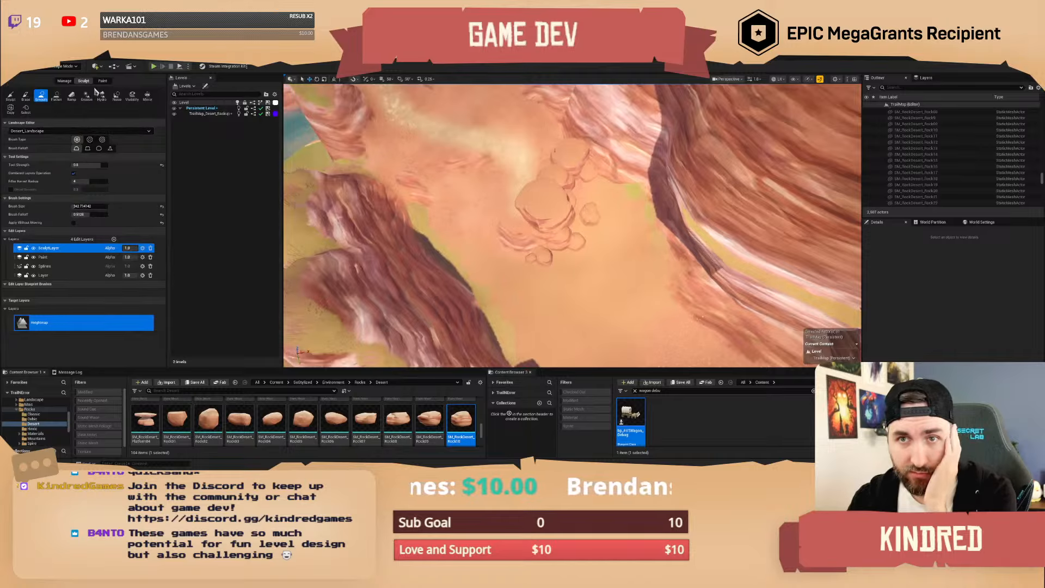
click(103, 81)
click(108, 240)
scroll(108, 240, down, 5)
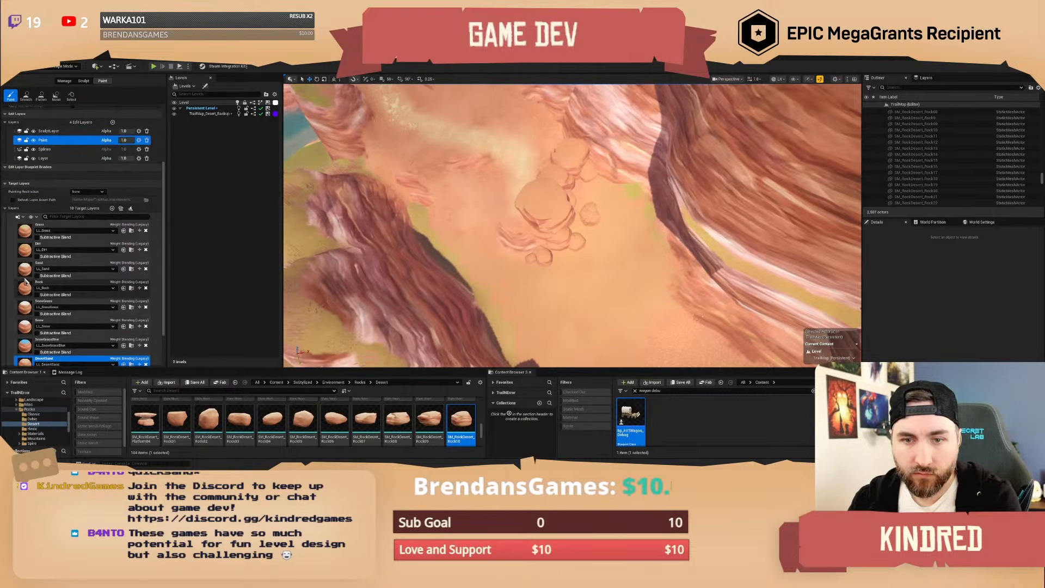
click(48, 265)
right_drag(479, 255, 526, 275)
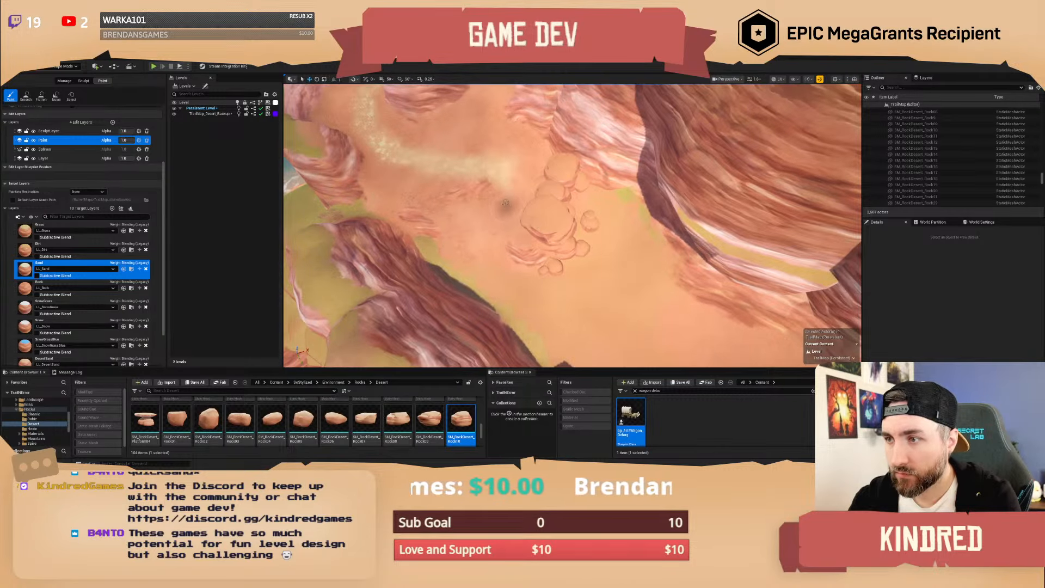
drag(505, 203, 477, 274)
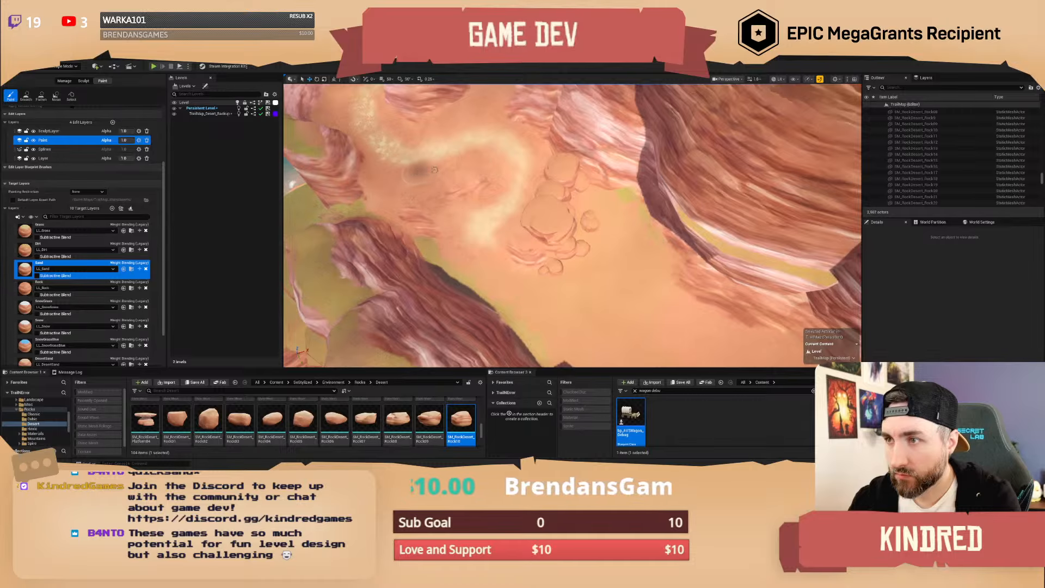
Examine the painted sand trail and the route leading up between the canyon walls.
key(w)
mouse_move(445, 183)
right_down()
mouse_move(431, 166)
mouse_move(430, 119)
mouse_move(515, 120)
mouse_move(520, 128)
mouse_move(503, 142)
right_up()
key(w)
key(s)
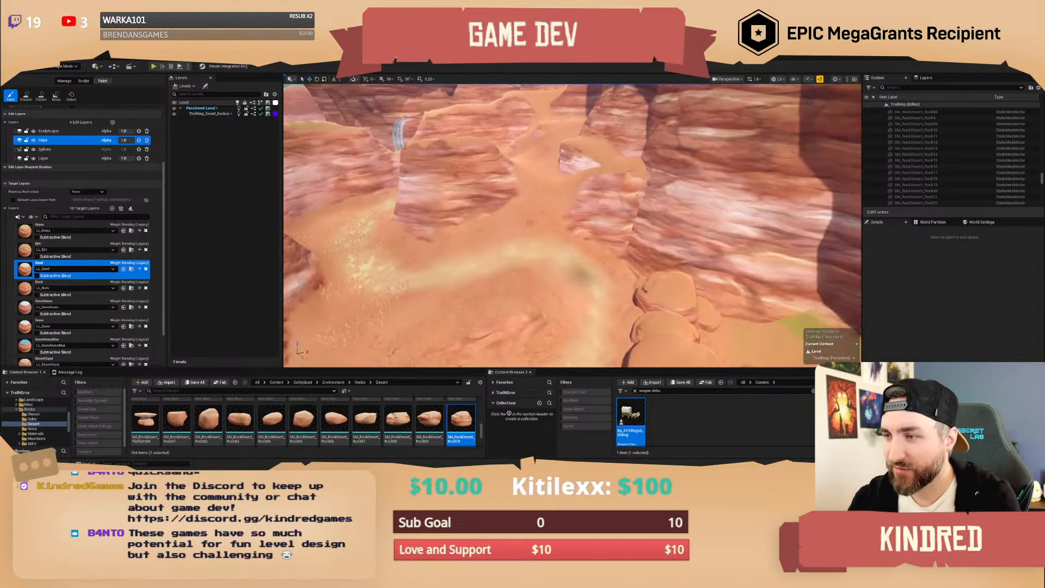
key(w)
right_drag(638, 264, 593, 256)
scroll(626, 234, down, 2)
key(w)
scroll(593, 251, up, 1)
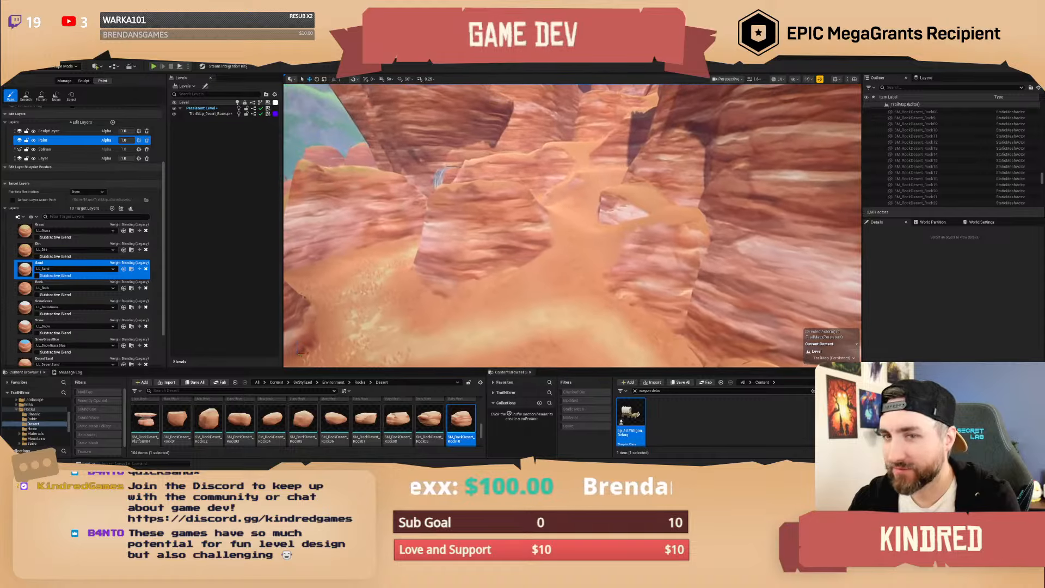
Return to sculpting and smooth the ground where the trail climbs from the painted sand between the canyon walls.
click(83, 82)
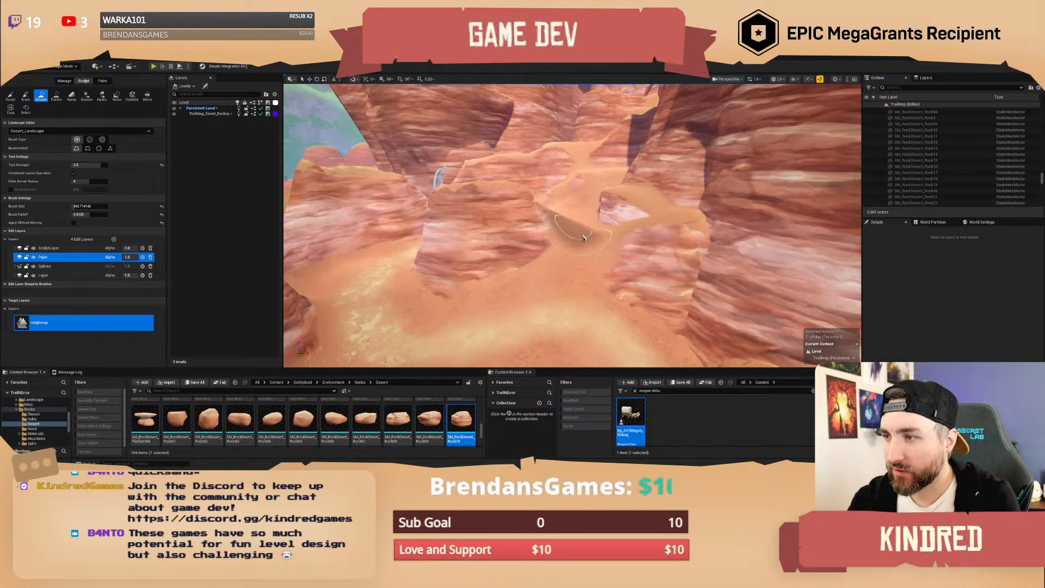
drag(583, 238, 607, 242)
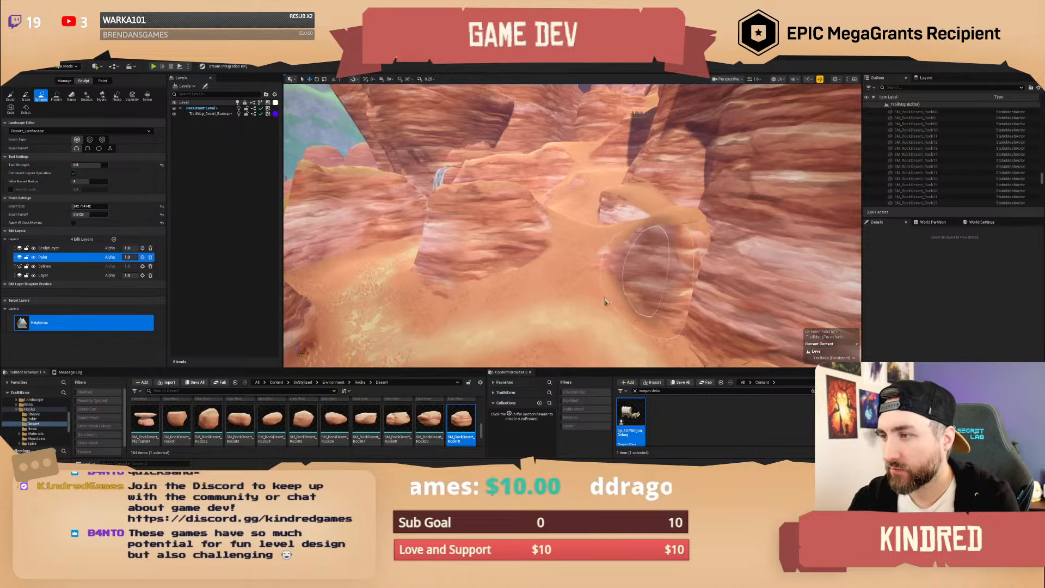
drag(606, 302, 603, 296)
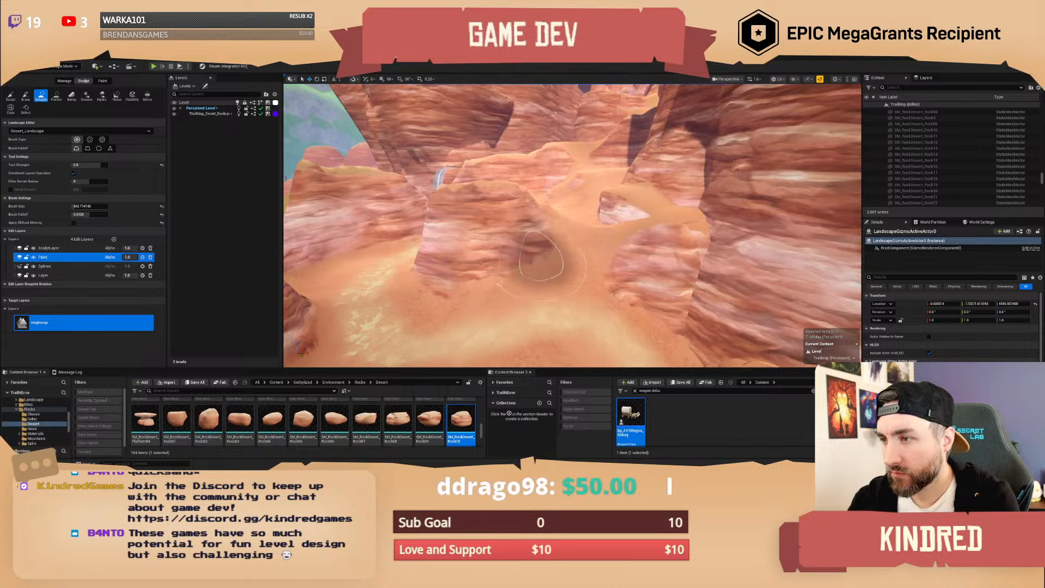
key(w)
mouse_move(548, 245)
right_down()
mouse_move(518, 231)
mouse_move(509, 207)
mouse_move(544, 209)
mouse_move(530, 240)
mouse_move(550, 256)
right_up()
scroll(517, 232, down, 1)
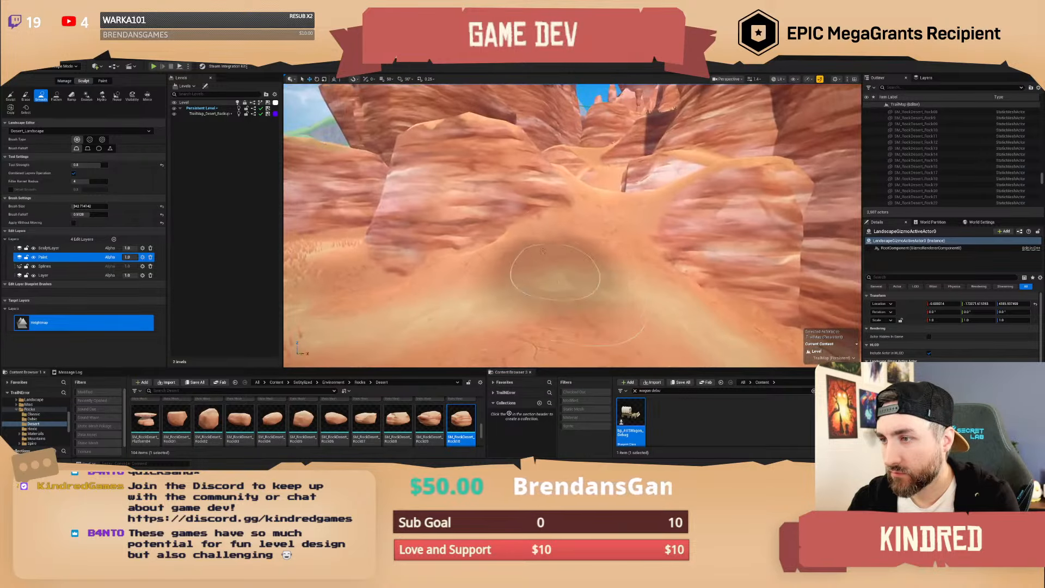
mouse_move(526, 248)
mouse_down()
mouse_move(544, 239)
mouse_move(618, 261)
mouse_move(555, 226)
mouse_move(555, 254)
mouse_move(443, 240)
mouse_move(588, 266)
mouse_up()
Smooth the sandy passage beside the flat-topped cliff, higher up the canyon trail.
key(w)
mouse_move(588, 267)
right_down()
mouse_move(582, 304)
mouse_move(576, 211)
right_up()
key(e)
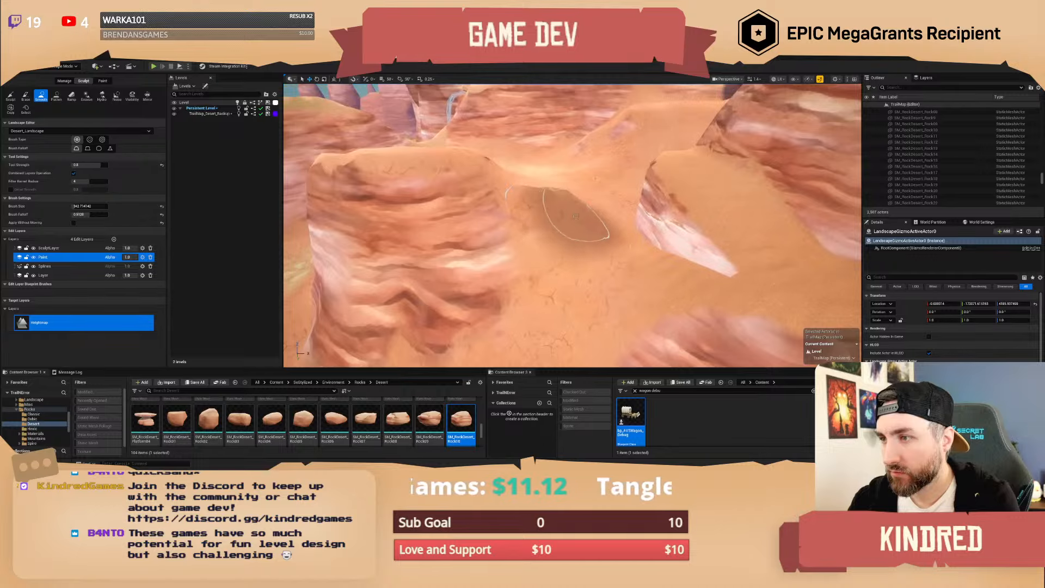
mouse_move(573, 215)
mouse_down()
mouse_move(651, 232)
mouse_move(593, 200)
mouse_up()
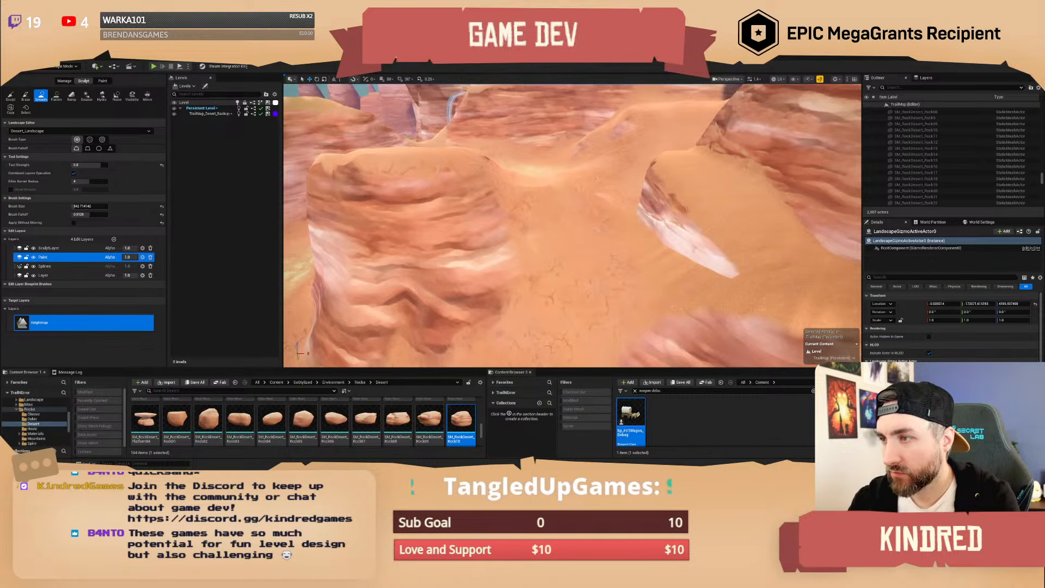
Make SculptLayer the active landscape edit layer while working on the sandy passage beside the flat-topped cliff.
key(w)
right_drag(594, 200, 599, 225)
key(s)
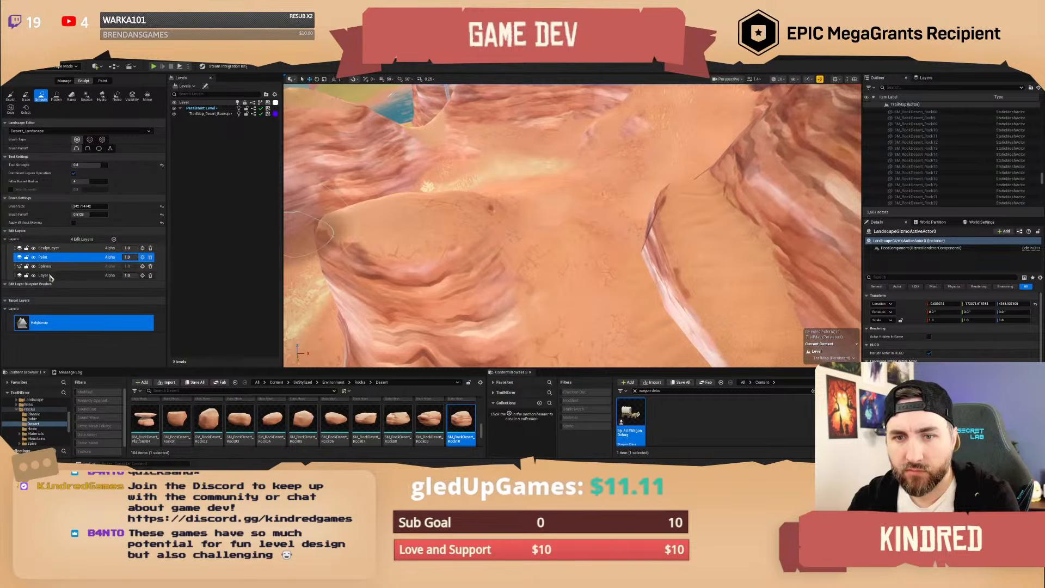
click(51, 276)
key(a)
right_drag(585, 239, 773, 246)
scroll(585, 238, up, 1)
click(58, 248)
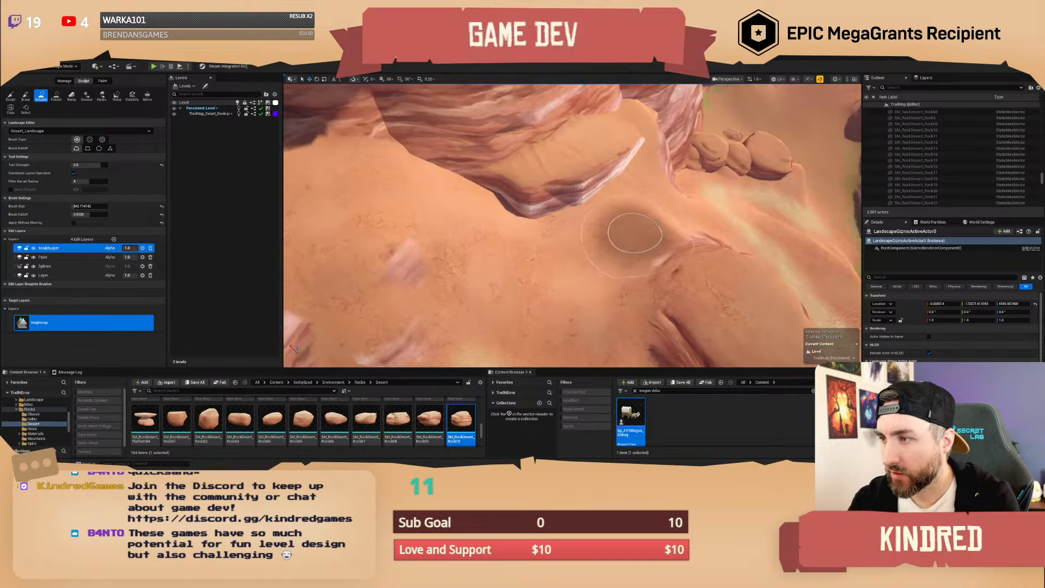
Leave landscape editing and return to selection mode at the grassy approach below the rock pile.
mouse_move(608, 237)
right_down()
mouse_move(484, 236)
mouse_move(419, 196)
mouse_move(435, 245)
mouse_move(408, 202)
mouse_move(376, 215)
mouse_move(398, 218)
right_up()
key(w)
scroll(609, 238, up, 1)
key(s)
scroll(419, 218, down, 3)
scroll(376, 215, down, 1)
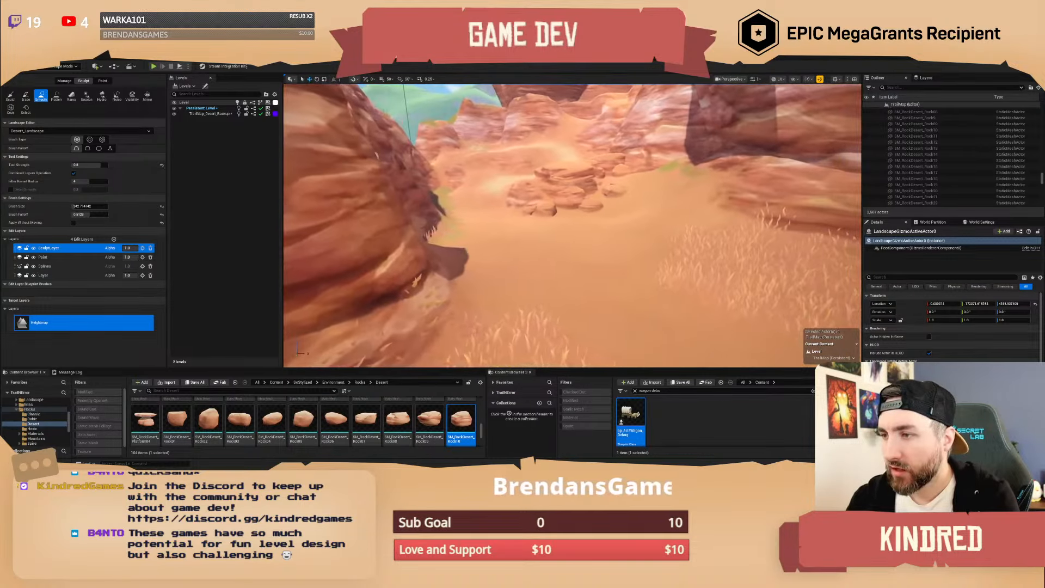
click(64, 67)
click(61, 76)
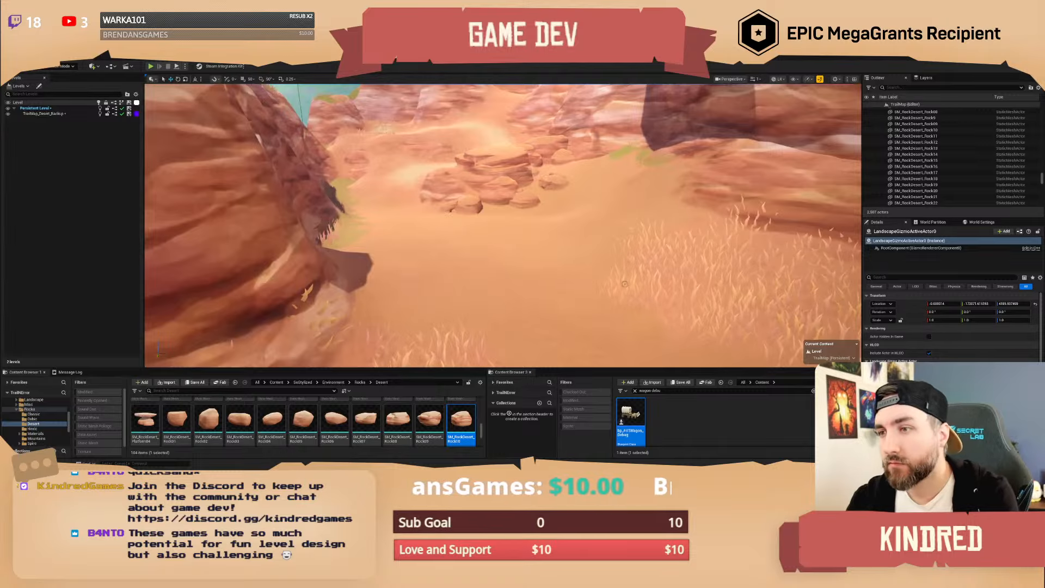
Place a Bp_AVSWagon_Debug wagon on the sandy approach below the rock pile and rotate it.
key(w)
right_drag(436, 229, 419, 253)
scroll(430, 215, up, 3)
key(s)
key(s)
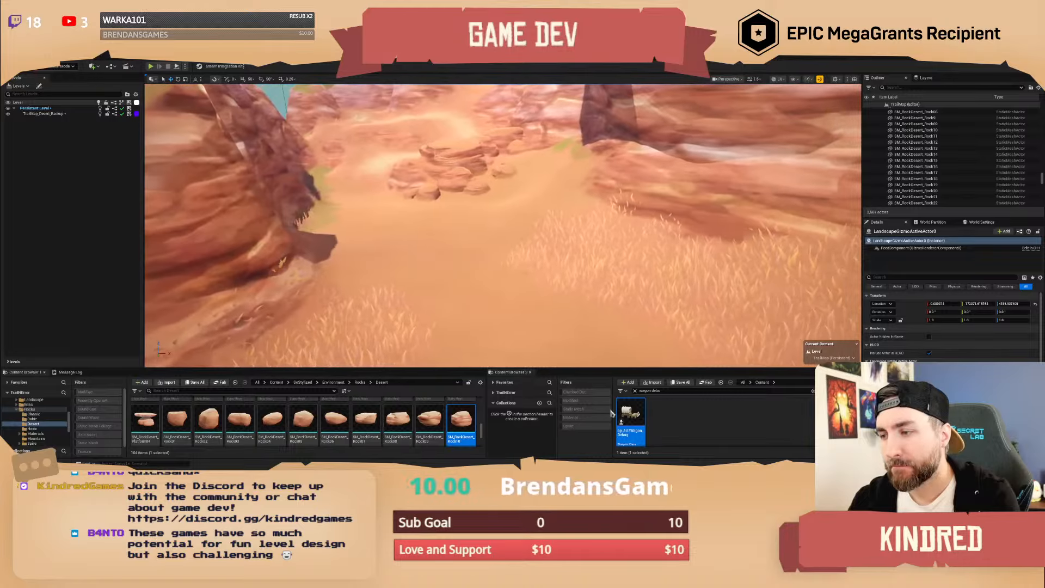
drag(630, 416, 475, 234)
key(e)
drag(486, 274, 560, 272)
key(w)
right_drag(561, 273, 520, 253)
Play the level with the God console command and board the placed wagon.
click(154, 67)
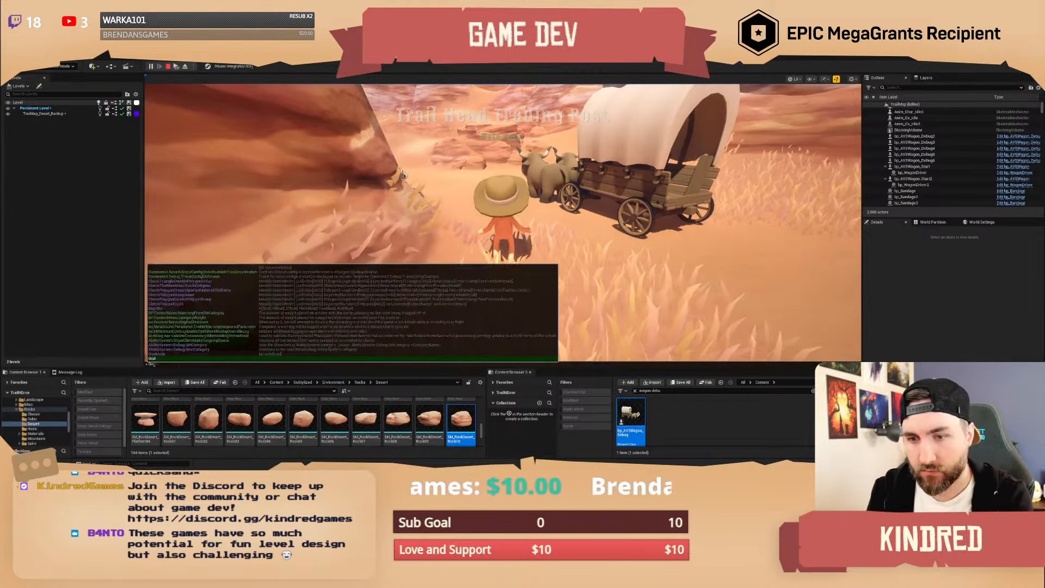
key(w)
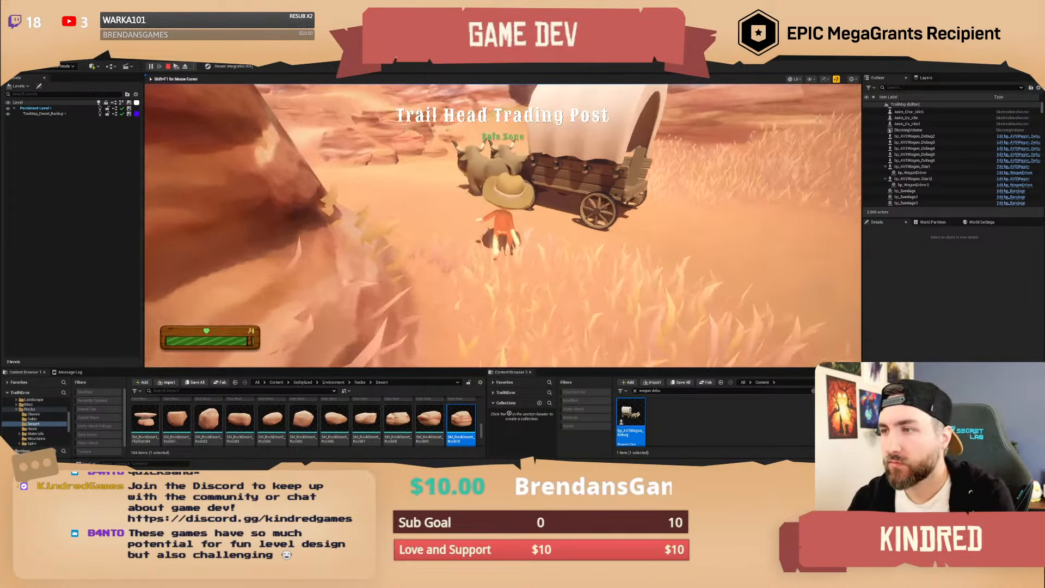
key(e)
key(w)
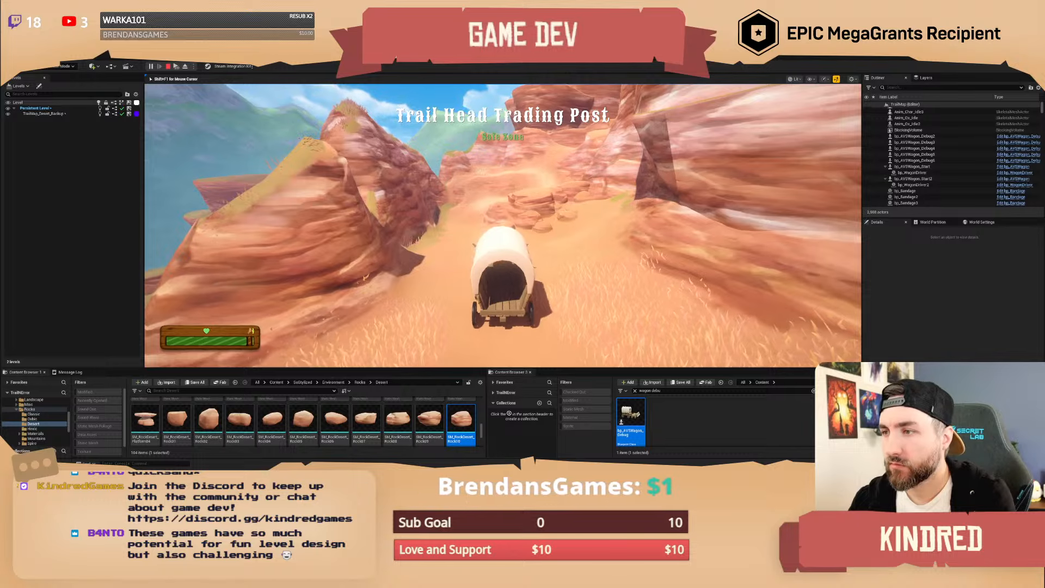
Test-drive the wagon along the sand trail past the pile of flat desert rocks.
key(a)
key(w)
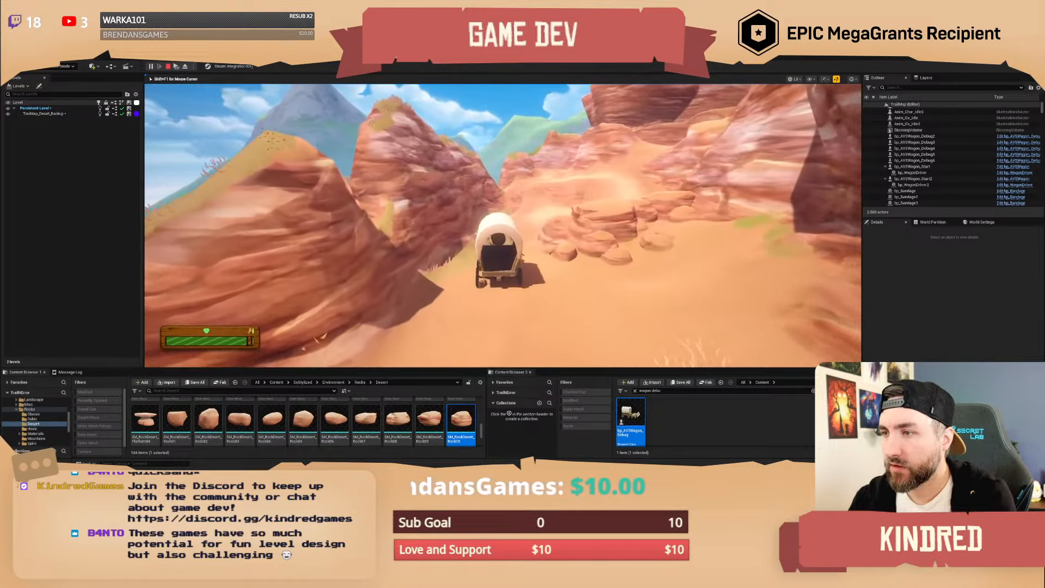
key(d)
key(w)
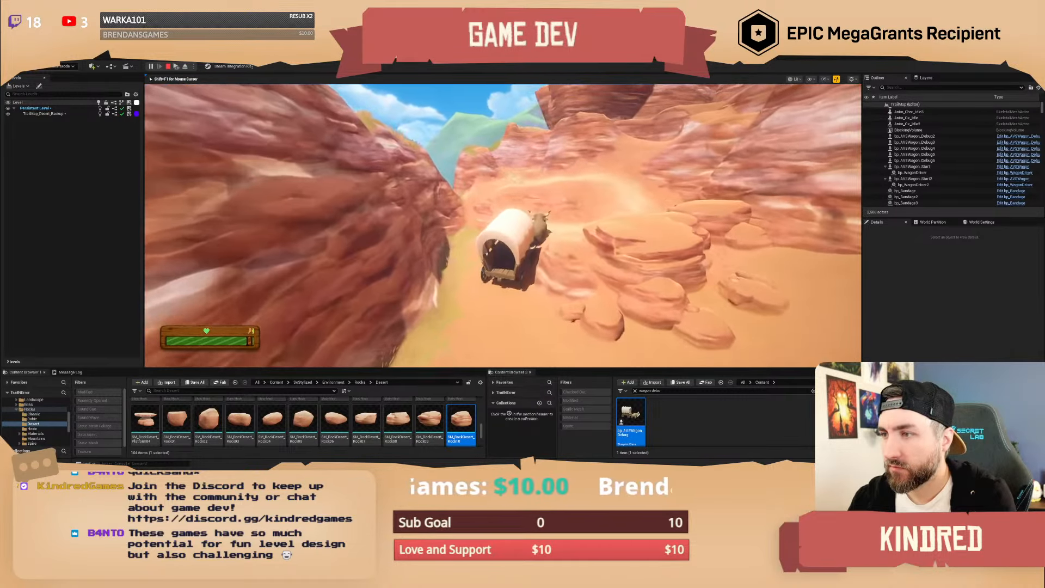
key(w)
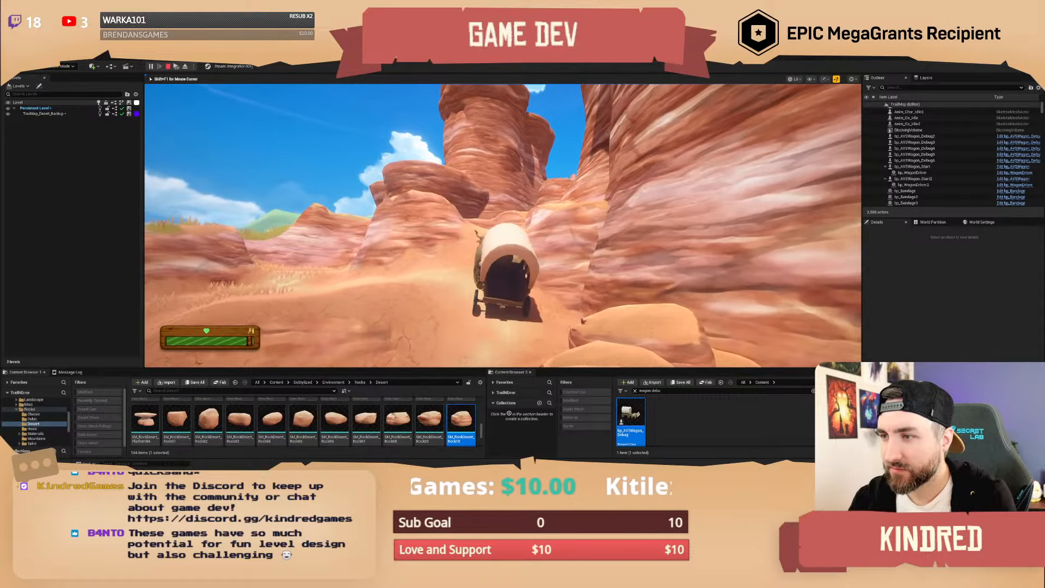
Drive the wagon up the steep sandy slope beside the canyon wall to test the climb.
key(w)
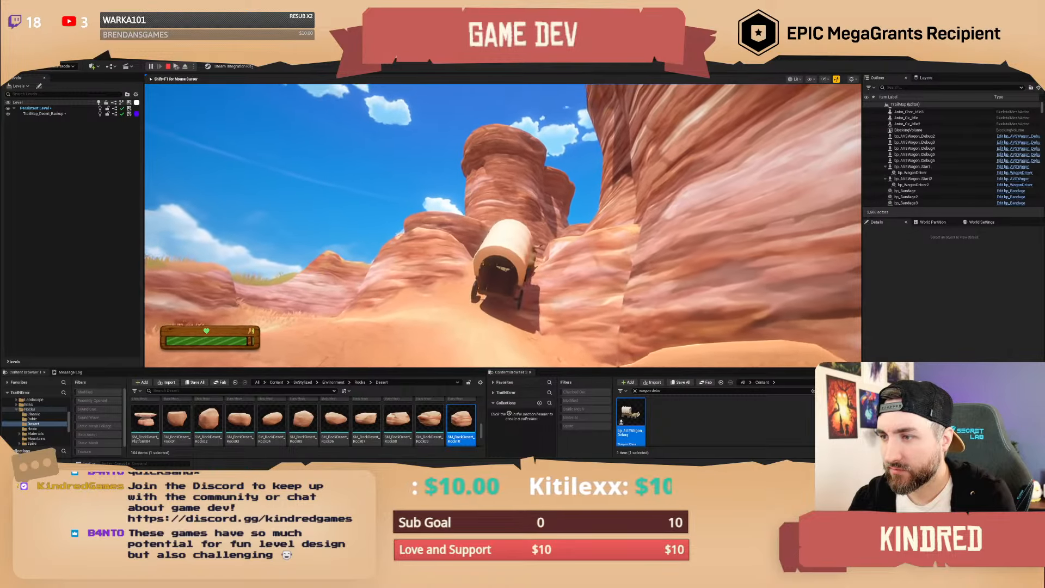
key(w)
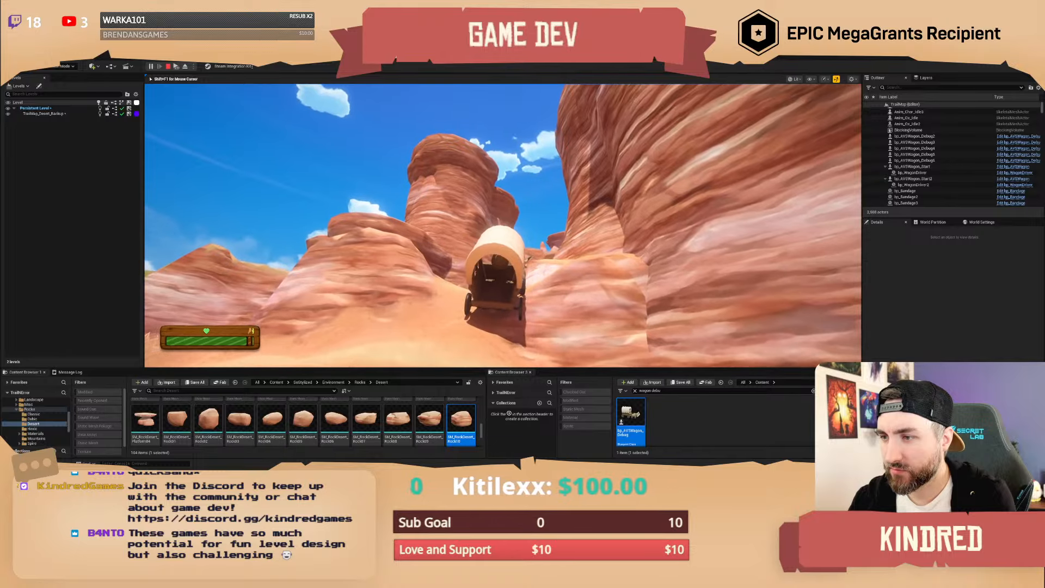
key(w)
key(w)
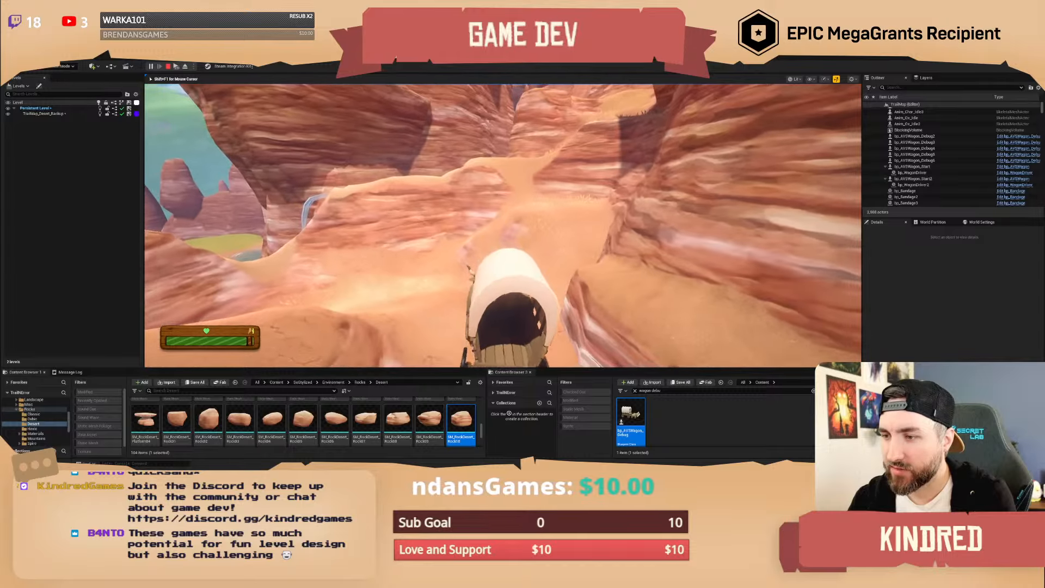
key(w)
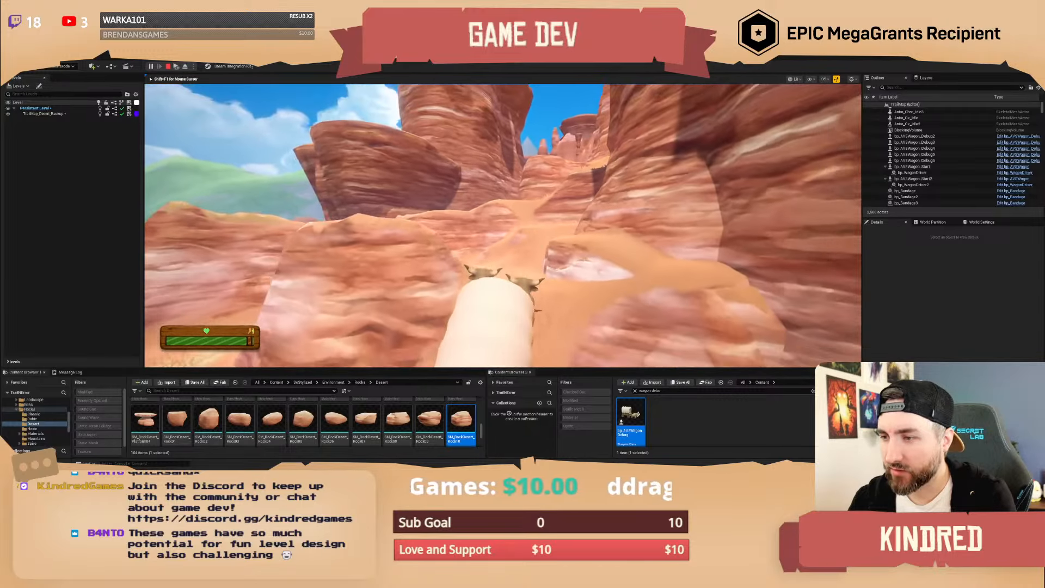
key(w)
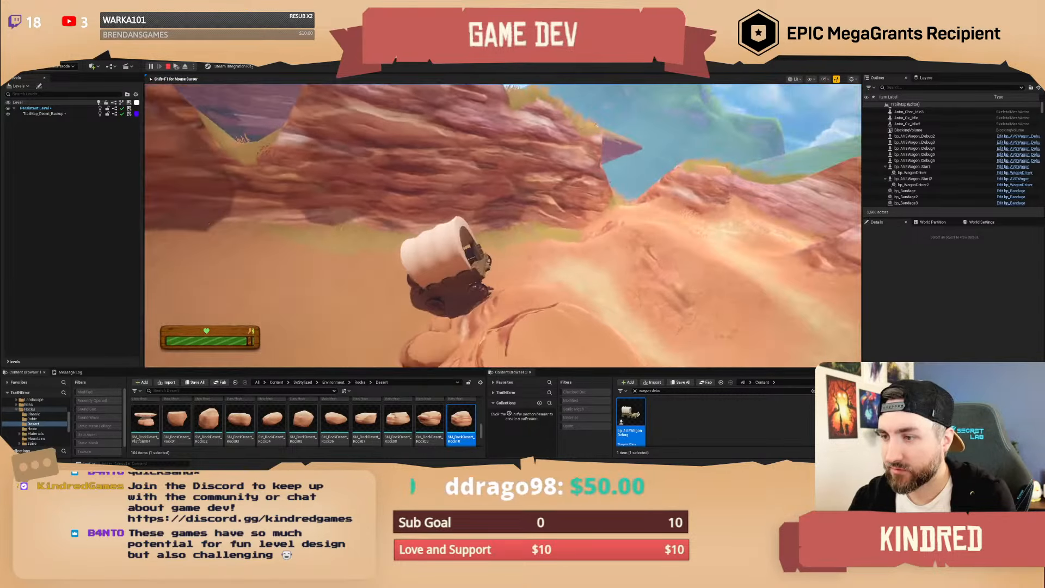
Repeat the wagon run from the rock pile up the slope and onto the upper trail.
key(w)
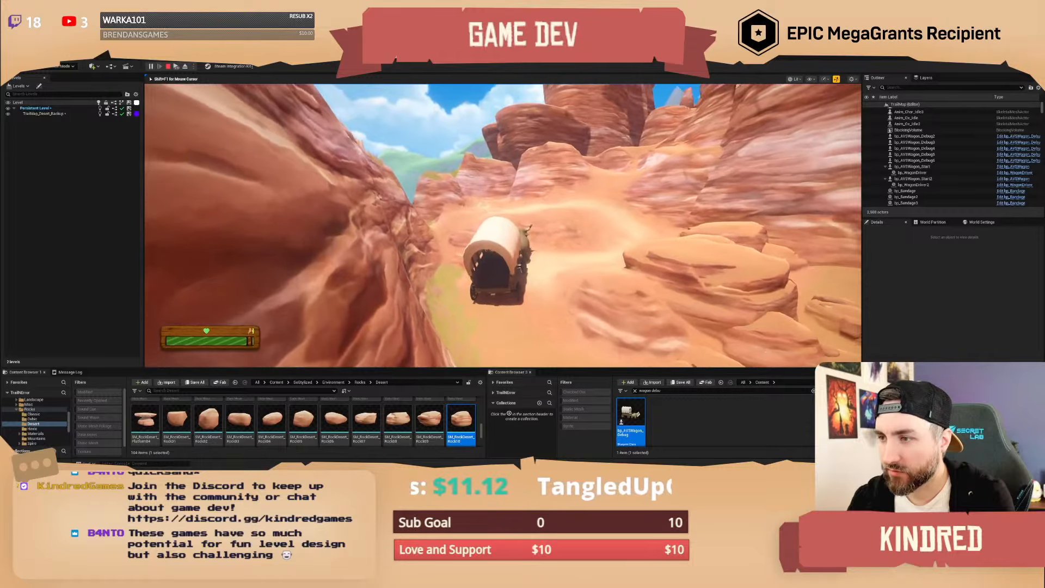
key(w)
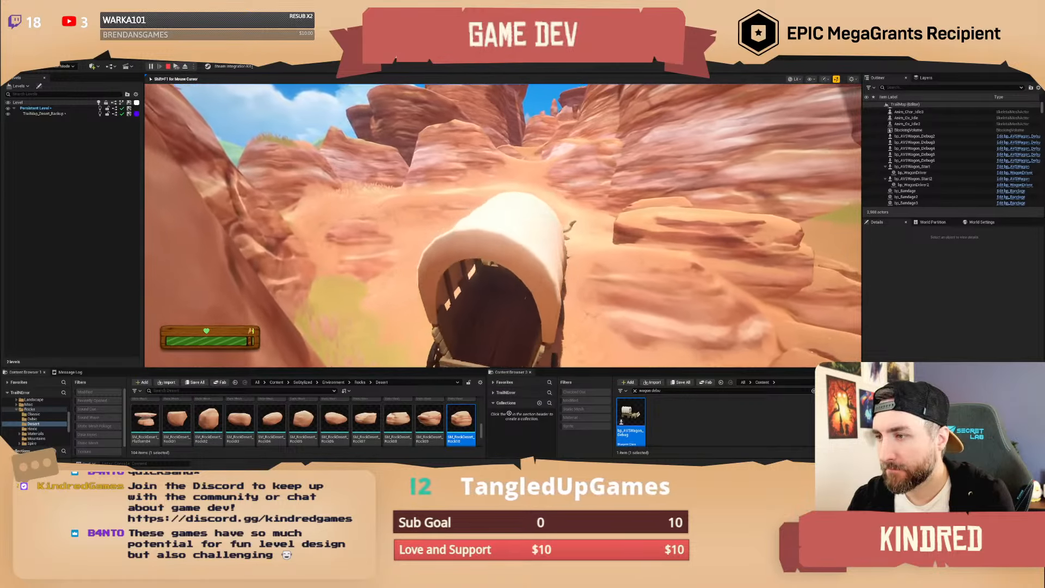
key(w)
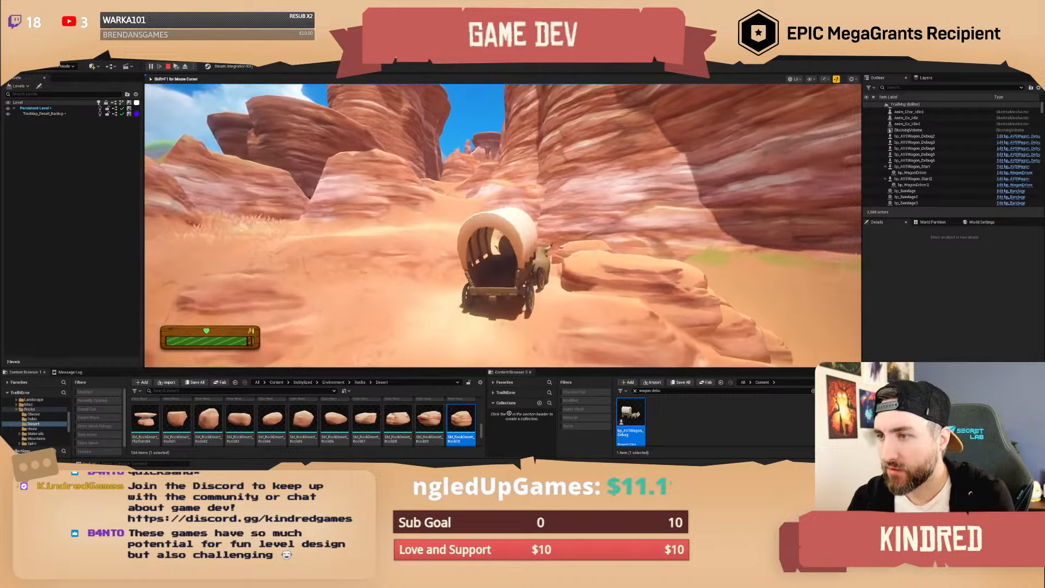
key(w)
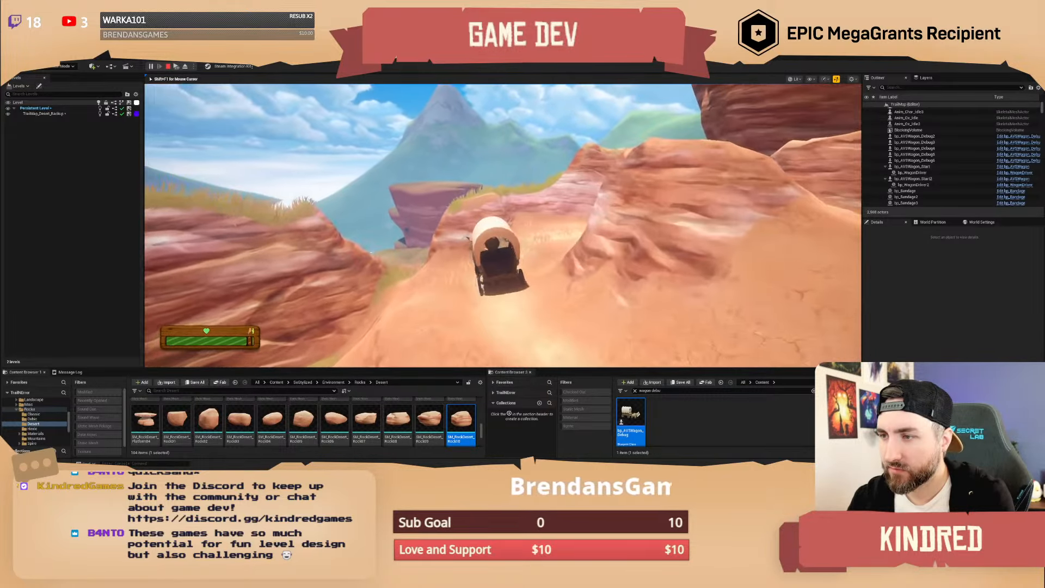
key(w)
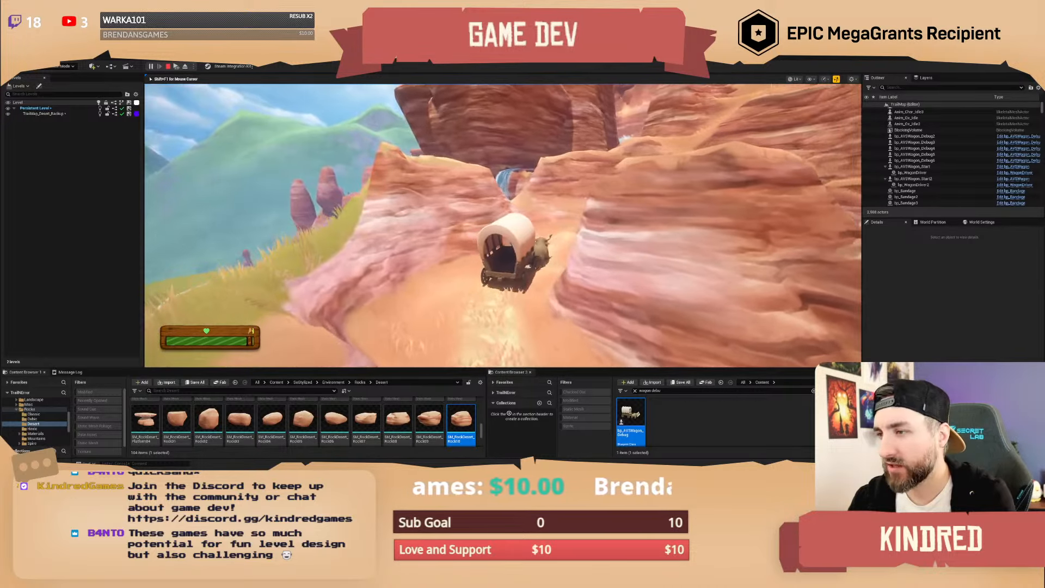
Steer the wagon through the gap in the cliffs and down into the deeper canyon passage.
key(d)
key(w)
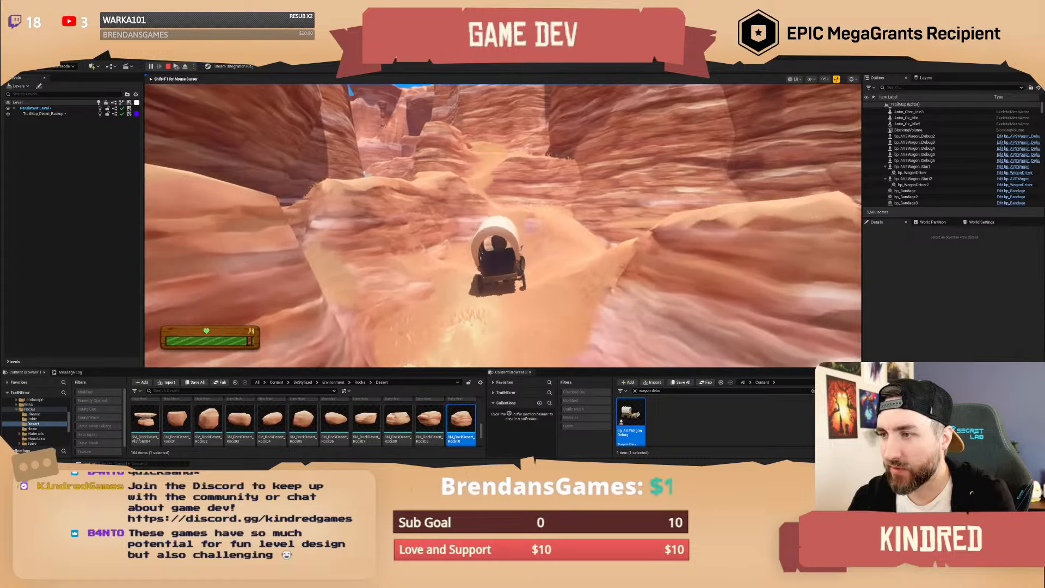
key(d)
key(w)
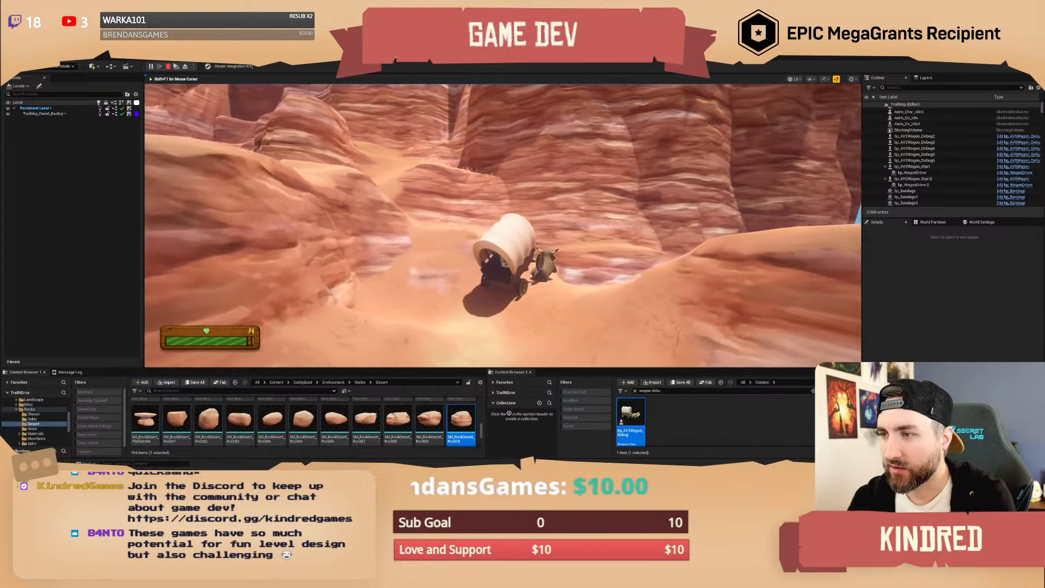
key(w)
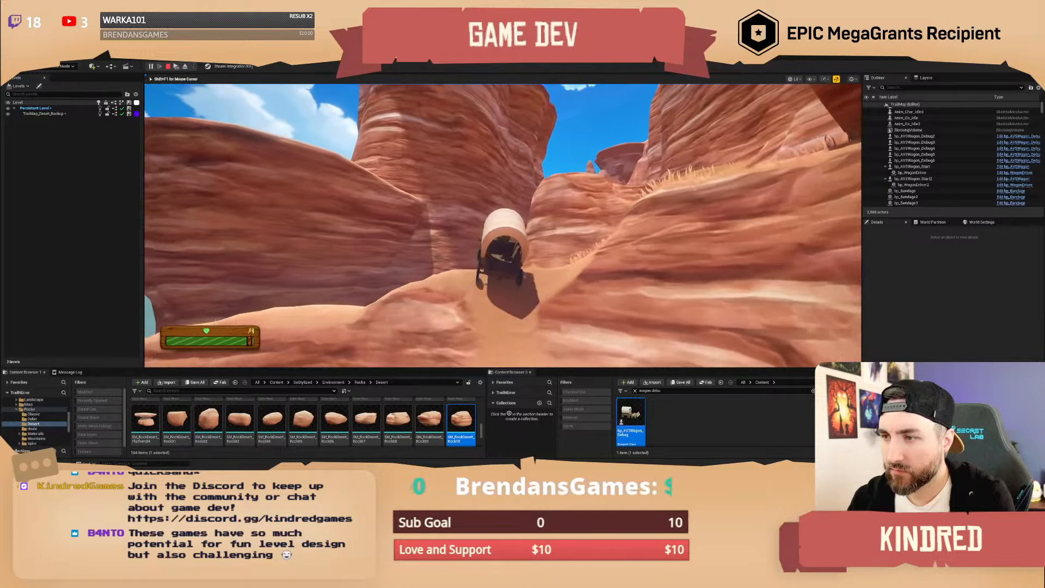
Back up and manoeuvre the wagon on the uneven grassy ledge to test the climb above the river.
key(s)
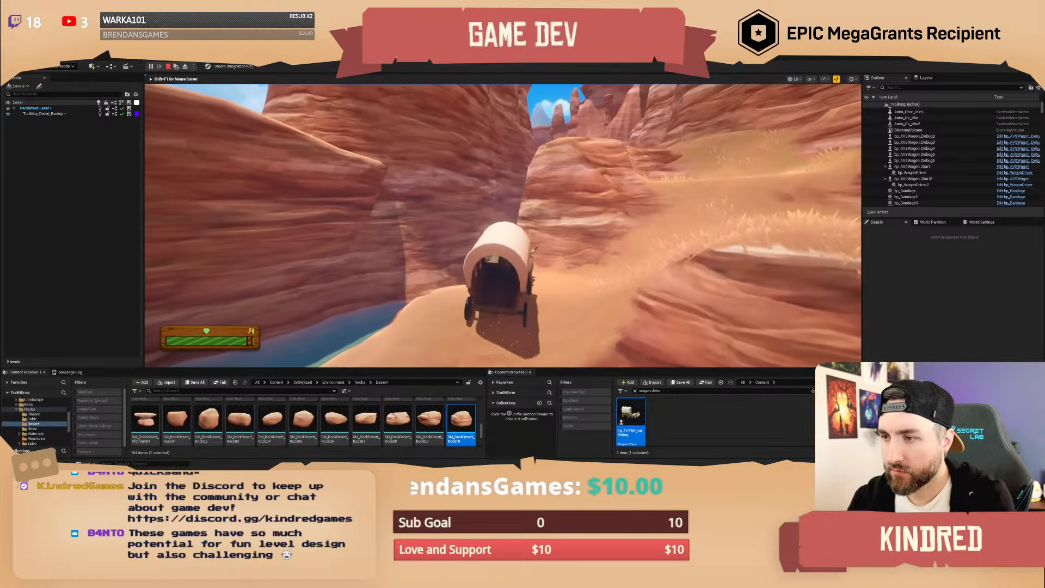
key(s)
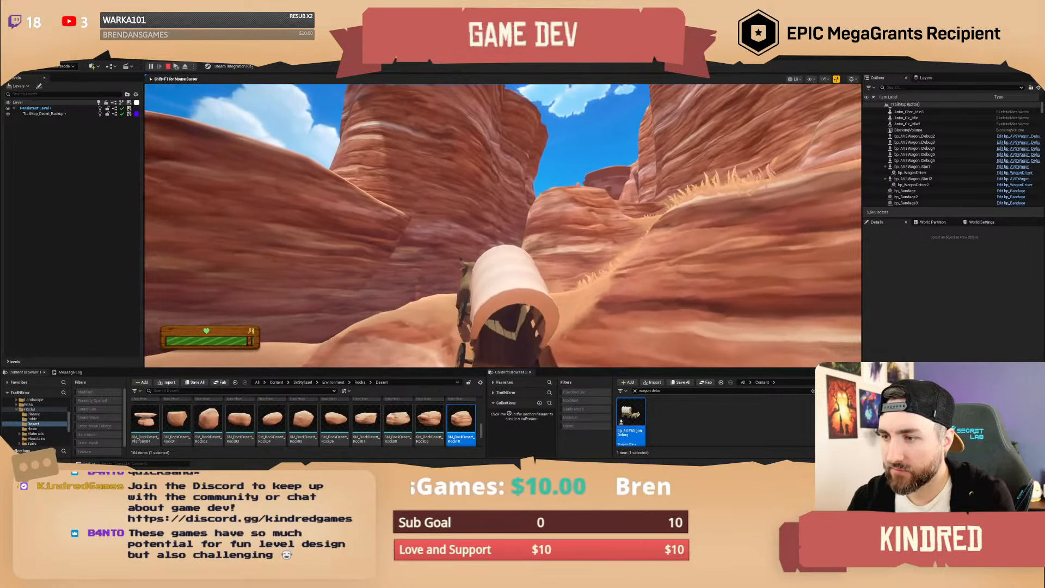
key(w)
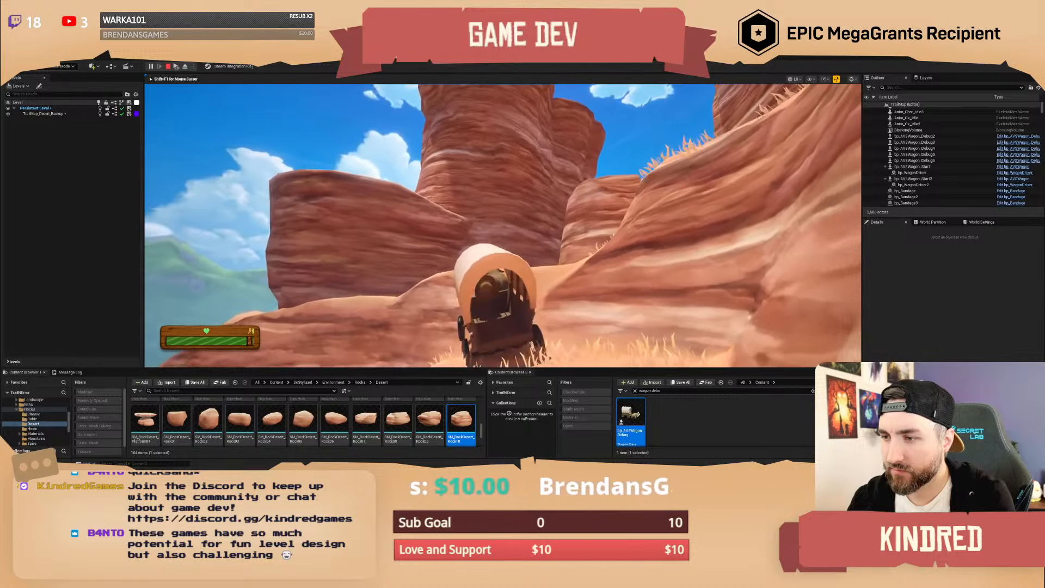
key(a)
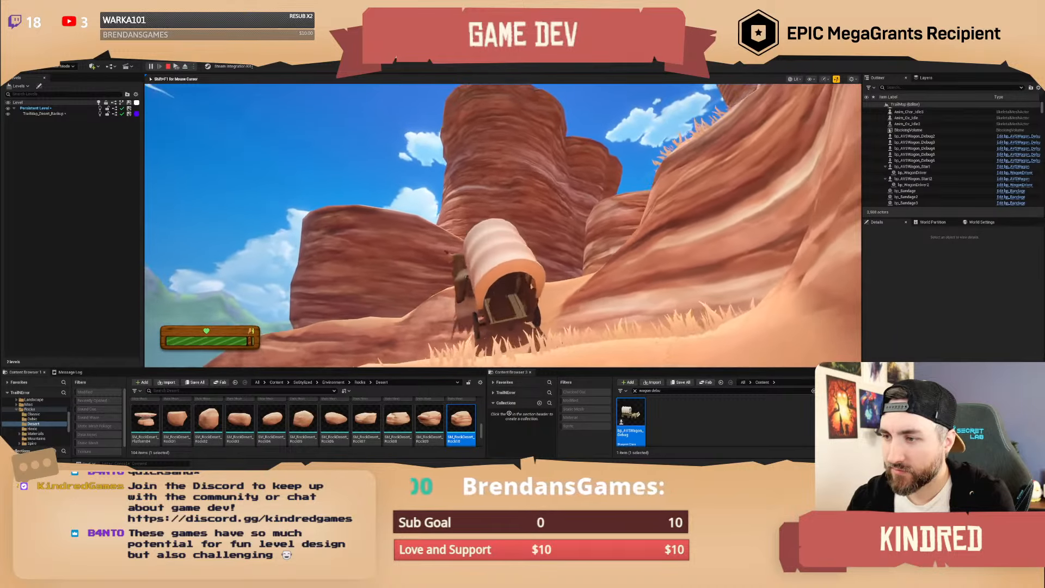
key(d)
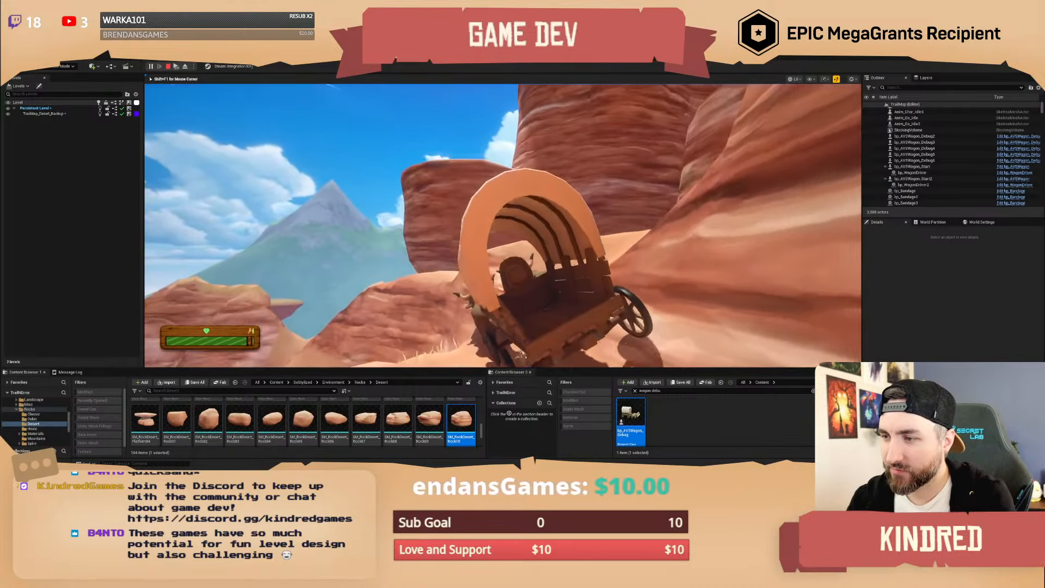
key(w)
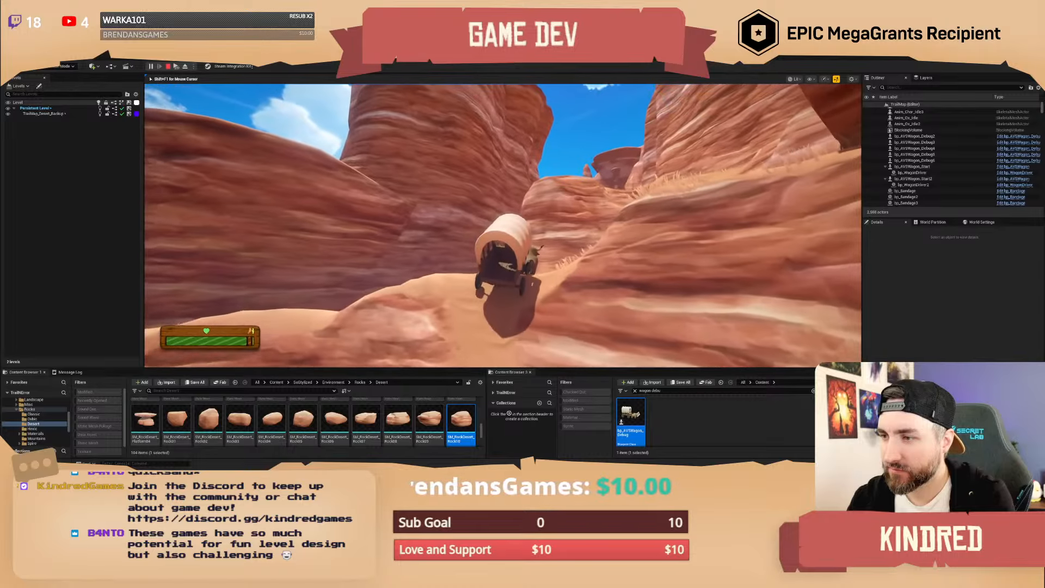
Drive the wagon along the narrow cliff ledge above the river towards the waterfalls.
key(d)
key(w)
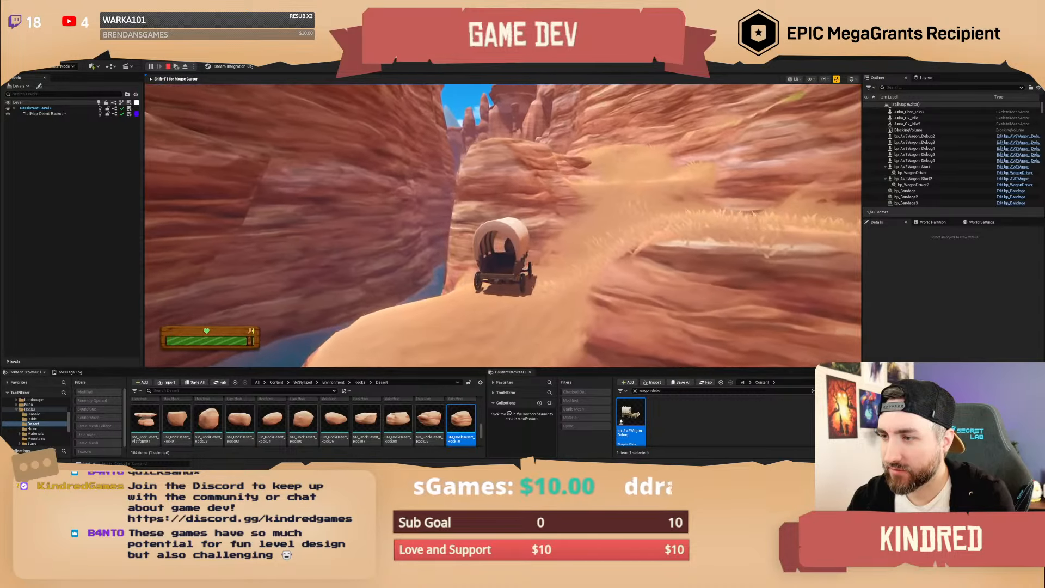
key(w)
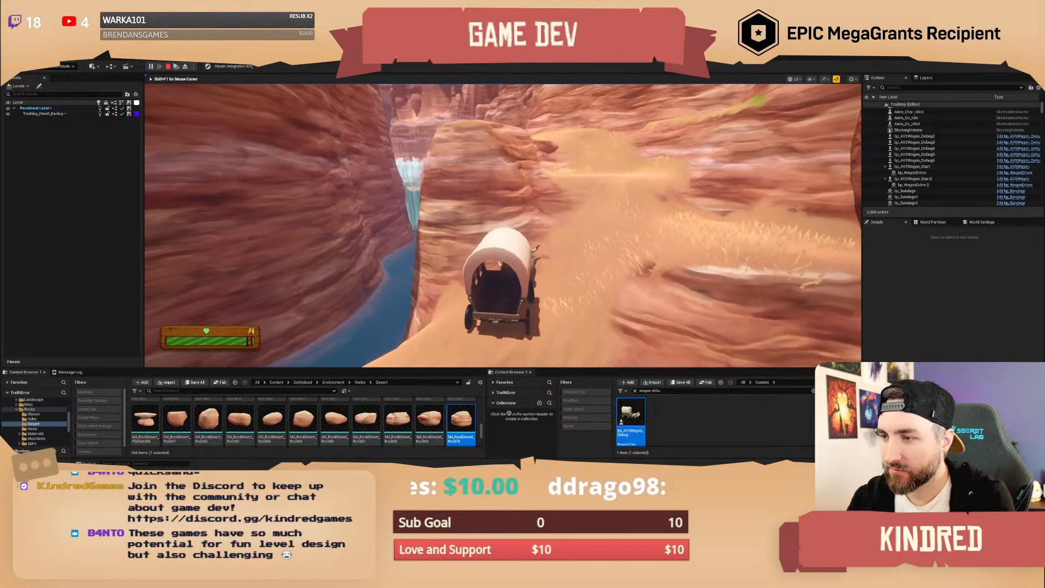
key(w)
key(w)
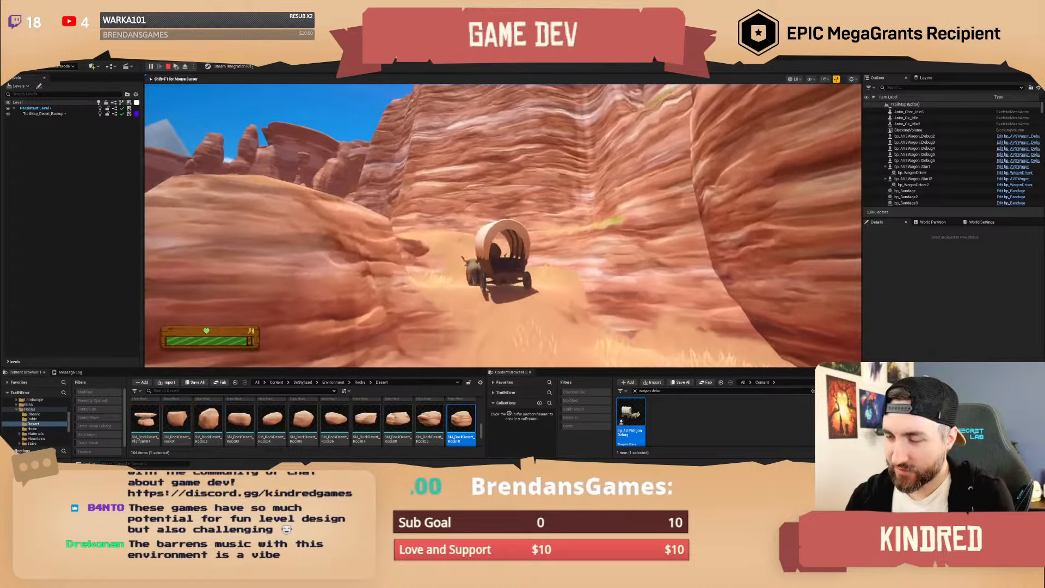
key(w)
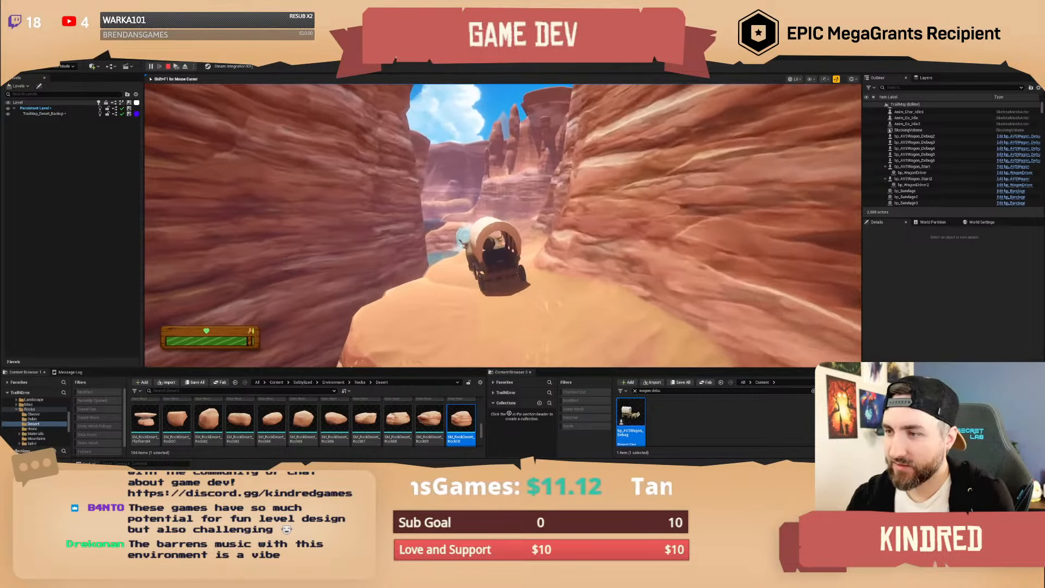
key(w)
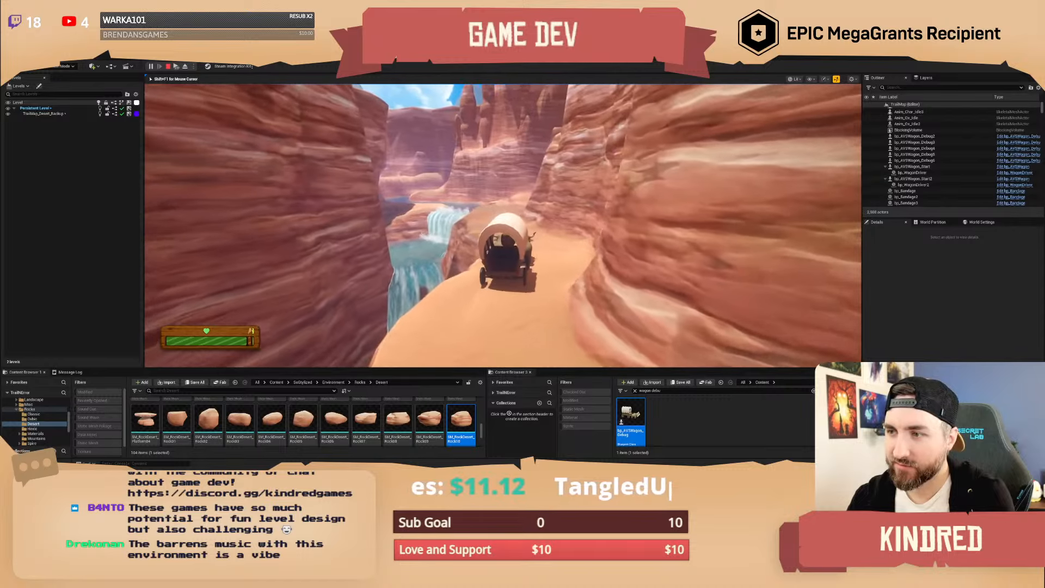
Run the character through the river away from the overturned wagon, and end the play test.
key(w)
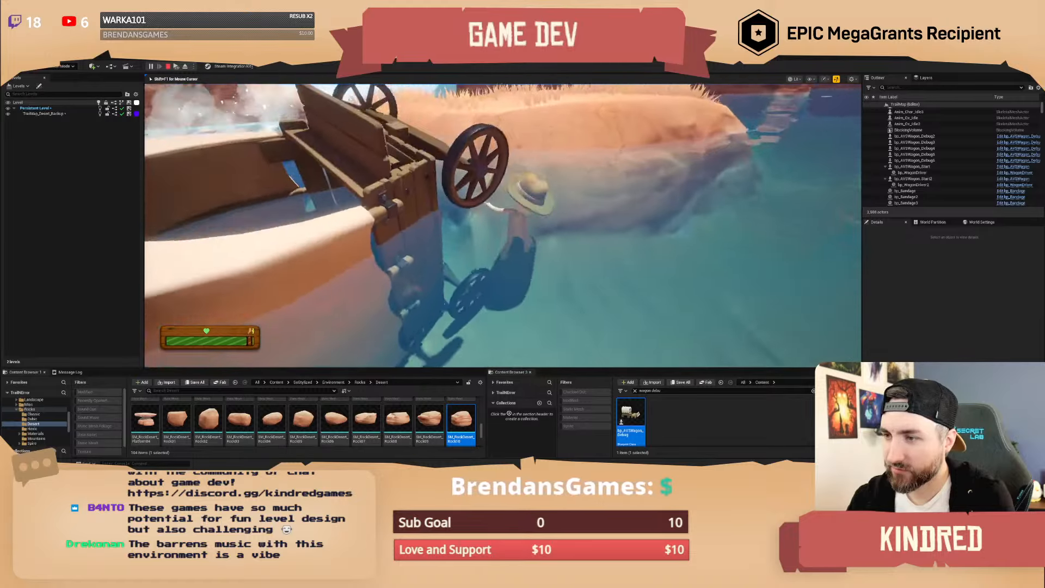
key(w)
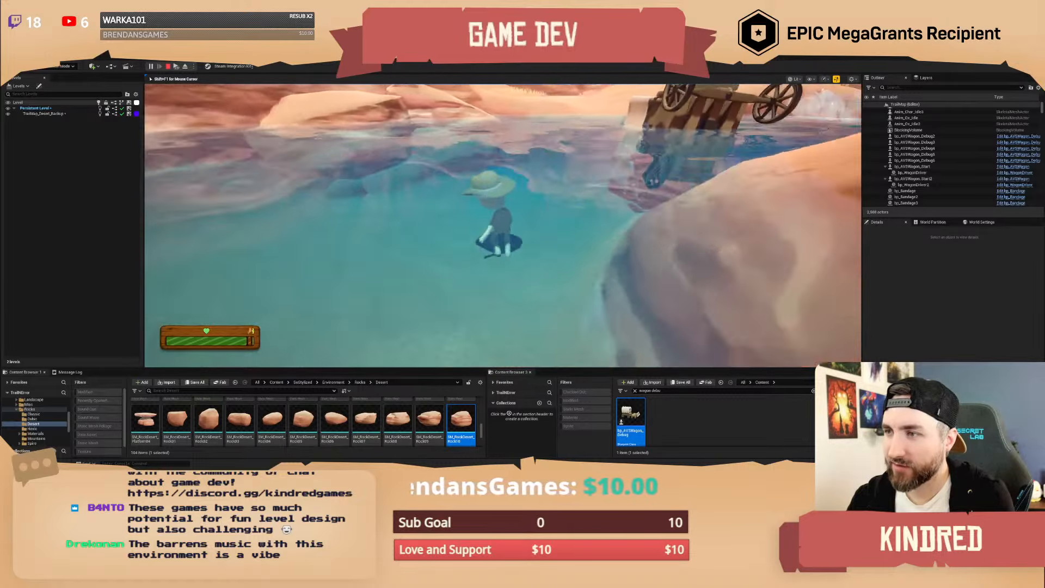
key(shift)
key(w)
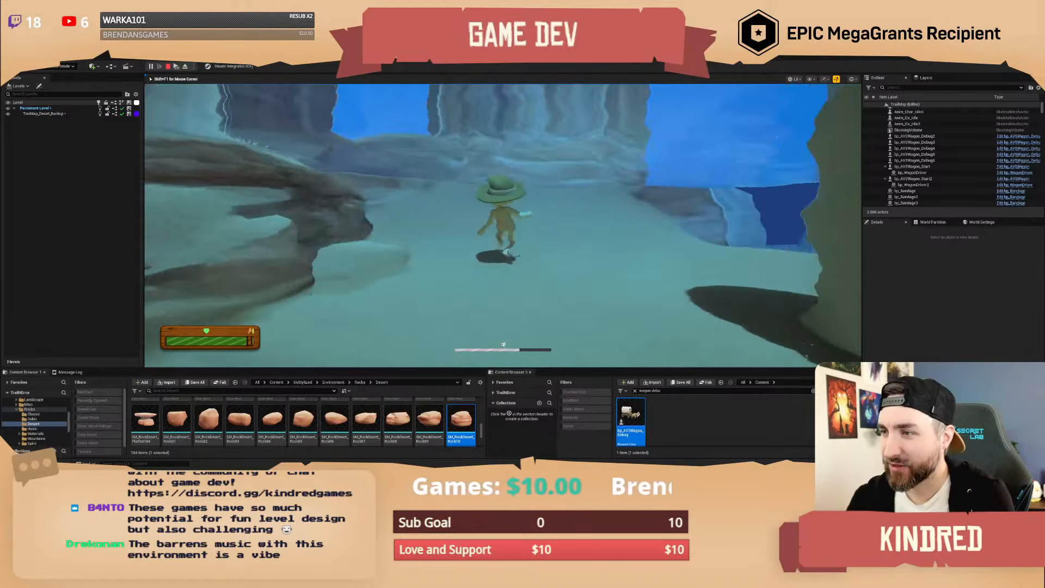
key(w)
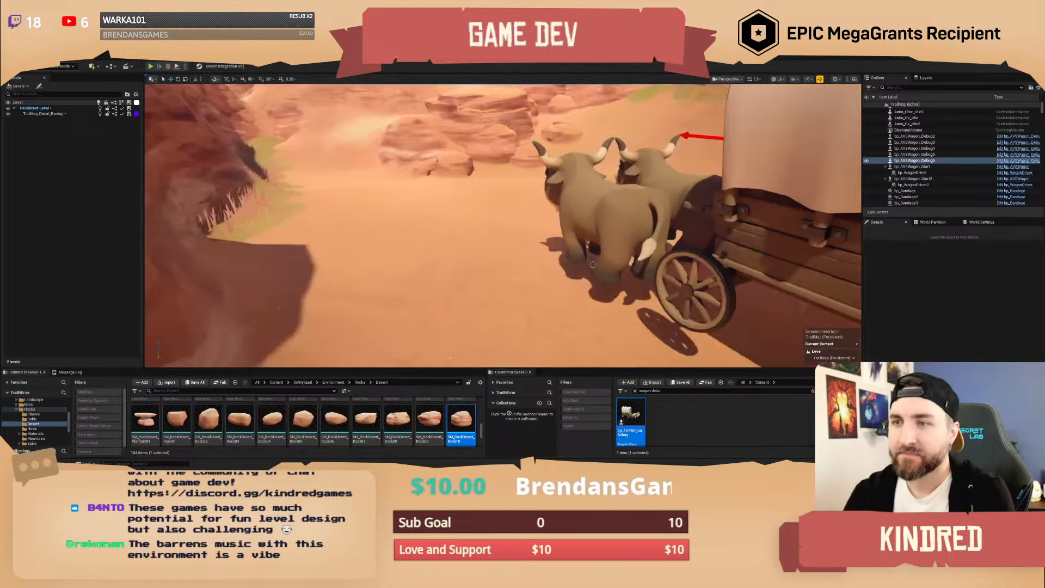
key(Escape)
Place a copy of the flat desert shelf rock in the river just above the waterfall.
key(s)
scroll(617, 250, up, 4)
right_drag(616, 250, 536, 287)
key(s)
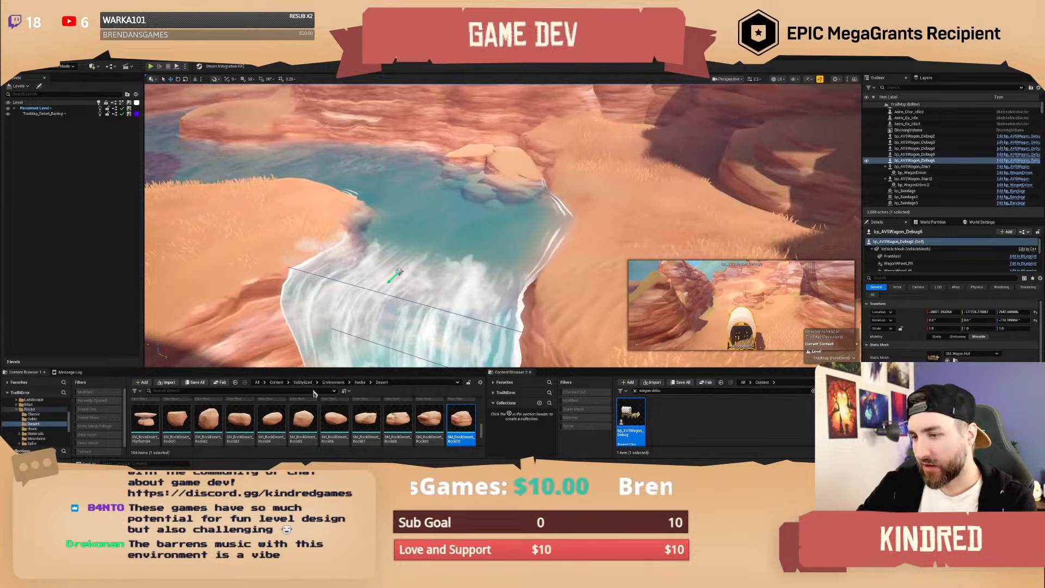
click(276, 383)
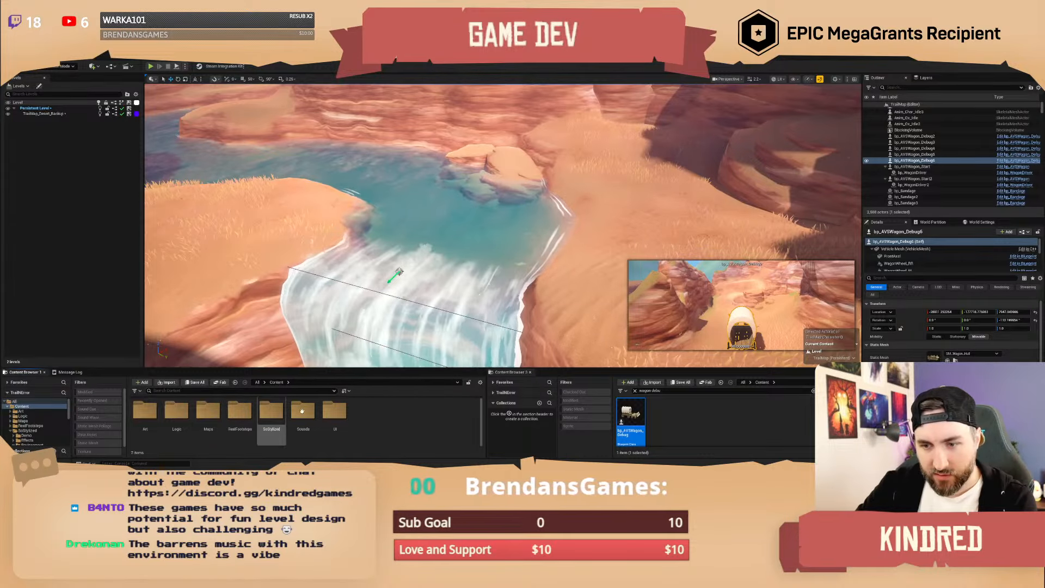
right_drag(614, 209, 617, 191)
click(503, 204)
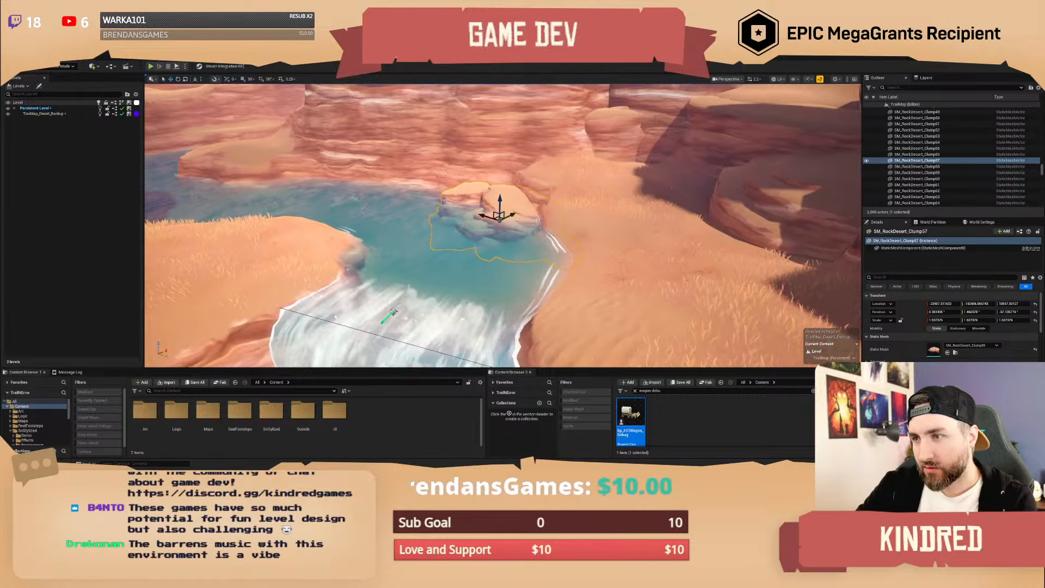
right_drag(503, 203, 550, 193)
click(567, 191)
click(560, 218)
drag(559, 218, 411, 284)
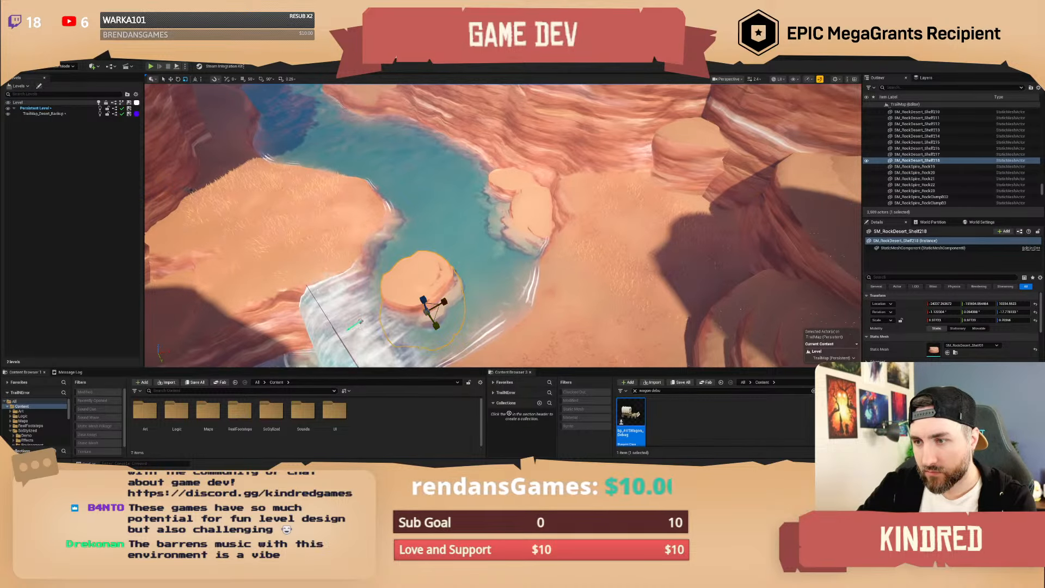
Shift the shelf rock away from the waterfall's edge, towards the middle of the river crossing.
right_drag(436, 272, 416, 285)
key(w)
drag(458, 239, 486, 235)
right_drag(486, 234, 398, 369)
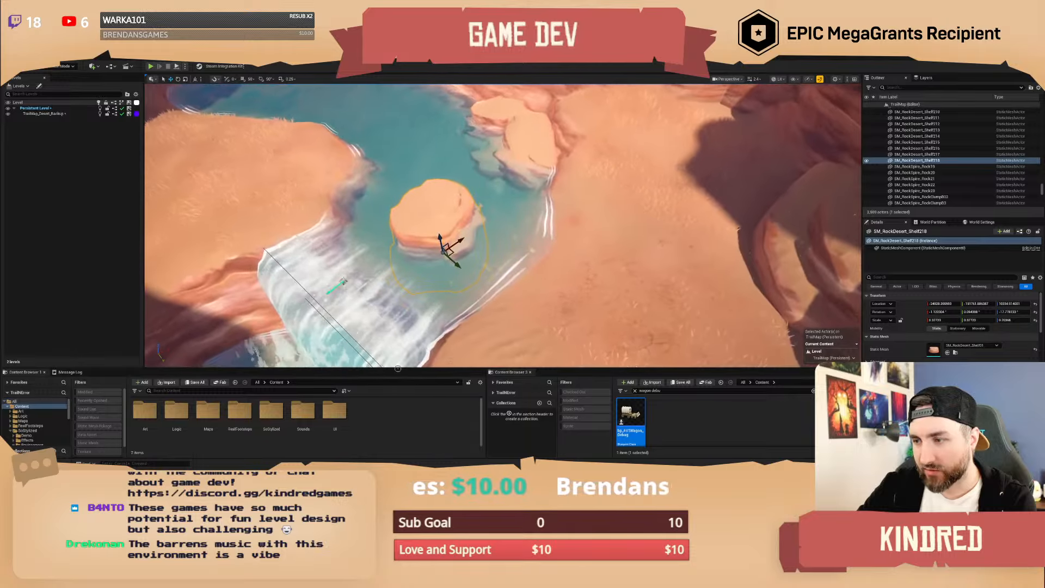
Find the assets matching "plank" and place the long plank so it spans from the shelf rock to the sandy bank.
text(p)
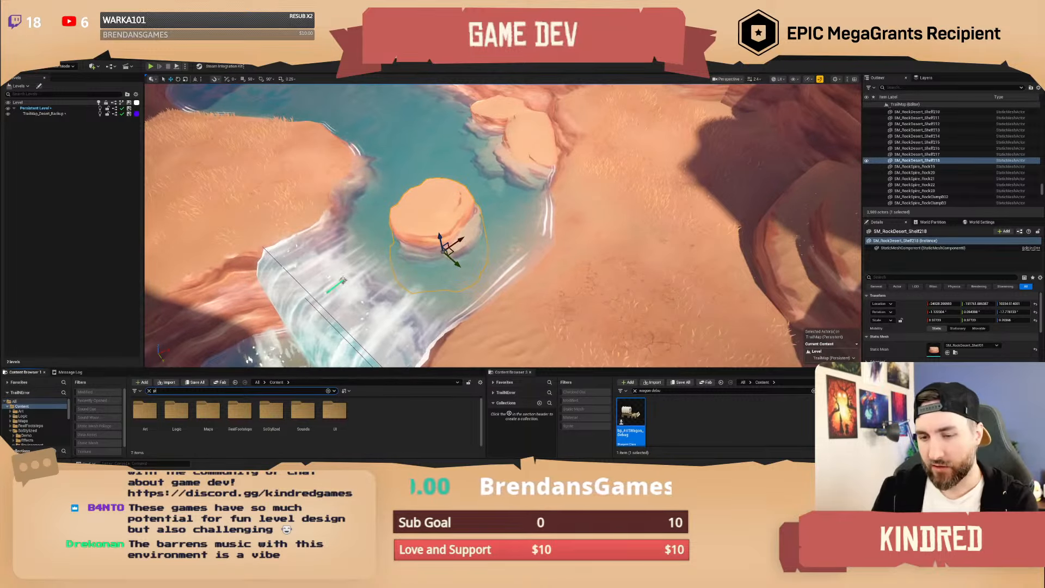
text(lank)
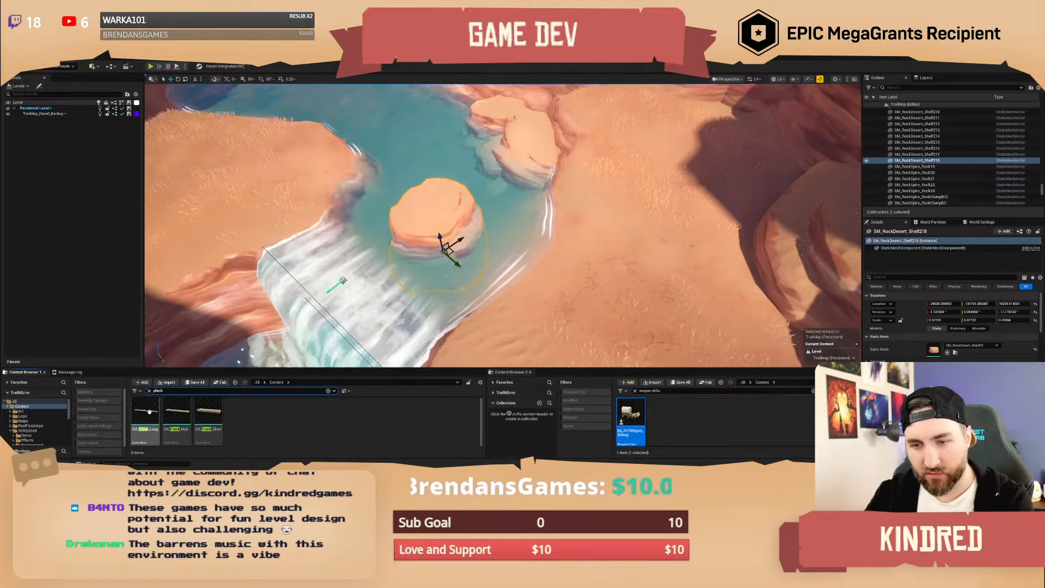
drag(145, 416, 445, 232)
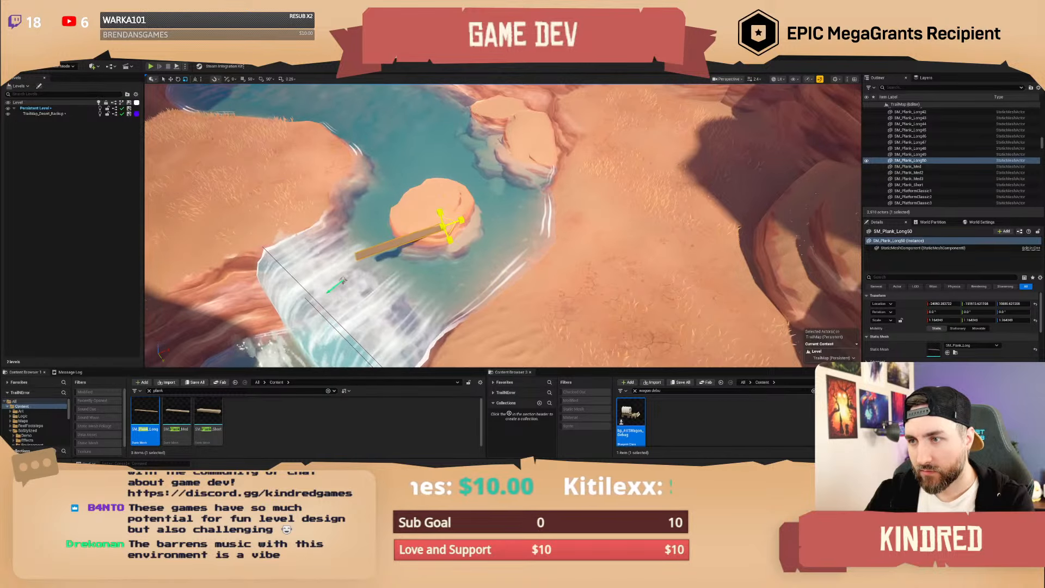
double_click(442, 227)
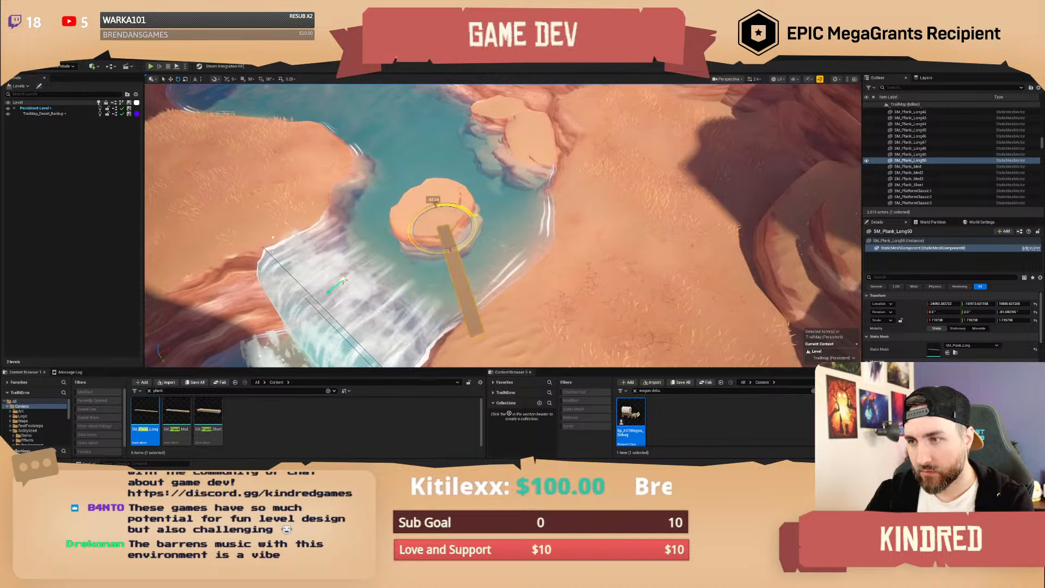
right_drag(475, 216, 545, 184)
mouse_move(470, 202)
mouse_down()
mouse_move(460, 205)
mouse_move(469, 181)
mouse_up()
Duplicate the plank's mesh inside the same actor and set it alongside as a parallel second wheel track.
key(w)
key(e)
scroll(469, 181, up, 2)
right_drag(469, 181, 367, 198)
key(w)
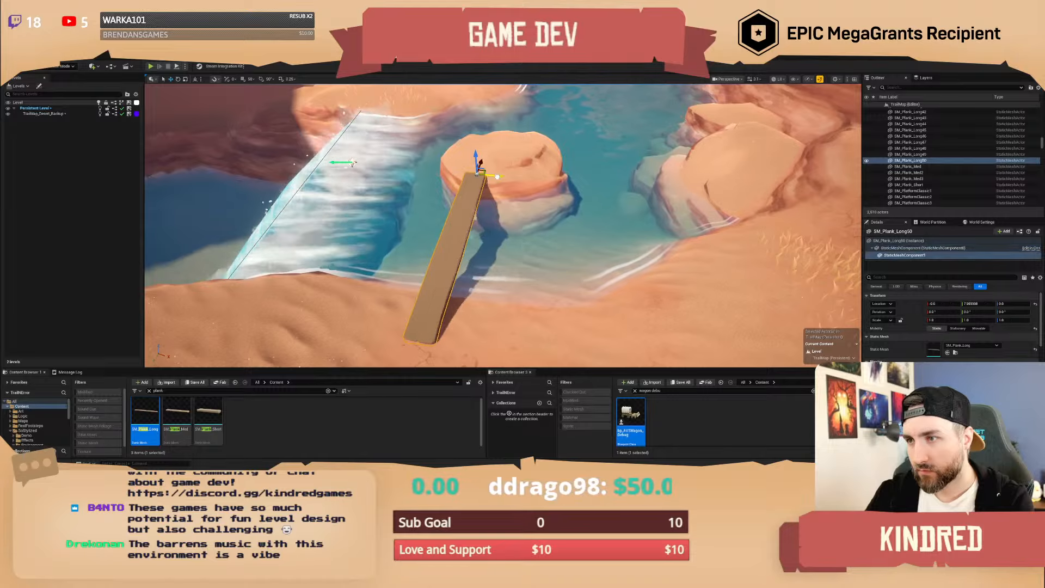
alt+drag(493, 175, 547, 183)
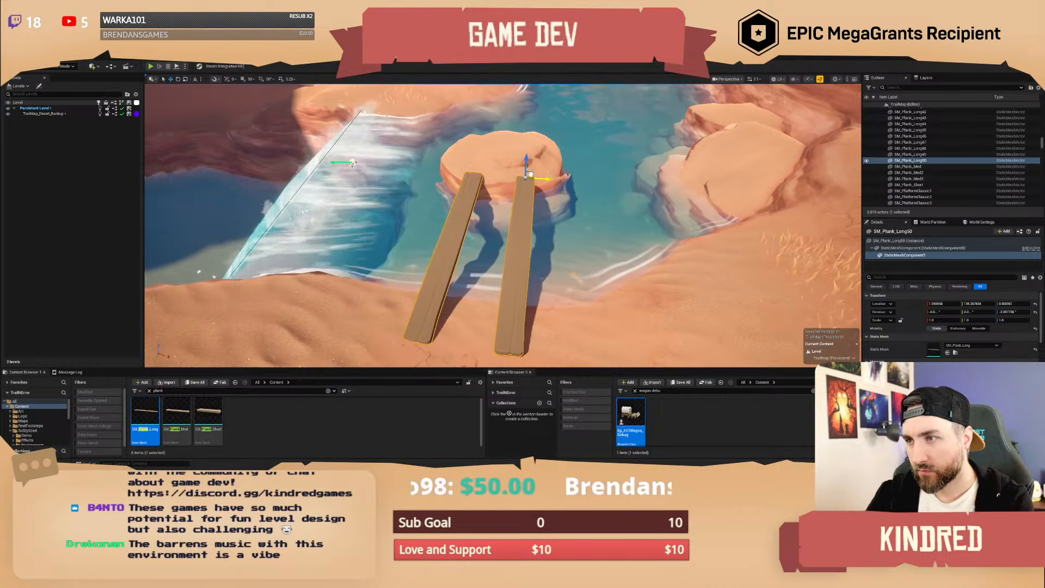
drag(528, 172, 527, 171)
Select the shelf rock under the plank ends and reduce its height.
right_drag(526, 170, 430, 118)
scroll(527, 171, down, 3)
scroll(419, 131, down, 1)
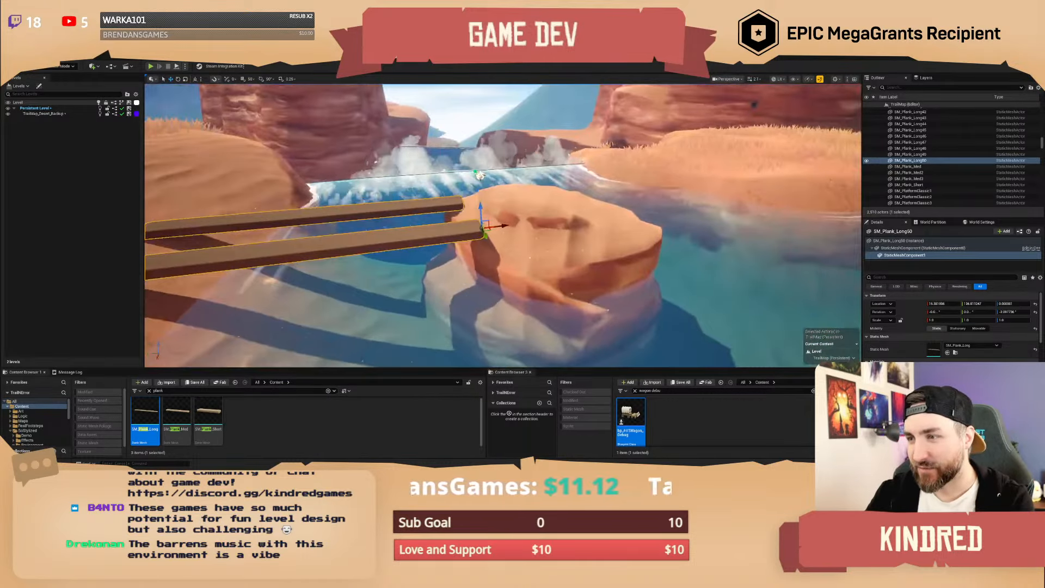
click(548, 218)
right_drag(547, 218, 523, 217)
key(f)
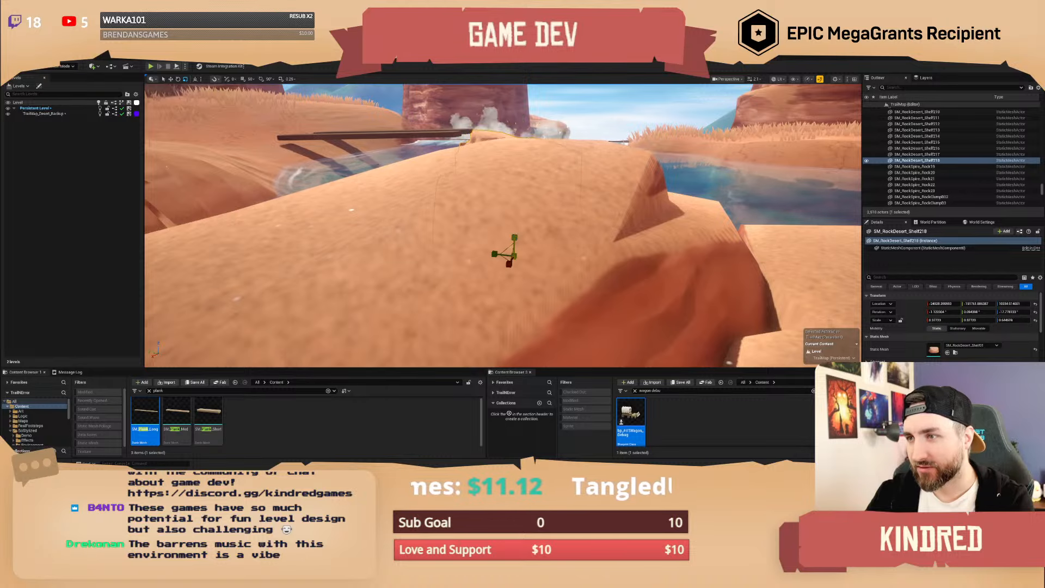
mouse_move(514, 238)
mouse_down()
mouse_move(515, 249)
mouse_move(513, 231)
mouse_up()
key(w)
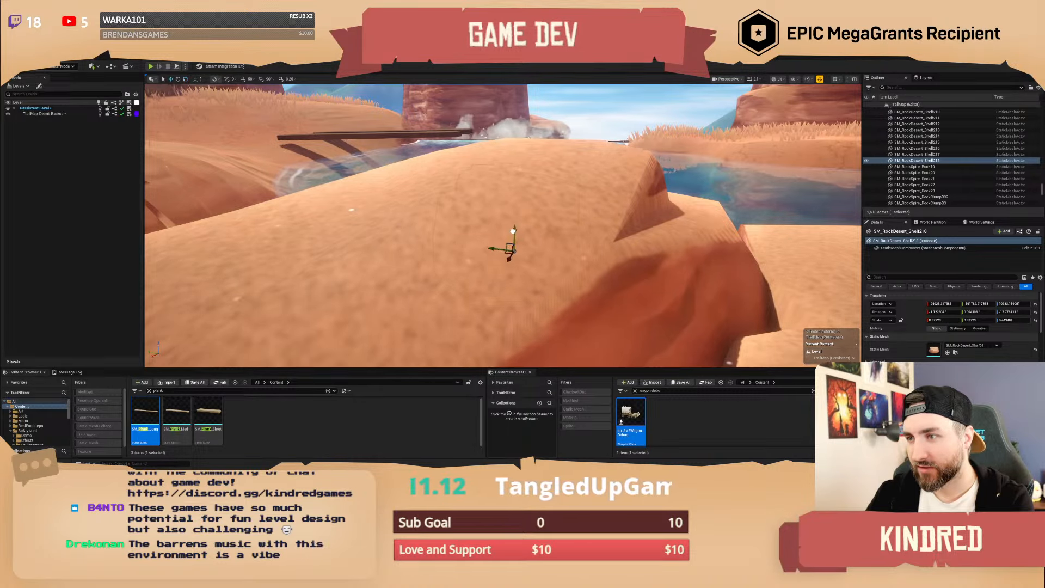
Rotate the shelf rock and reposition it so its top supports the ends of both planks.
right_drag(517, 150, 521, 189)
key(e)
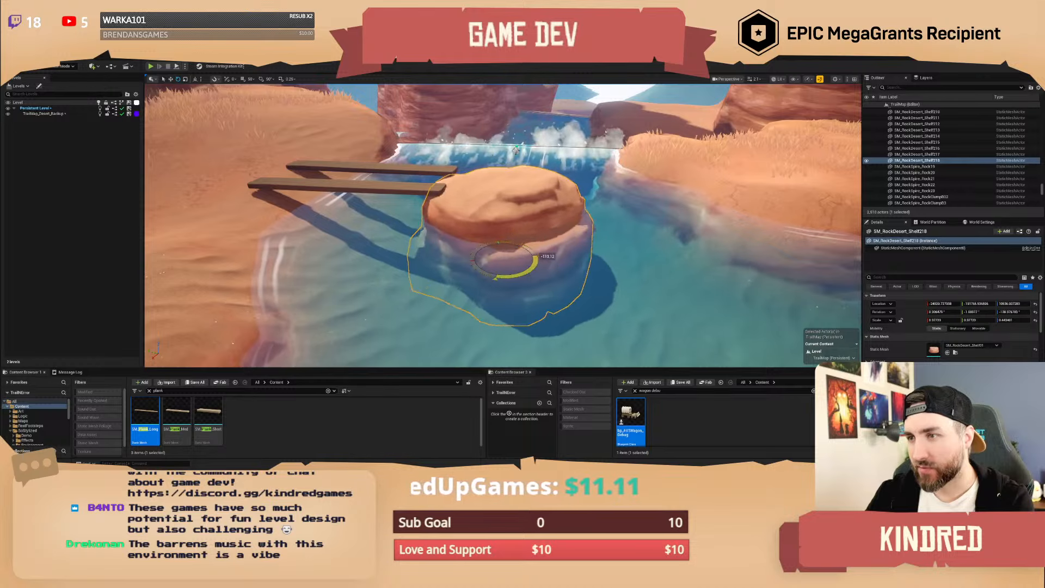
key(w)
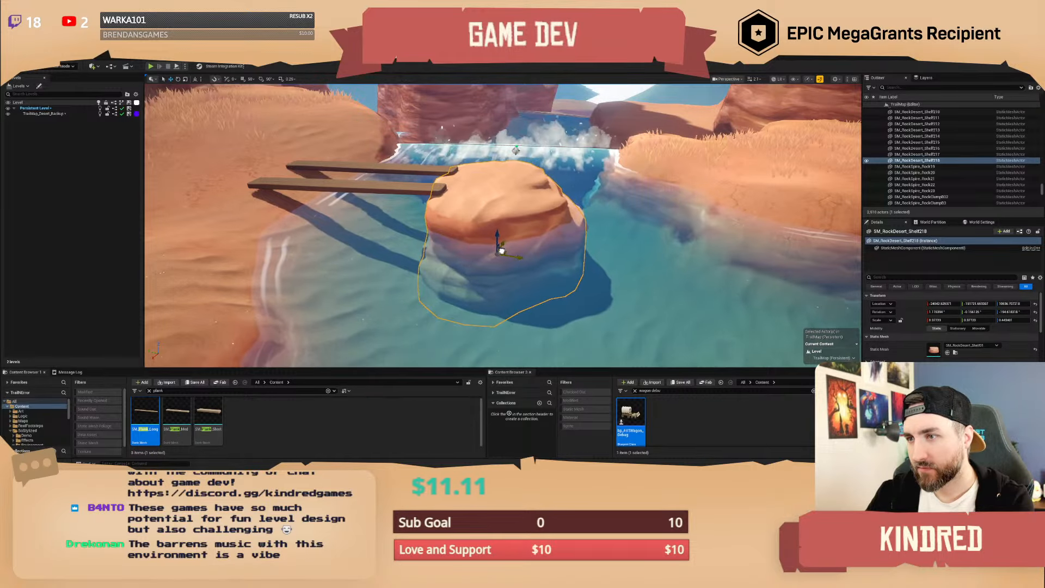
drag(499, 252, 498, 253)
mouse_move(498, 253)
right_down()
mouse_move(446, 259)
mouse_move(528, 243)
mouse_move(512, 241)
right_up()
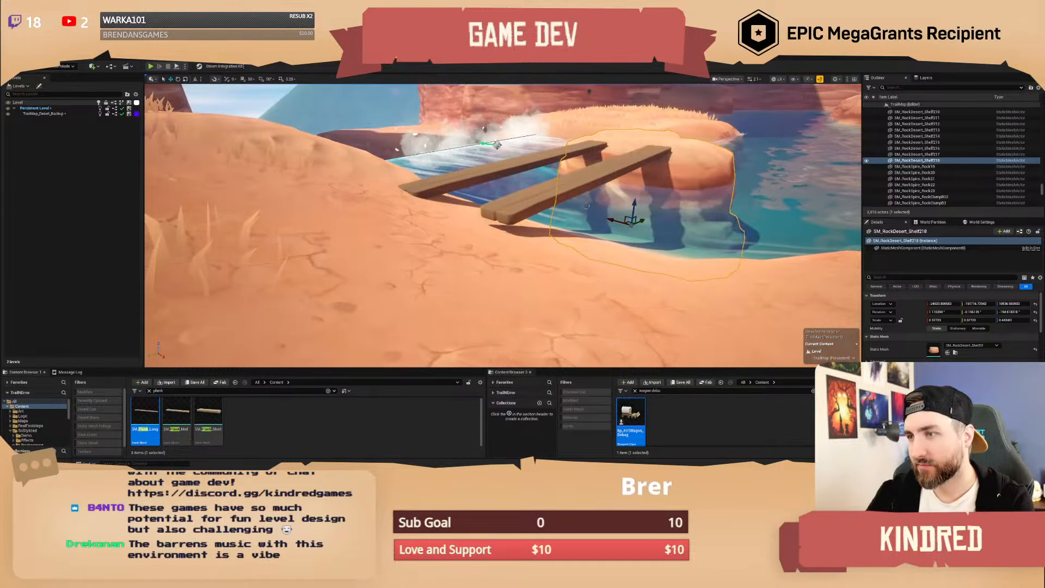
Tilt the second plank component slightly so it lies evenly between the rock and the bank.
click(616, 154)
key(e)
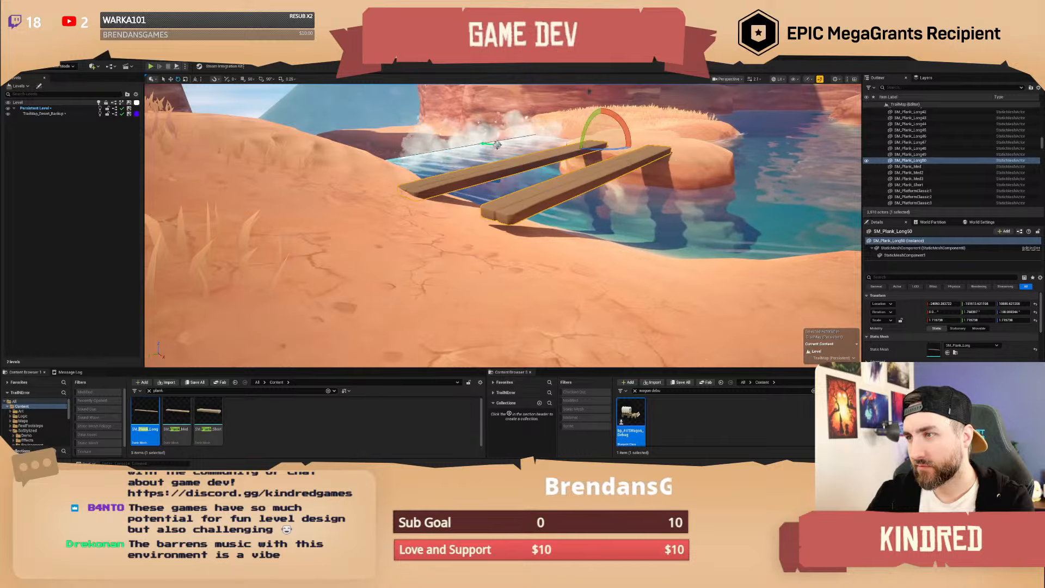
right_drag(628, 163, 599, 169)
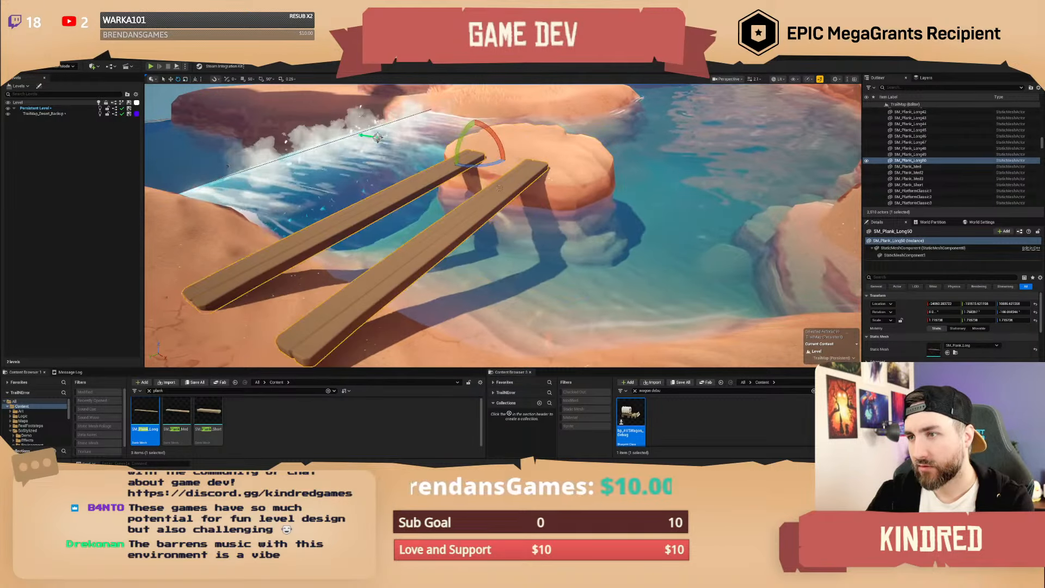
key(s)
key(a)
right_drag(520, 190, 532, 190)
scroll(523, 190, down, 2)
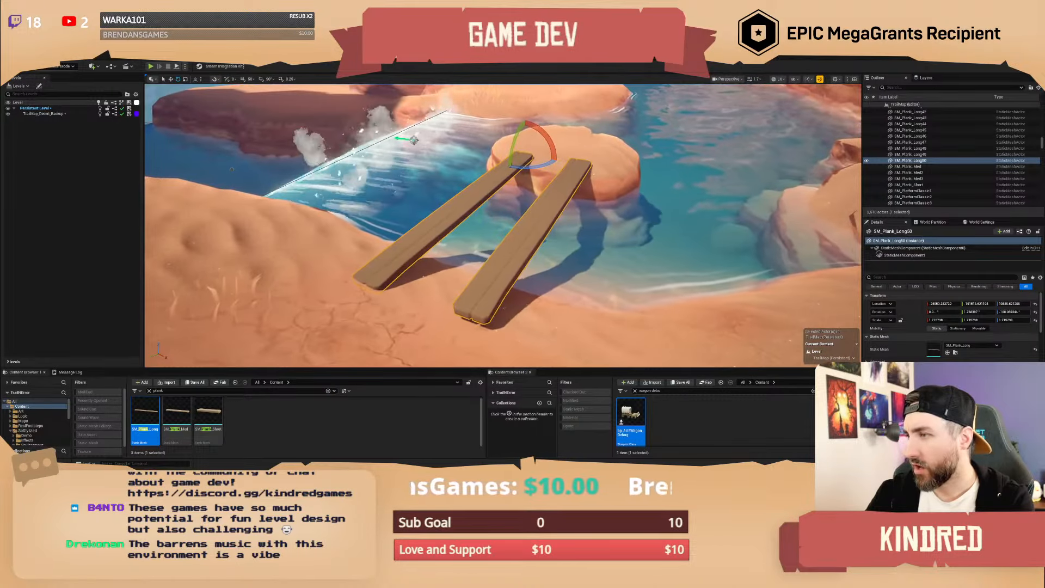
click(906, 255)
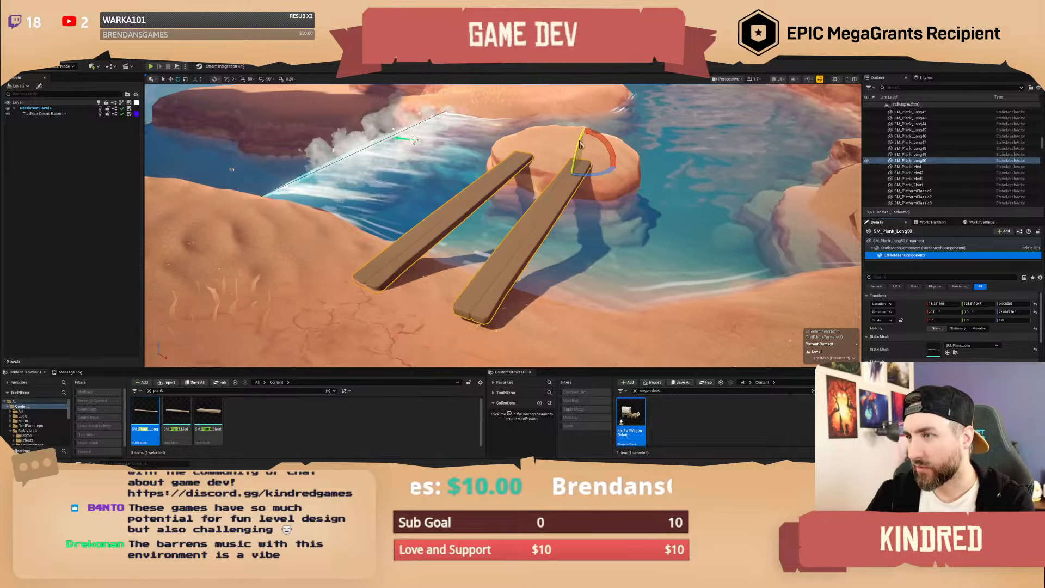
drag(581, 145, 583, 150)
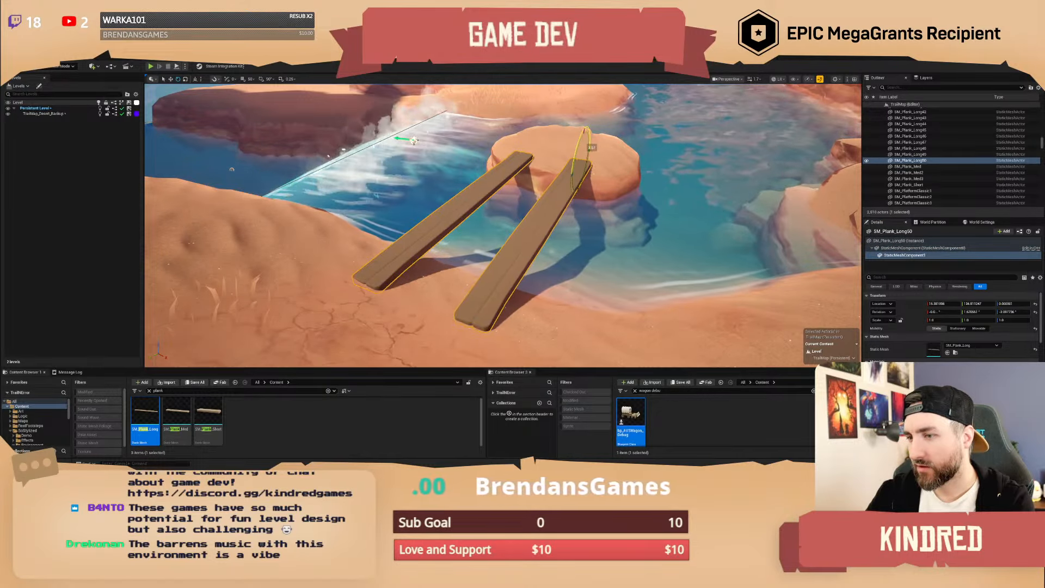
key(Escape)
Copy the plank pair to the rock's far side, turn it towards the opposite bank and align it with the first pair.
right_drag(567, 186, 514, 196)
key(d)
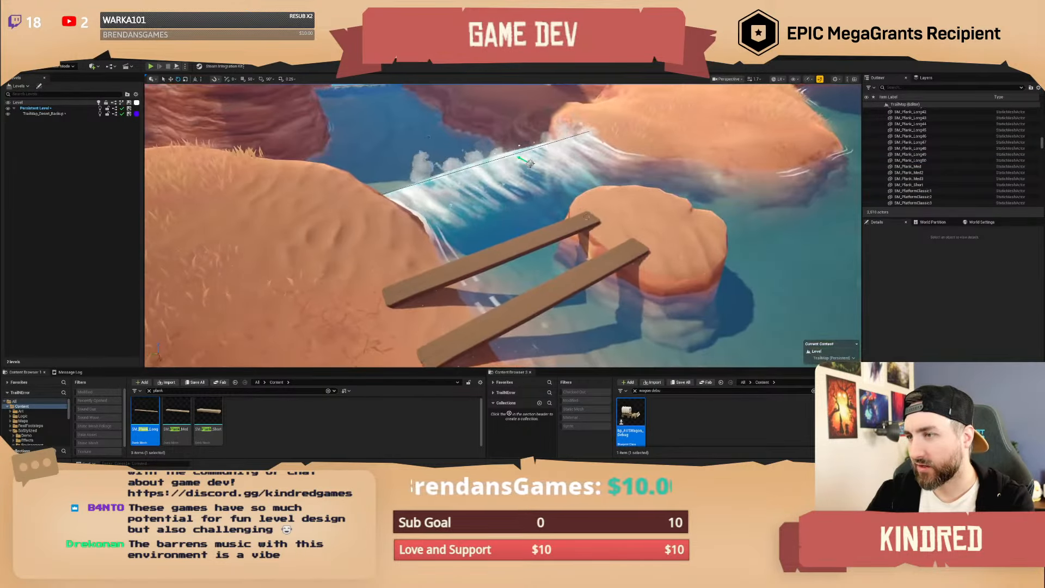
click(566, 260)
key(d)
scroll(567, 261, up, 2)
right_drag(566, 260, 498, 278)
key(w)
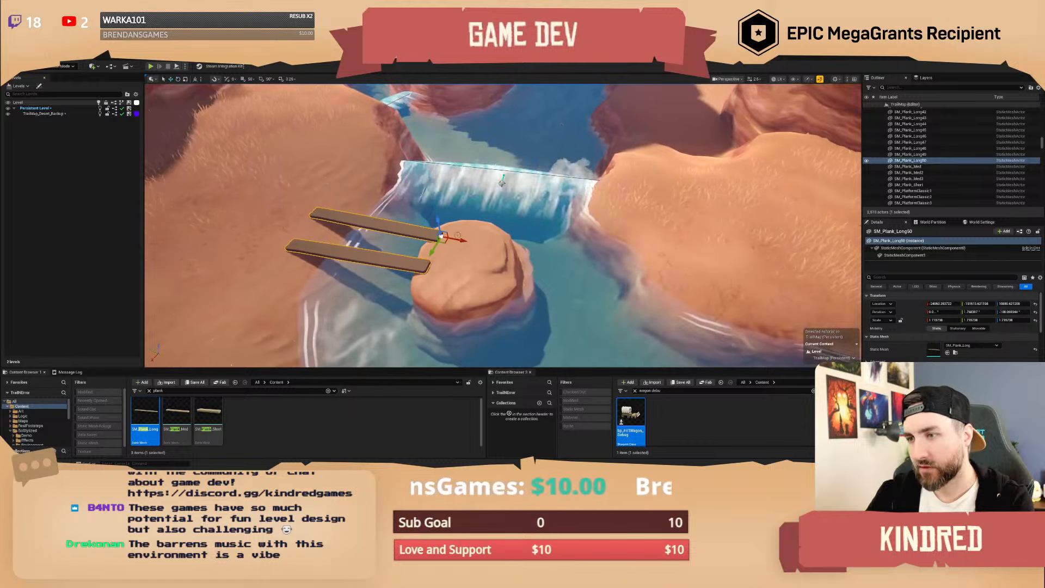
mouse_move(444, 243)
alt+mouse_down()
mouse_move(489, 249)
mouse_move(496, 261)
mouse_move(455, 244)
alt+mouse_up()
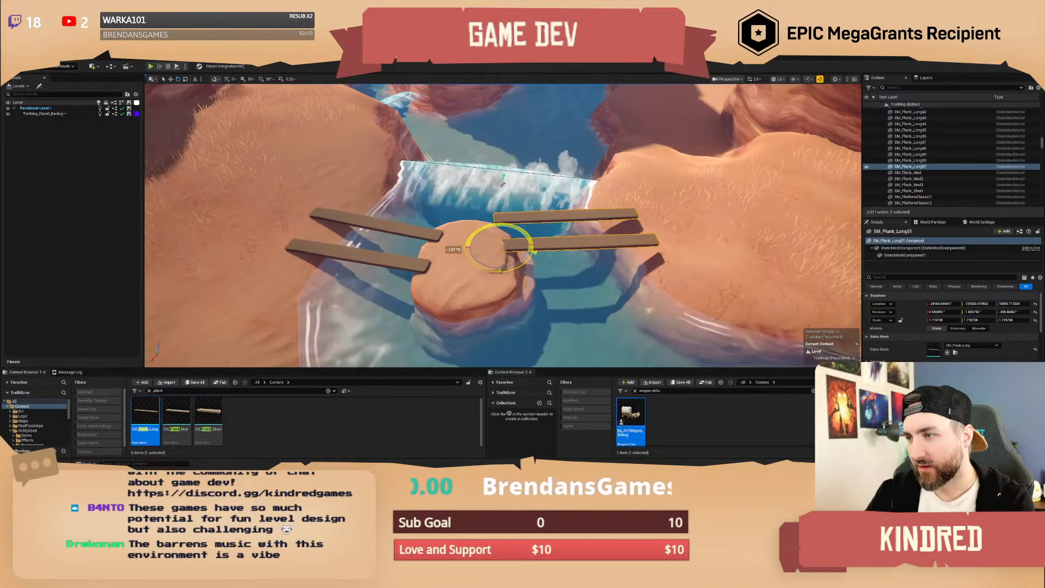
key(a)
right_drag(455, 242, 542, 299)
drag(456, 238, 485, 238)
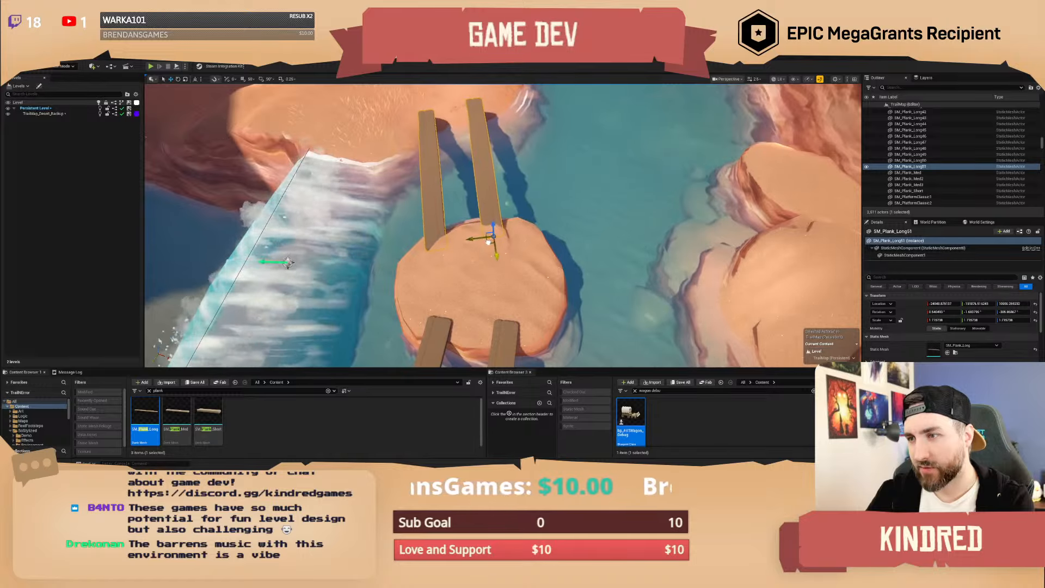
Lengthen the copied plank pair so both planks reach further onto the opposite bank.
key(d)
right_drag(484, 239, 310, 212)
key(d)
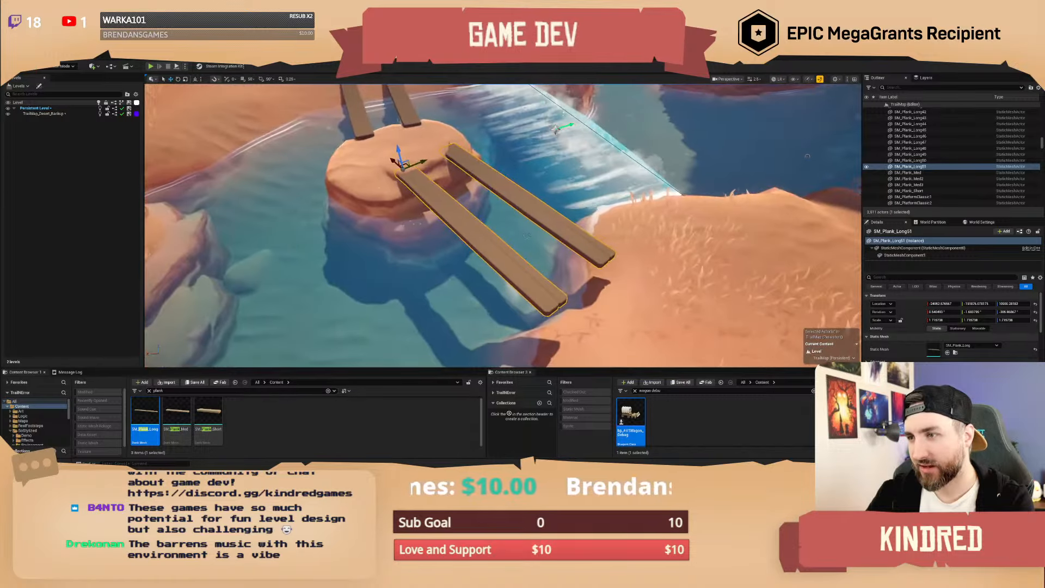
key(r)
drag(391, 160, 378, 152)
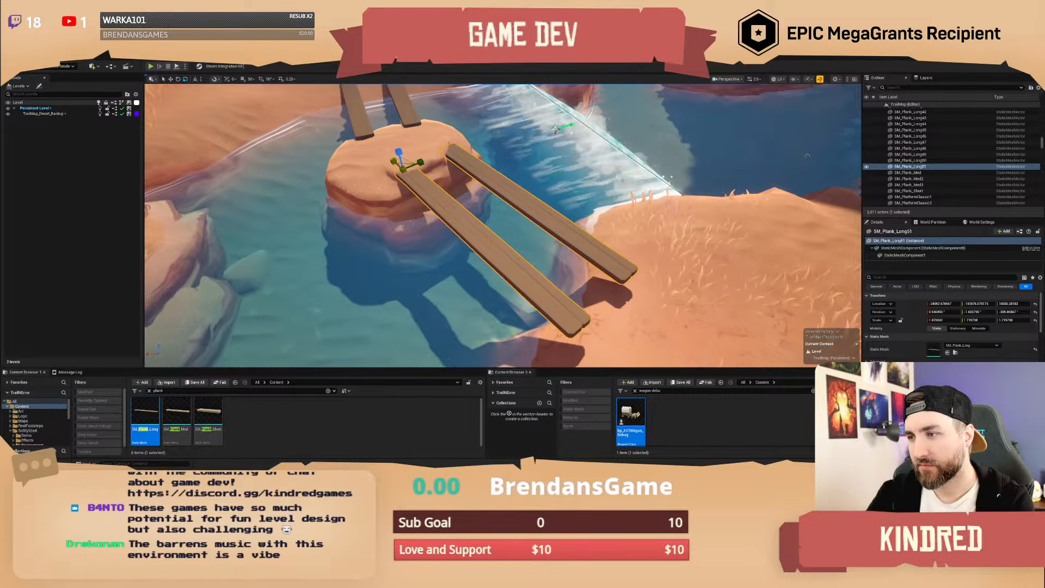
Lower and tilt the copied plank pair so it rests on the rock and the opposite bank.
key(a)
right_drag(379, 152, 481, 192)
key(w)
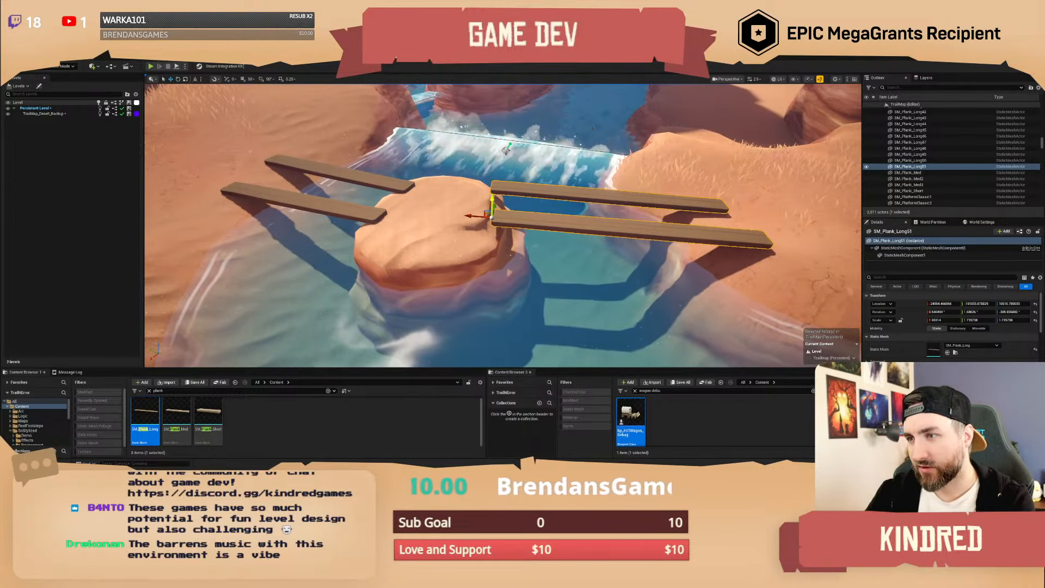
drag(492, 202, 489, 202)
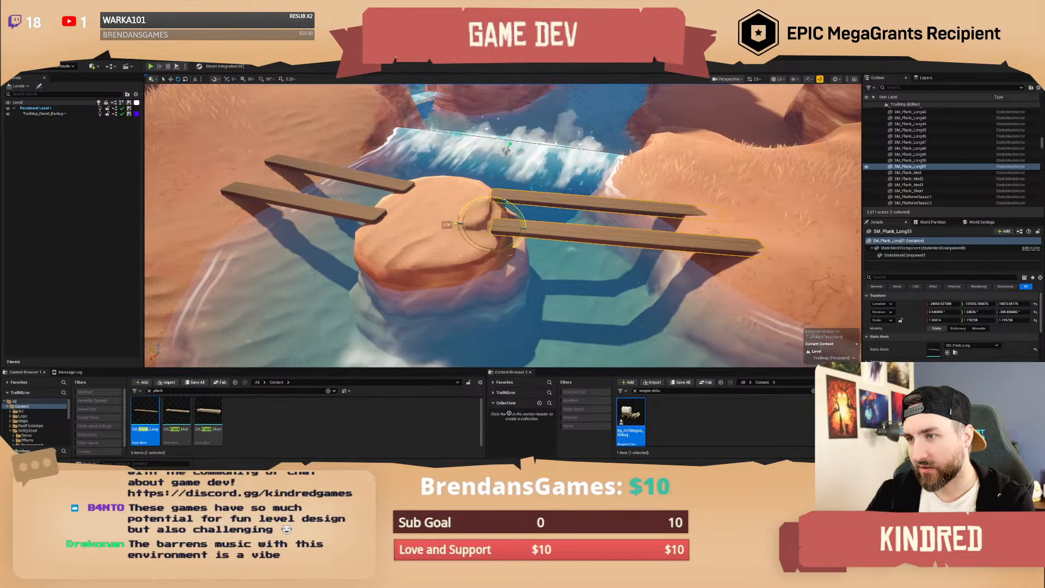
key(Escape)
Examine the plank bridge and its approach from the sandy river bank.
key(d)
right_drag(456, 224, 588, 243)
key(a)
key(s)
key(a)
key(s)
key(w)
key(d)
key(w)
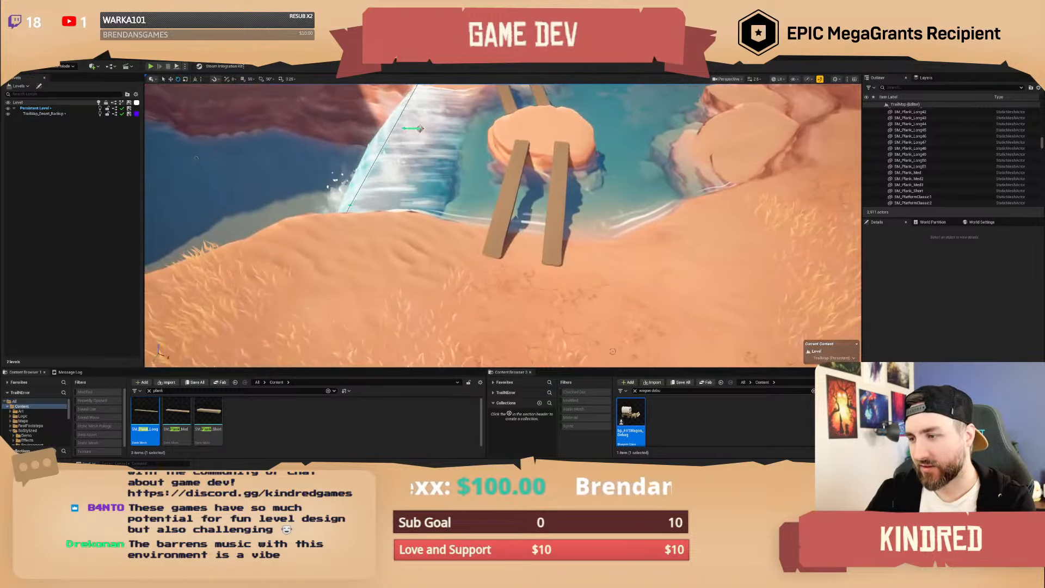
Place a debug wagon at the near end of the plank bridge to compare wheel spacing, and delete it.
drag(631, 417, 515, 262)
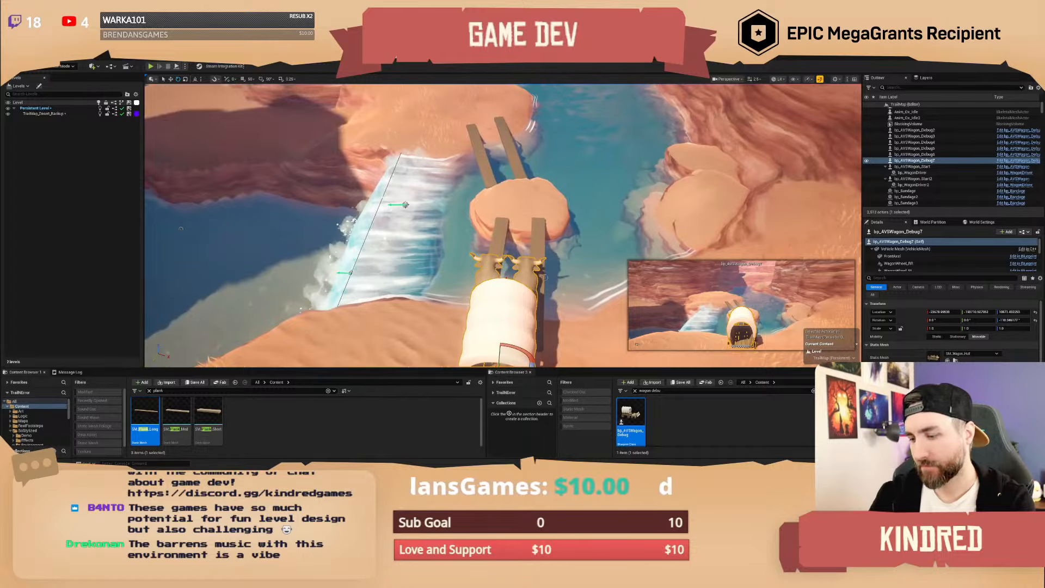
key(Delete)
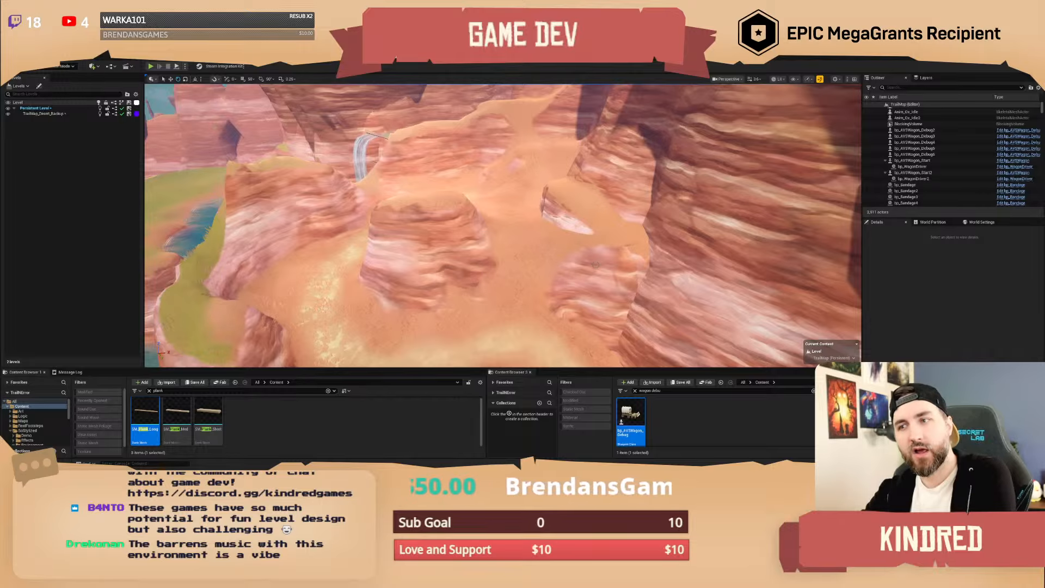
Place a debug wagon upright on the sandy ledge path beside the waterfall, replacing the badly placed first try.
mouse_move(597, 239)
right_down()
mouse_move(580, 262)
mouse_move(588, 263)
mouse_move(588, 237)
right_up()
key(s)
key(w)
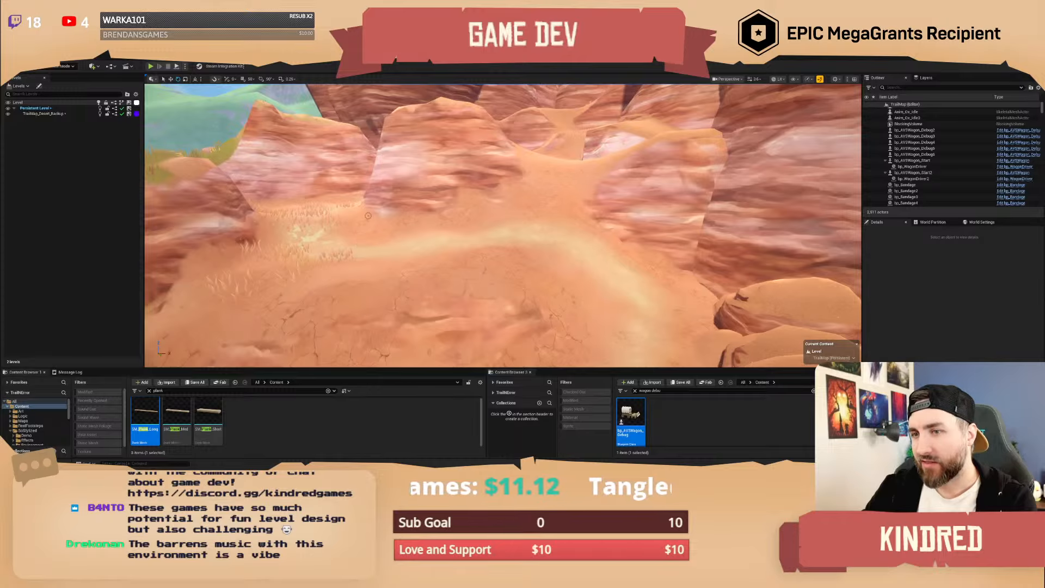
key(w)
right_drag(588, 237, 563, 280)
key(w)
key(s)
scroll(563, 283, down, 1)
drag(631, 416, 481, 248)
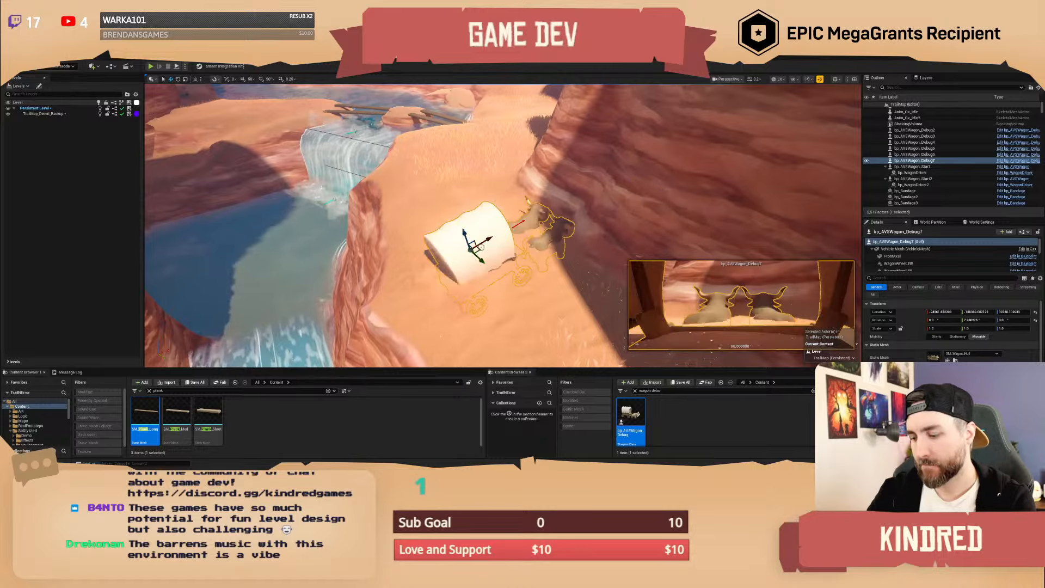
key(Delete)
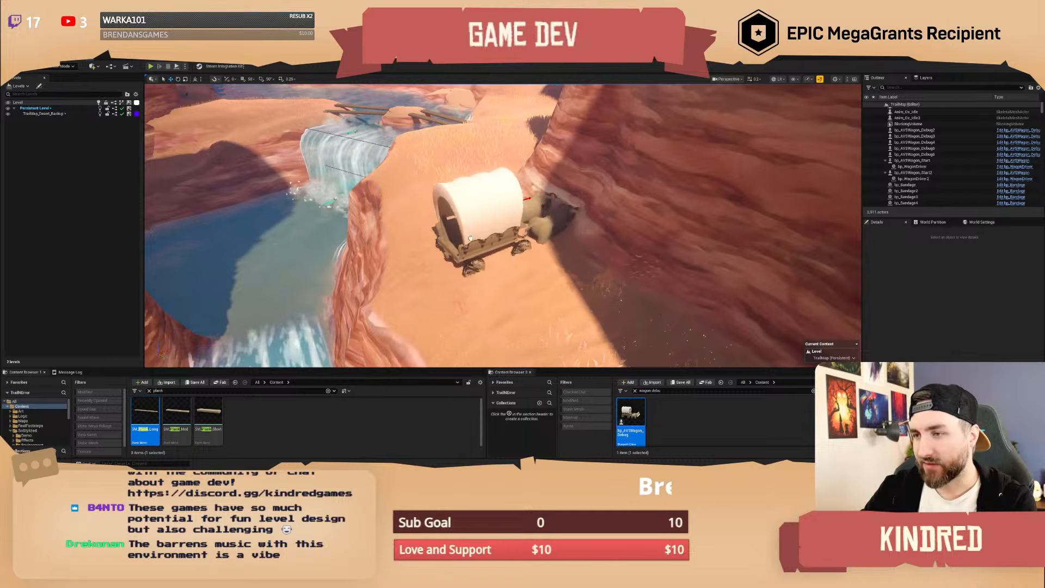
key(ctrl+z)
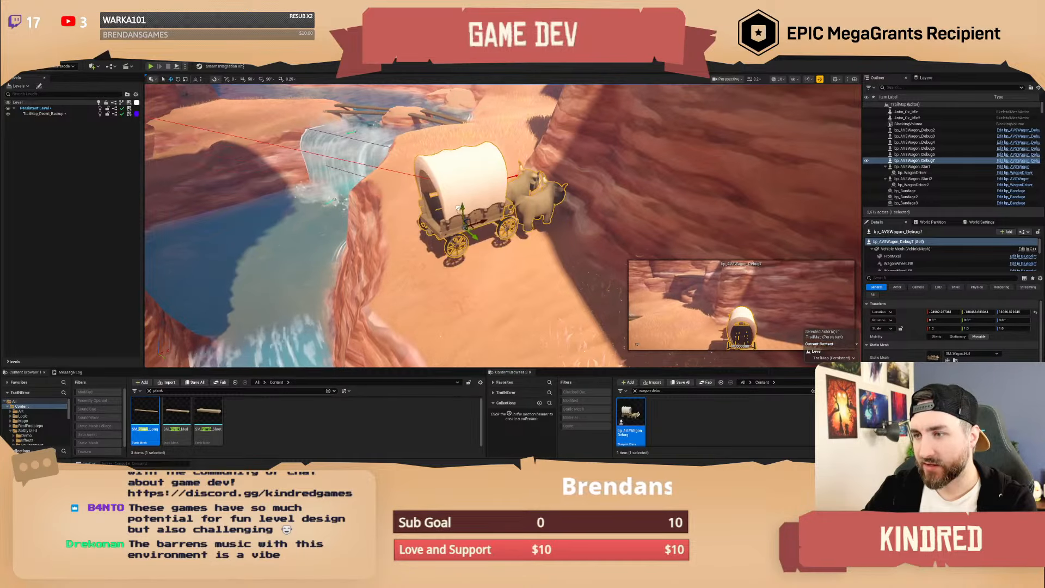
Turn the debug wagon to face along the path towards the plank bridge and adjust its height over the sand.
drag(460, 244, 512, 240)
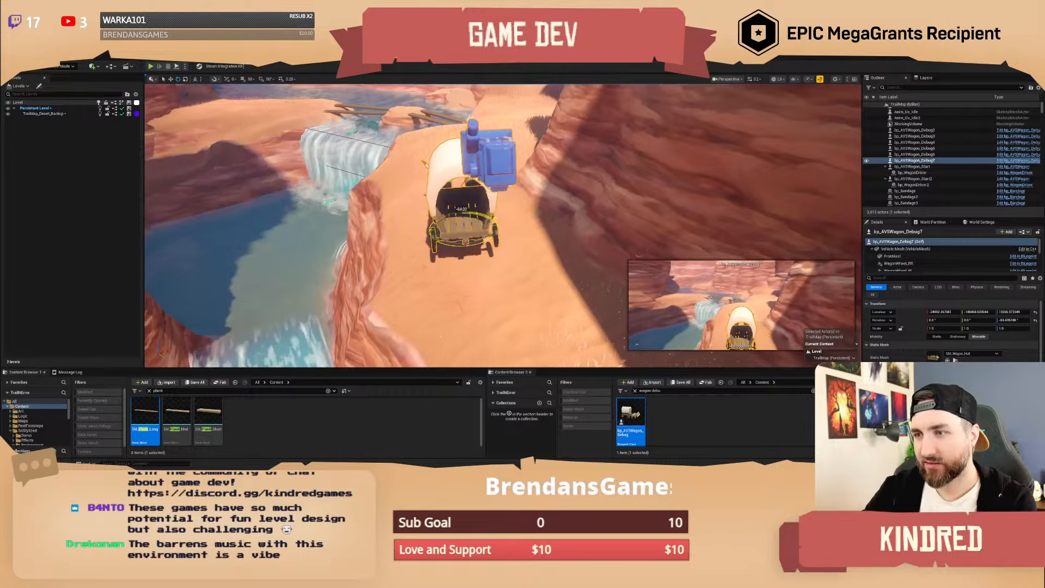
key(w)
drag(462, 202, 462, 207)
Start a playtest beside the debug wagon and mount it.
key(w)
right_drag(462, 207, 442, 152)
scroll(444, 155, down, 2)
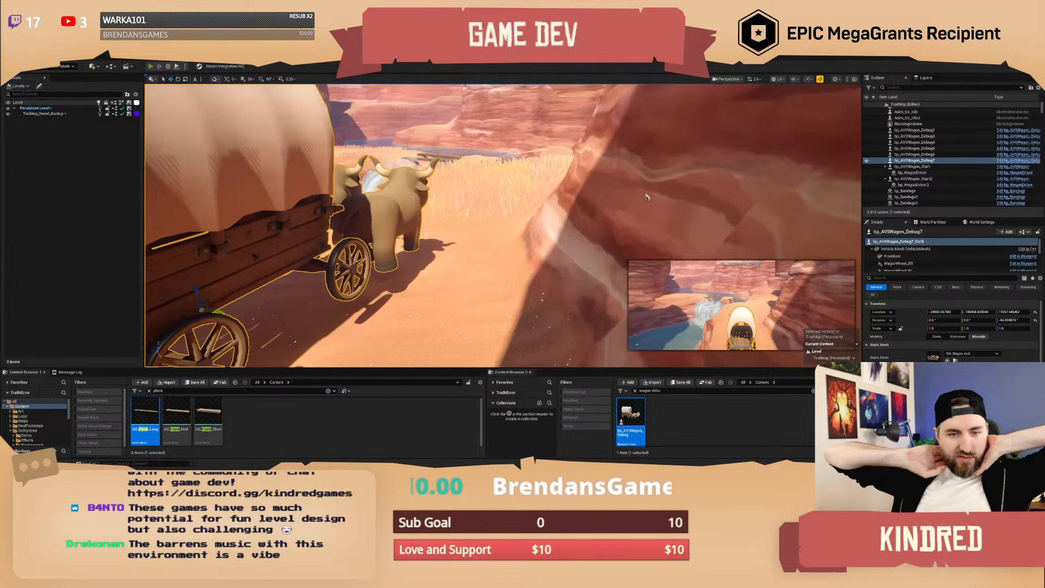
key(alt+p)
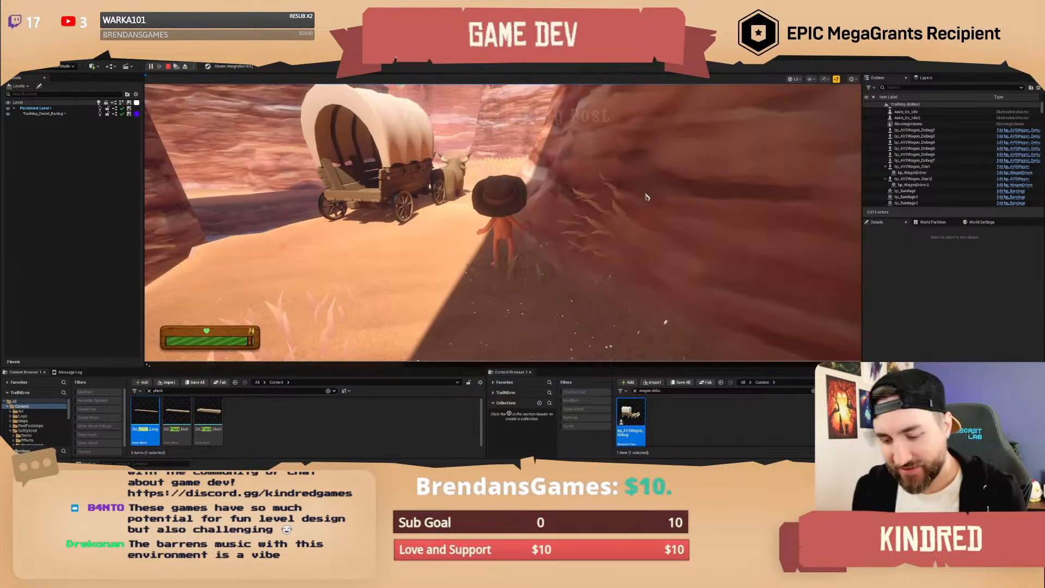
key(Return)
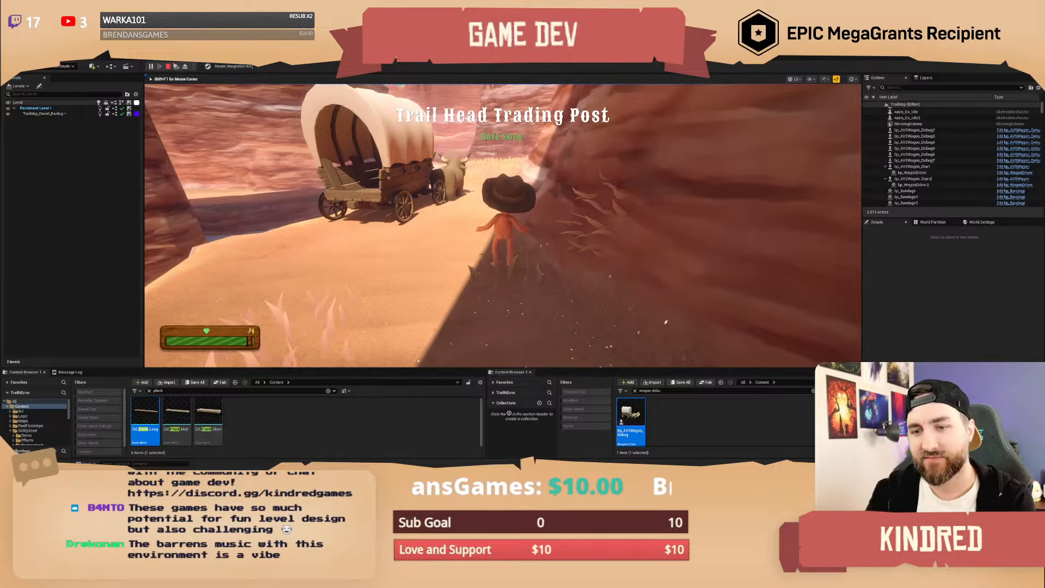
key(w)
key(e)
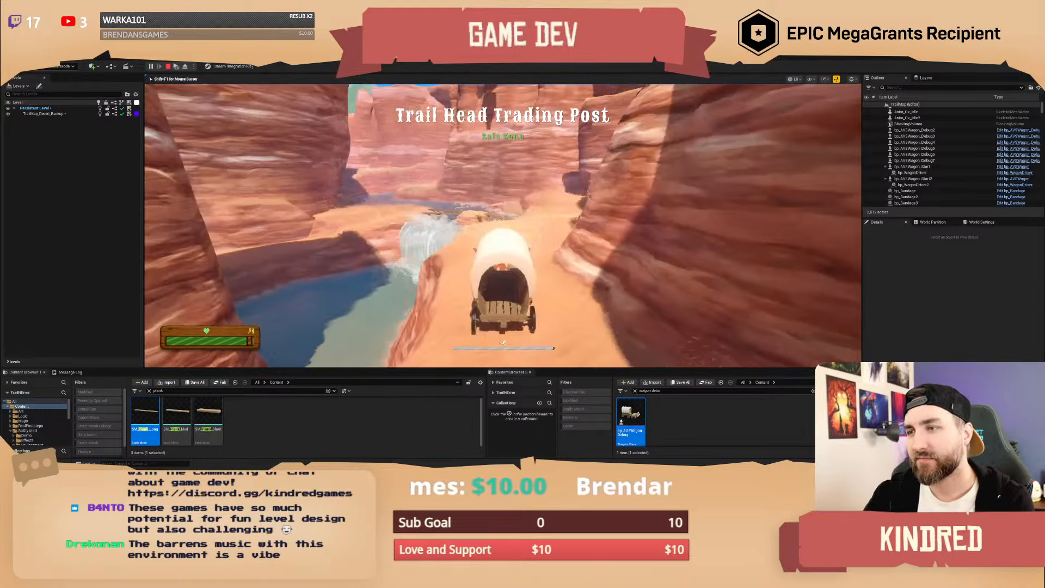
Drive the wagon along the sandy path and across both plank pairs to the opposite river bank.
key(w)
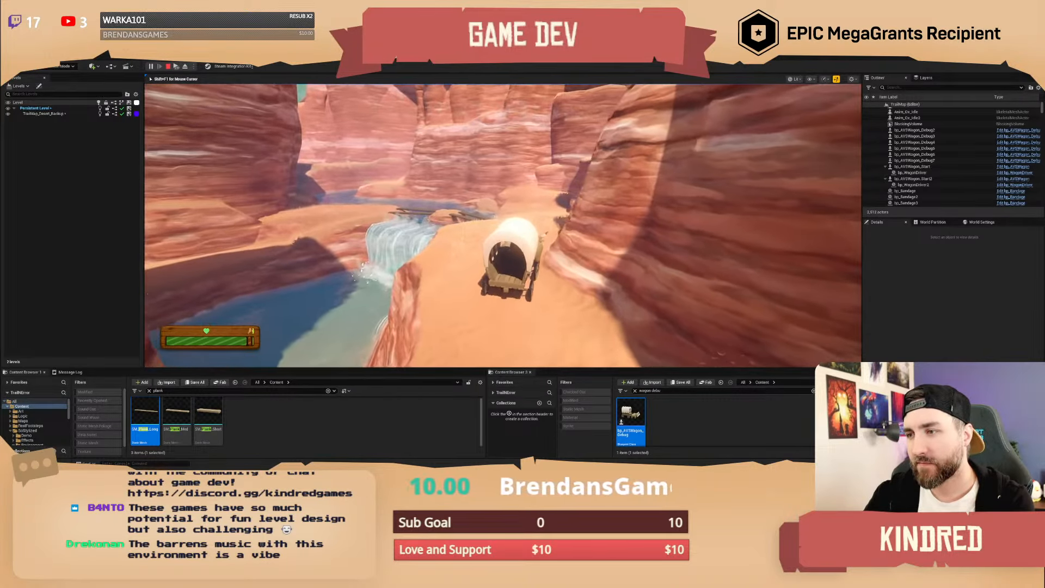
key(w)
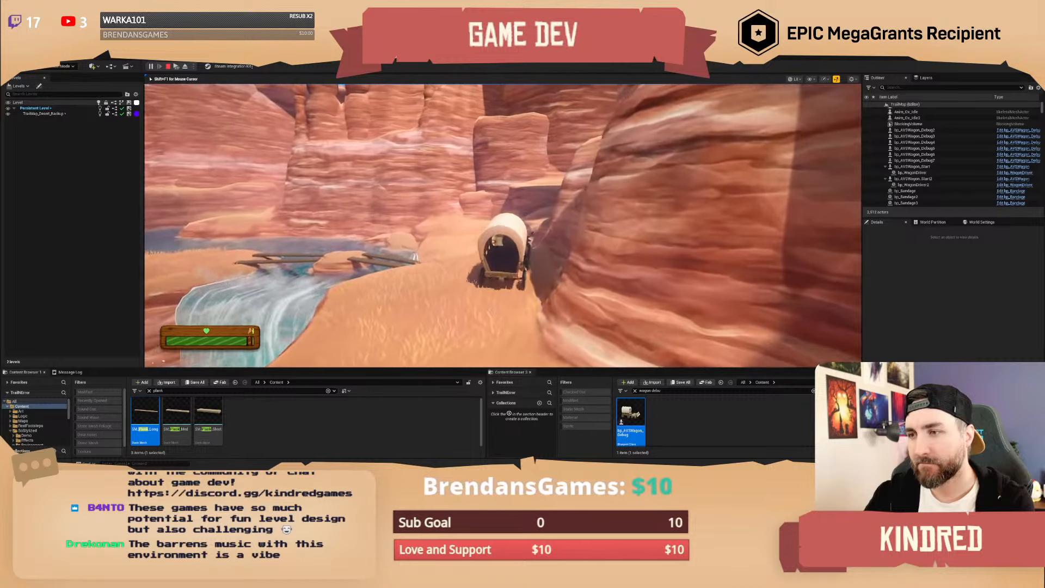
key(w)
key(a)
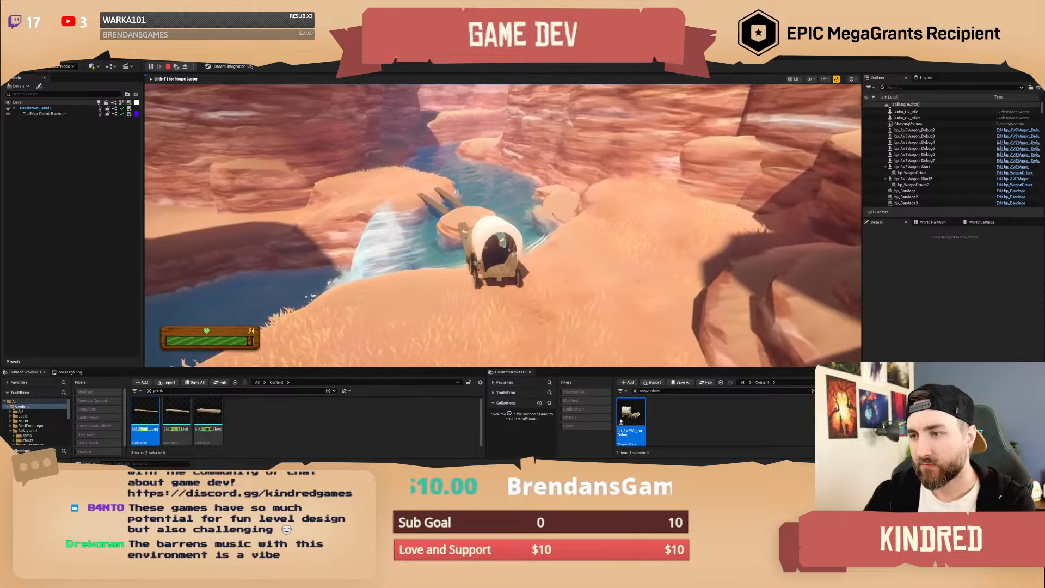
key(w)
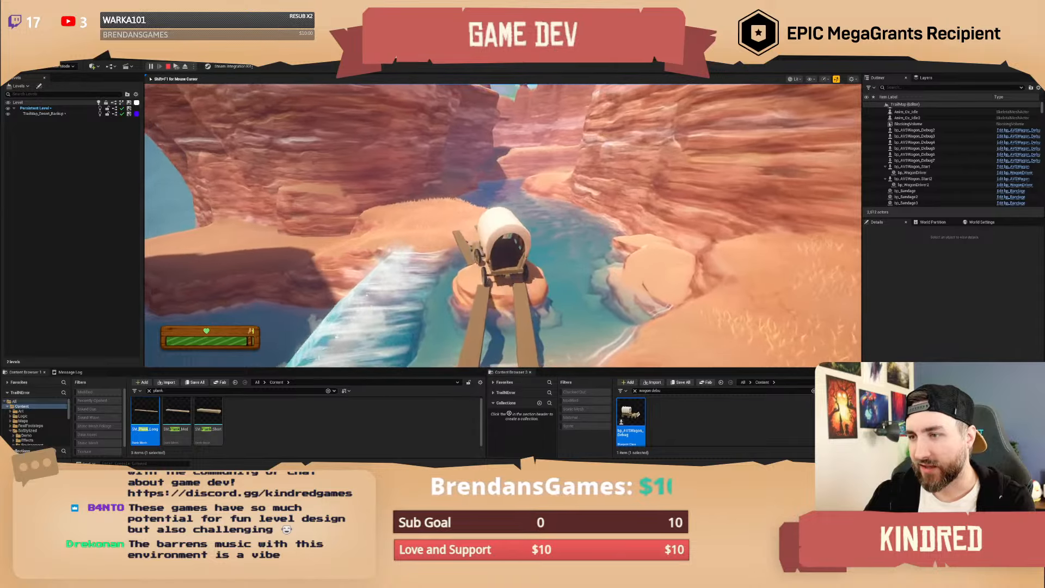
key(w)
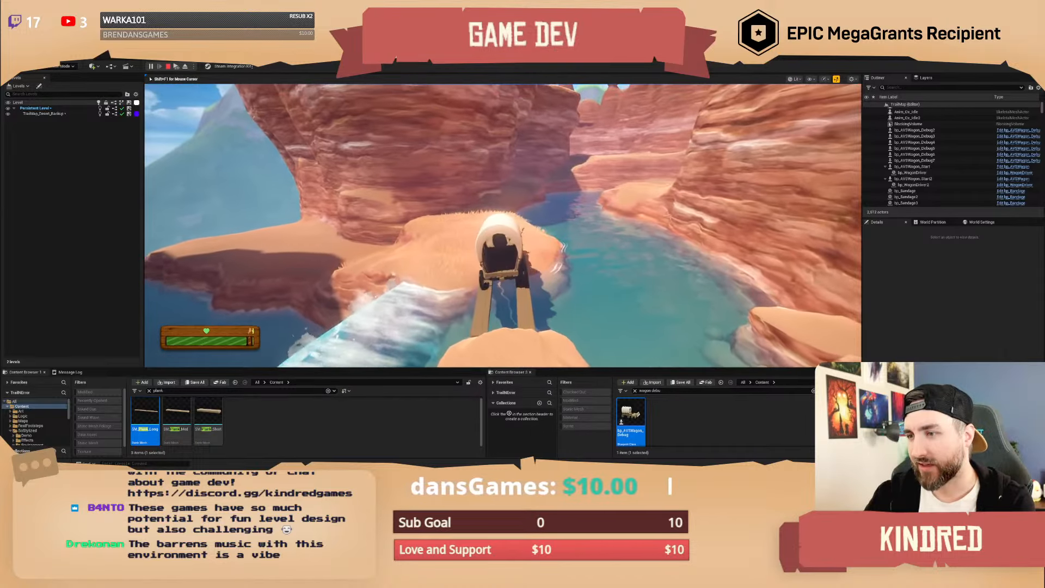
key(w)
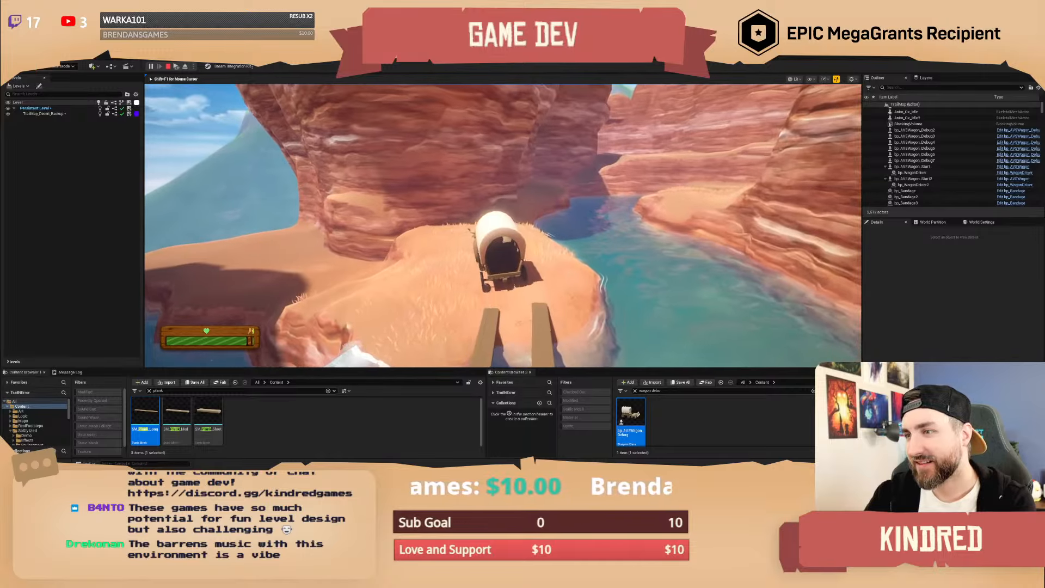
Drive the wagon along the shaded cliff ledge beside the river, and end the playtest.
key(w)
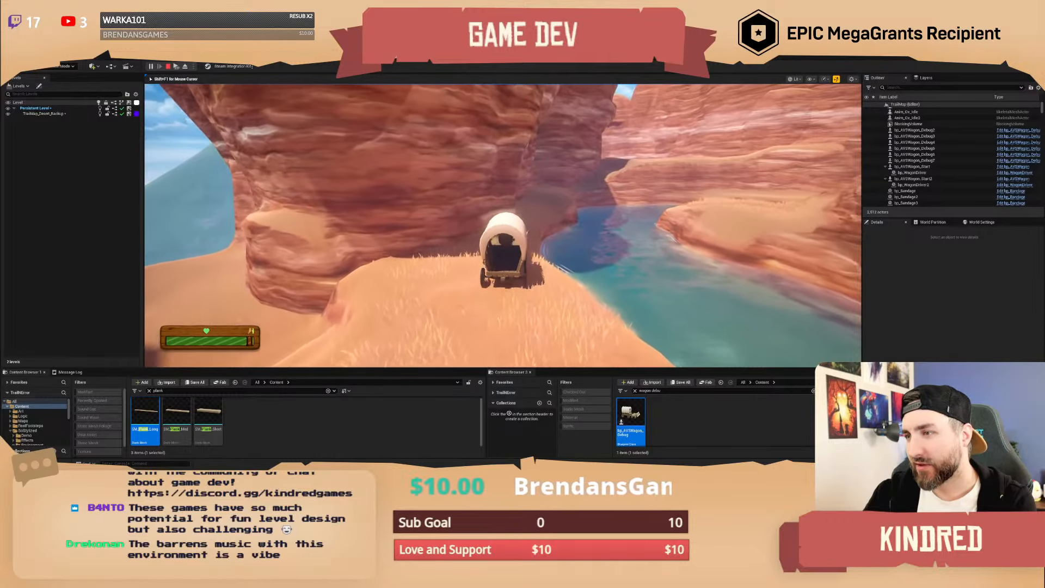
key(w)
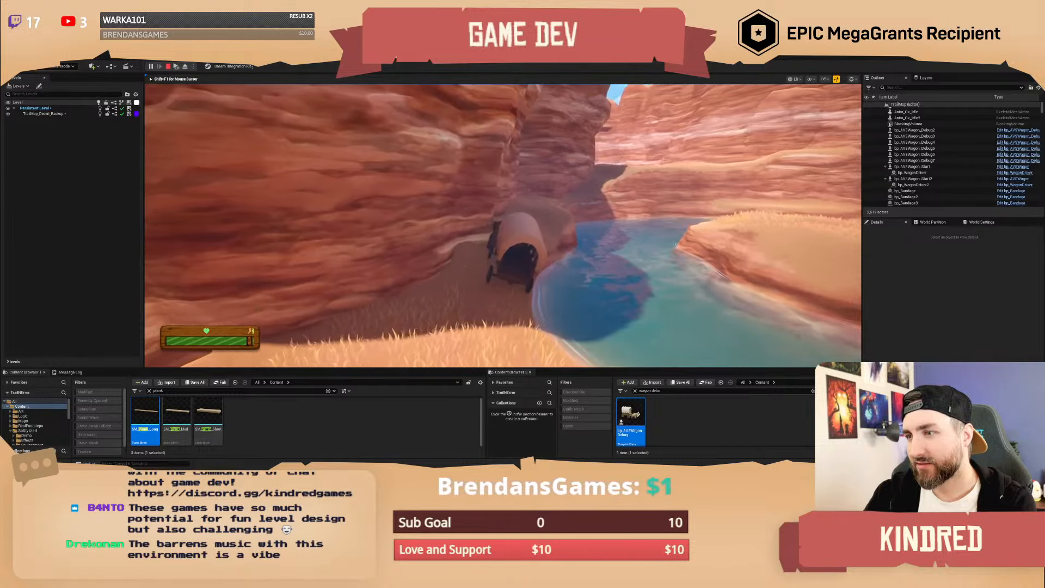
key(w)
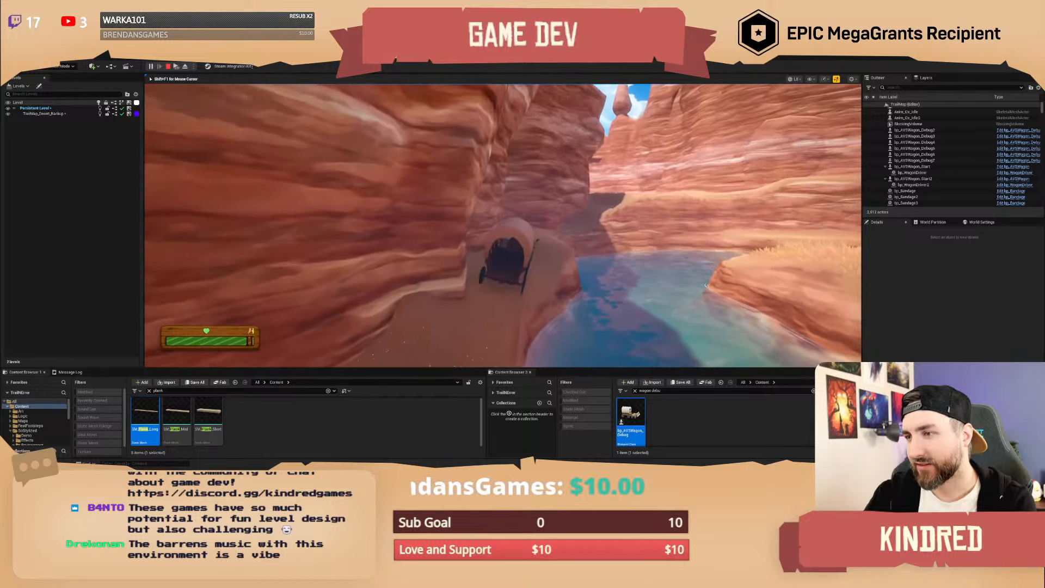
key(w)
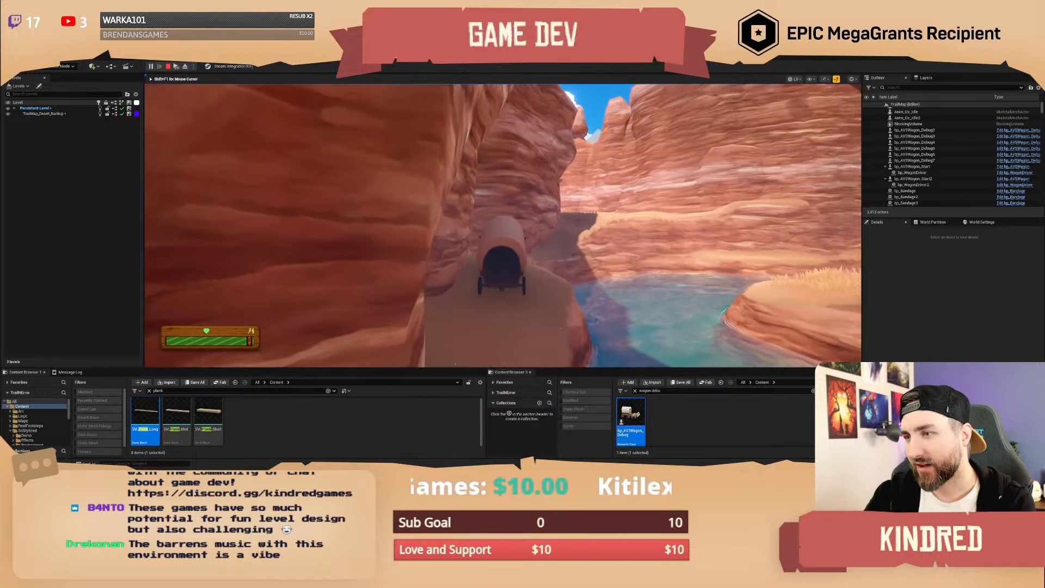
key(w)
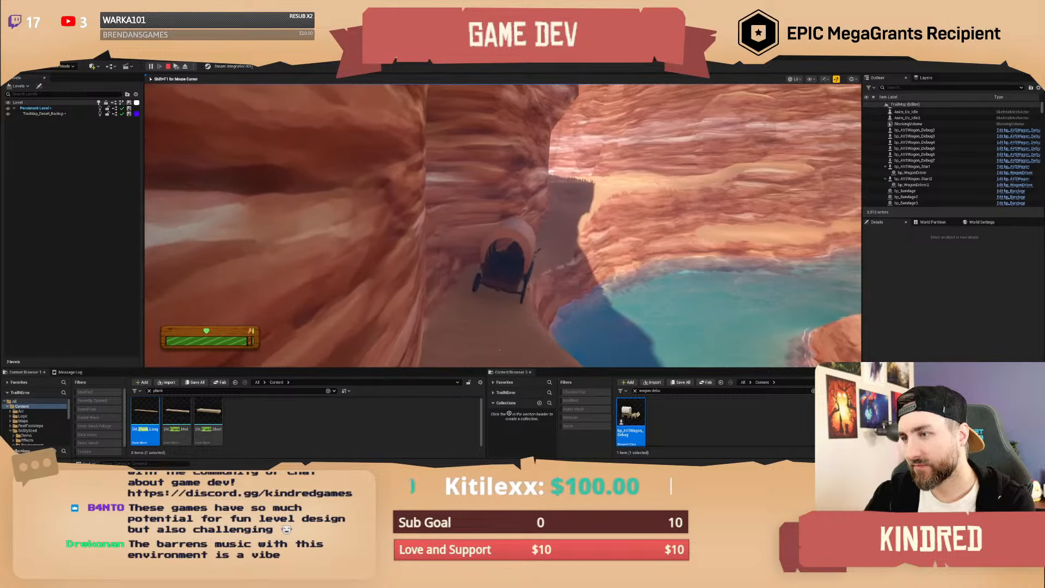
key(w)
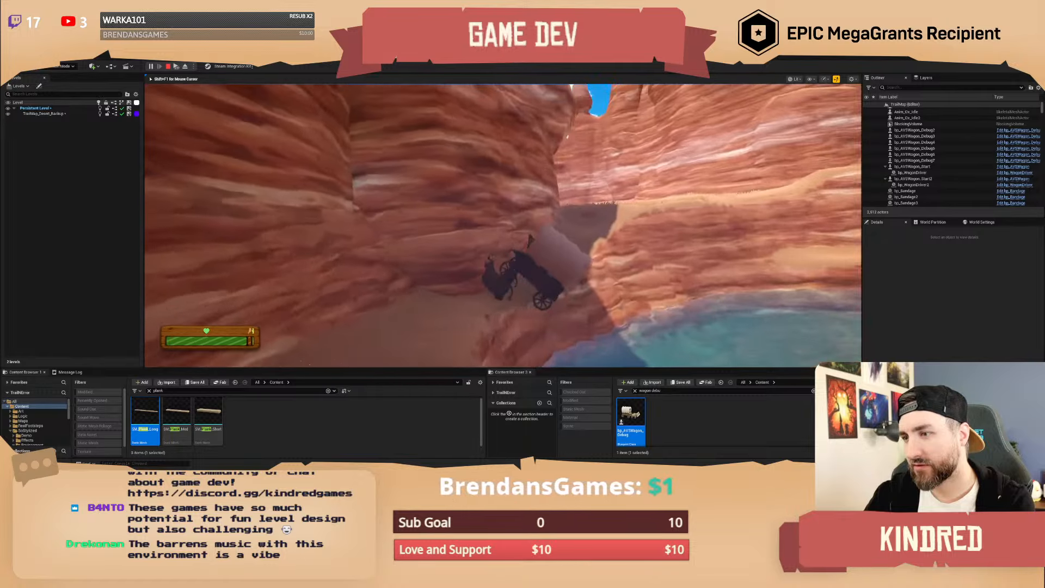
key(Escape)
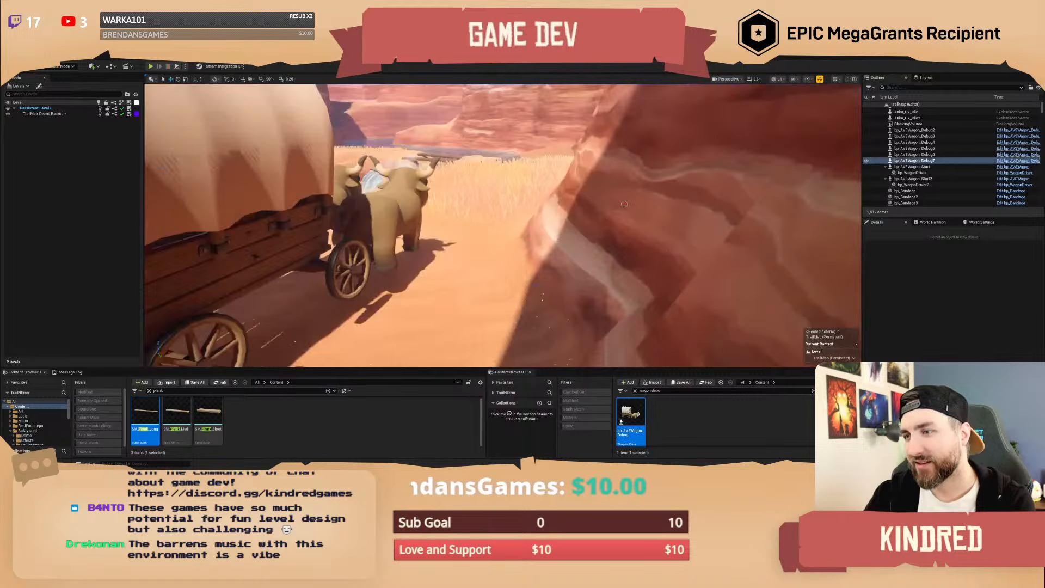
Rotate and shift the large cliff rock beside the shaded river ledge to give the wagon path more room.
right_drag(503, 225, 539, 189)
scroll(503, 225, down, 2)
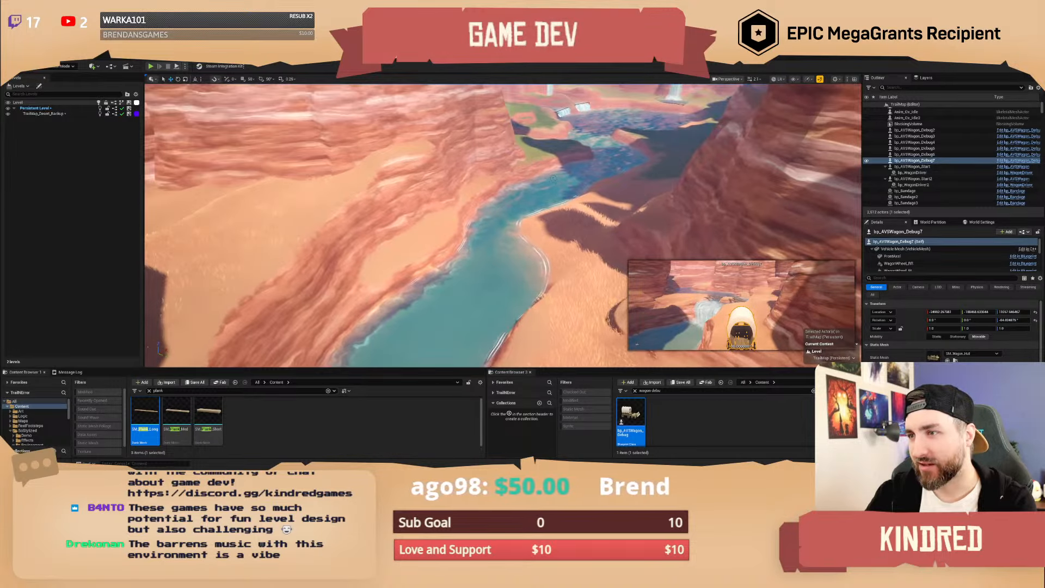
right_drag(537, 214, 520, 231)
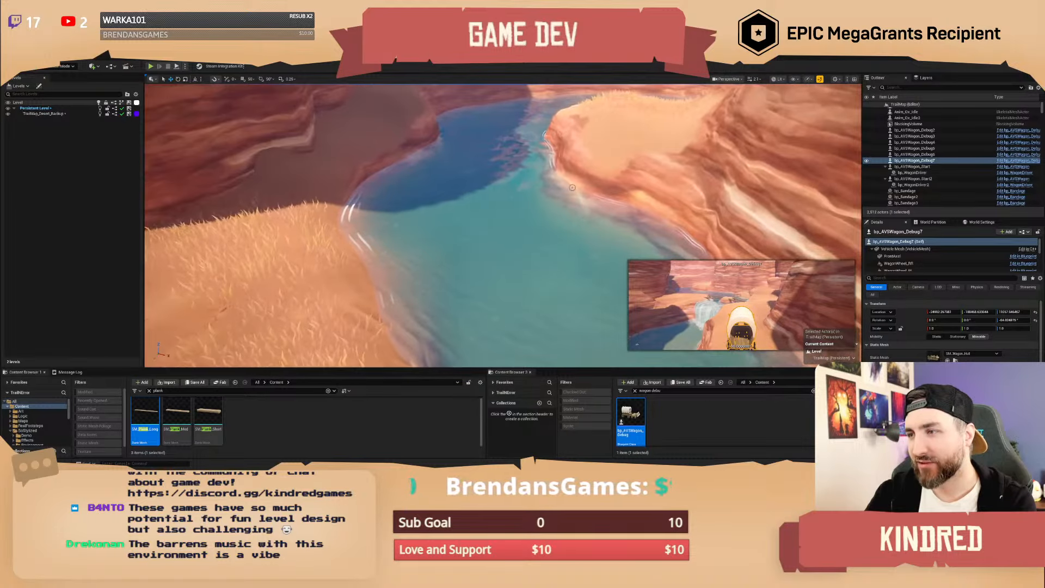
right_drag(574, 186, 537, 214)
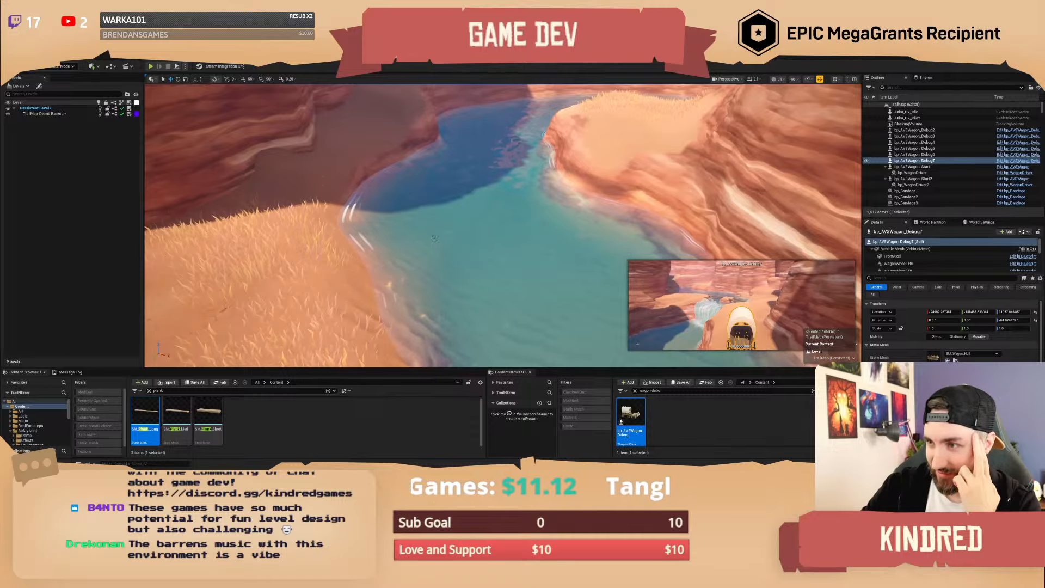
key(w)
right_drag(433, 239, 419, 206)
scroll(432, 220, up, 1)
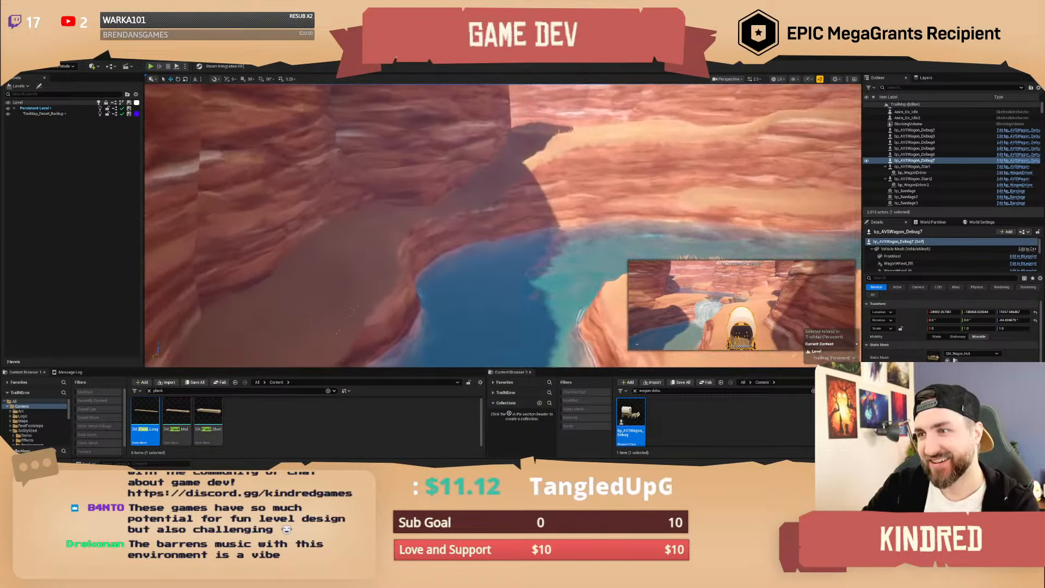
mouse_move(532, 195)
right_down()
mouse_move(501, 197)
mouse_move(509, 210)
mouse_move(561, 177)
mouse_move(544, 163)
mouse_move(528, 182)
mouse_move(525, 226)
right_up()
click(532, 195)
key(e)
scroll(545, 164, up, 8)
key(e)
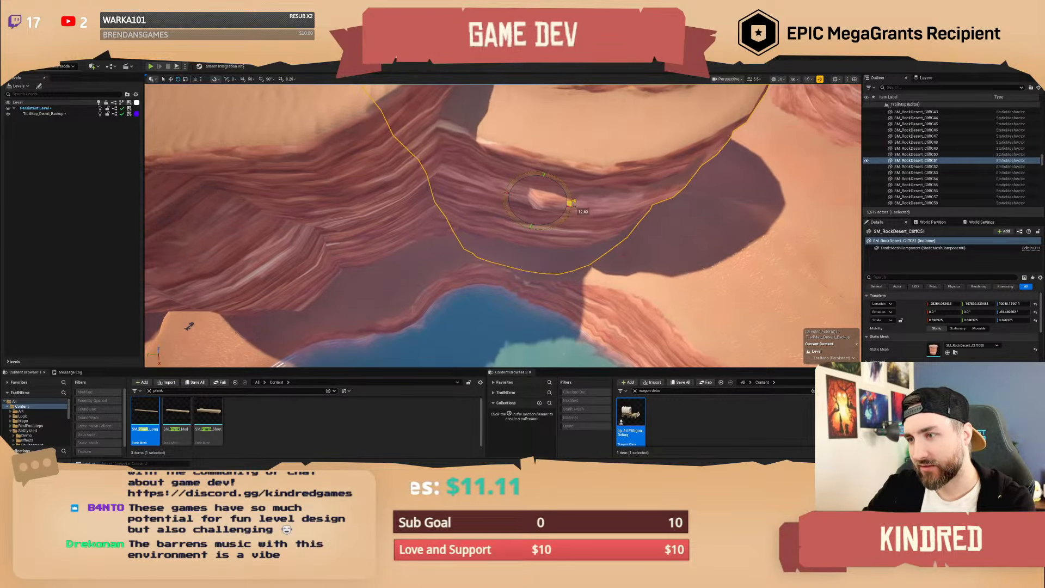
right_drag(607, 256, 591, 272)
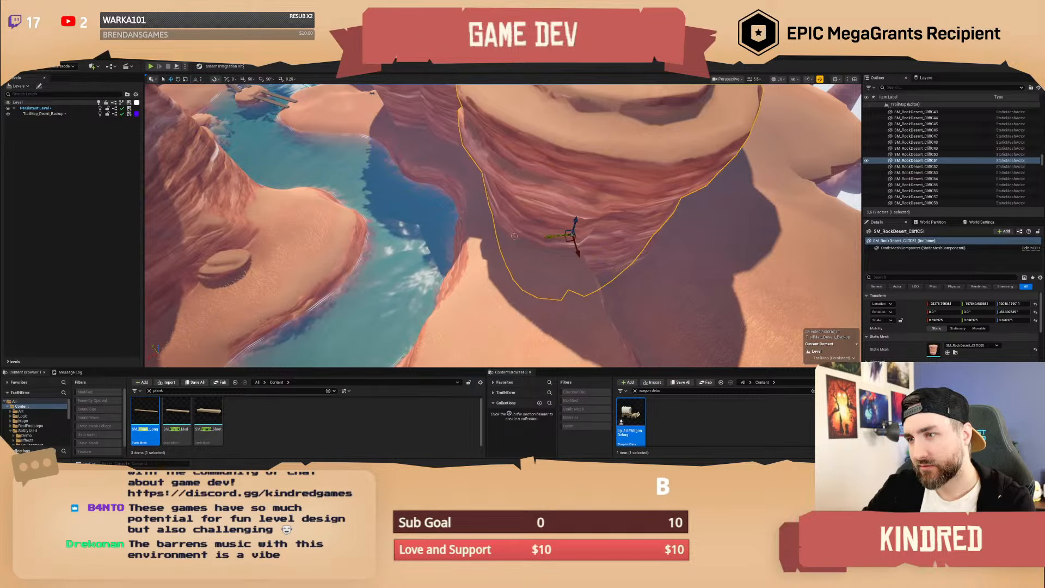
right_drag(515, 237, 676, 196)
key(Escape)
Copy the flat overhanging cliff slab down to the sandy river bank and scale the copy down.
scroll(582, 205, down, 3)
scroll(648, 197, up, 1)
click(376, 170)
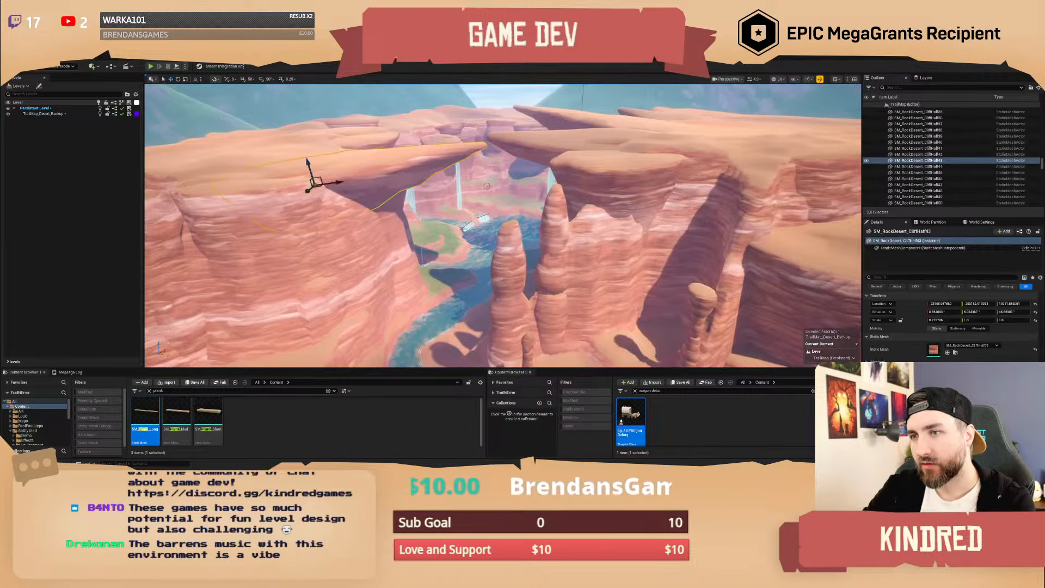
scroll(348, 203, up, 4)
right_drag(376, 170, 354, 196)
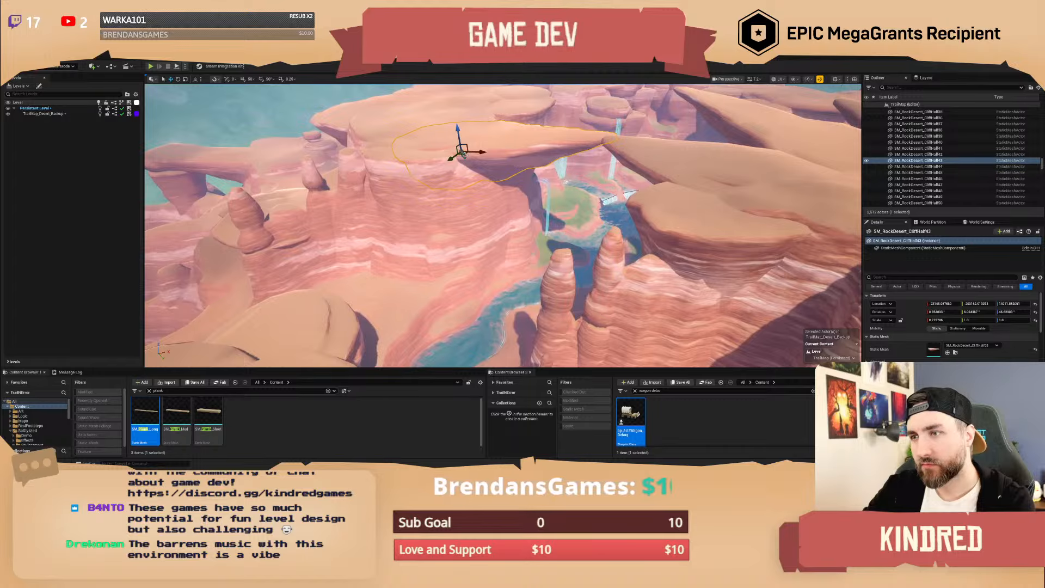
alt+drag(462, 153, 445, 202)
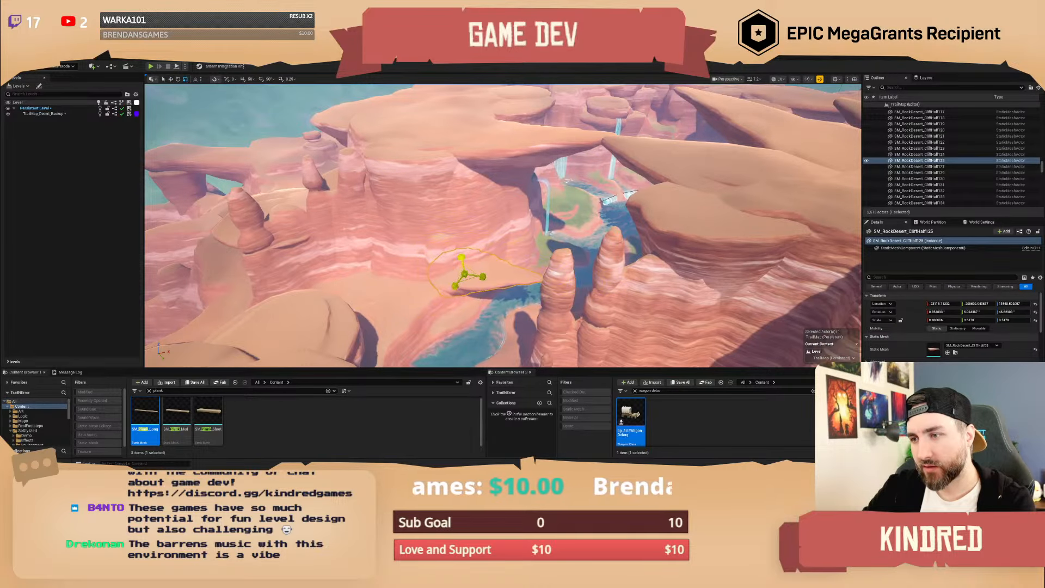
drag(464, 274, 464, 276)
Move and rotate the scaled-down slab copy so it sits against the cliff wall along the river bank.
key(w)
right_drag(465, 216, 466, 272)
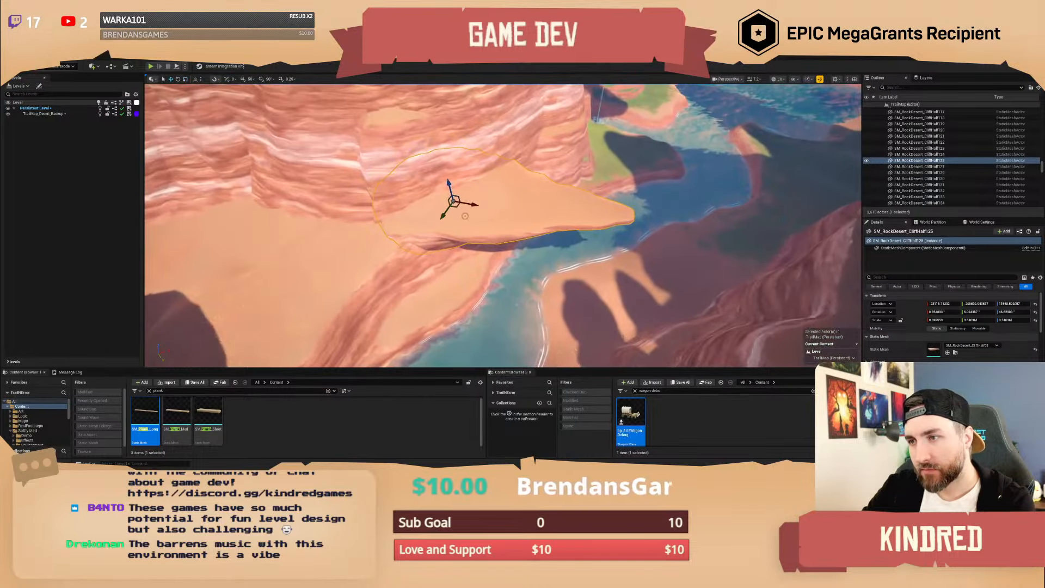
drag(456, 206, 428, 229)
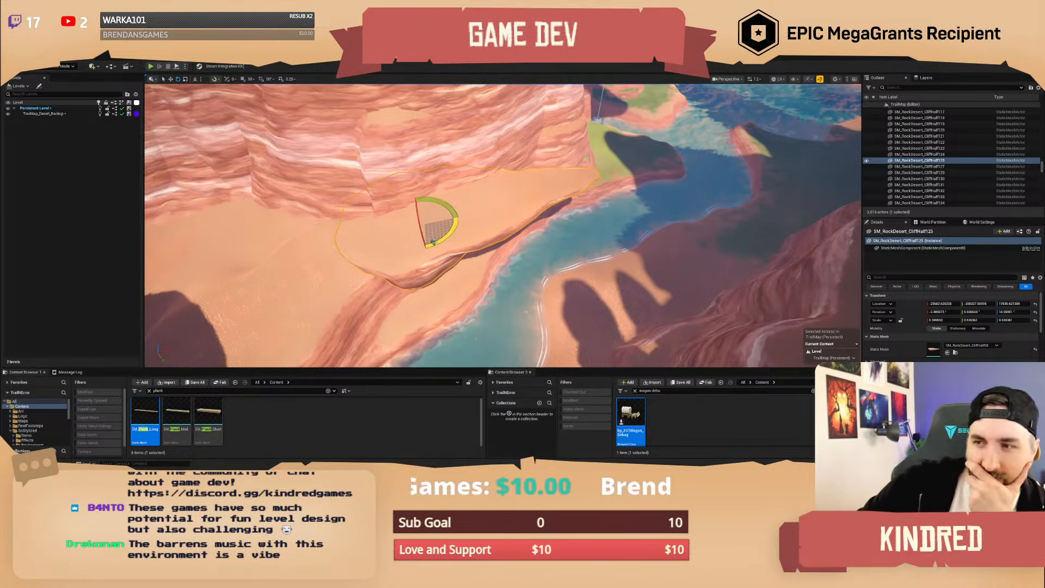
key(w)
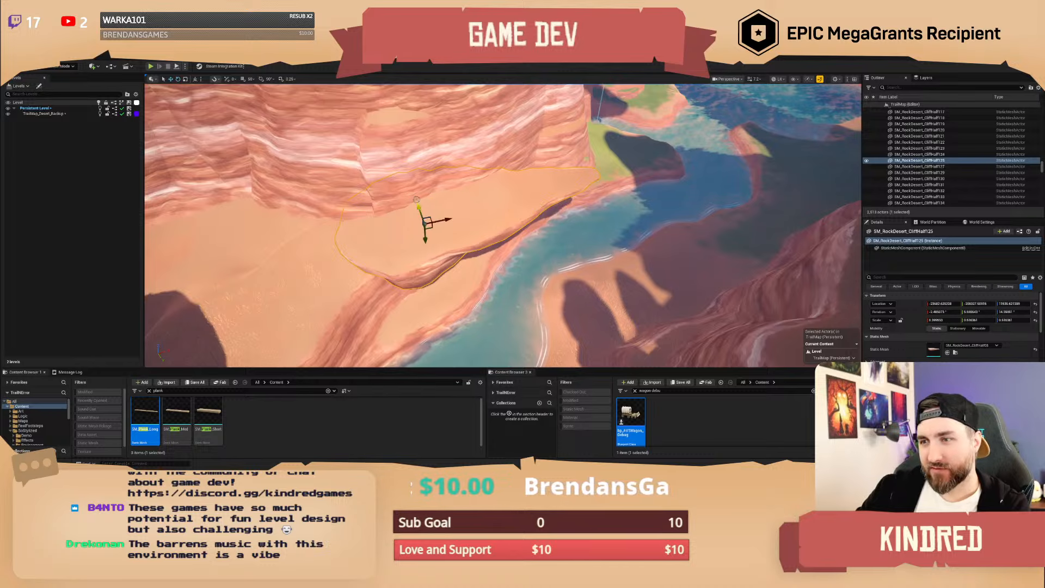
drag(418, 204, 420, 214)
key(Escape)
right_drag(482, 230, 498, 243)
scroll(497, 243, down, 1)
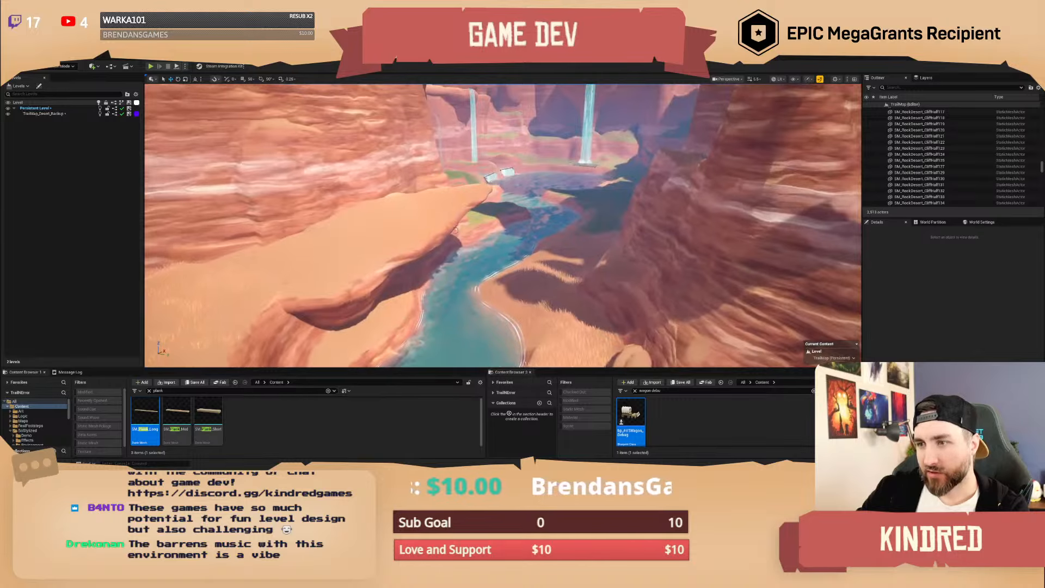
Copy the river-bank slab across to the shaded opposite bank and rotate the copy so its tip faces the first slab.
click(362, 231)
right_drag(362, 232, 364, 235)
alt+drag(362, 234, 544, 172)
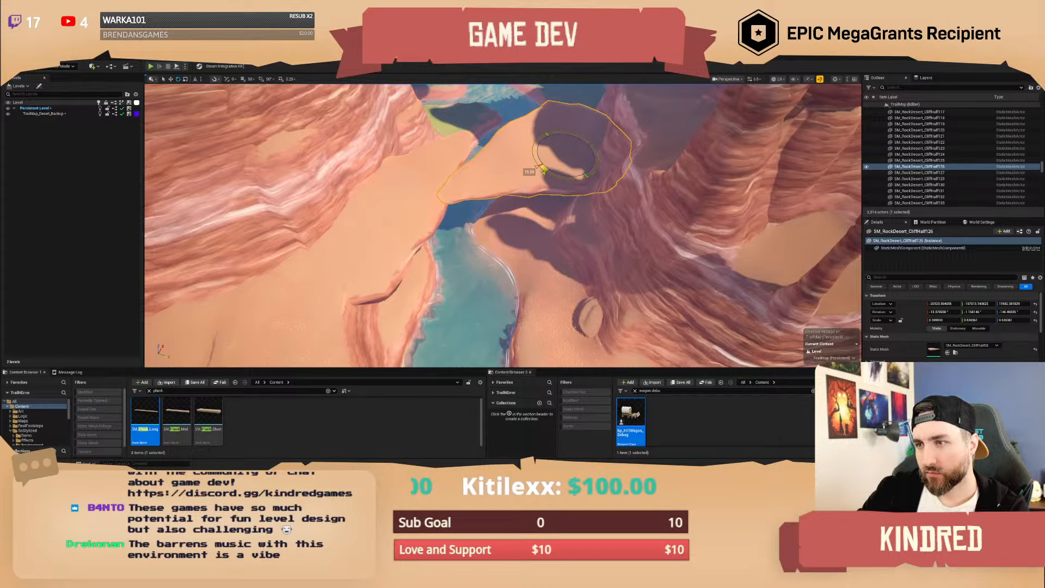
drag(537, 167, 530, 172)
right_drag(530, 172, 592, 172)
drag(543, 182, 558, 172)
key(w)
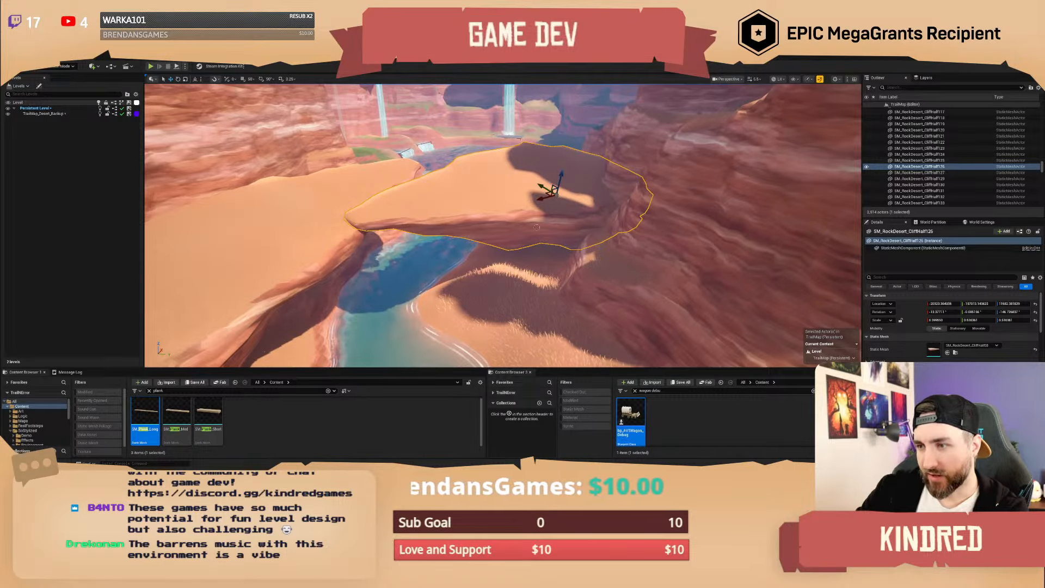
Fine-tune the position and rotation of the opposite-bank slab relative to the facing ledge.
mouse_move(543, 195)
mouse_down()
mouse_move(553, 197)
mouse_move(549, 220)
mouse_move(539, 218)
mouse_move(547, 193)
mouse_up()
key(e)
key(a)
right_drag(546, 194, 494, 162)
key(w)
key(d)
key(s)
key(s)
scroll(494, 162, down, 1)
key(g)
key(s)
Examine the gap between the two facing slabs and the approach path back to the wagon's starting point.
mouse_move(492, 207)
right_down()
mouse_move(509, 207)
mouse_move(487, 223)
mouse_move(522, 226)
mouse_move(553, 245)
mouse_move(565, 295)
mouse_move(475, 212)
right_up()
key(w)
scroll(498, 218, down, 1)
key(w)
scroll(529, 234, down, 4)
scroll(557, 259, down, 1)
key(e)
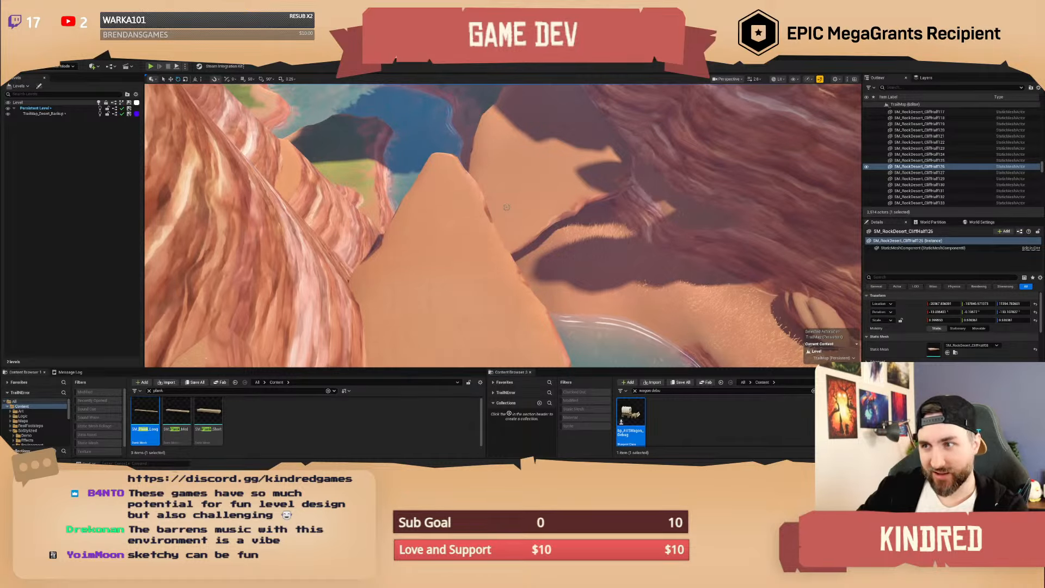
right_drag(507, 207, 507, 139)
key(w)
scroll(515, 123, down, 3)
scroll(647, 155, down, 2)
scroll(468, 171, down, 2)
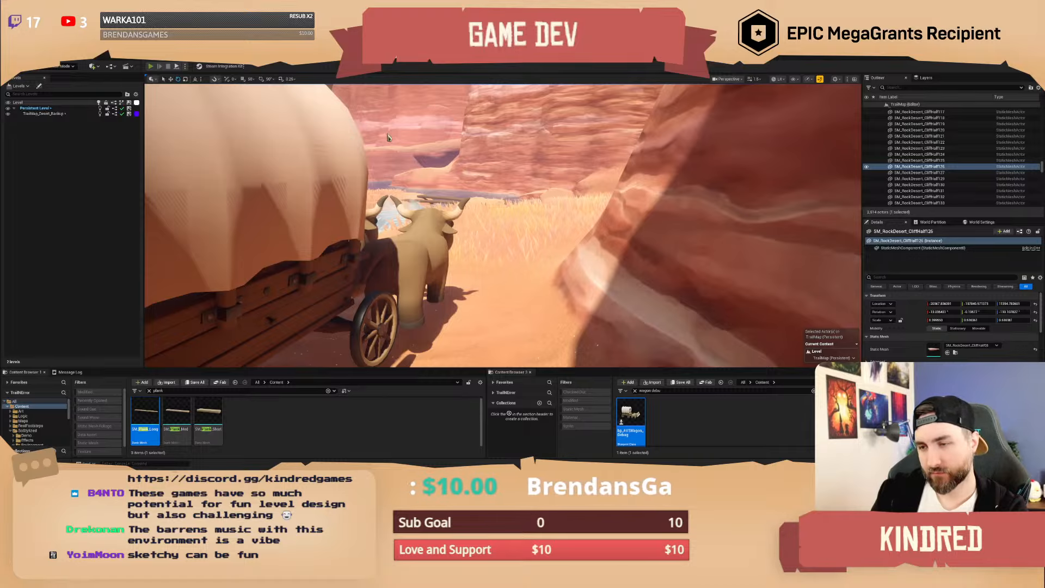
Start a playtest, board the wagon and drive it along the sandy cliff path toward the plank bridge.
key(alt+p)
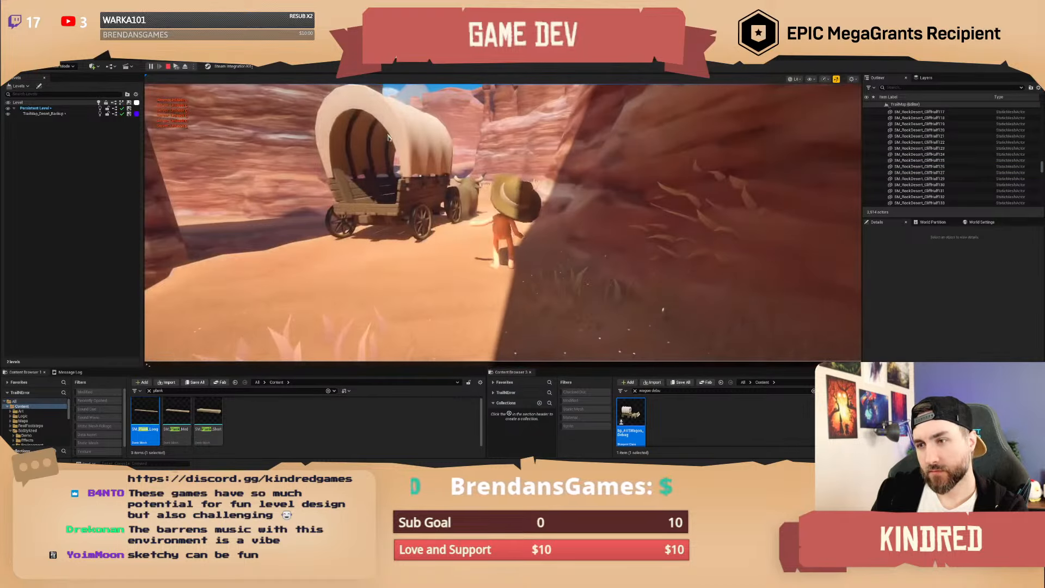
key(Return)
key(shift+w)
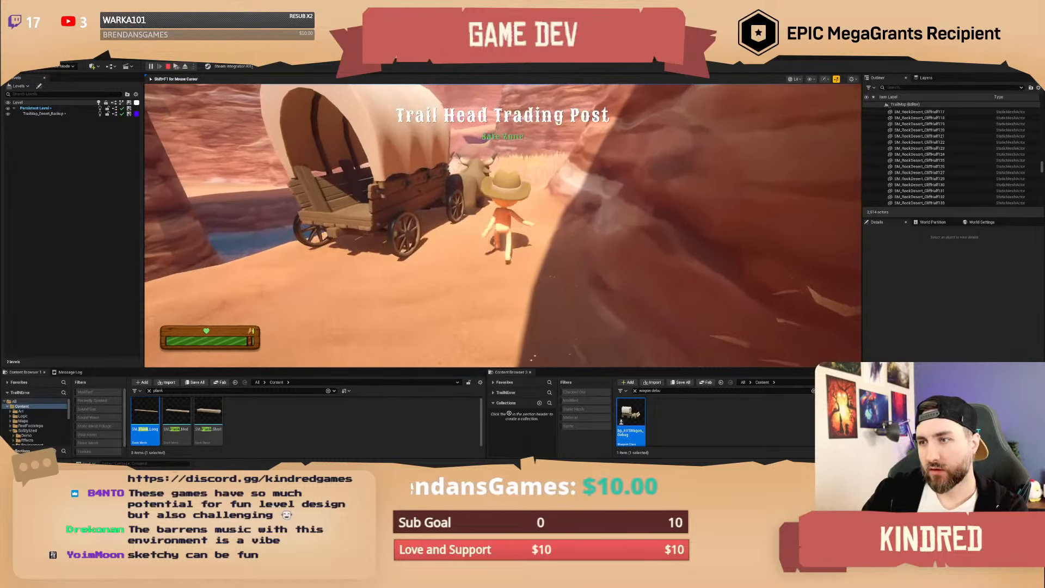
key(e)
key(w)
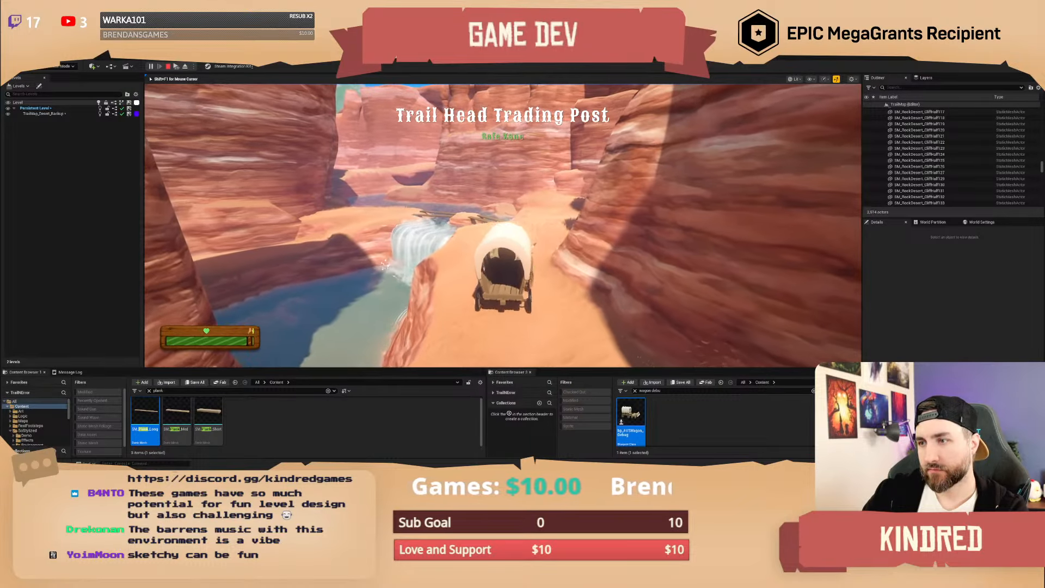
key(w)
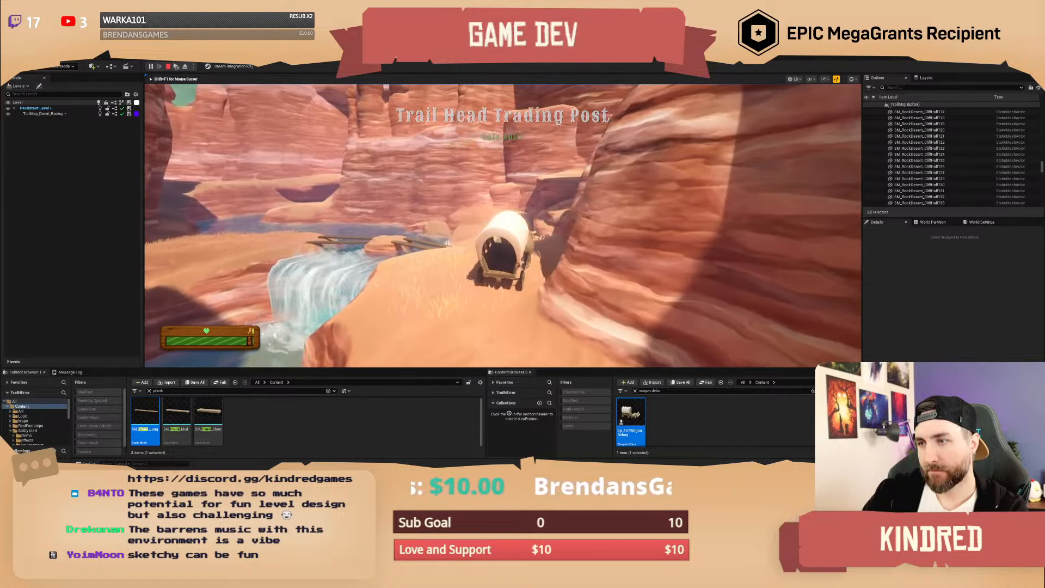
key(w)
key(a)
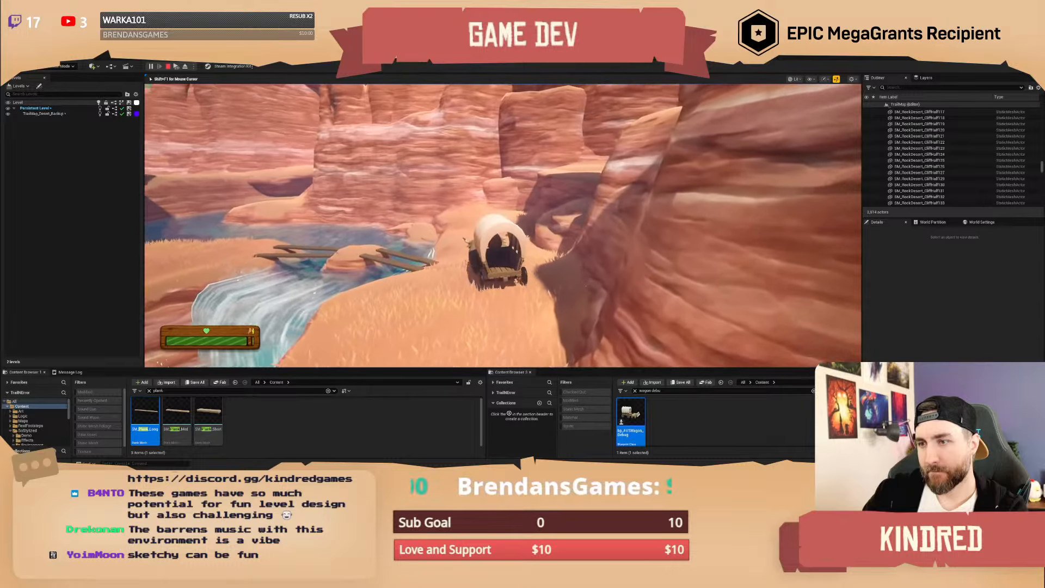
Drive the wagon across both plank pairs, over the middle rock, to the far river bank.
key(w)
key(a)
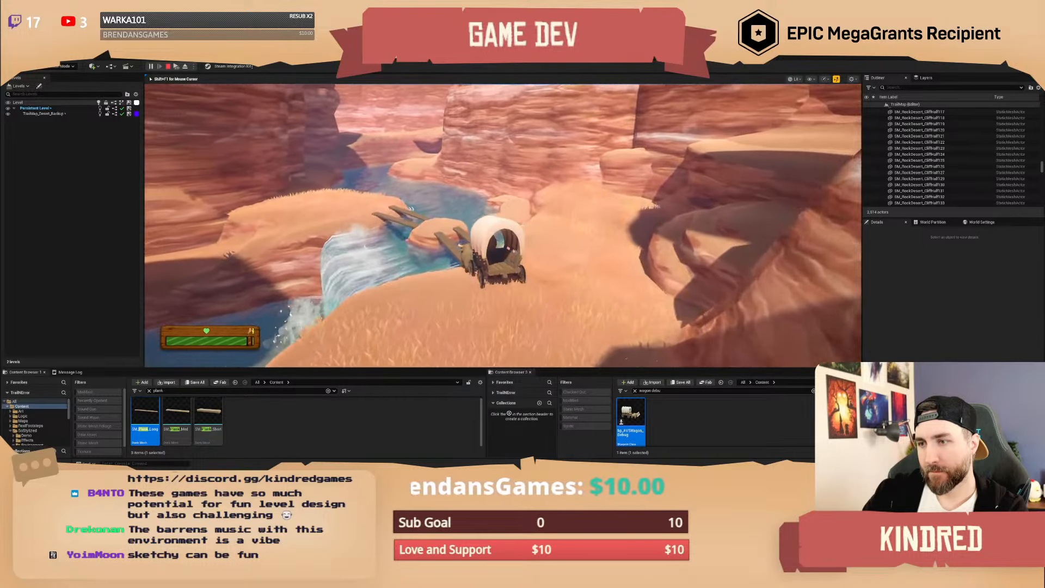
key(w)
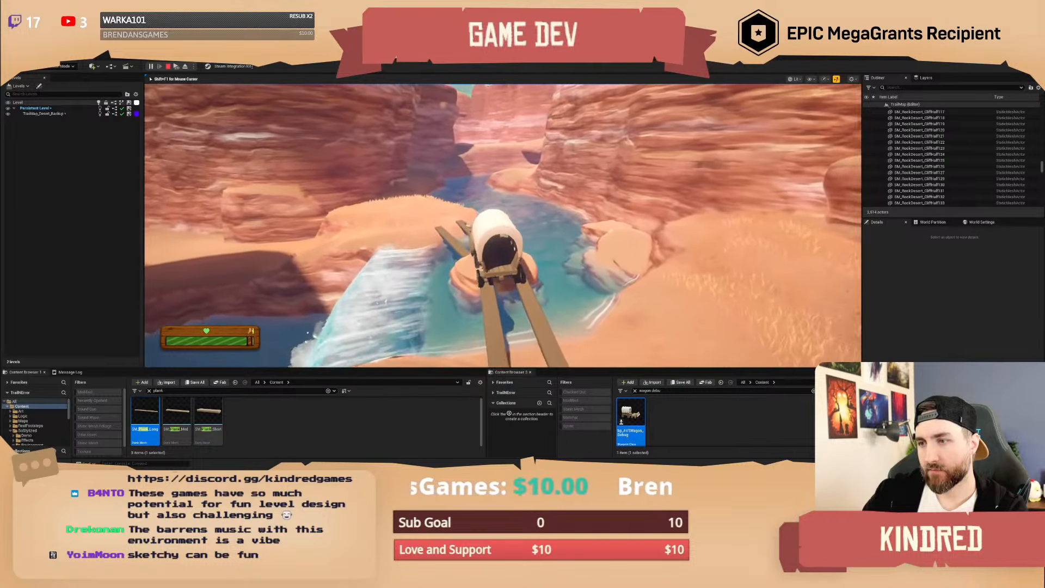
key(w)
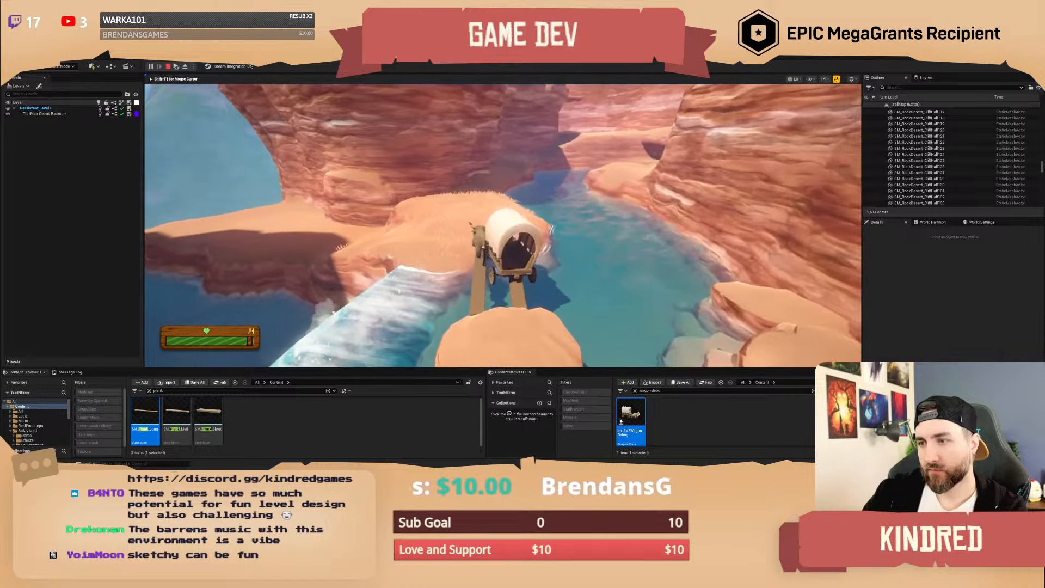
key(w)
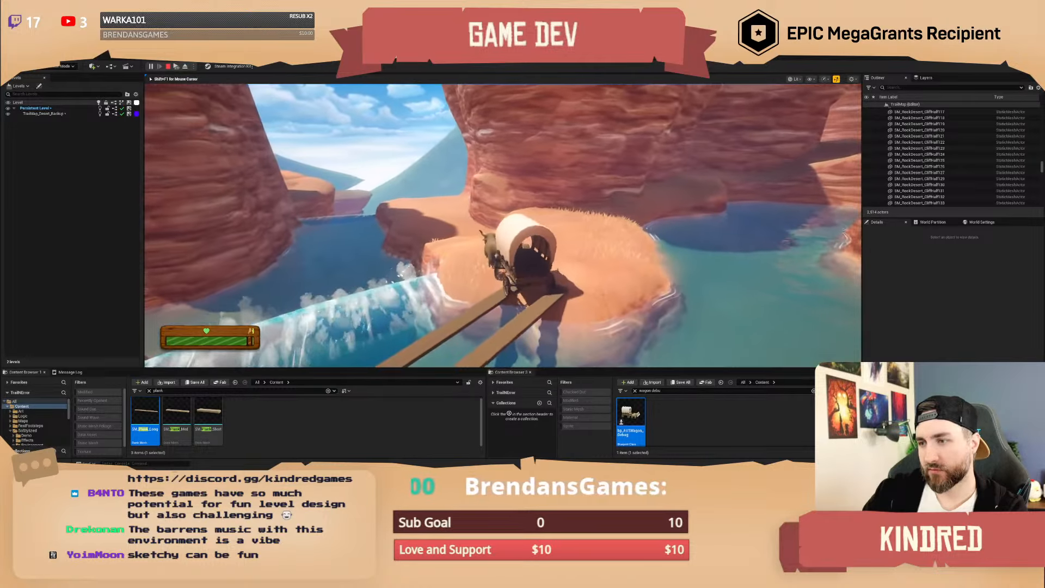
Drive the wagon on past the river and over to the opposite-bank slab, and end the playtest there.
key(w)
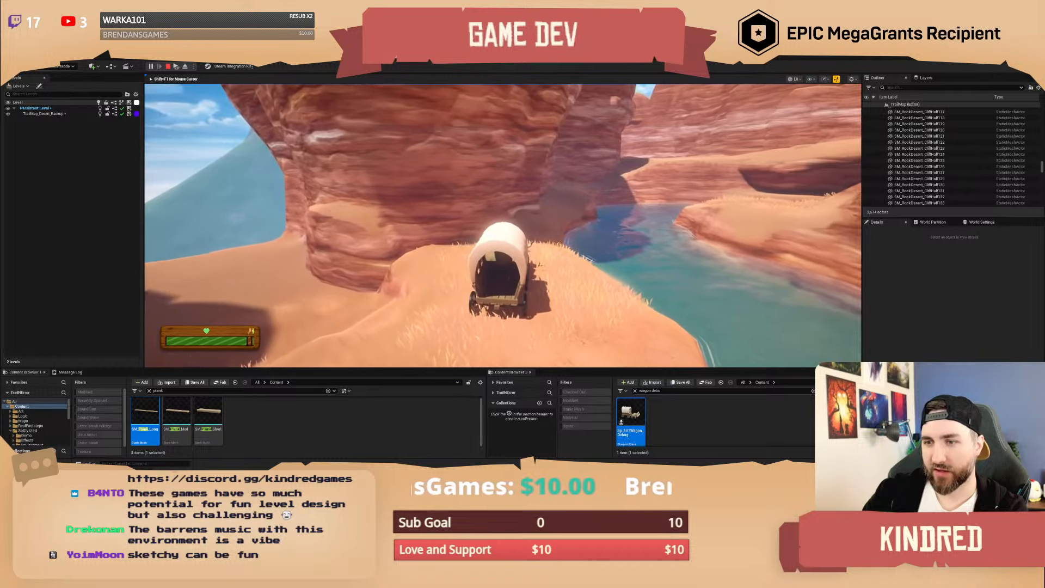
key(w)
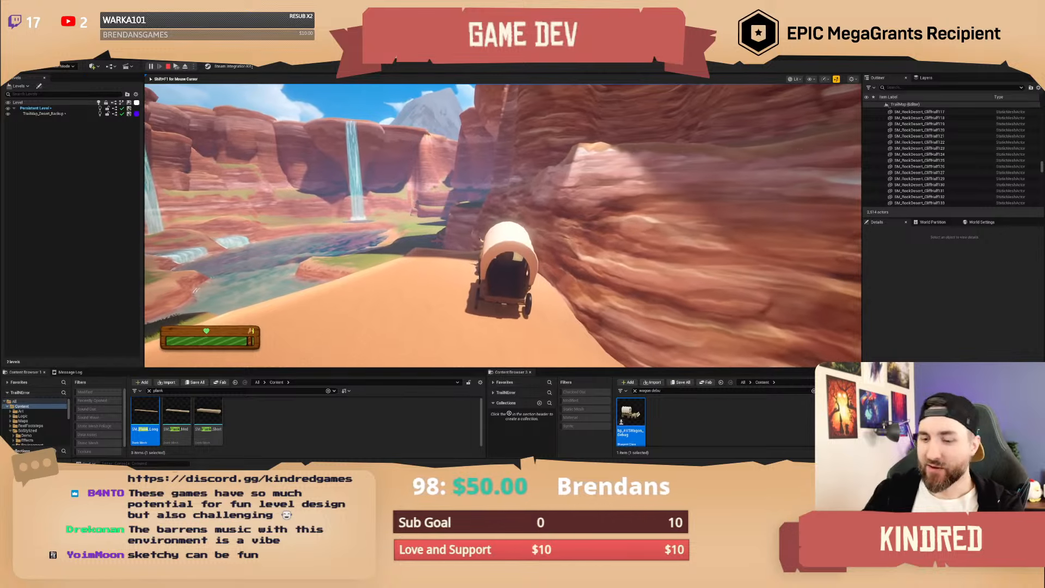
key(Escape)
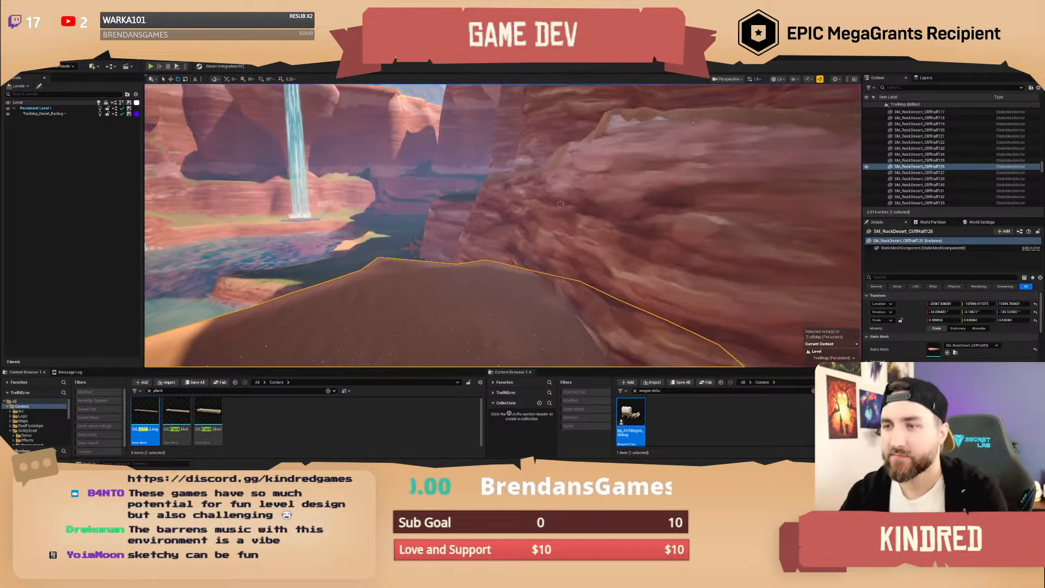
Nudge the opposite-bank slab to refine its placement against the shaded cliff.
key(s)
scroll(503, 225, up, 2)
right_drag(503, 225, 493, 248)
key(s)
key(w)
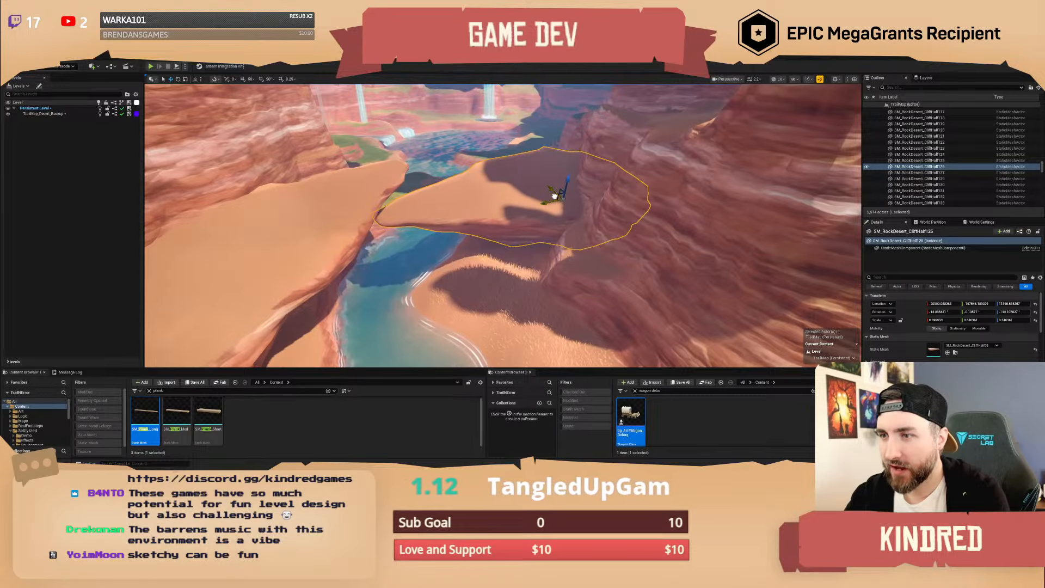
key(a)
right_drag(555, 196, 617, 220)
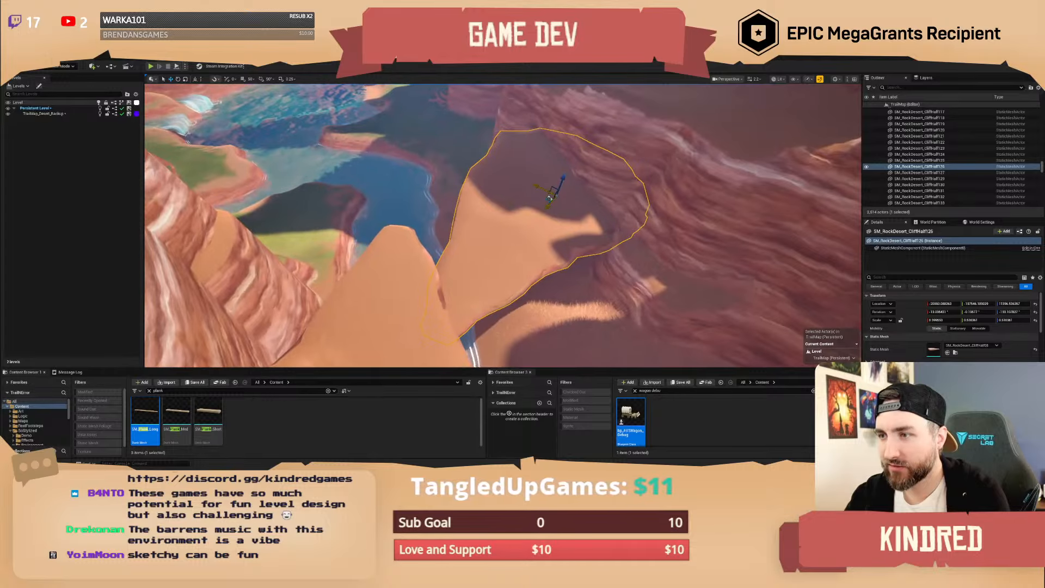
drag(541, 213, 536, 212)
Switch to landscape sculpting at the shaded cliff behind the slab, and save all modified assets, accepting the check-out dialog.
key(a)
right_drag(526, 227, 648, 191)
scroll(537, 227, up, 4)
right_drag(453, 263, 580, 265)
click(452, 263)
key(Escape)
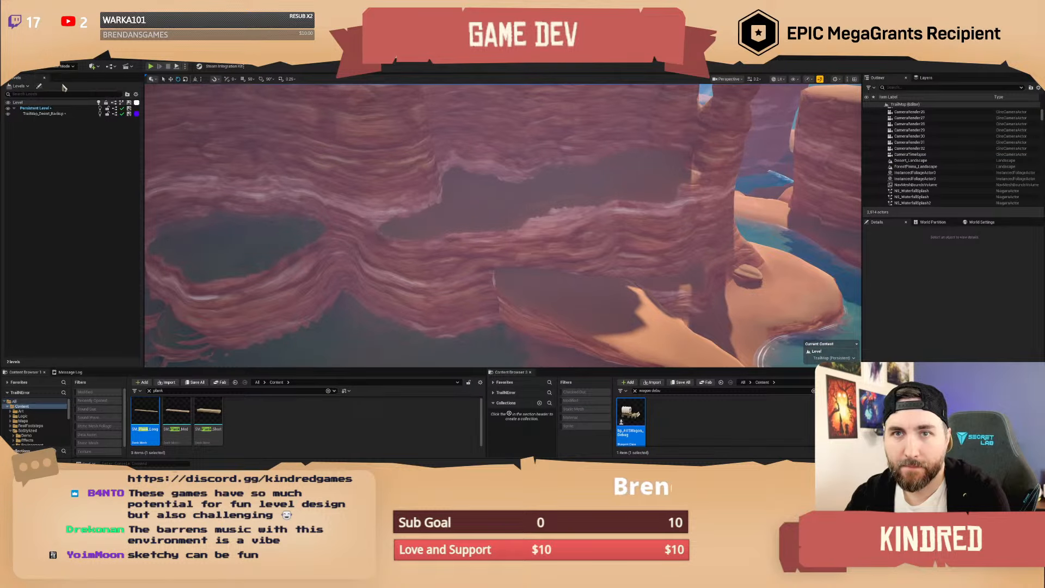
key(shift+2)
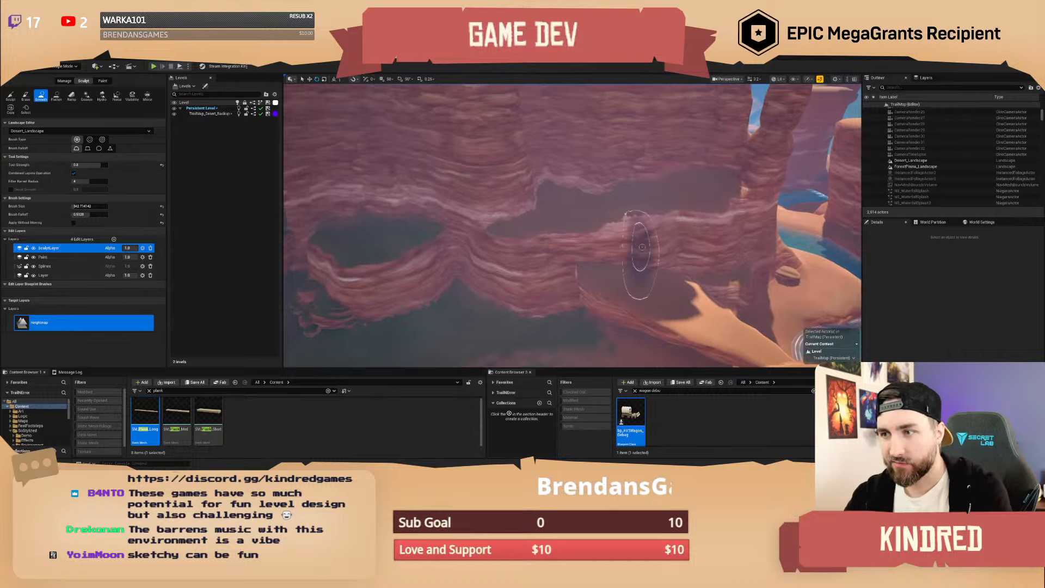
key(ctrl+shift+s)
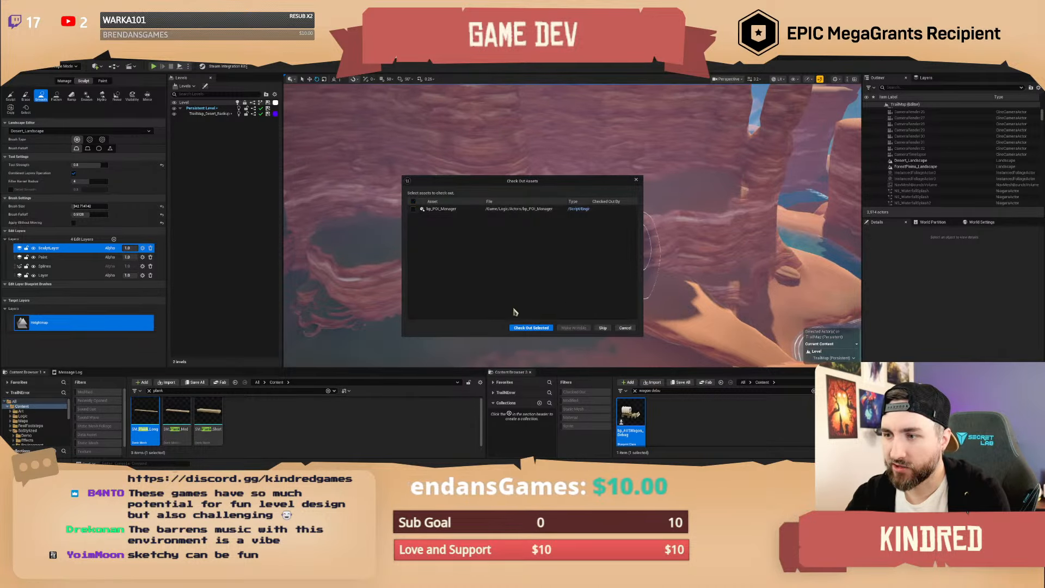
click(523, 329)
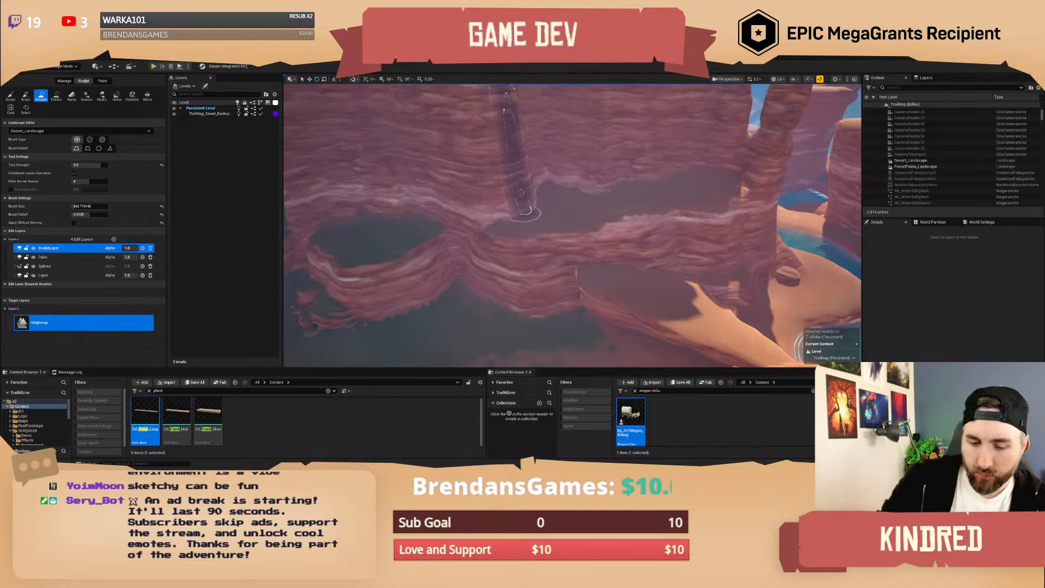
Flatten the landscape around the shaded cliff ledge behind the slab to widen it into a level path.
right_drag(649, 257, 649, 257)
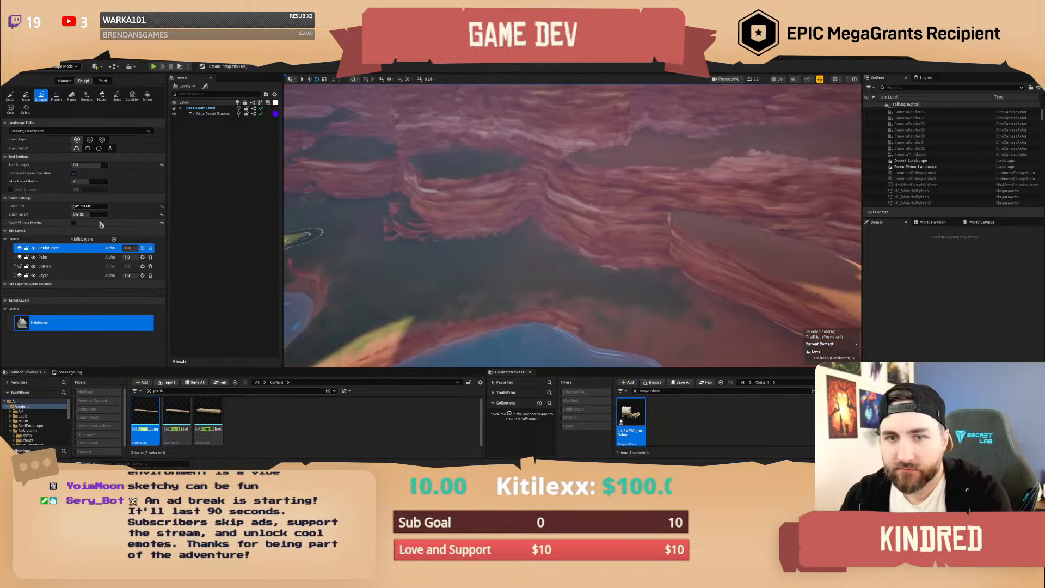
click(71, 97)
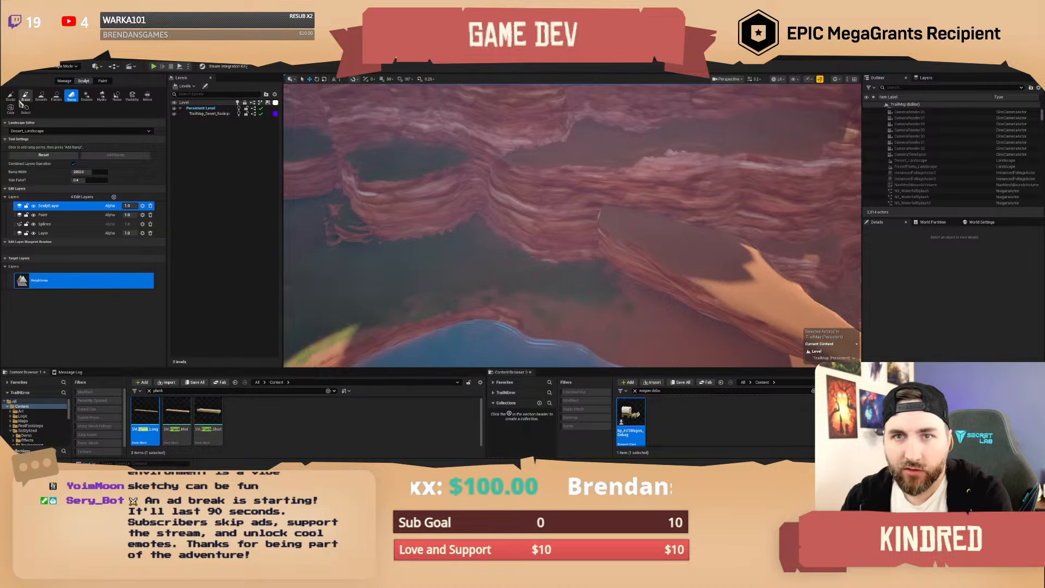
click(56, 97)
right_drag(578, 247, 579, 247)
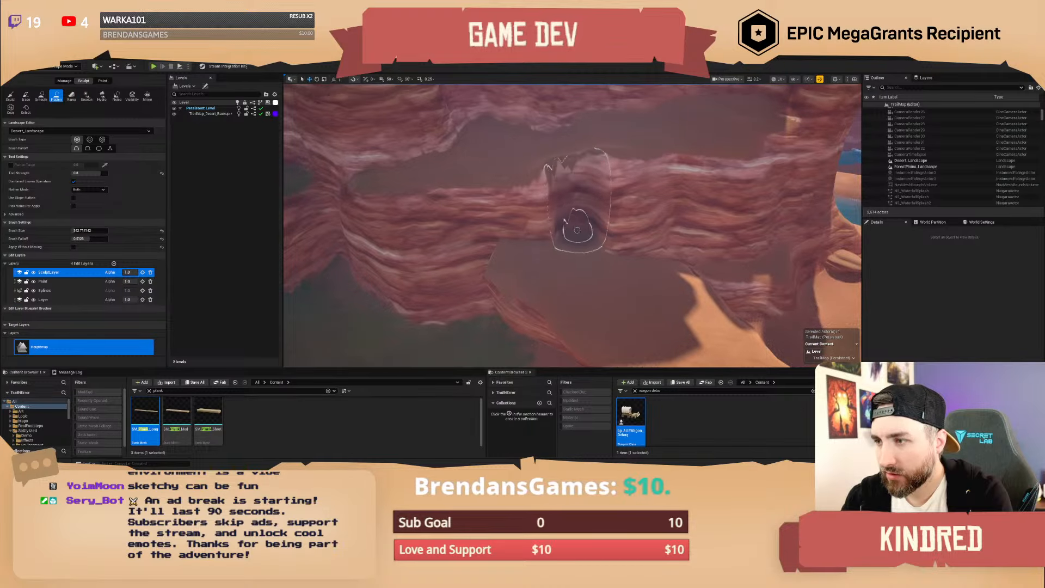
mouse_move(539, 226)
mouse_down()
mouse_move(555, 236)
mouse_move(516, 215)
mouse_move(582, 200)
mouse_move(497, 187)
mouse_move(599, 174)
mouse_move(650, 211)
mouse_move(646, 249)
mouse_move(669, 248)
mouse_move(624, 249)
mouse_up()
mouse_move(624, 249)
right_down()
mouse_move(713, 267)
mouse_move(595, 222)
right_up()
drag(556, 202, 580, 212)
mouse_move(580, 212)
right_down()
mouse_move(436, 179)
mouse_move(322, 172)
right_up()
mouse_move(609, 192)
mouse_down()
mouse_move(599, 166)
mouse_move(563, 173)
mouse_move(541, 194)
mouse_move(572, 241)
mouse_move(548, 205)
mouse_move(494, 196)
mouse_move(496, 206)
mouse_move(474, 193)
mouse_move(496, 223)
mouse_move(562, 238)
mouse_up()
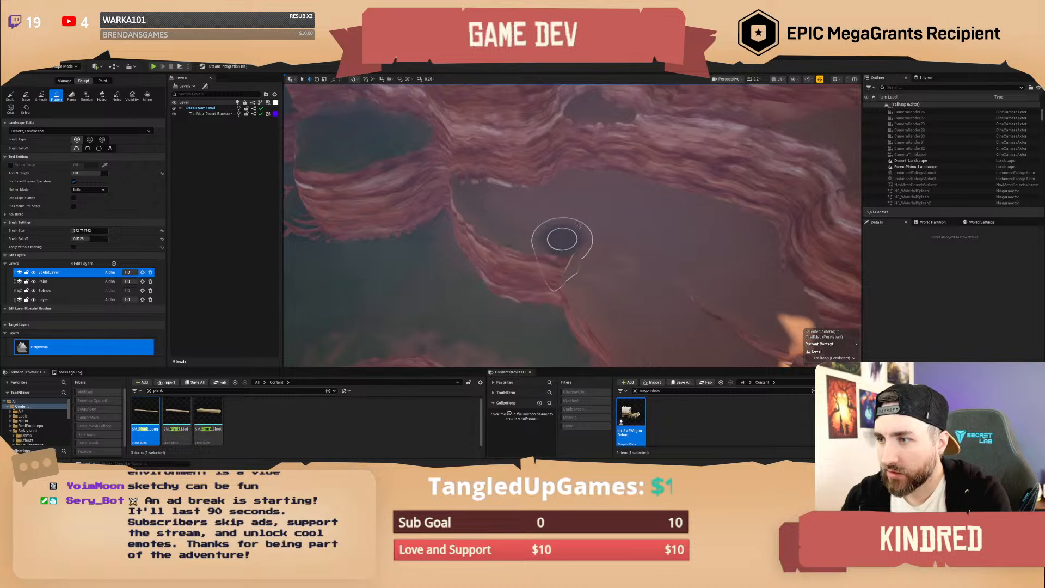
mouse_move(563, 239)
right_down()
mouse_move(565, 174)
mouse_move(572, 195)
mouse_move(596, 191)
right_up()
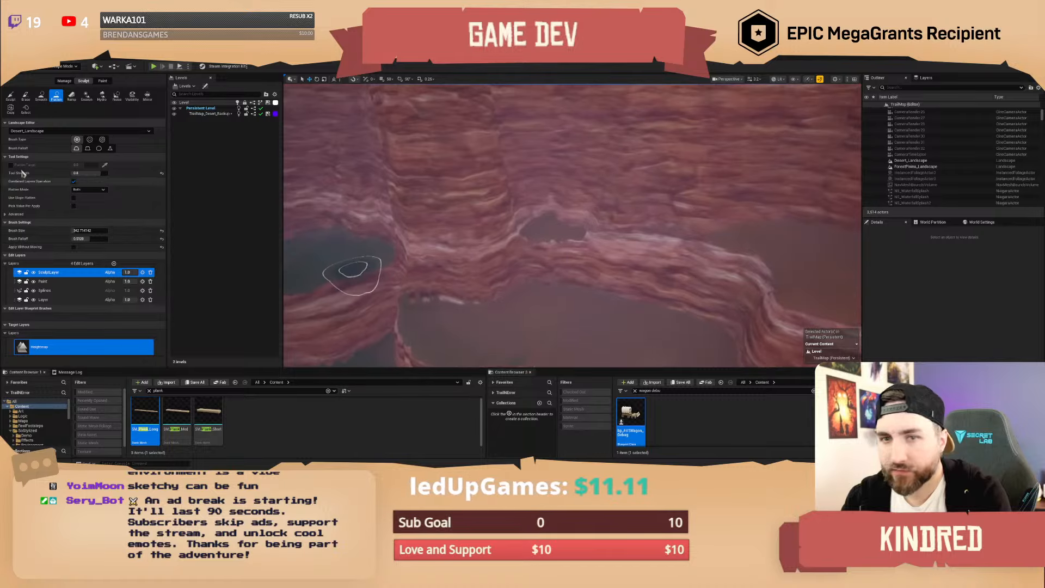
Smooth the flattened terrain along the cliff ledge and toward the sandy slope with the Smooth tool.
click(11, 99)
click(42, 98)
right_drag(446, 182, 437, 202)
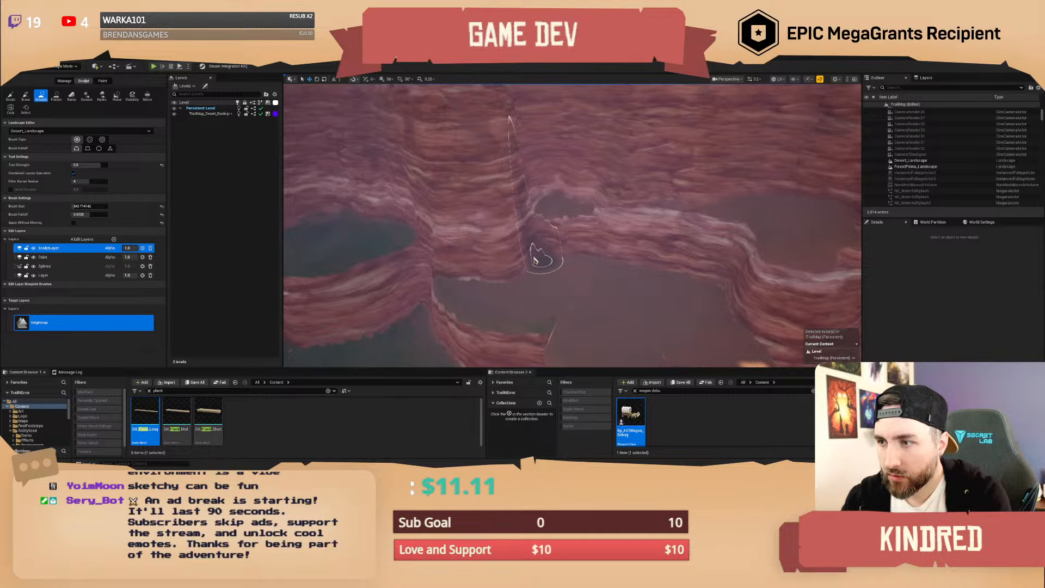
right_drag(569, 239, 626, 237)
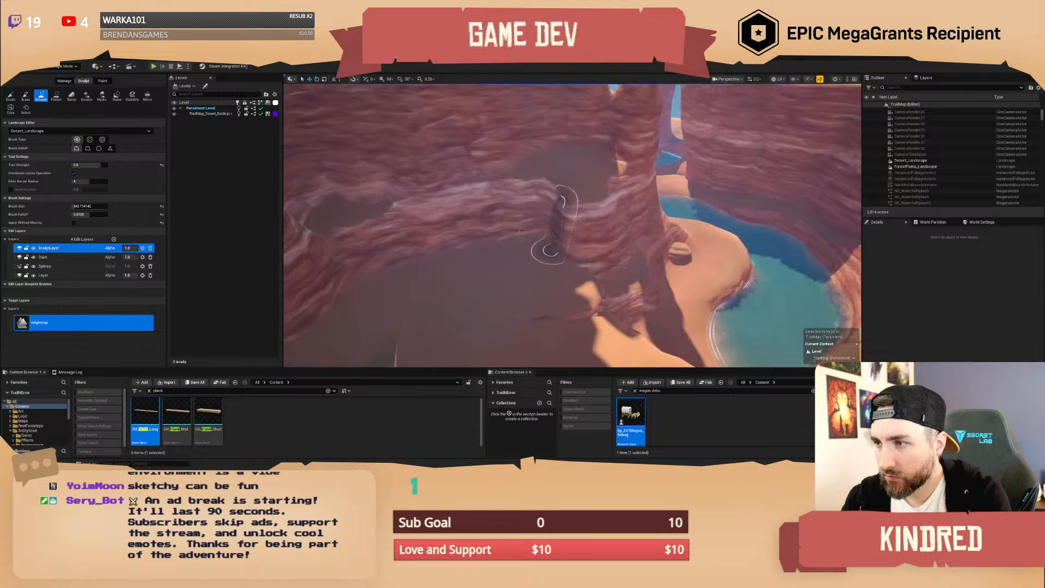
right_drag(393, 246, 394, 258)
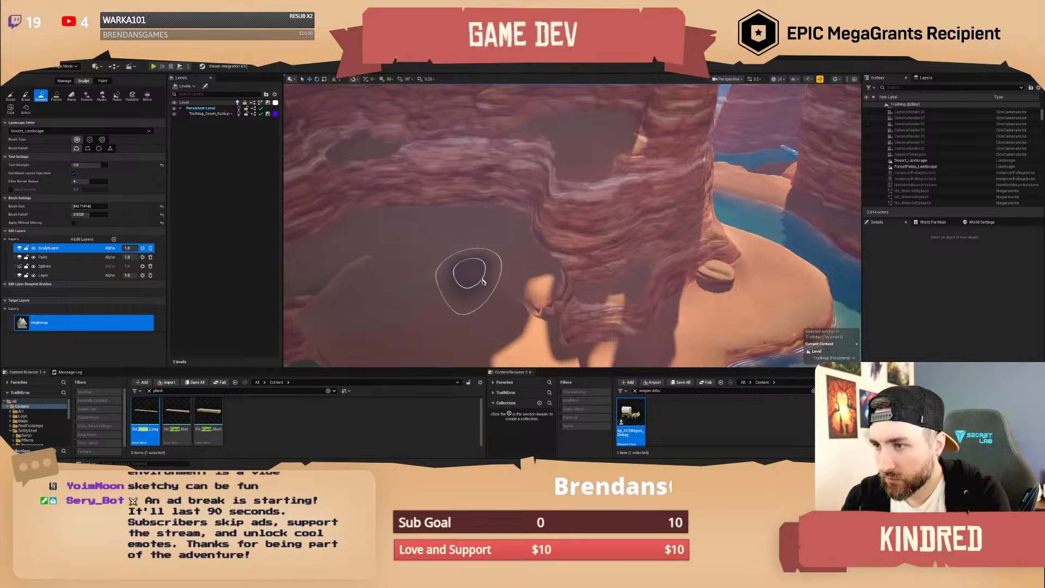
mouse_move(500, 287)
mouse_down()
mouse_move(548, 299)
mouse_move(598, 289)
mouse_up()
mouse_move(597, 290)
right_down()
mouse_move(566, 289)
mouse_move(595, 285)
mouse_move(522, 262)
mouse_move(495, 226)
mouse_move(506, 222)
mouse_move(436, 264)
mouse_move(367, 287)
right_up()
scroll(479, 229, up, 2)
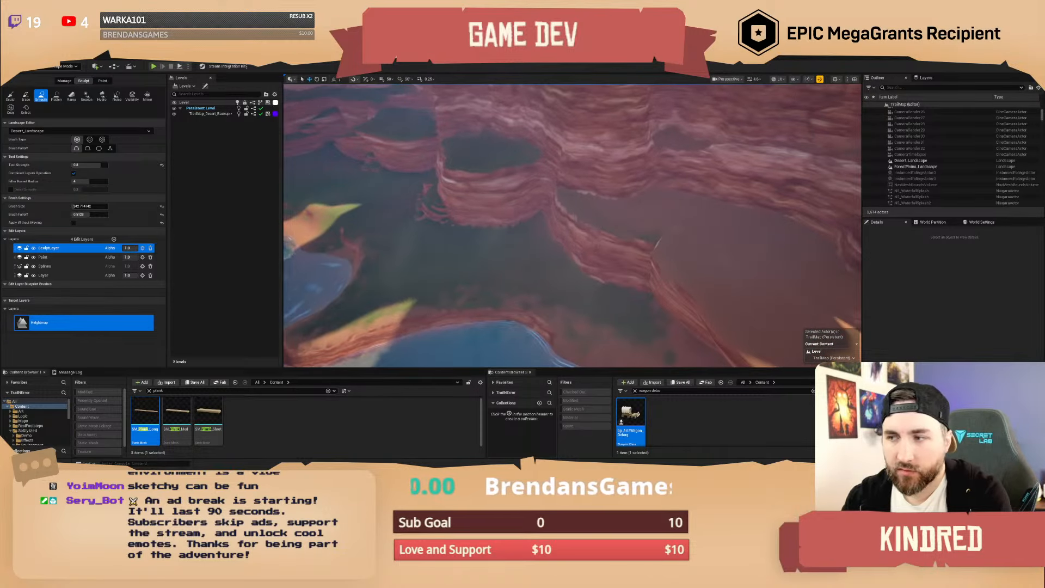
Return to object selection mode and locate the shaded-cliff slab's source mesh in the Desert rocks folder.
right_drag(669, 230, 694, 229)
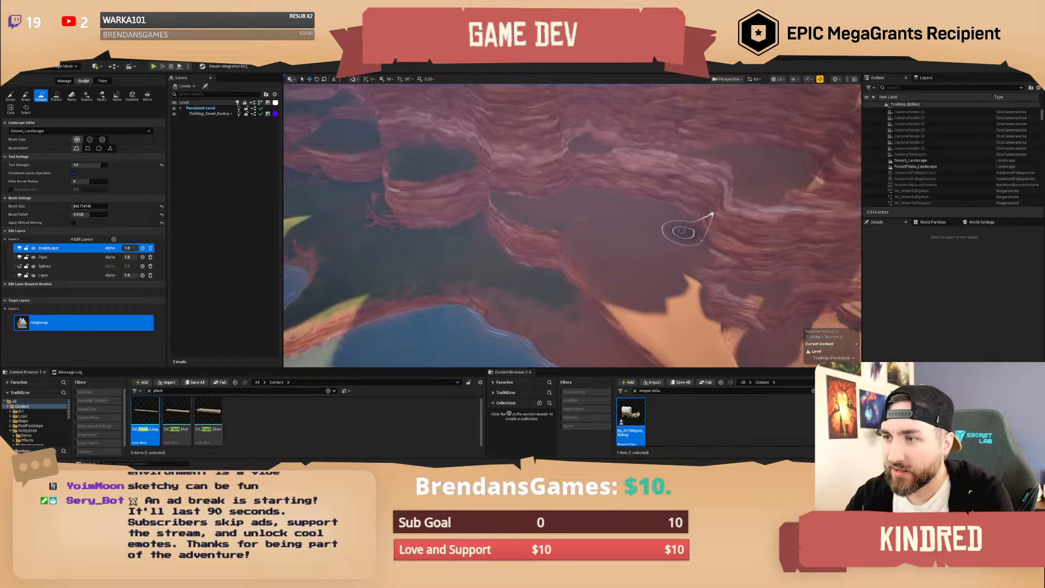
mouse_move(504, 243)
right_down()
mouse_move(397, 240)
mouse_move(394, 226)
mouse_move(517, 237)
mouse_move(514, 245)
mouse_move(635, 237)
right_up()
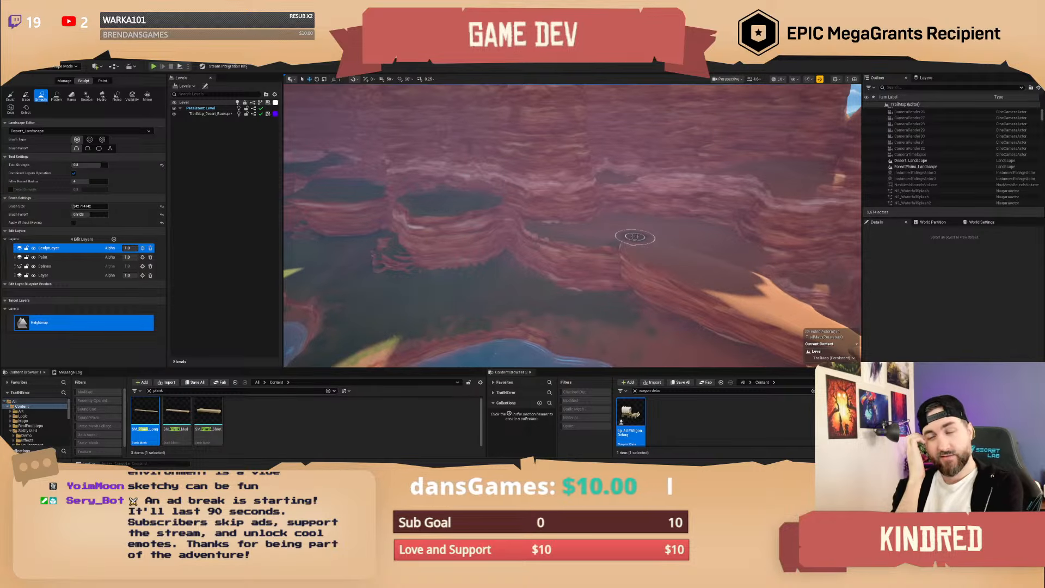
click(69, 66)
click(57, 77)
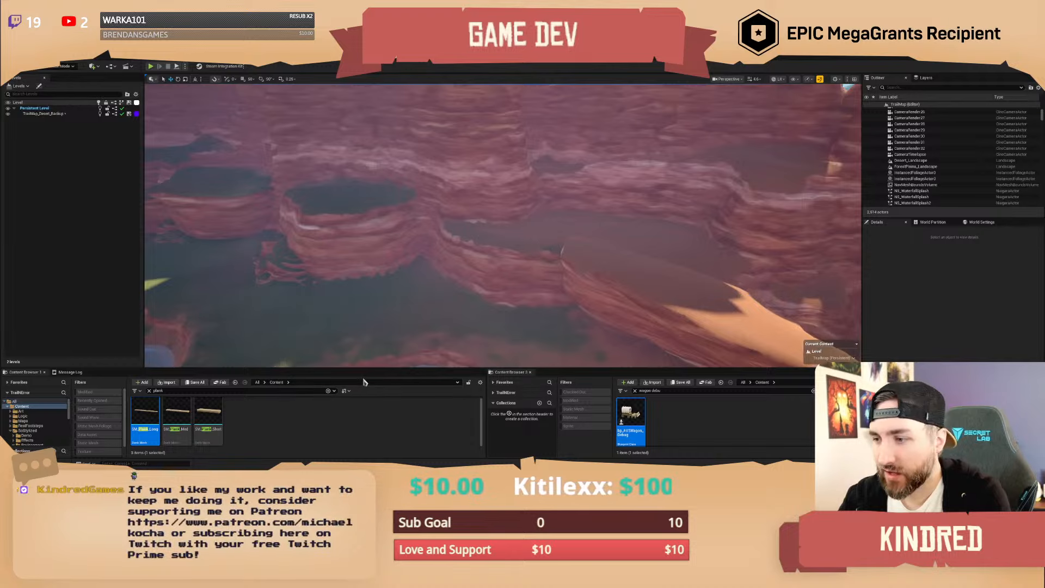
click(622, 280)
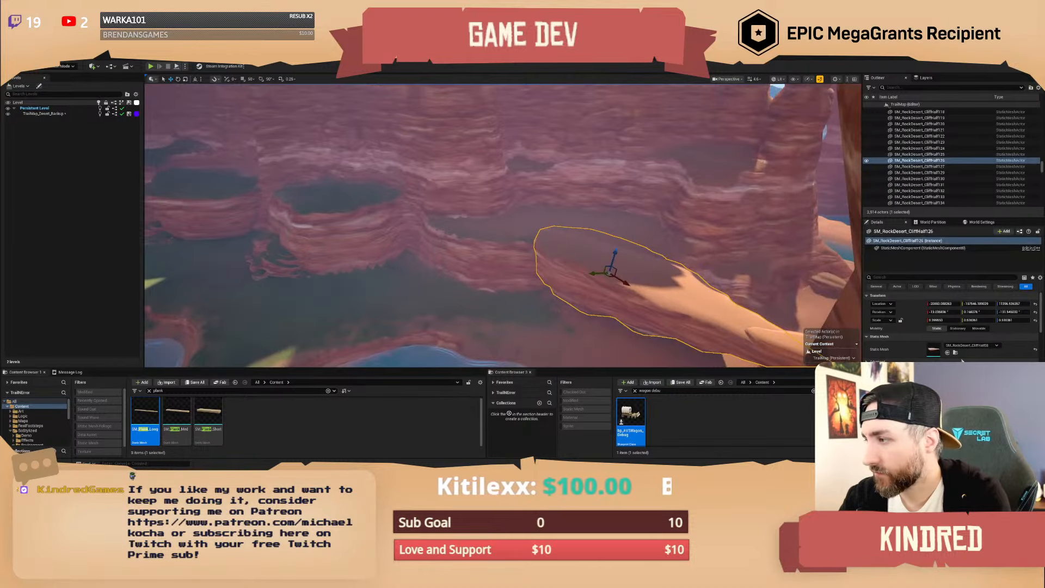
key(ctrl+b)
Enlarge the asset browsing area, look through the Desert rock meshes and place a clustered HoodooCliff rock in front of the cliff.
scroll(749, 422, up, 1)
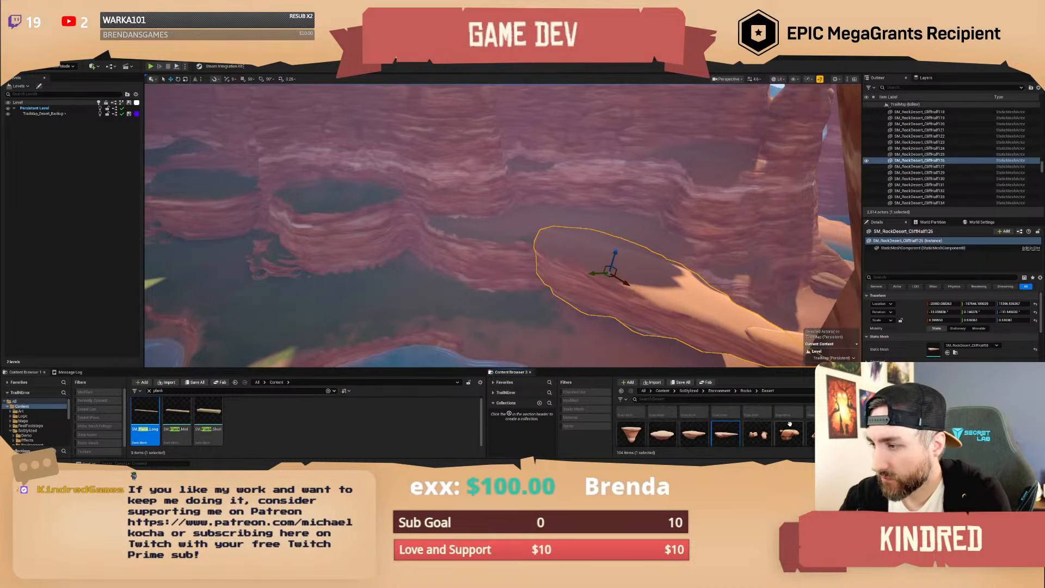
scroll(790, 425, up, 1)
drag(737, 370, 736, 327)
scroll(689, 414, up, 5)
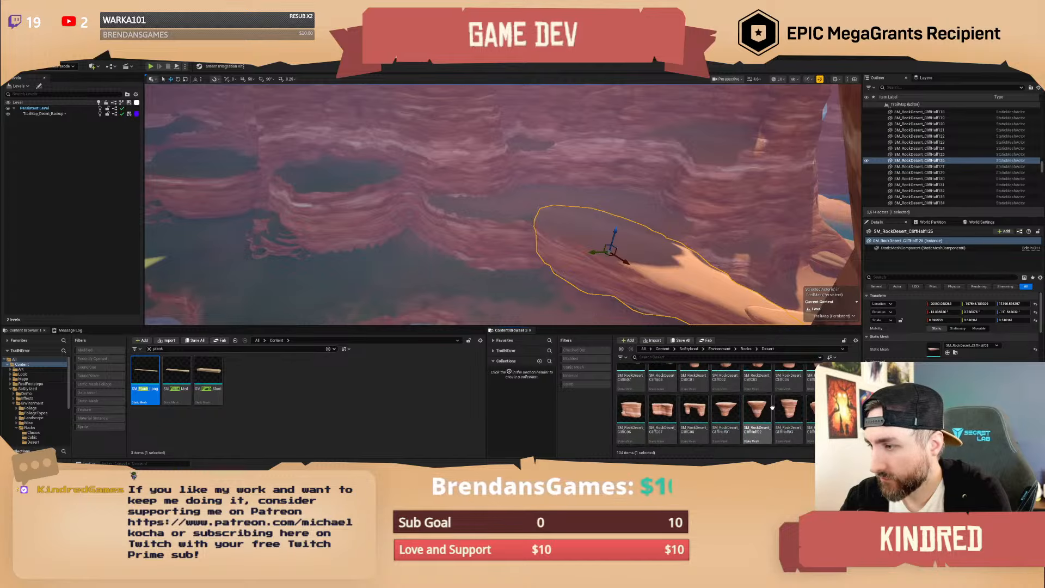
scroll(782, 407, up, 3)
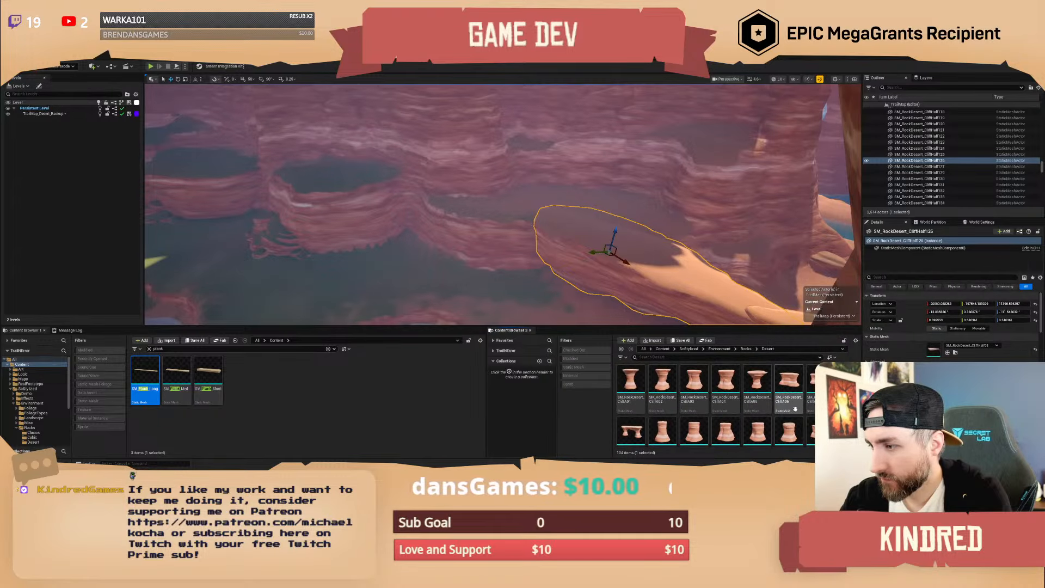
scroll(801, 403, down, 10)
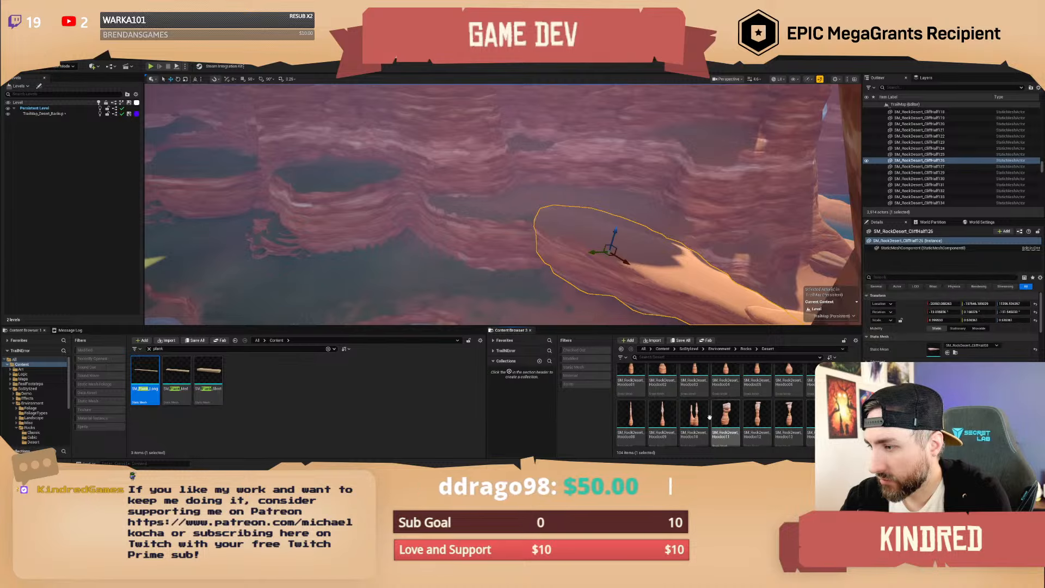
scroll(758, 412, down, 2)
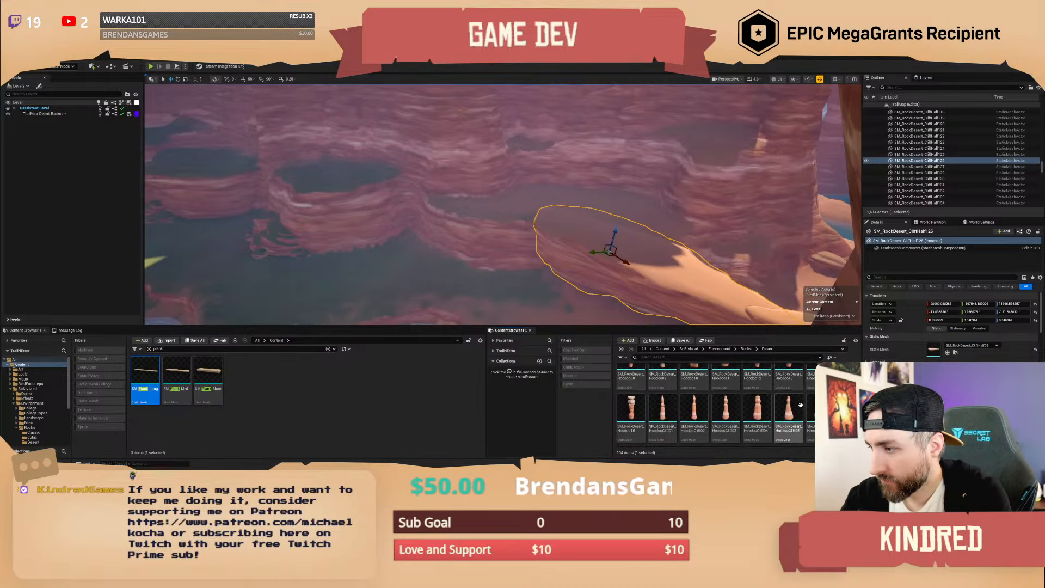
scroll(773, 404, down, 2)
scroll(801, 402, up, 2)
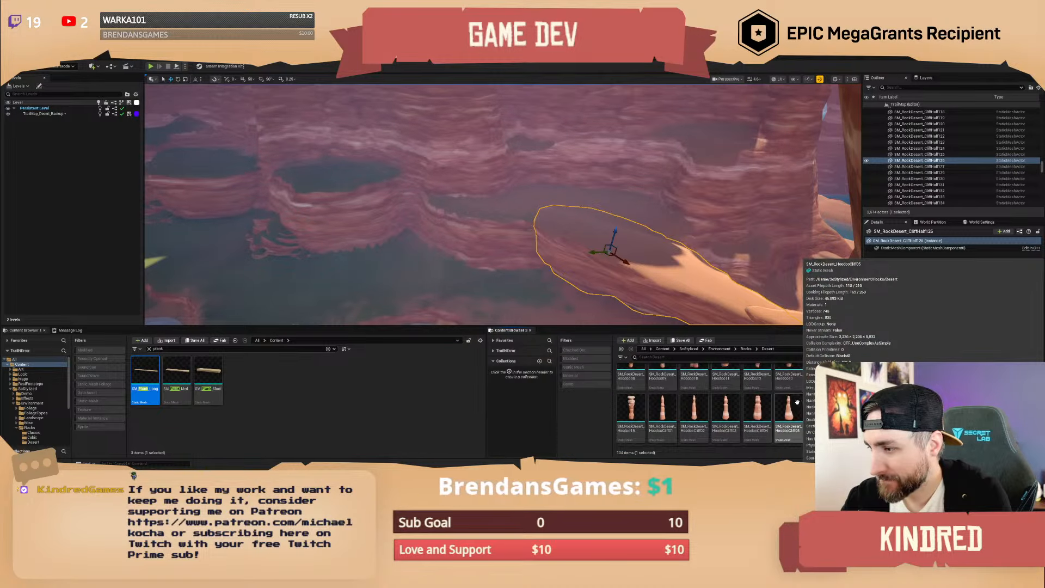
scroll(718, 417, down, 2)
drag(665, 423, 446, 296)
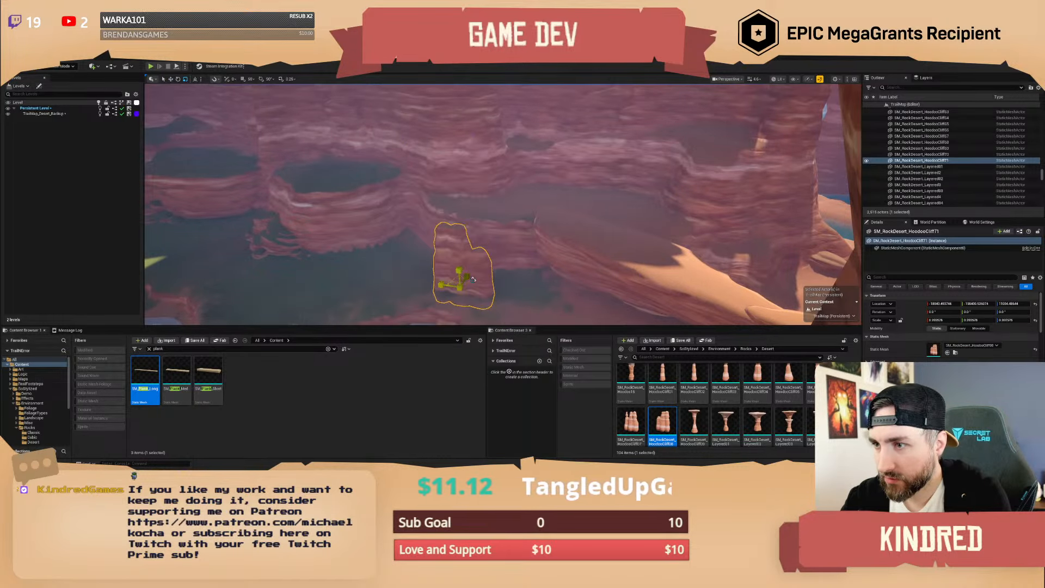
Resize and rotate the new hoodoo rock, and position it just off the cliff face beside the flattened ledge.
right_drag(459, 287, 460, 317)
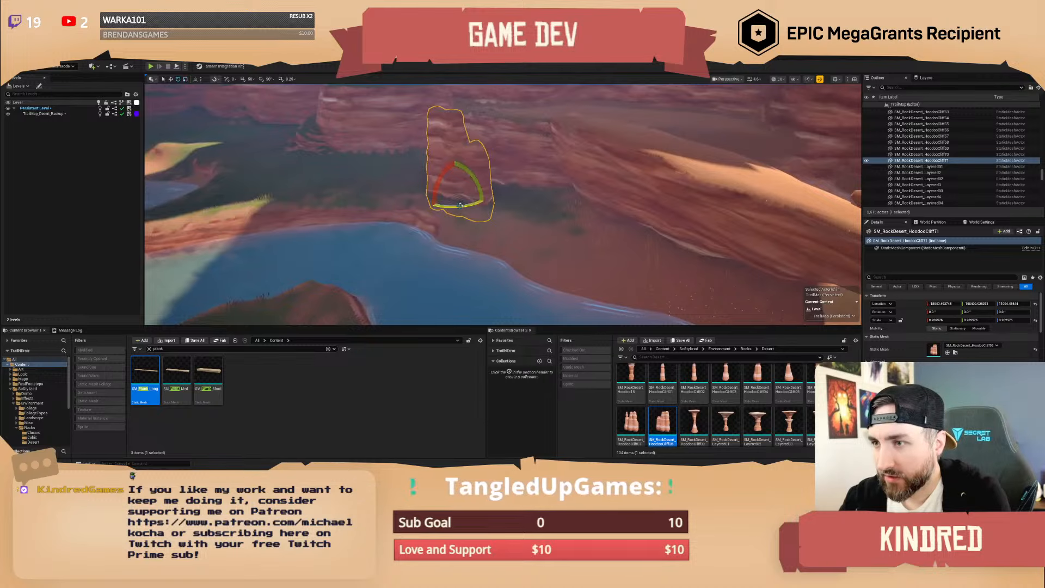
drag(460, 204, 456, 199)
right_drag(456, 198, 520, 216)
drag(478, 238, 485, 209)
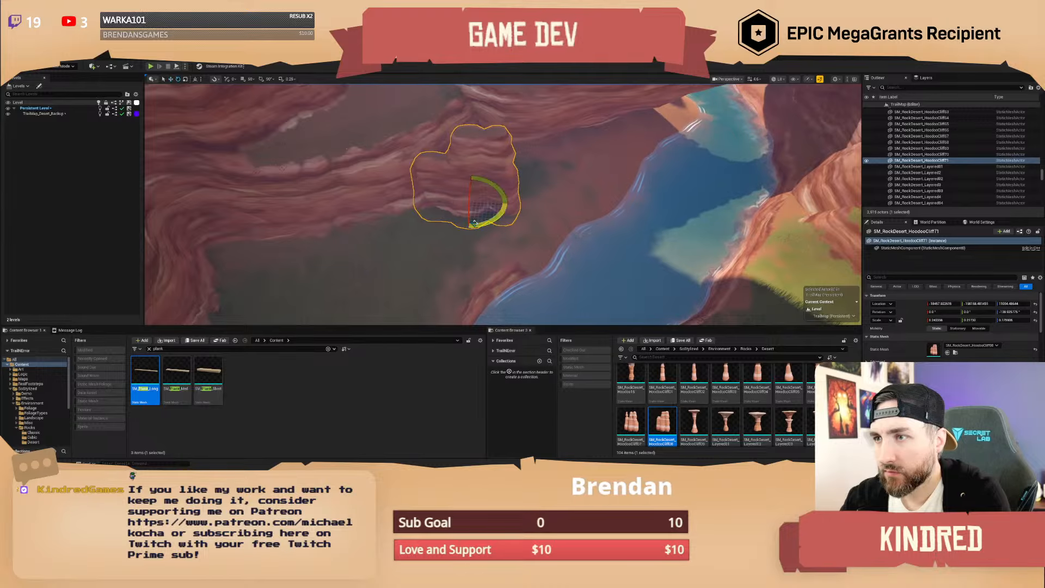
right_drag(522, 214, 490, 210)
key(w)
drag(486, 228, 358, 235)
key(e)
right_drag(503, 205, 455, 180)
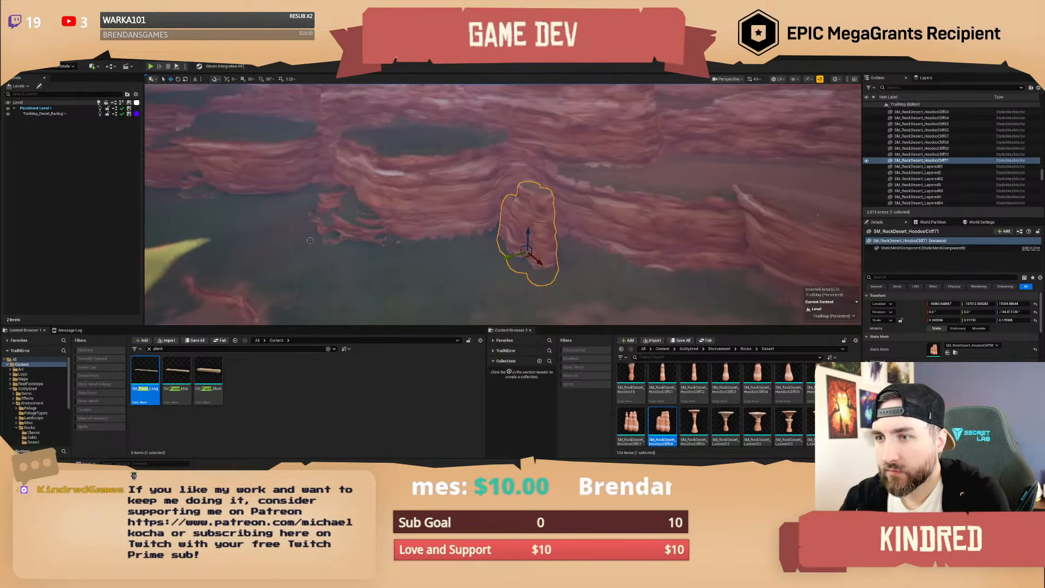
click(359, 217)
alt+drag(366, 212, 418, 242)
right_drag(418, 242, 444, 243)
drag(437, 248, 441, 253)
mouse_move(441, 253)
right_down()
mouse_move(465, 268)
mouse_move(438, 260)
right_up()
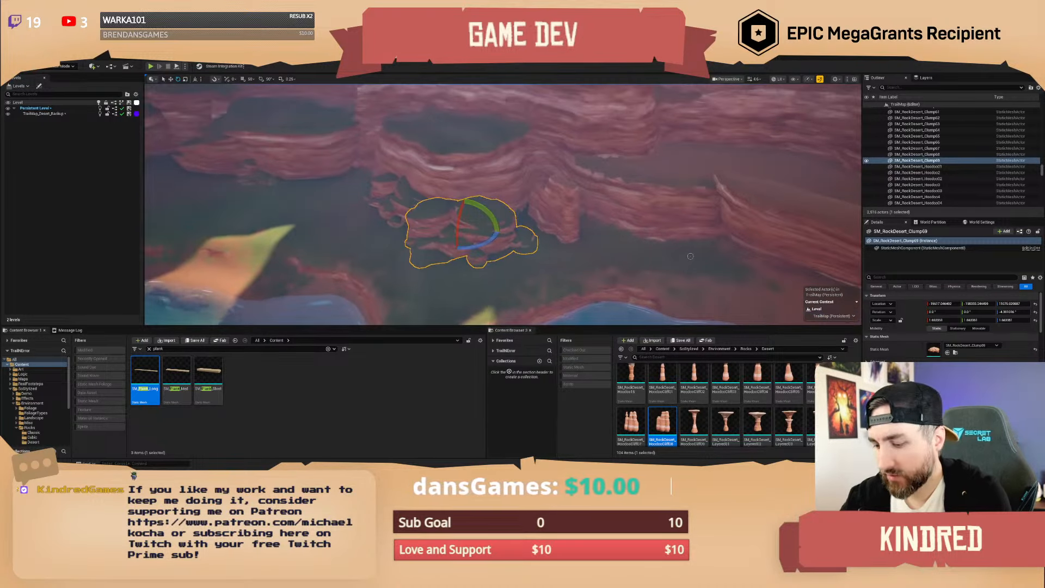
key(Delete)
Duplicate the CliffHalf slab at the end of the shaded ledge toward the hoodoo rock and reset the copy's rotation.
right_drag(690, 256, 722, 259)
click(688, 219)
key(w)
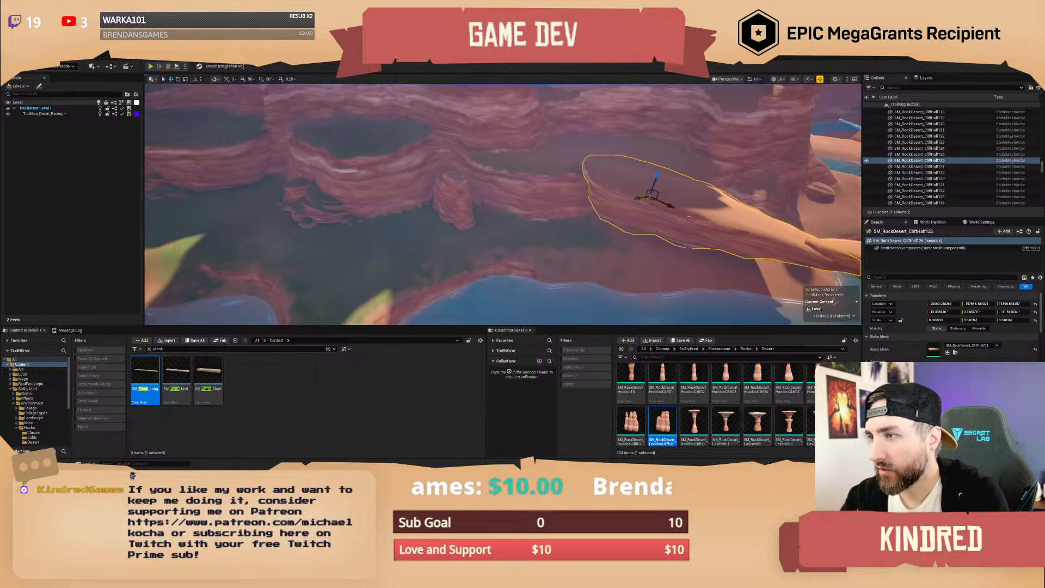
click(547, 211)
key(f)
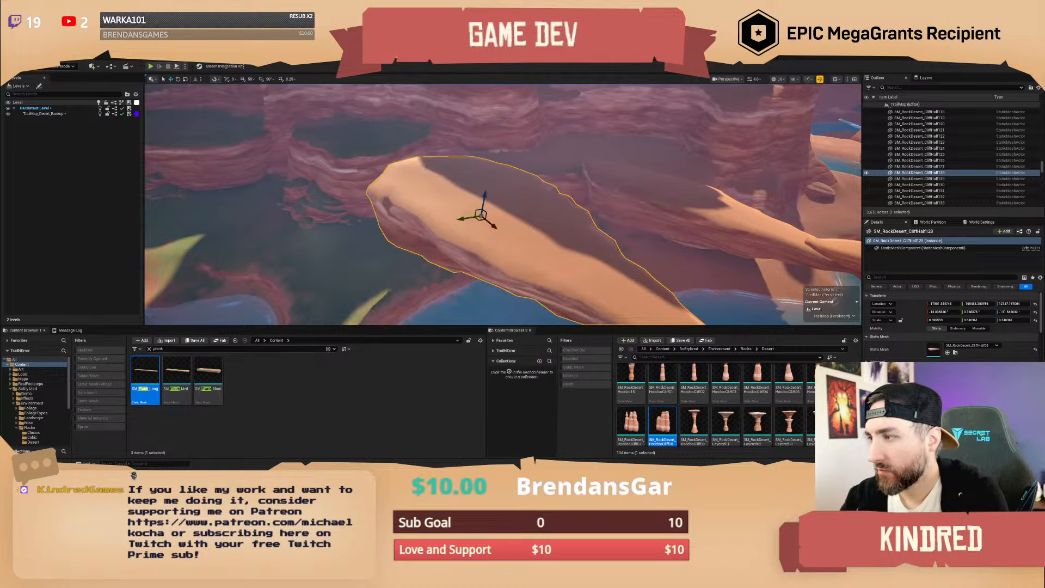
click(1036, 312)
right_drag(577, 240, 536, 240)
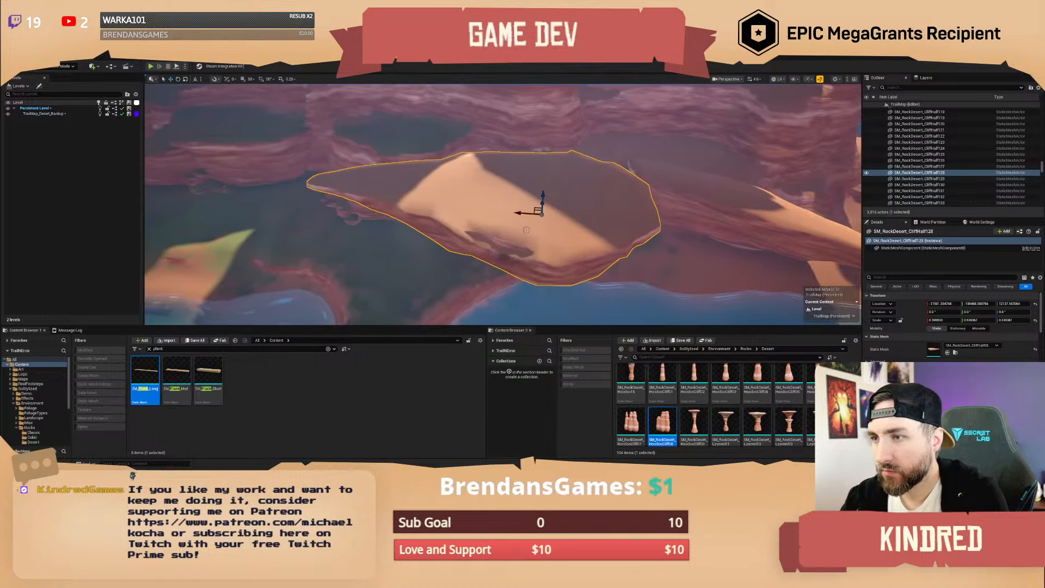
Rotate the copied slab and move it to the far side of the hoodoo rock as a landing platform.
key(e)
drag(521, 226, 494, 261)
right_drag(494, 261, 516, 283)
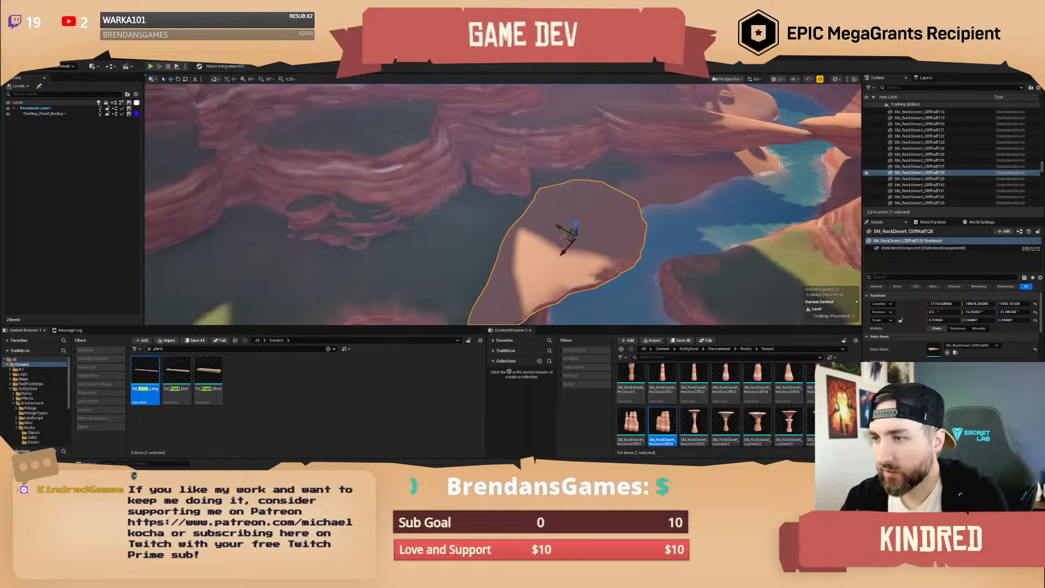
drag(569, 238, 454, 224)
right_drag(454, 224, 538, 195)
drag(541, 163, 542, 173)
right_drag(543, 173, 580, 142)
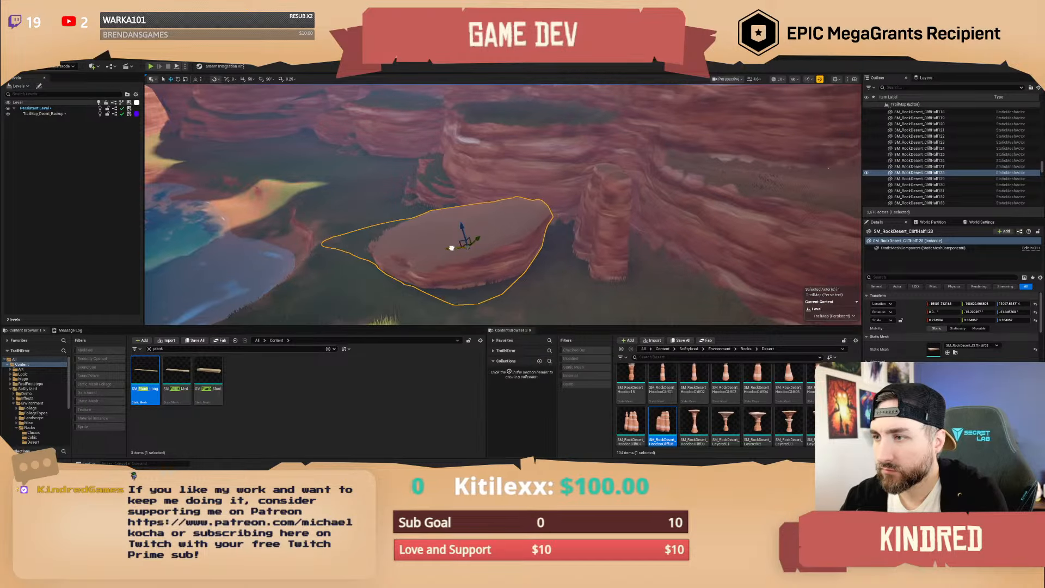
key(Escape)
right_drag(550, 252, 486, 247)
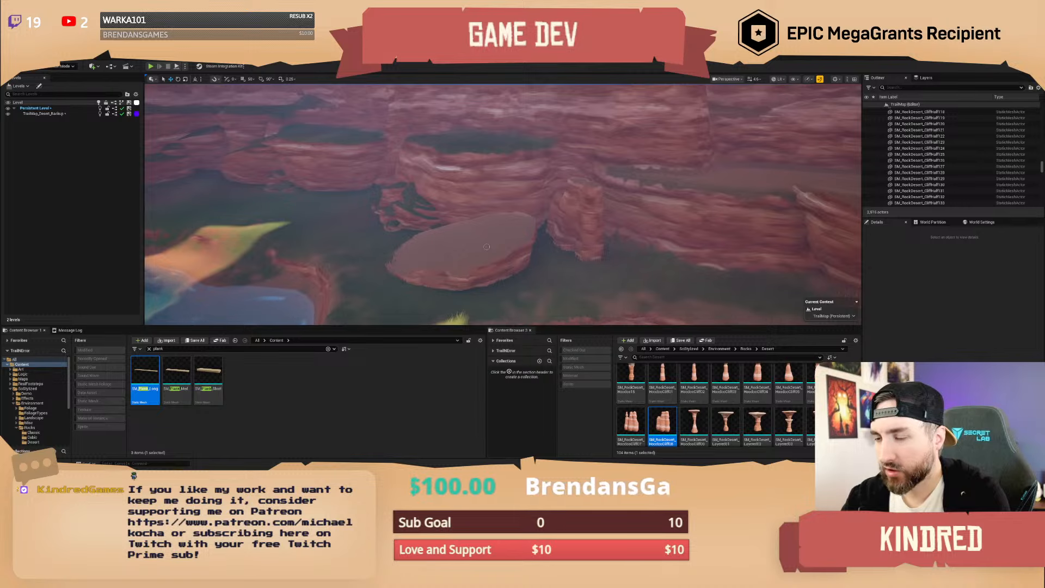
Place an SM_Plank_Long on top of the hoodoo rock and scale it up.
right_drag(648, 251, 687, 257)
scroll(675, 254, down, 1)
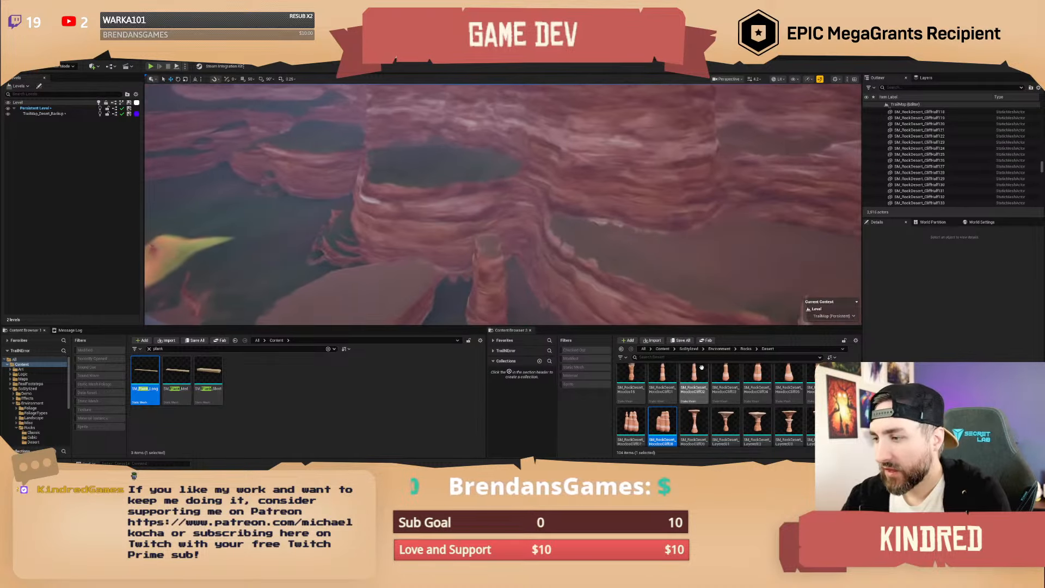
click(662, 349)
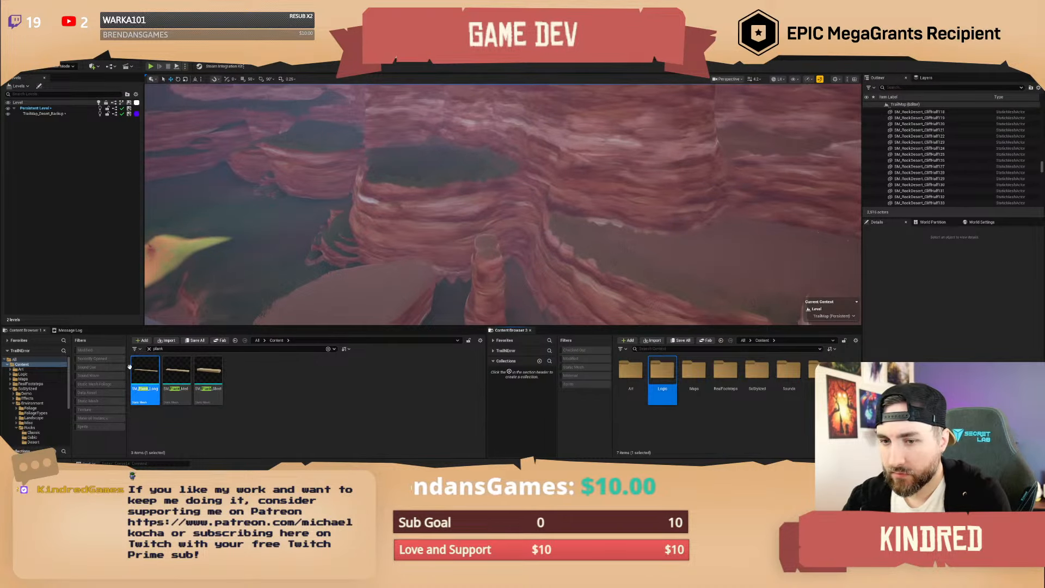
click(490, 245)
key(f)
right_drag(490, 245, 497, 239)
key(r)
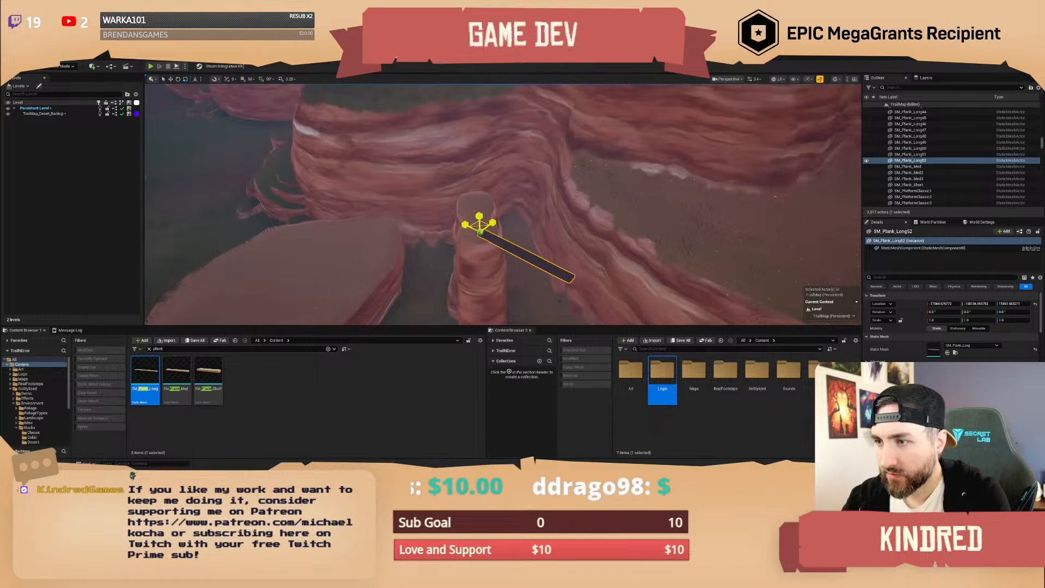
mouse_move(480, 232)
mouse_down()
mouse_move(500, 218)
mouse_move(445, 218)
mouse_move(482, 230)
mouse_up()
right_drag(521, 238, 509, 245)
key(s)
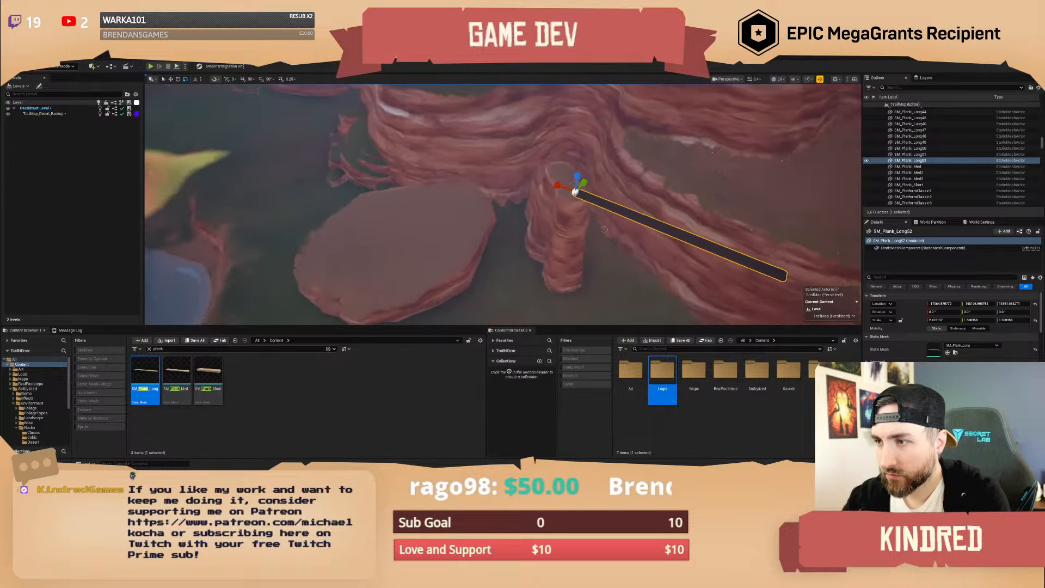
Rotate the plank toward the cliff ledge, lengthen it and shift it to span the gap to the slab platform.
key(e)
drag(578, 213, 609, 207)
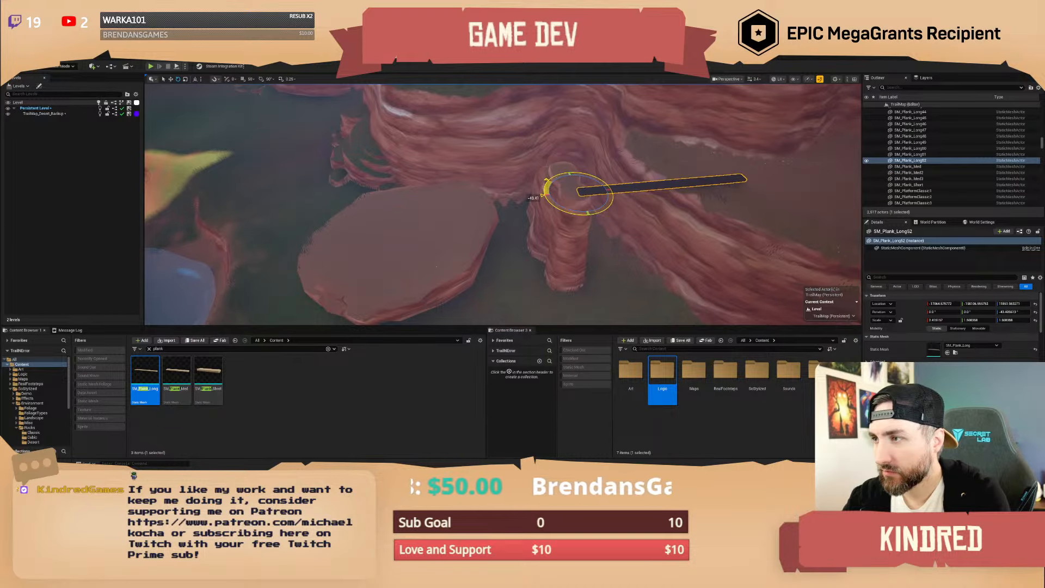
key(d)
right_drag(510, 203, 512, 201)
key(r)
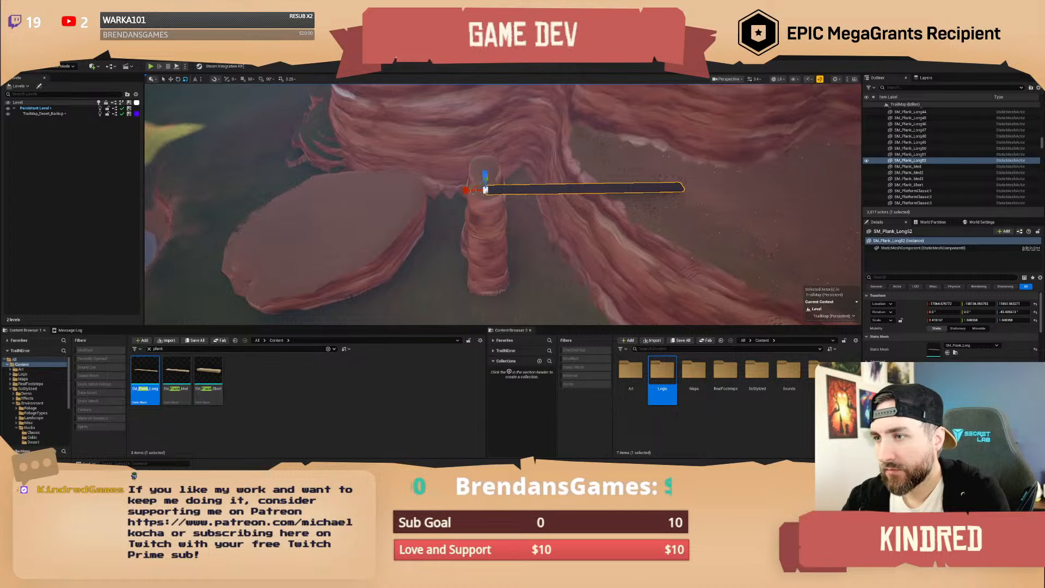
drag(461, 189, 374, 191)
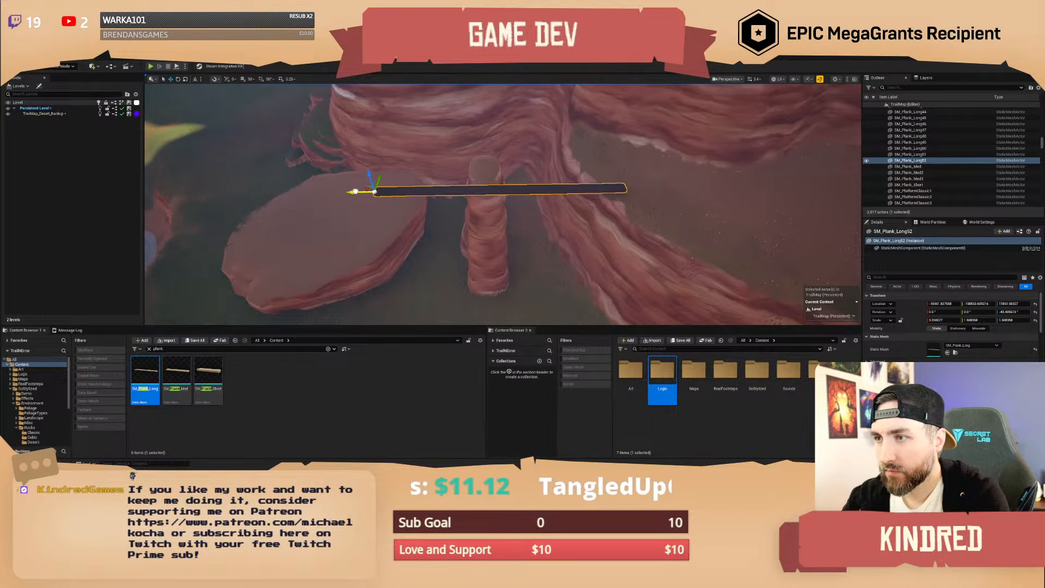
drag(351, 191, 350, 191)
Raise the slab platform beside the hoodoo rock to meet the plank's end and fine-tune its position.
key(a)
right_drag(444, 203, 387, 253)
key(d)
scroll(473, 210, down, 3)
scroll(473, 210, down, 1)
key(s)
key(a)
key(d)
key(r)
click(389, 232)
key(s)
key(w)
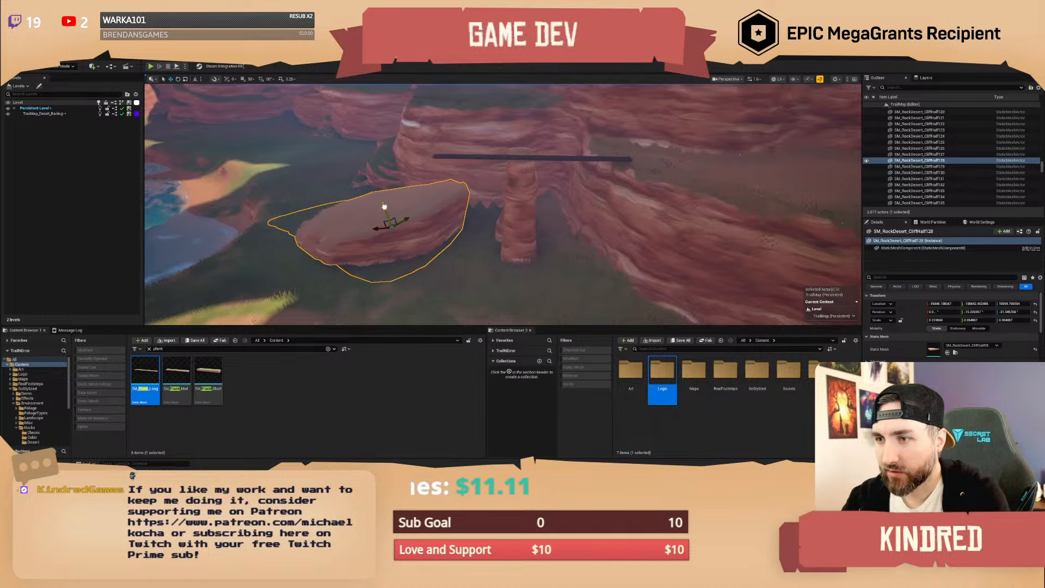
mouse_move(385, 208)
mouse_down()
mouse_move(375, 198)
mouse_move(396, 194)
mouse_up()
key(e)
key(e)
right_drag(396, 194, 451, 250)
key(w)
drag(452, 252, 456, 248)
key(Escape)
Shift the plank farther onto the slab platform and slim the hoodoo rock that supports it.
right_drag(539, 235, 550, 231)
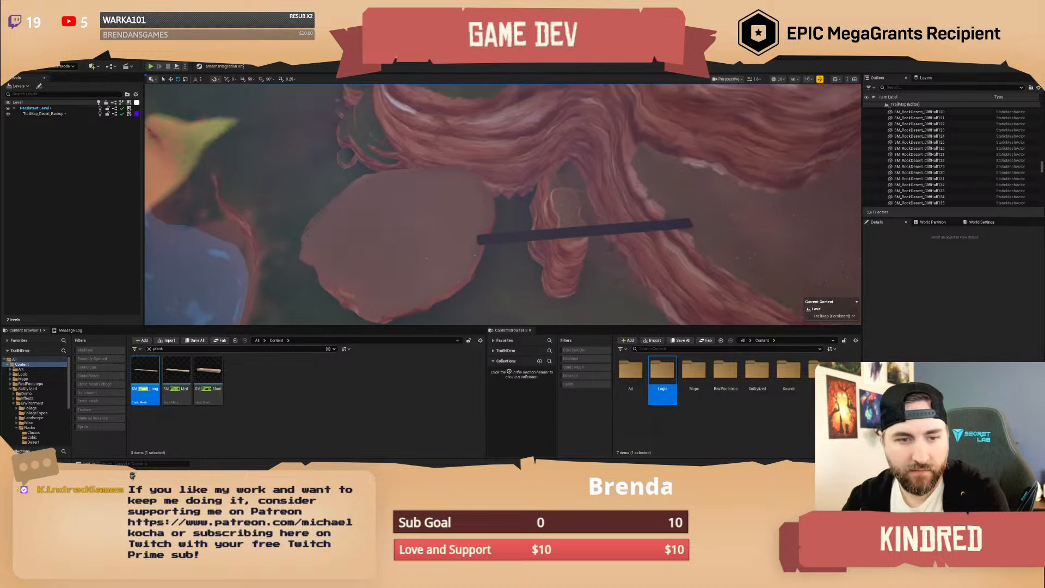
right_drag(542, 236, 546, 240)
click(546, 239)
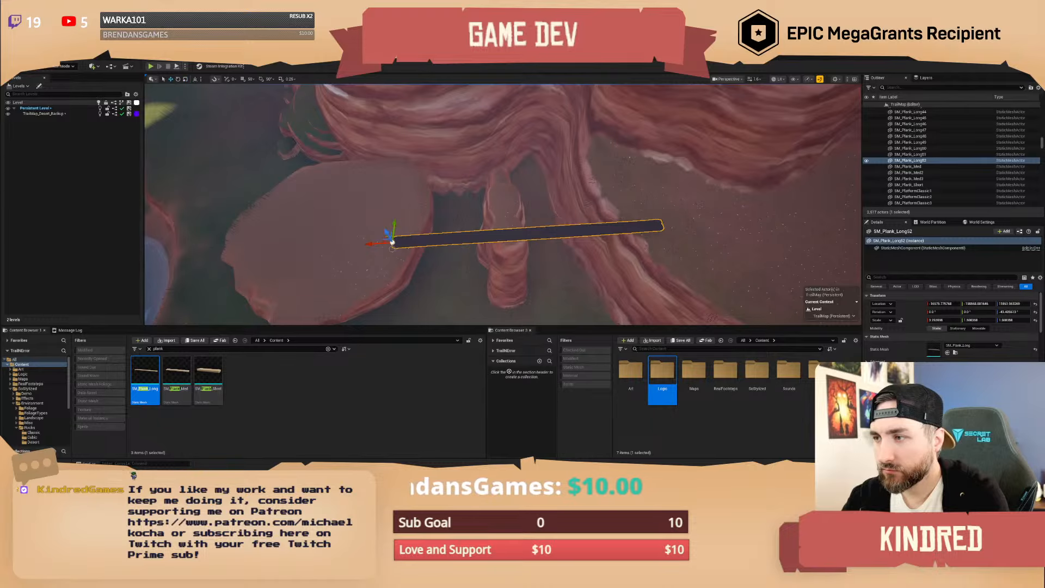
drag(376, 243, 358, 242)
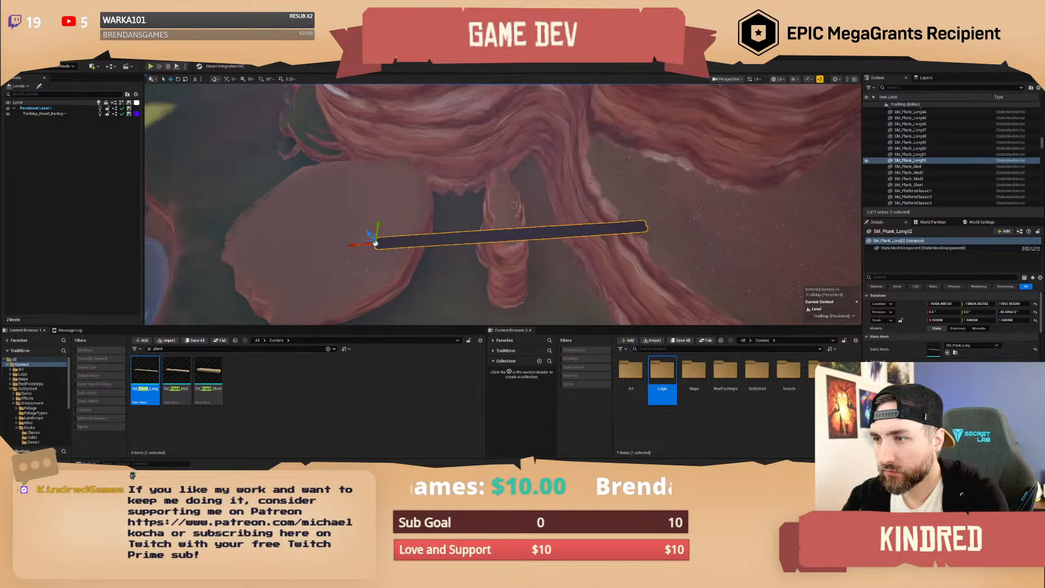
click(498, 223)
drag(498, 263, 482, 255)
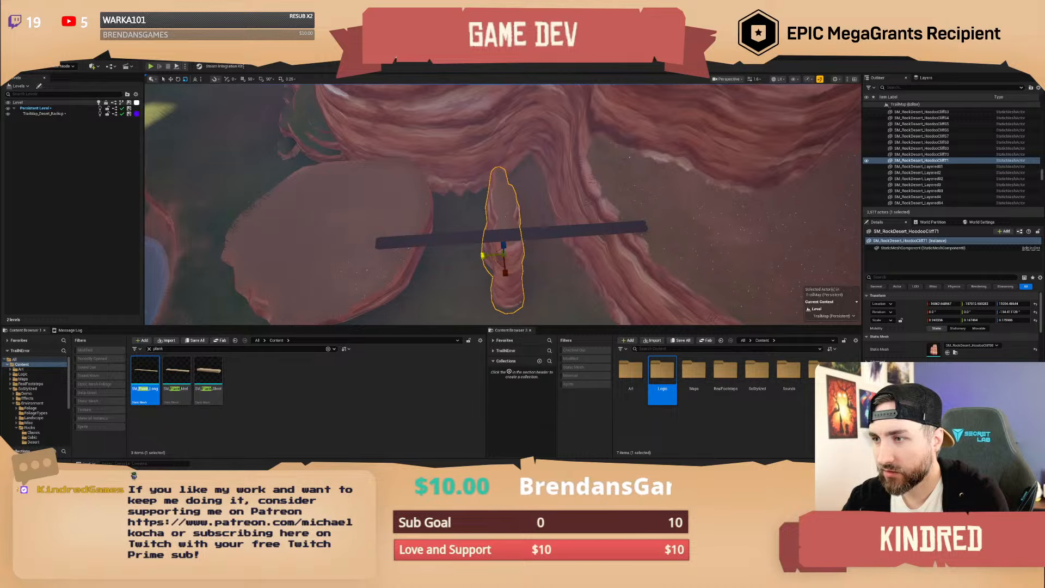
Duplicate the long plank spanning the hoodoo rock and place the copy parallel beside it.
click(516, 235)
right_drag(516, 235, 677, 231)
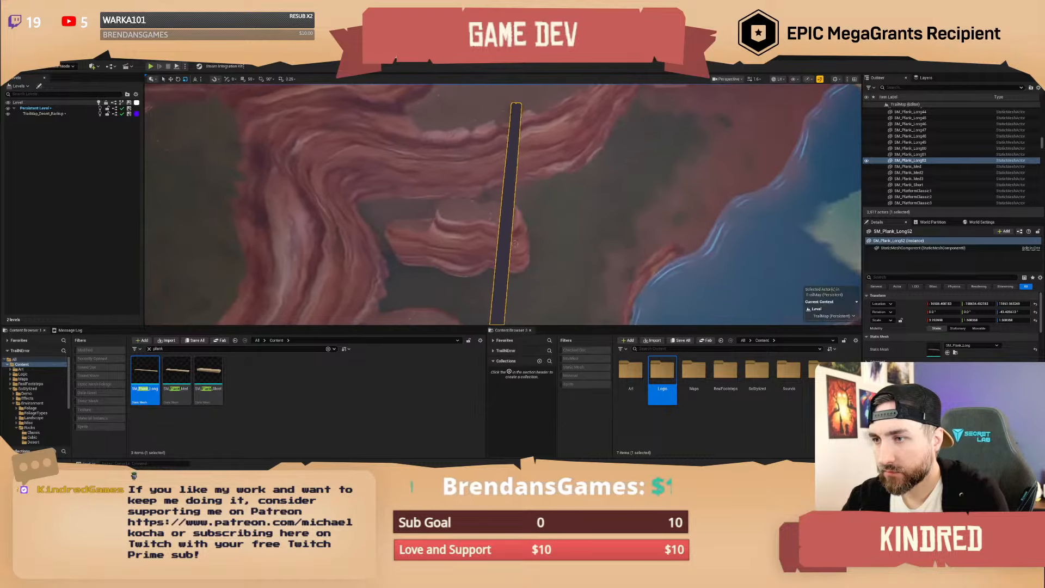
right_drag(515, 235, 540, 256)
key(w)
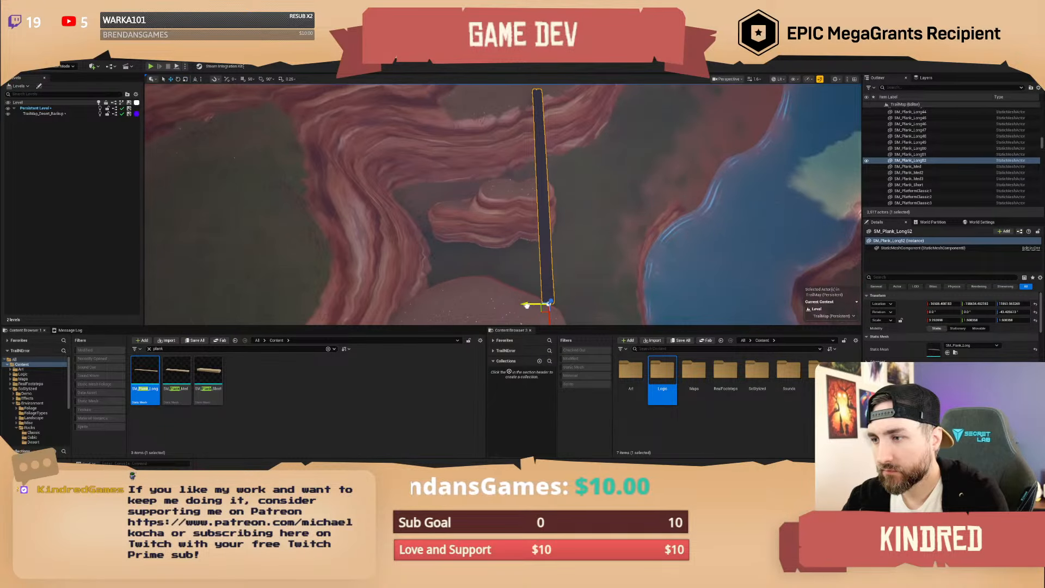
alt+drag(527, 305, 479, 300)
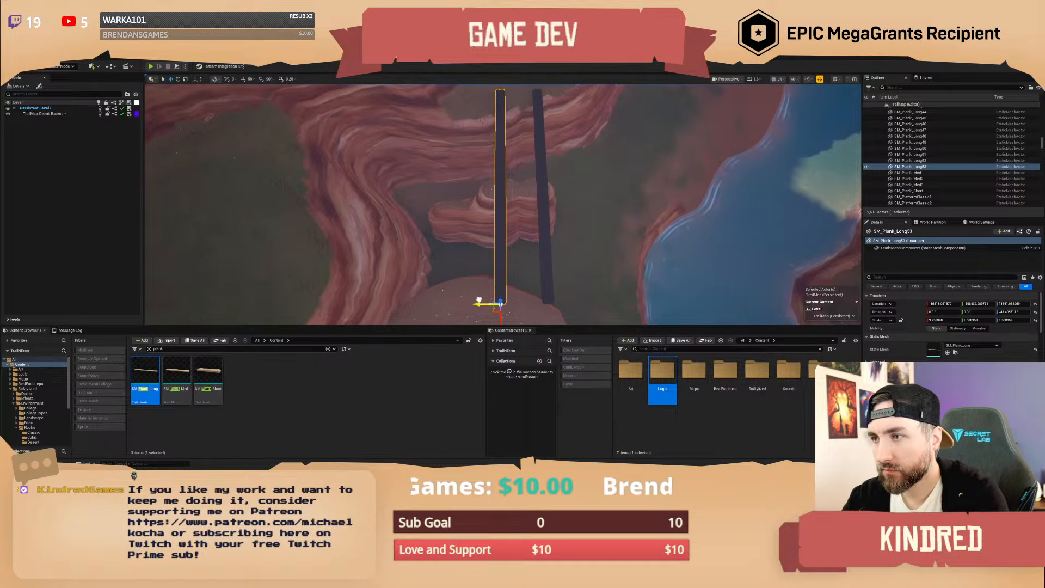
right_drag(523, 255, 506, 278)
Shift the slab platform sideways so it sits beneath the ends of both planks.
click(463, 280)
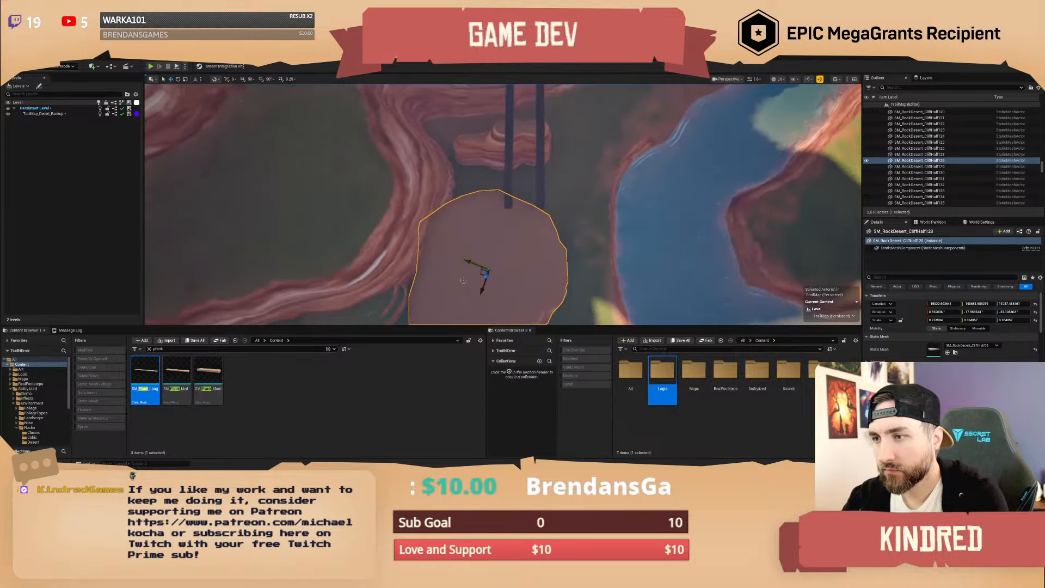
drag(482, 275, 502, 273)
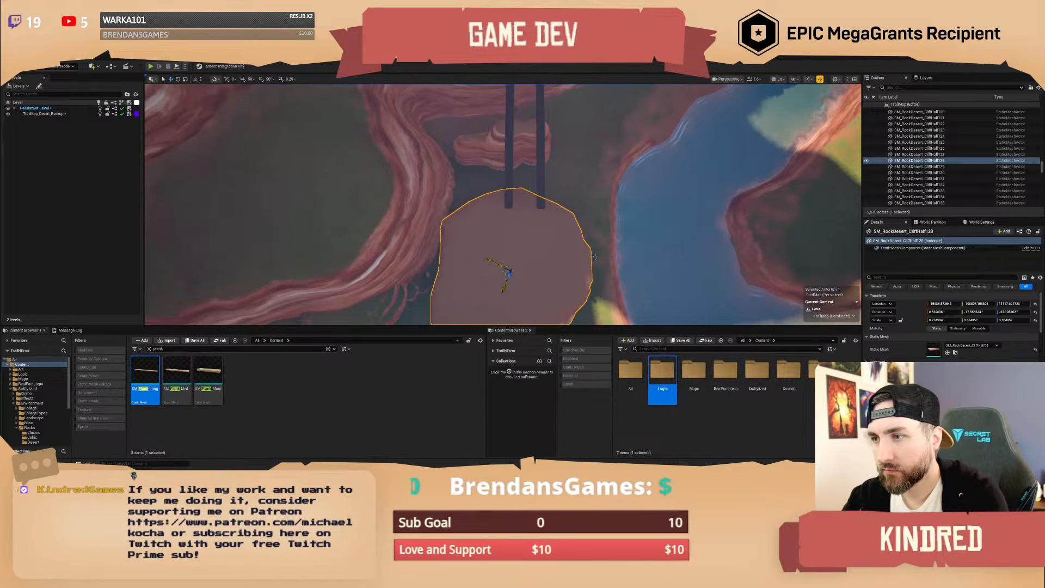
right_drag(502, 273, 486, 240)
Select the original plank and examine how both planks span the gap between the slab platform, hoodoo rock and cliff ledge.
click(444, 226)
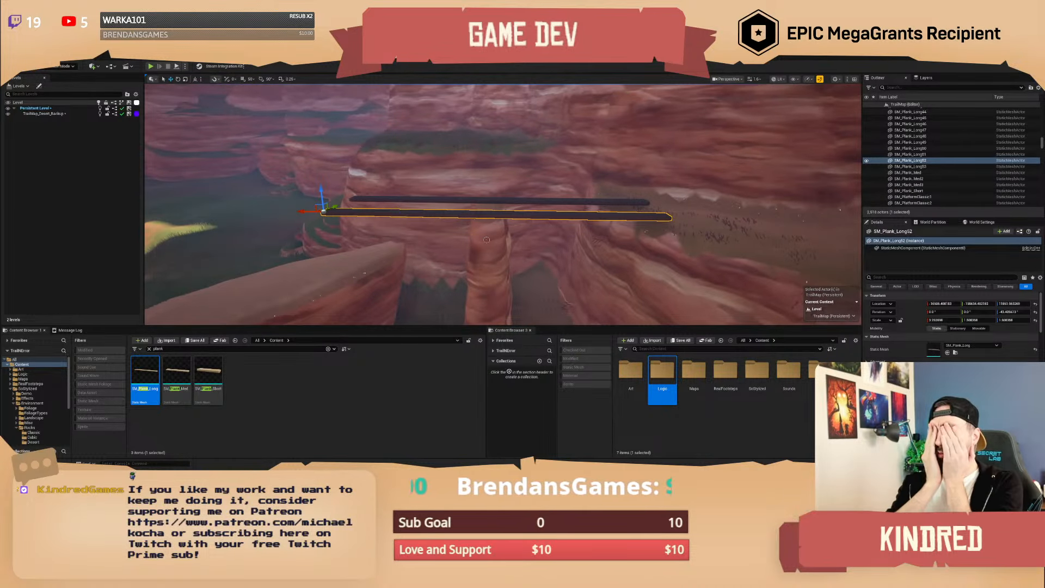
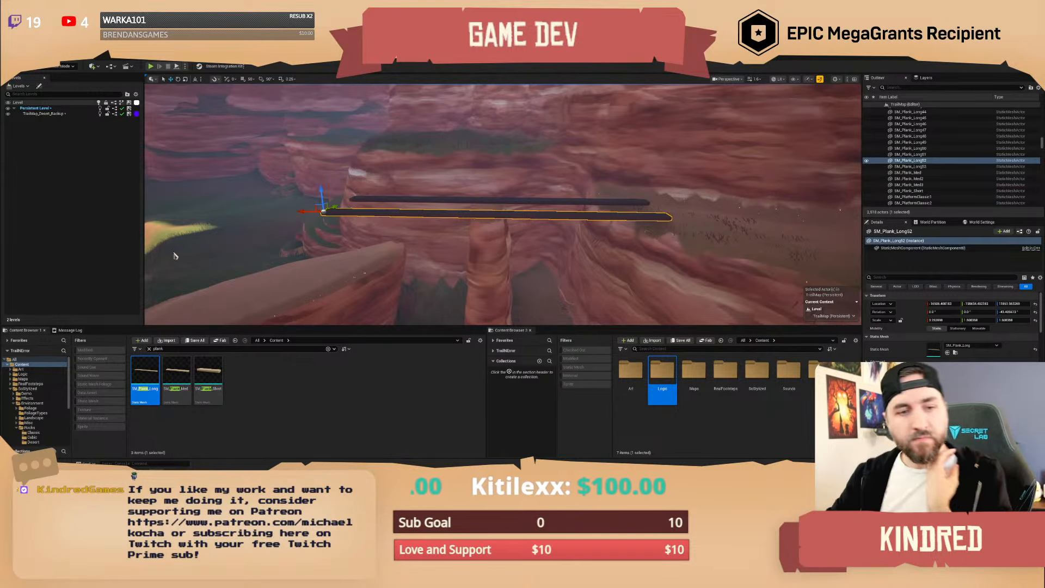
right_drag(558, 197, 574, 201)
scroll(572, 201, up, 3)
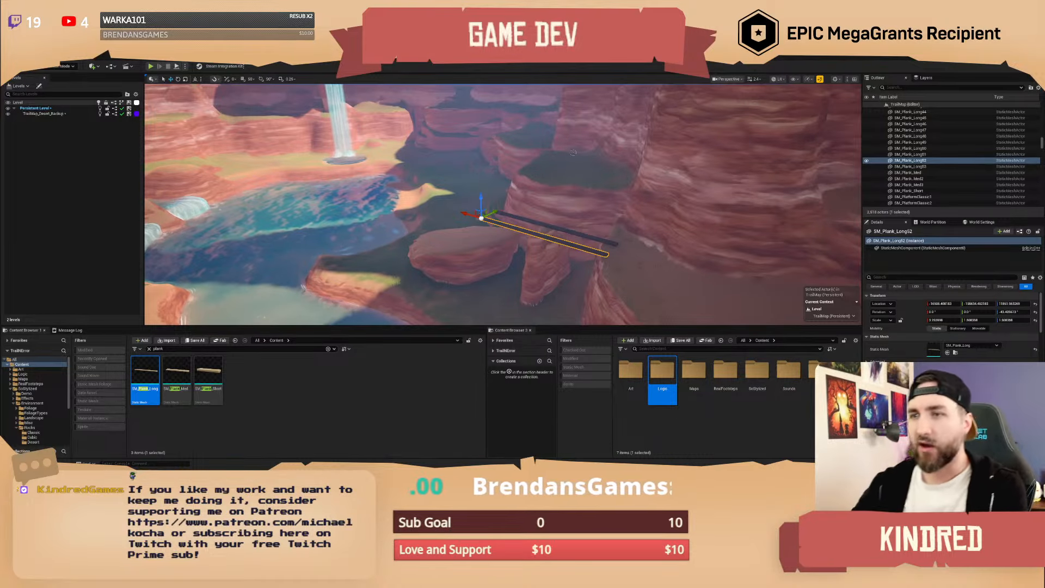
right_drag(573, 153, 787, 217)
scroll(574, 152, up, 1)
scroll(585, 163, down, 2)
key(s)
scroll(683, 205, up, 1)
key(w)
scroll(683, 206, up, 2)
scroll(683, 206, down, 1)
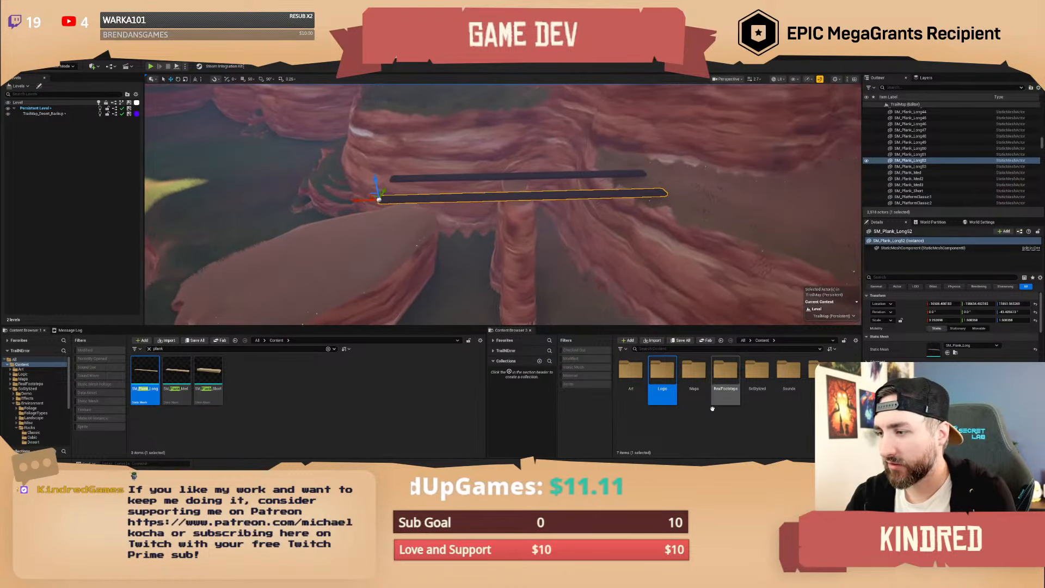
Create a Blueprint class named BP_TeeteringPlanks with parent class Actor in the Content/Logic/Actors folder.
click(701, 415)
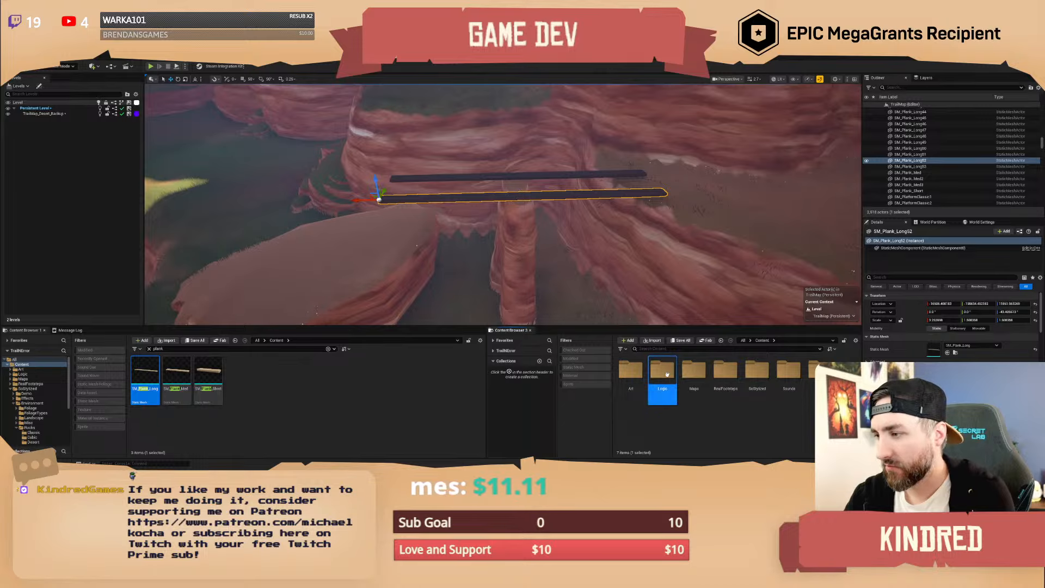
double_click(667, 374)
double_click(632, 374)
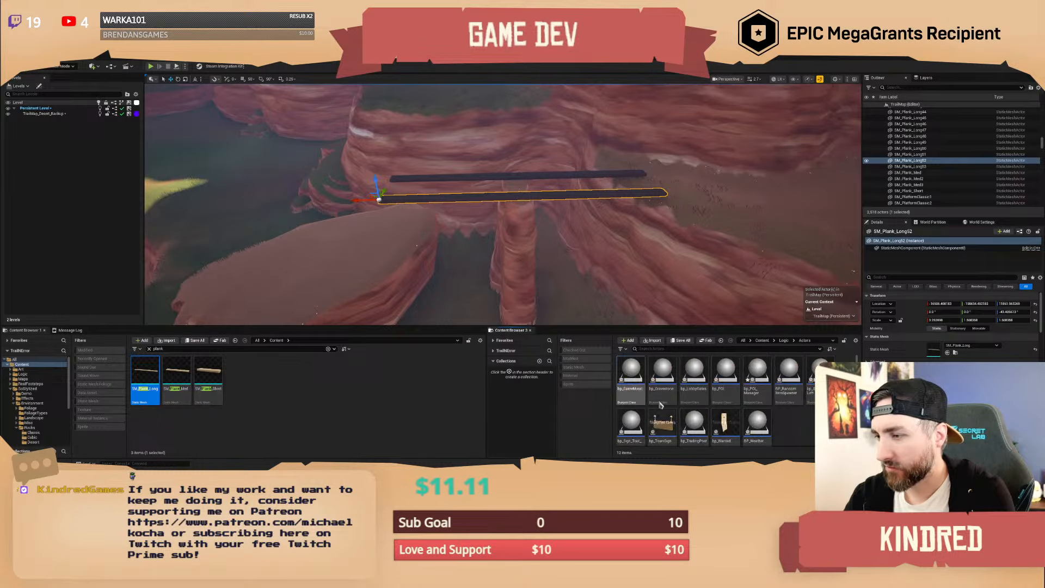
right_click(784, 418)
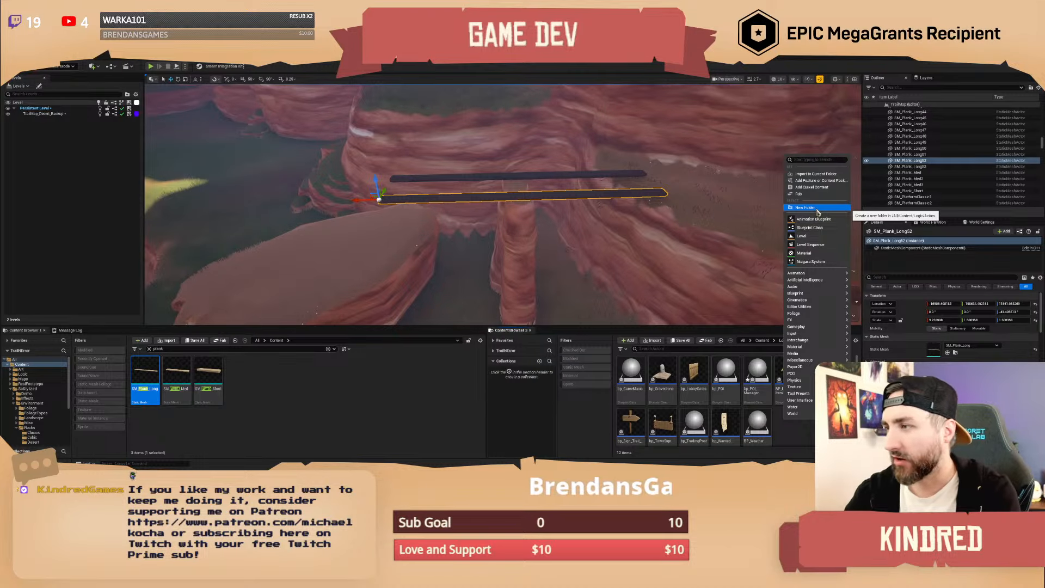
click(810, 228)
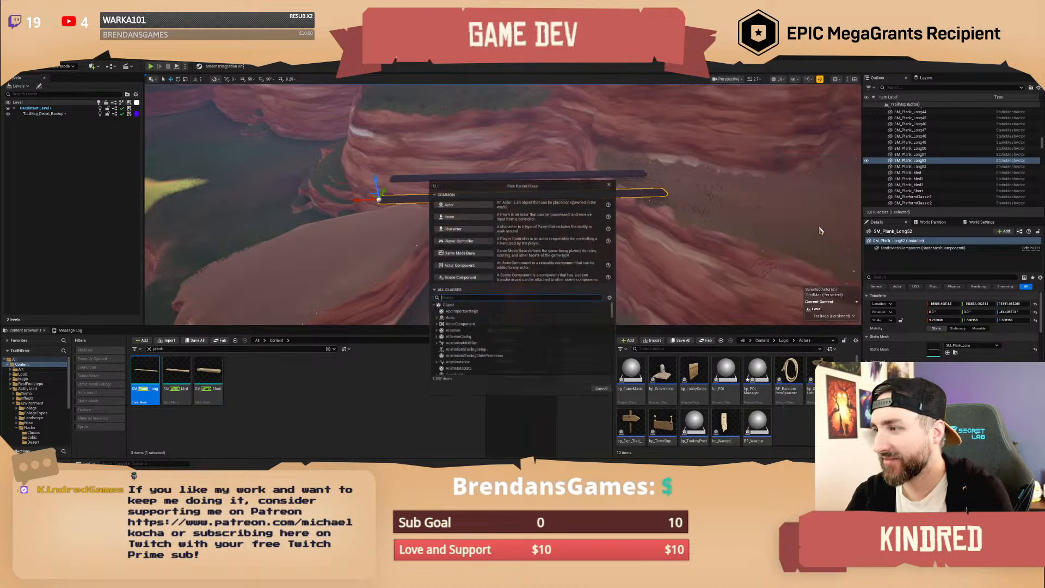
click(482, 205)
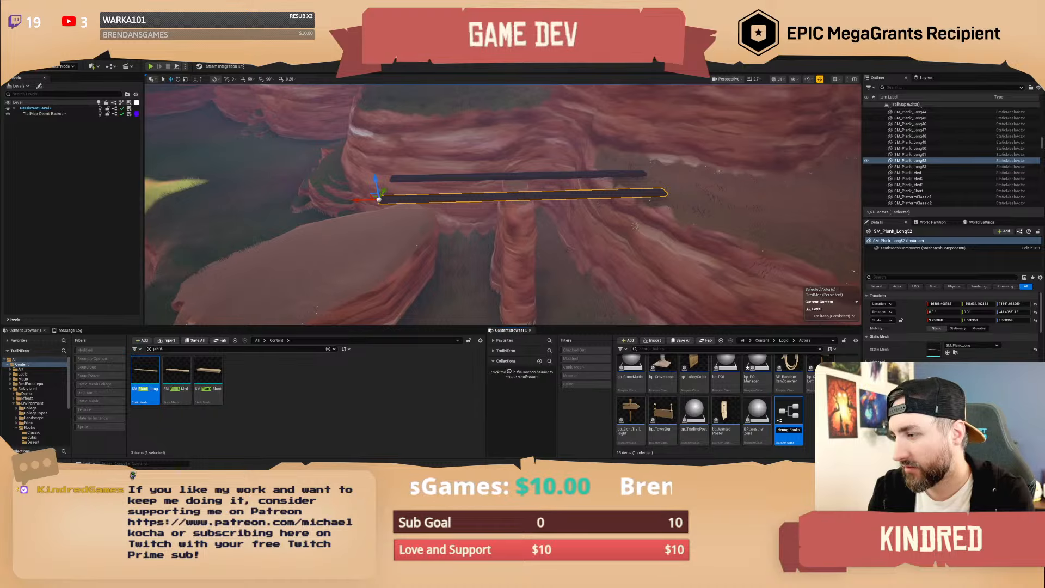
key(Return)
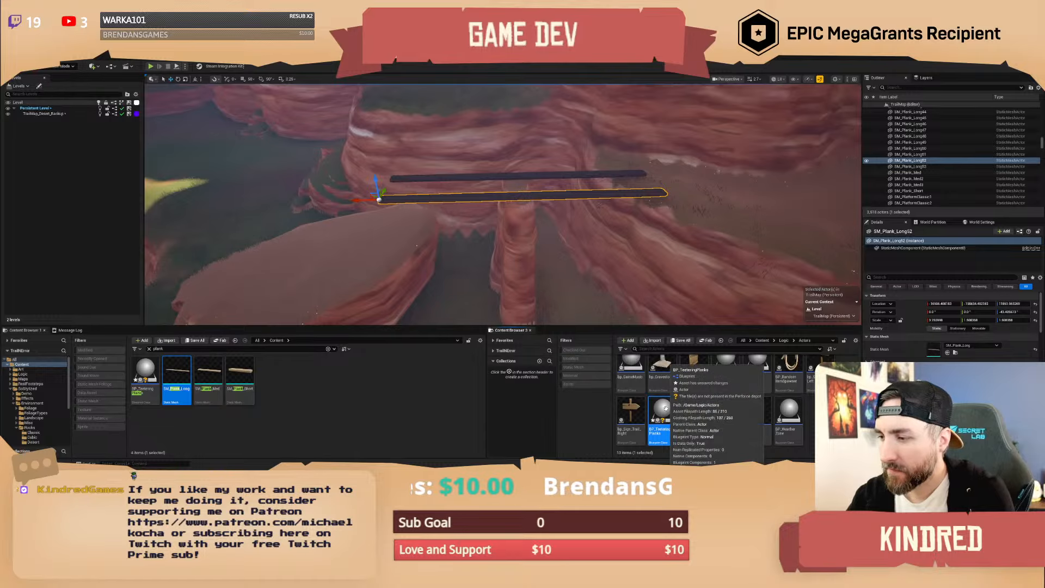
right_drag(588, 234, 648, 229)
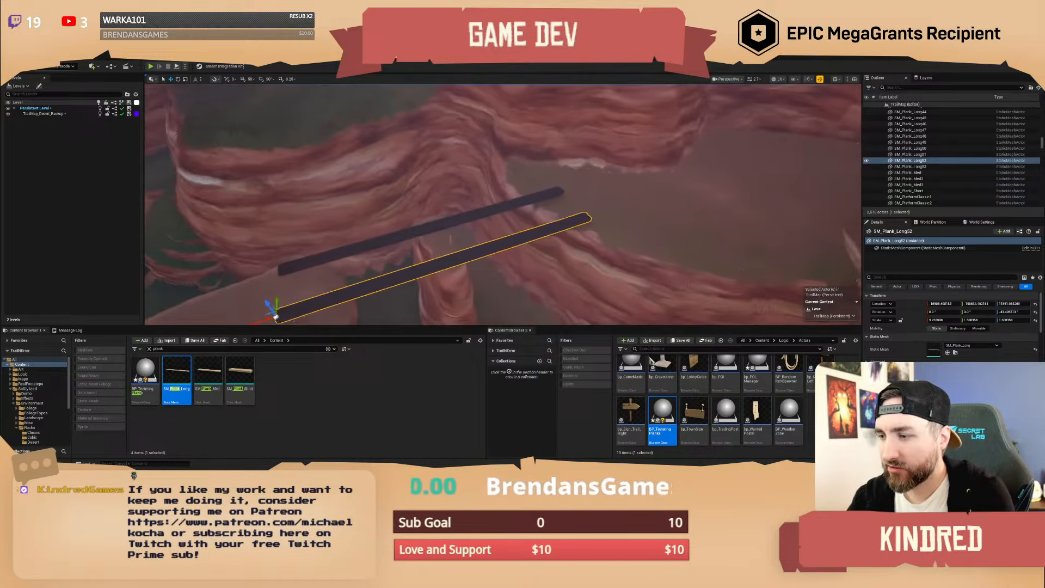
Open the BP_TeeteringPlanks blueprint, add a Static Mesh component named Plank01 and assign the SM_Plank_Long mesh to it.
click(668, 405)
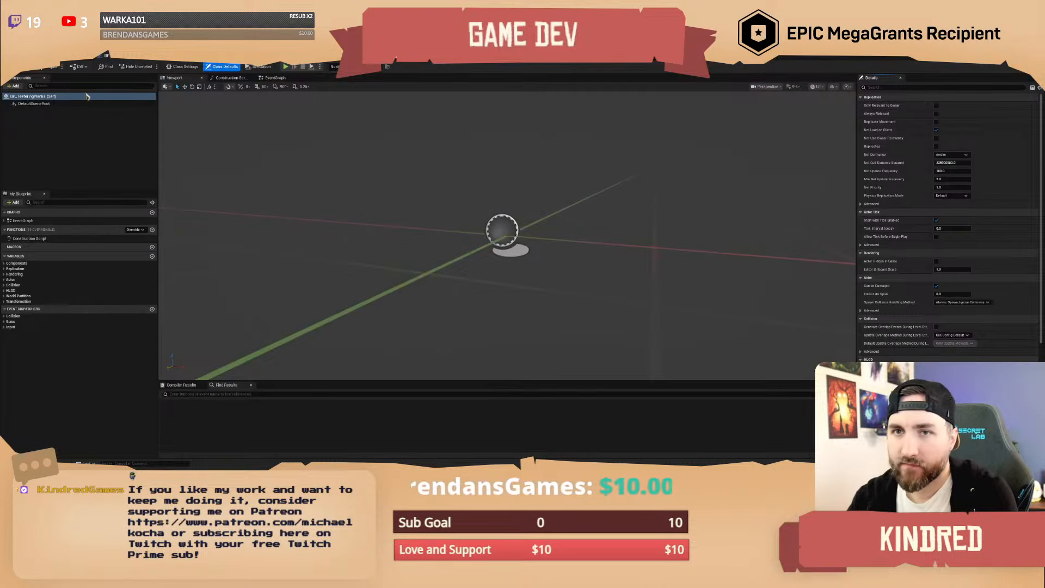
click(16, 86)
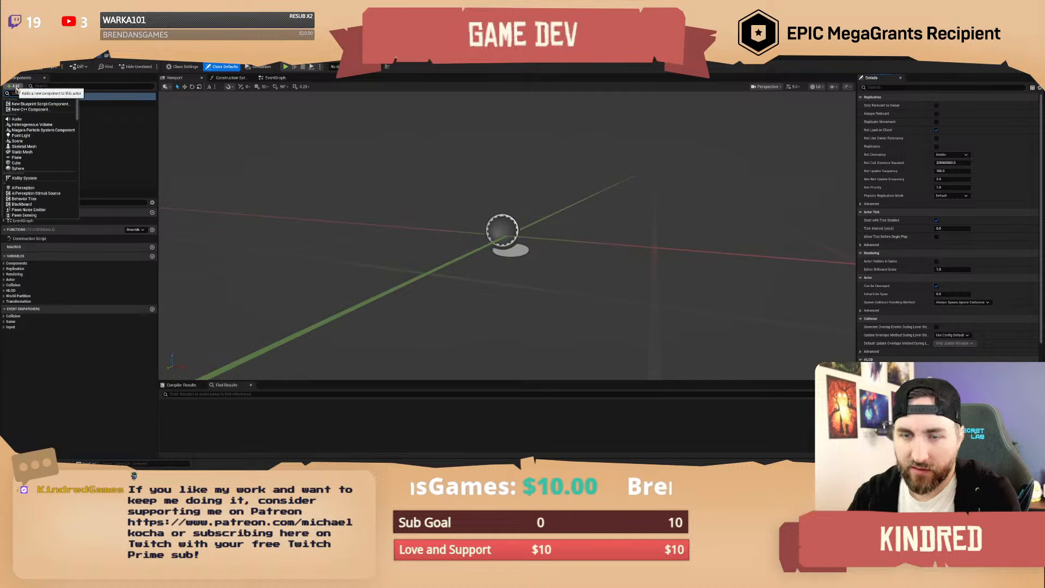
text(static)
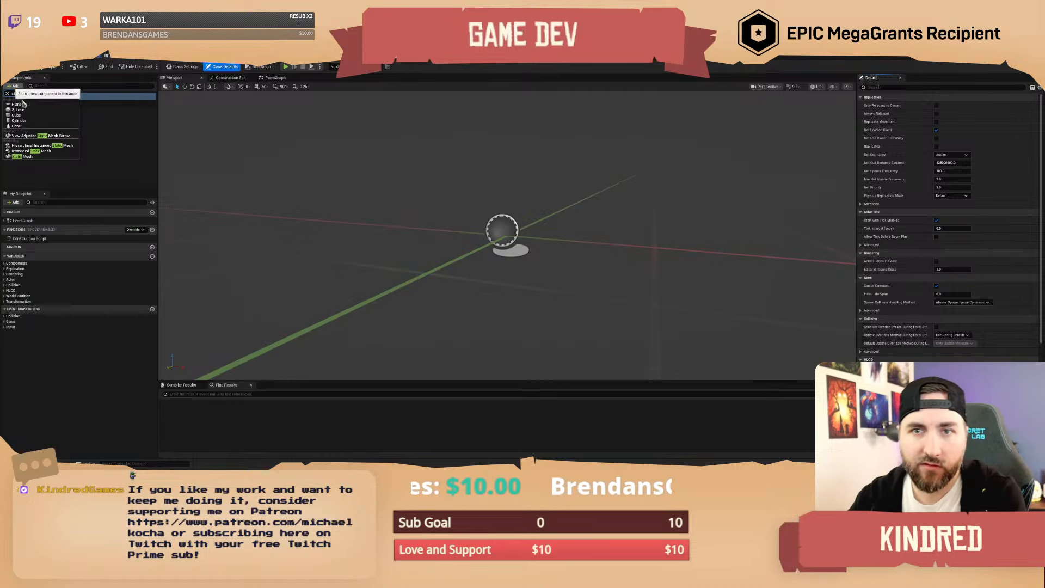
click(40, 158)
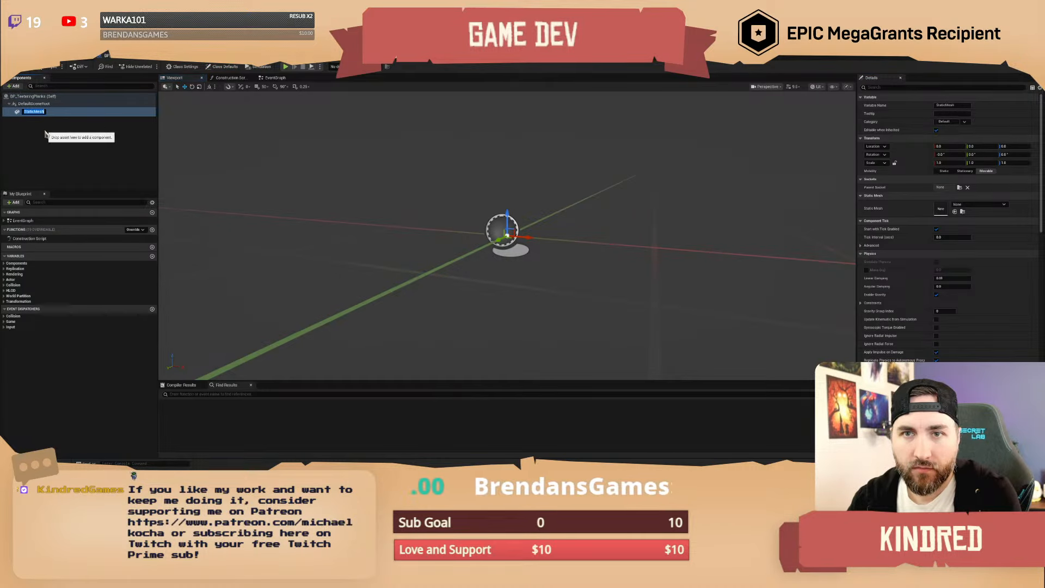
text(Plank)
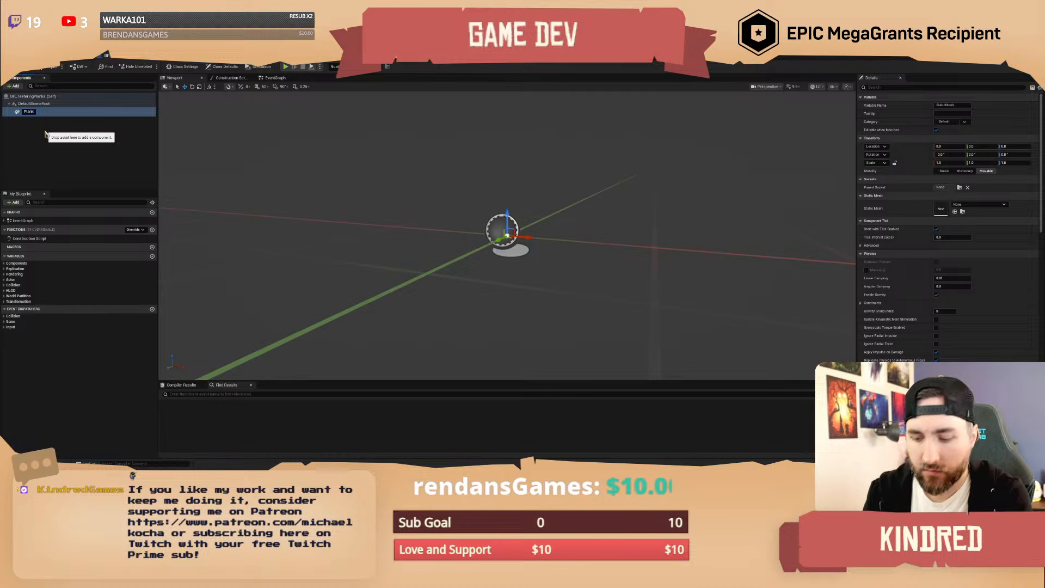
text(01)
key(Return)
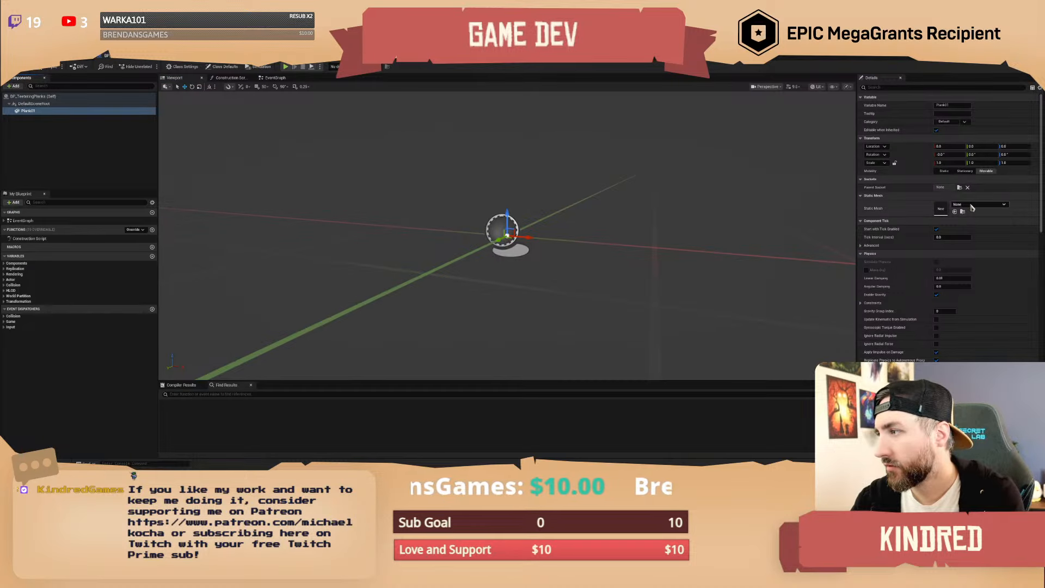
click(972, 206)
text(plank)
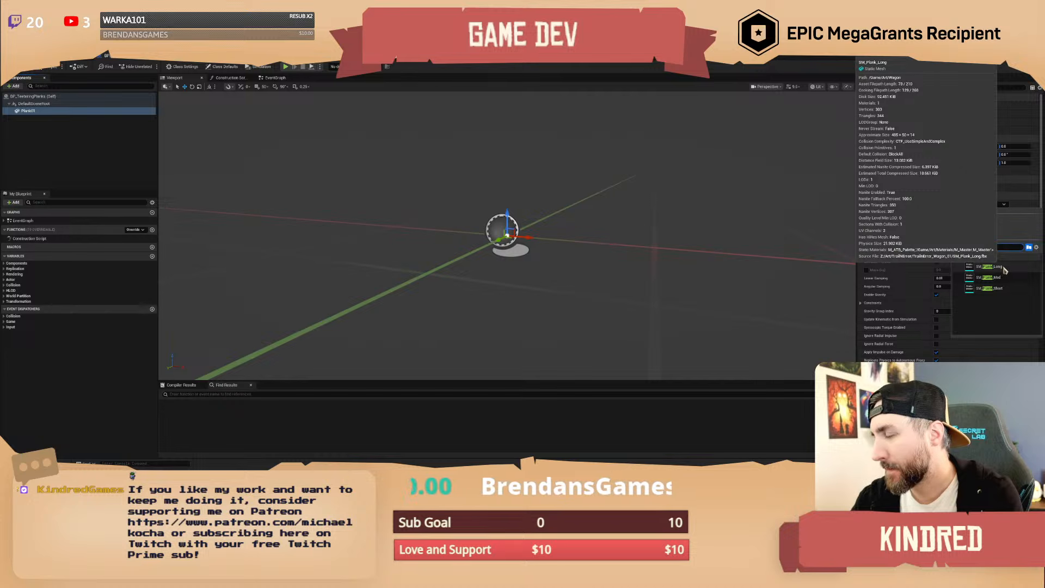
Add a Scene component under the default root and make Plank01 its child.
click(16, 86)
text(scene comp)
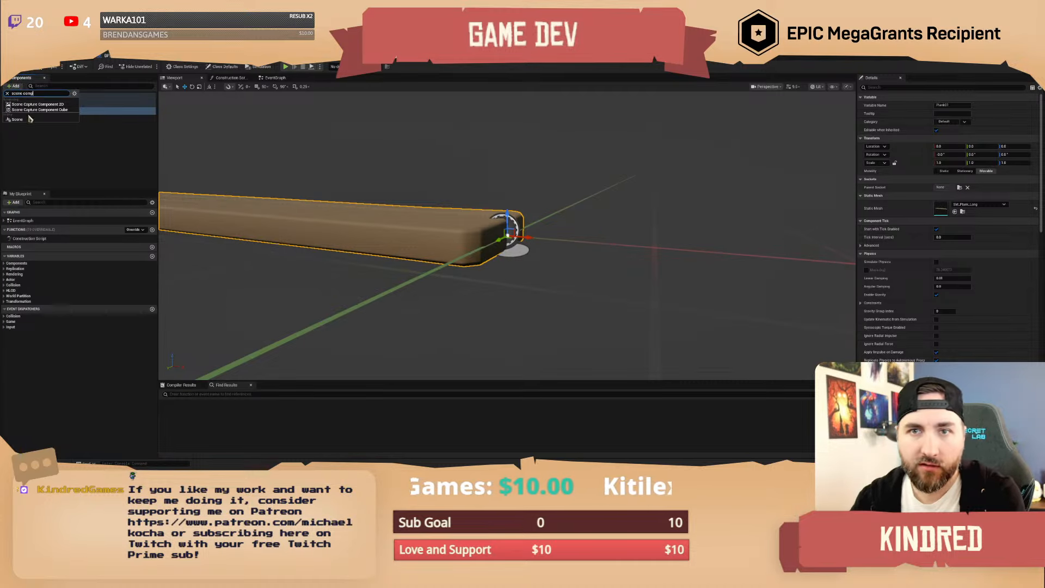
click(28, 121)
click(48, 136)
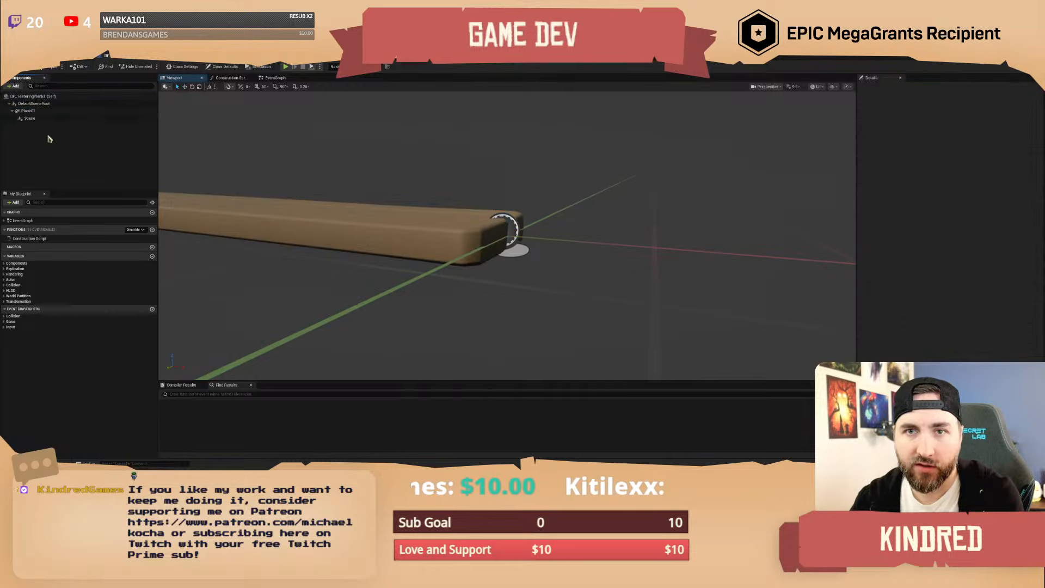
mouse_move(29, 113)
mouse_down()
mouse_move(34, 120)
mouse_move(28, 104)
mouse_up()
click(35, 125)
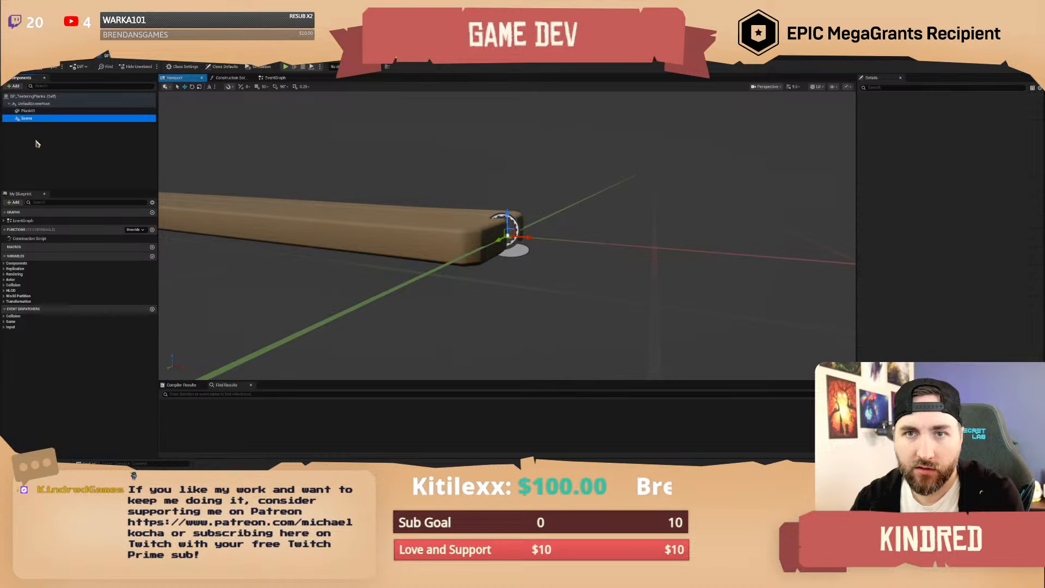
click(28, 112)
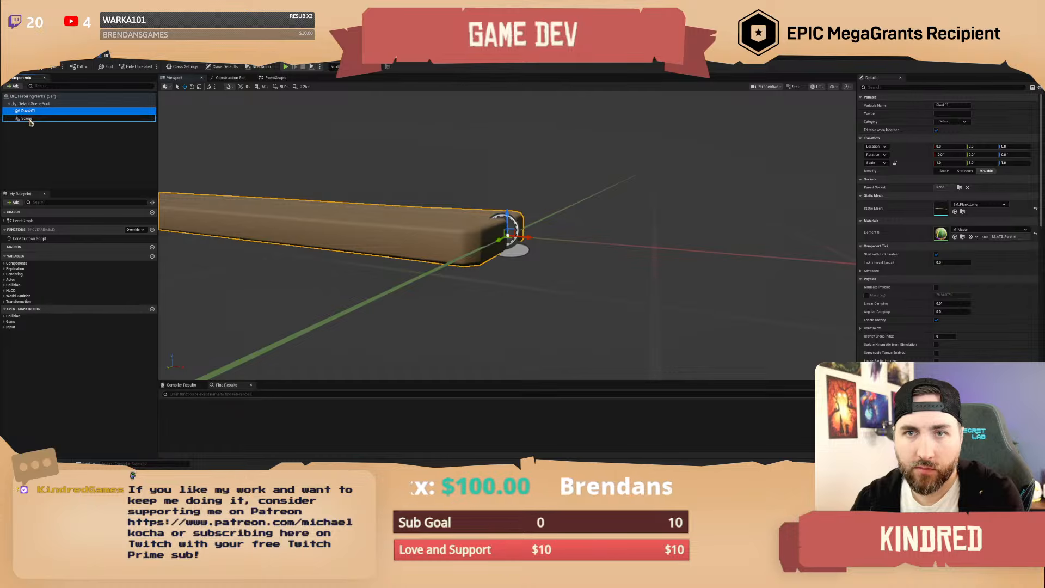
drag(30, 122, 29, 119)
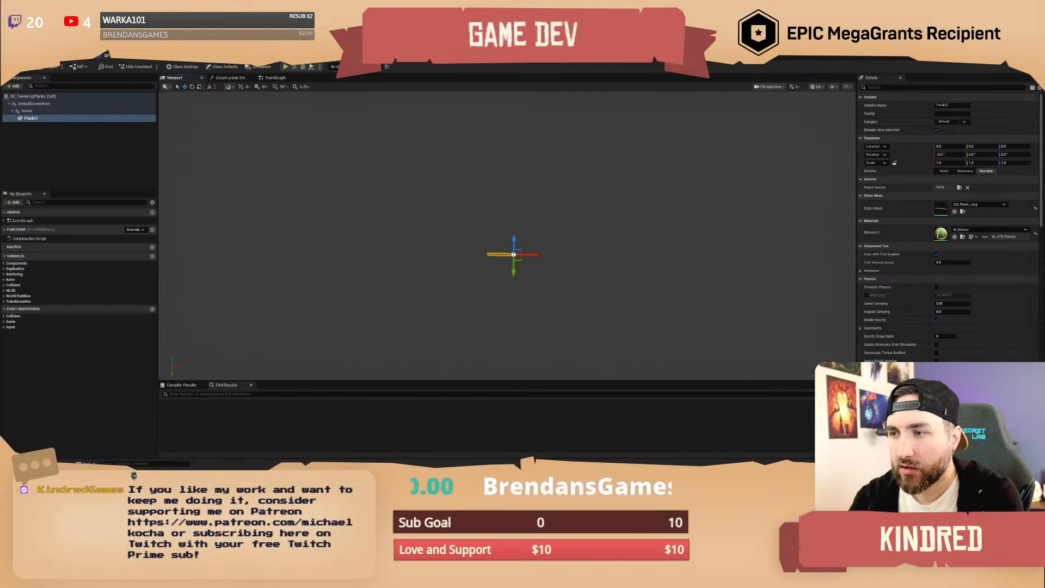
Match Plank01's scale to the plank placed in the level by copying that plank's scale values.
key(w)
right_drag(683, 245, 636, 252)
scroll(683, 244, down, 5)
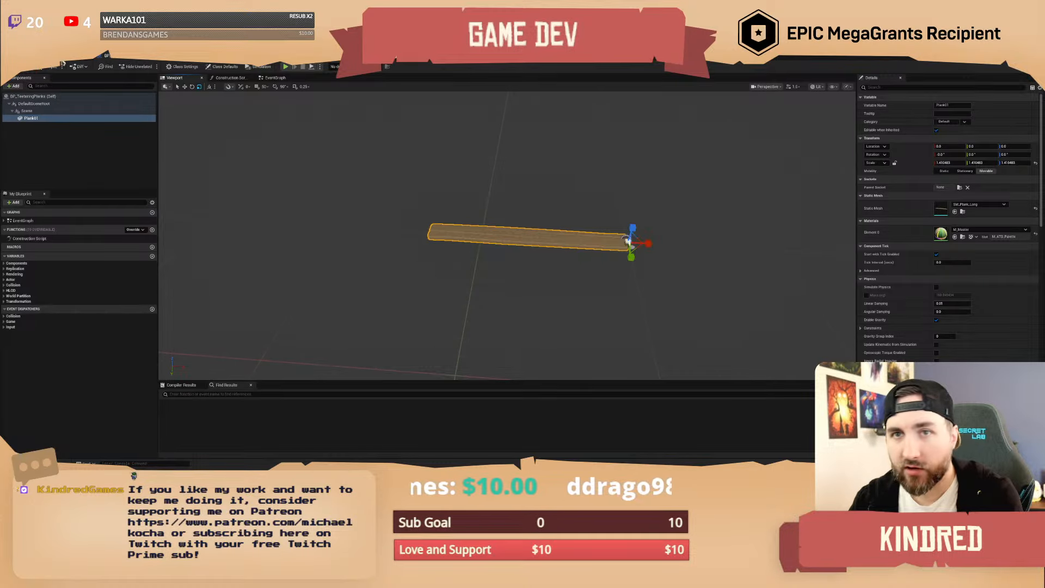
click(54, 55)
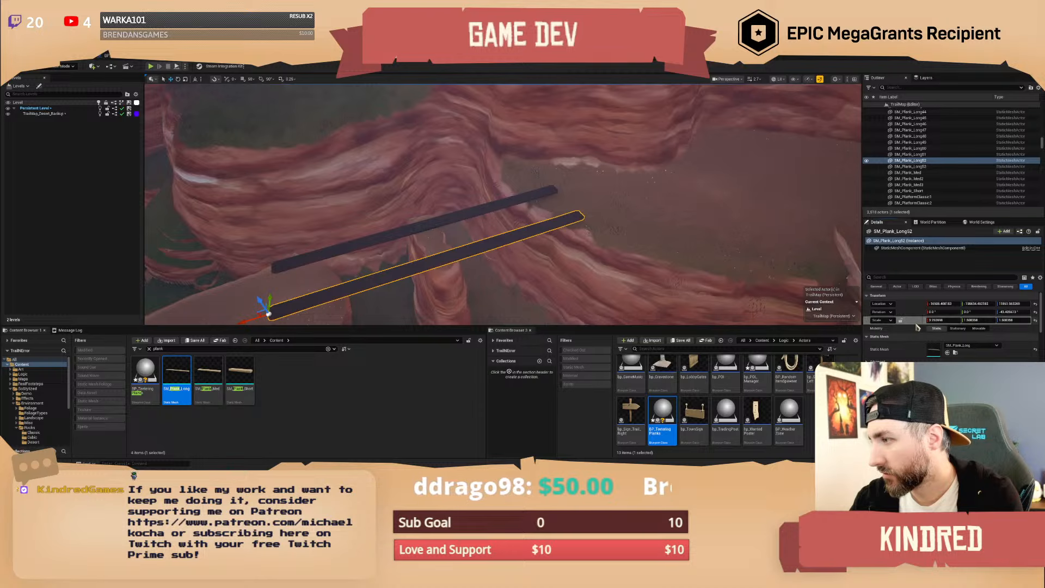
click(109, 56)
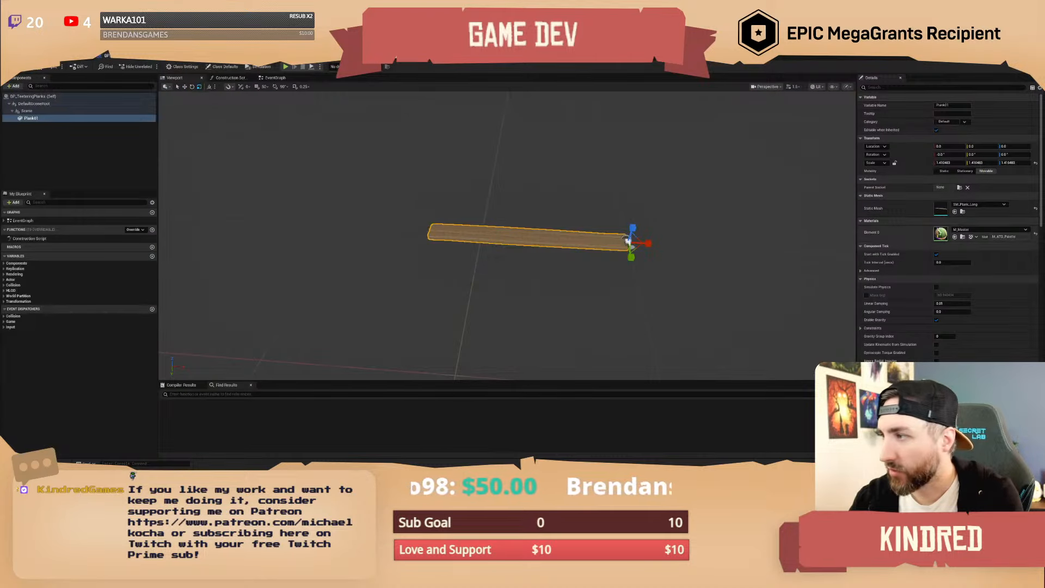
shift+click(909, 163)
key(s)
mouse_move(707, 229)
right_down()
mouse_move(732, 211)
mouse_move(721, 240)
right_up()
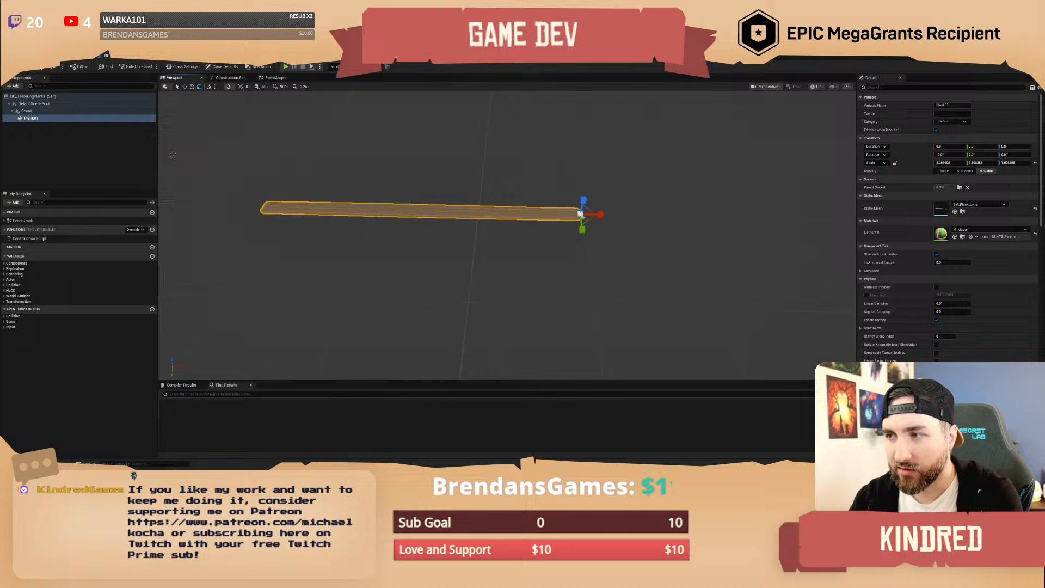
Move Plank01 about 770 units along X so its middle sits on the Scene component's pivot.
click(31, 112)
click(31, 118)
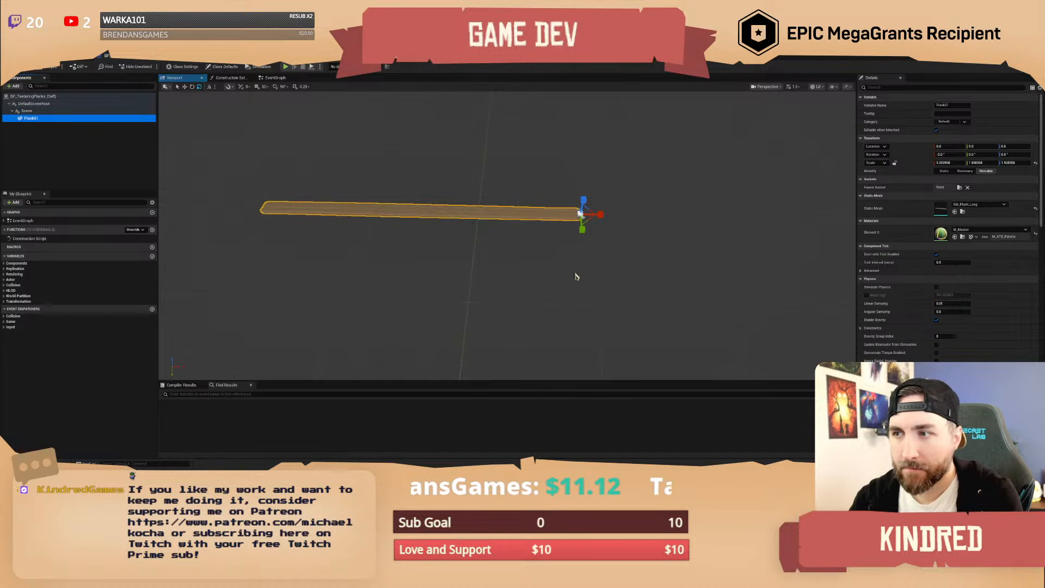
right_drag(609, 237, 547, 258)
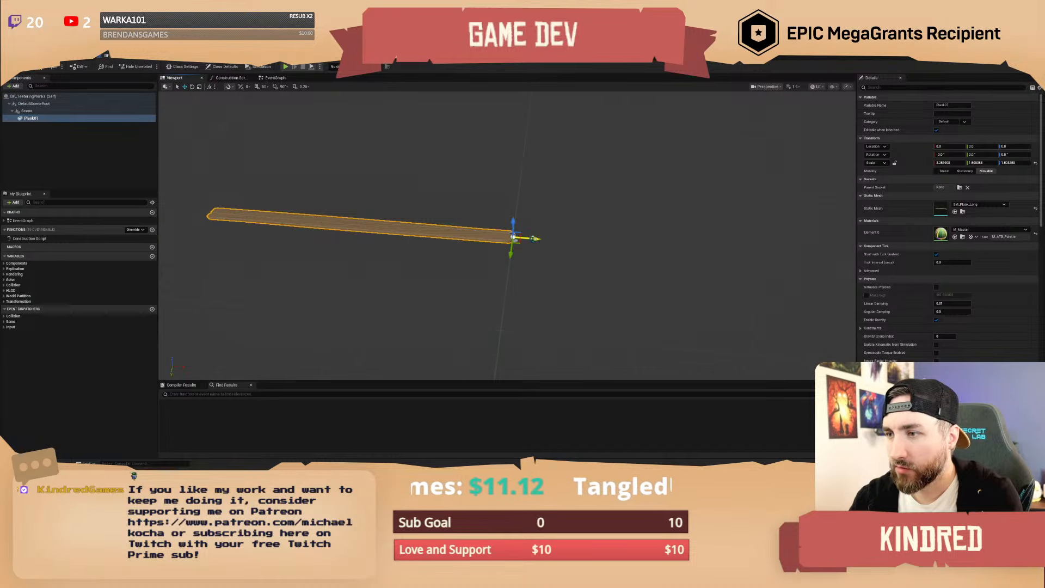
drag(580, 247, 685, 270)
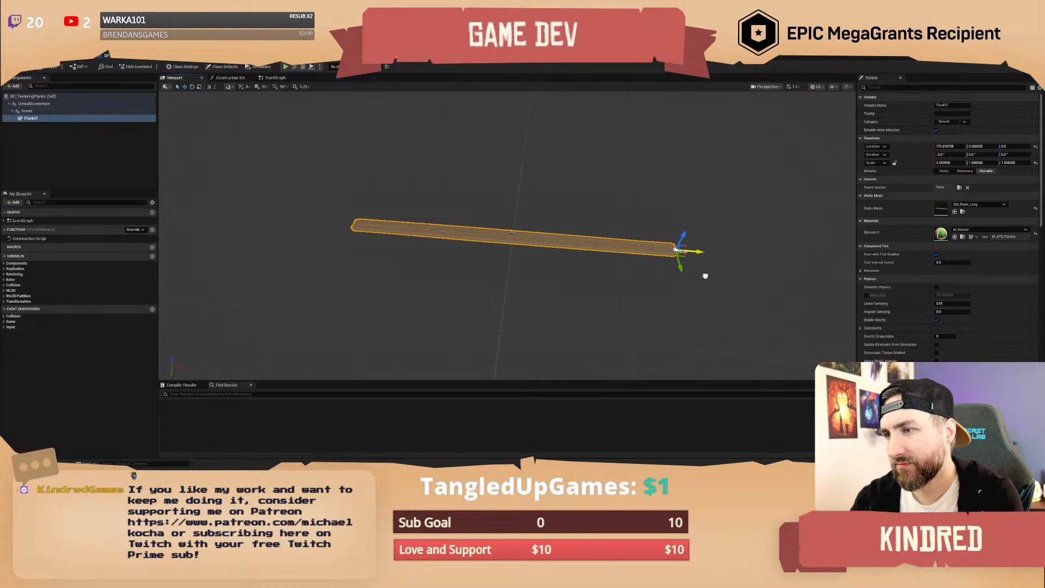
Move Plank01 along Y to one side of the Scene pivot and widen it slightly.
mouse_move(685, 250)
right_down()
mouse_move(670, 248)
mouse_move(685, 251)
right_up()
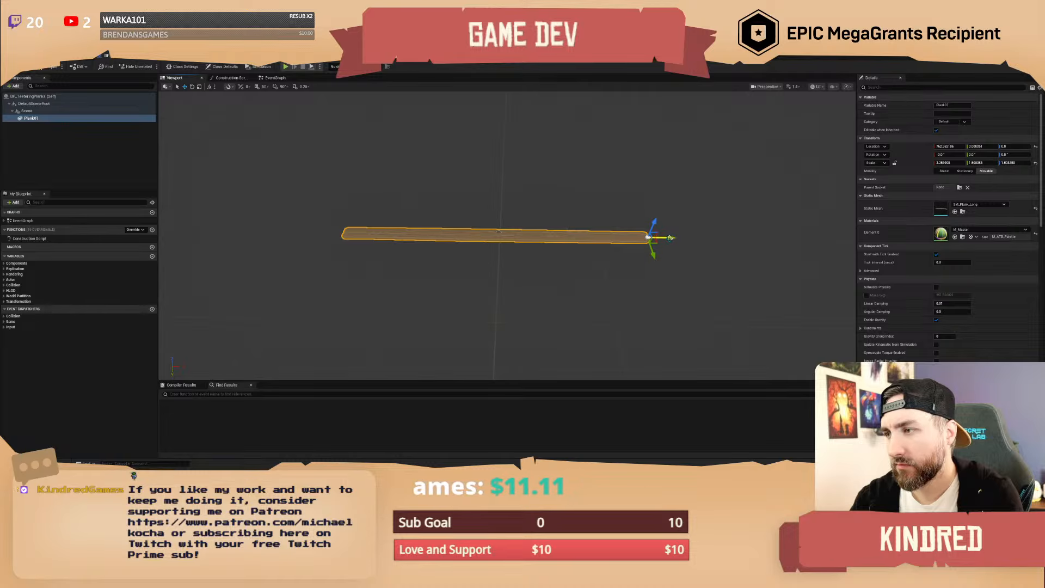
key(a)
right_drag(552, 252, 610, 254)
scroll(553, 252, up, 3)
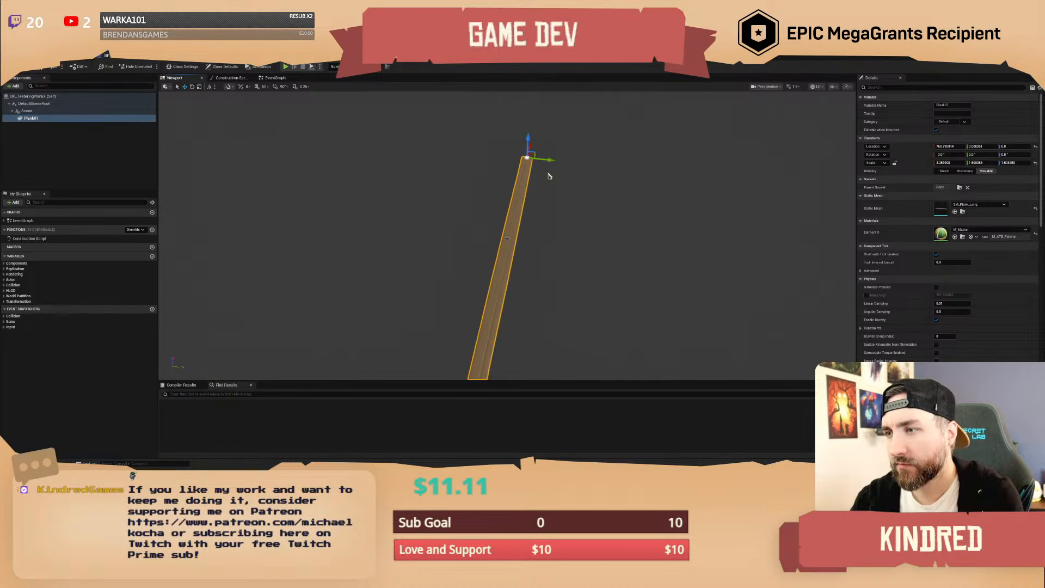
drag(548, 159, 520, 159)
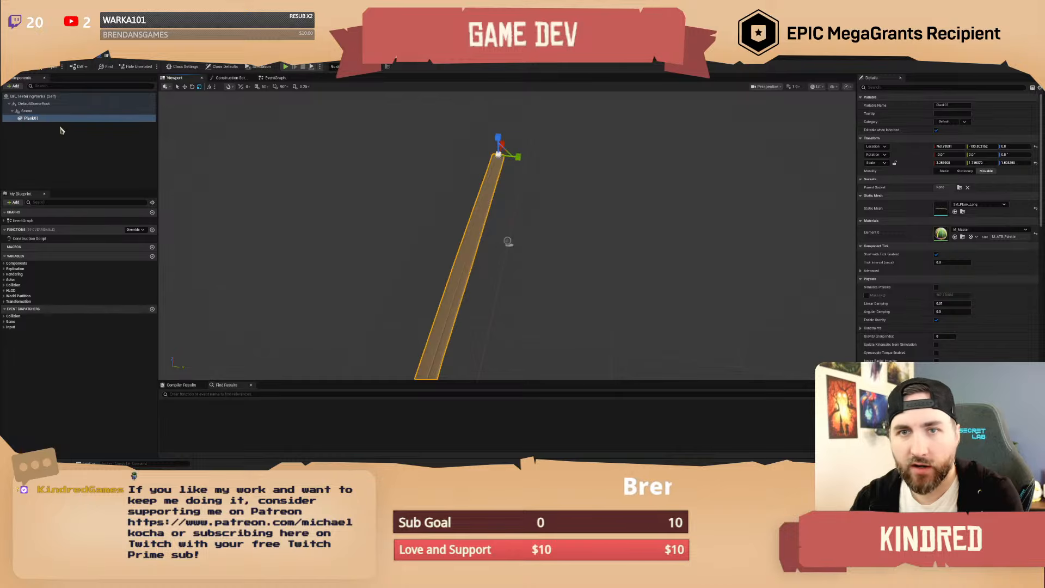
Duplicate Plank01 and move the copy along Y to the opposite side of the pivot, leaving a gap between the planks.
right_click(33, 119)
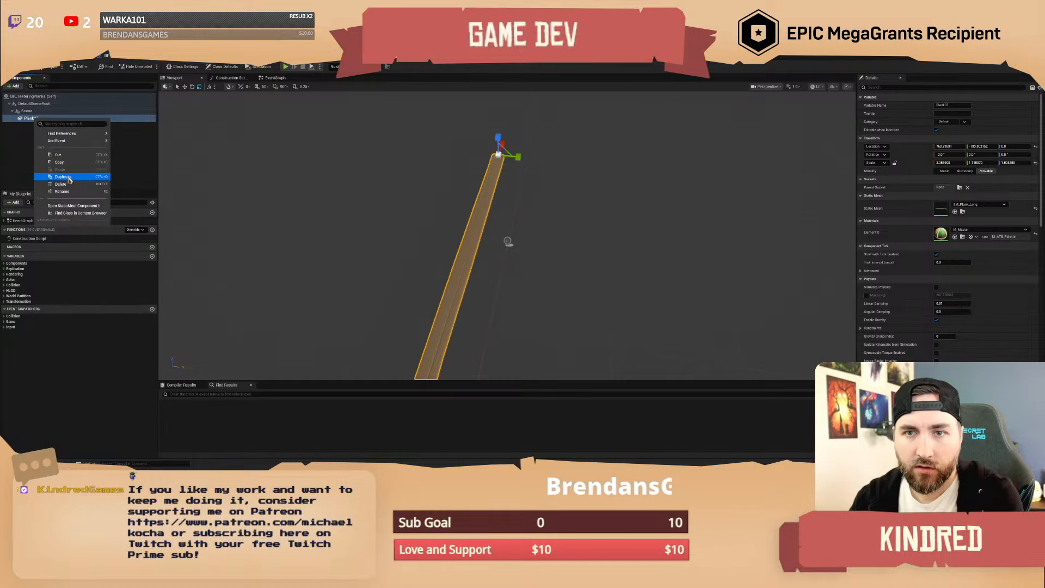
click(51, 161)
click(51, 159)
click(33, 126)
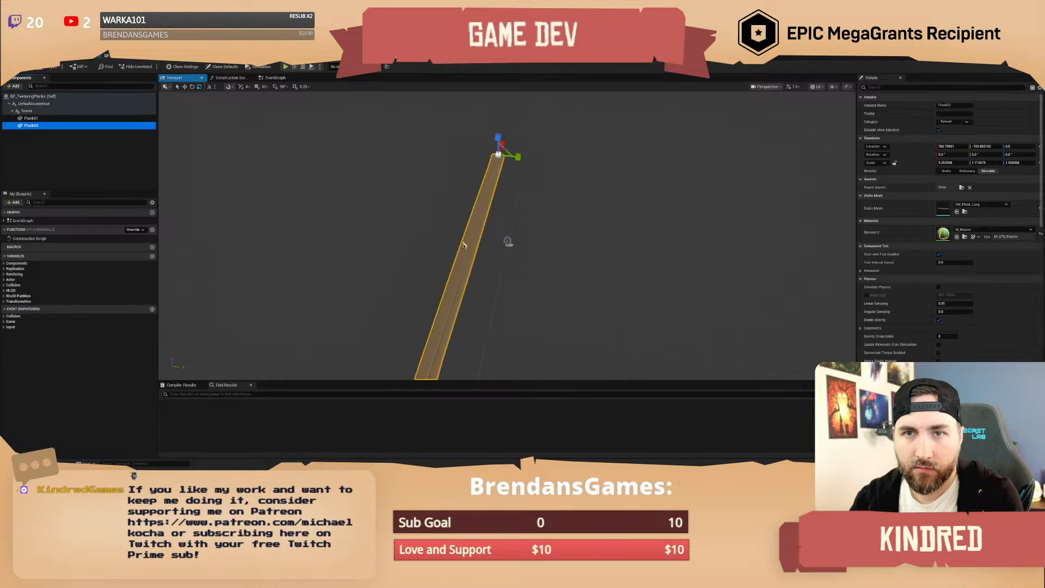
click(532, 172)
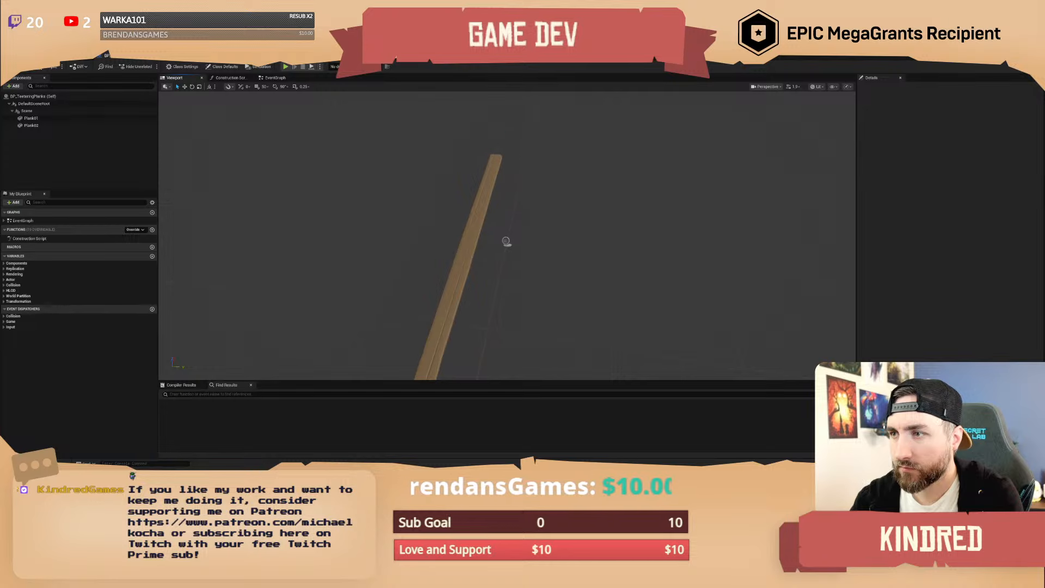
click(483, 197)
right_drag(436, 190, 449, 190)
drag(505, 165, 531, 169)
click(482, 186)
click(530, 196)
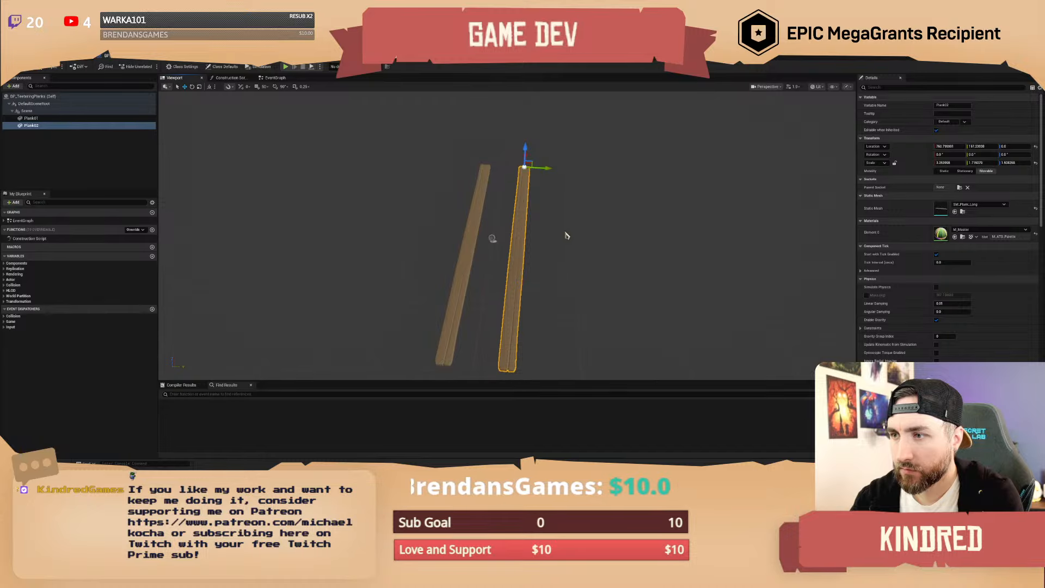
Return to the level and delete the two loose SM_Plank_Long planks bridging the canyon gap.
click(61, 56)
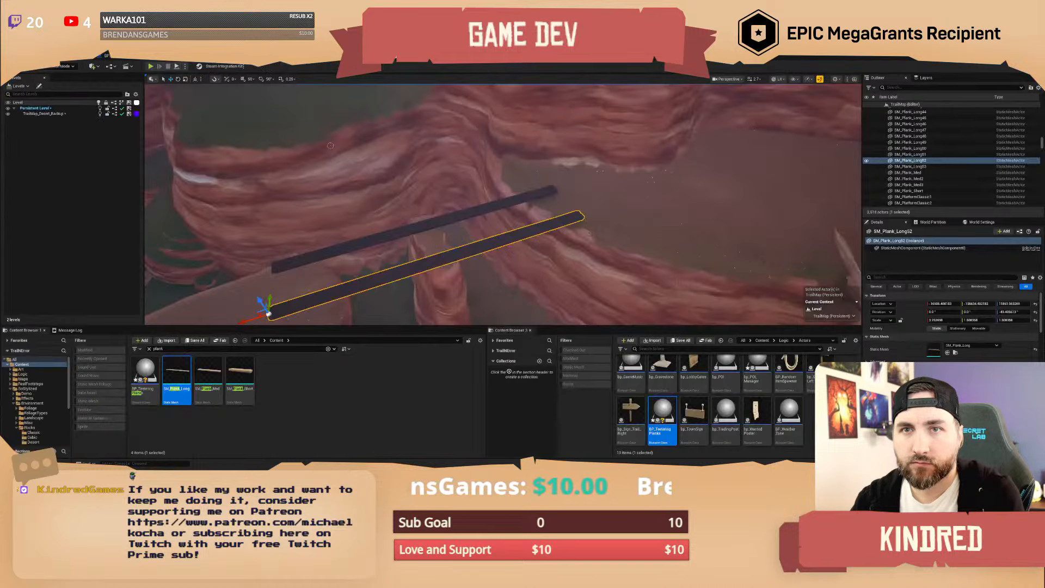
right_drag(536, 207, 469, 215)
ctrl+click(536, 207)
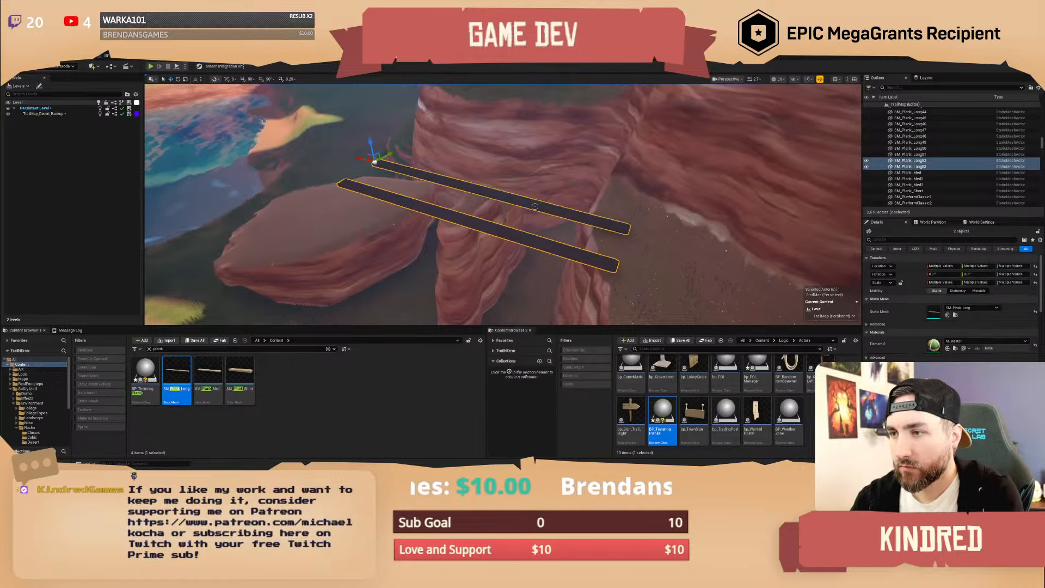
key(Delete)
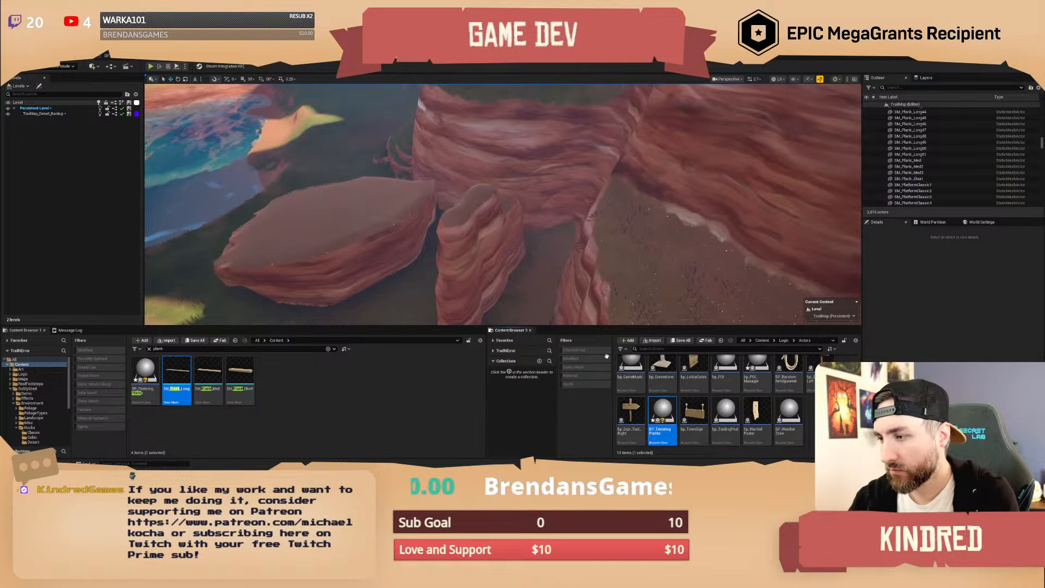
Place a BP_TeeteringPlanks actor in the canyon gap, rotate it to span from plateau to cliff and position it over the hoodoo.
drag(606, 355, 471, 200)
right_drag(470, 200, 500, 200)
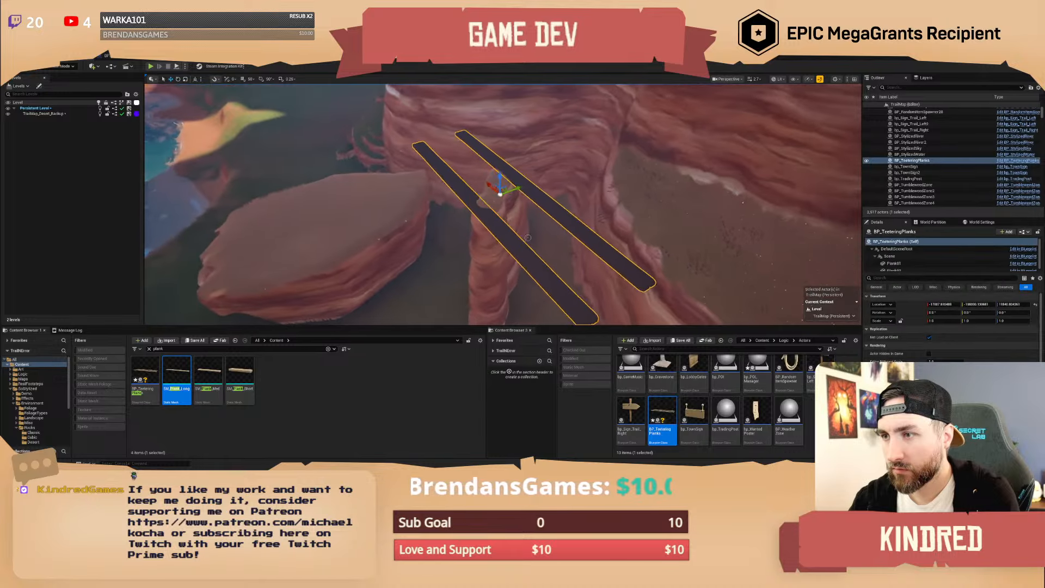
key(e)
drag(500, 215, 468, 192)
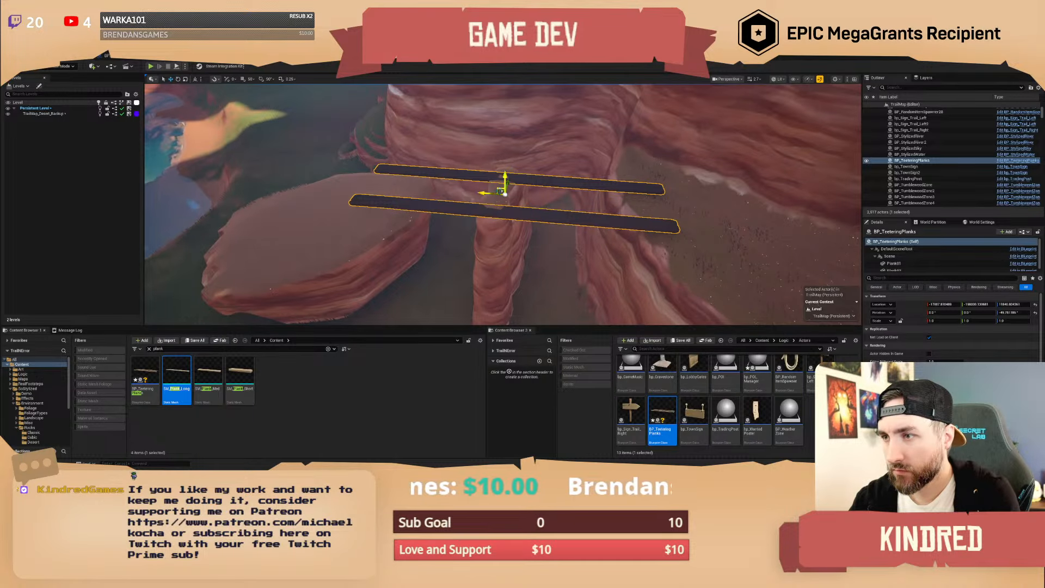
drag(500, 191, 496, 186)
right_drag(525, 196, 449, 215)
drag(497, 157, 516, 155)
right_drag(516, 158, 642, 166)
scroll(604, 141, down, 2)
Shift the existing hoodoo cliff sideways to line up beneath the middle of the teetering planks.
click(463, 218)
right_drag(464, 218, 450, 207)
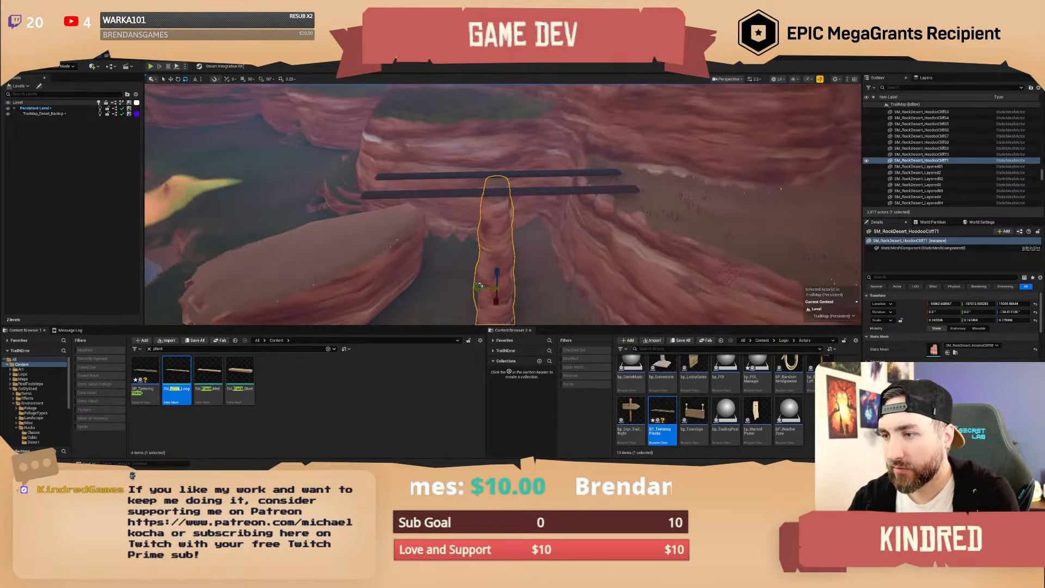
right_drag(478, 287, 561, 315)
scroll(539, 281, up, 1)
drag(482, 285, 476, 285)
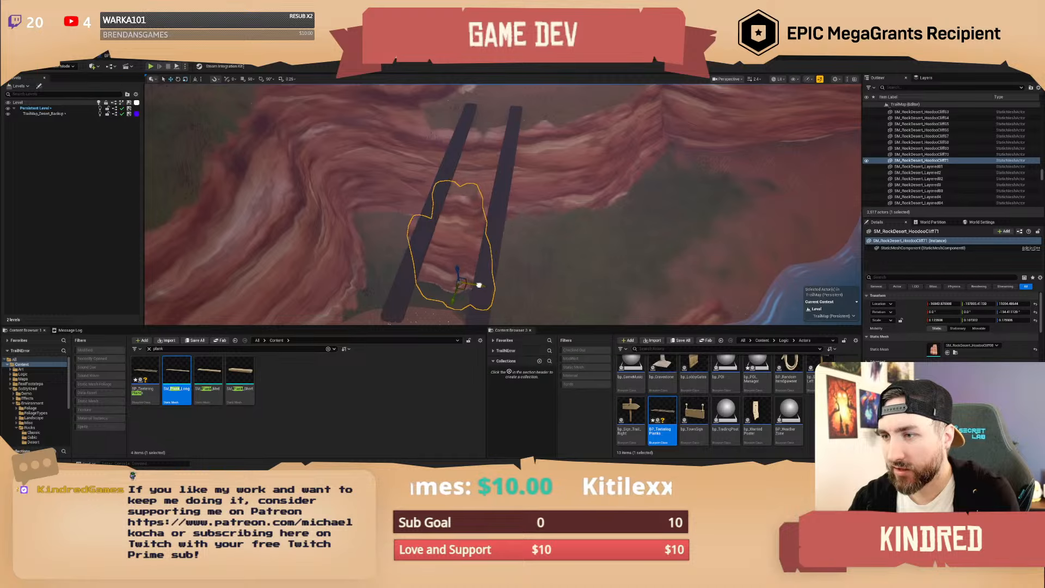
drag(468, 284, 464, 283)
right_drag(464, 283, 311, 237)
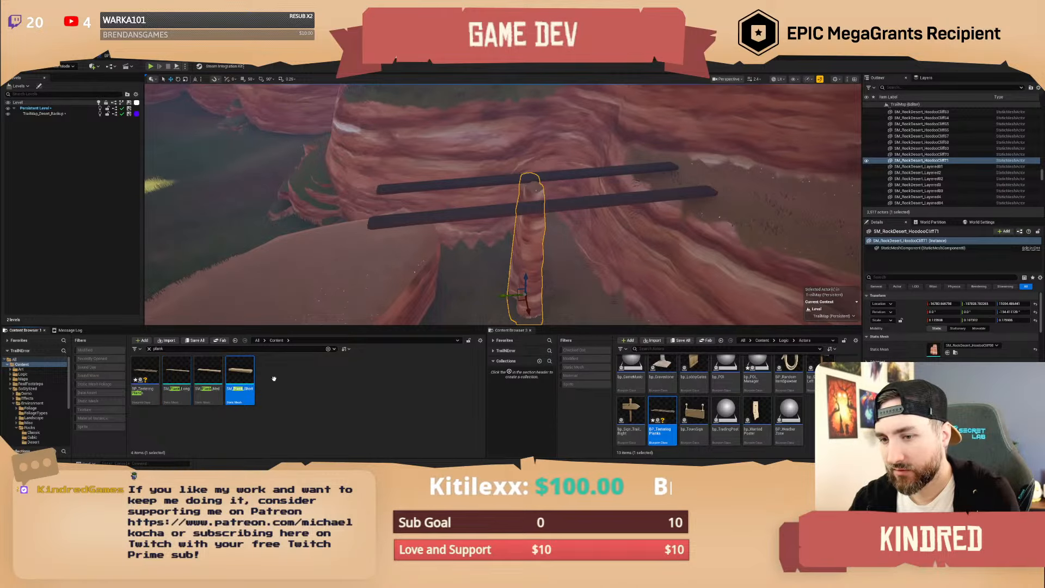
Find the hoodoo meshes in the desert rocks folder, place a slimmer tapered hoodoo and position it under the planks' middle.
click(955, 353)
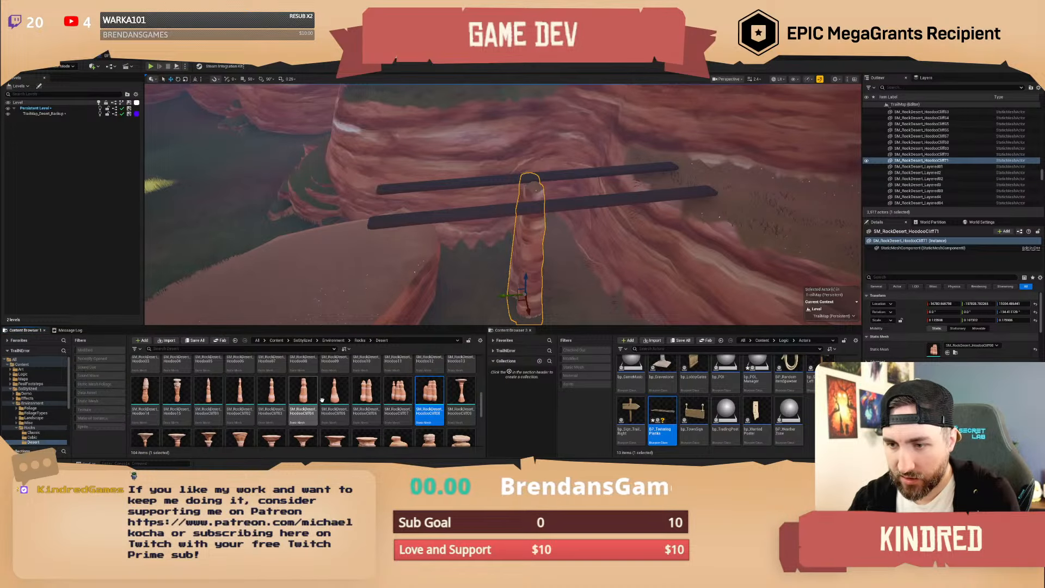
drag(323, 400, 491, 265)
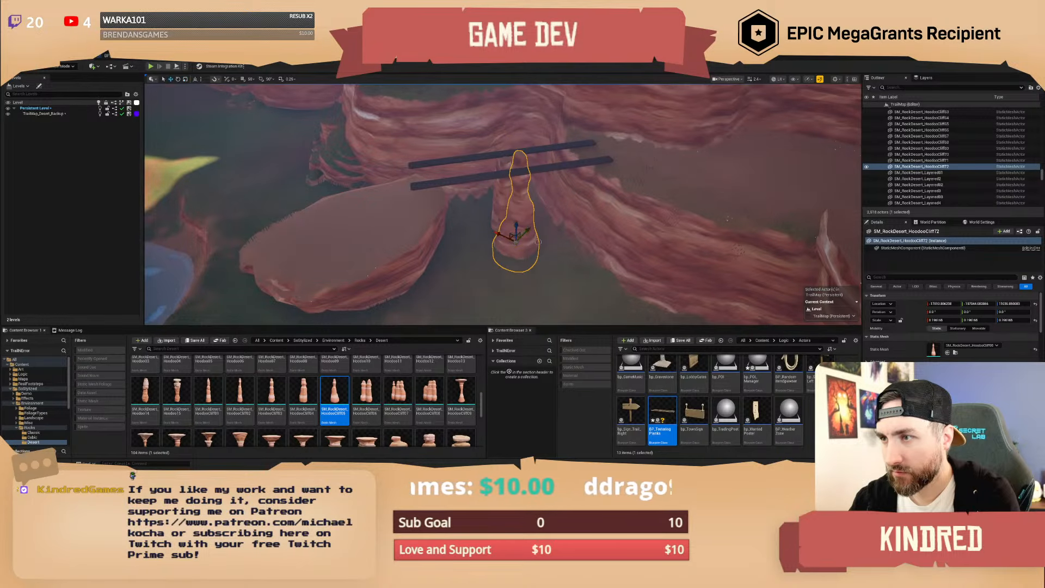
key(a)
right_drag(538, 241, 490, 263)
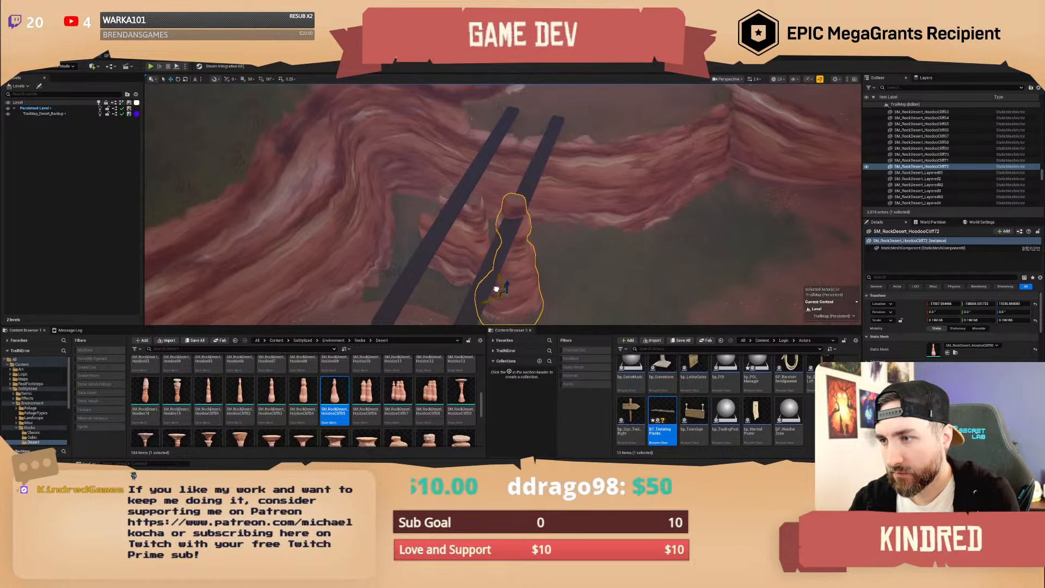
drag(496, 289, 495, 291)
key(d)
right_drag(496, 287, 400, 286)
drag(525, 255, 527, 263)
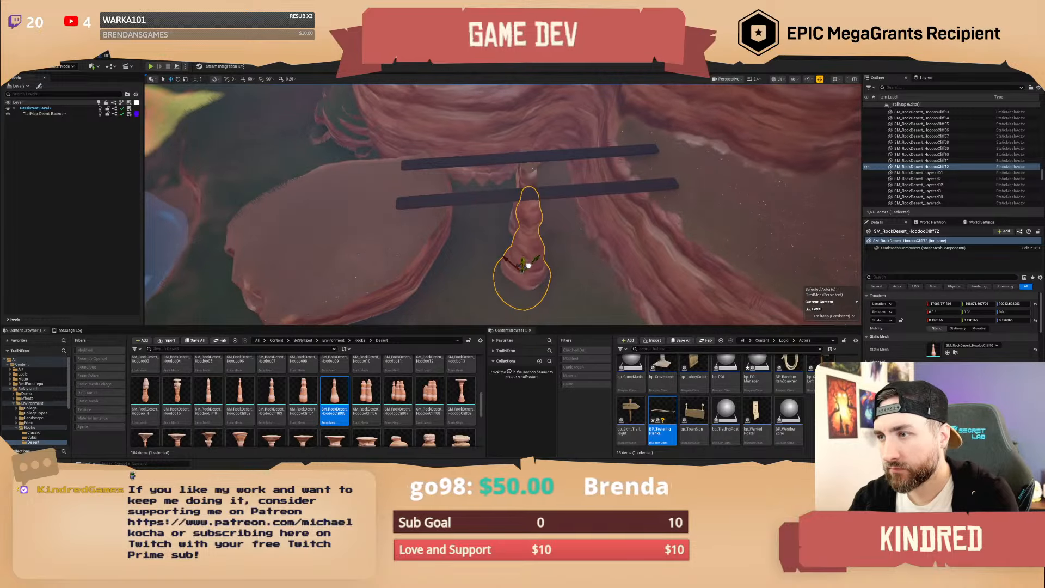
key(a)
right_drag(536, 257, 403, 258)
scroll(569, 251, down, 1)
key(Escape)
key(d)
scroll(435, 258, down, 1)
mouse_move(576, 254)
right_down()
mouse_move(621, 255)
mouse_move(576, 253)
right_up()
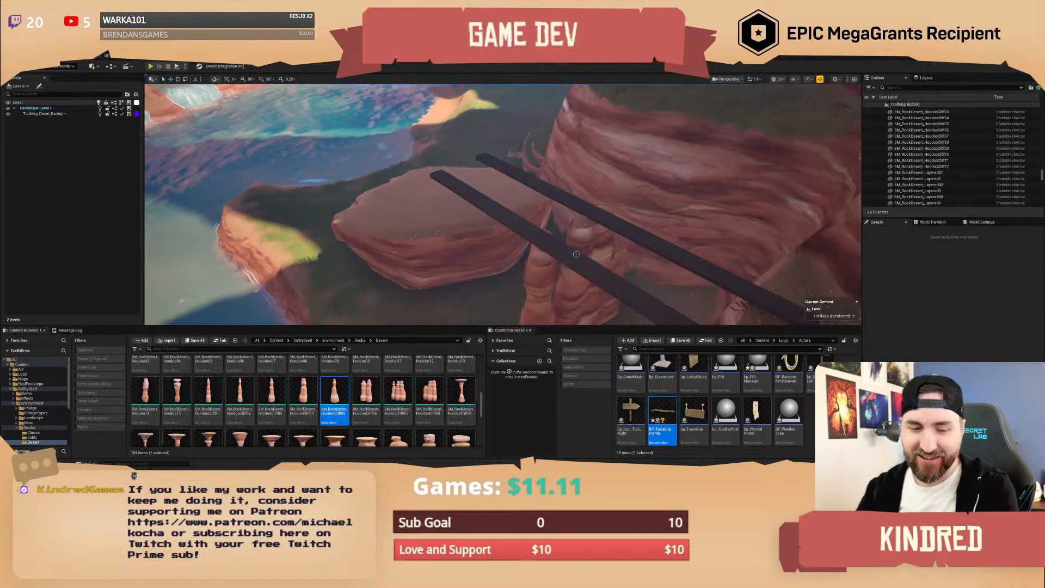
Delete the original hoodoo cliff beside the new tapered support under the planks.
key(a)
right_drag(607, 223, 544, 202)
key(d)
scroll(606, 223, down, 2)
click(607, 223)
right_drag(607, 224, 463, 202)
key(a)
key(a)
key(d)
key(Delete)
right_drag(576, 235, 479, 218)
key(d)
click(571, 249)
right_drag(541, 231, 536, 280)
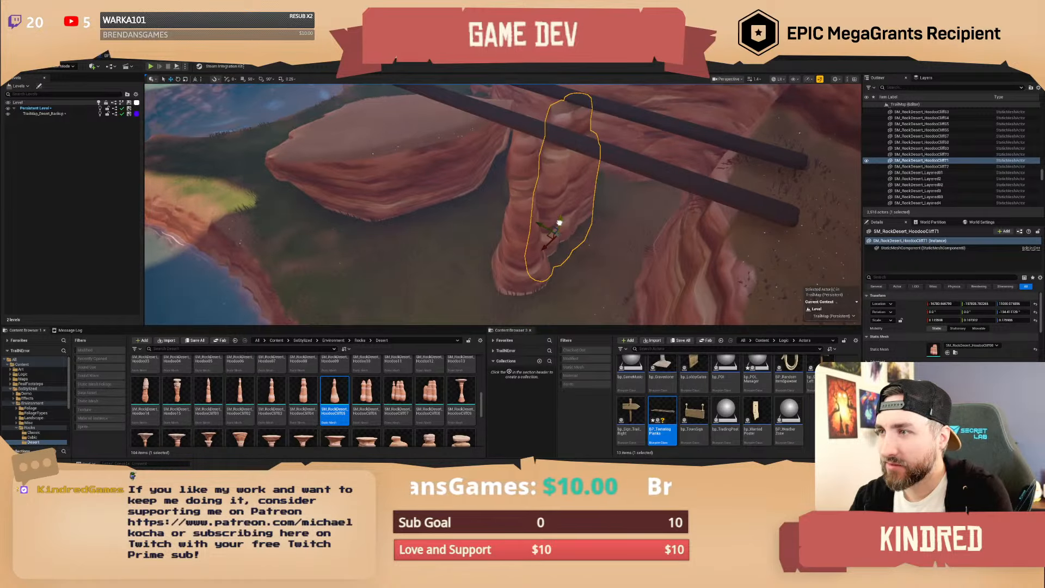
key(Delete)
key(s)
right_drag(594, 202, 675, 215)
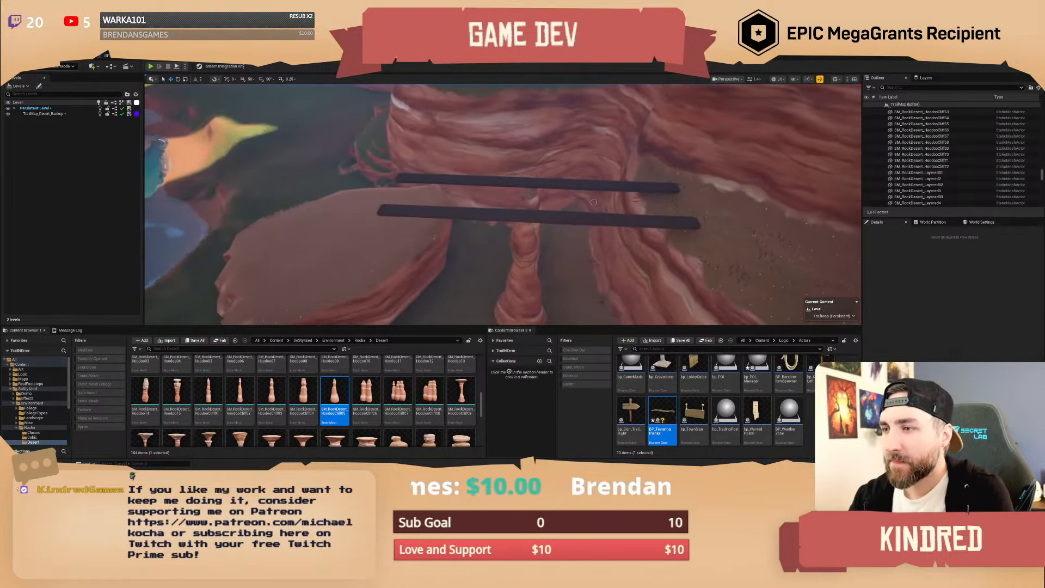
right_drag(530, 185, 631, 198)
Search the project assets for "wagon", place the debug wagon at the cliff end of the planks and rotate it to face them.
click(657, 349)
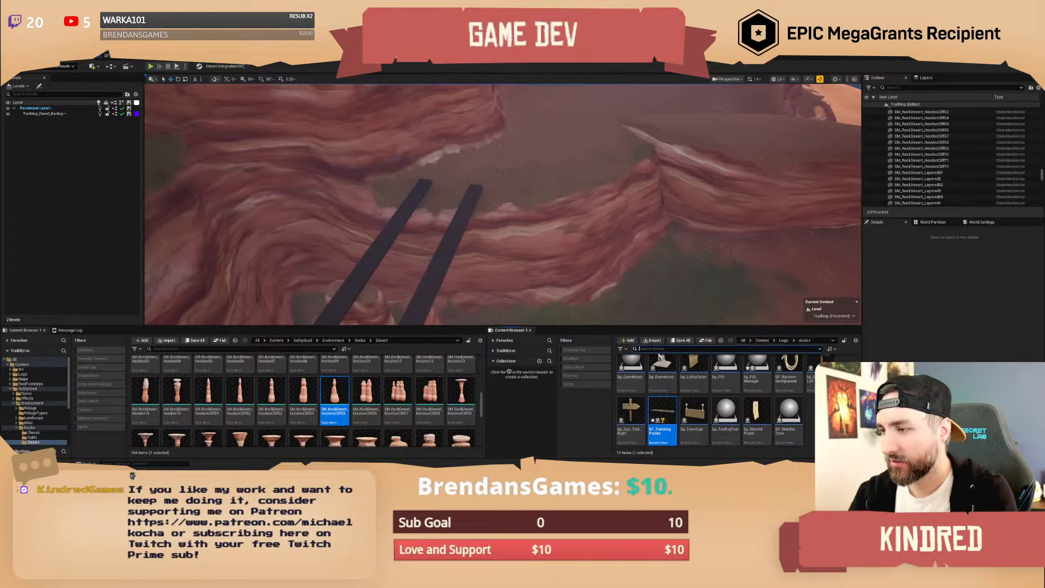
text(wagon)
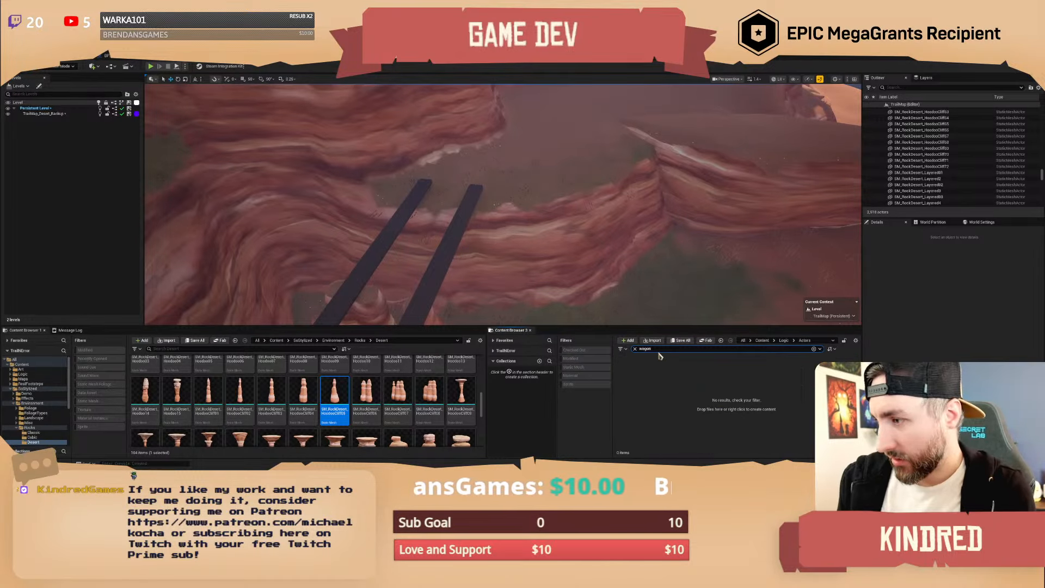
drag(659, 373, 448, 187)
right_drag(448, 187, 435, 186)
key(a)
key(e)
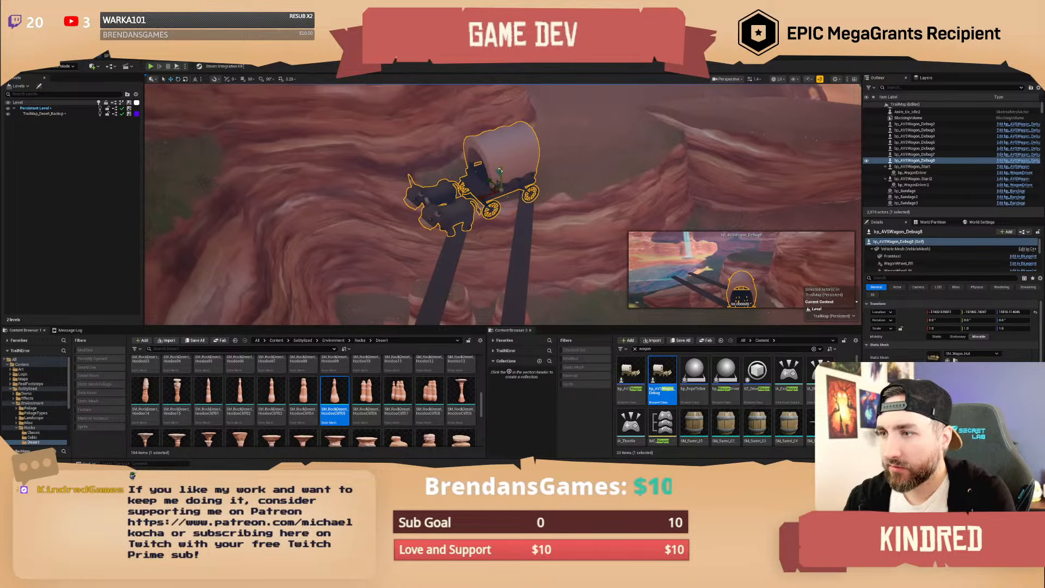
drag(500, 172, 497, 159)
drag(508, 196, 534, 196)
right_drag(534, 196, 578, 179)
scroll(577, 181, down, 1)
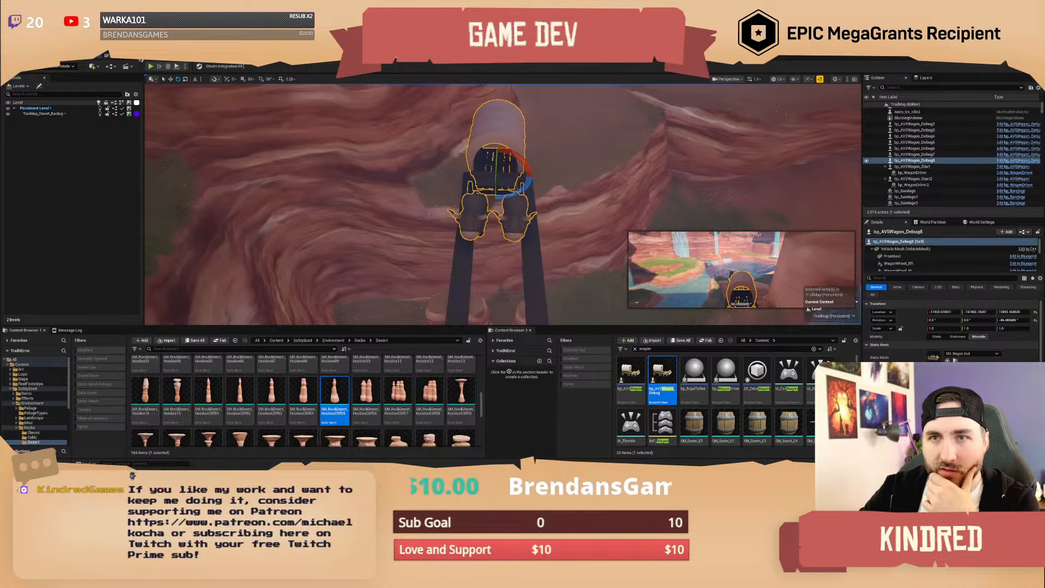
Examine how the wagon lines up with the planks and how the planks rest over the hoodoo support.
click(107, 56)
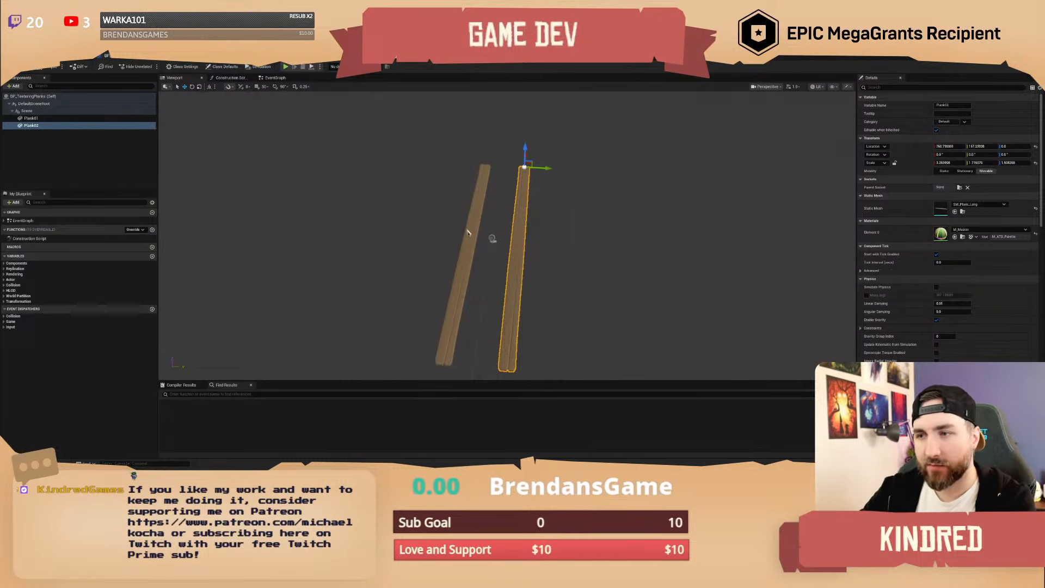
click(488, 178)
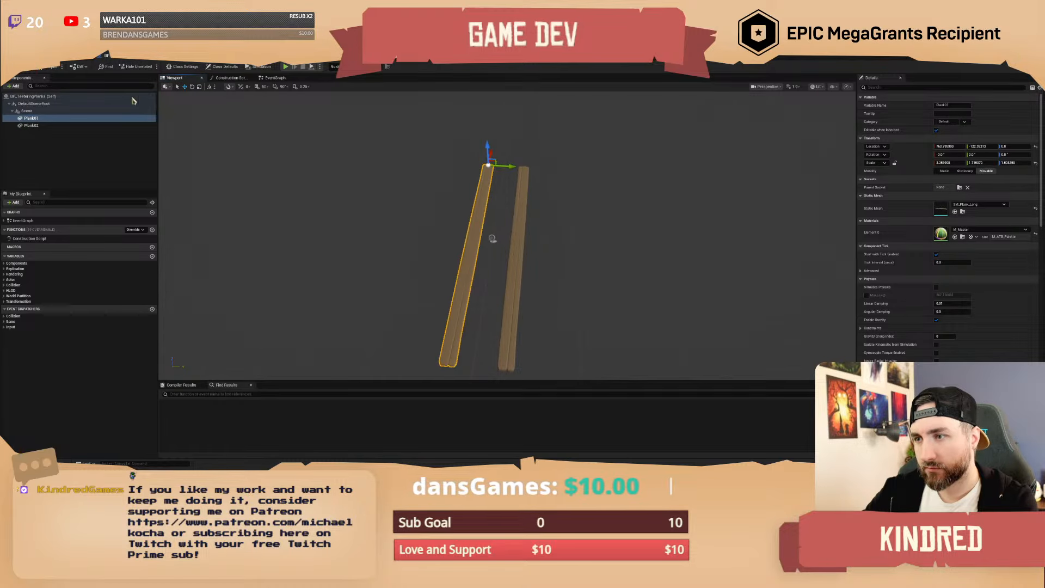
click(77, 55)
right_drag(490, 207, 343, 159)
key(d)
scroll(354, 158, down, 1)
scroll(278, 166, down, 3)
key(a)
click(471, 179)
right_drag(471, 178, 479, 148)
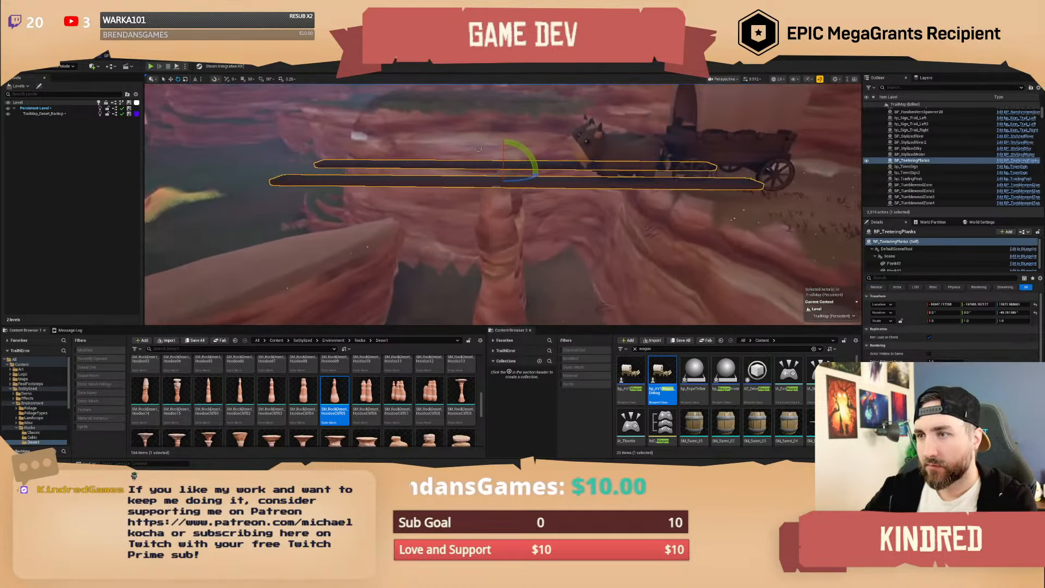
Open the teetering planks blueprint, add a Physics Constraint component and reattach it directly under the default scene root.
key(ctrl+e)
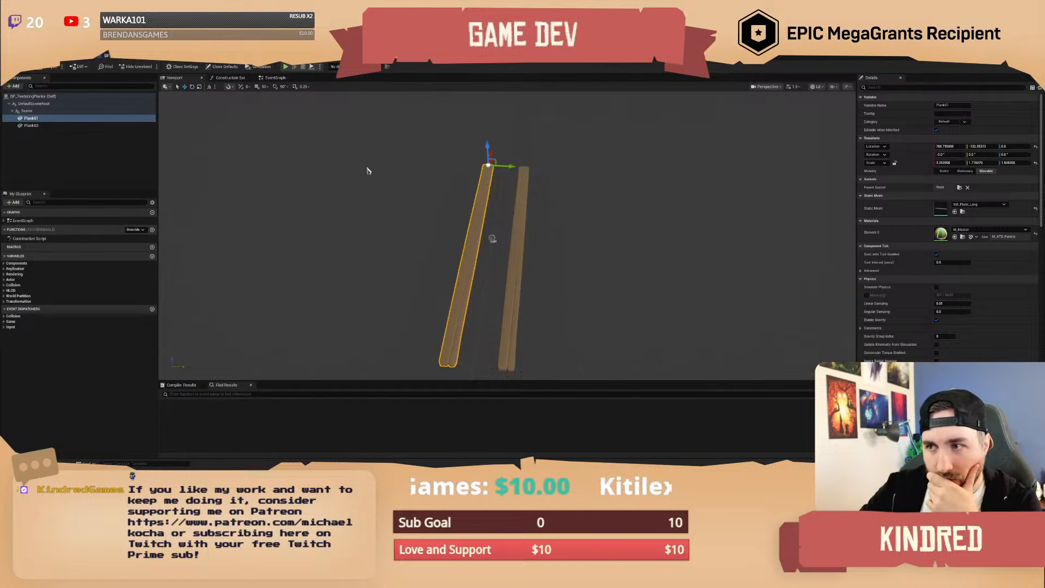
click(14, 86)
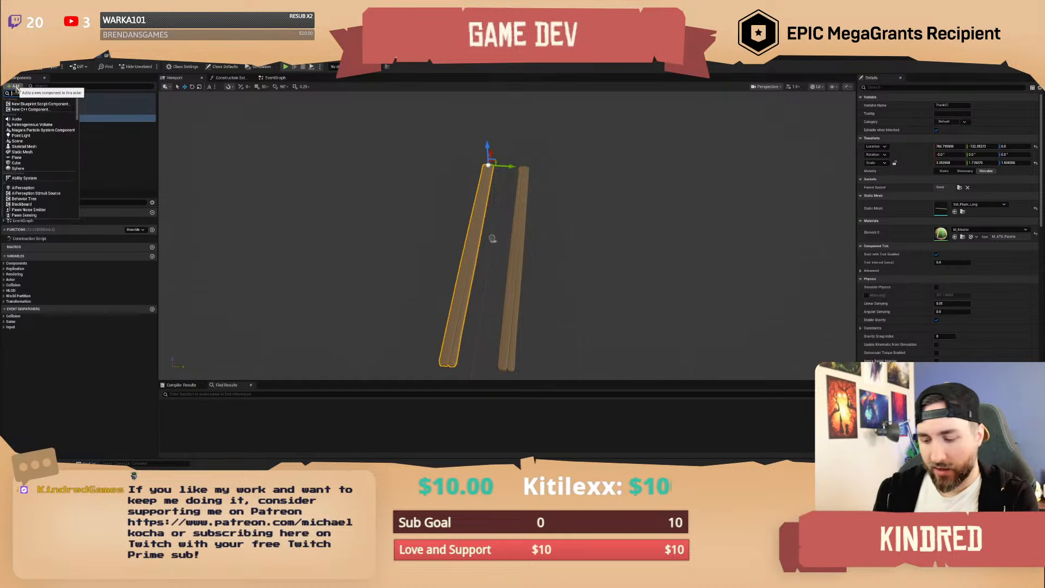
text(phy)
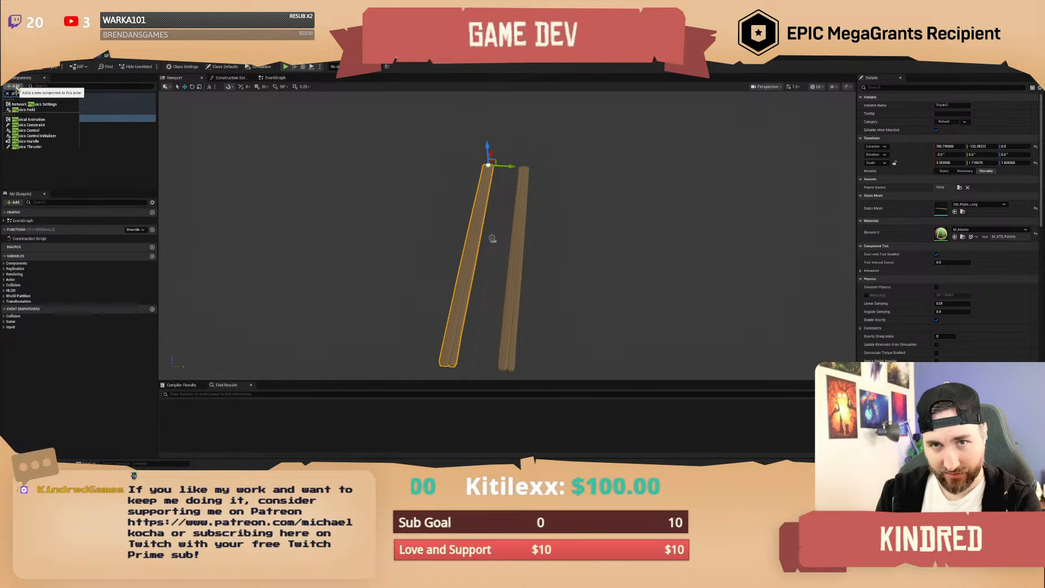
click(46, 126)
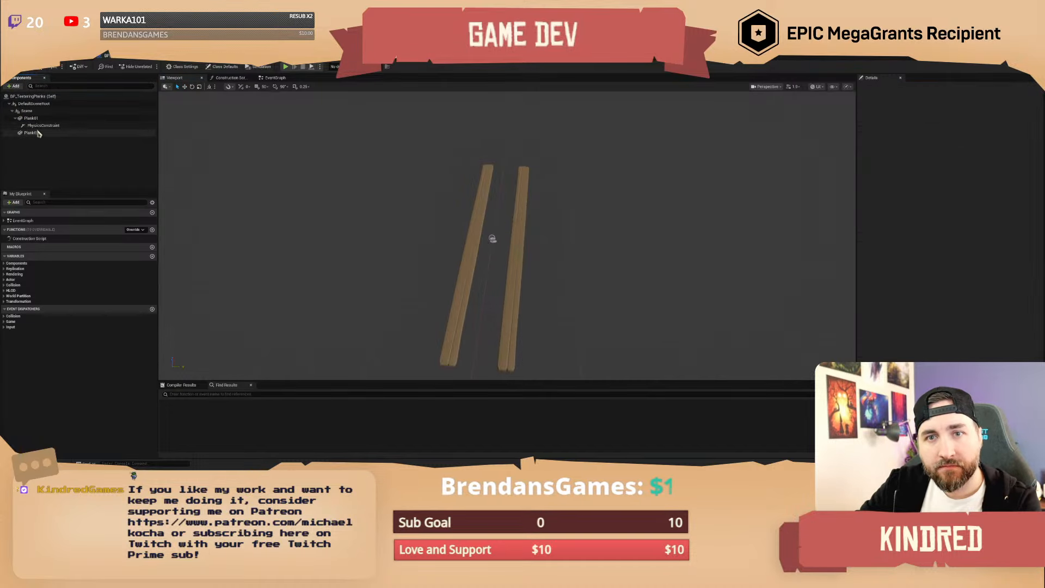
click(39, 129)
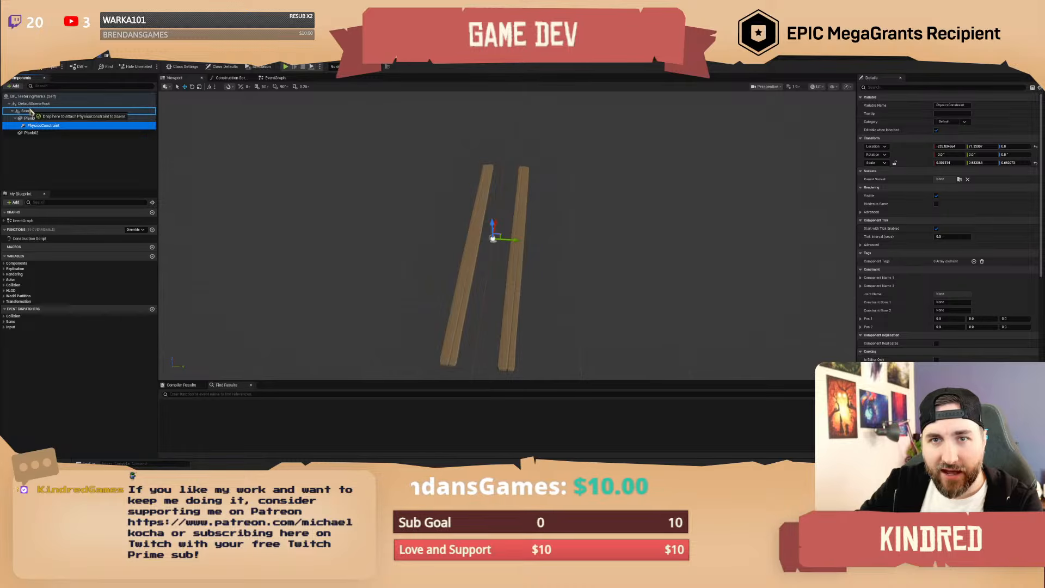
drag(30, 111, 31, 112)
click(44, 122)
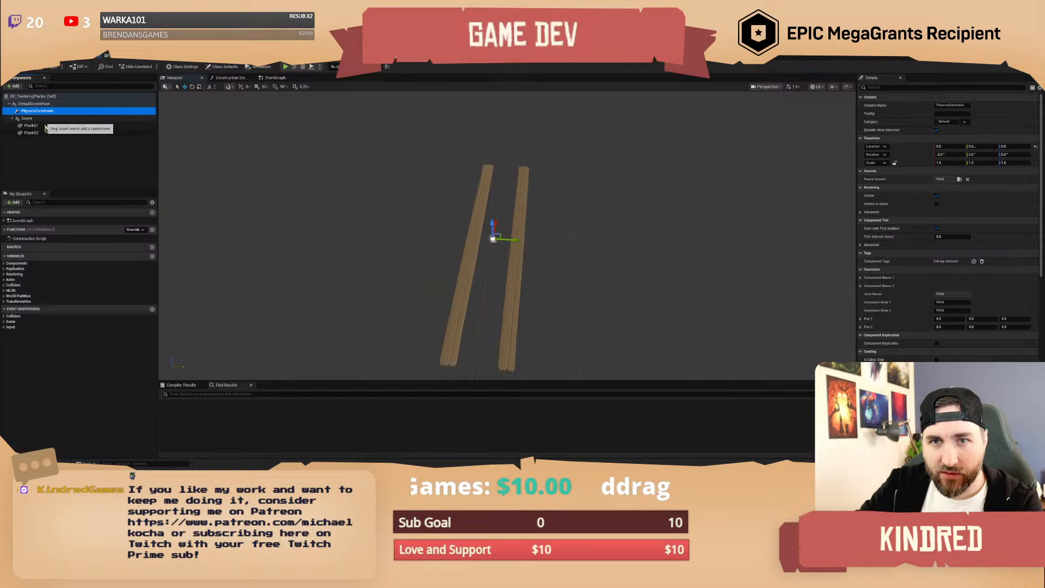
Examine the physics constraint's placement between the planks, its Component Name 1 and Component Name 2 settings, and the plank components it could connect.
click(37, 111)
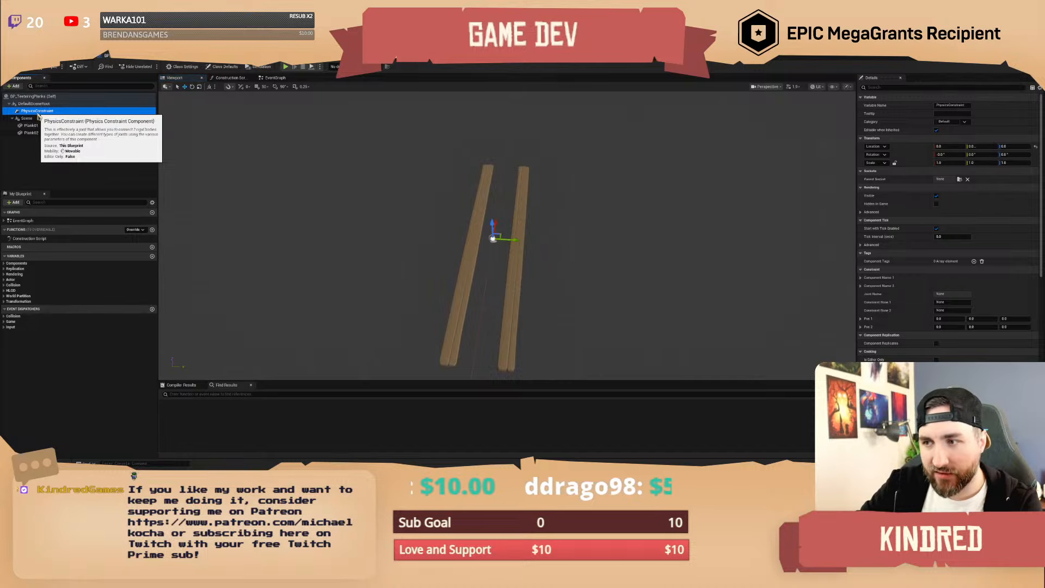
key(a)
right_drag(550, 243, 717, 213)
scroll(549, 242, down, 8)
scroll(549, 242, up, 6)
key(w)
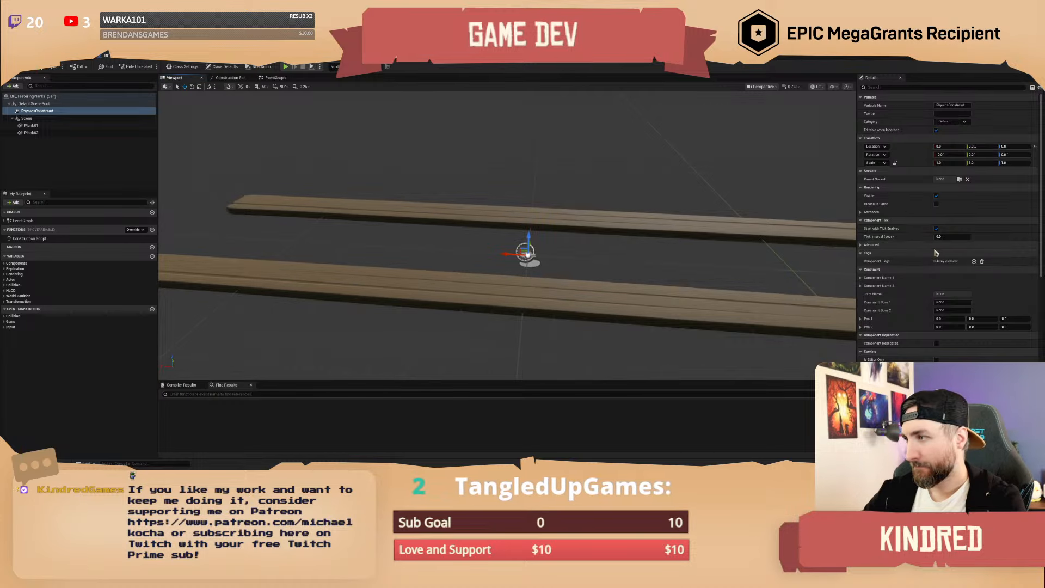
click(860, 278)
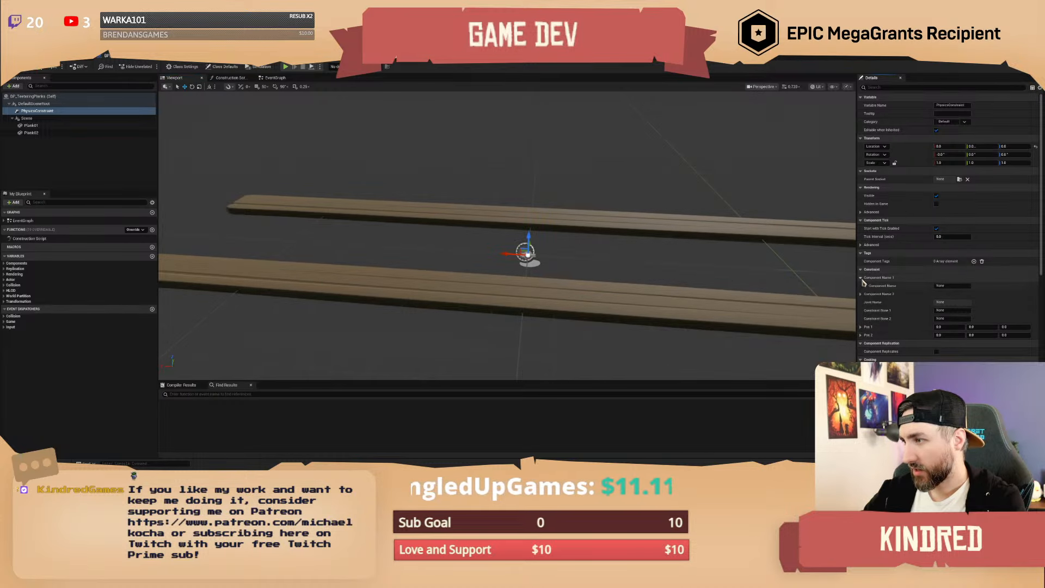
click(861, 294)
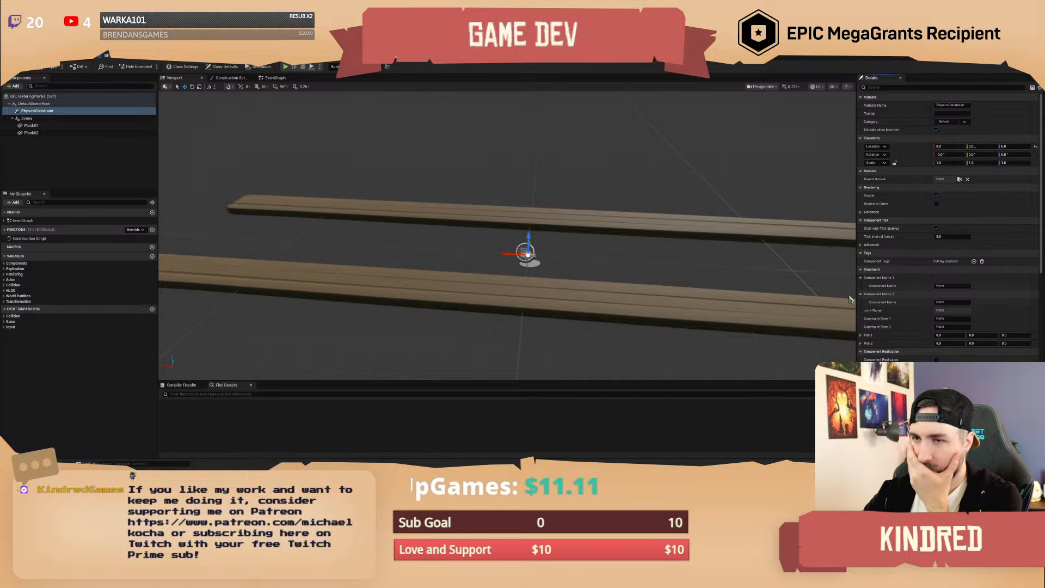
click(31, 125)
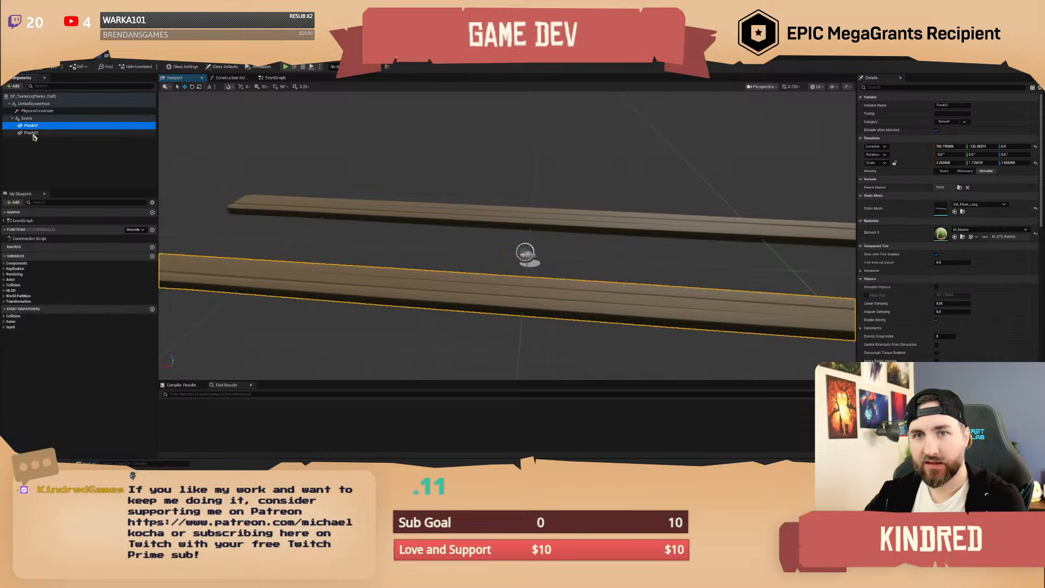
shift+click(32, 133)
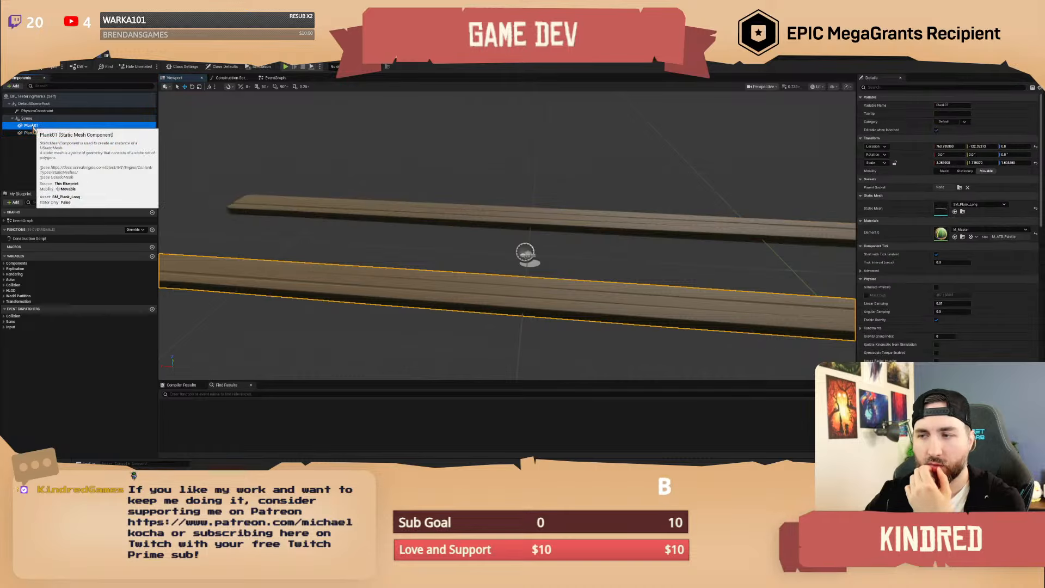
Add a Scene component named Fulcrum to the blueprint and attach it to DefaultSceneRoot.
click(33, 132)
click(30, 120)
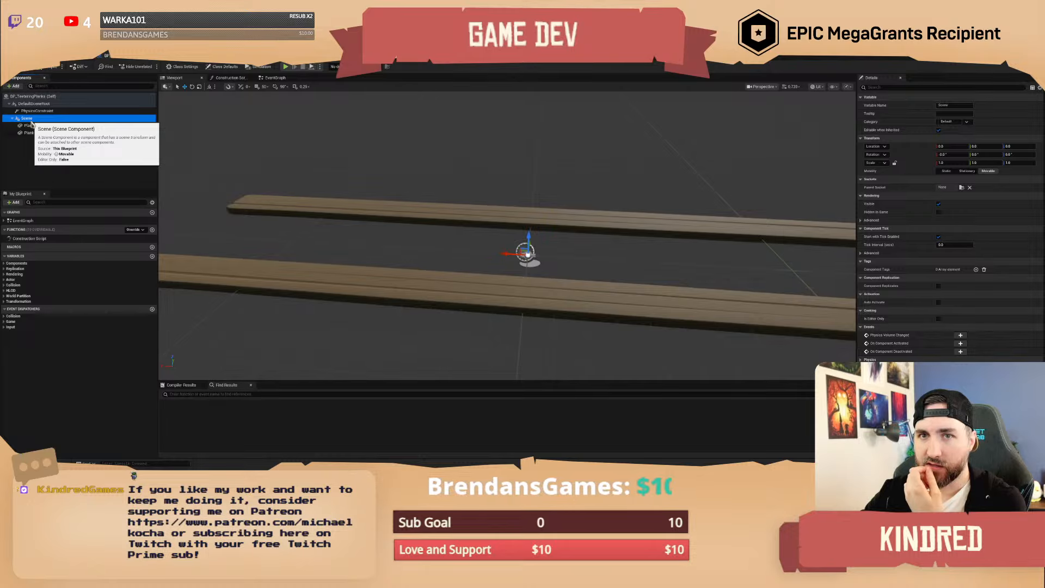
click(14, 87)
text(s)
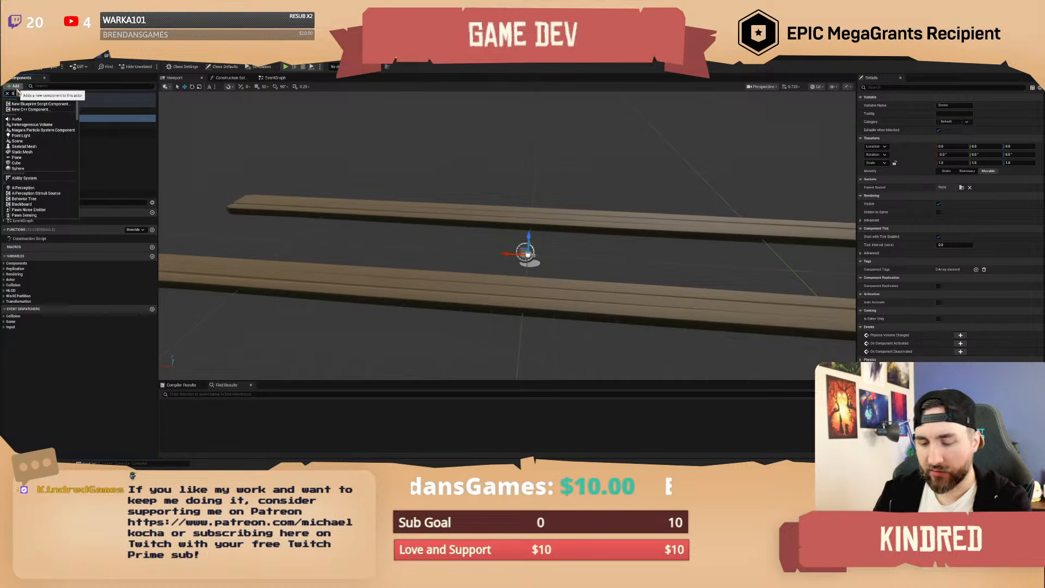
text(cene)
click(47, 120)
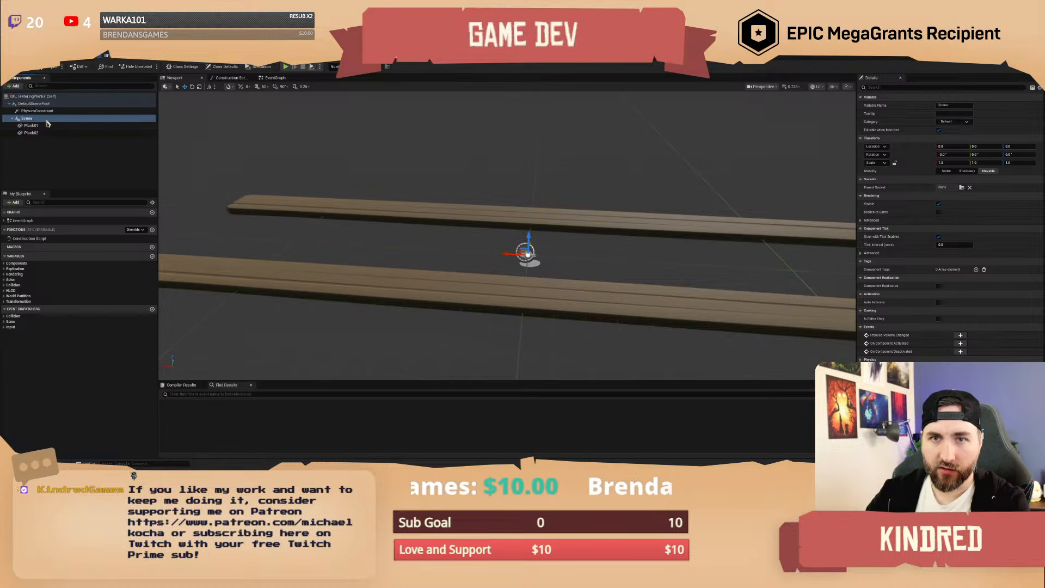
text(R)
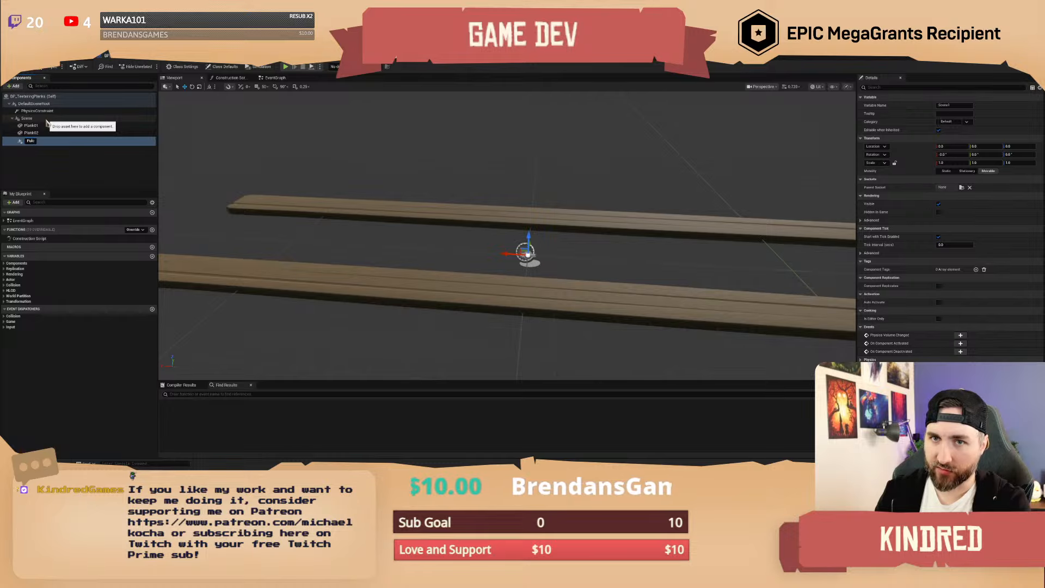
key(Return)
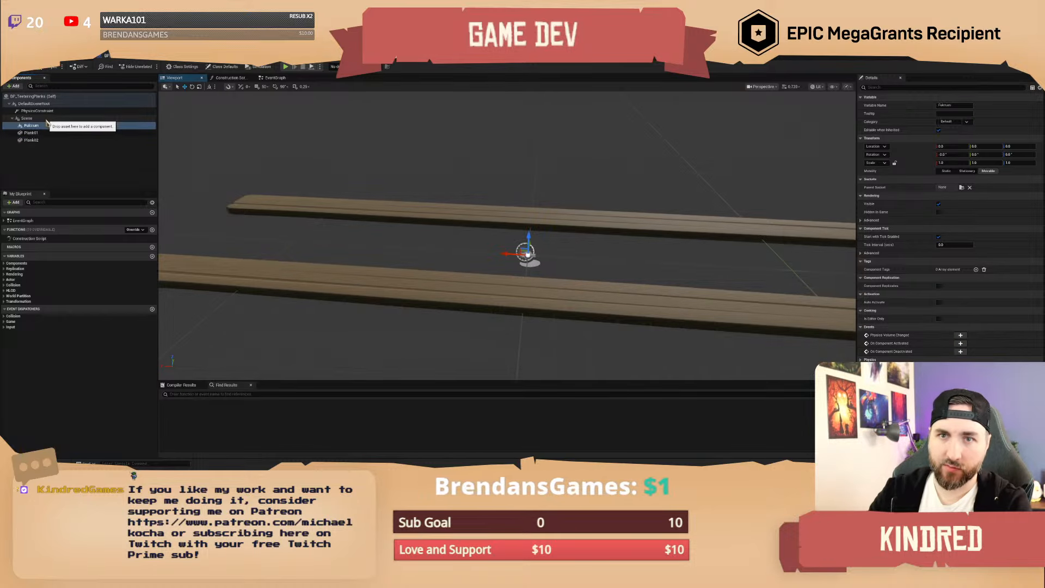
drag(31, 126, 32, 112)
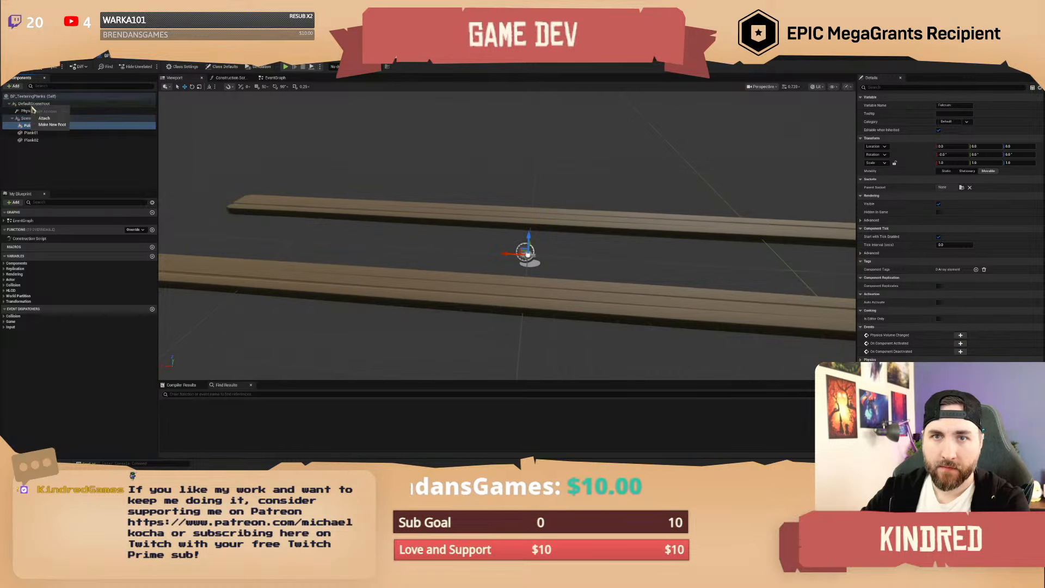
Set the PhysicsConstraint's Component Name 1 to Fulcrum and Component Name 2 to Scene.
click(37, 119)
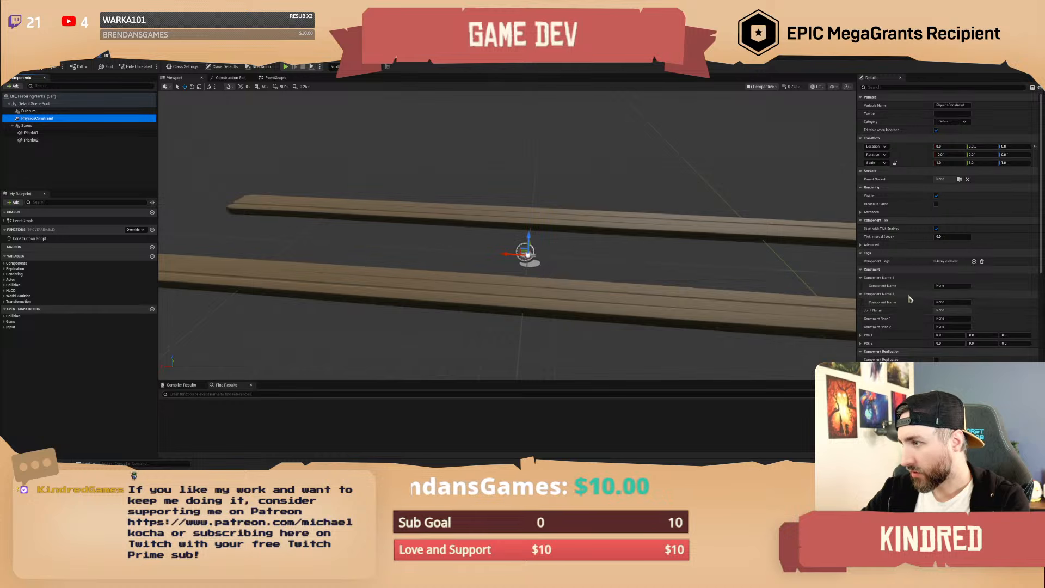
click(950, 286)
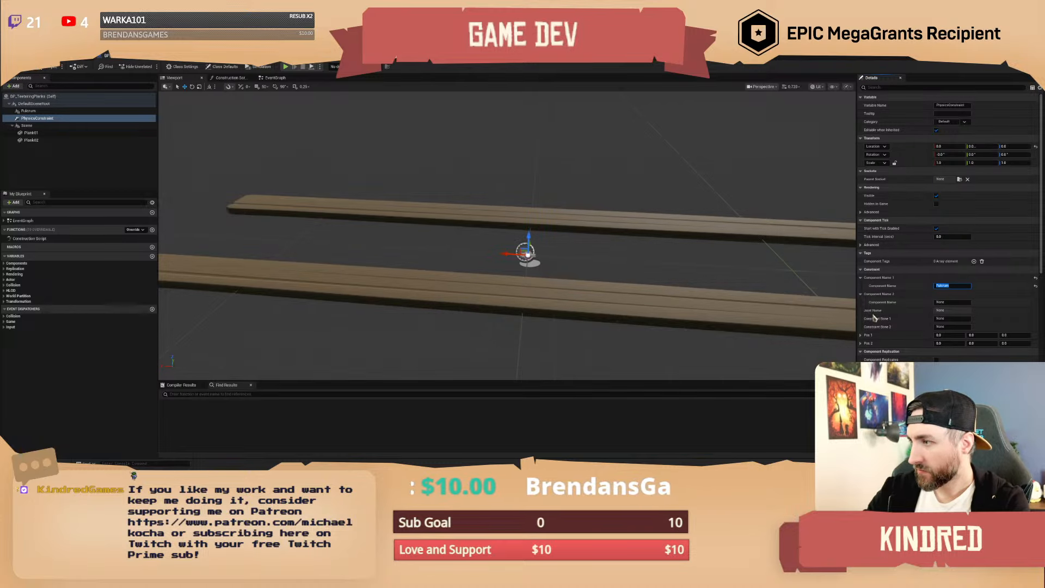
key(Tab)
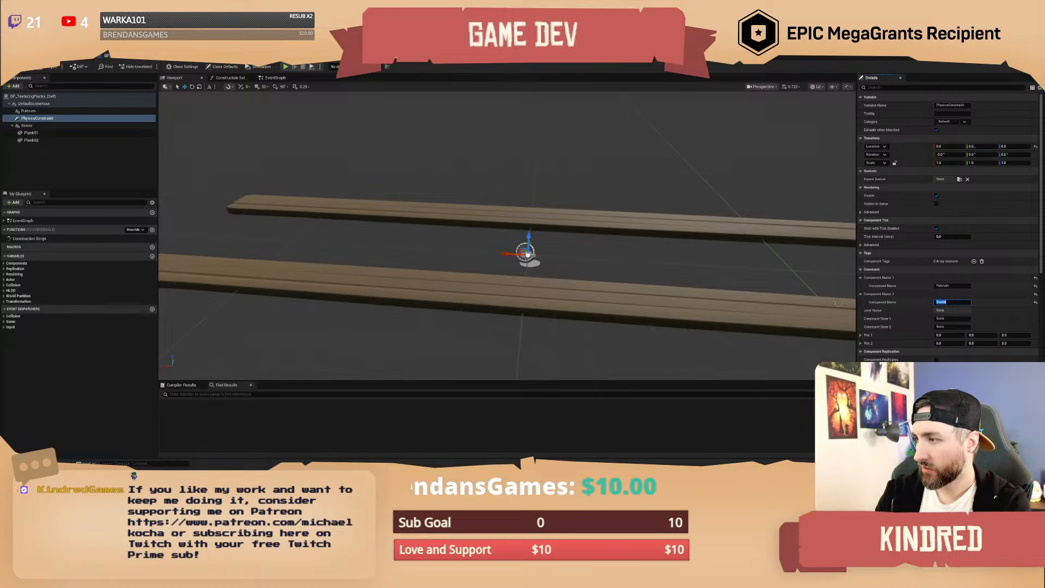
Rename the Scene component holding the planks to PlankPivot and enter PlankPivot as the PhysicsConstraint's Component Name 2.
click(27, 126)
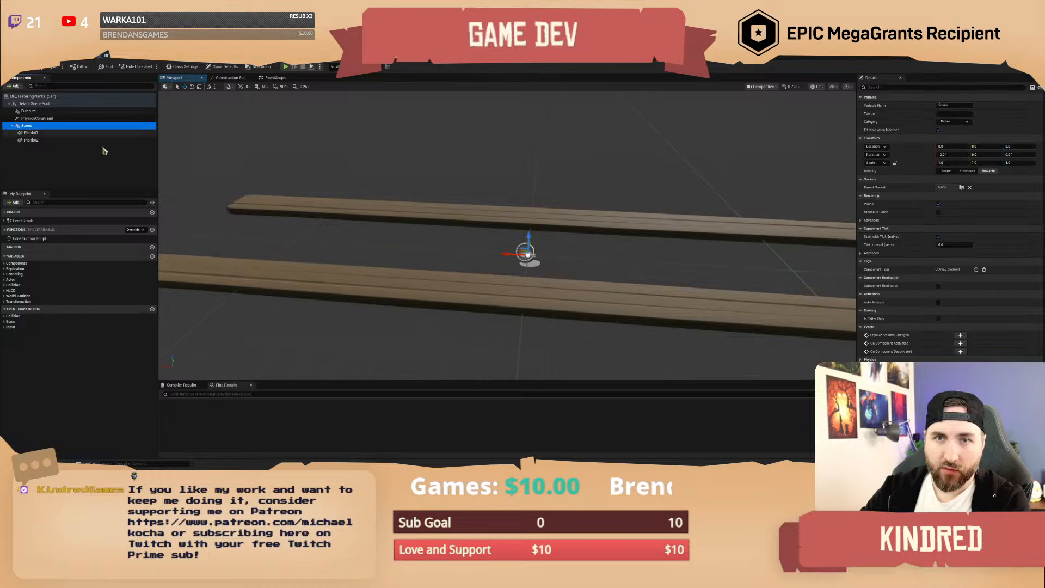
key(F2)
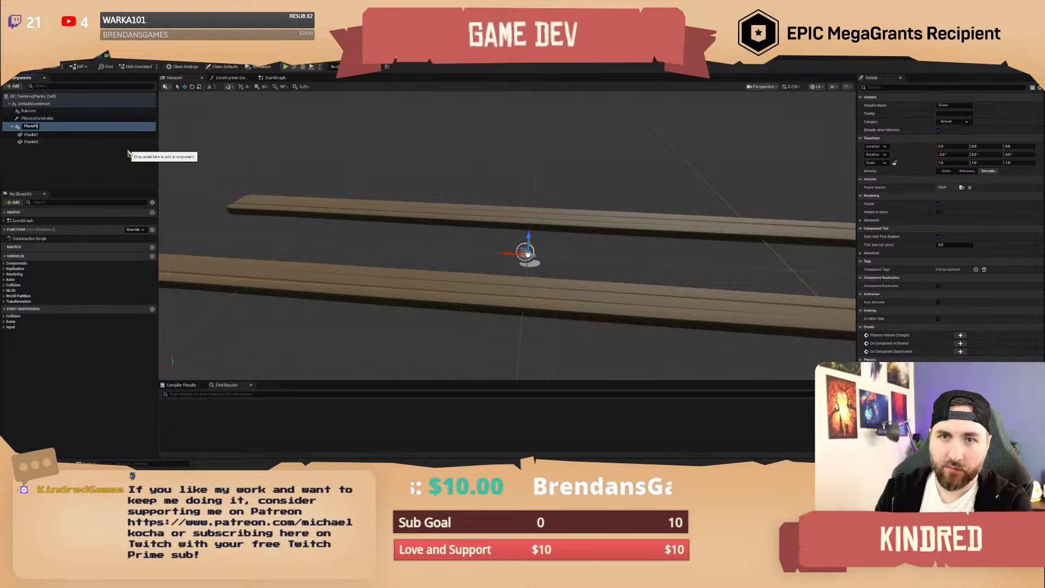
key(Return)
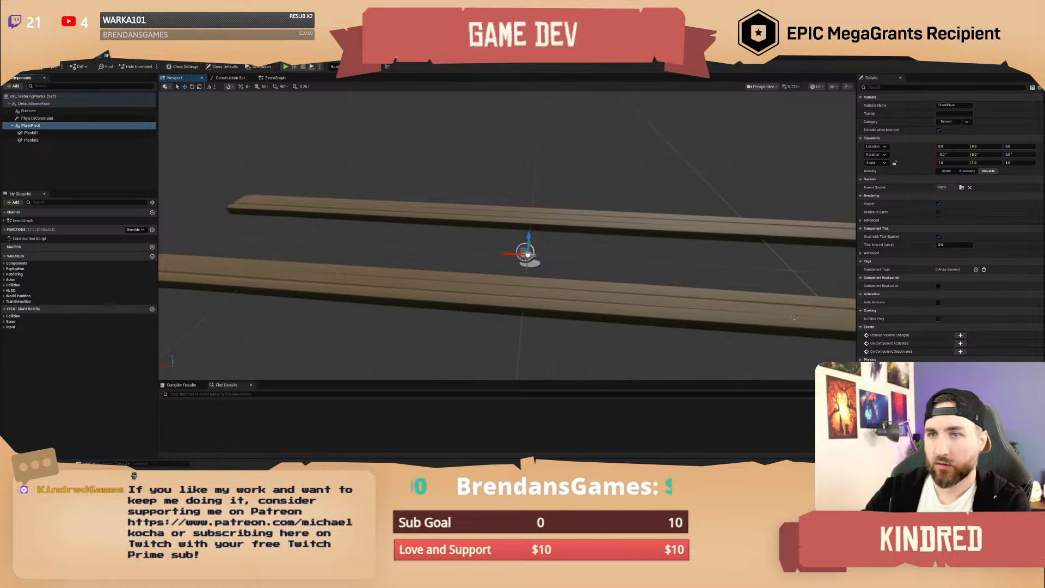
click(54, 118)
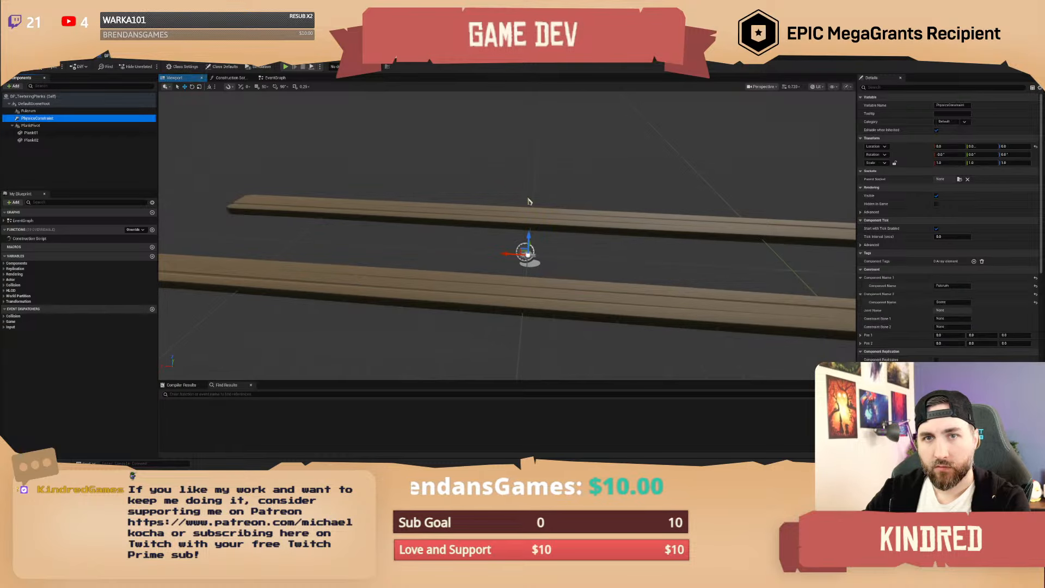
click(960, 303)
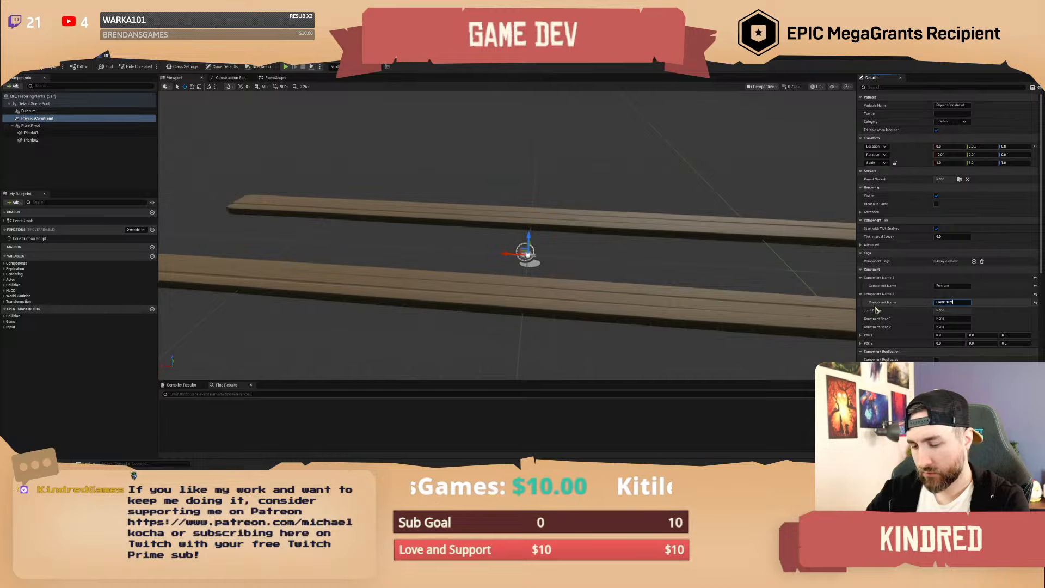
key(Return)
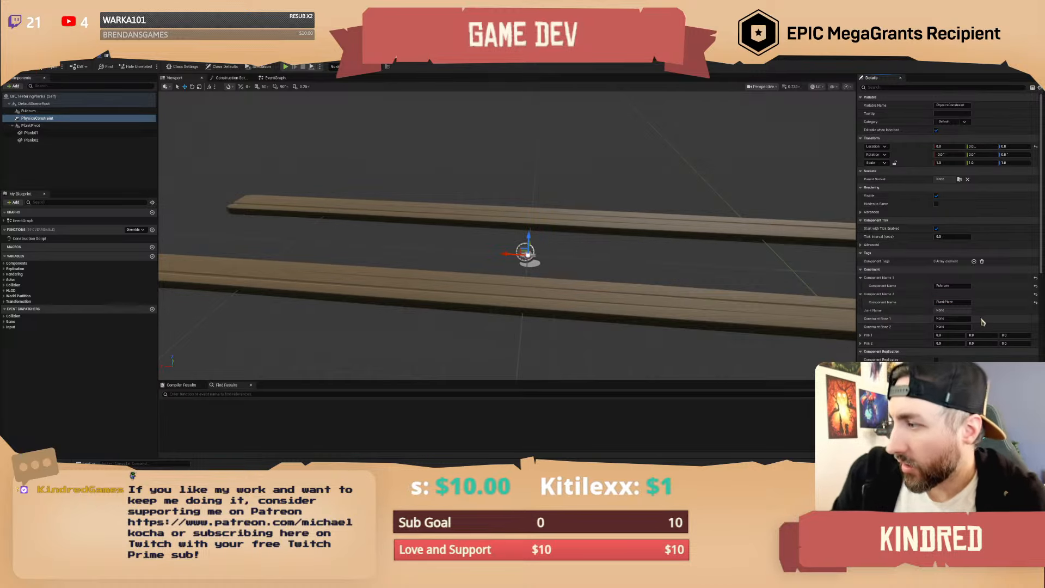
Lock the Swing 2 and Twist motions in the PhysicsConstraint's angular limits.
scroll(987, 317, down, 2)
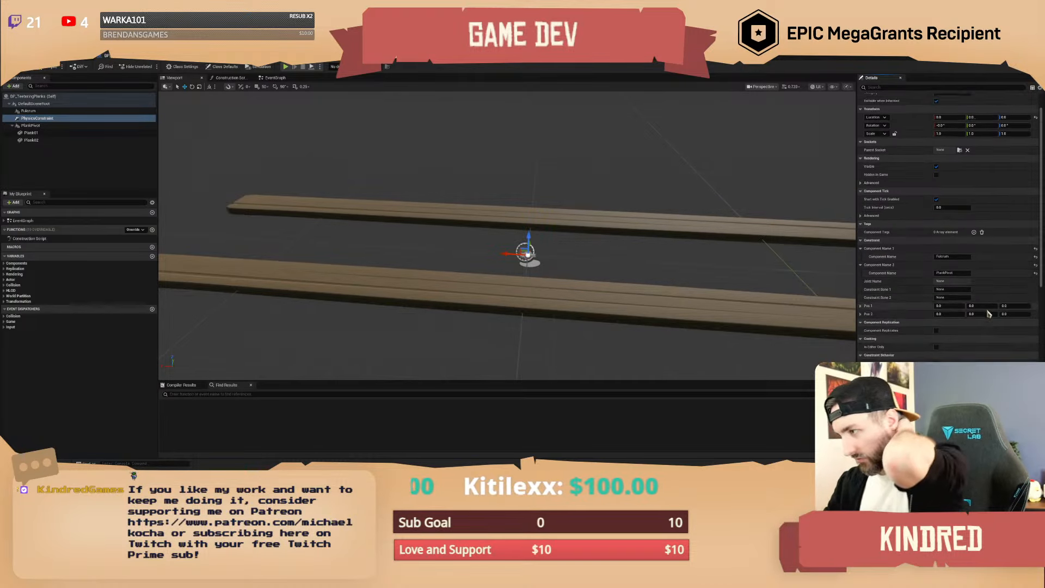
scroll(989, 315, down, 1)
scroll(958, 325, down, 8)
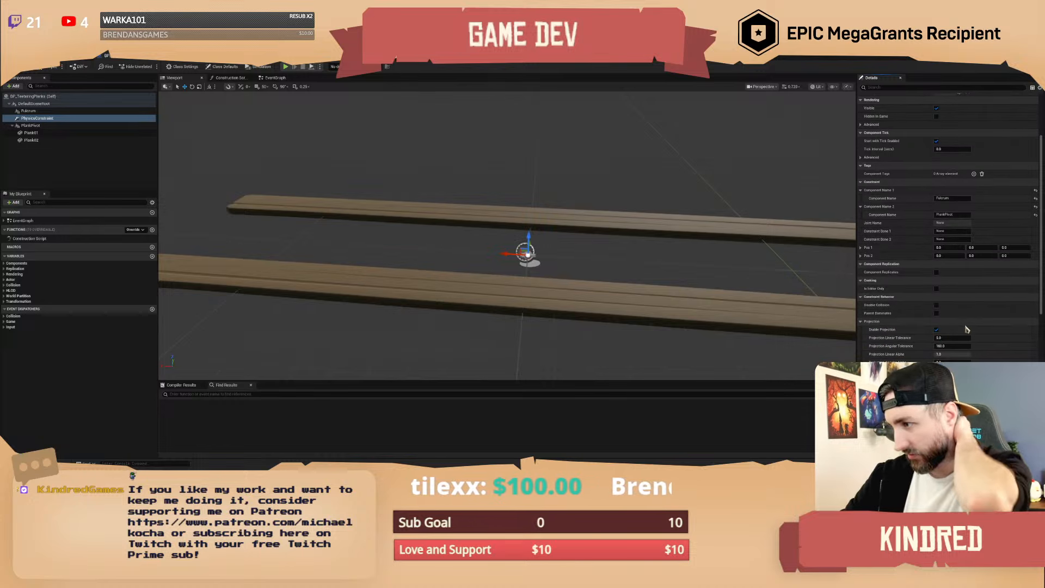
scroll(967, 329, down, 6)
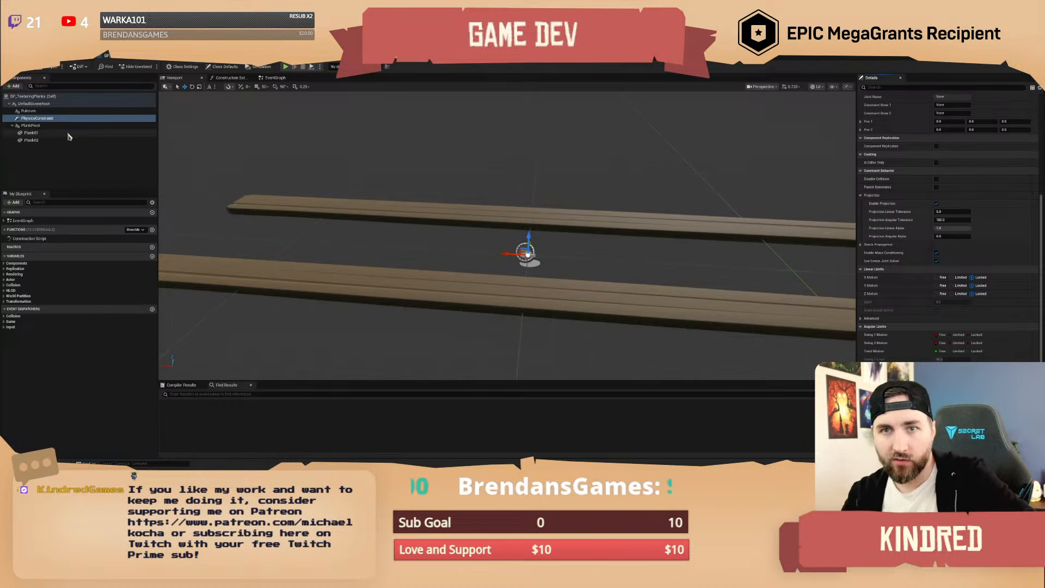
right_drag(721, 245, 664, 248)
key(e)
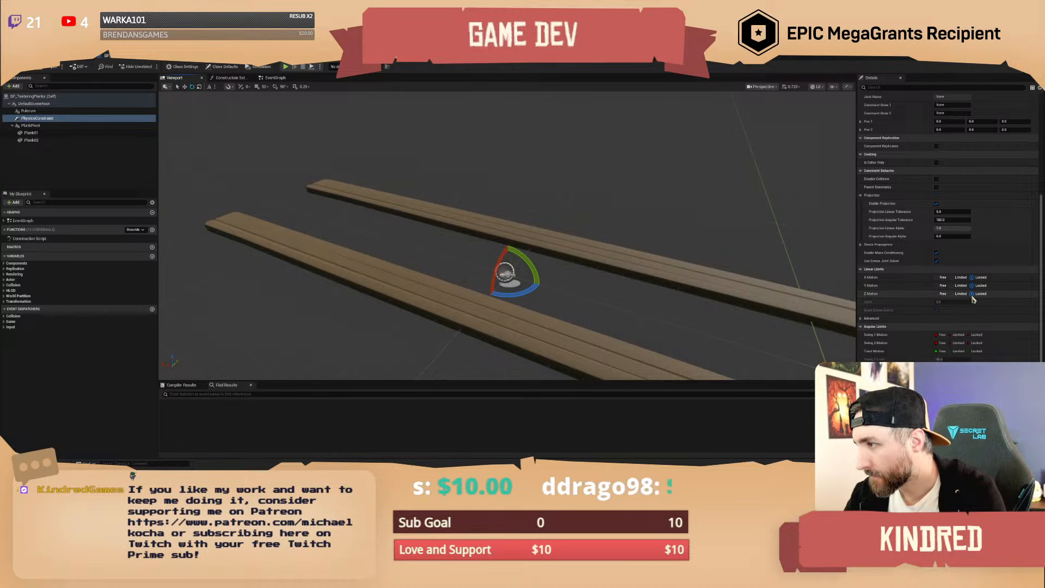
scroll(906, 294, down, 3)
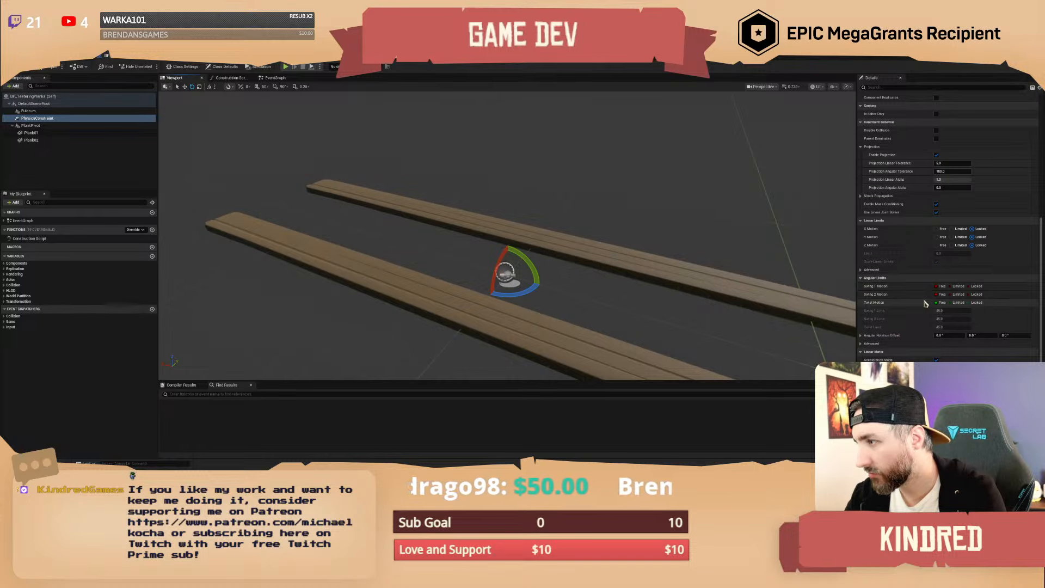
scroll(927, 303, down, 1)
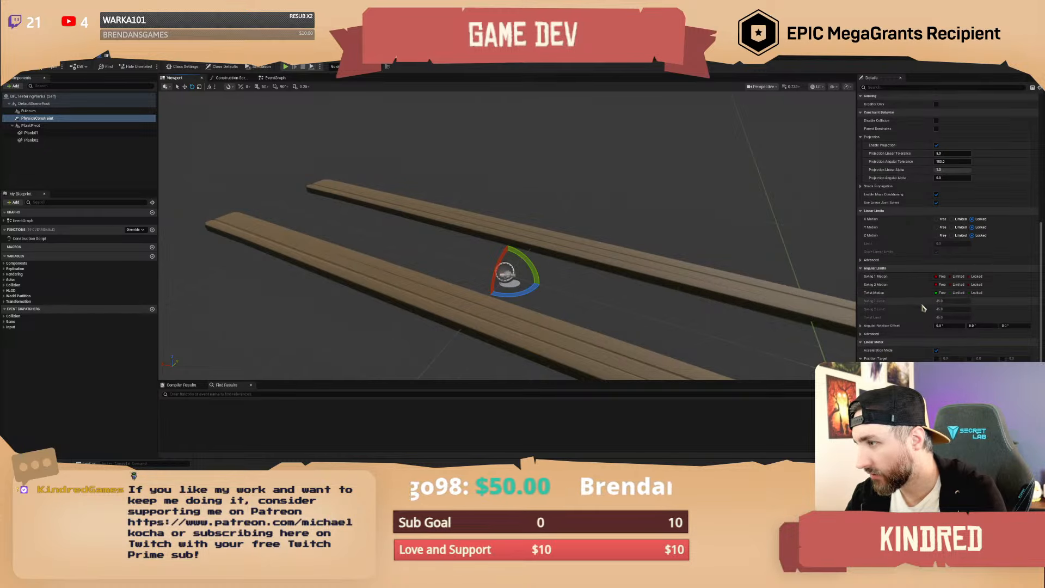
click(969, 293)
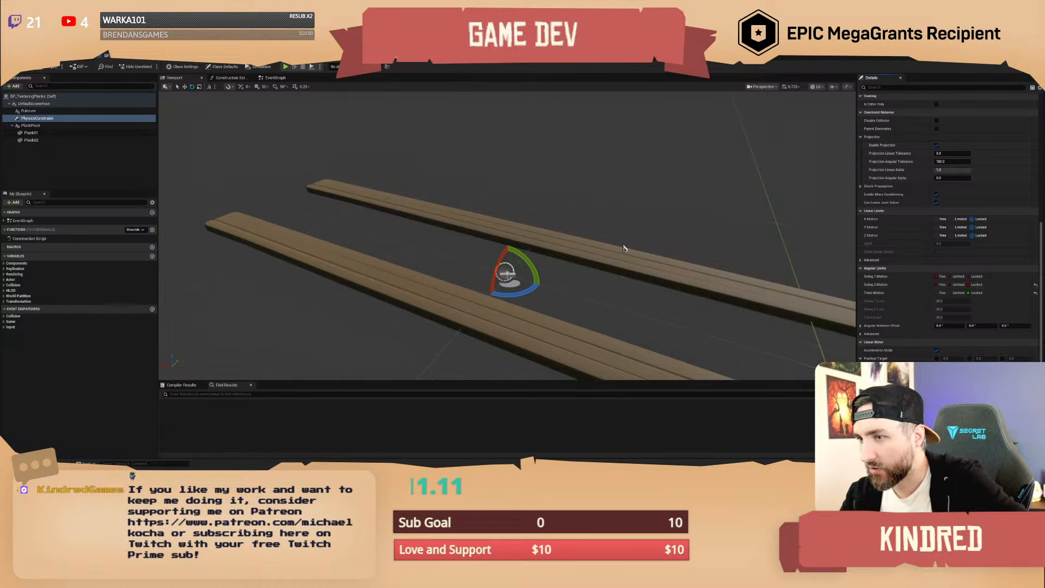
Try locking the Swing 1 motion of the PhysicsConstraint after checking the rotation axes between the planks.
key(d)
right_drag(536, 272, 446, 267)
key(w)
scroll(536, 272, down, 1)
key(d)
key(a)
scroll(536, 272, down, 2)
click(968, 277)
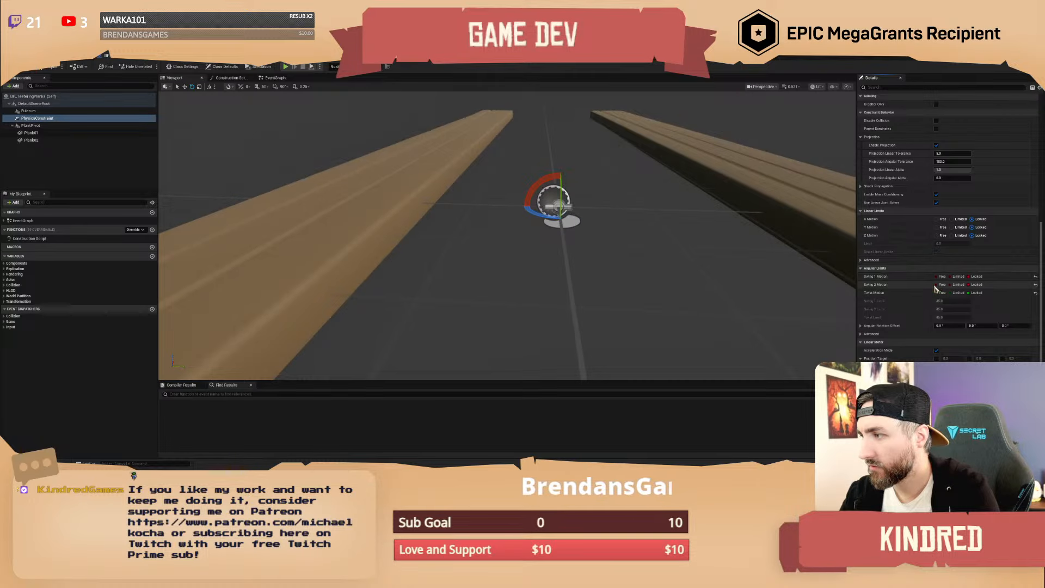
key(a)
right_drag(642, 272, 616, 272)
scroll(642, 272, down, 2)
key(d)
key(s)
scroll(632, 272, down, 4)
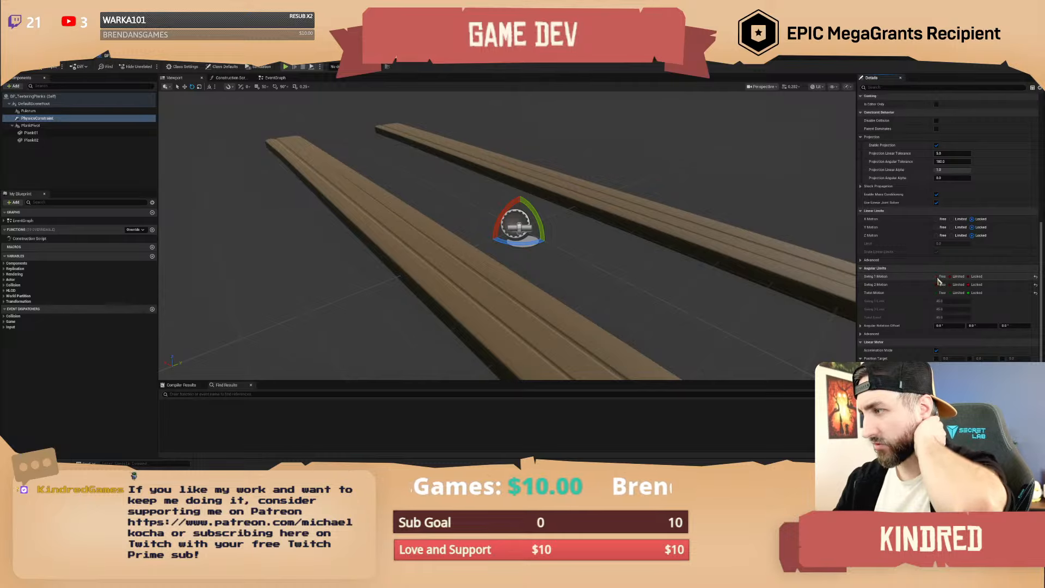
click(969, 276)
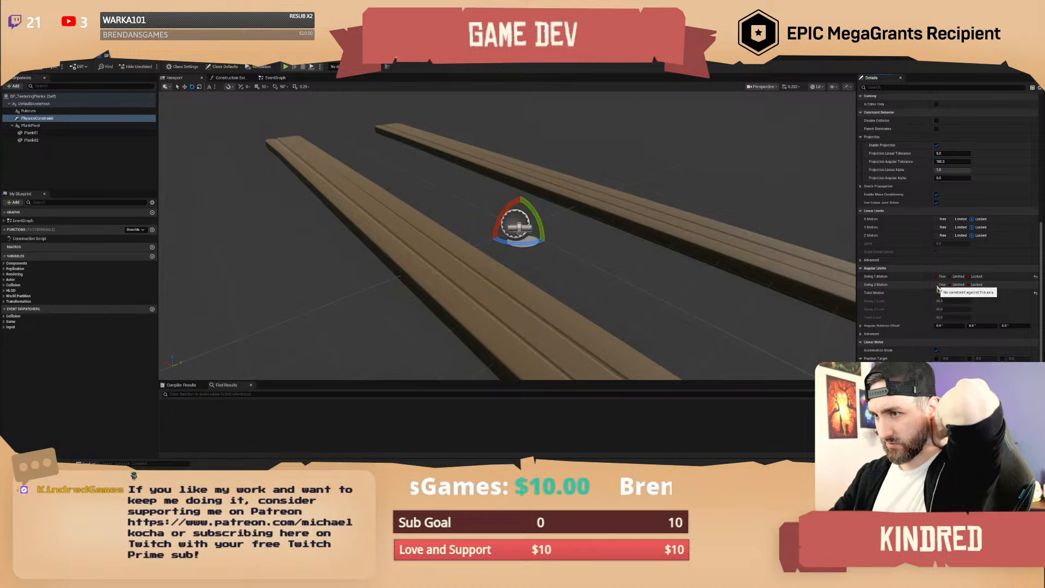
Set the PhysicsConstraint's Swing 1 Motion to Free and Swing 2 Motion to Locked.
click(962, 285)
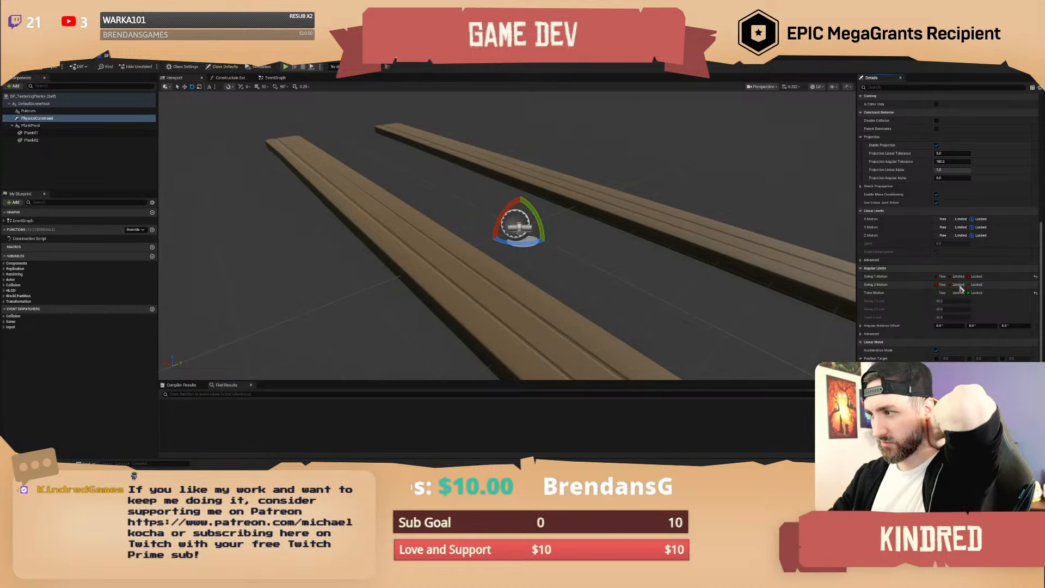
click(969, 286)
click(938, 277)
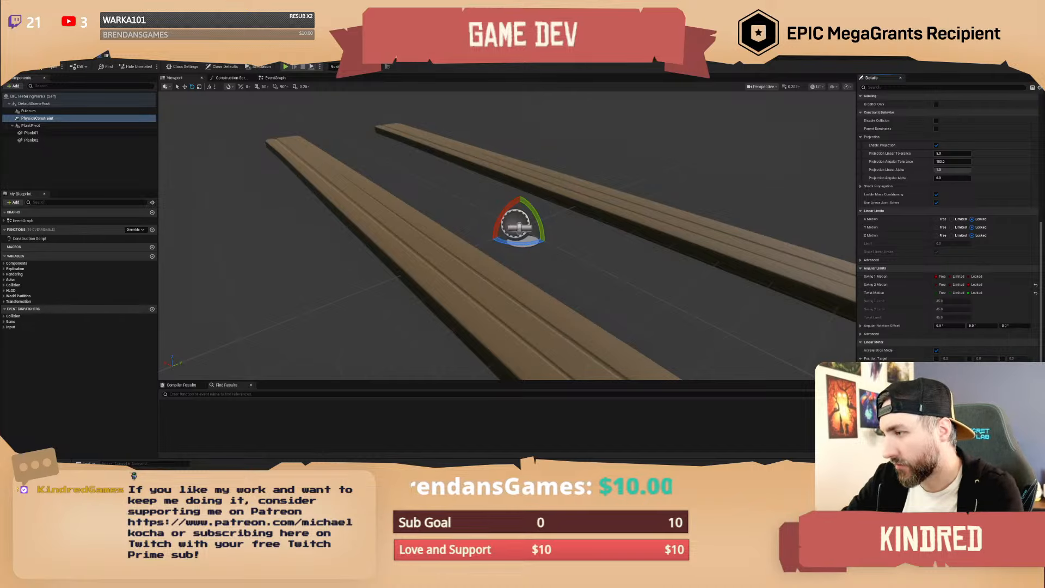
Turn off the linear motor's Acceleration Mode on the PhysicsConstraint and expand the advanced angular limits.
scroll(915, 326, down, 5)
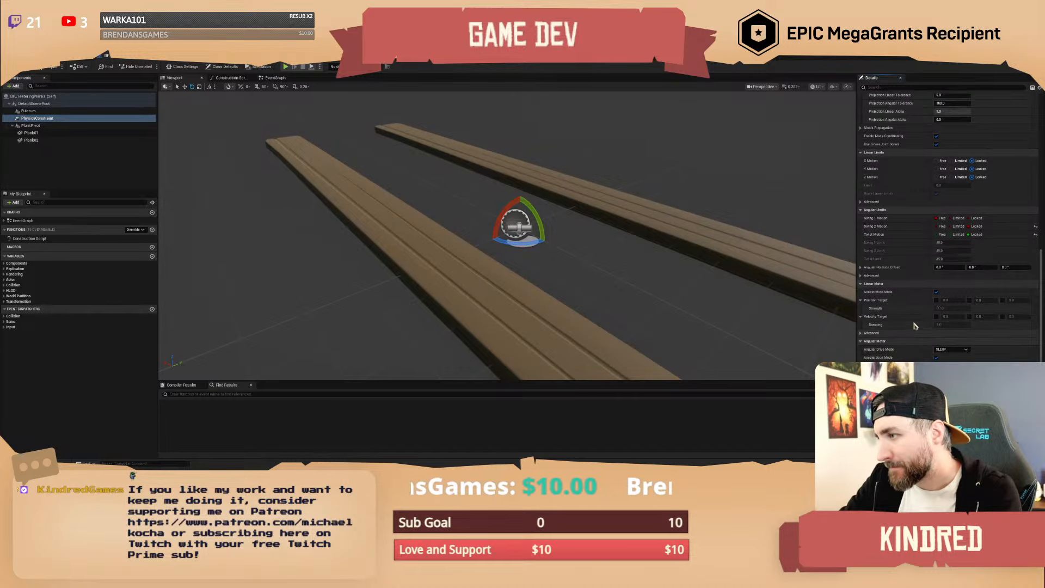
click(936, 293)
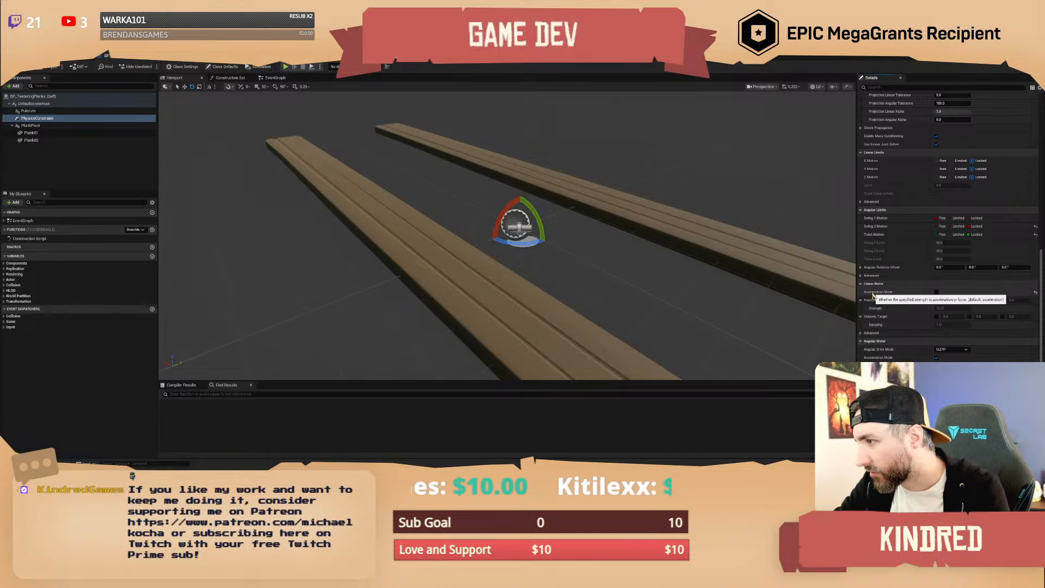
click(861, 276)
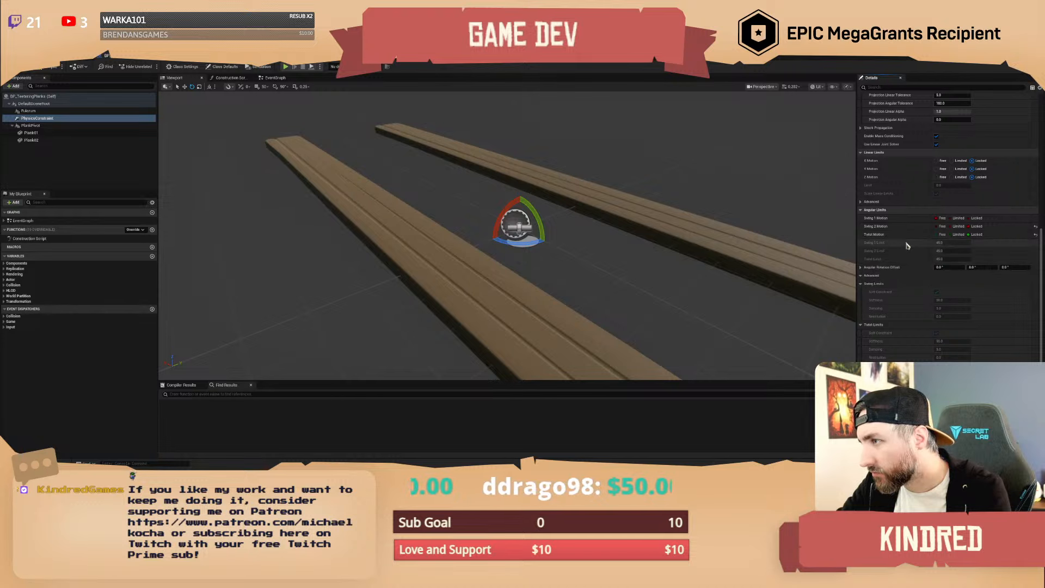
scroll(906, 246, up, 1)
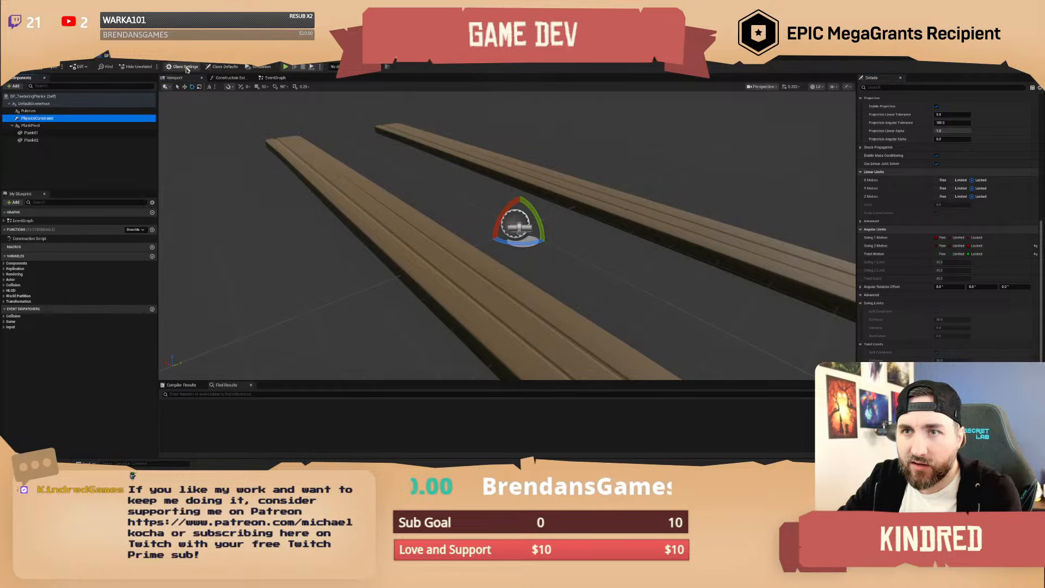
Open the blueprint's class defaults and review the replication settings.
click(223, 66)
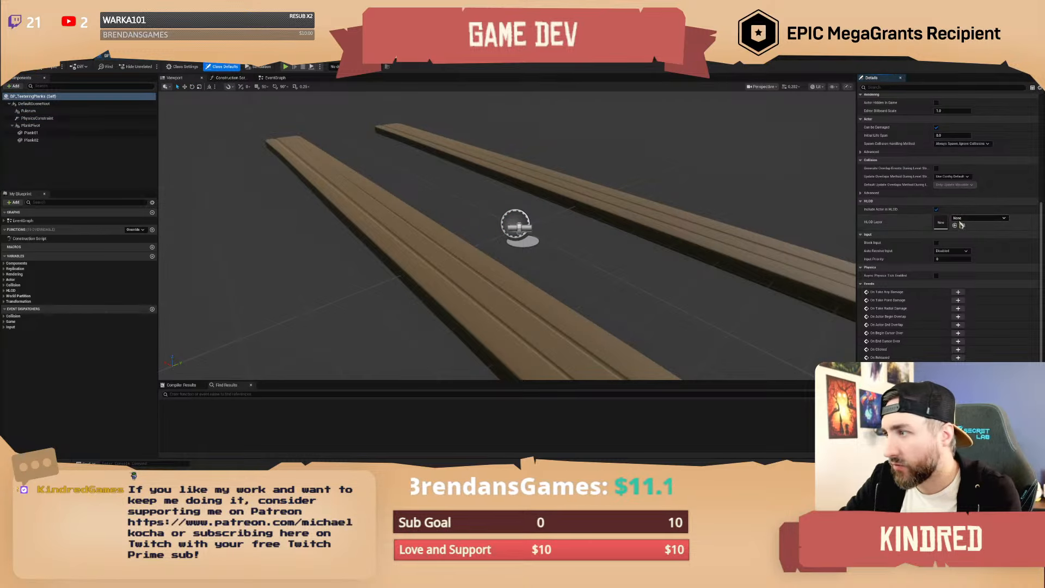
scroll(922, 181, up, 3)
scroll(922, 181, up, 2)
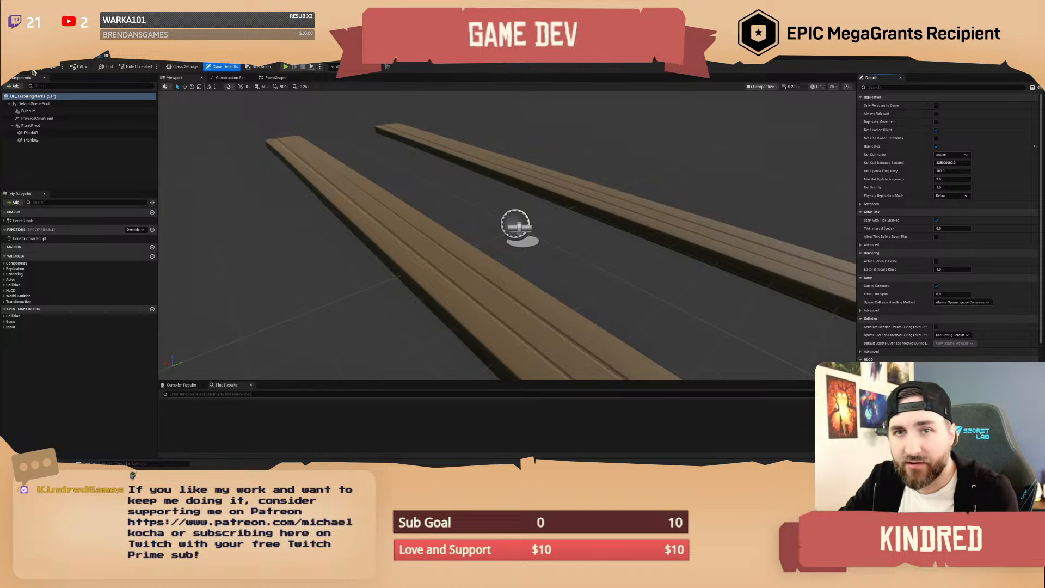
click(34, 96)
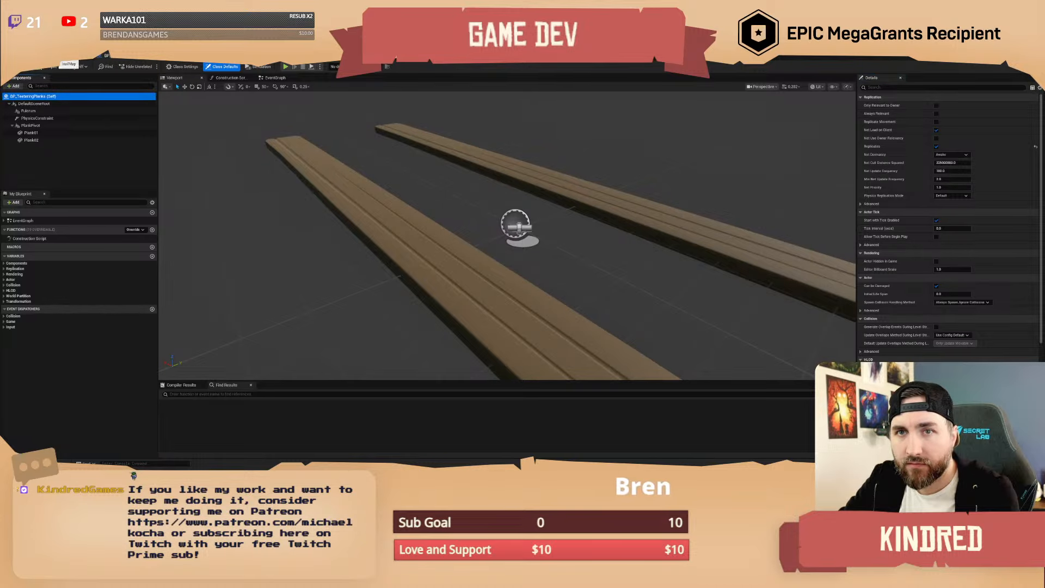
Switch to the TrailMap level and inspect the teetering planks placed in front of the wagon.
click(66, 56)
right_drag(621, 169, 694, 166)
scroll(620, 169, up, 1)
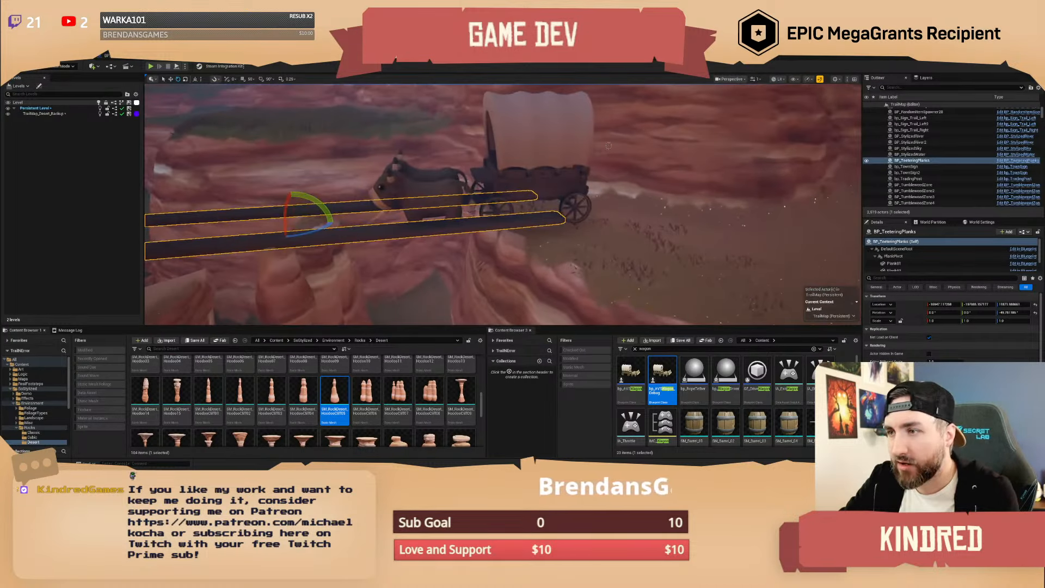
Delete the wagon standing beside the teetering planks, save all modified assets and check out bp_POI_Manager.
click(621, 169)
click(536, 130)
key(Delete)
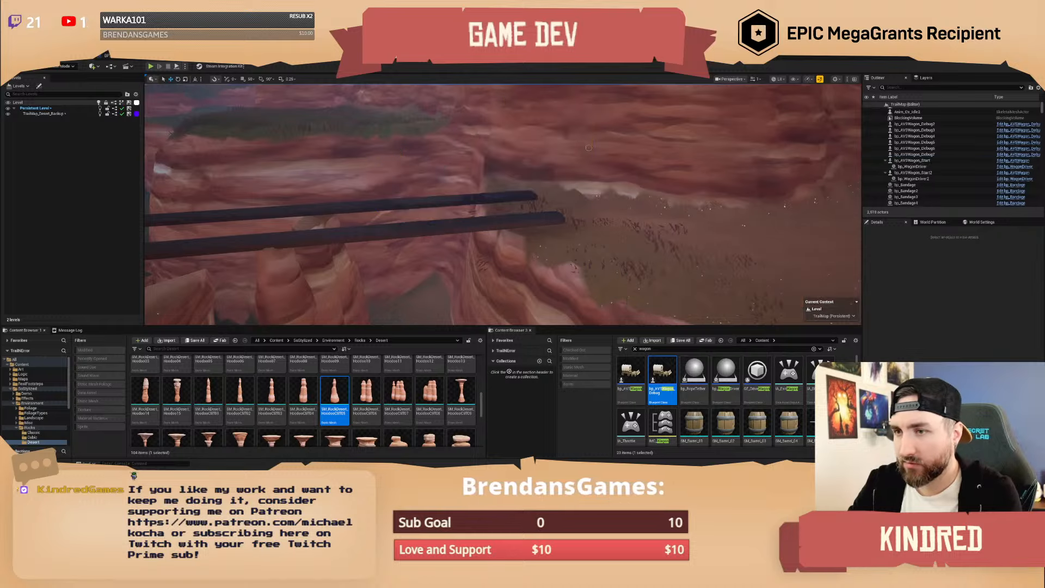
right_drag(536, 131, 591, 114)
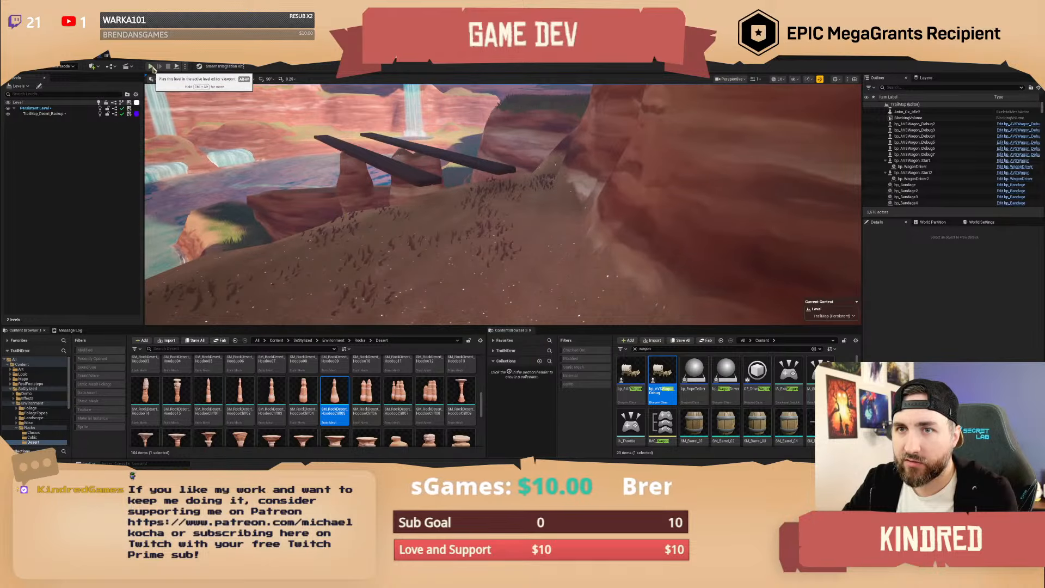
key(ctrl+shift+s)
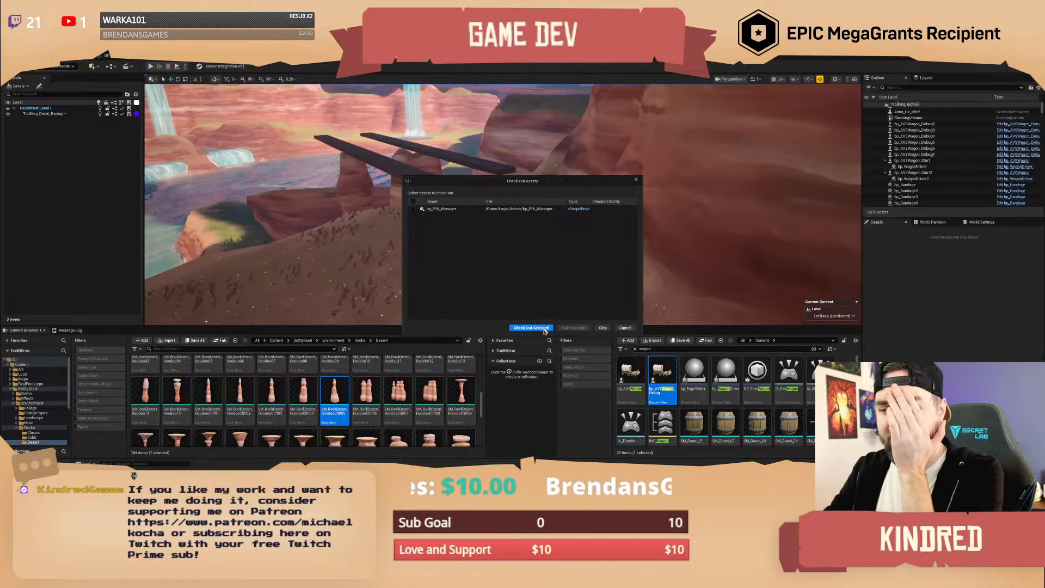
click(536, 328)
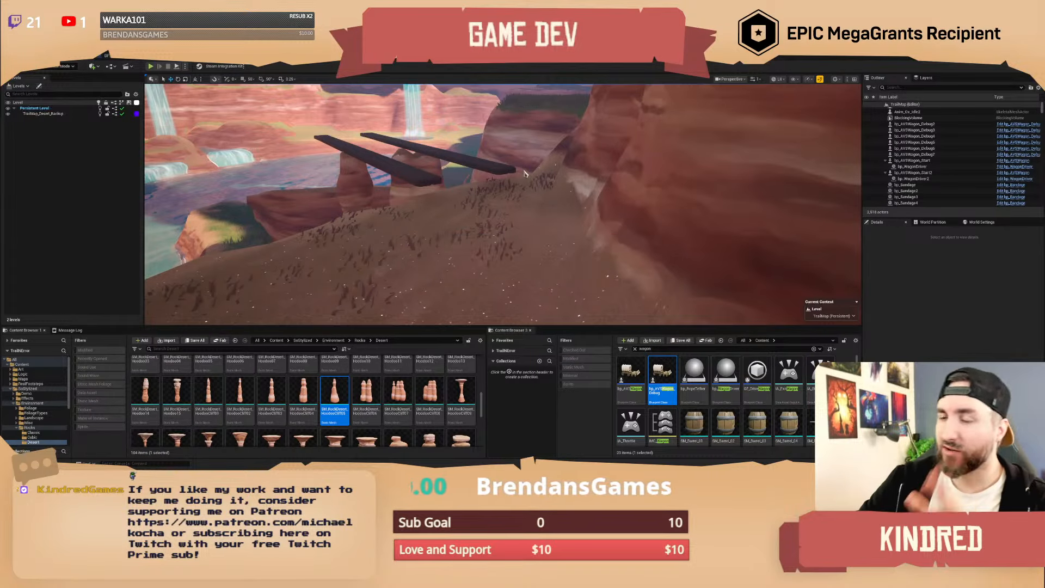
Play-test the level from beside the teetering planks, walking the character onto them, and end the session.
key(w)
right_drag(525, 169, 495, 184)
key(d)
scroll(498, 180, down, 5)
scroll(499, 179, up, 4)
key(s)
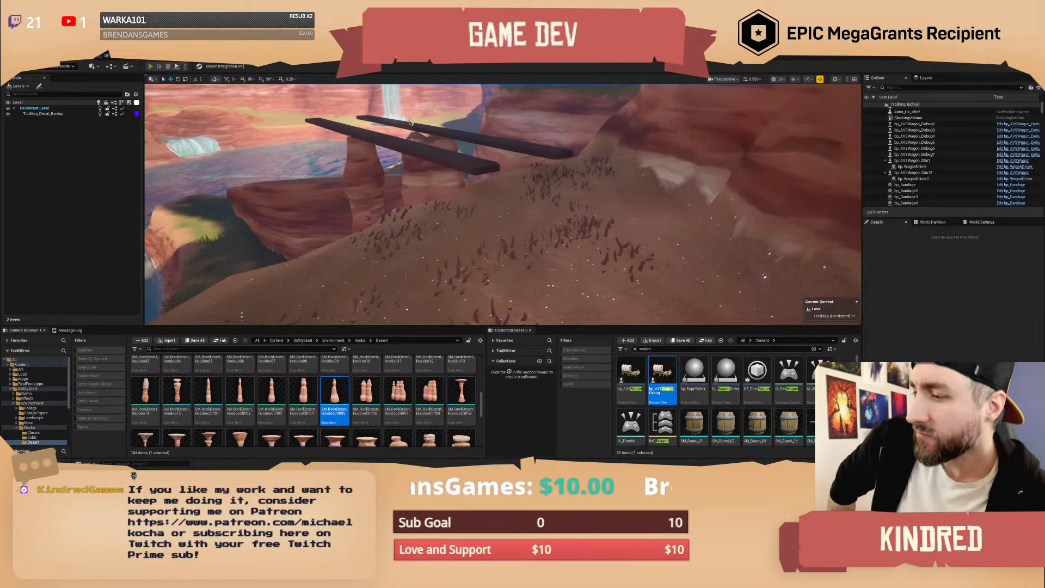
key(alt+p)
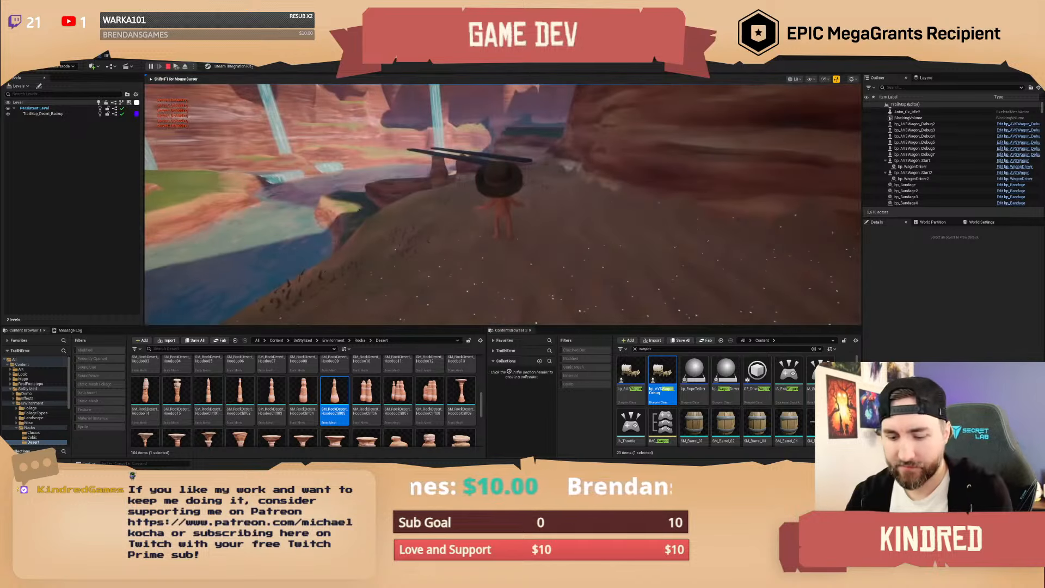
key(w)
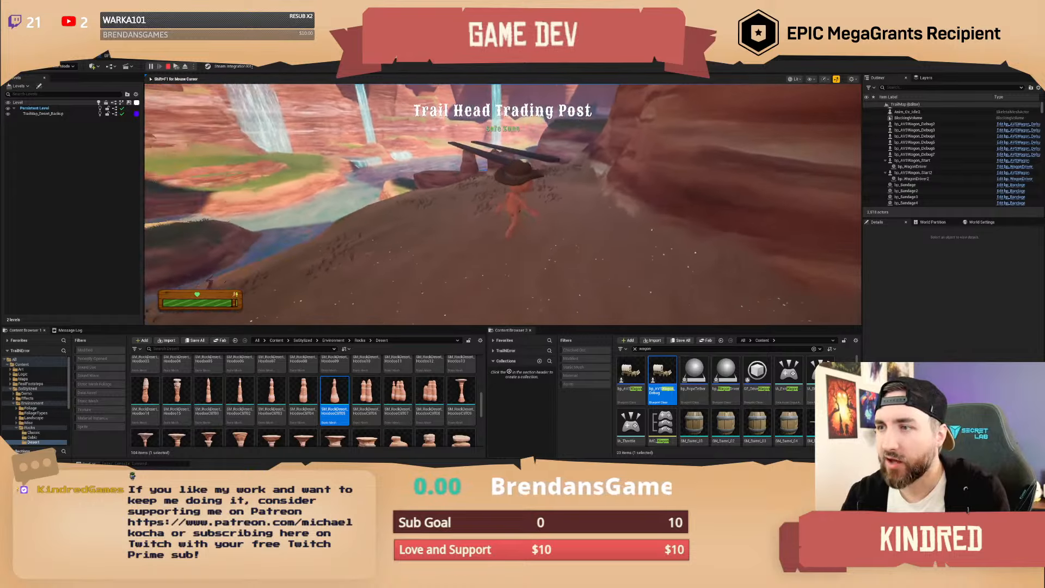
key(w)
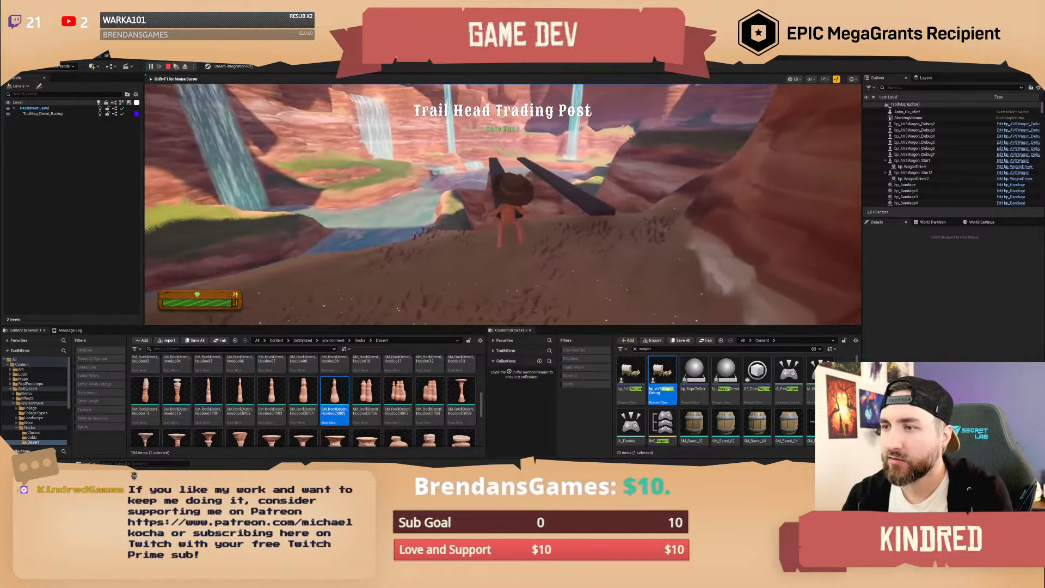
key(w)
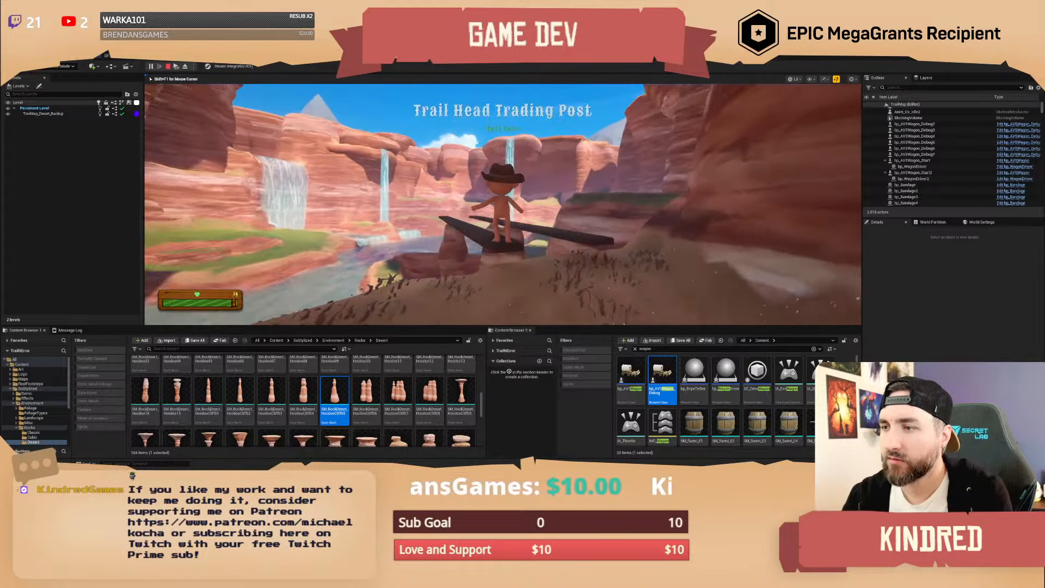
key(Escape)
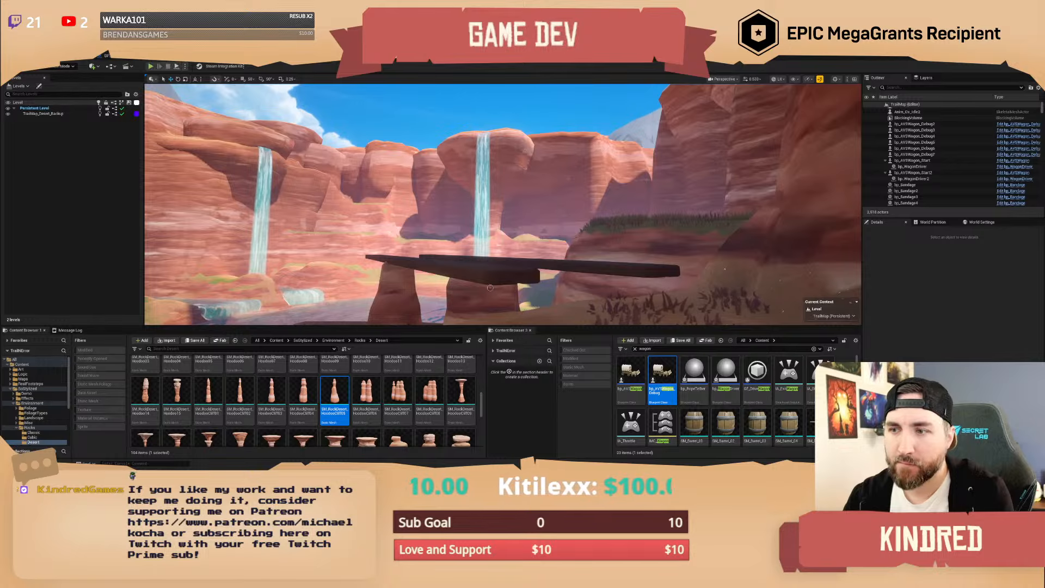
Lower the hoodoo rock pillars beneath the teetering planks slightly to leave clearance under the boards.
click(445, 265)
drag(438, 240, 437, 235)
key(q)
right_drag(478, 277, 478, 277)
scroll(478, 278, down, 1)
key(e)
click(479, 277)
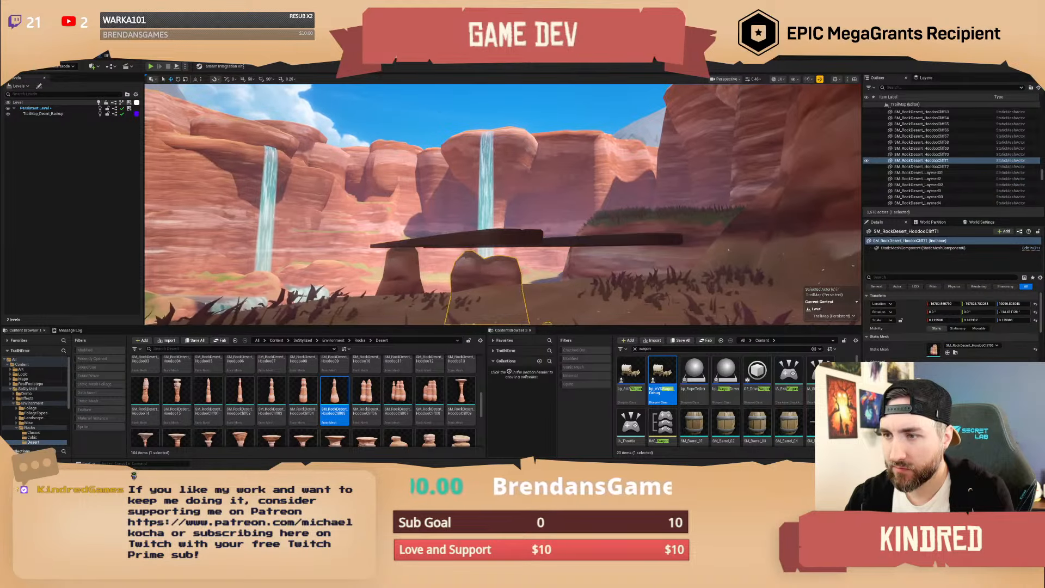
click(402, 273)
right_drag(401, 273, 404, 304)
key(s)
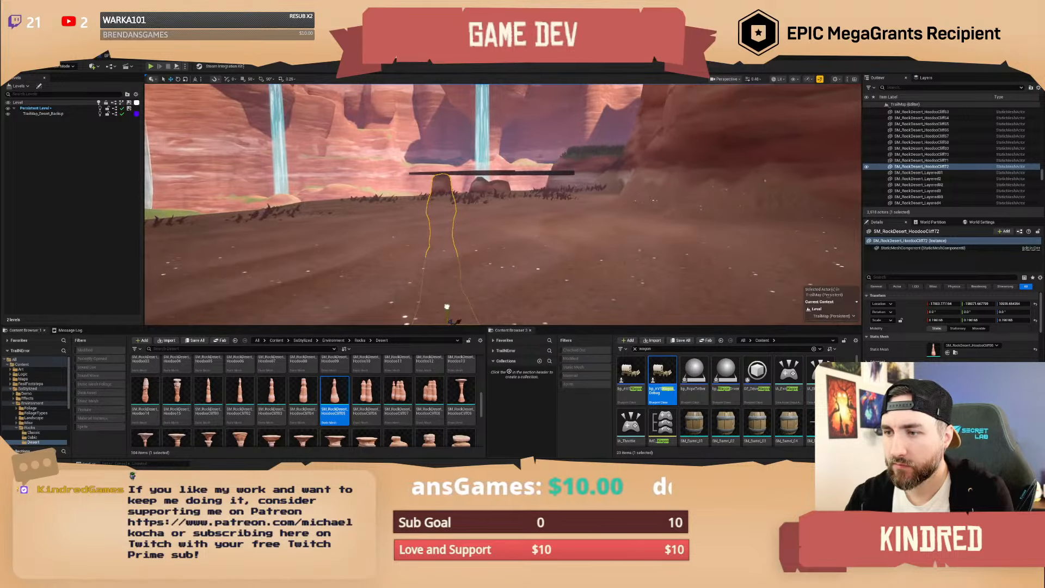
drag(447, 306, 448, 311)
key(w)
right_drag(448, 311, 447, 307)
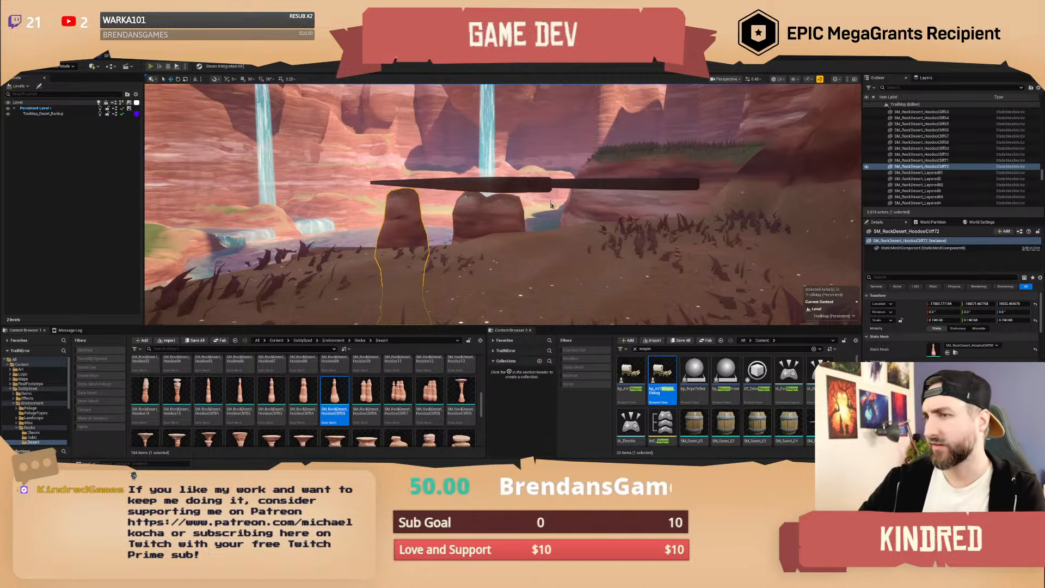
Play-test the planks over the lowered rock pillars by walking the character onto the near end, and stop playing.
key(alt+p)
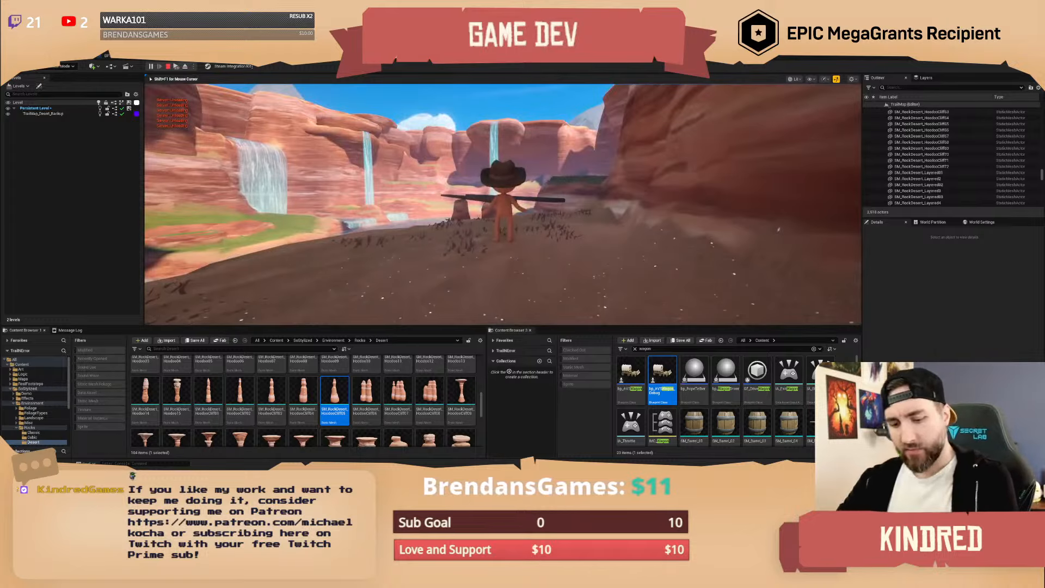
key(w)
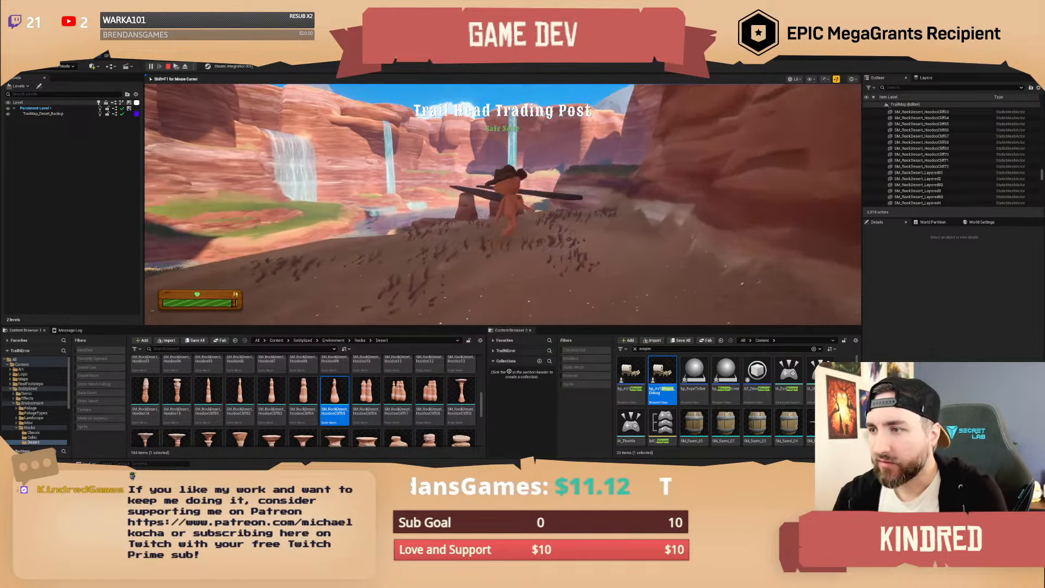
key(w)
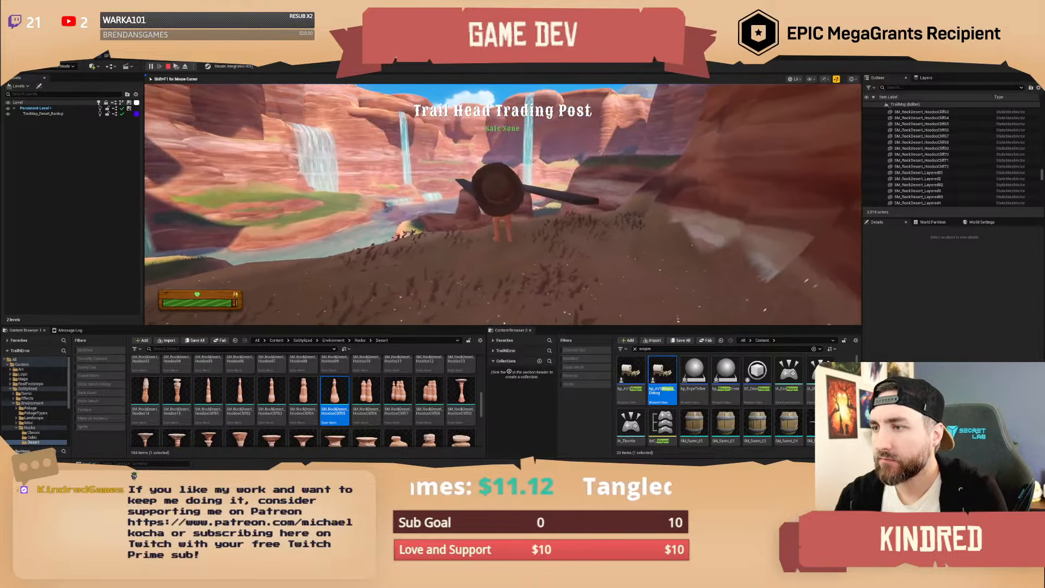
key(Escape)
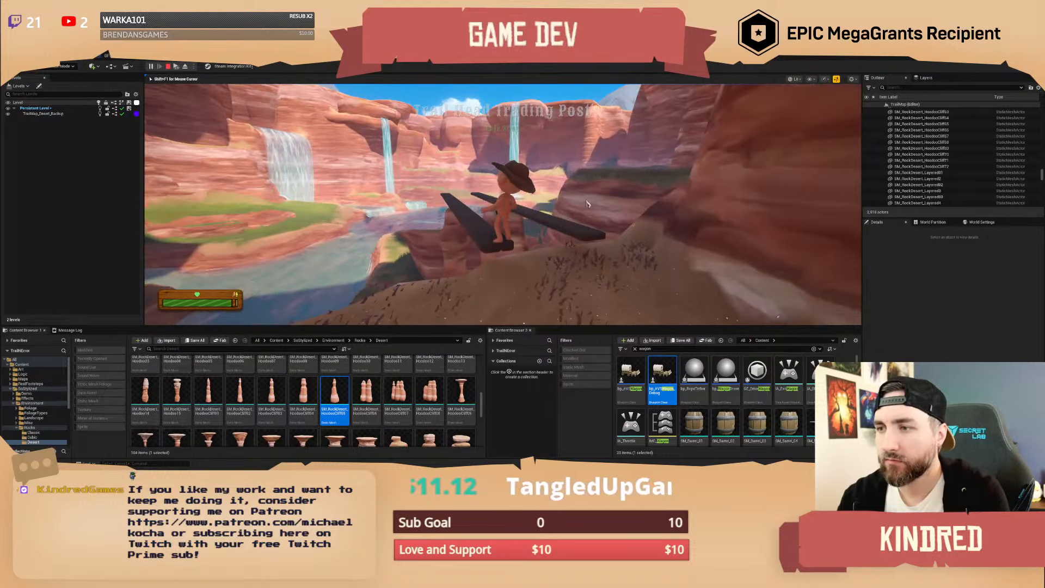
Enable Simulate Physics on both plank meshes in the BP_TeeteringPlanks blueprint.
click(114, 58)
click(31, 132)
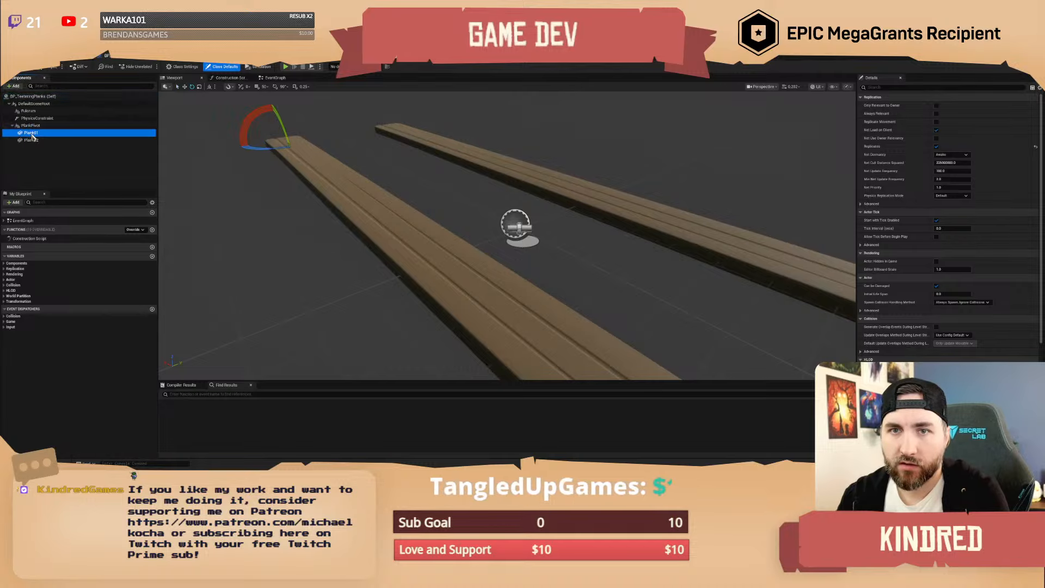
ctrl+click(31, 140)
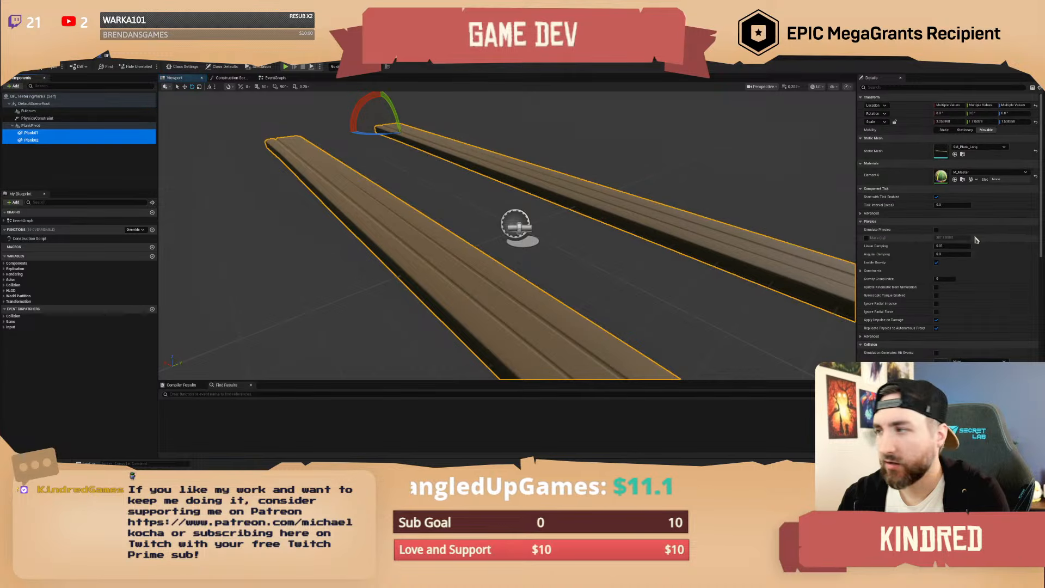
click(936, 229)
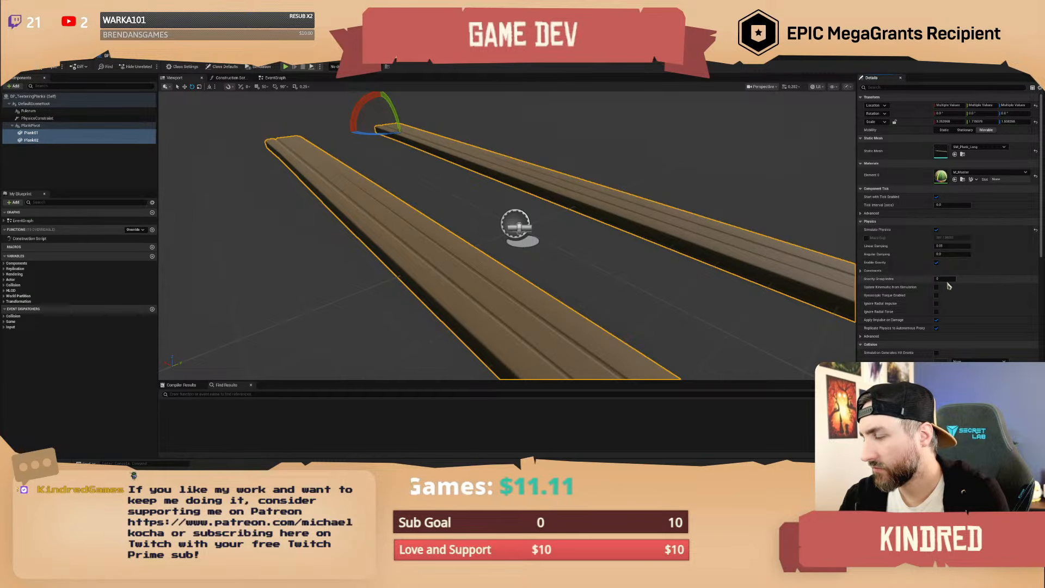
Set the Angular Damping of both planks to 0 and compile the blueprint.
click(948, 254)
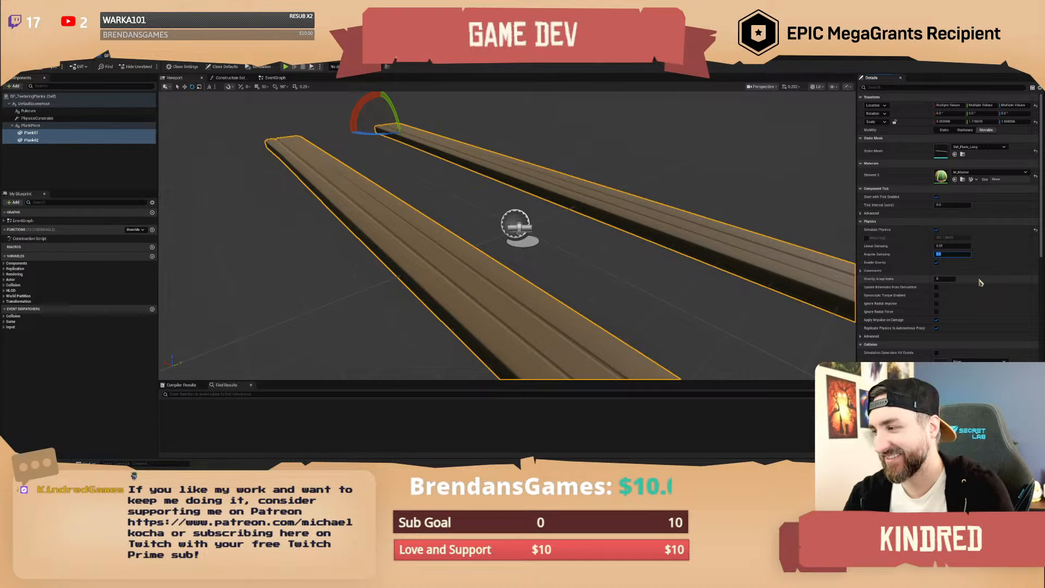
click(997, 376)
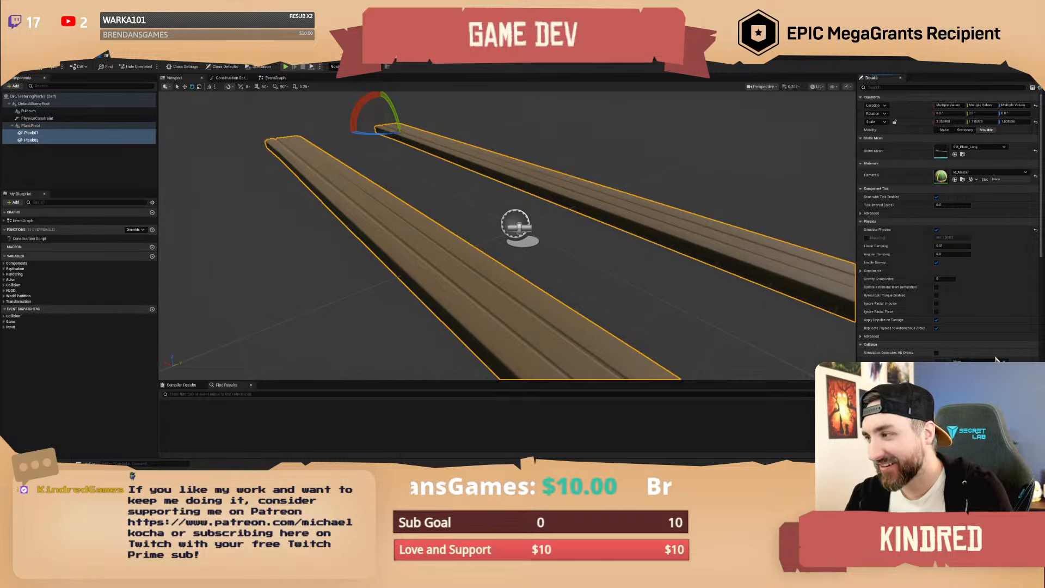
click(953, 255)
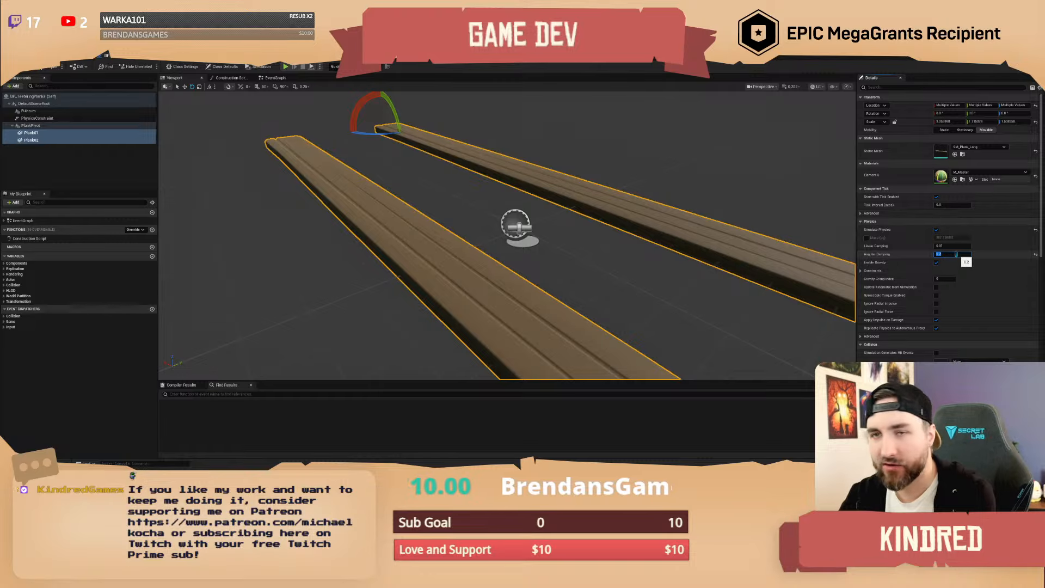
text(0)
key(Return)
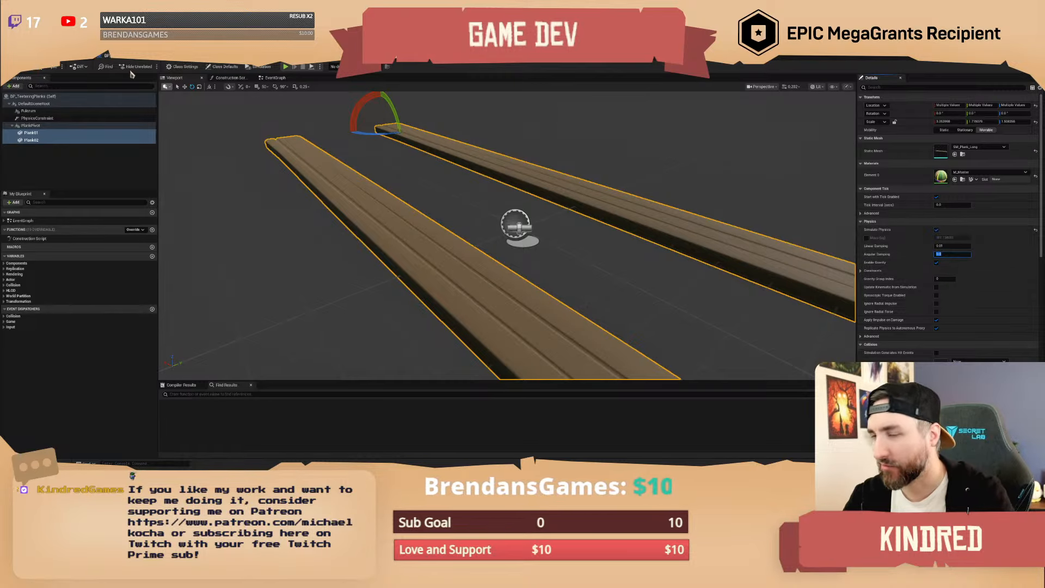
click(51, 68)
Play-test the TrailMap level with the physics-simulated planks, walking the character along them, and end the session.
click(57, 56)
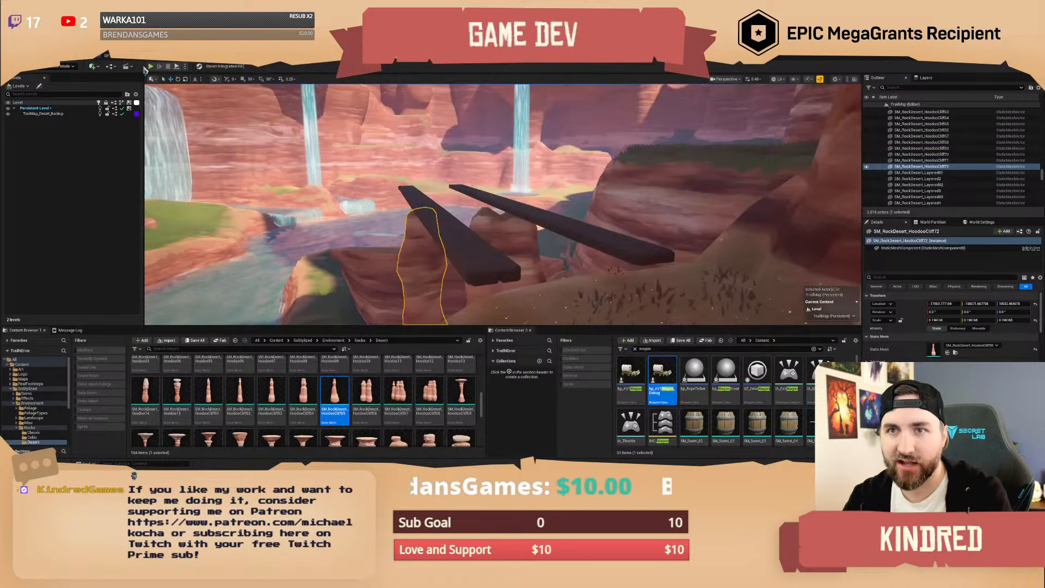
click(153, 68)
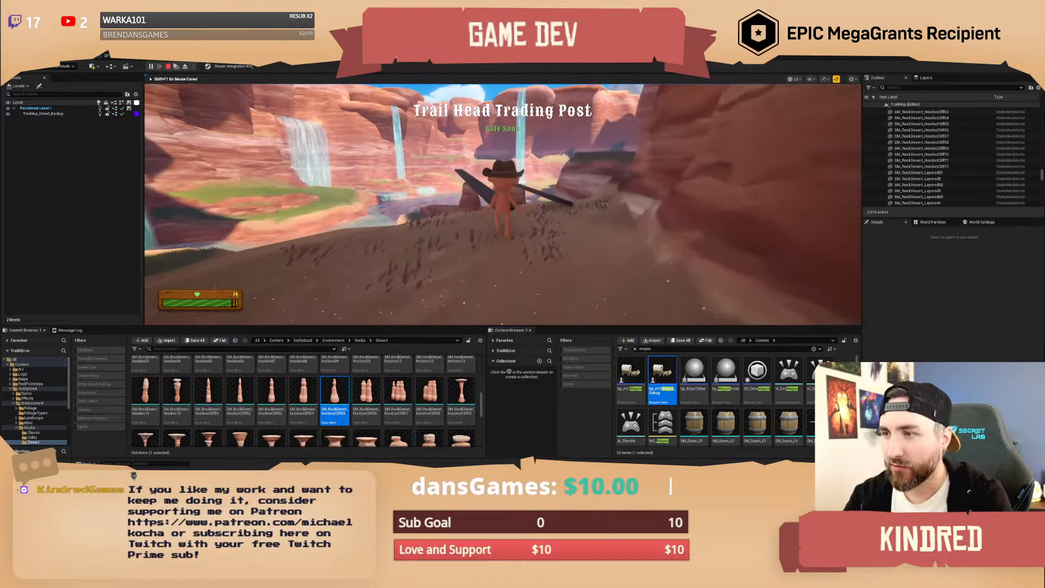
key(w)
key(w)
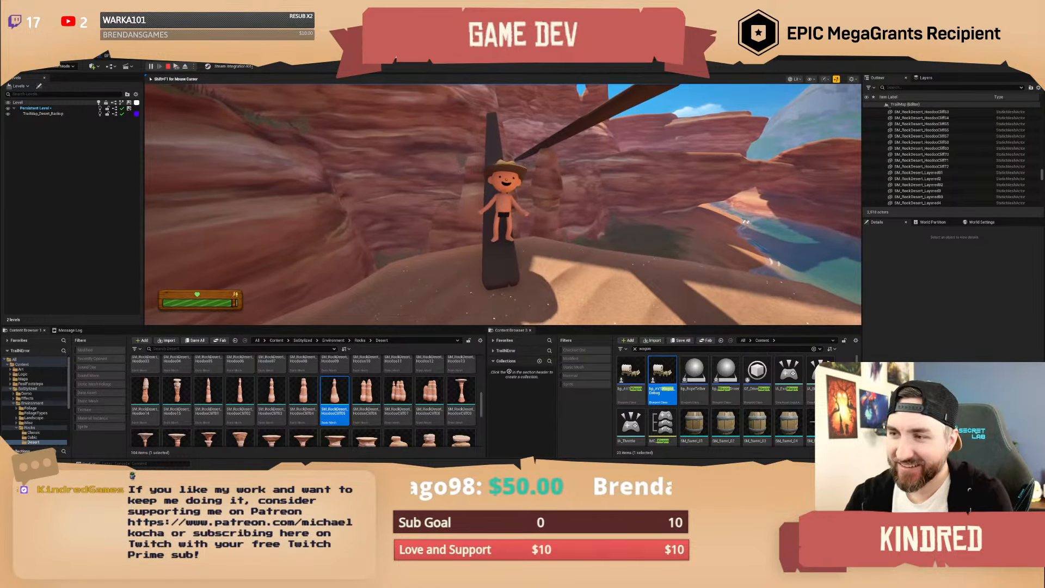
key(w)
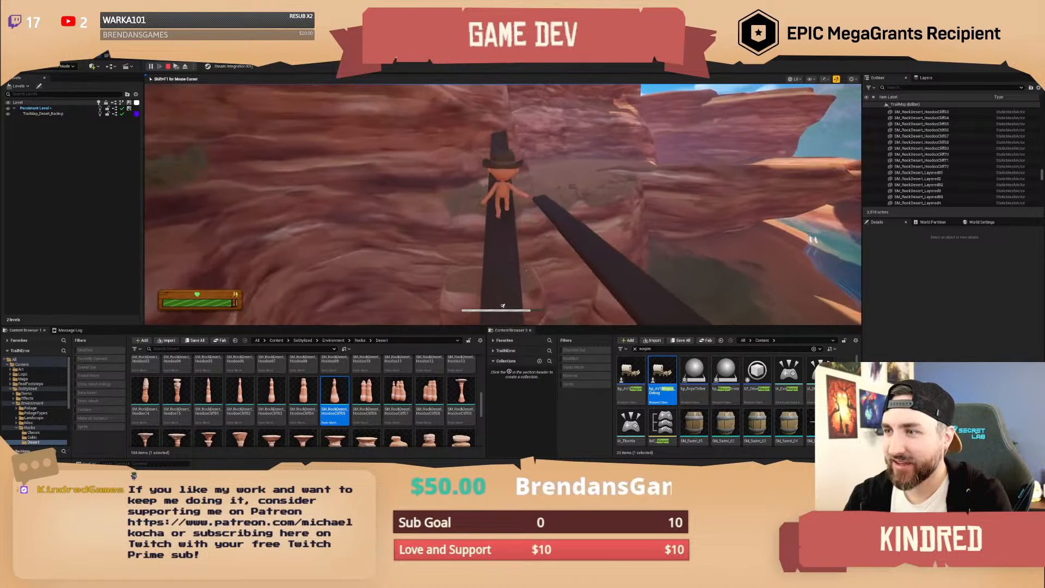
key(d)
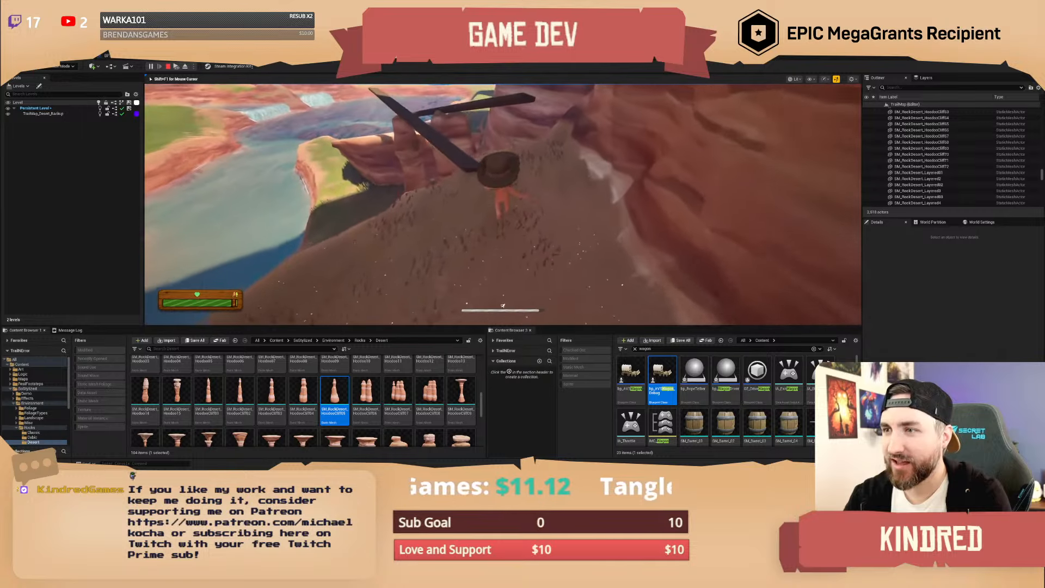
key(Escape)
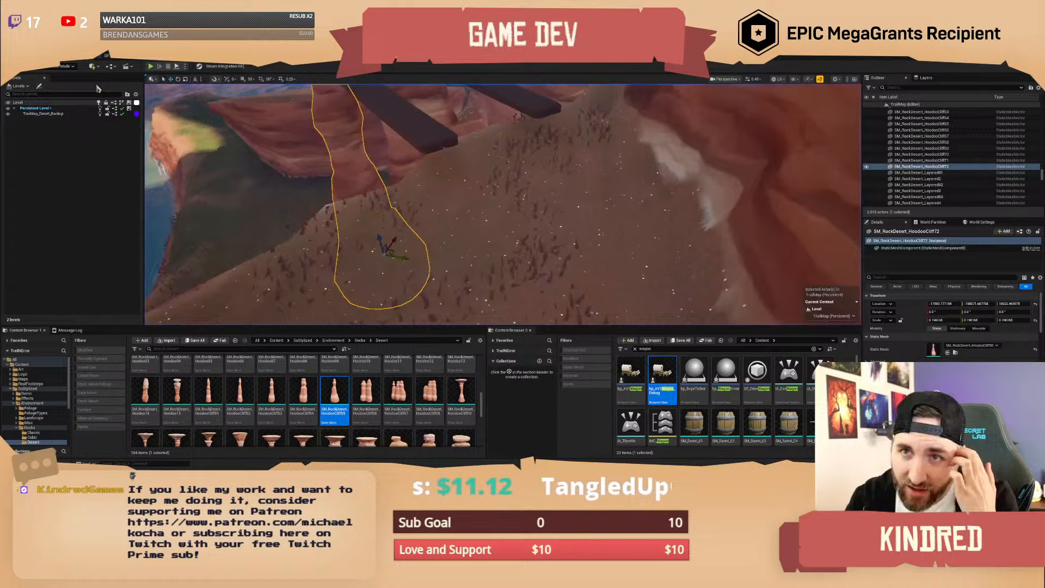
Examine the physics constraint's linked components, projection, linear limits and angular limits in the BP_TeeteringPlanks blueprint.
click(111, 56)
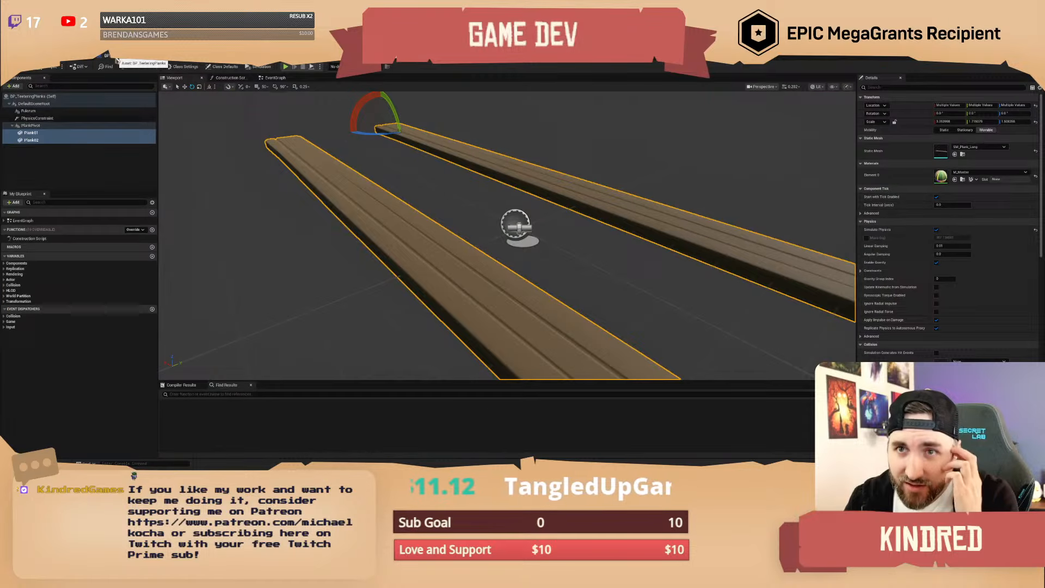
click(49, 120)
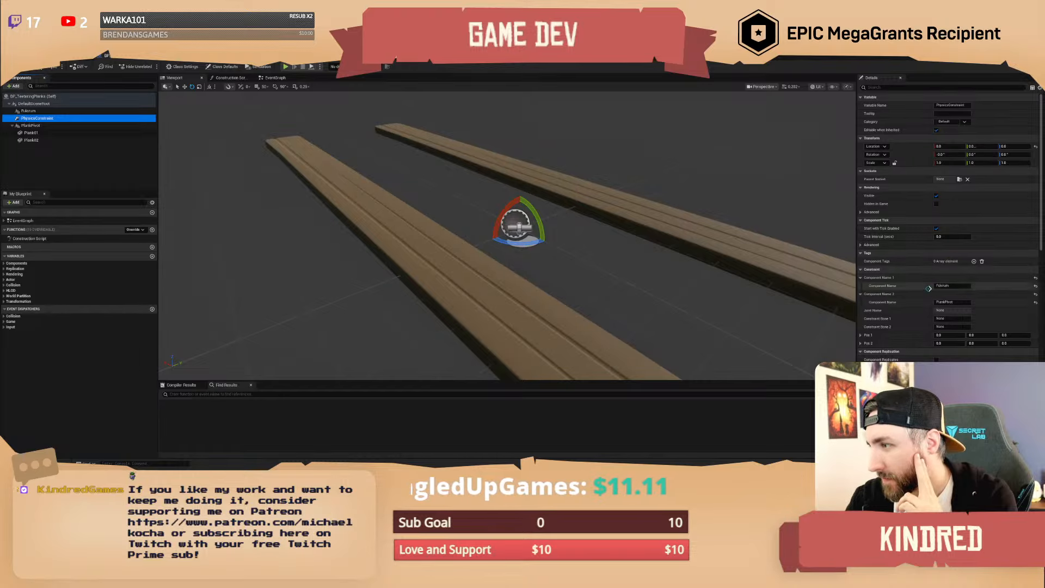
scroll(923, 299, down, 2)
scroll(923, 299, up, 1)
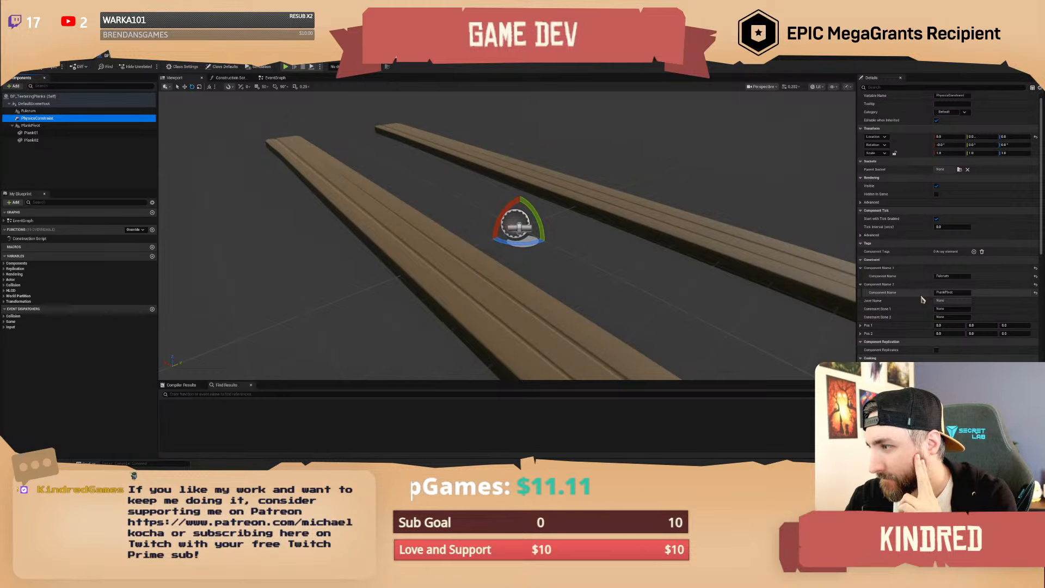
scroll(923, 300, down, 6)
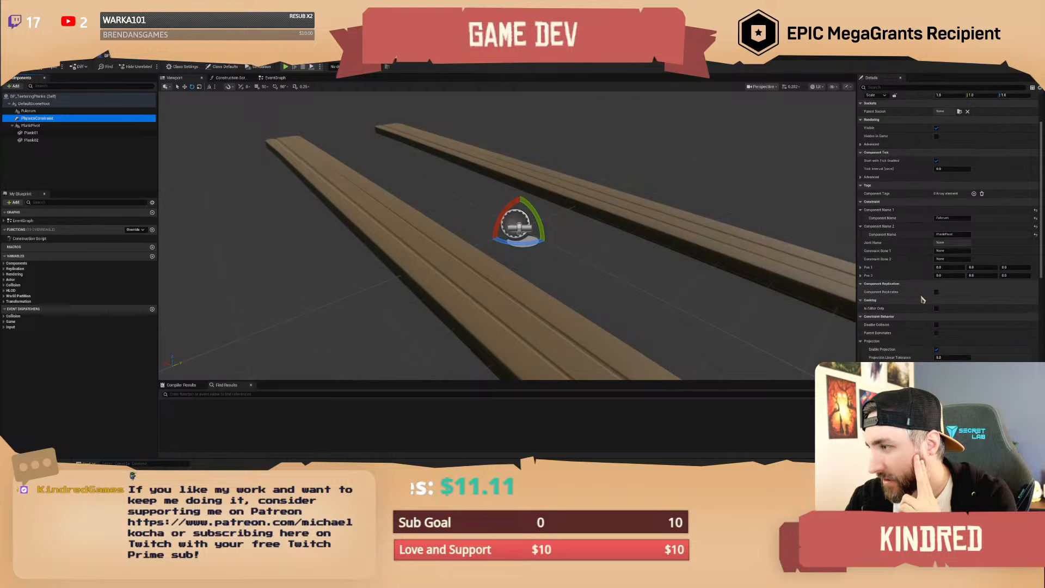
scroll(920, 300, down, 1)
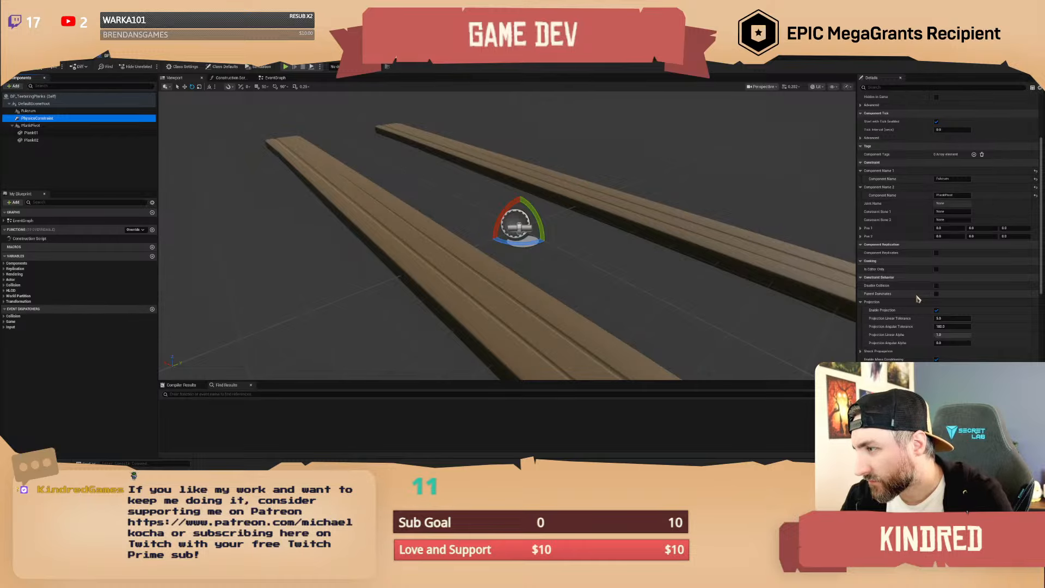
scroll(919, 298, down, 2)
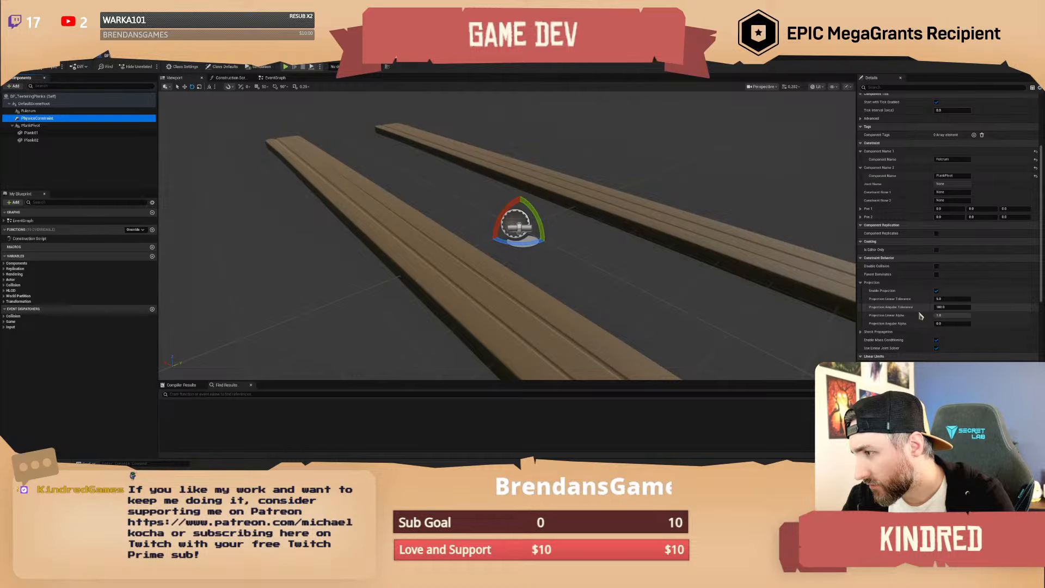
scroll(920, 316, down, 6)
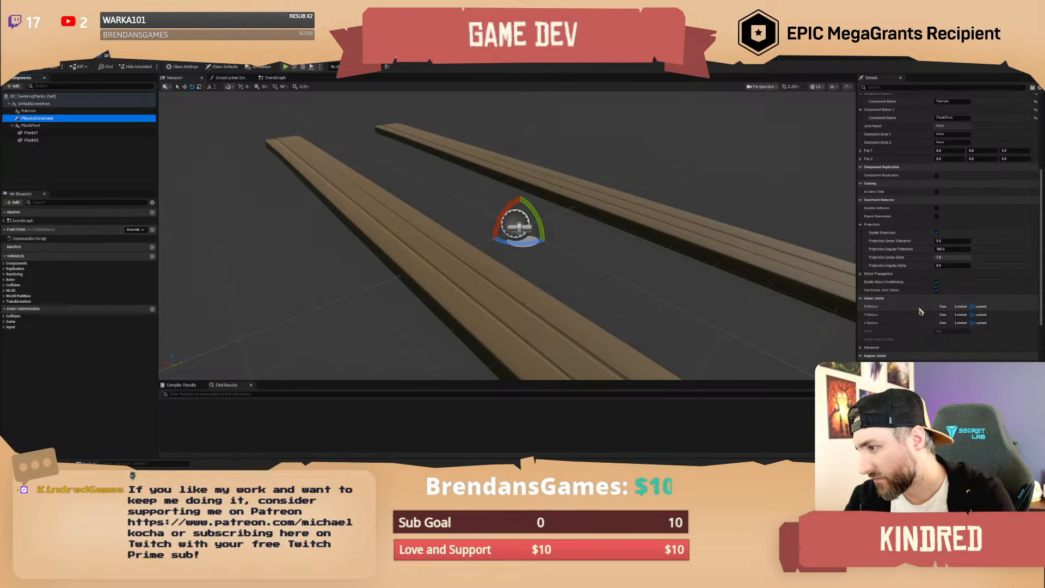
scroll(917, 311, down, 2)
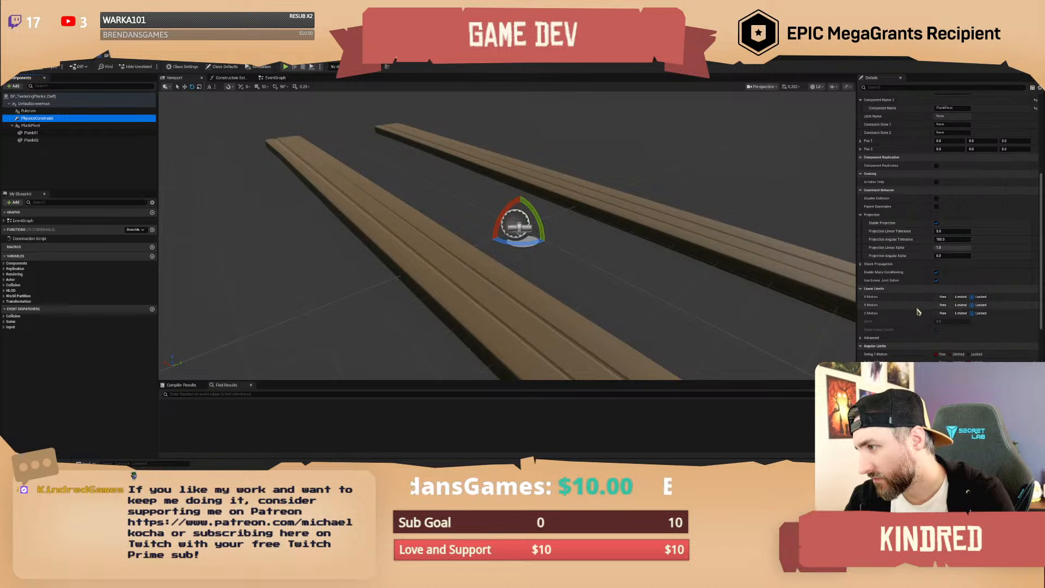
scroll(918, 311, down, 2)
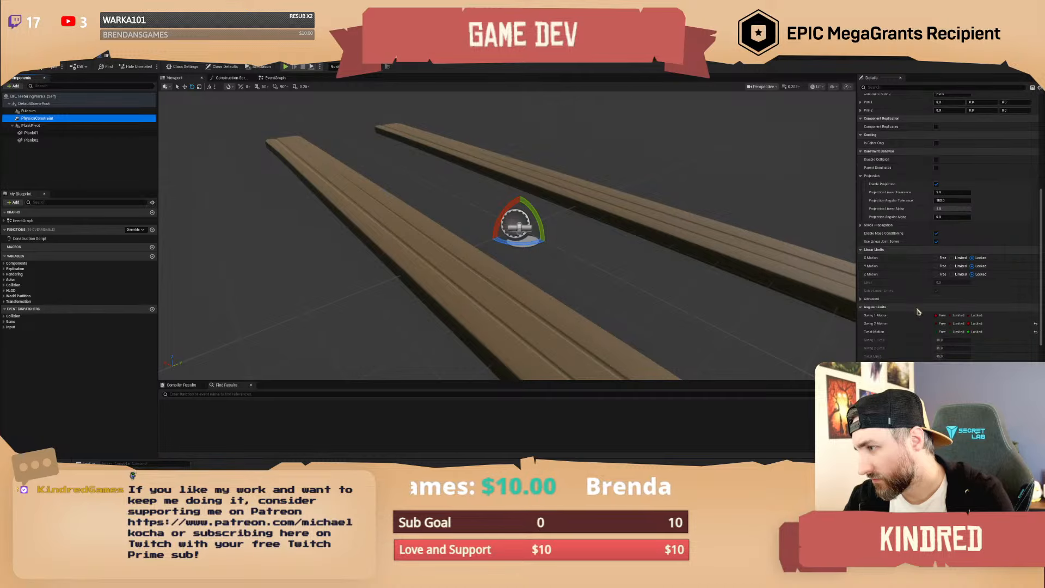
scroll(918, 311, down, 1)
scroll(919, 320, down, 2)
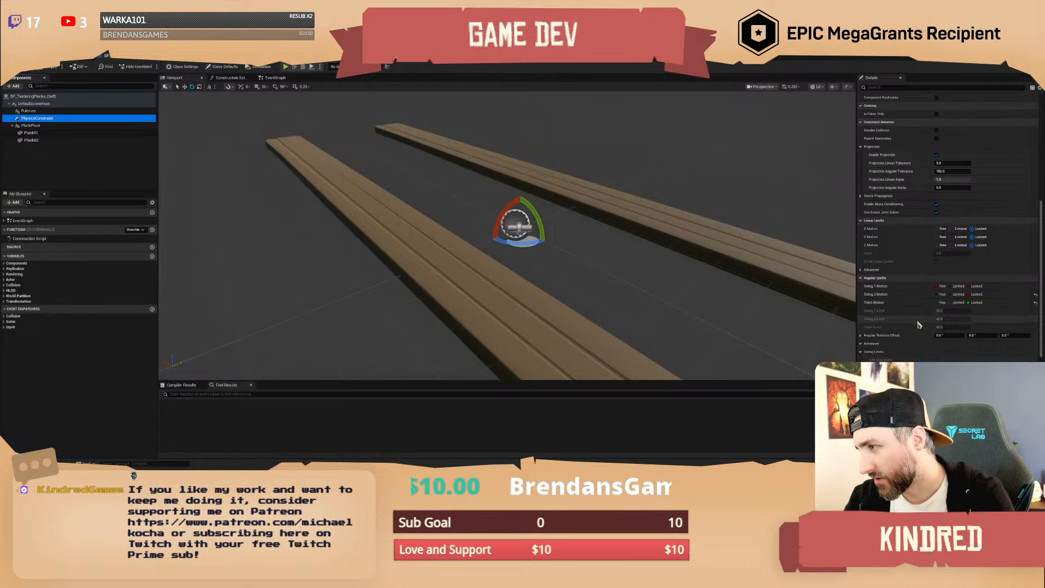
scroll(918, 323, down, 2)
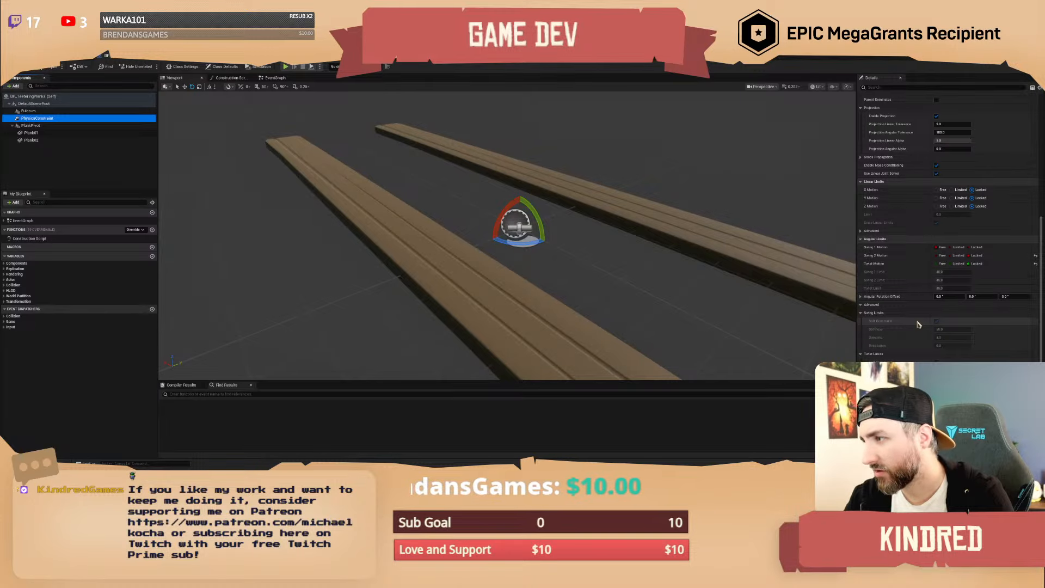
scroll(919, 318, up, 15)
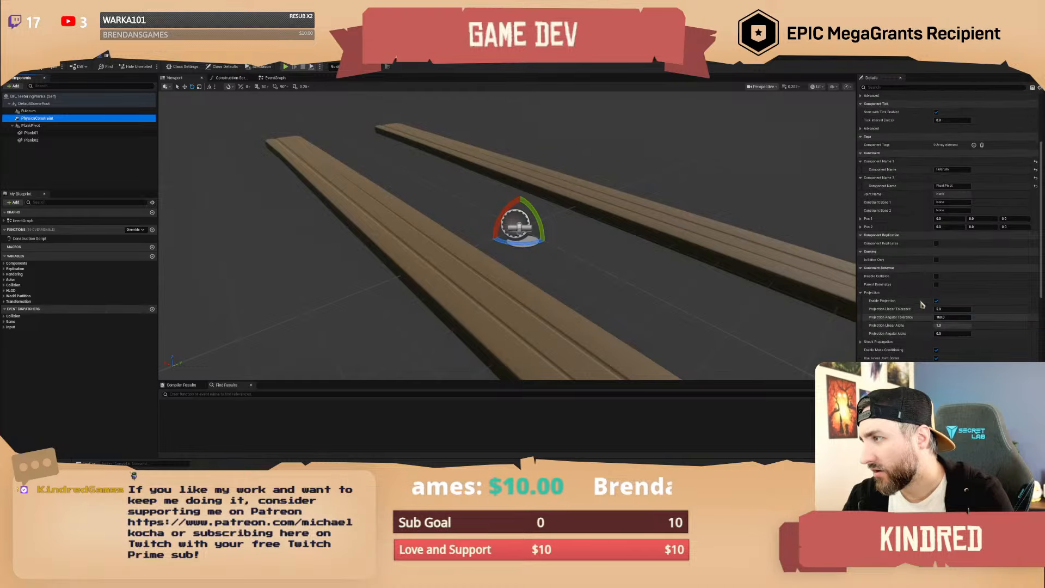
scroll(921, 304, up, 5)
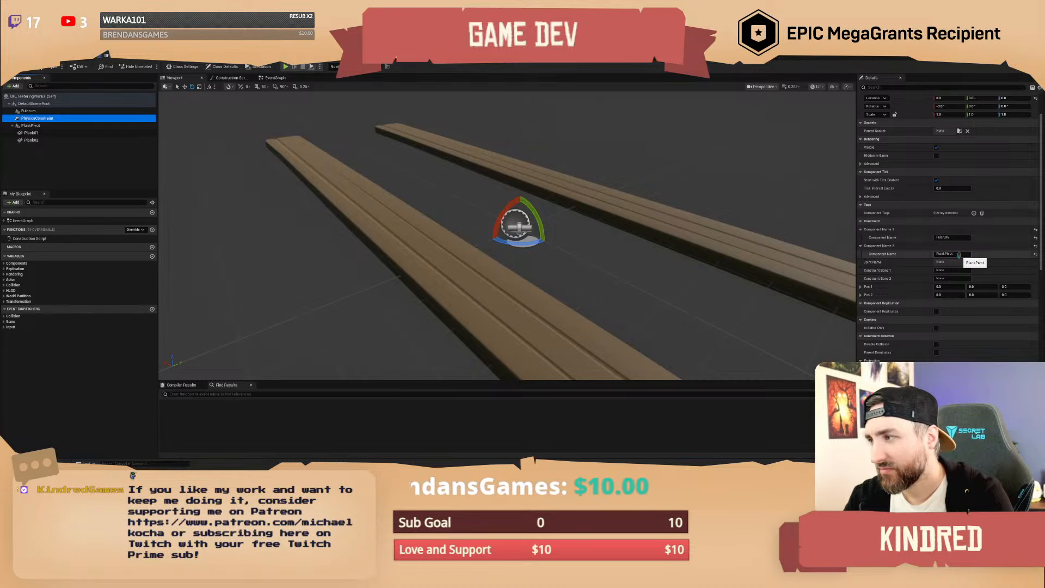
scroll(927, 279, up, 4)
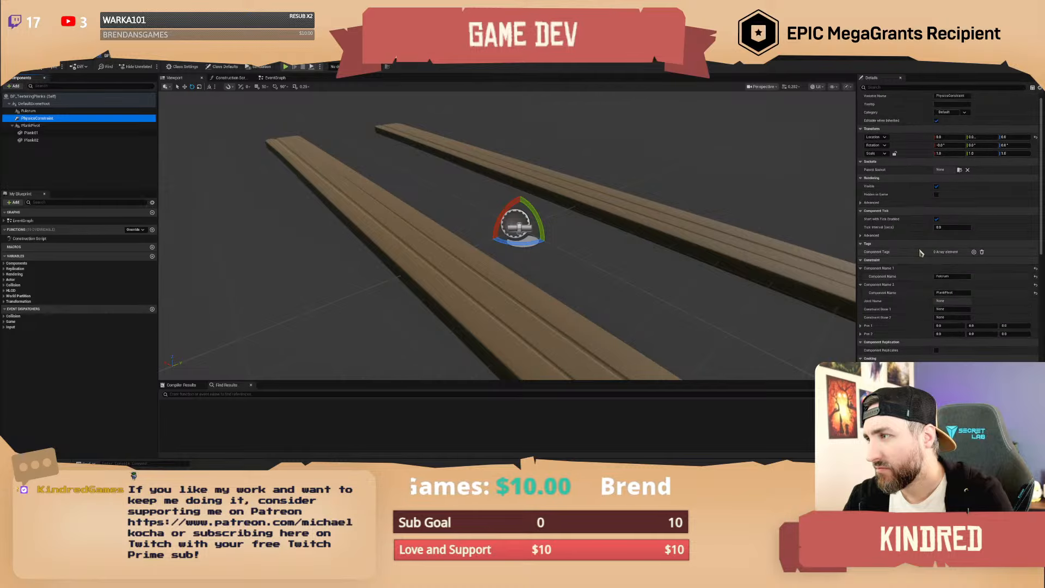
scroll(927, 279, down, 2)
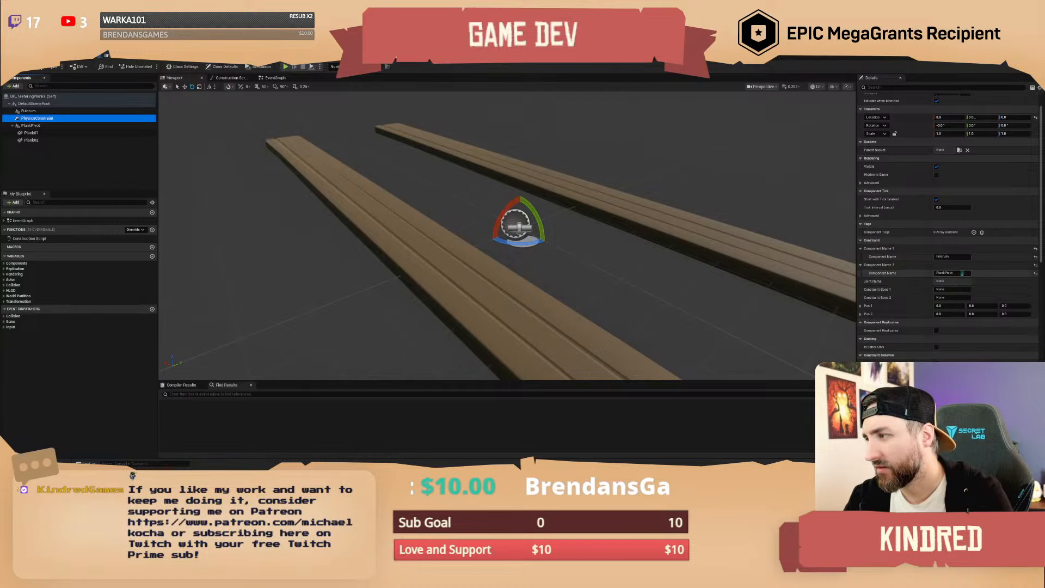
Compare the details of the PlankPivot component with those of its child meshes Plank01 and Plank02.
click(34, 126)
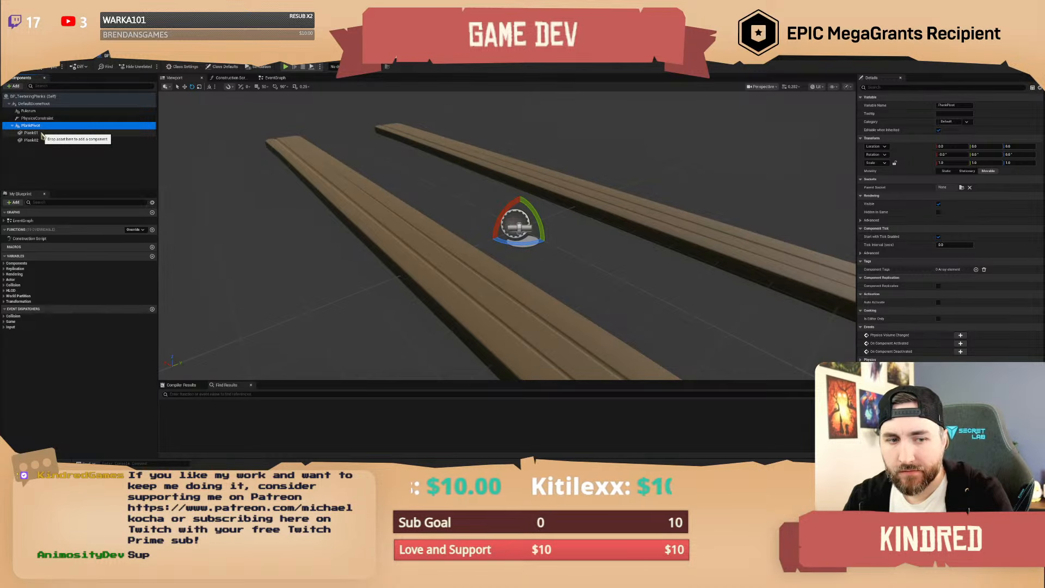
click(42, 134)
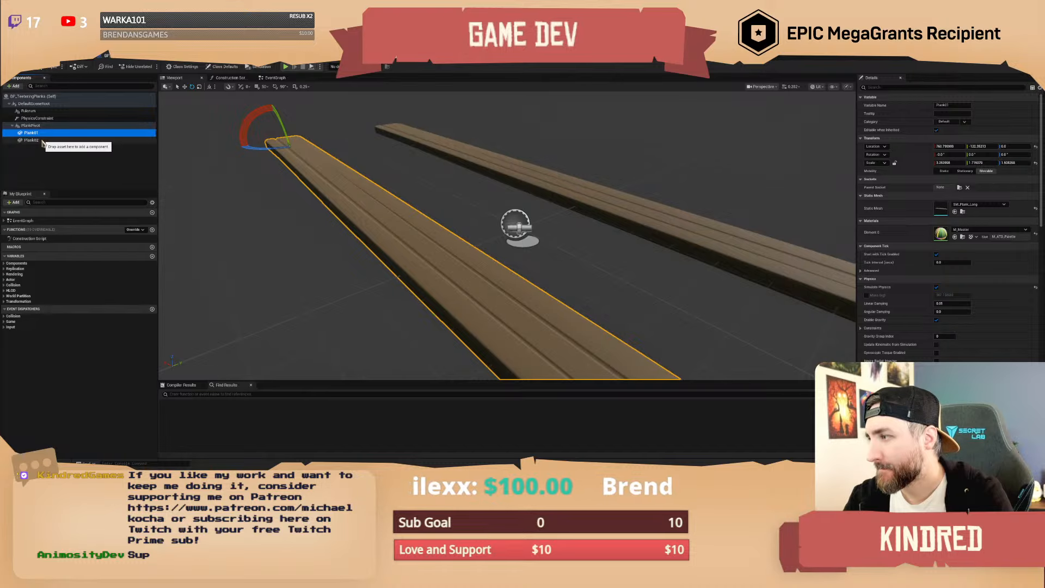
click(42, 141)
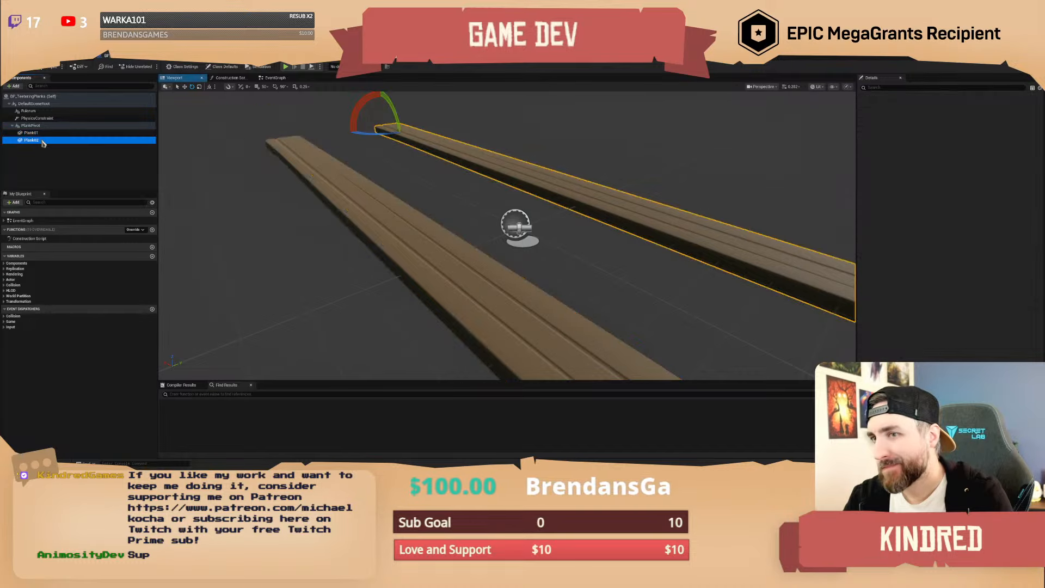
click(39, 134)
click(38, 126)
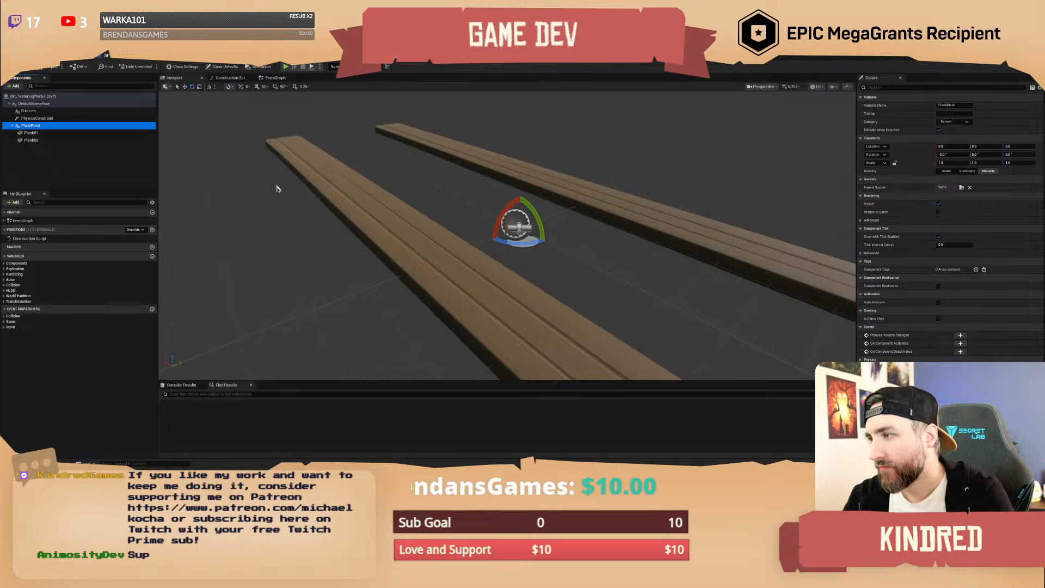
click(39, 135)
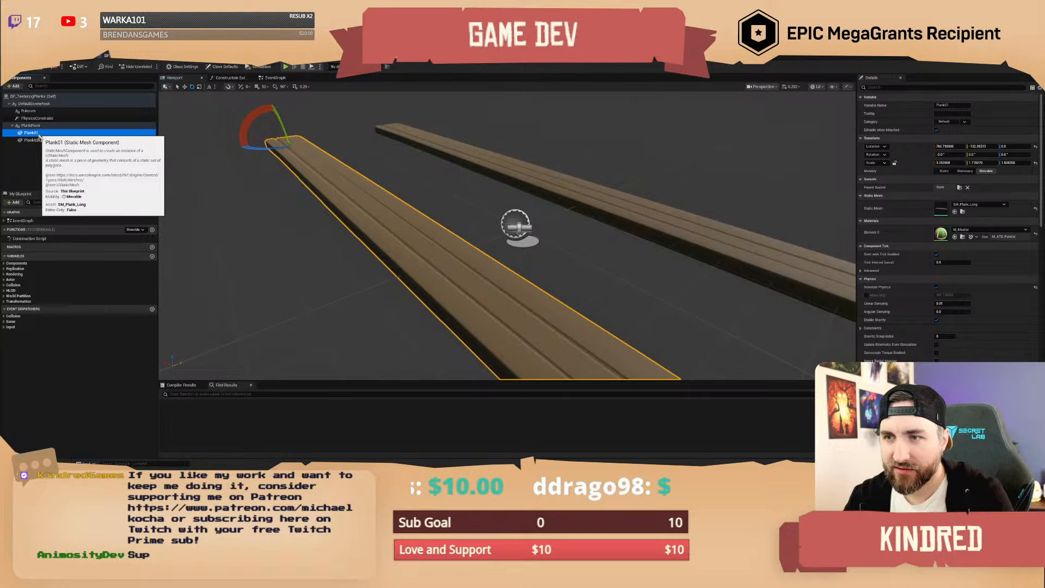
click(38, 127)
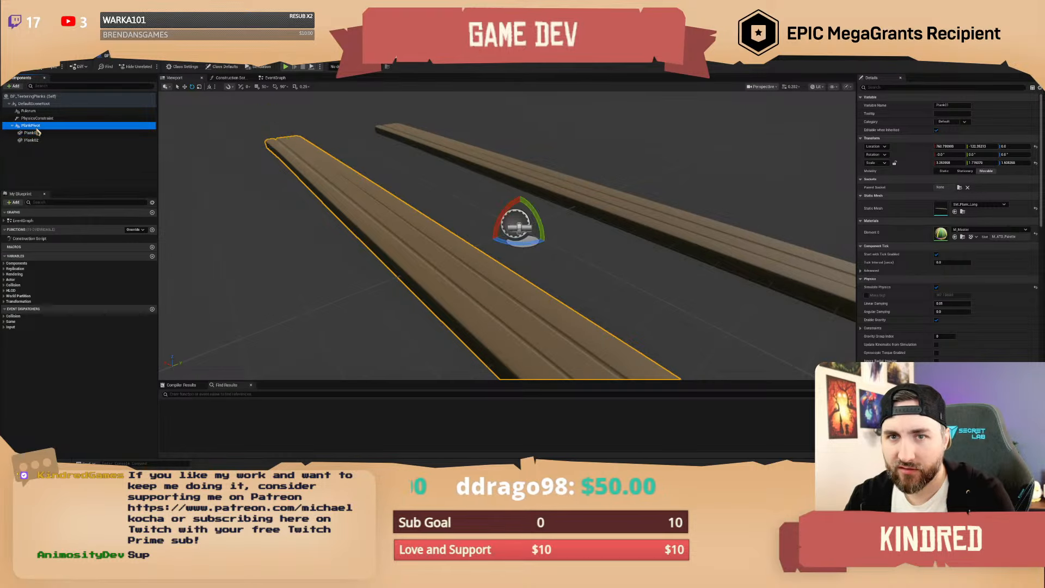
click(37, 133)
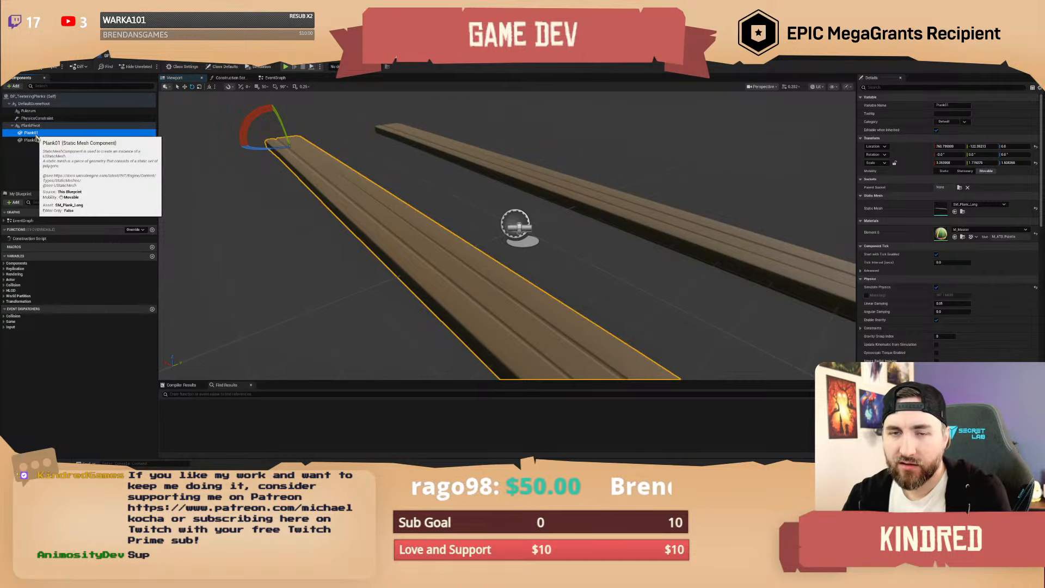
click(37, 126)
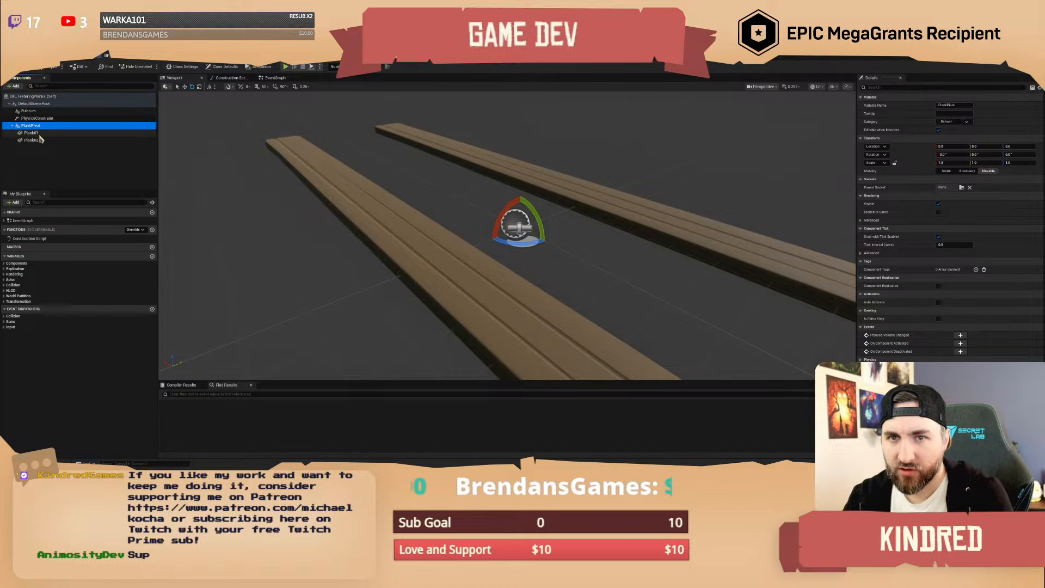
Set the physics constraint's second Component Name to Plank01, and compile and save the blueprint.
click(37, 119)
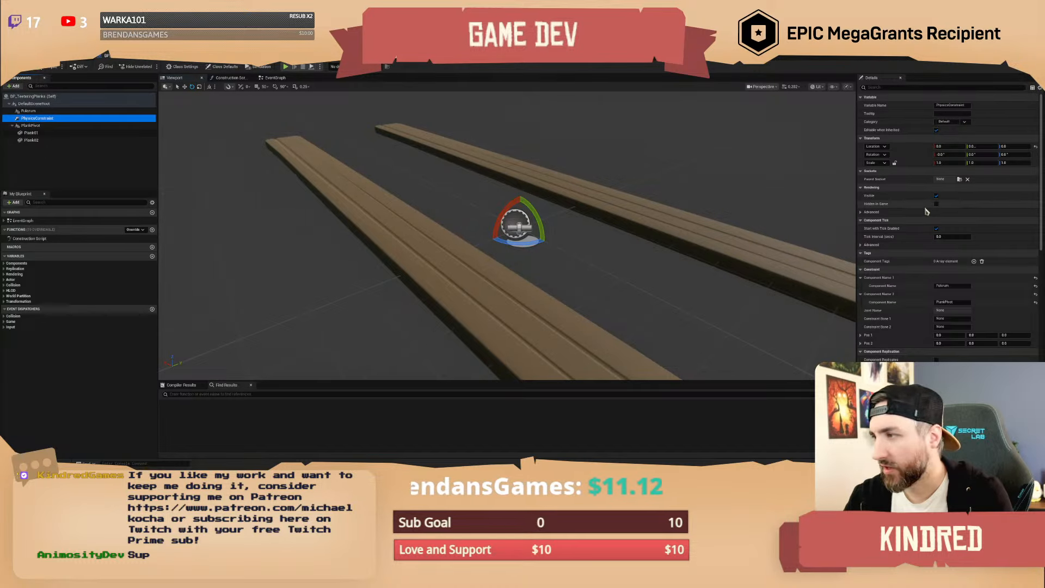
scroll(928, 211, down, 3)
click(952, 235)
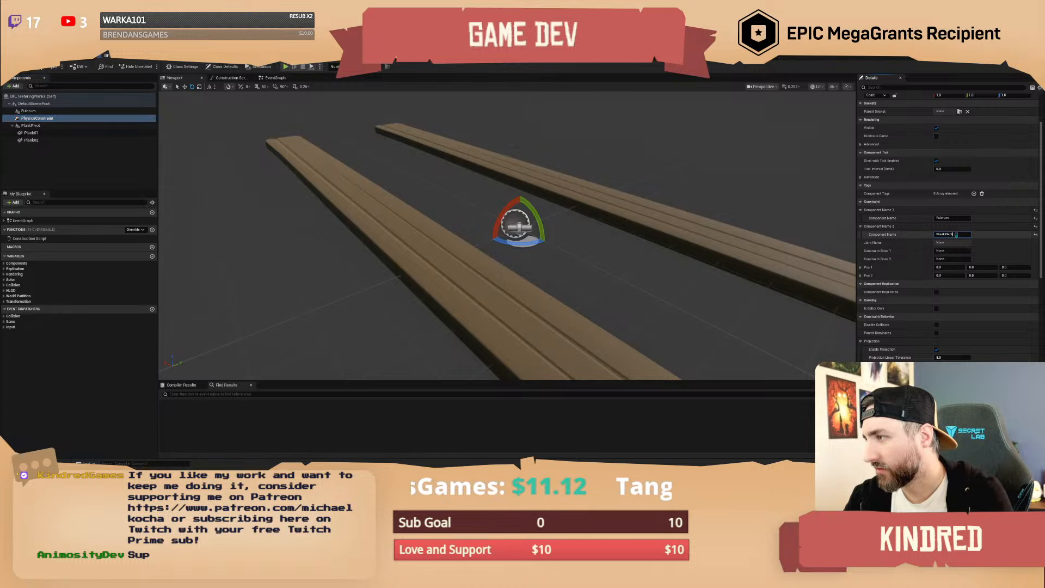
text(01)
key(Return)
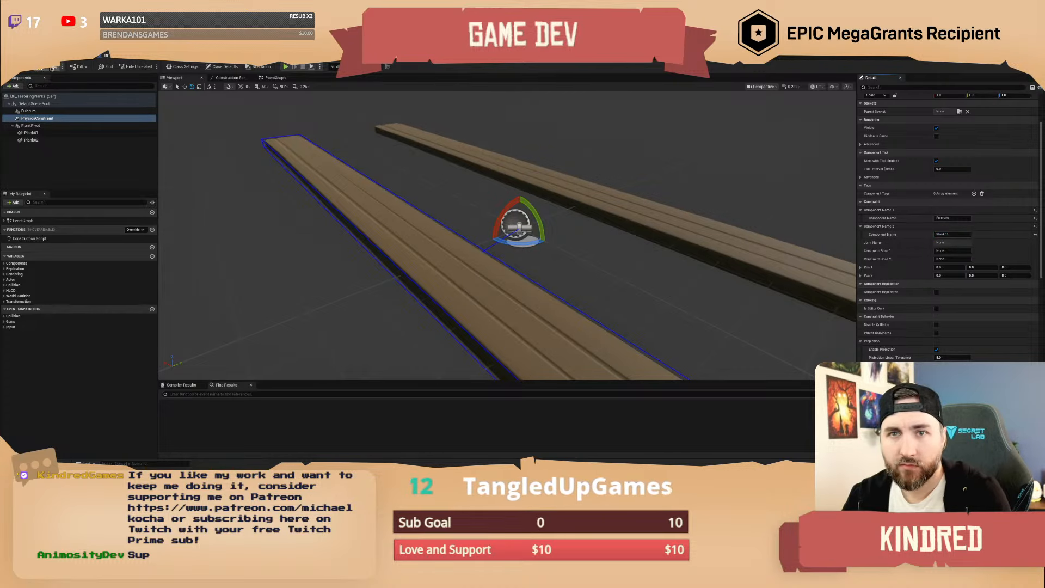
click(52, 69)
click(10, 67)
Start a play-test of the TrailMap level and walk the character onto and along the teetering planks.
click(54, 55)
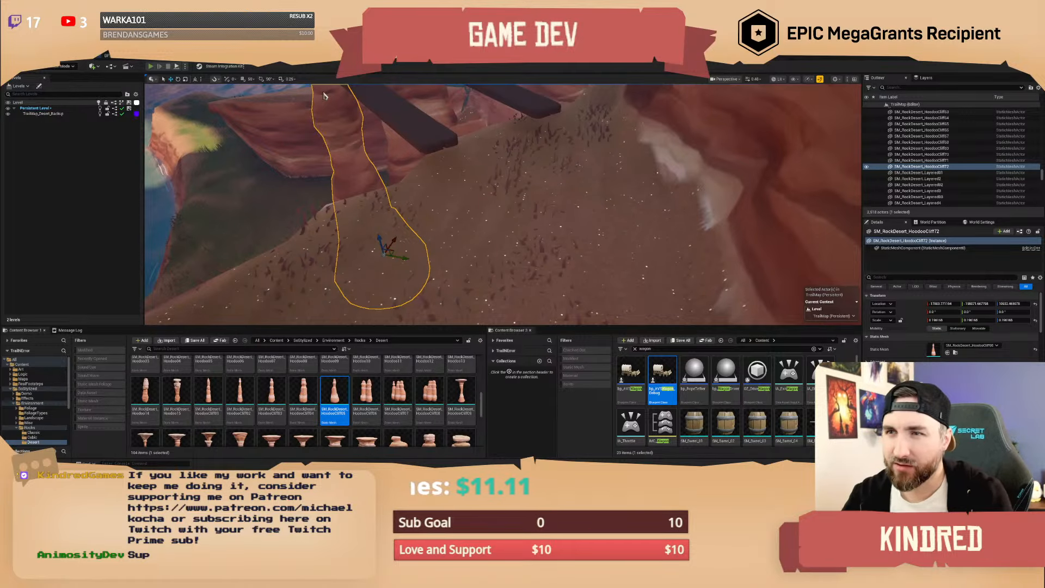
key(alt+p)
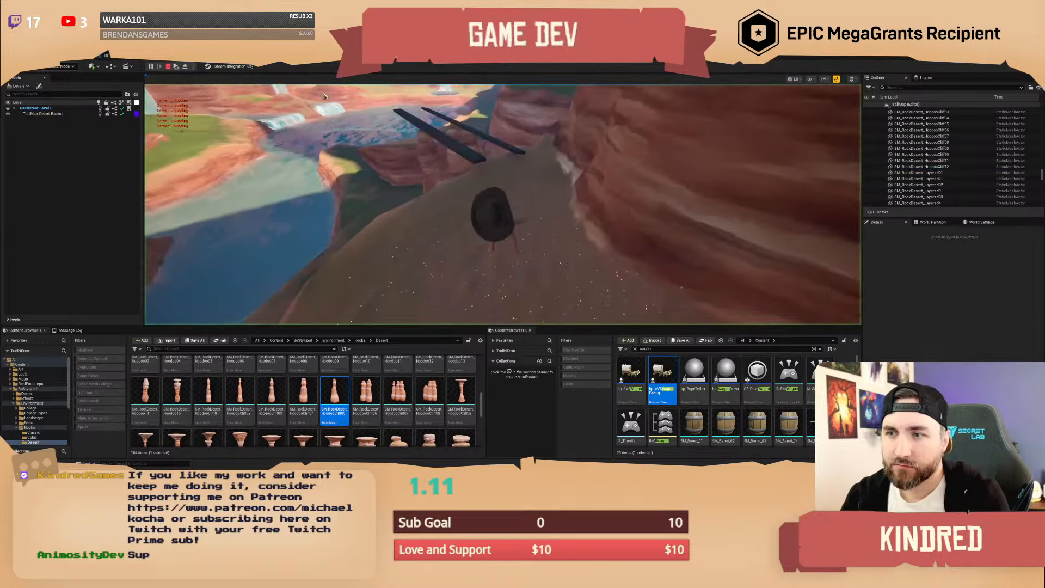
key(w)
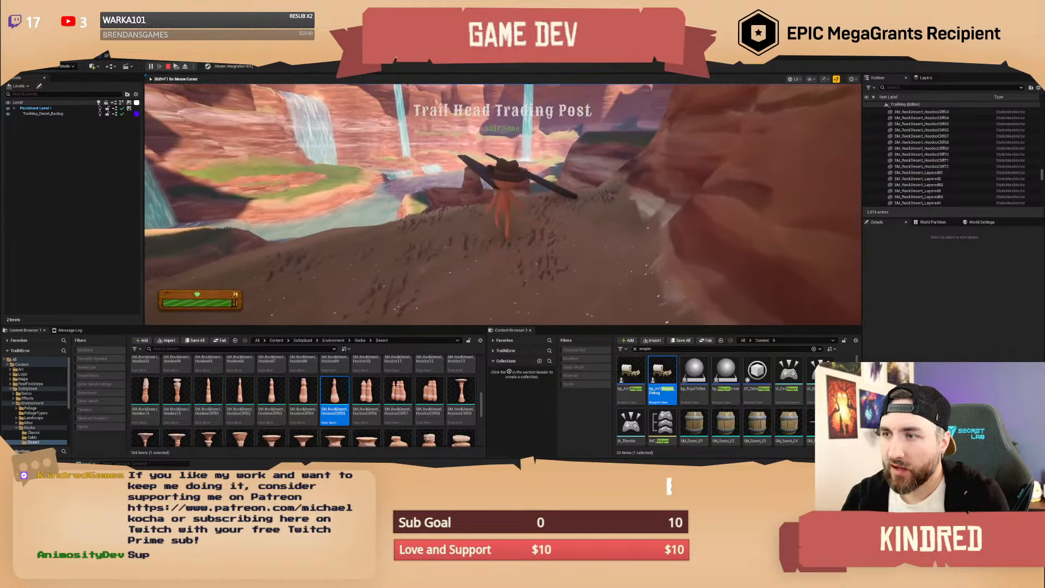
key(w)
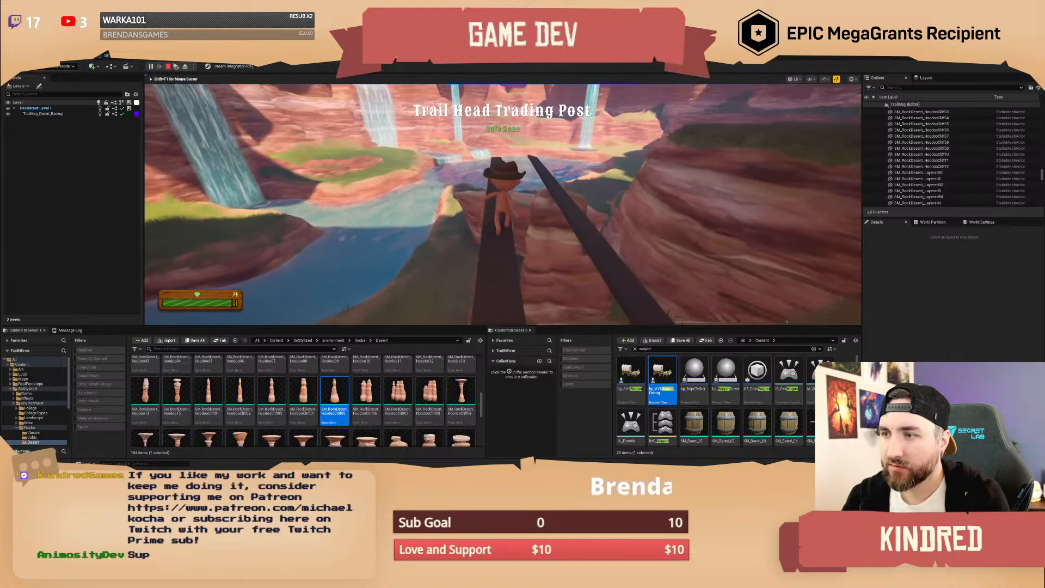
key(shift+w)
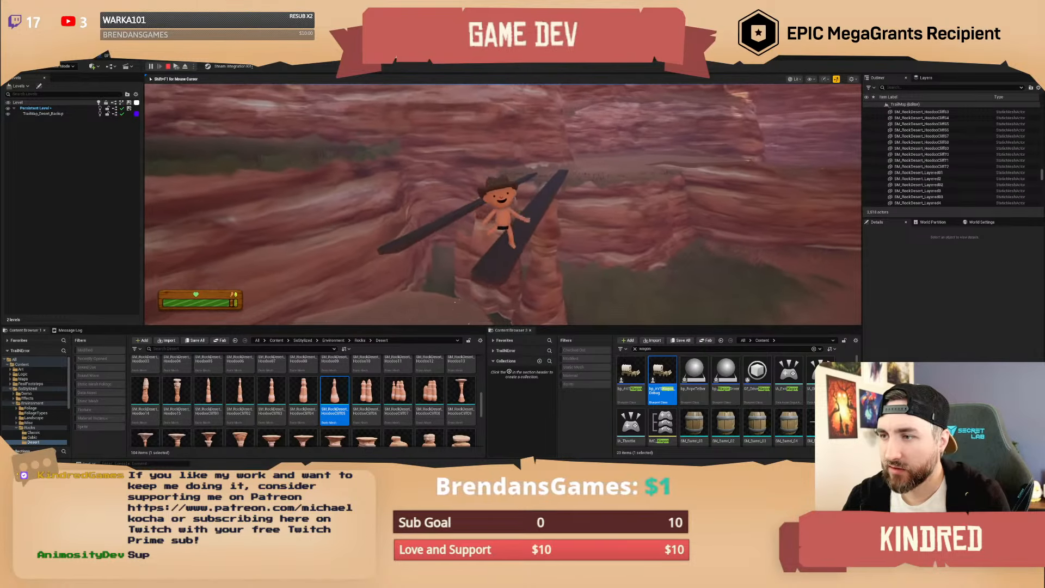
Rerun the last console command in the play-test, walk the character along the teetering planks to the ground, and end the session.
key(grave)
key(Up)
key(Return)
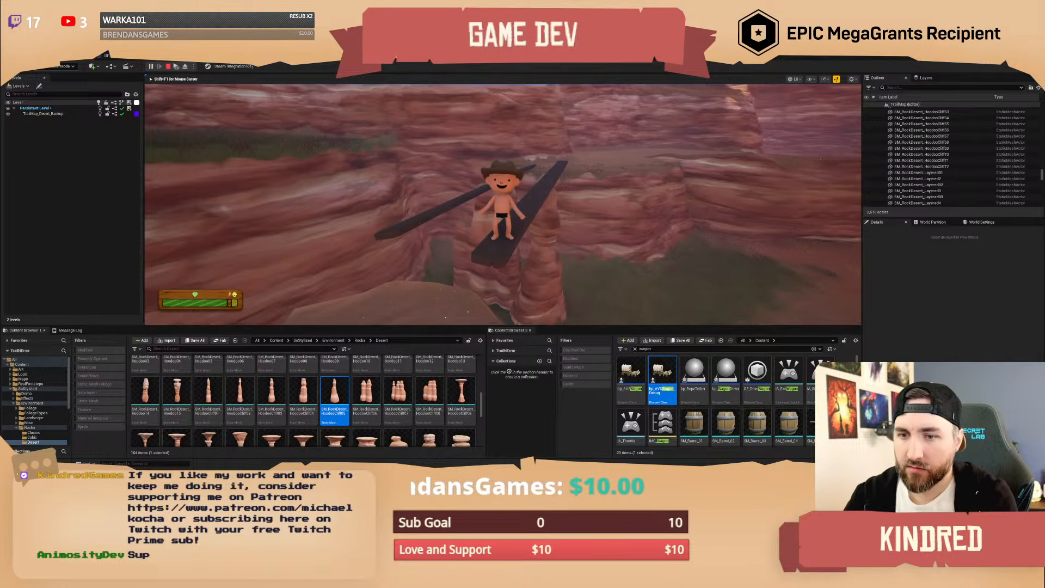
key(w)
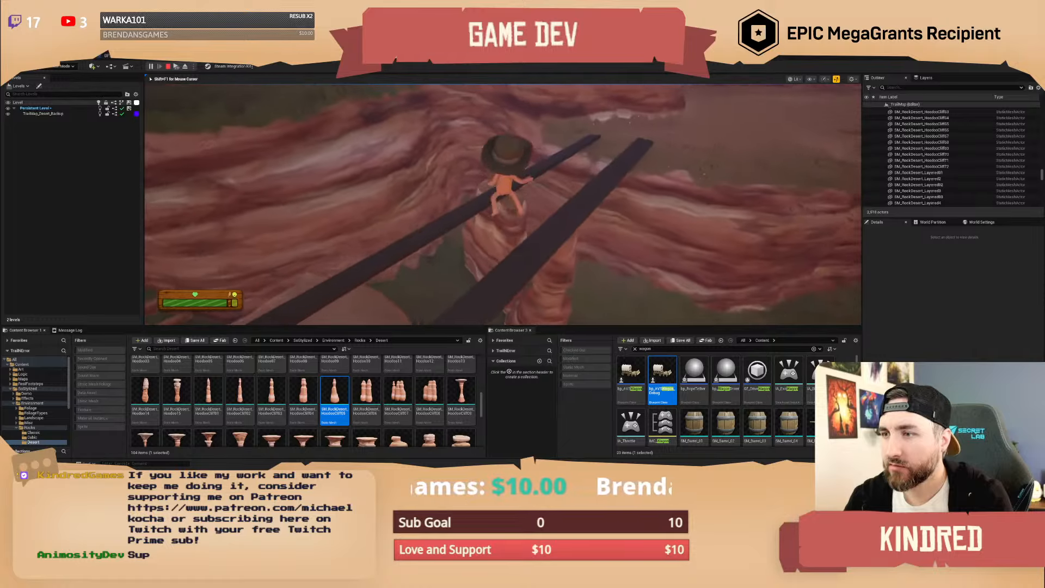
key(w)
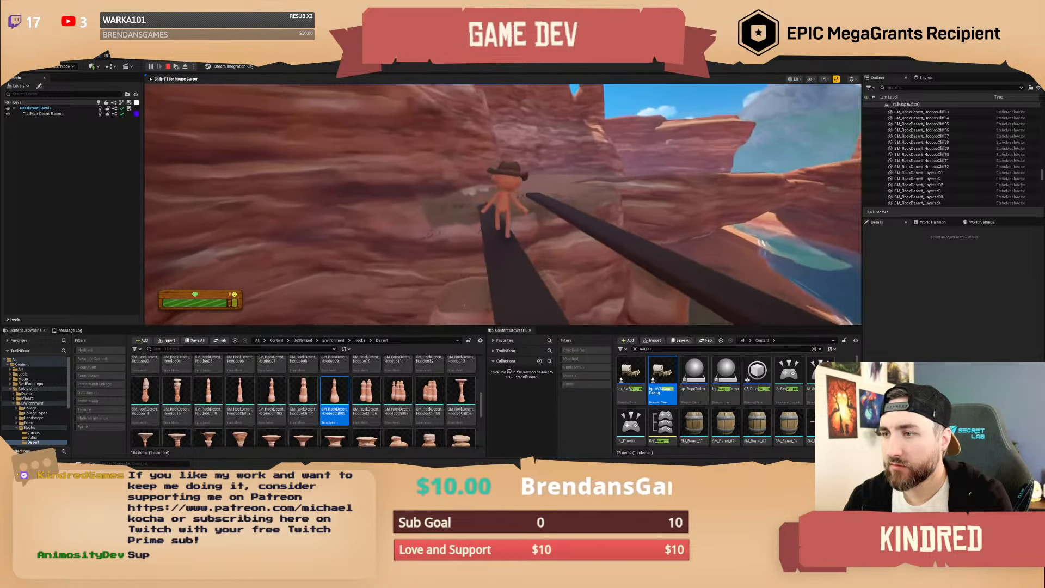
key(w)
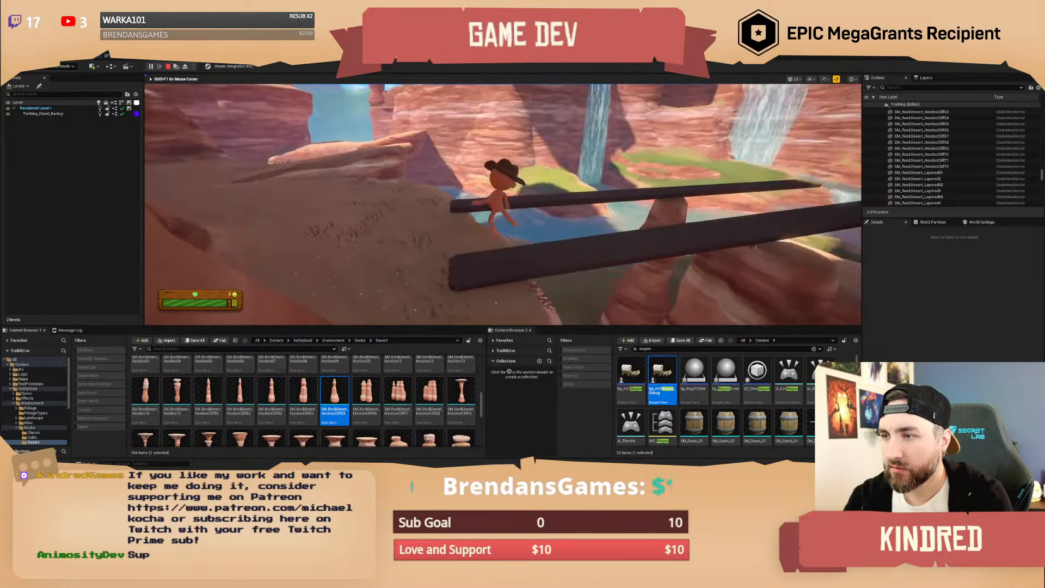
key(w)
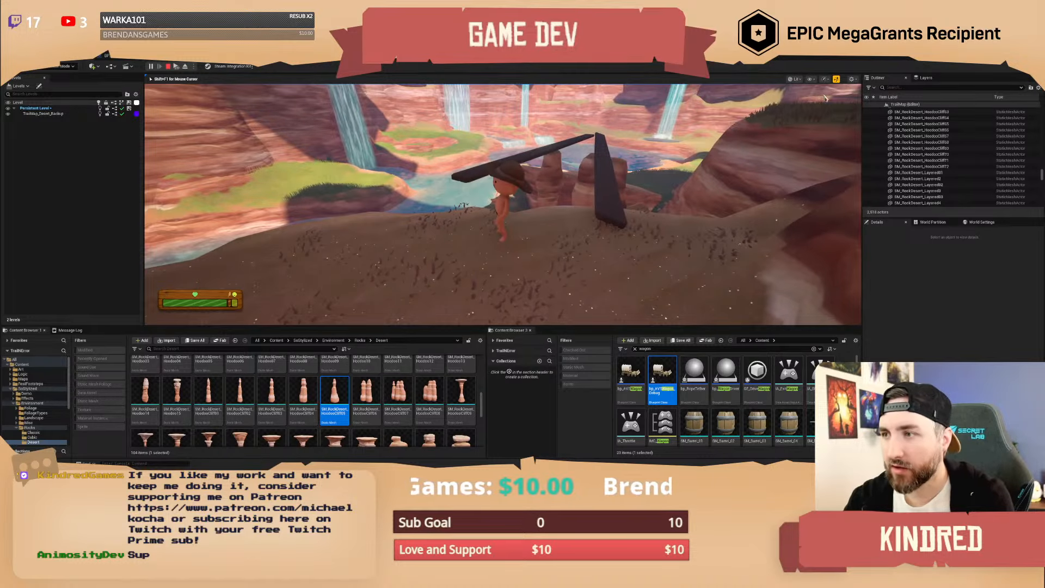
key(Escape)
Set the physics constraint's Swing 1 Motion to Locked in the BP_TeeteringPlanks blueprint and compile it.
click(124, 60)
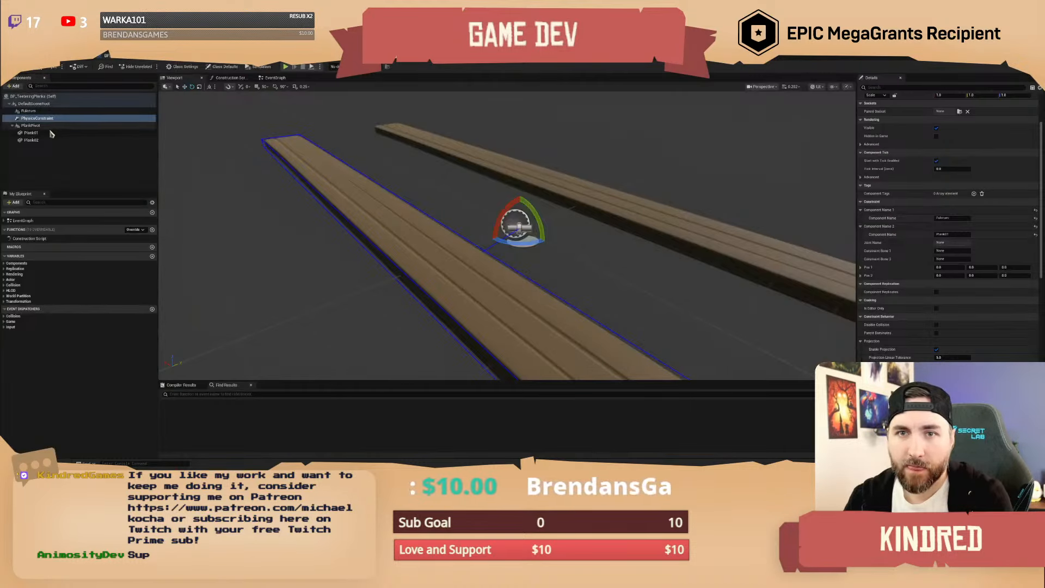
click(42, 133)
click(41, 118)
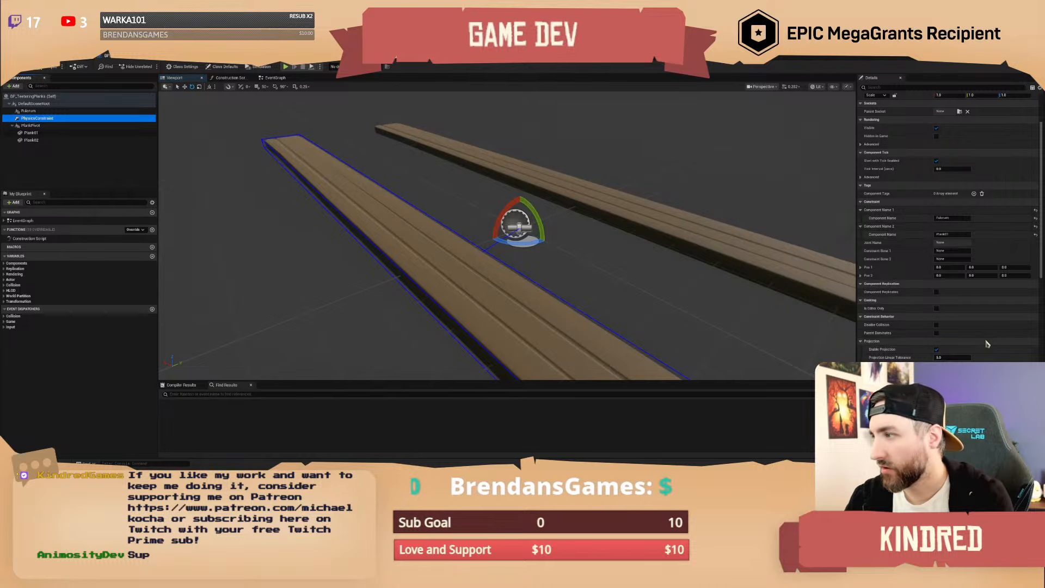
scroll(926, 272, down, 5)
click(941, 326)
click(959, 323)
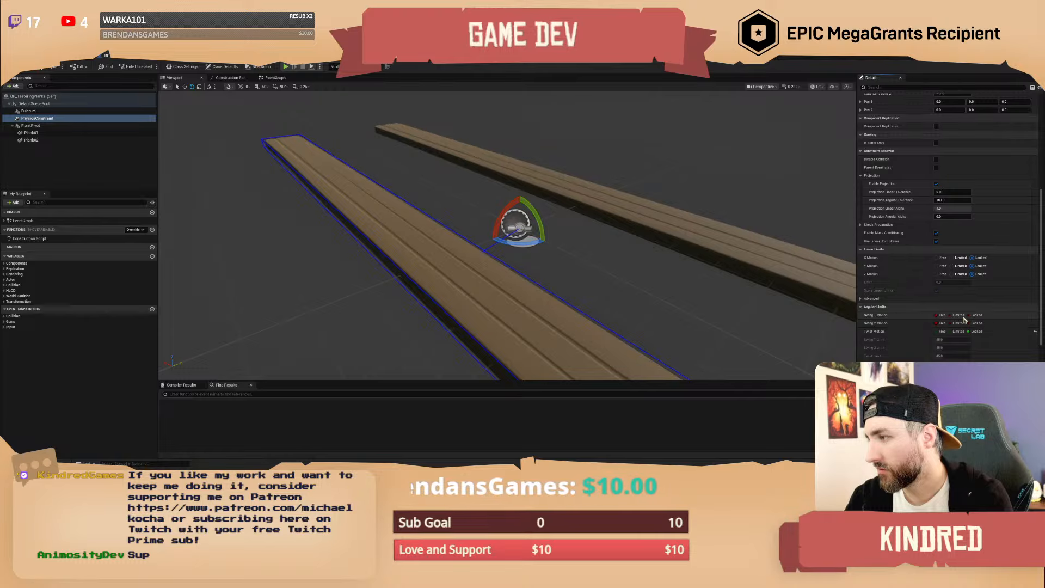
click(971, 316)
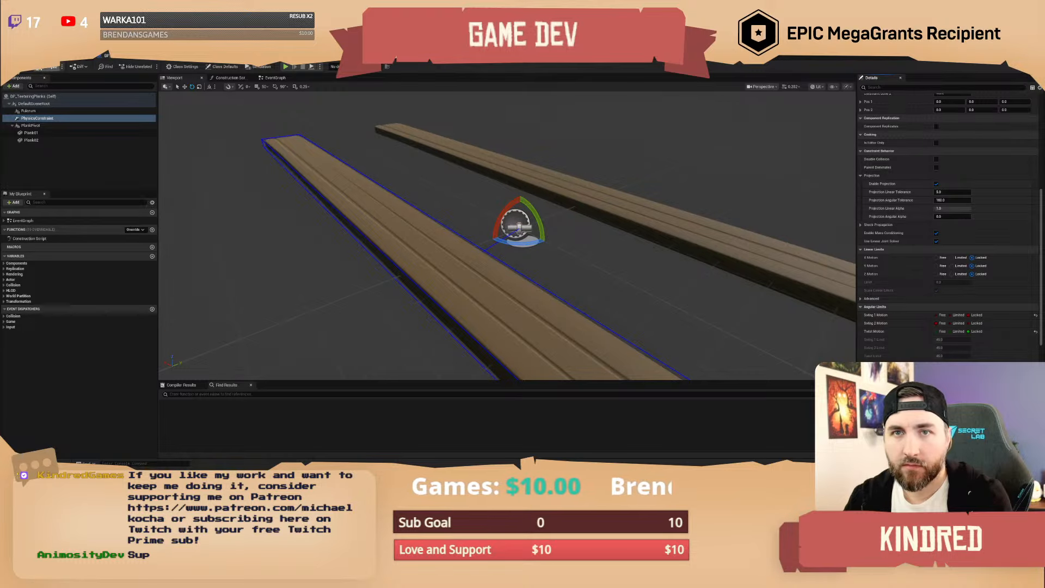
click(46, 67)
Play-test TrailMap with the revised constraint by walking the character from the cliff onto the planks, ending the session afterward.
click(57, 56)
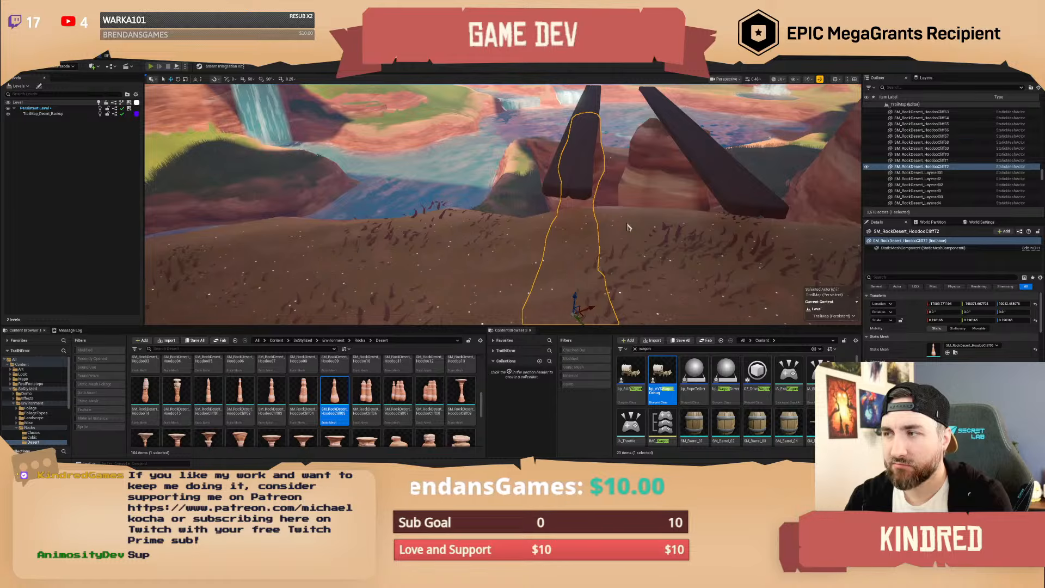
key(alt+p)
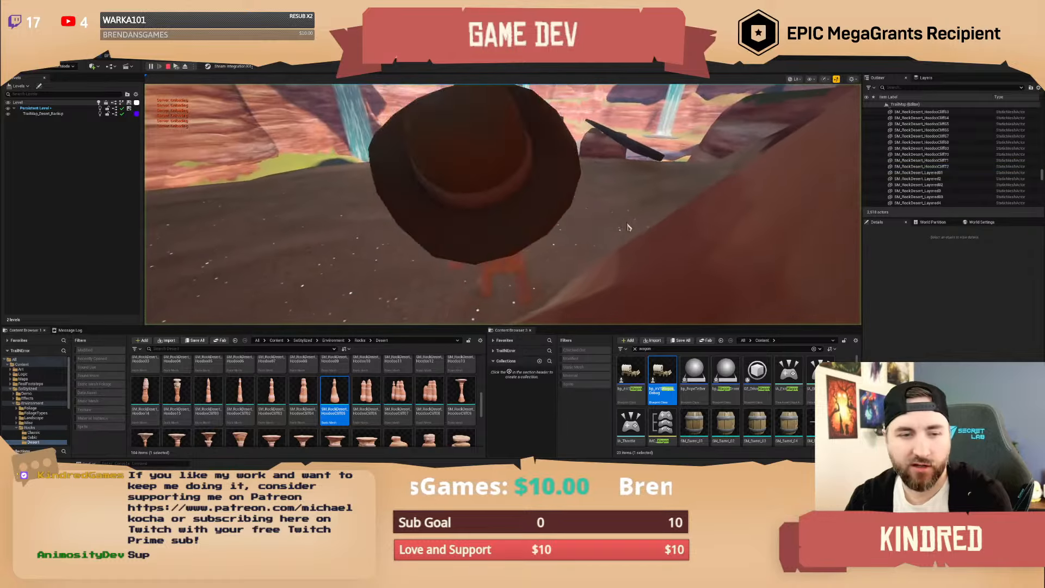
key(w)
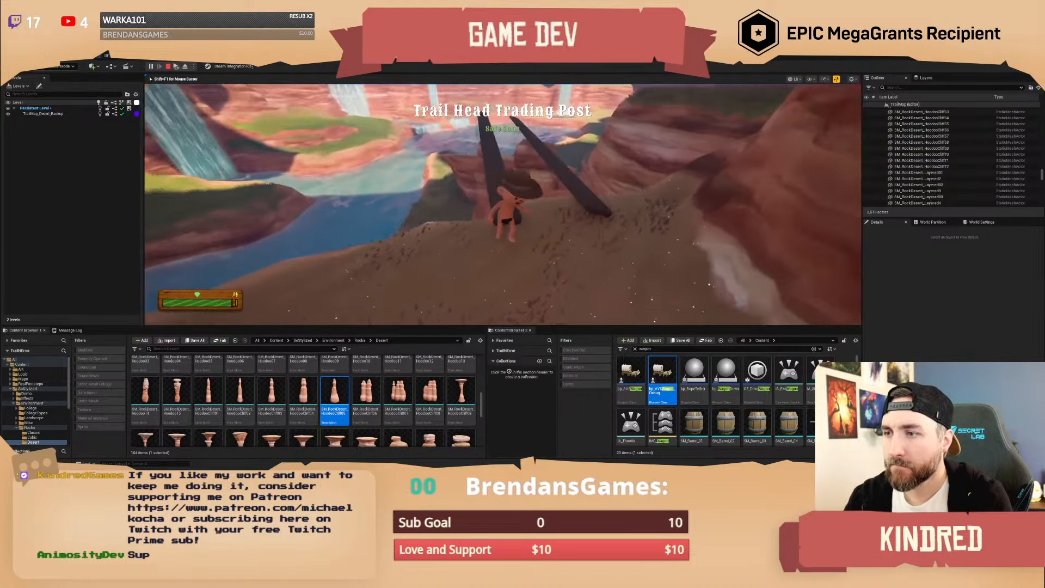
key(shift+w)
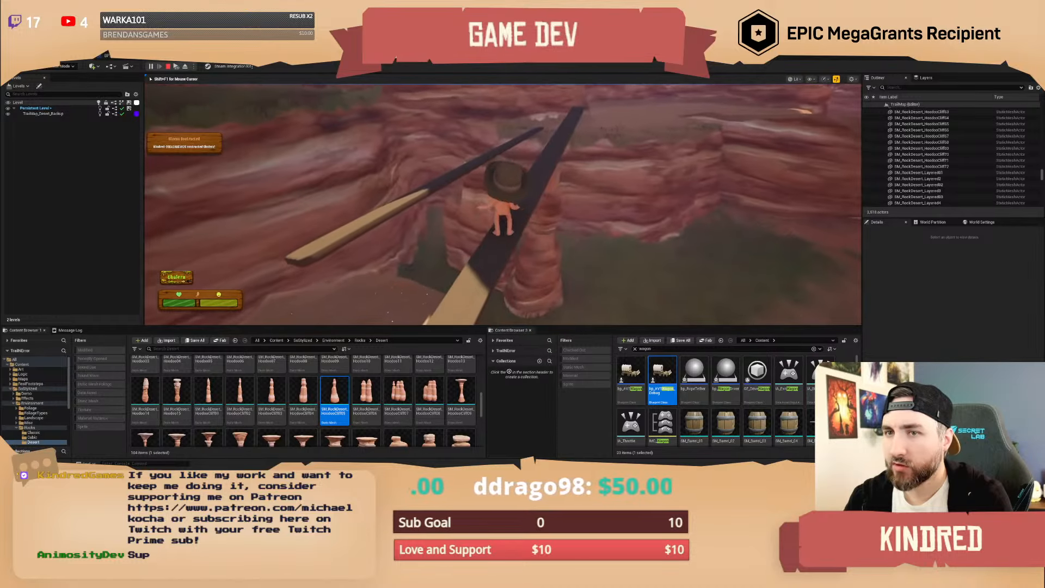
key(Escape)
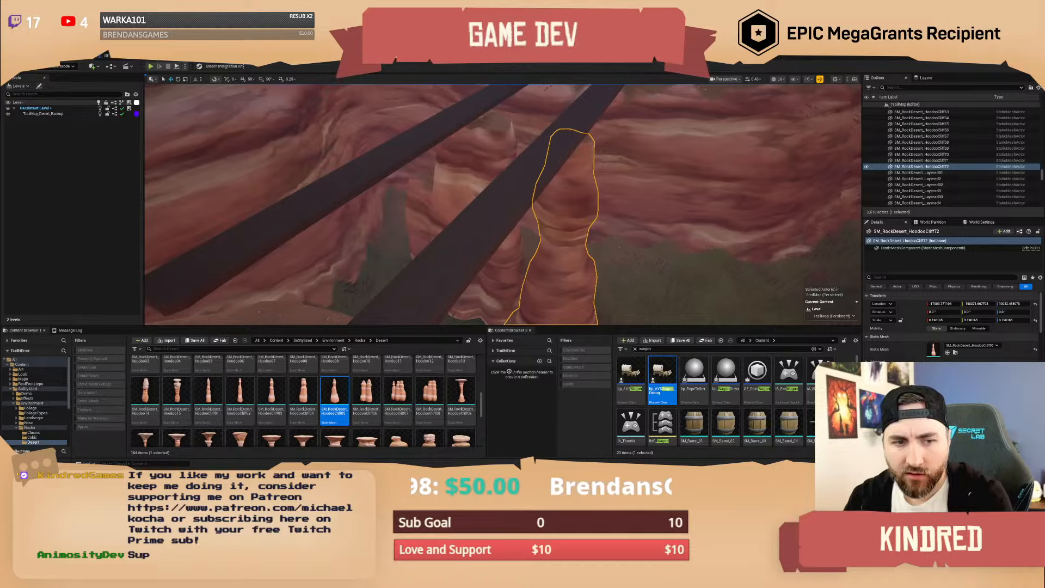
Examine how the planks sit over the hoodoo rocks in the level and how they are arranged in the BP_TeeteringPlanks blueprint.
key(w)
right_drag(435, 191, 305, 158)
scroll(503, 205, up, 7)
key(s)
scroll(503, 205, up, 3)
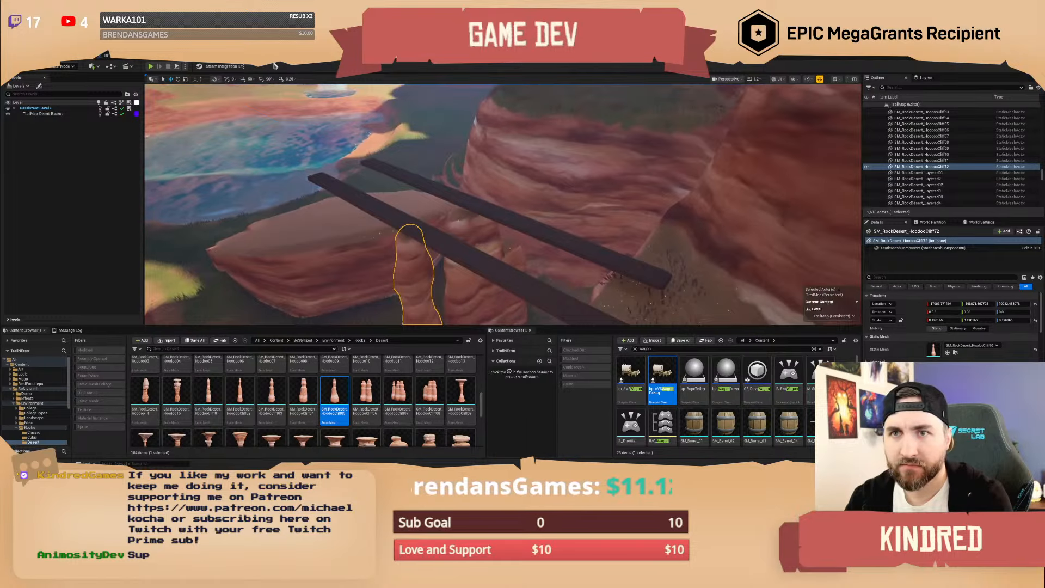
click(134, 56)
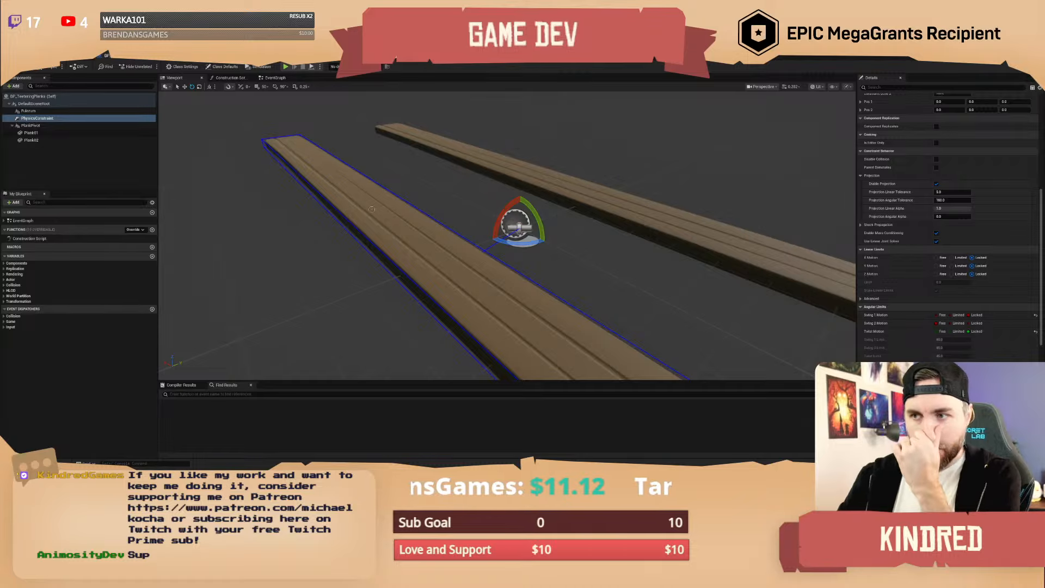
mouse_move(439, 258)
right_down()
mouse_move(490, 243)
mouse_move(469, 266)
mouse_move(427, 253)
right_up()
key(s)
key(s)
key(w)
right_drag(637, 275, 636, 275)
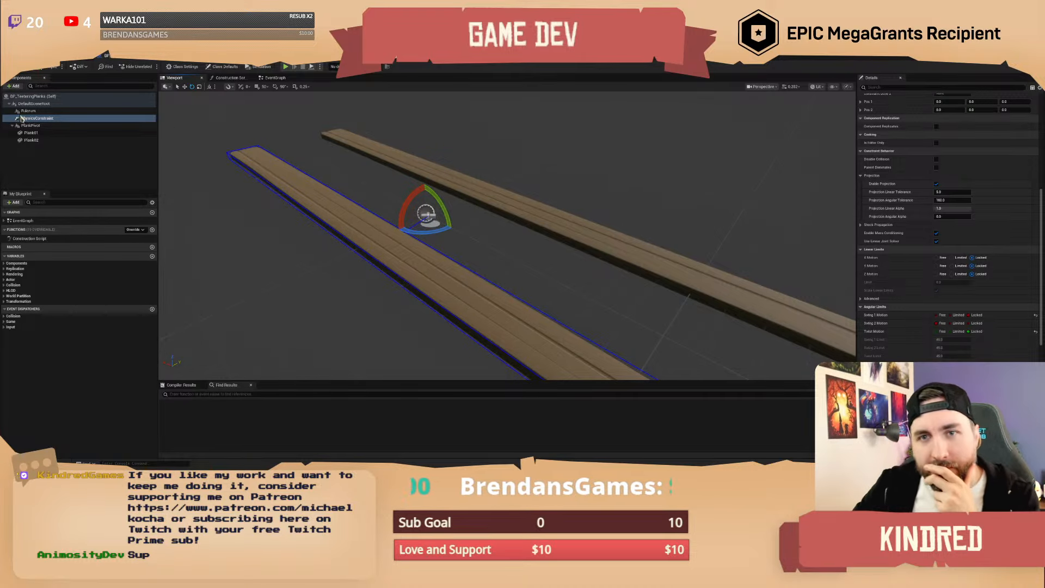
Duplicate the physics constraint and set the copy's second Component Name to Plank02.
right_click(43, 119)
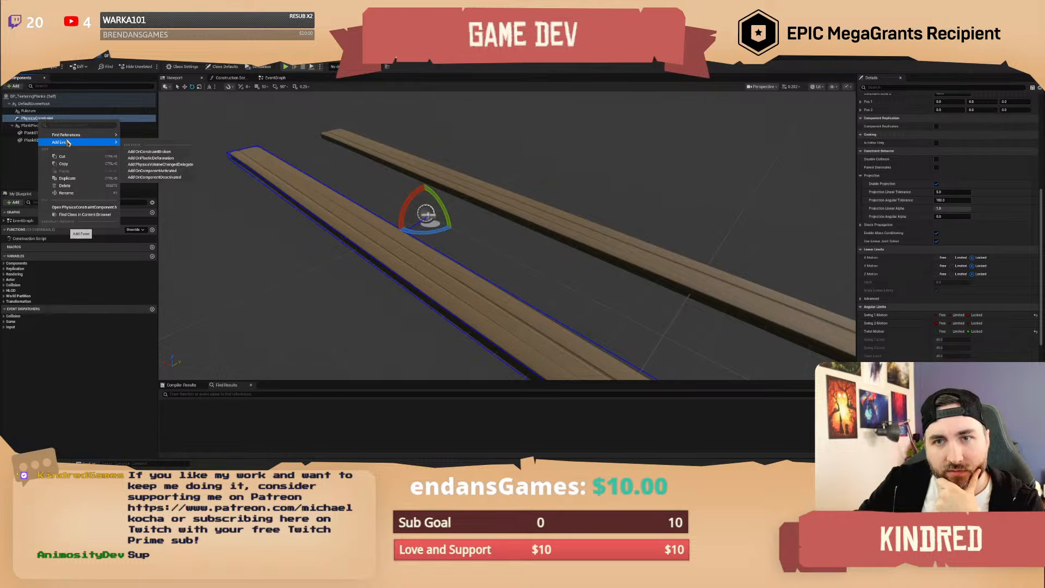
click(66, 178)
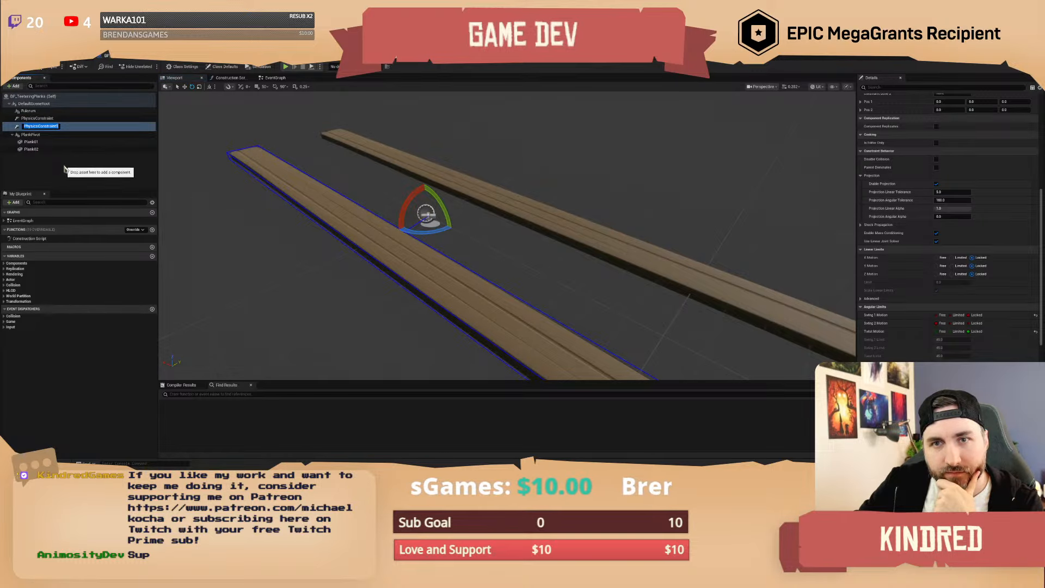
key(Return)
scroll(939, 207, up, 6)
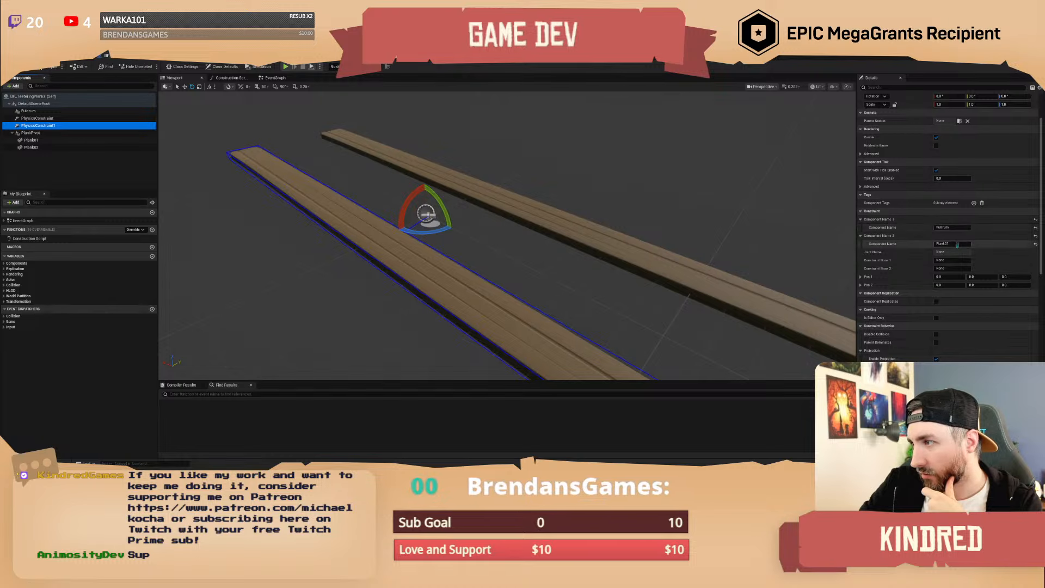
click(952, 244)
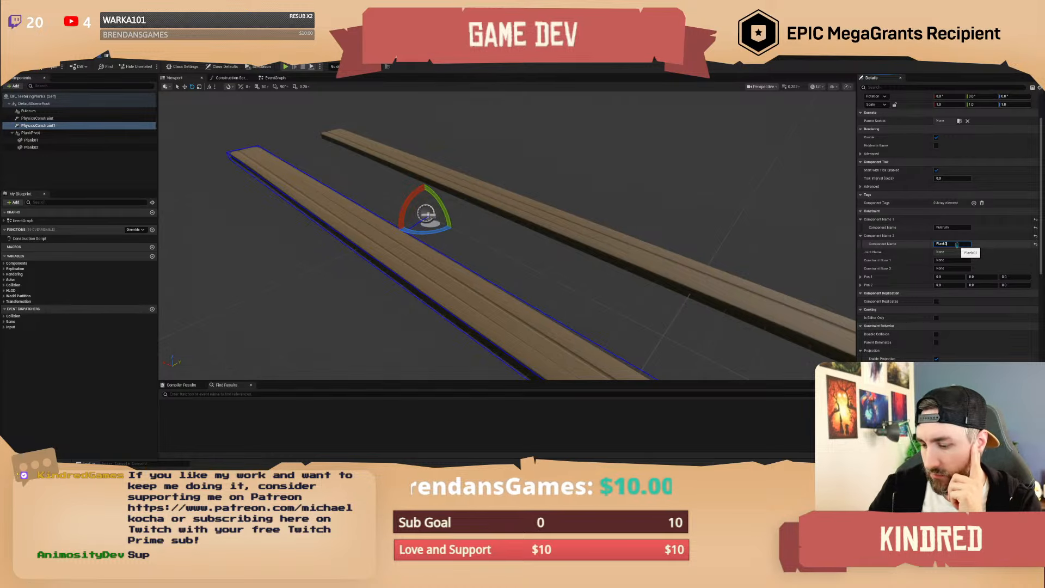
text(2)
key(Return)
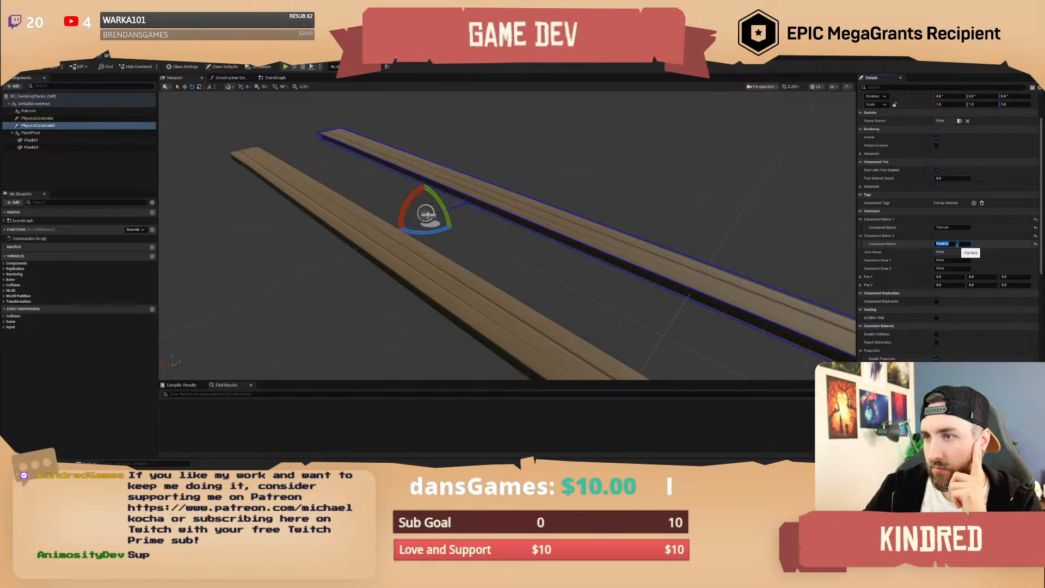
click(39, 119)
click(43, 126)
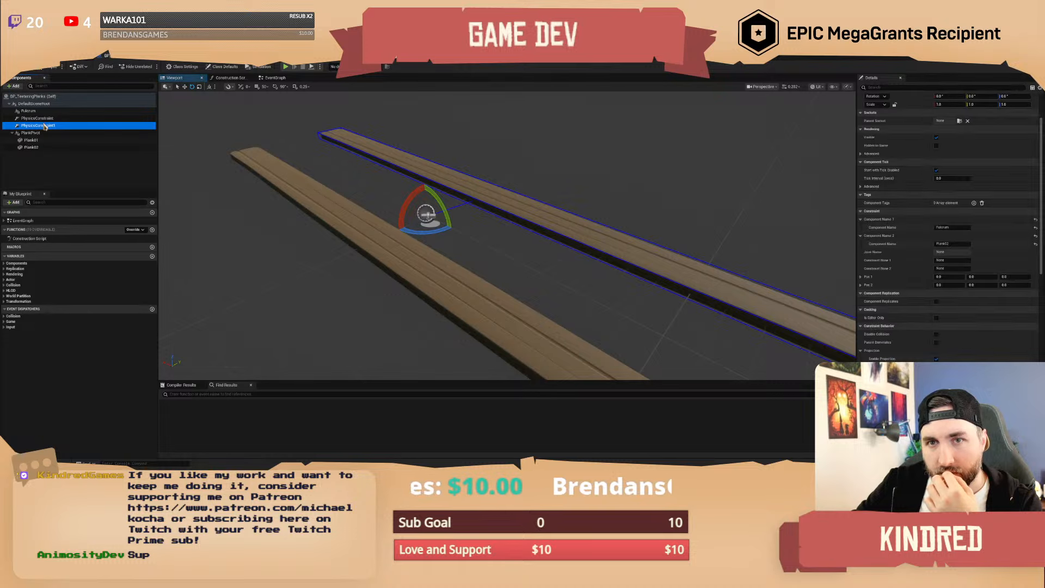
Examine the original physics constraint's component names, Parent Dominates option, projection, linear limits, and angular swing and twist limits.
click(44, 119)
scroll(989, 333, down, 3)
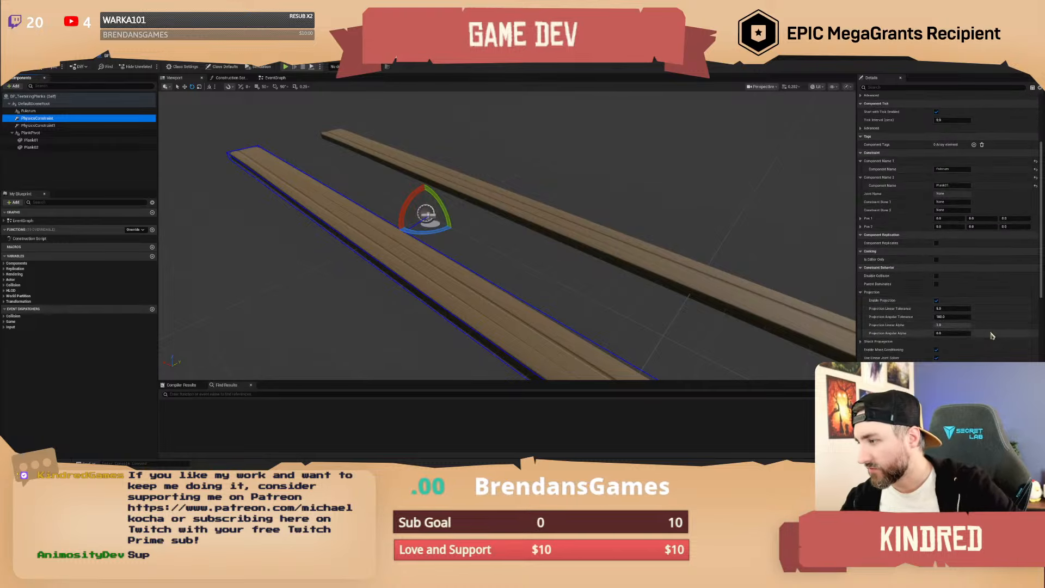
scroll(989, 334, down, 2)
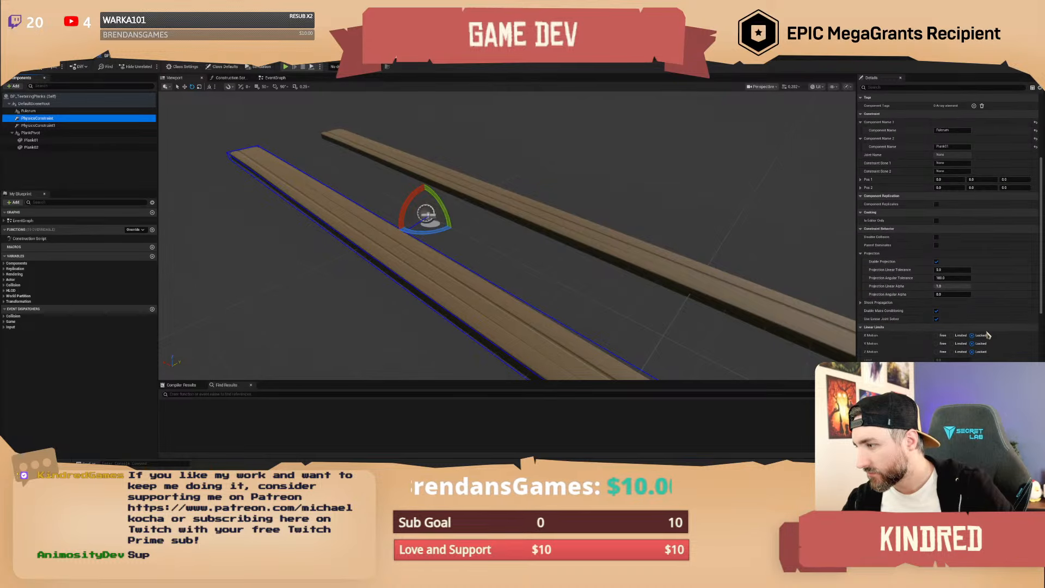
scroll(990, 343, down, 2)
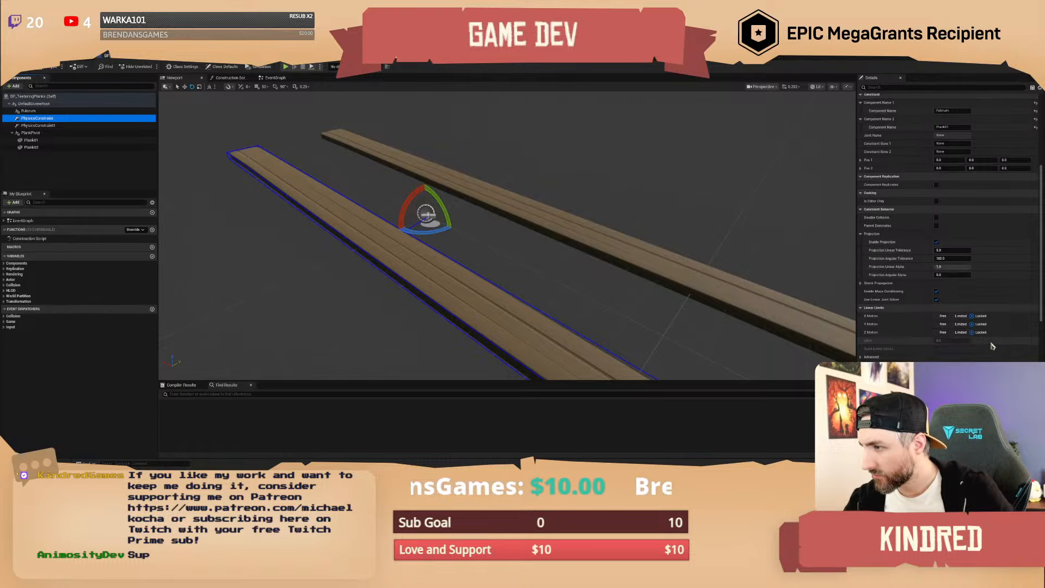
scroll(992, 346, down, 2)
scroll(992, 346, down, 2)
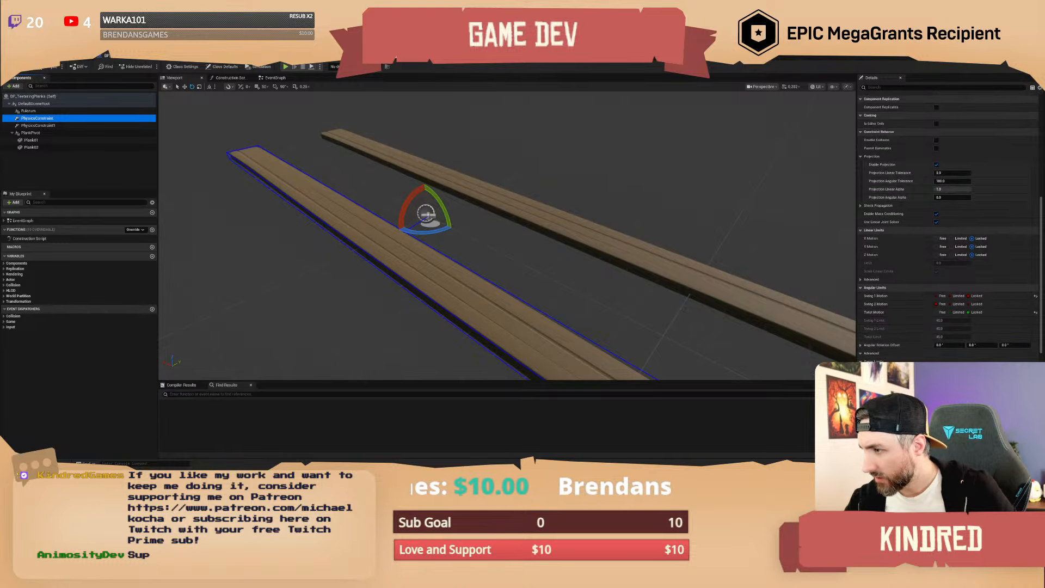
scroll(969, 343, down, 2)
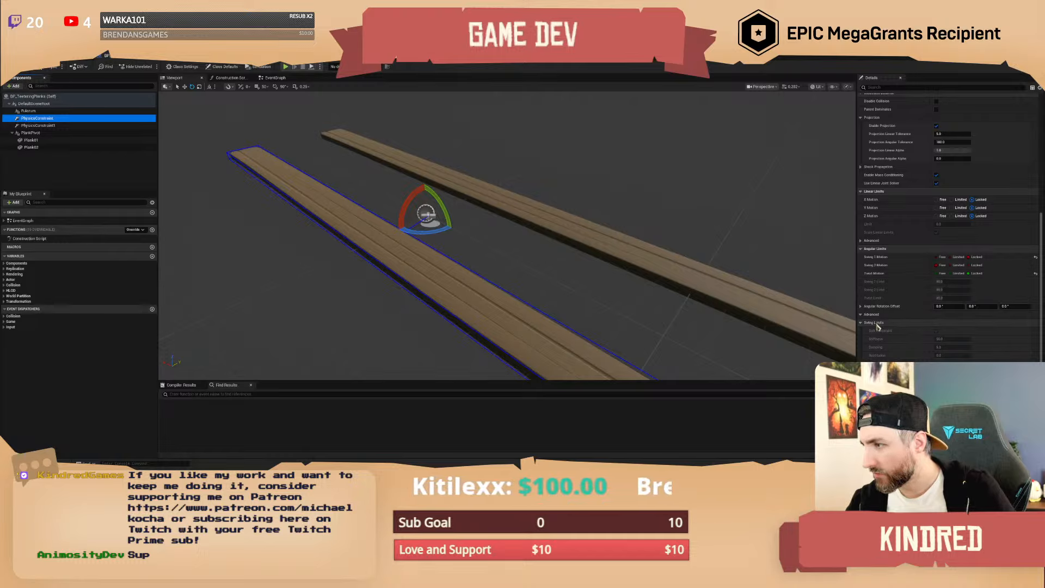
scroll(905, 327, up, 5)
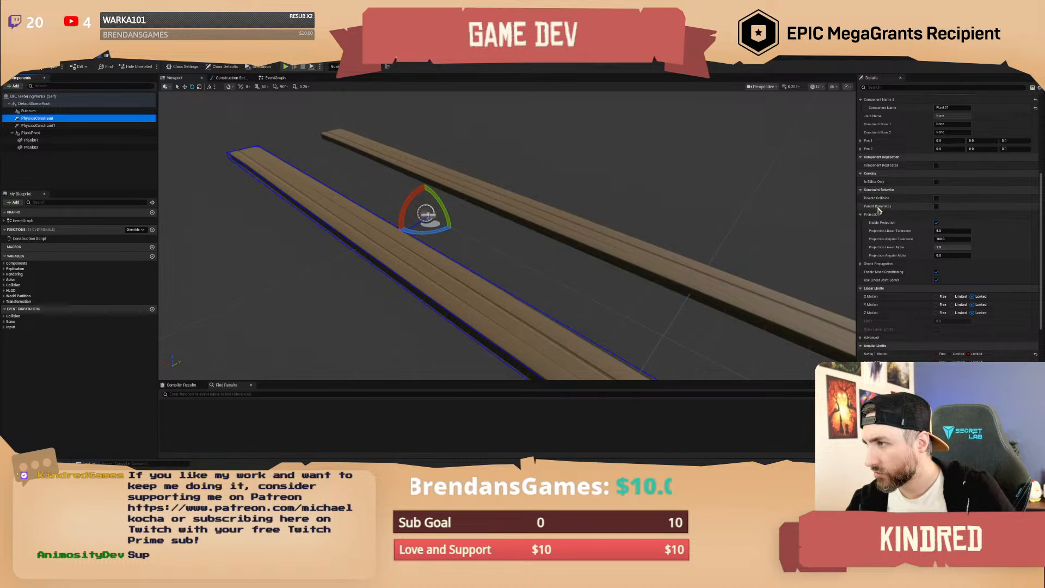
mouse_move(878, 209)
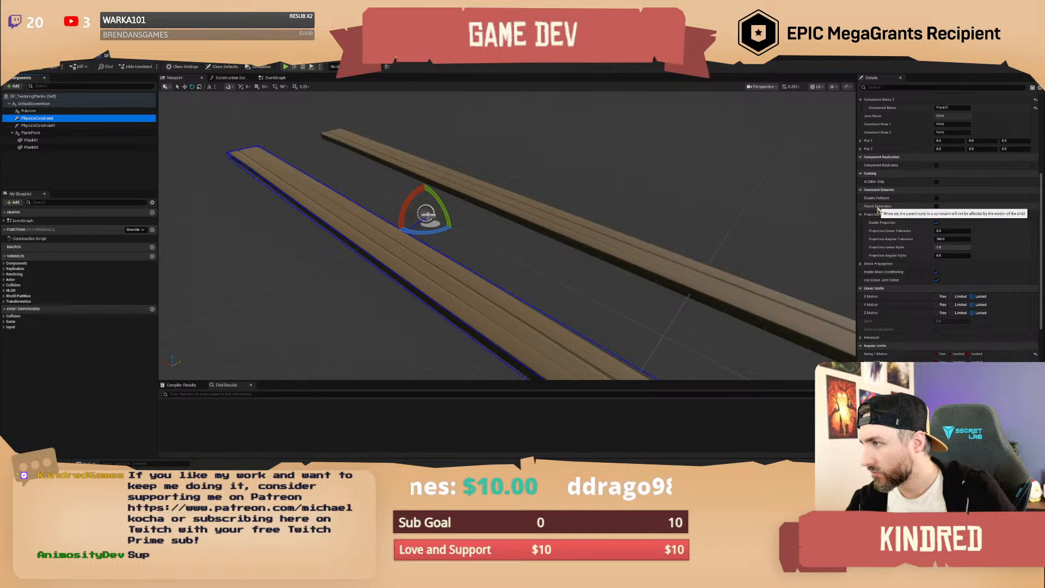
scroll(878, 210, up, 5)
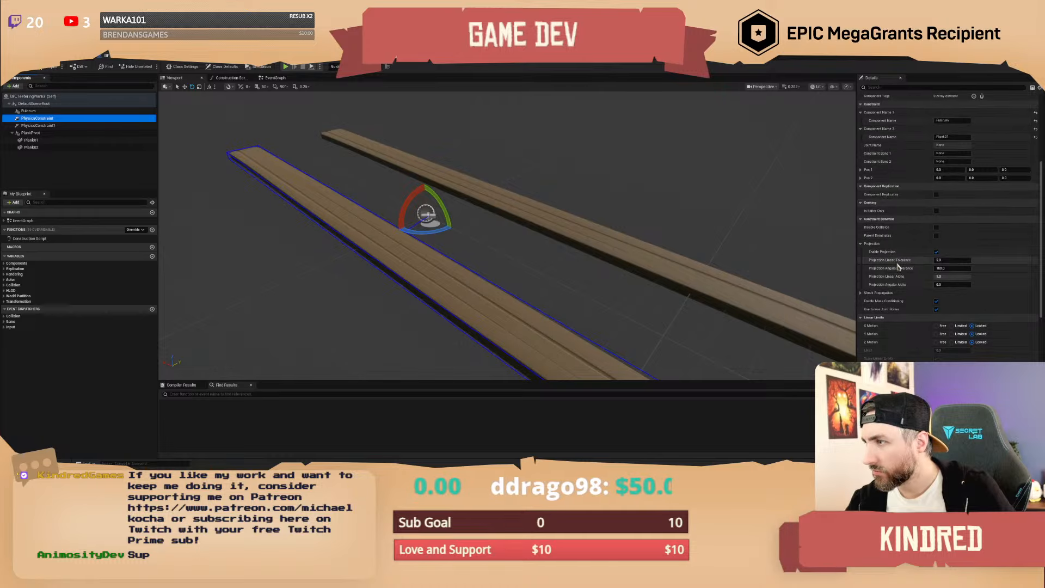
scroll(898, 267, up, 1)
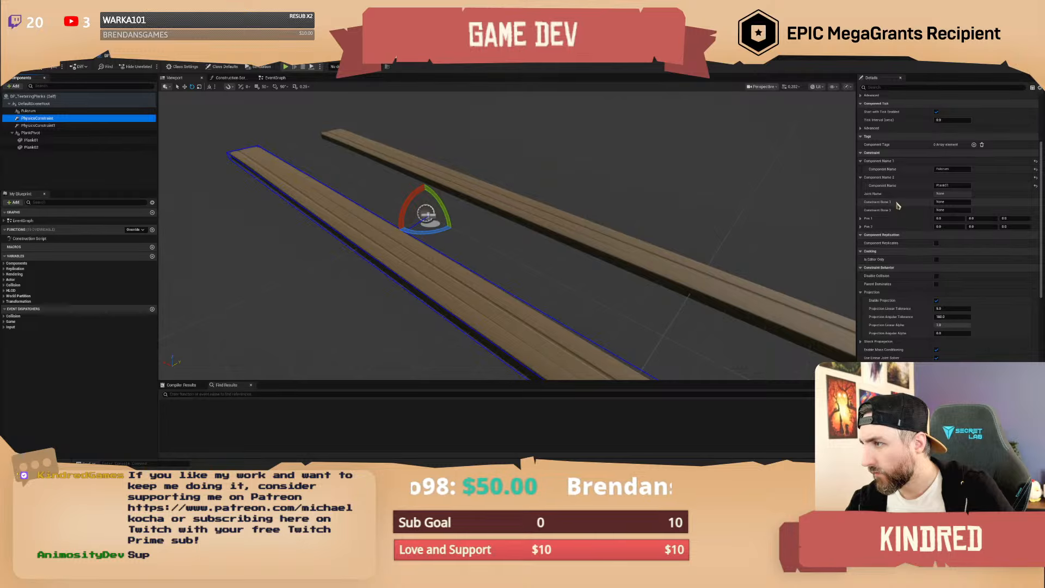
scroll(896, 211, up, 2)
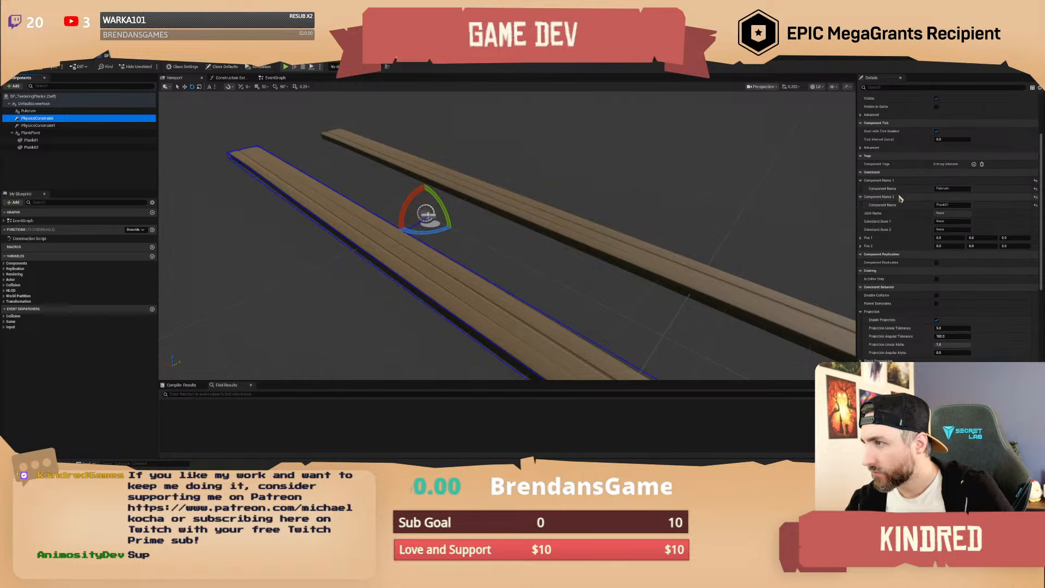
scroll(904, 188, down, 10)
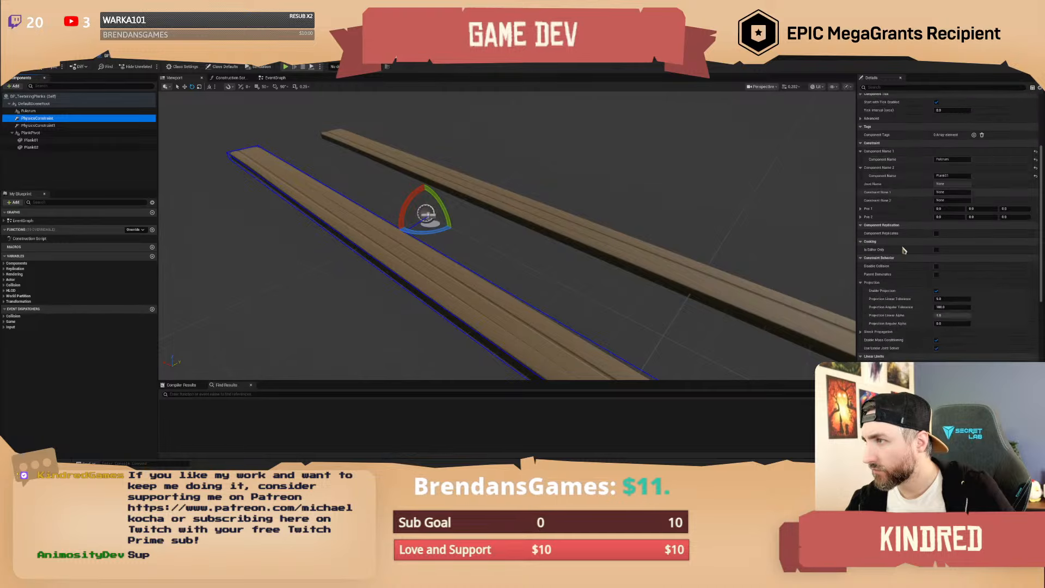
scroll(915, 296, down, 15)
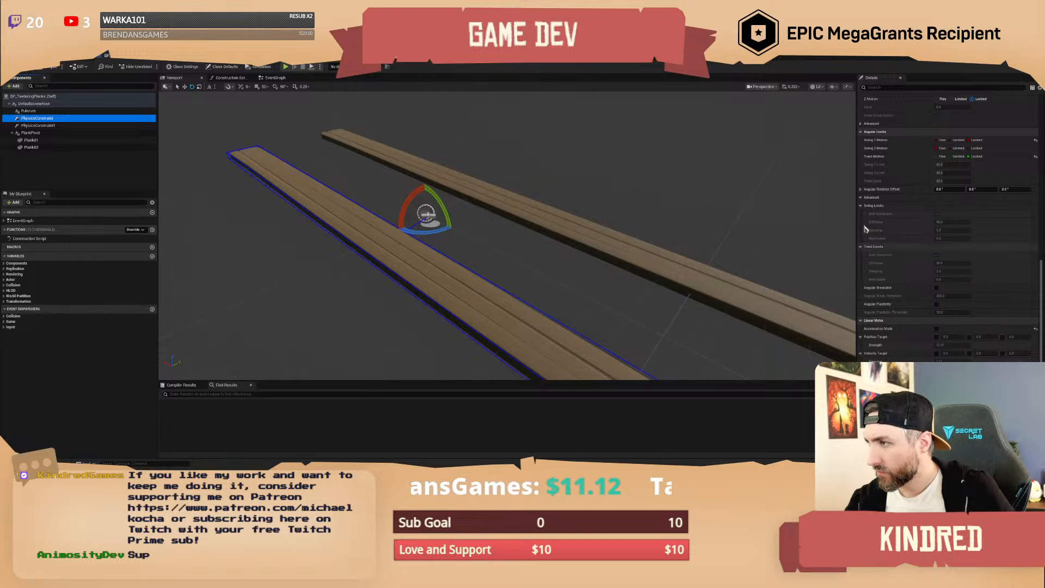
Examine the physics constraint's advanced swing and twist limits, trying Swing 2 Motion on Limited before returning it to Free.
click(861, 198)
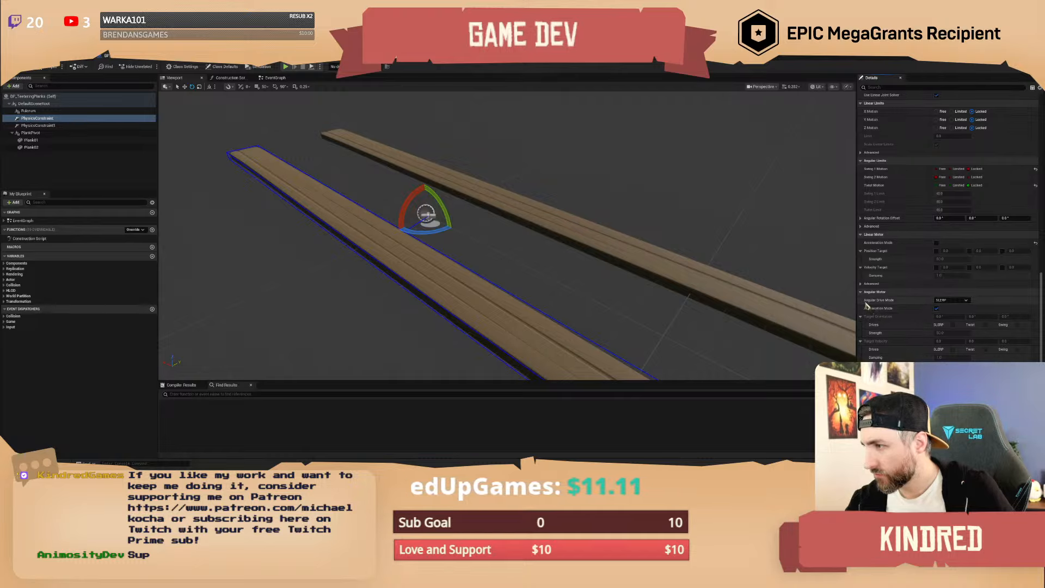
scroll(862, 295, up, 3)
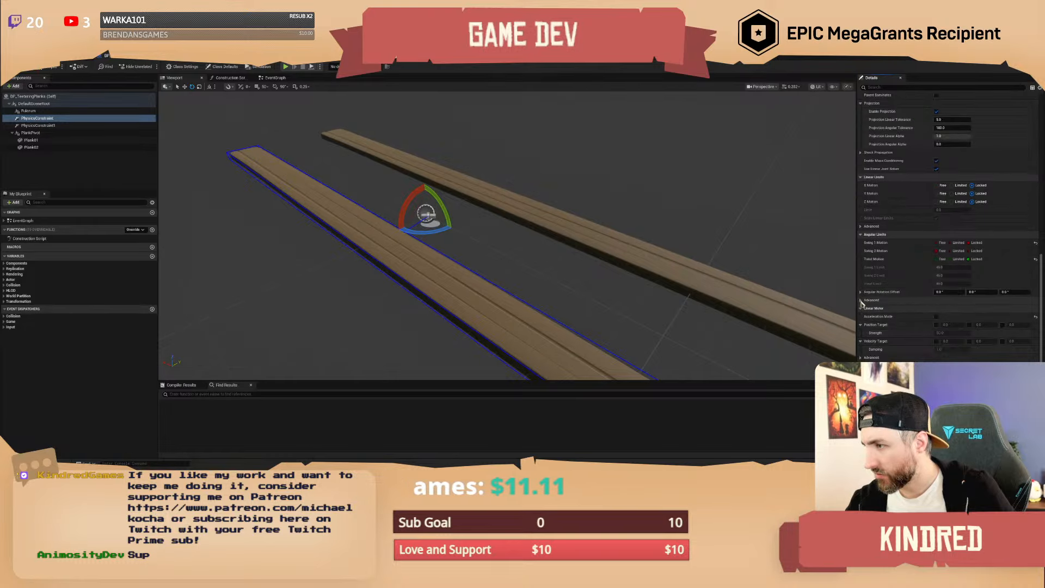
click(870, 300)
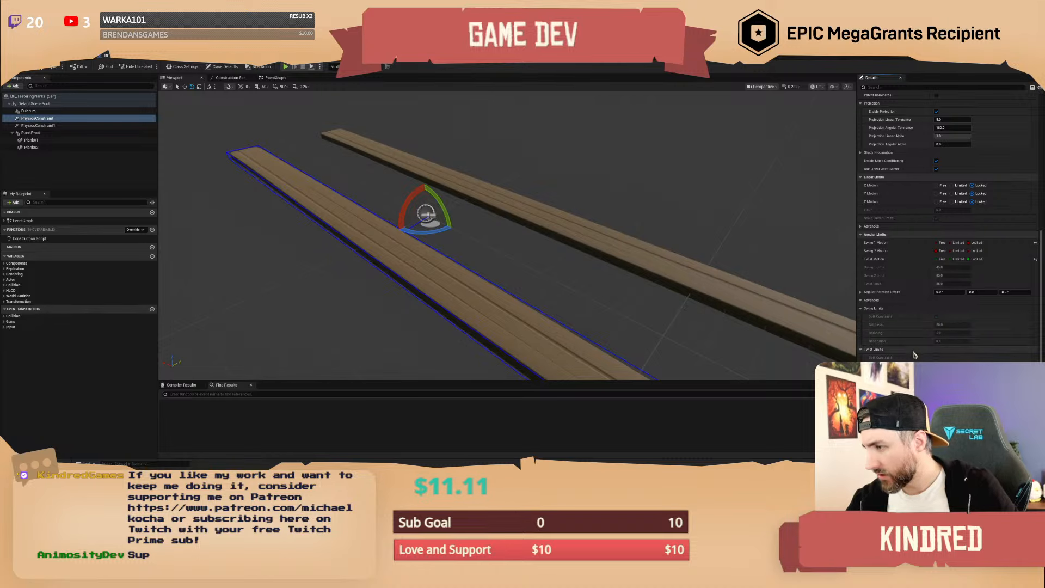
scroll(918, 343, down, 3)
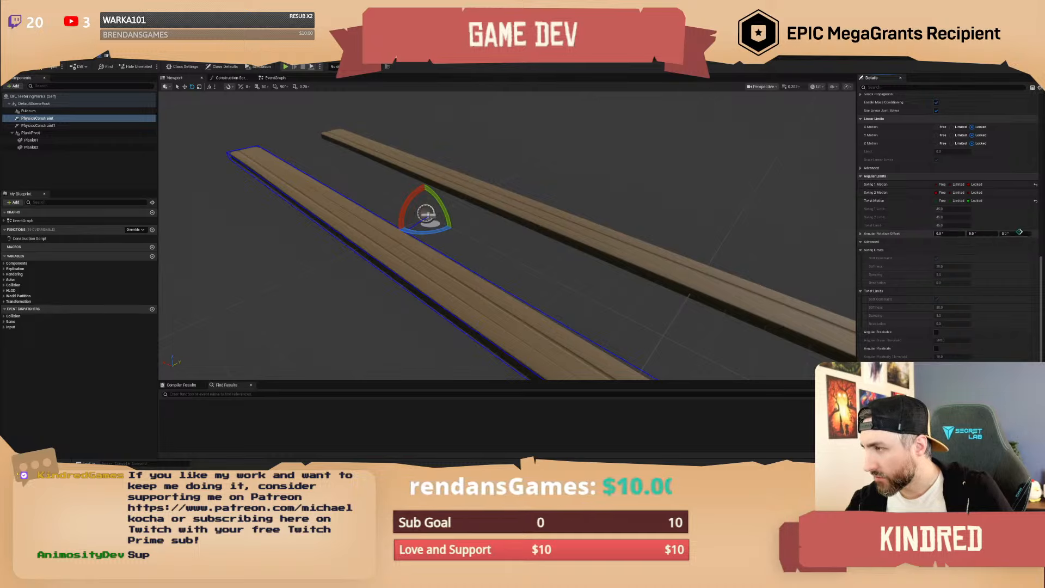
click(953, 194)
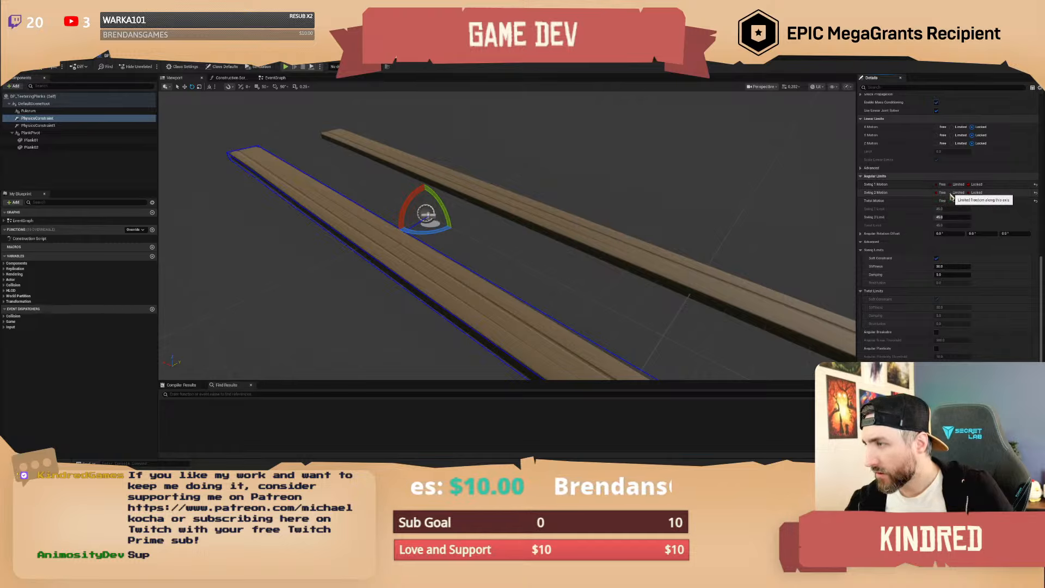
click(938, 192)
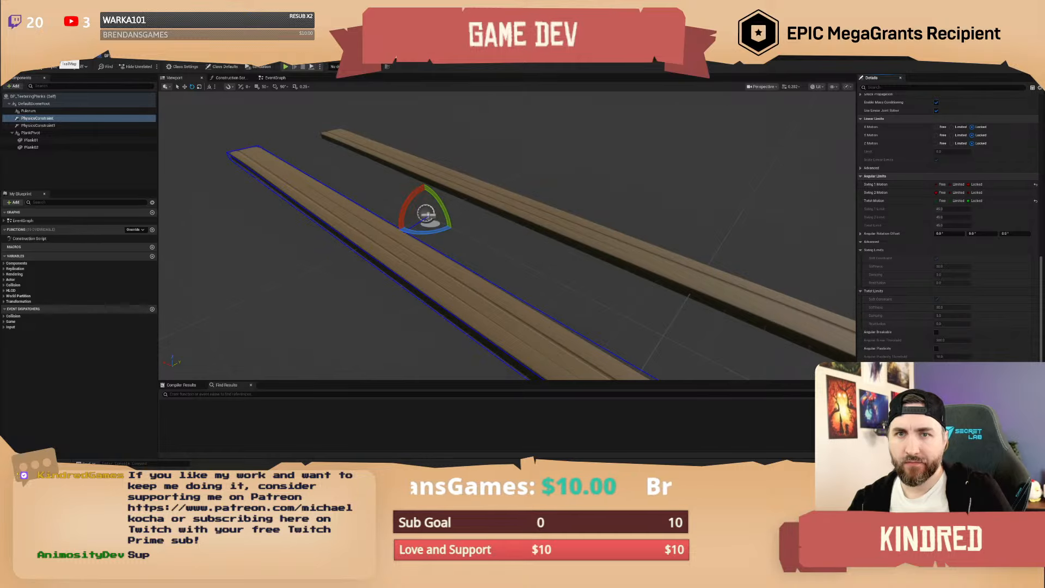
Move Plank01 and Plank02 out of PlankPivot to sit directly under the root, and delete the PlankPivot component.
click(30, 140)
ctrl+click(34, 146)
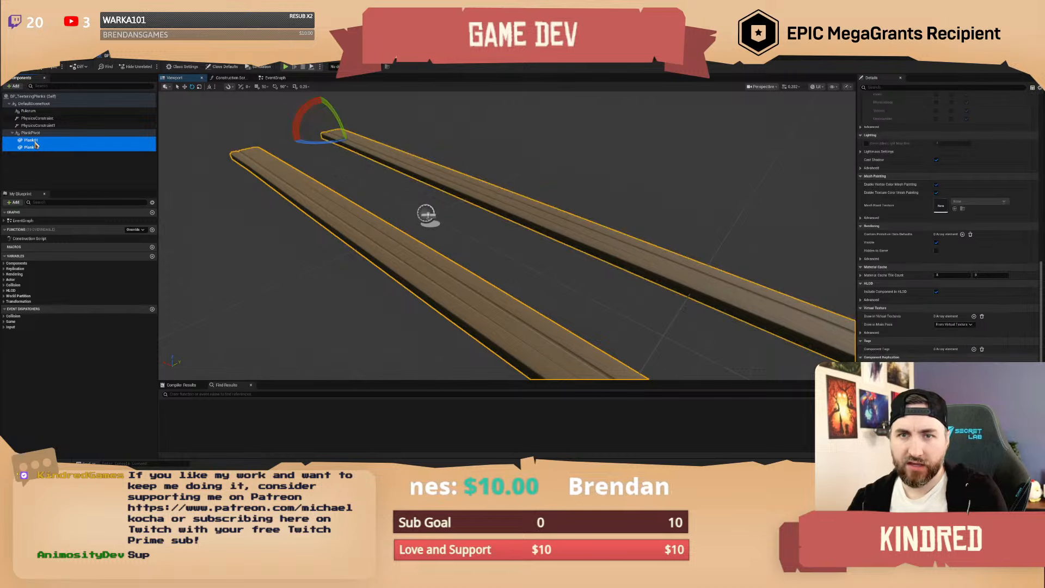
drag(36, 145, 40, 118)
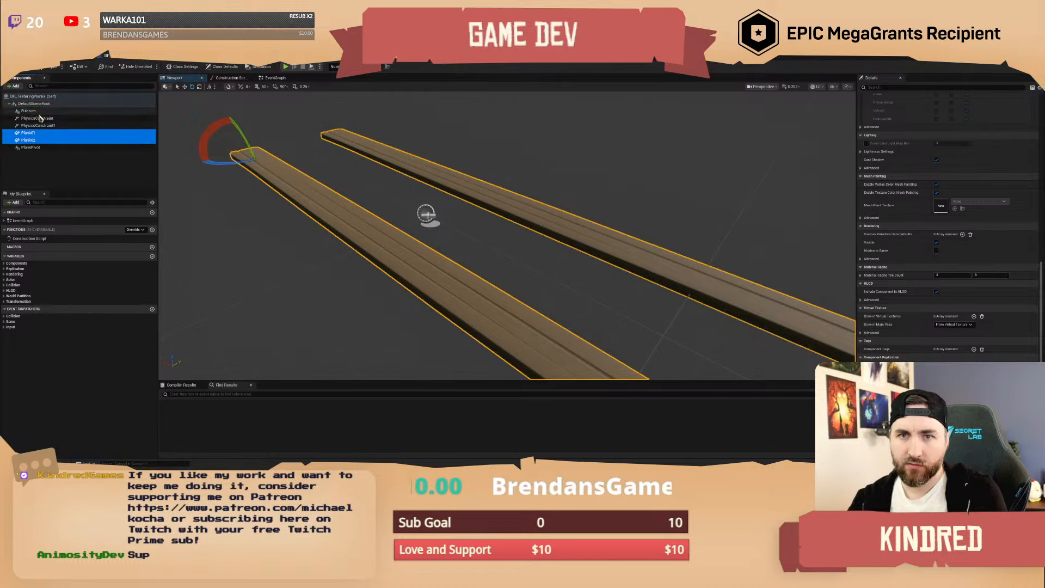
click(31, 147)
right_click(32, 147)
click(112, 162)
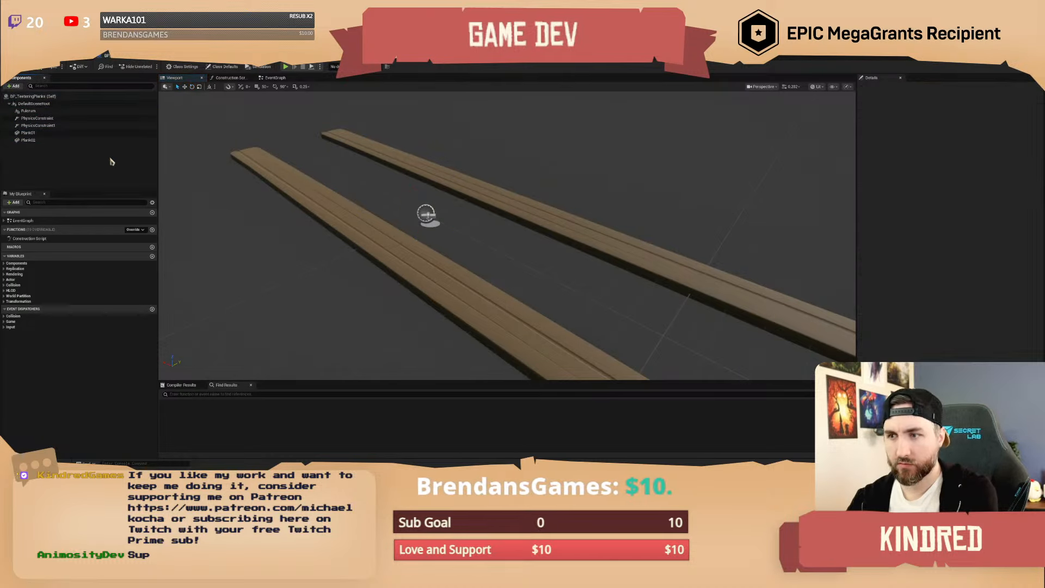
right_drag(248, 116, 305, 113)
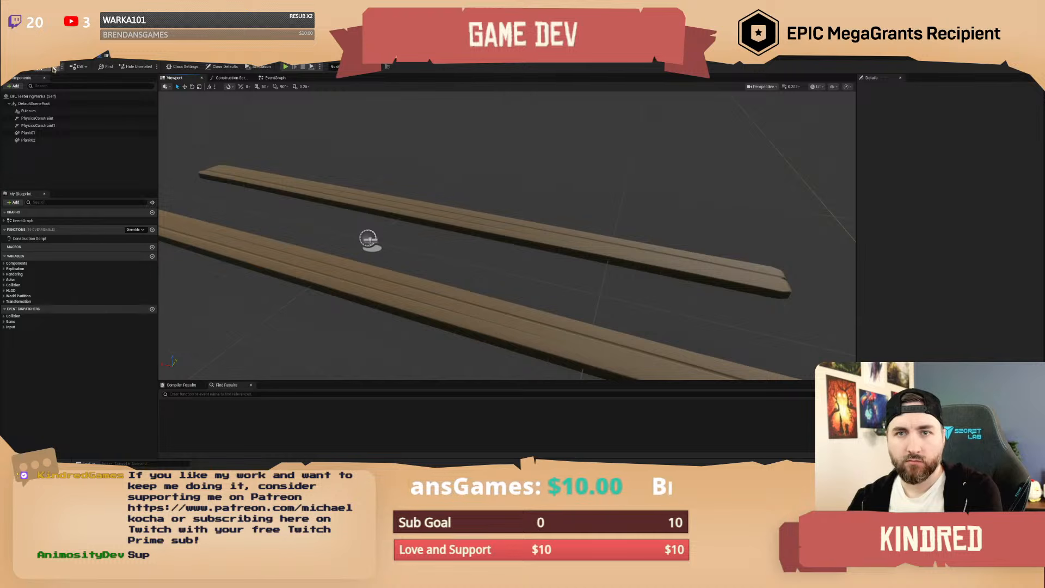
Play-test the restructured planks in TrailMap by walking the character onto them from the cliff, ending the session.
click(67, 57)
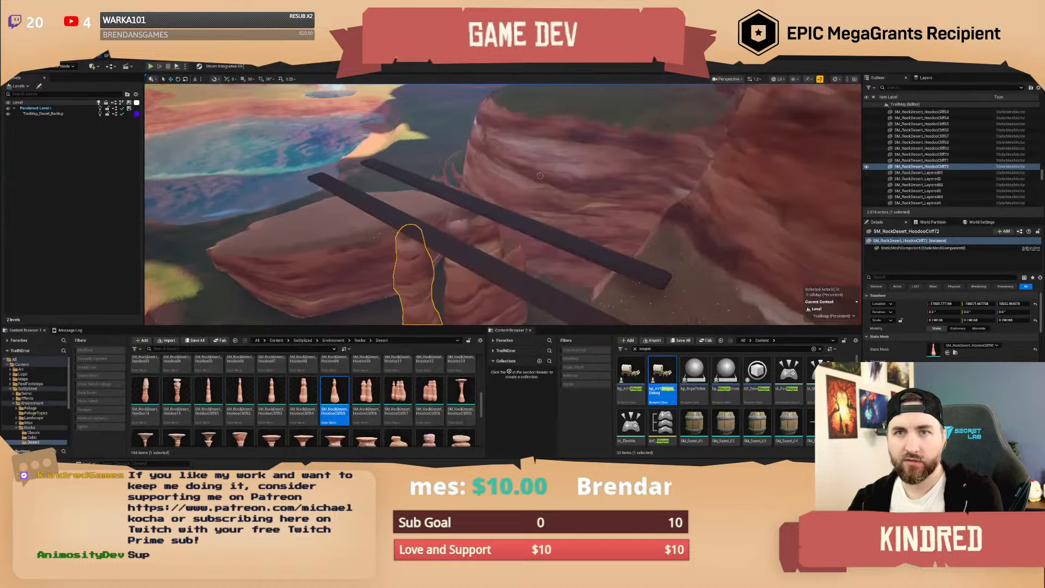
right_drag(245, 164, 305, 179)
right_drag(598, 161, 601, 179)
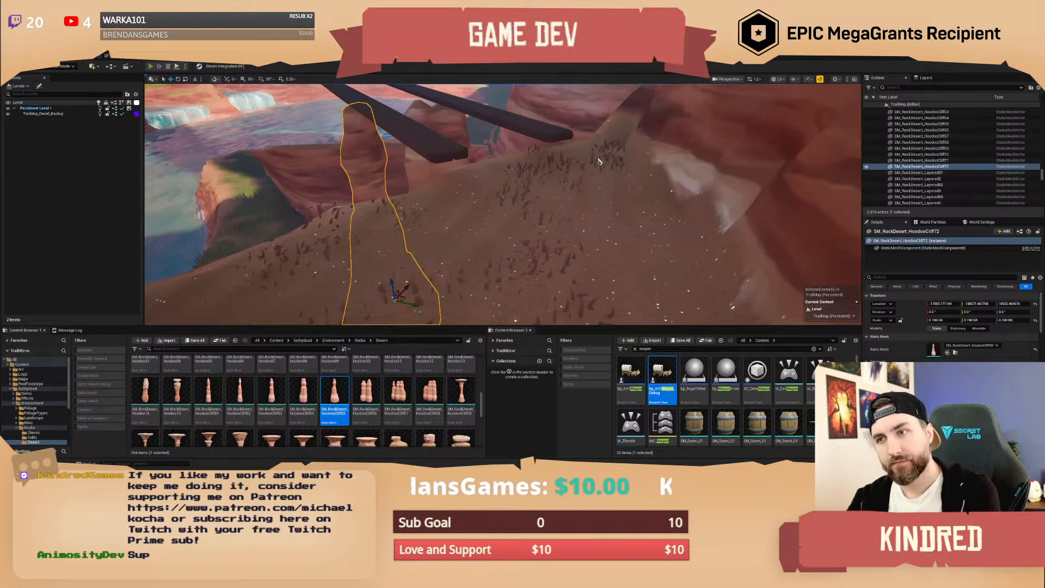
key(alt+p)
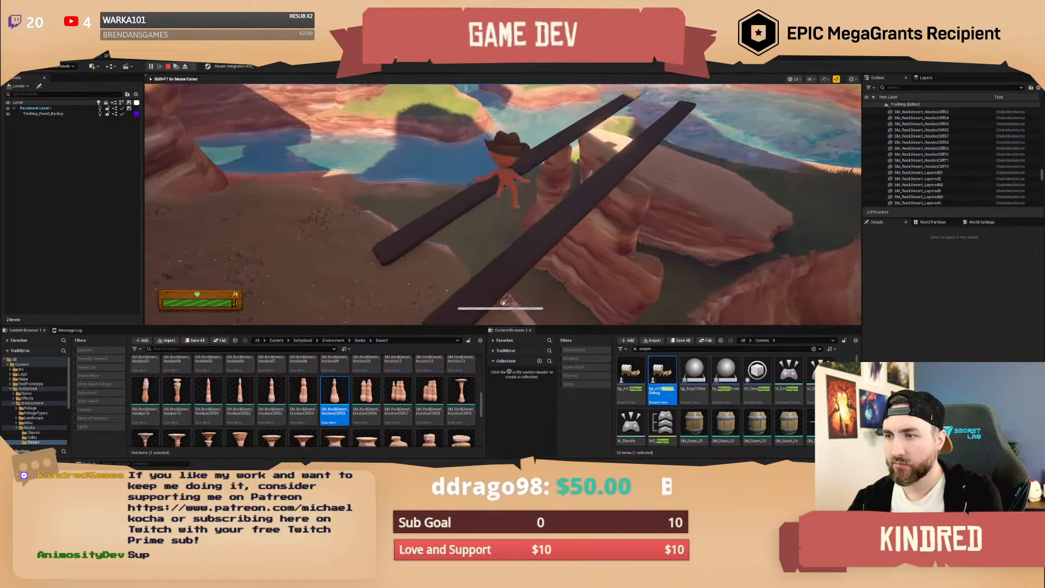
key(Escape)
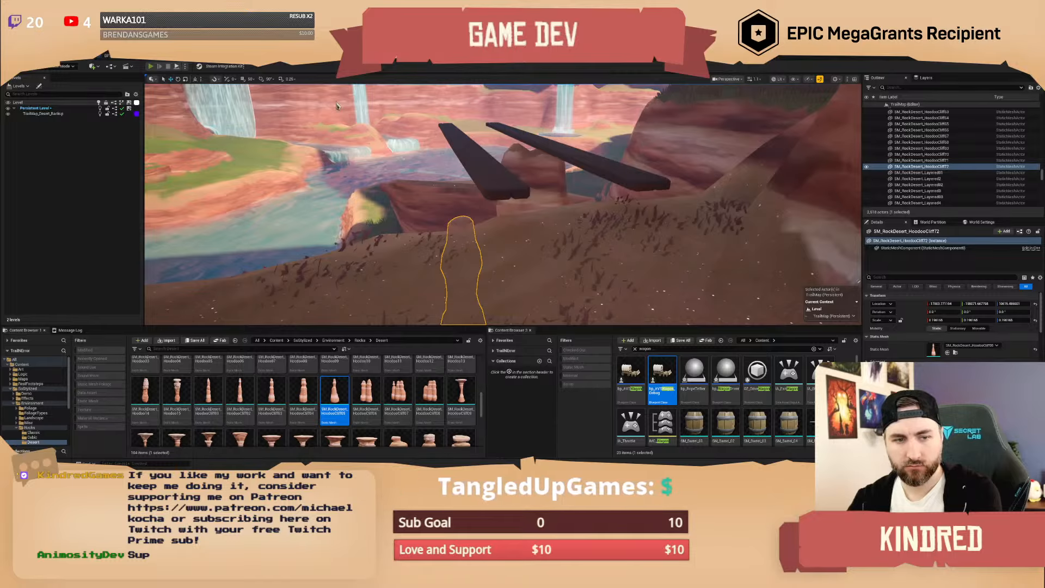
Play-test TrailMap again, walking the character across one plank toward the far ledge, and end the session.
key(alt+p)
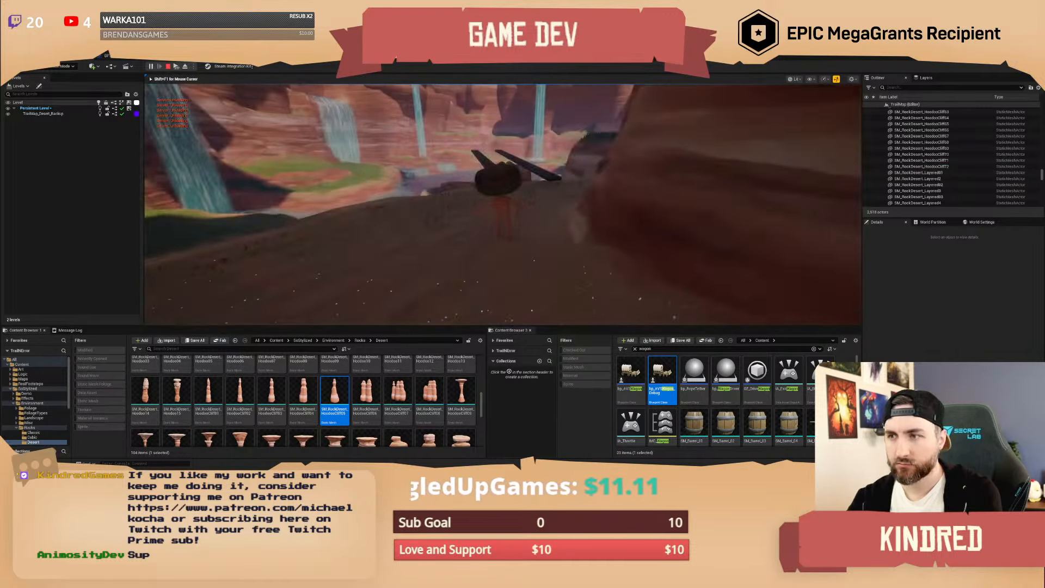
key(w)
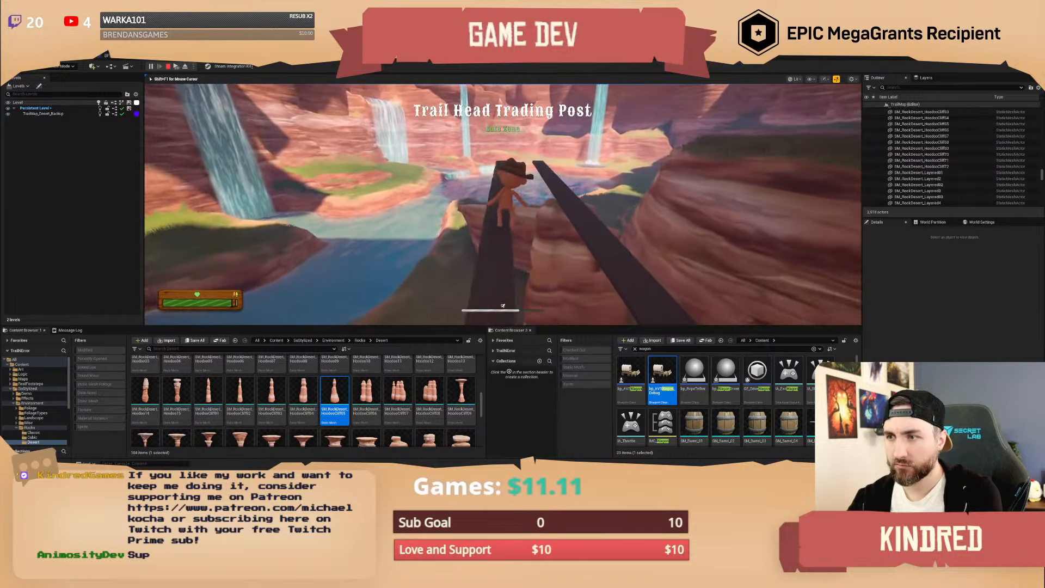
key(w)
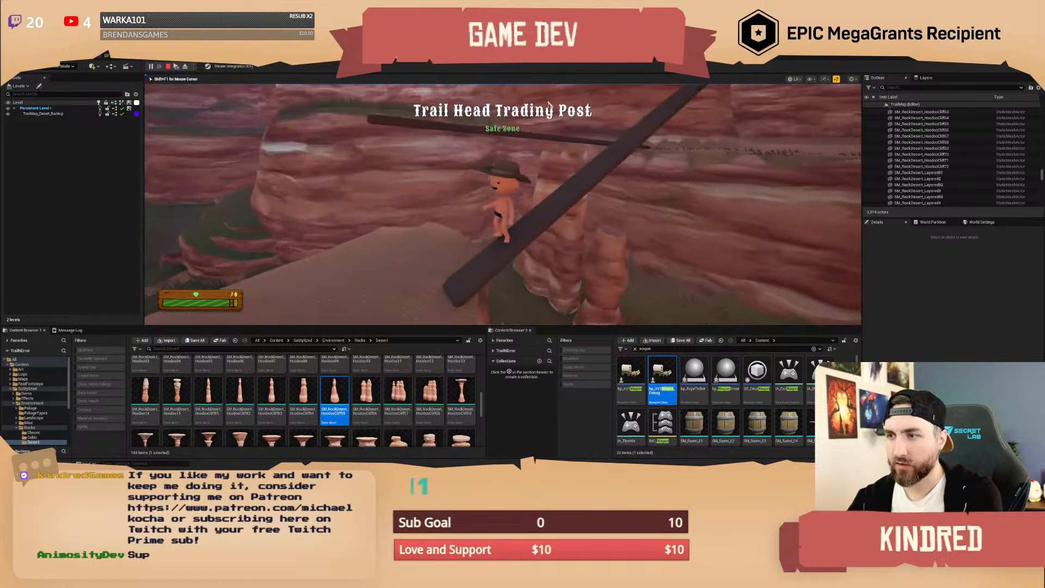
key(Escape)
Raise the selected hoodoo rock vertically beneath the planks.
key(s)
right_drag(528, 201, 590, 211)
drag(484, 293, 485, 250)
key(w)
key(d)
right_drag(572, 205, 469, 202)
key(s)
key(w)
scroll(466, 205, down, 2)
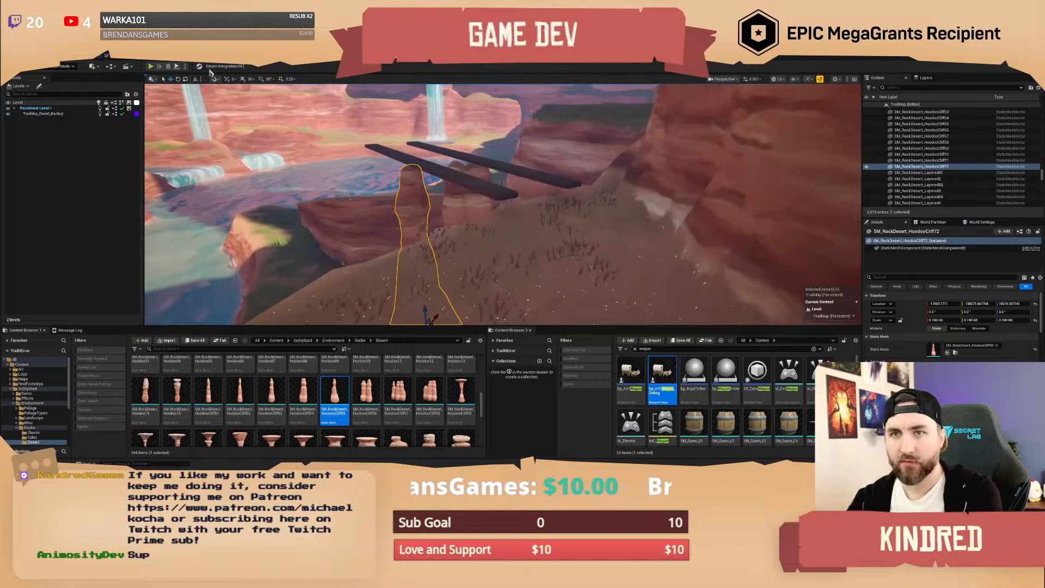
Set the number of players to 2 and start a multiplayer play session in TrailMap.
click(185, 66)
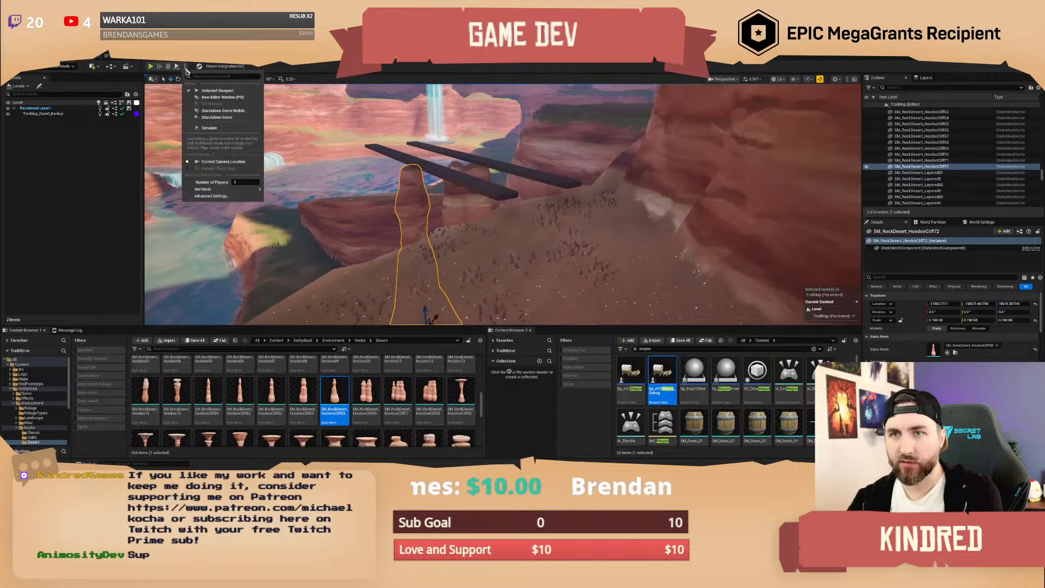
mouse_move(245, 189)
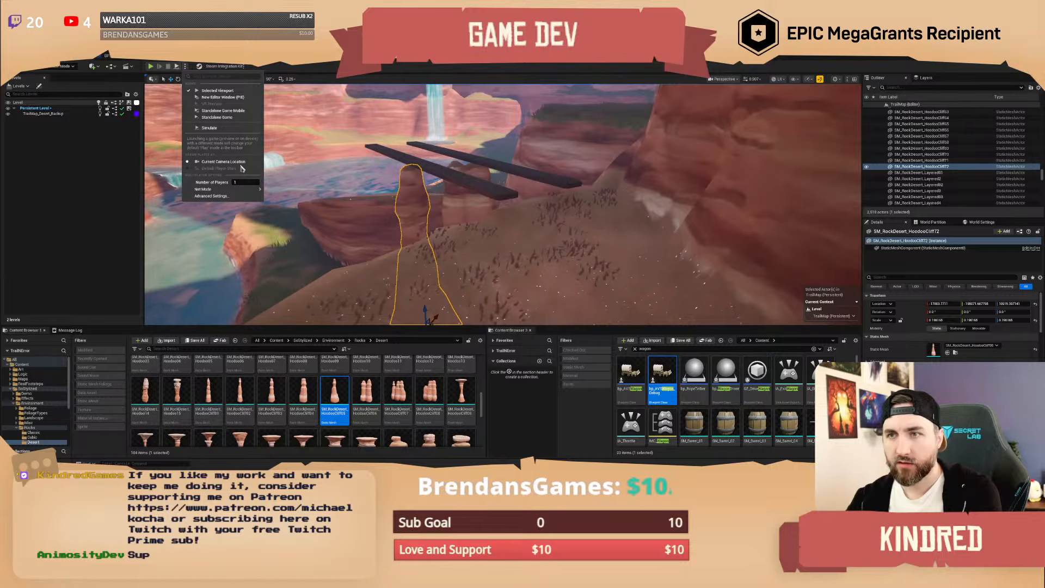
click(235, 183)
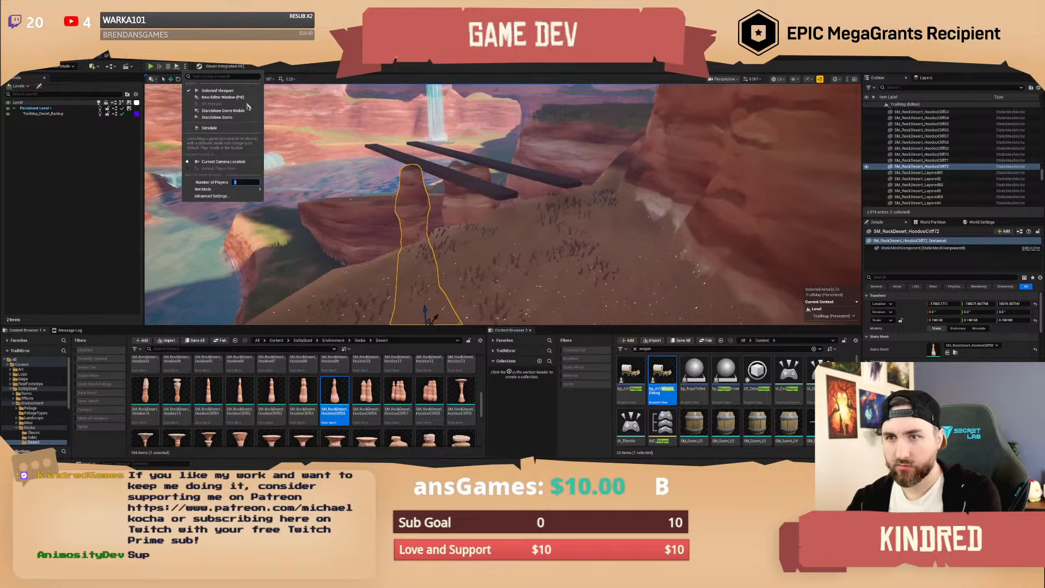
click(151, 67)
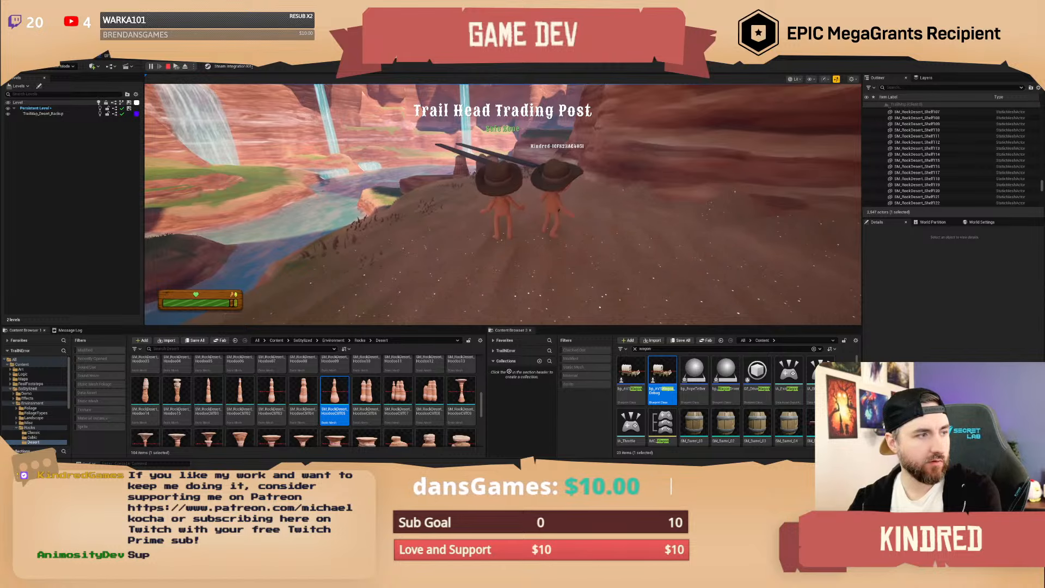
click(167, 147)
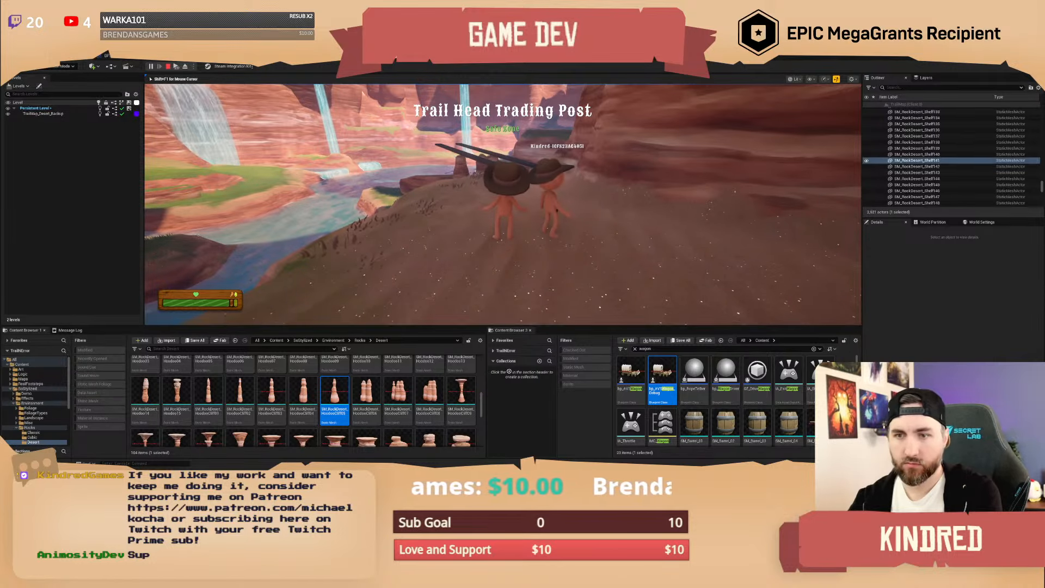
Run the first player's character down the slope and along one plank to its far end.
key(w)
key(shift)
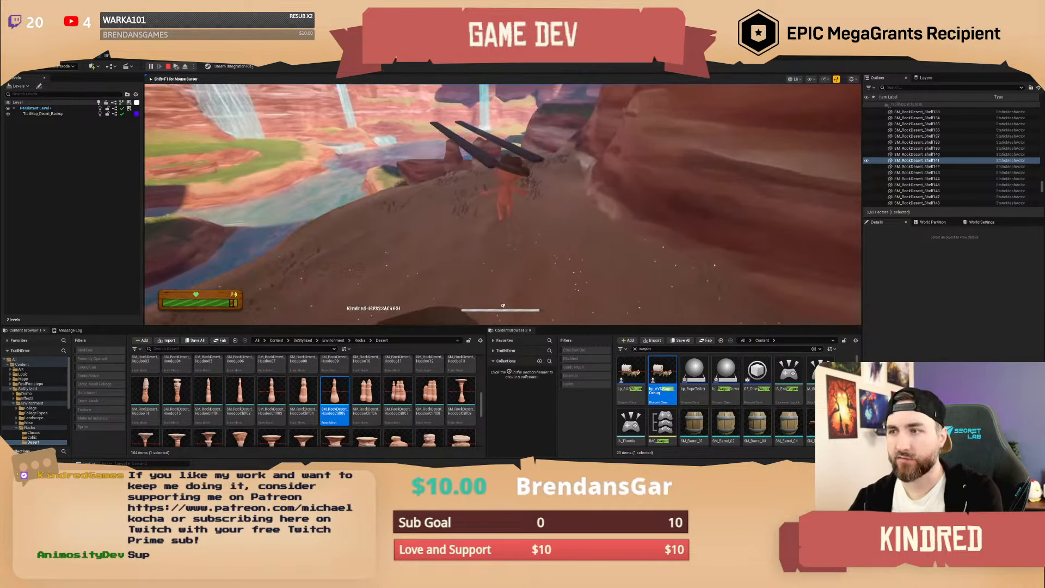
key(w)
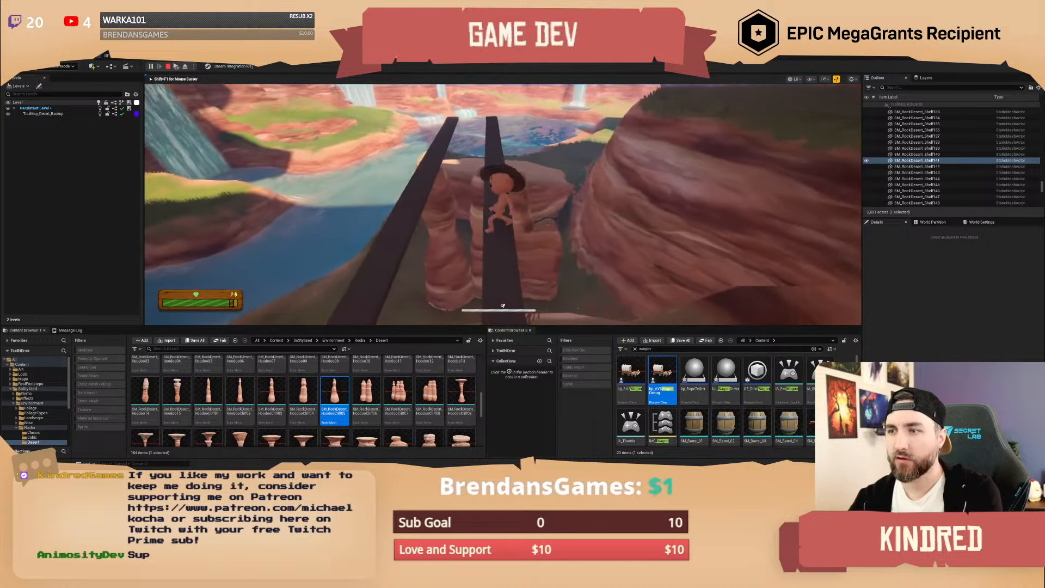
key(w)
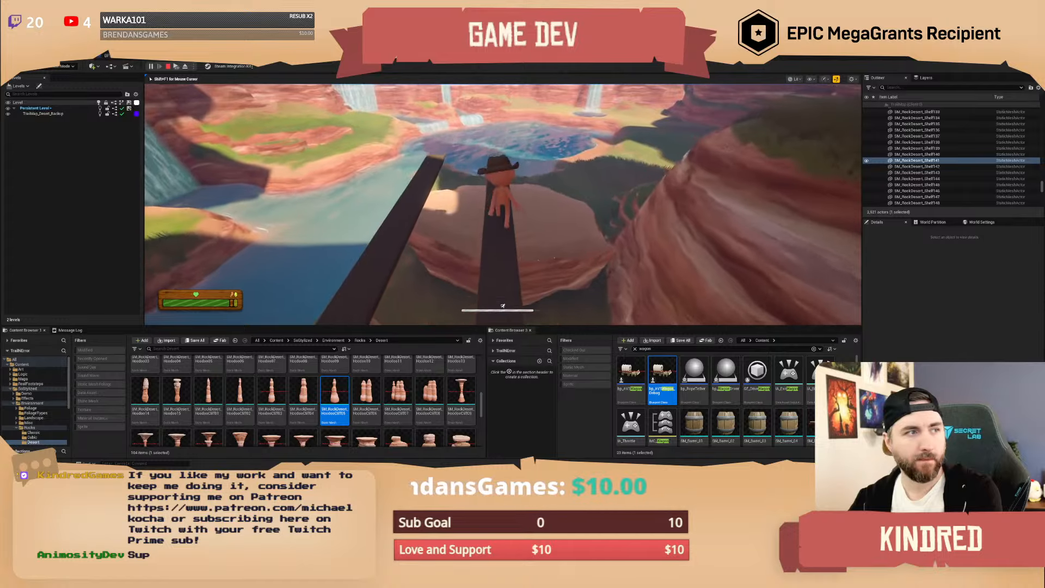
key(w)
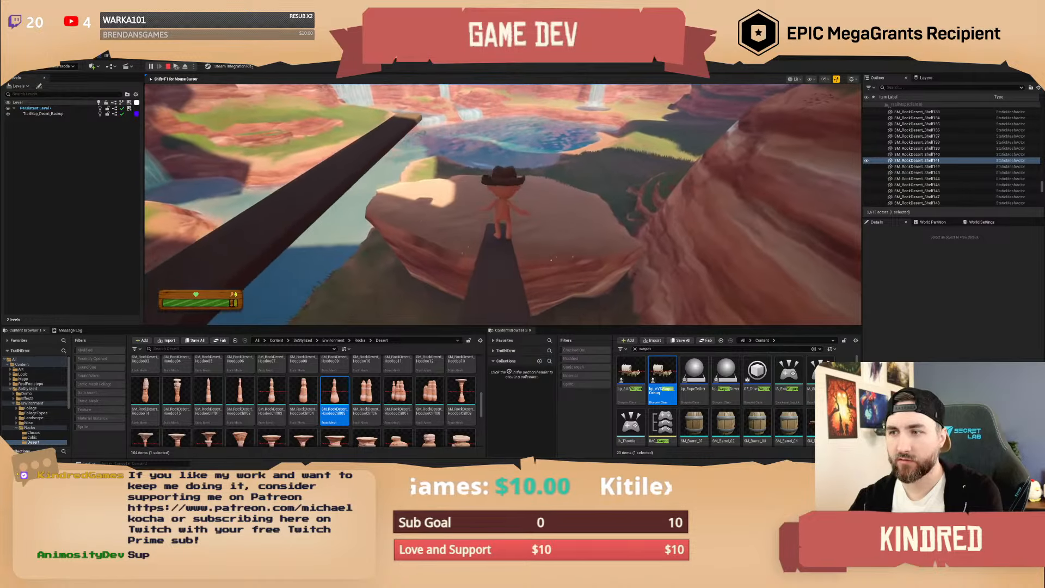
Enlarge the client preview window and walk the second player's character along the planks beside the first, ending the session.
key(shift+F1)
click(336, 205)
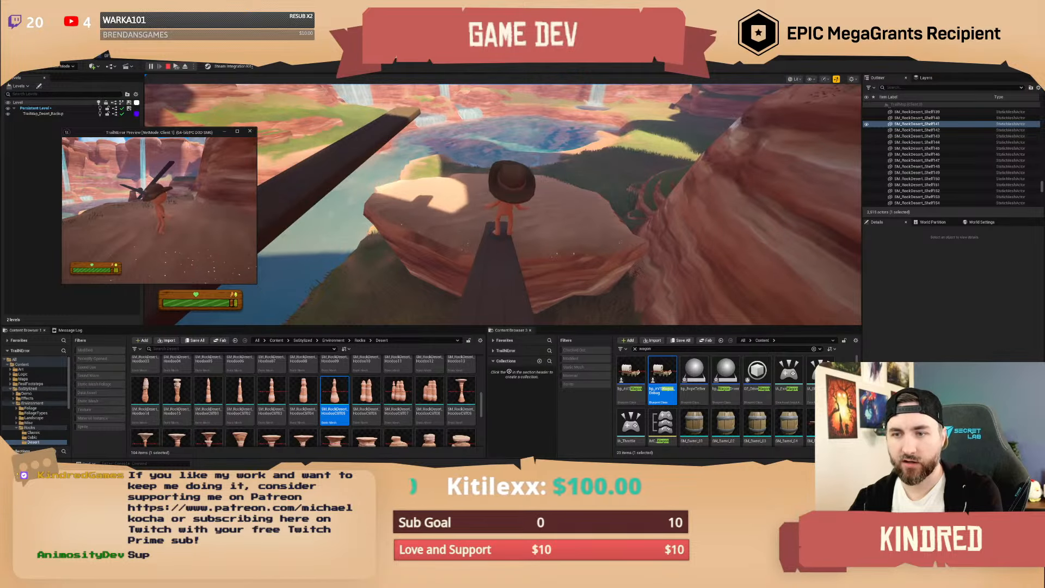
drag(263, 292, 412, 381)
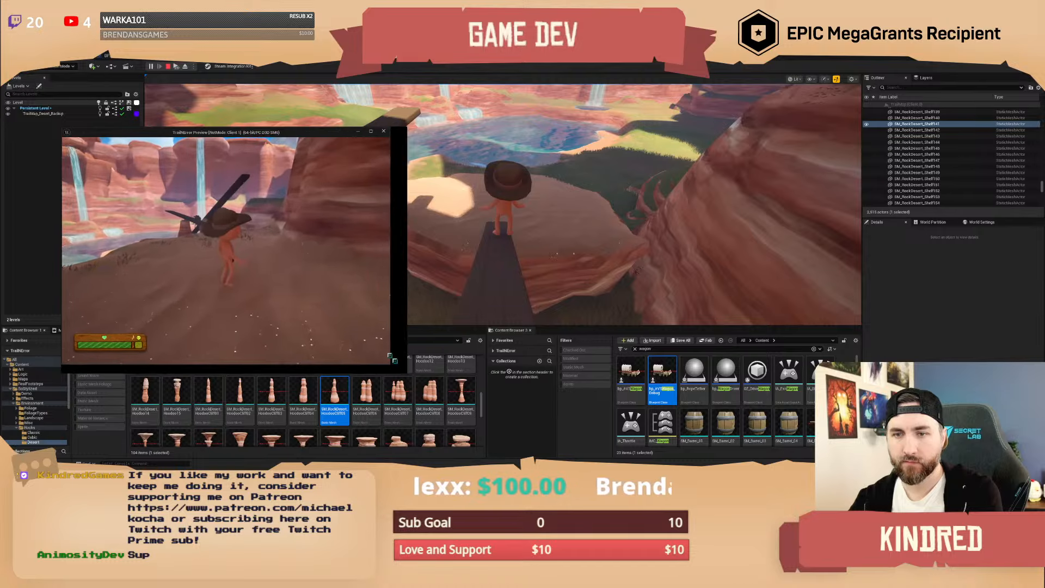
key(w)
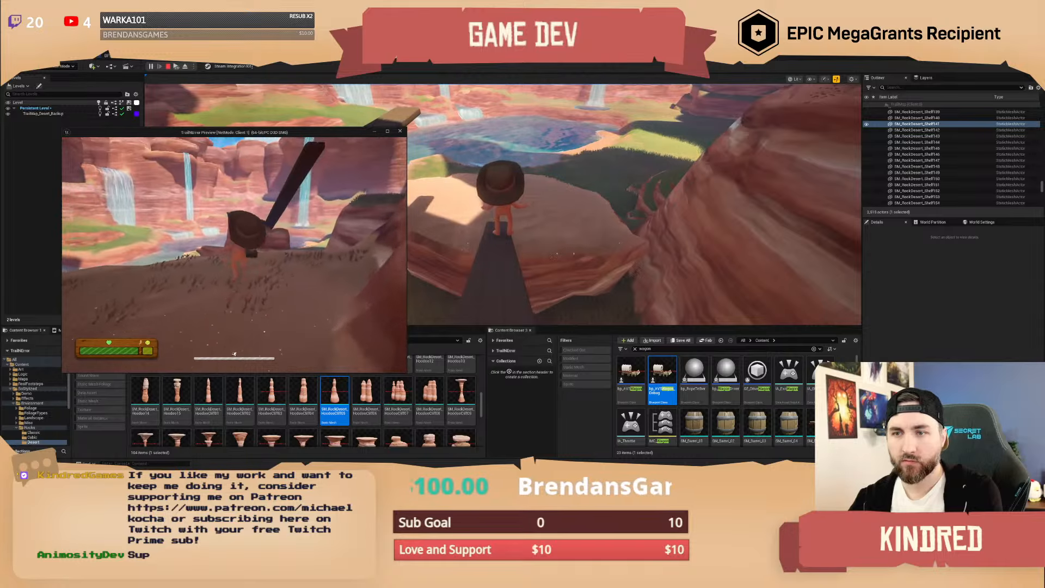
key(w)
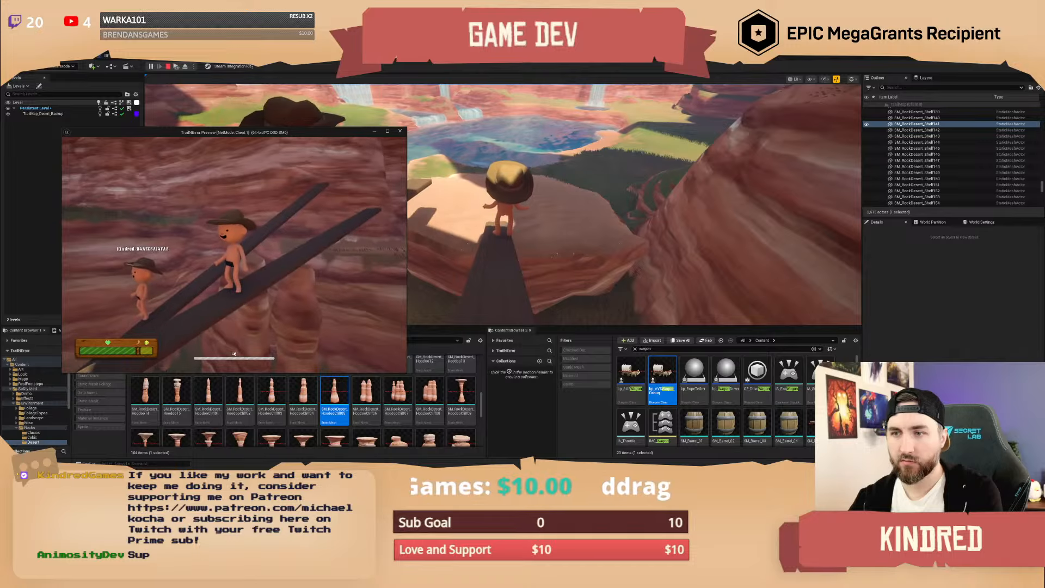
key(w)
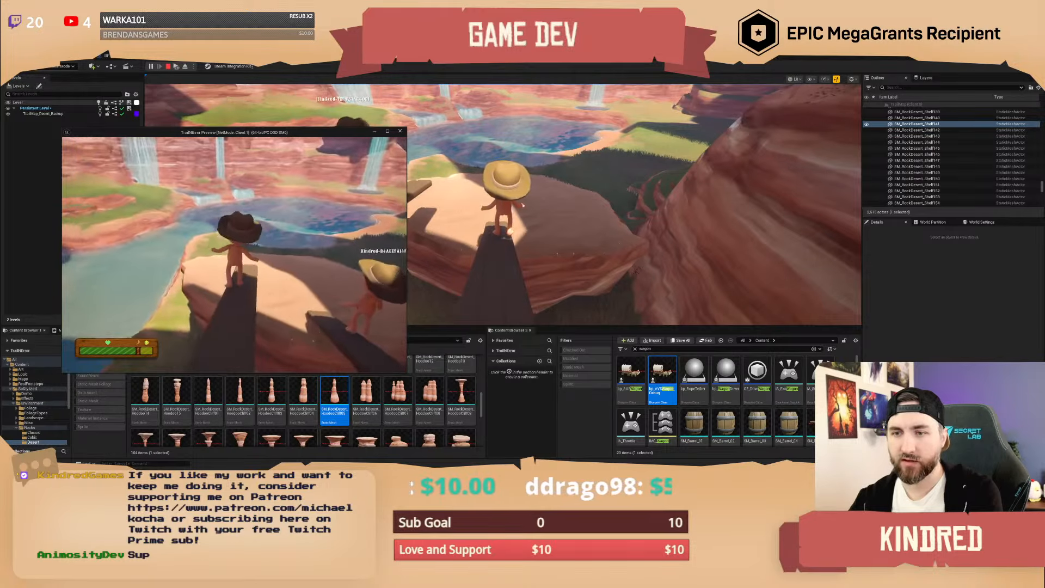
key(w)
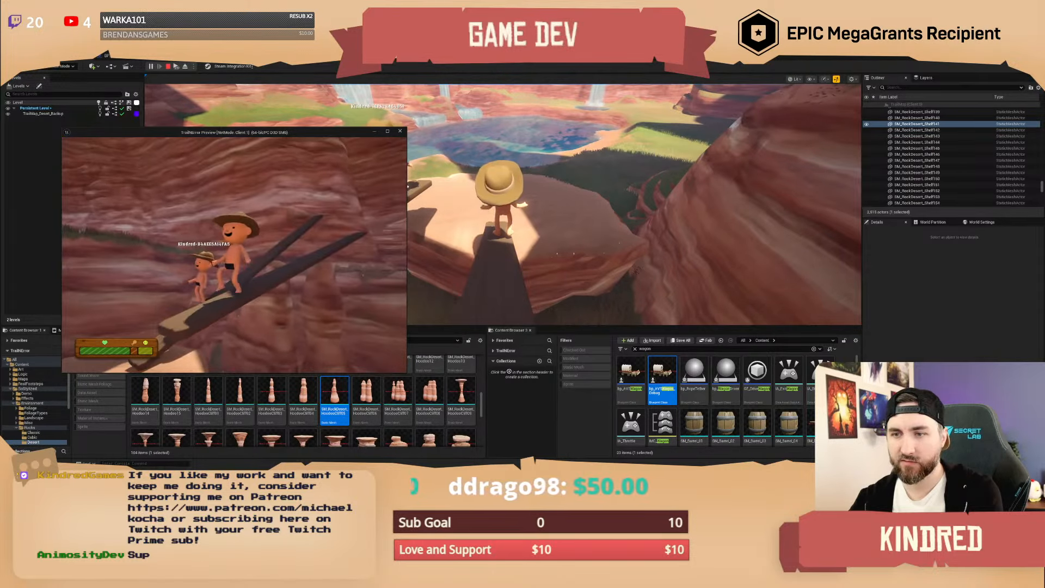
key(Escape)
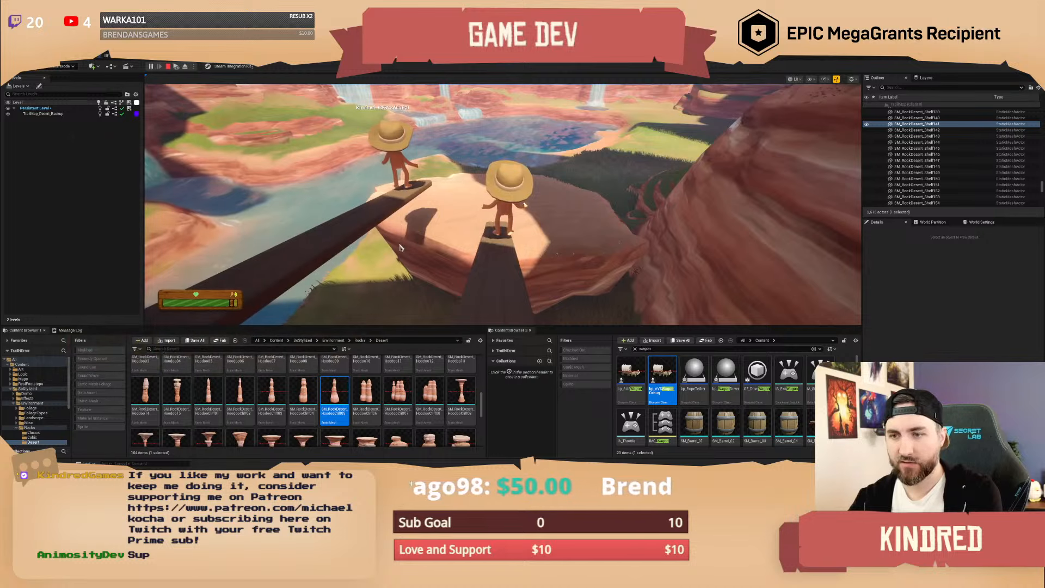
Nudge the selected tall hoodoo rock slightly downward beneath the planks and deselect it.
right_drag(457, 234, 452, 302)
scroll(479, 202, up, 3)
key(e)
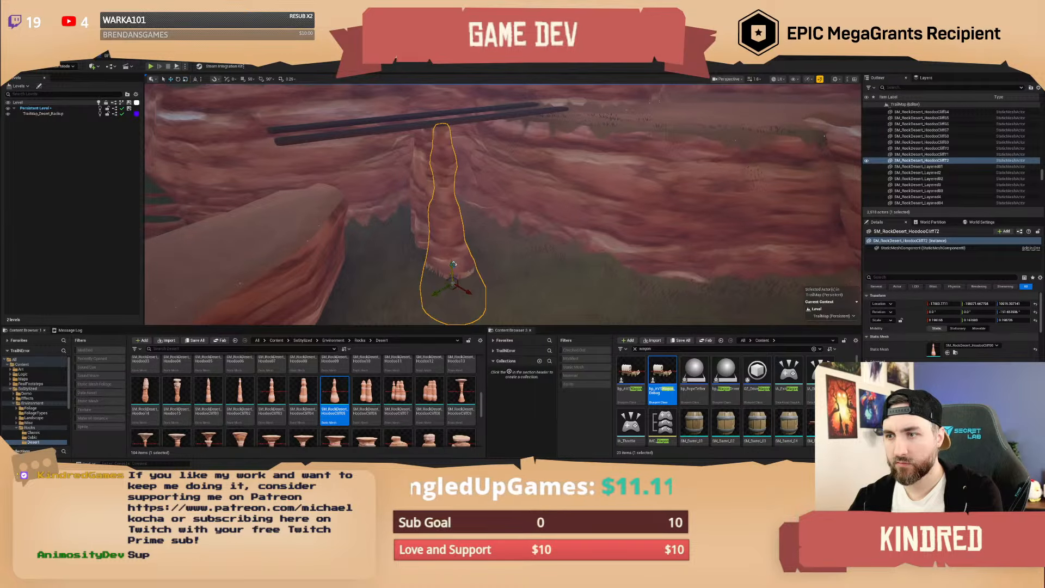
drag(451, 267, 452, 270)
right_drag(452, 270, 414, 251)
key(w)
key(s)
key(a)
key(Escape)
Set the number of players to 1 for play sessions.
key(w)
scroll(487, 262, up, 1)
key(d)
scroll(411, 260, down, 2)
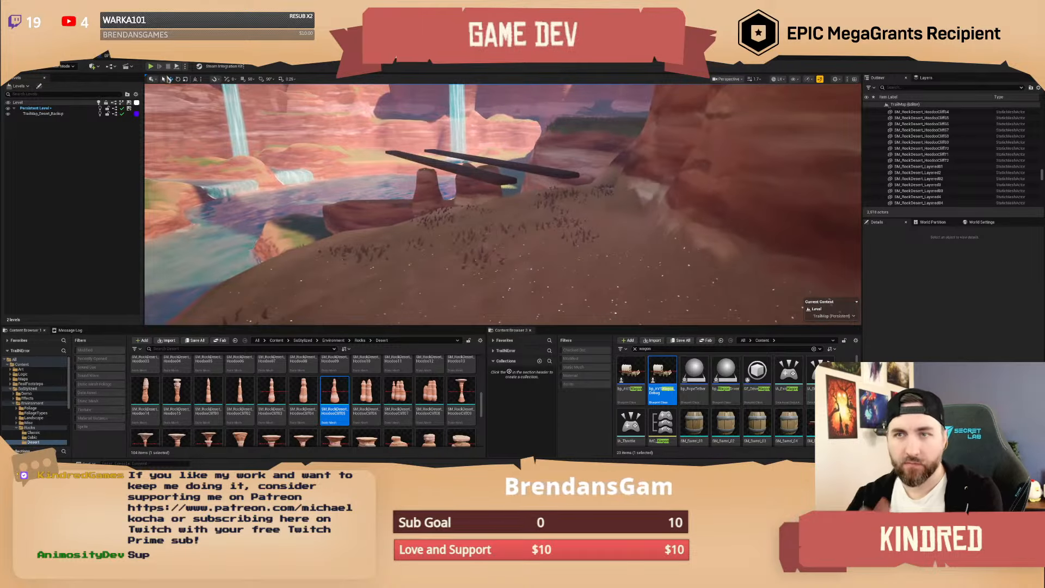
click(186, 66)
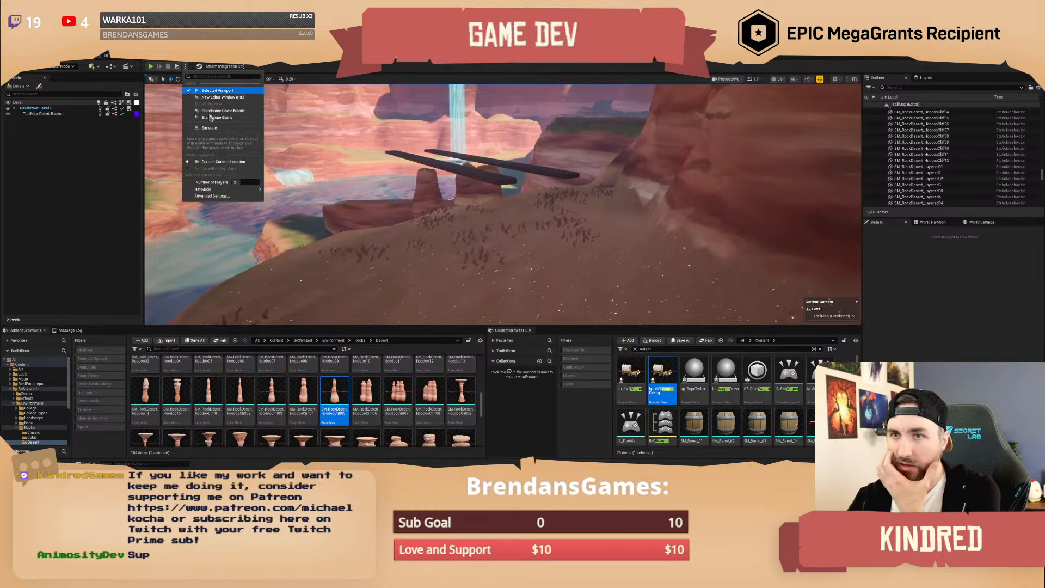
click(243, 181)
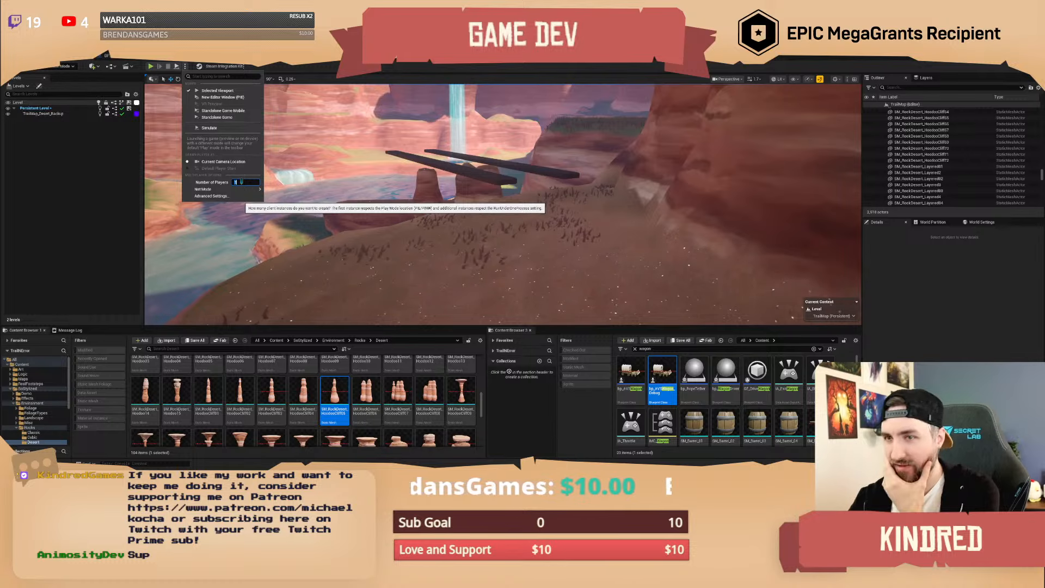
Place a debug wagon blueprint on the slope facing the teetering planks.
right_drag(348, 229, 590, 324)
scroll(534, 316, up, 3)
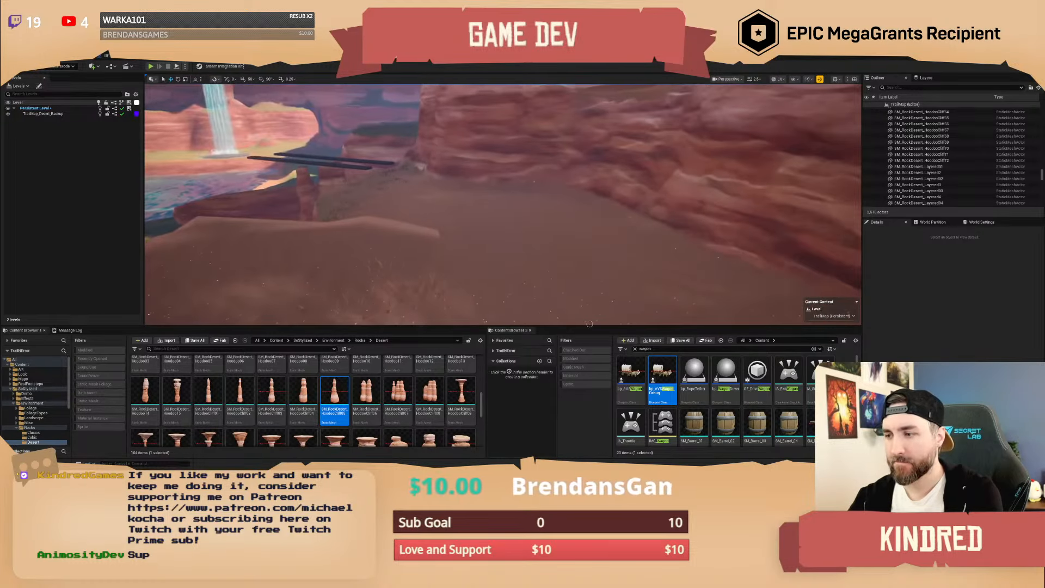
drag(663, 381, 493, 210)
scroll(492, 210, up, 4)
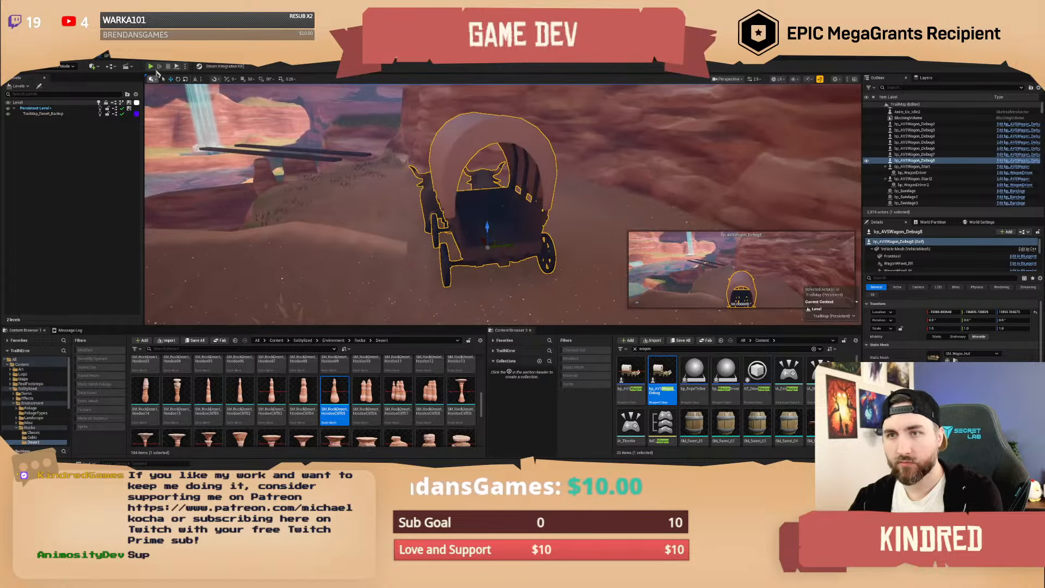
Play-test the crossing as a single player, from the placed wagon to the far side of the planks, and end the session.
click(184, 66)
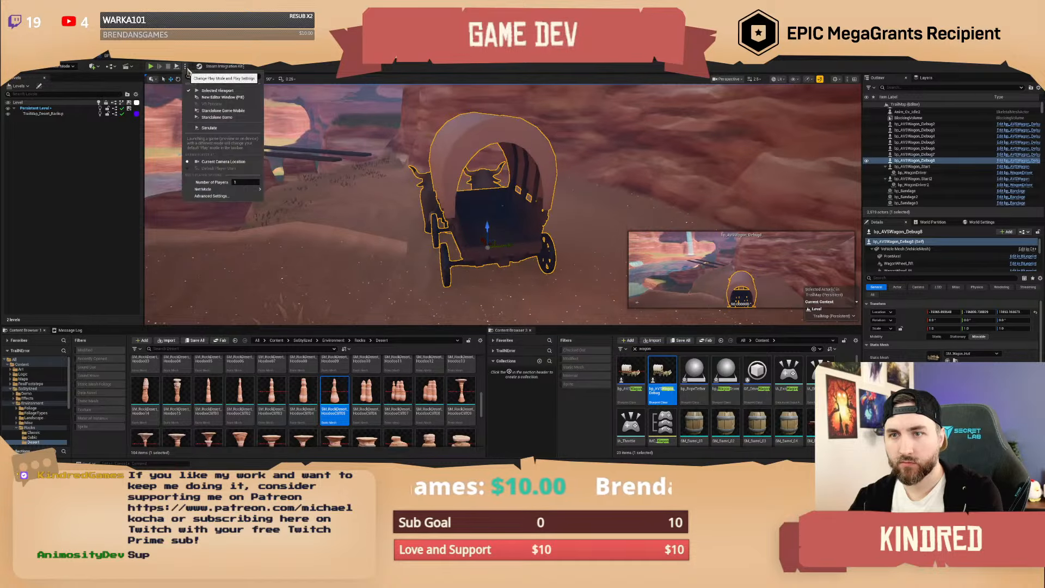
click(153, 66)
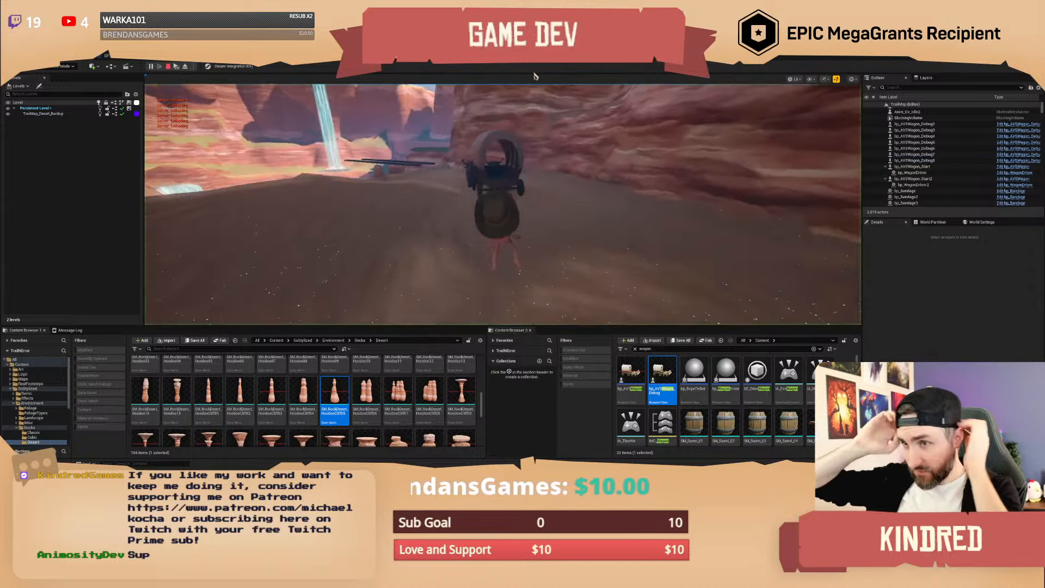
key(w)
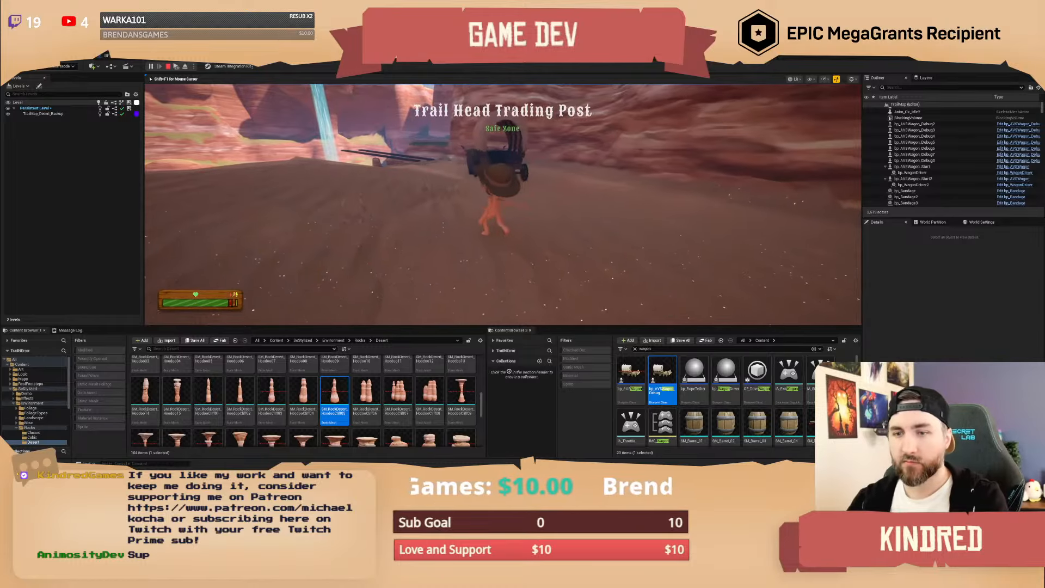
key(shift)
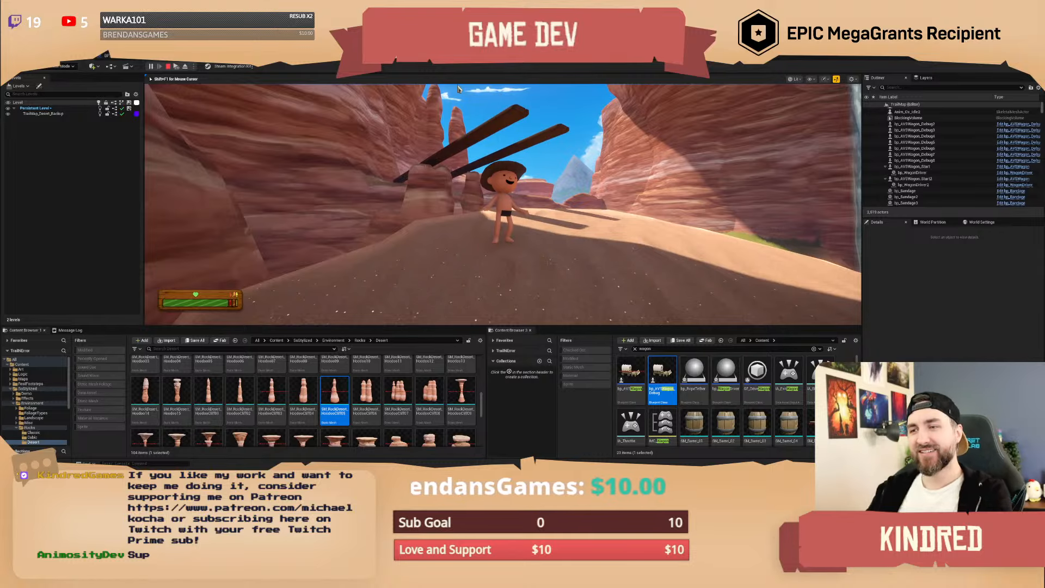
key(Escape)
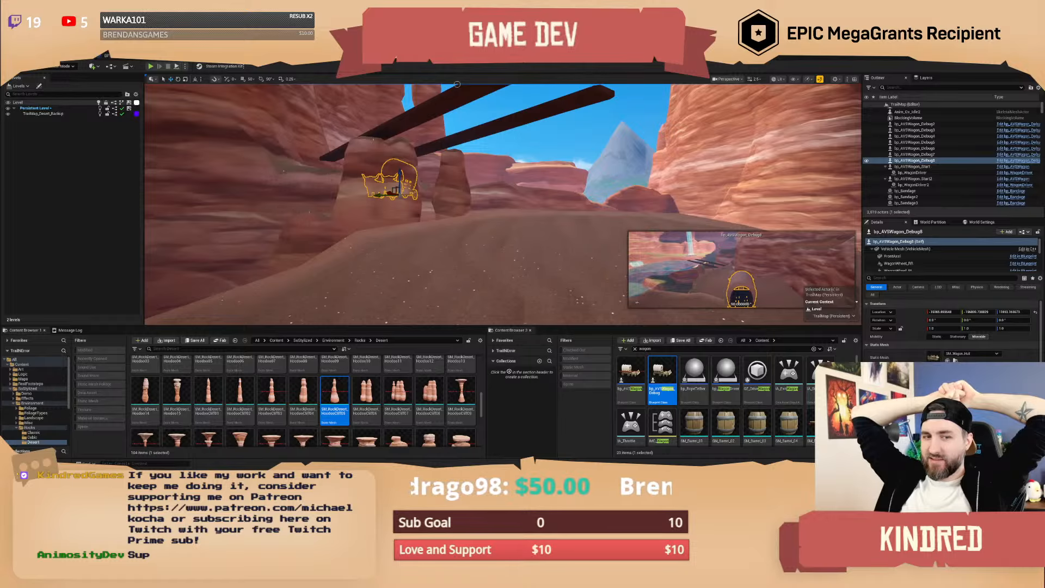
Select the teetering planks with both supporting hoodoo rocks and rotate them together slightly about the vertical axis.
right_drag(457, 84, 478, 157)
key(w)
scroll(389, 109, down, 3)
key(w)
scroll(364, 150, up, 1)
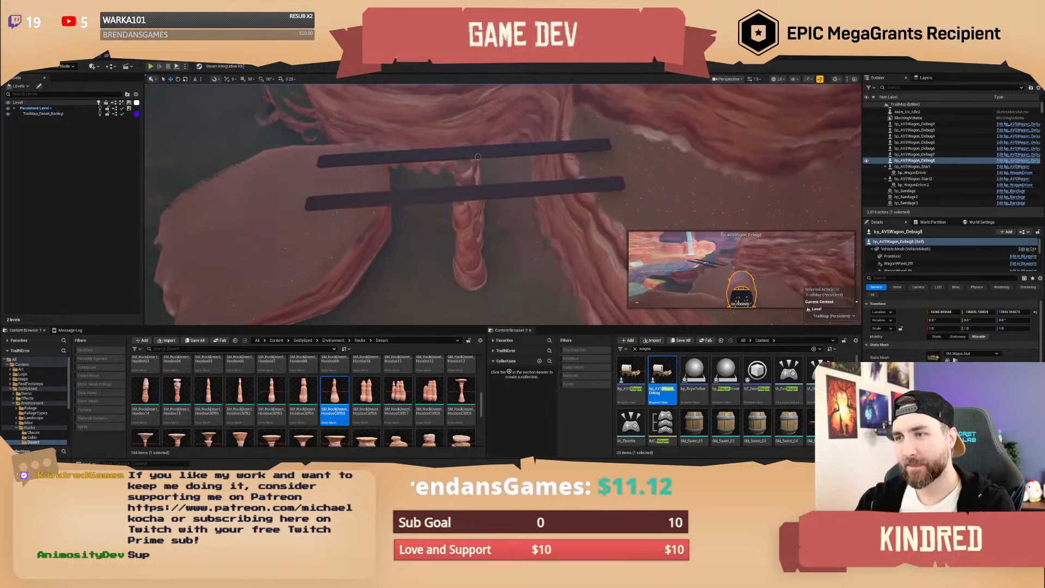
click(478, 157)
ctrl+click(472, 222)
ctrl+click(471, 261)
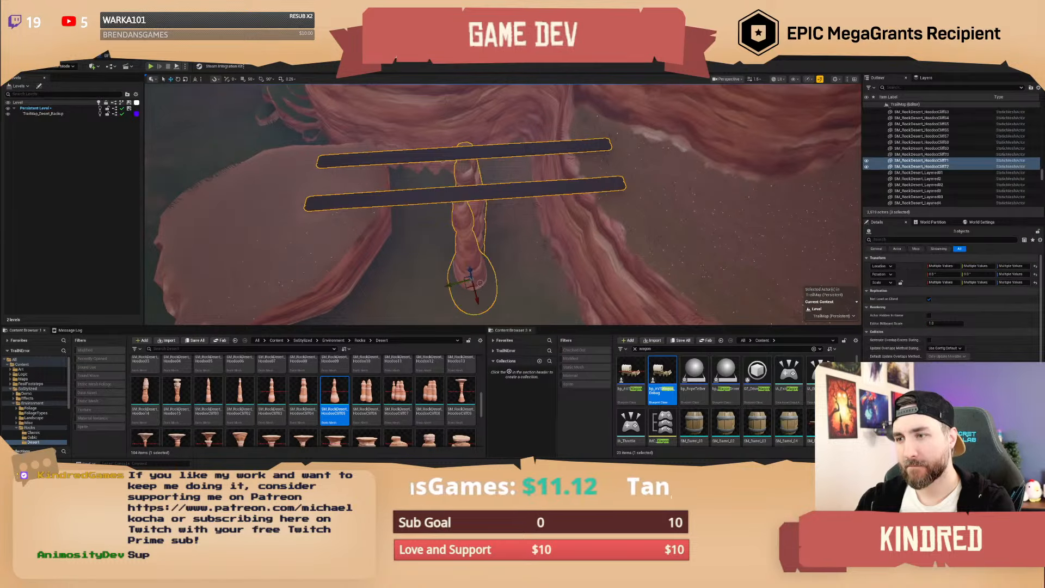
key(e)
drag(466, 308, 464, 309)
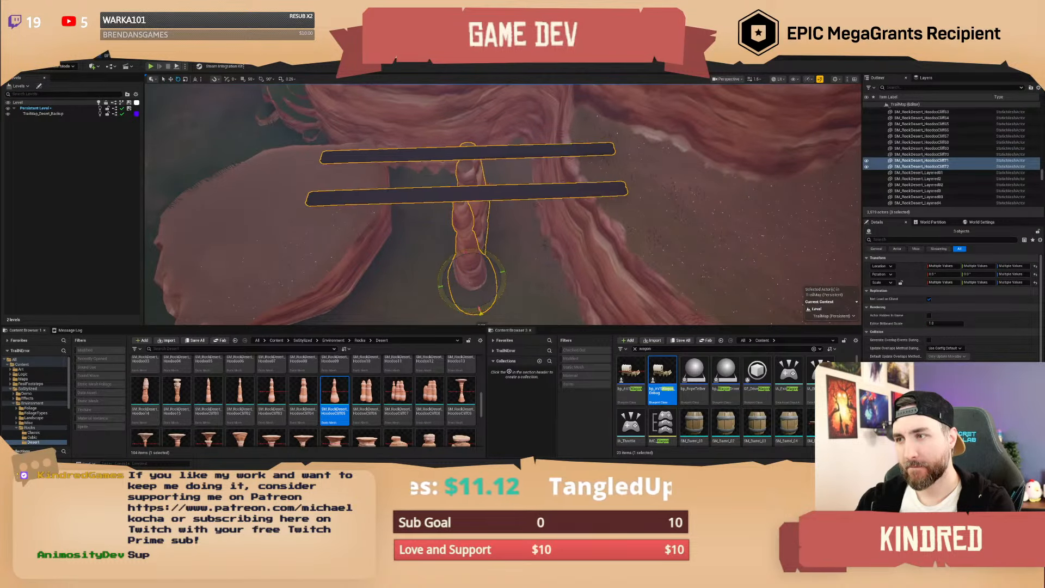
key(w)
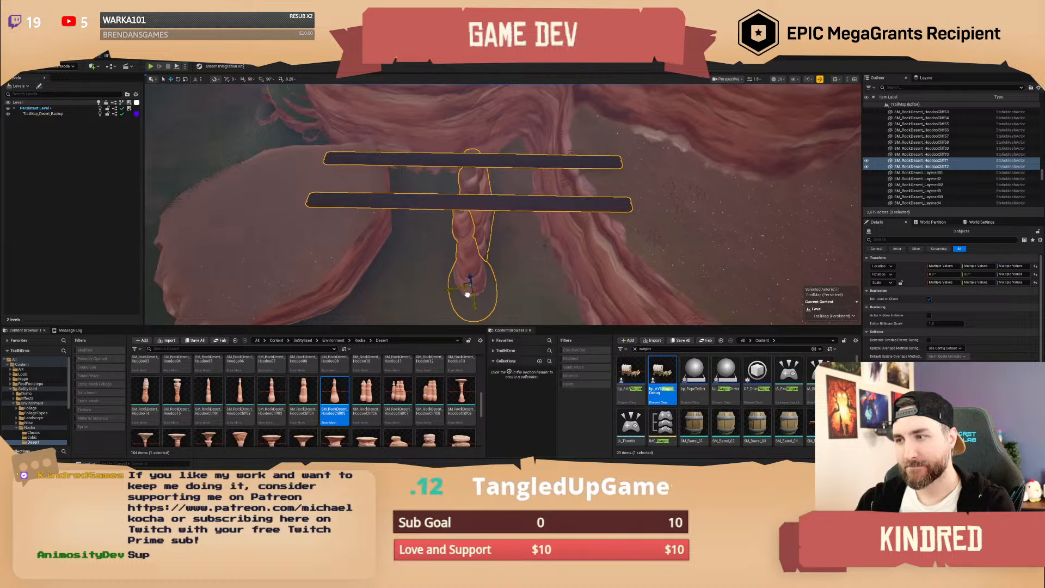
Select only the teetering planks and tilt them slightly so their near end dips toward the slope.
right_drag(467, 312, 431, 256)
scroll(485, 261, down, 3)
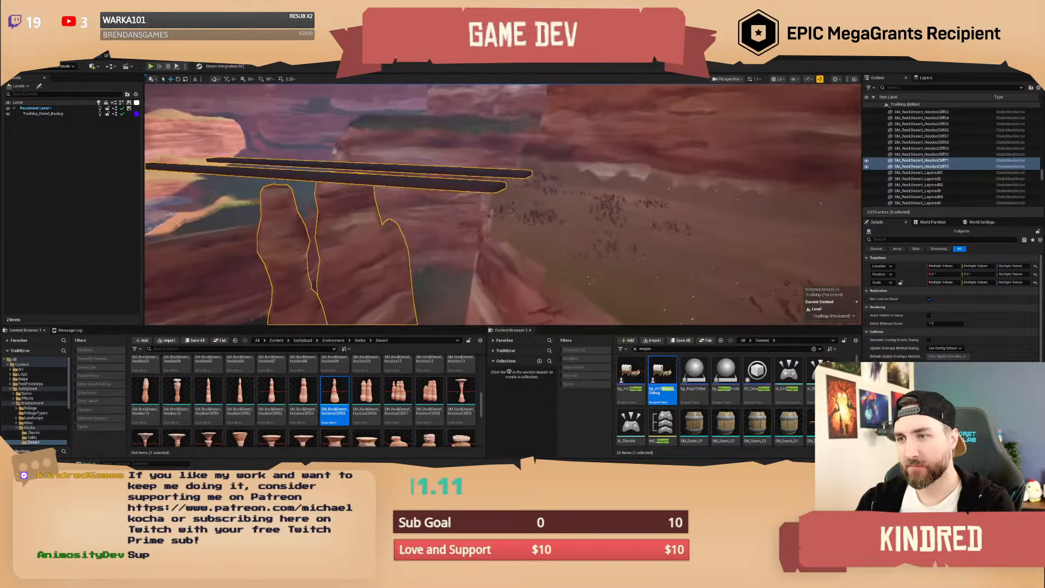
click(435, 179)
right_drag(436, 178, 374, 162)
key(e)
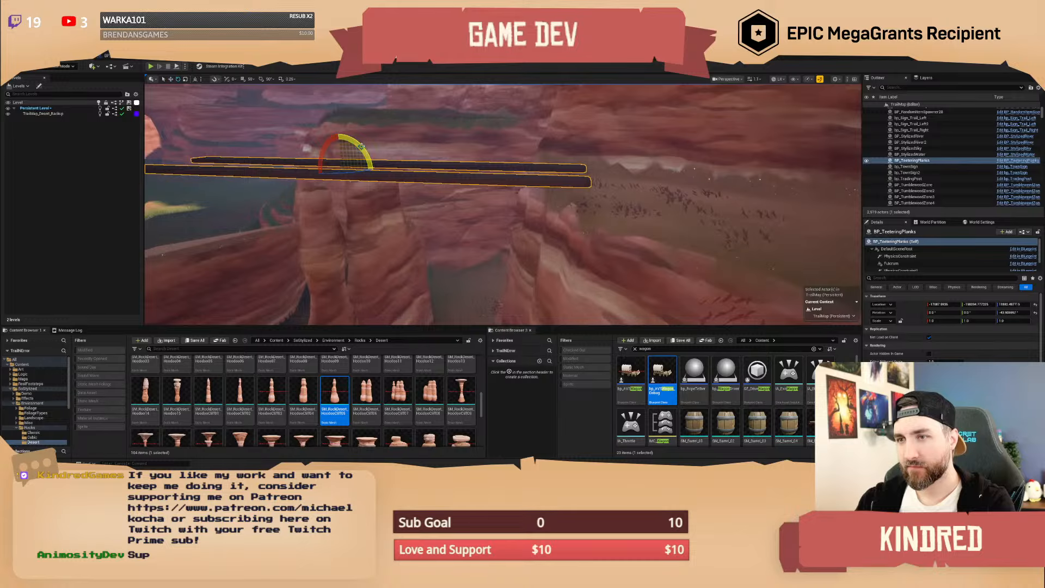
drag(361, 146, 367, 153)
right_drag(367, 153, 340, 152)
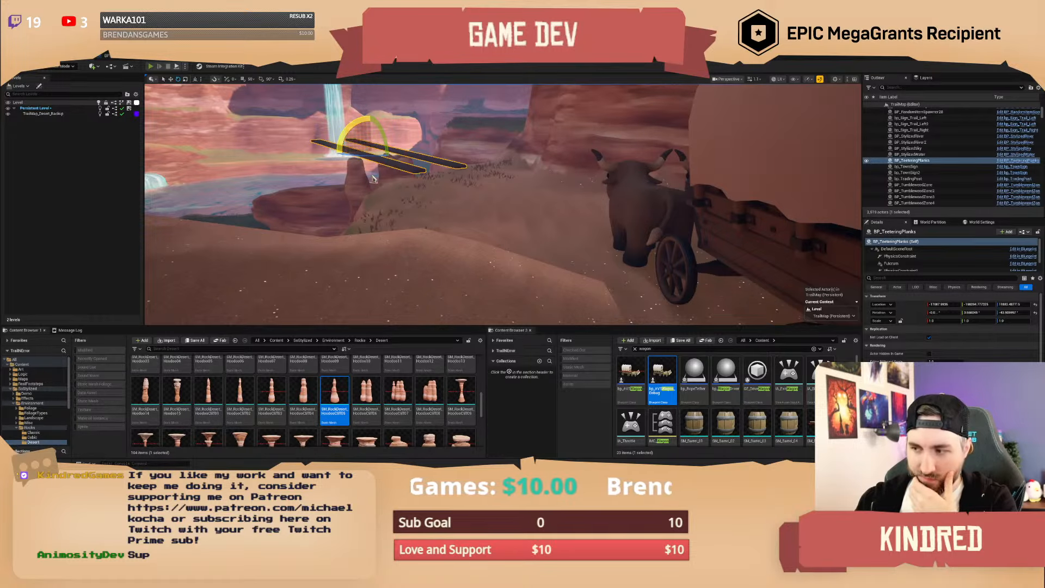
Play-test driving the wagon down the slope to the tilted planks, look back from the far side, and end the session.
key(alt+p)
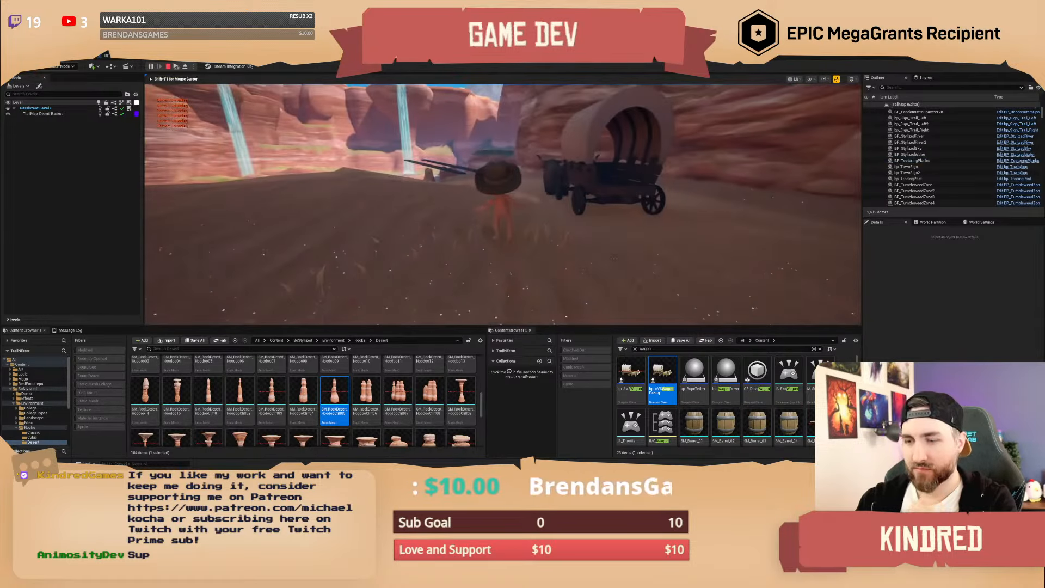
click(374, 178)
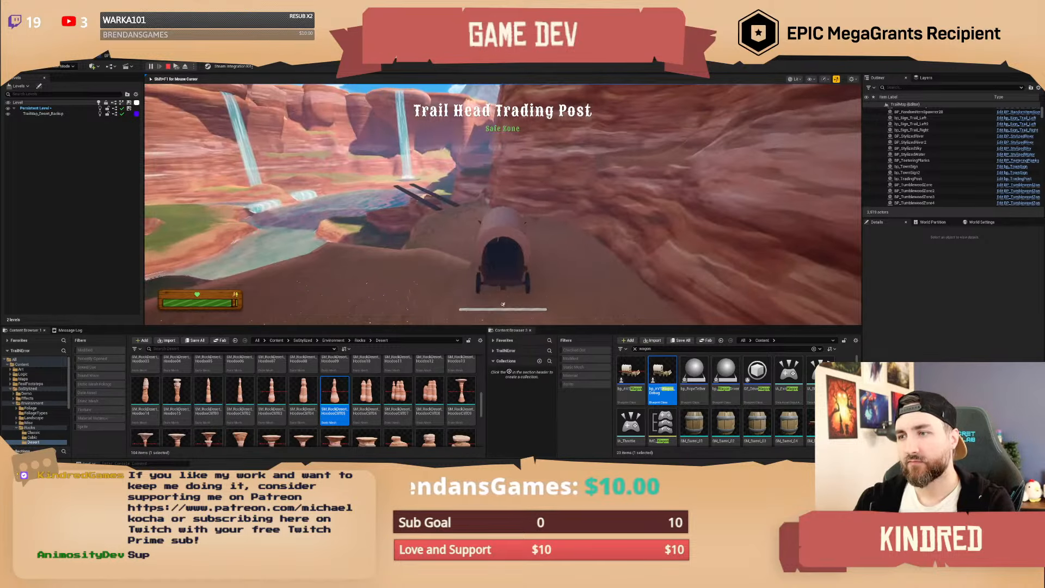
key(w)
key(a)
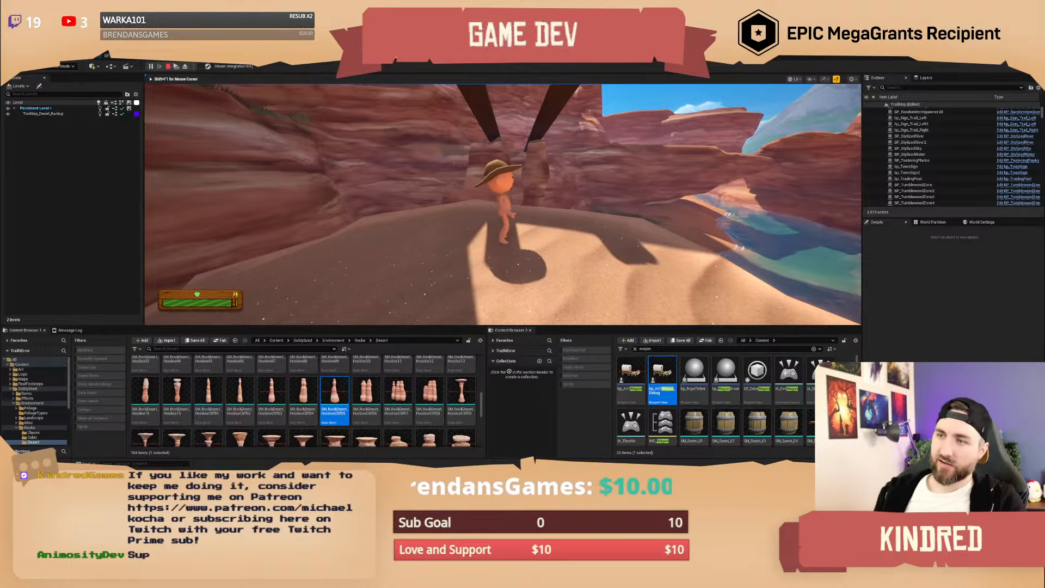
key(Escape)
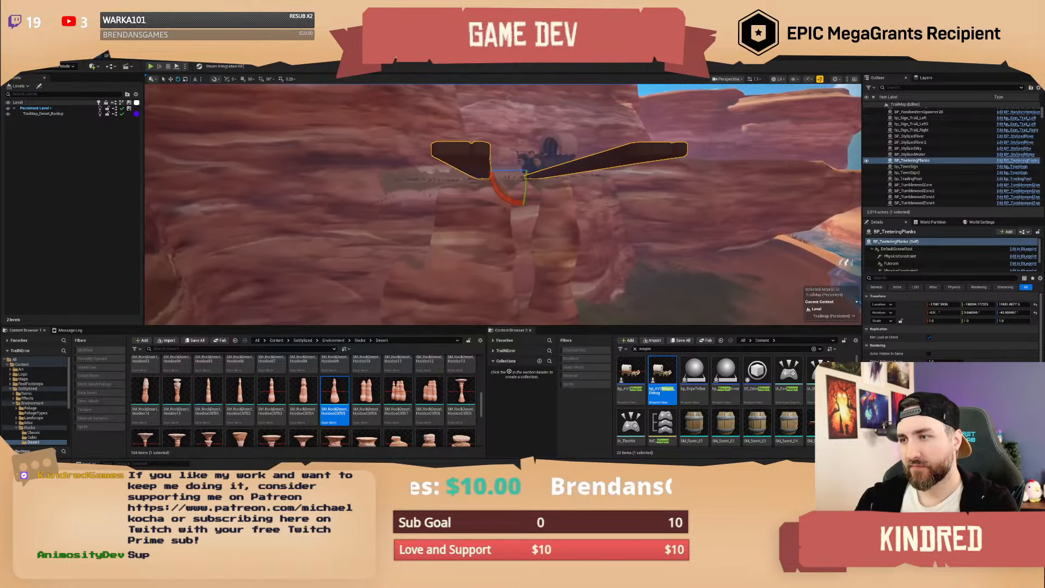
Move the wider hoodoo rock sideways beneath its plank, away from the narrower rock, and deselect it.
click(485, 247)
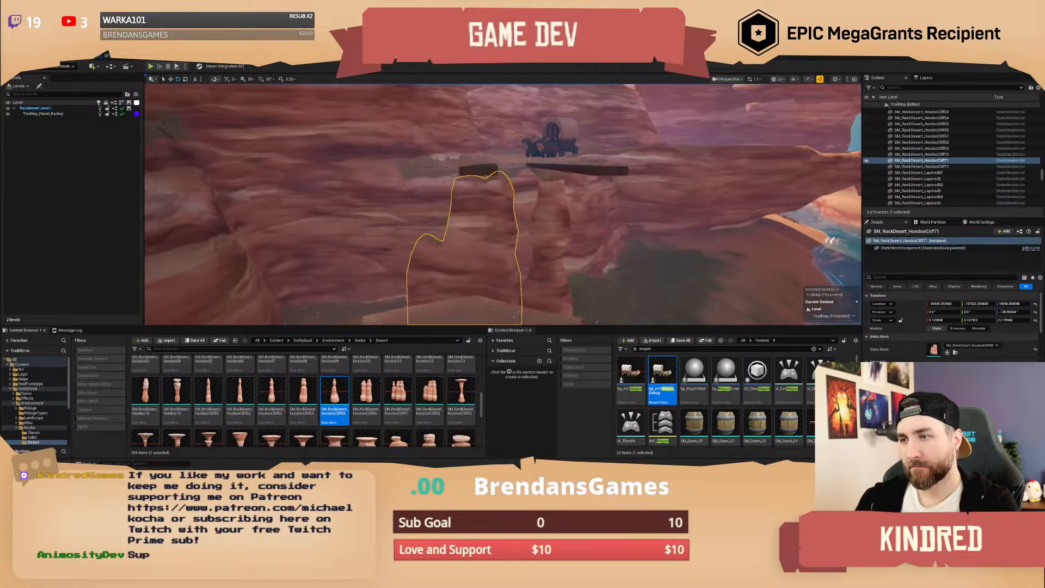
key(f)
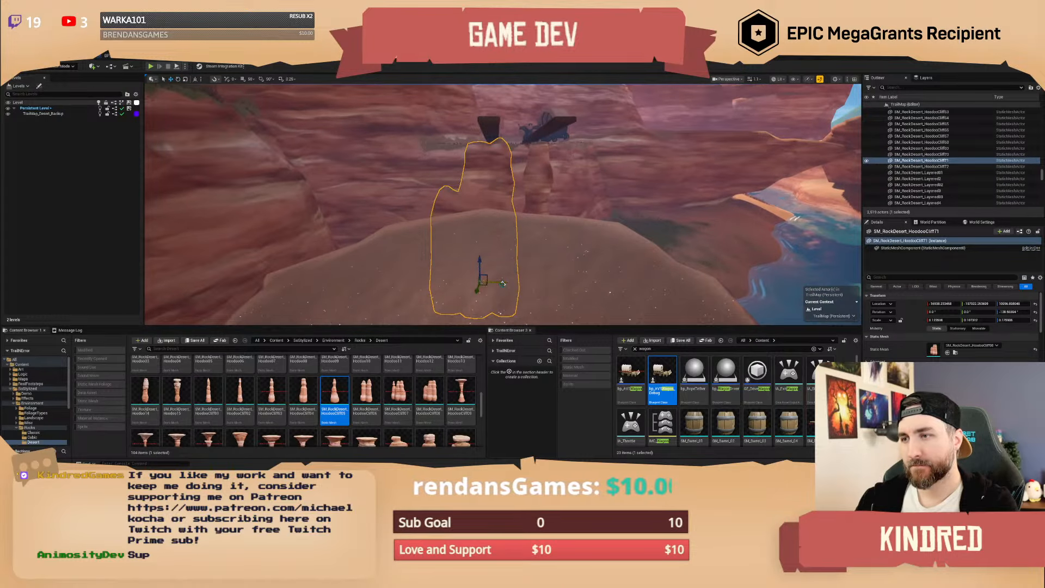
drag(502, 284, 494, 283)
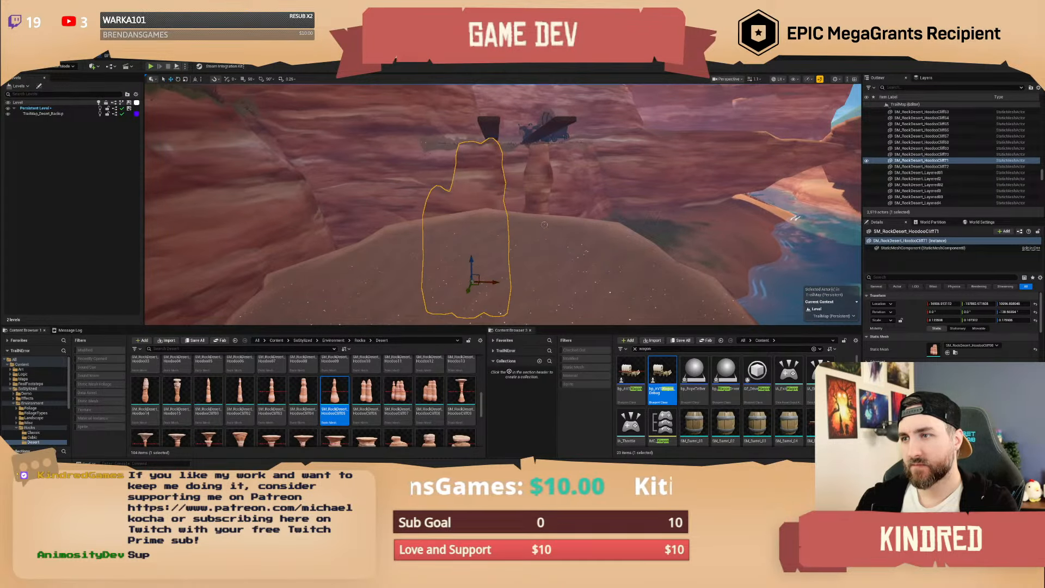
key(Escape)
Start a play session near the wagon and drive it down the slope and along both planks.
key(w)
right_drag(545, 225, 455, 243)
scroll(544, 224, up, 4)
key(w)
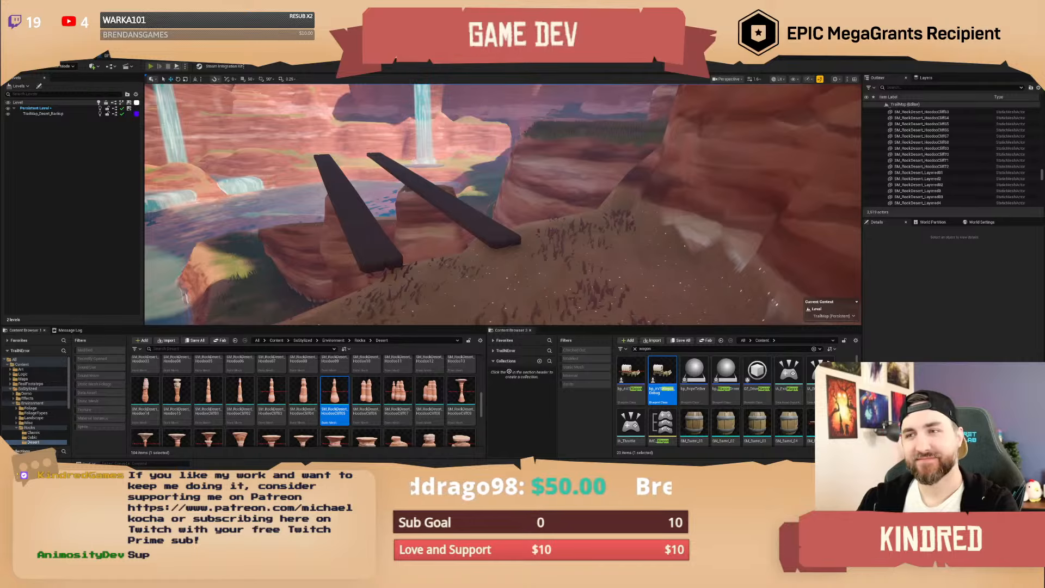
click(151, 66)
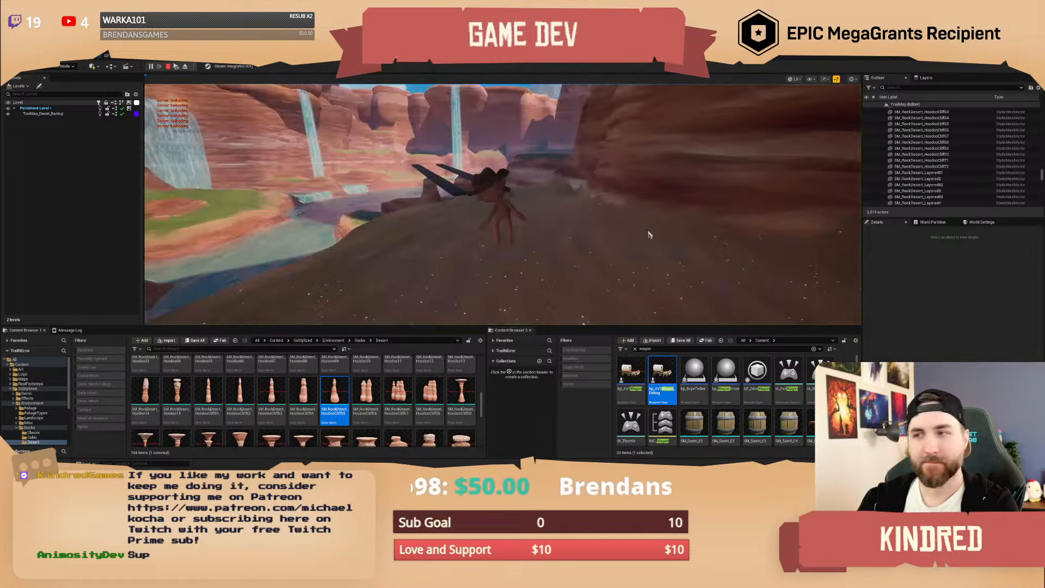
key(Return)
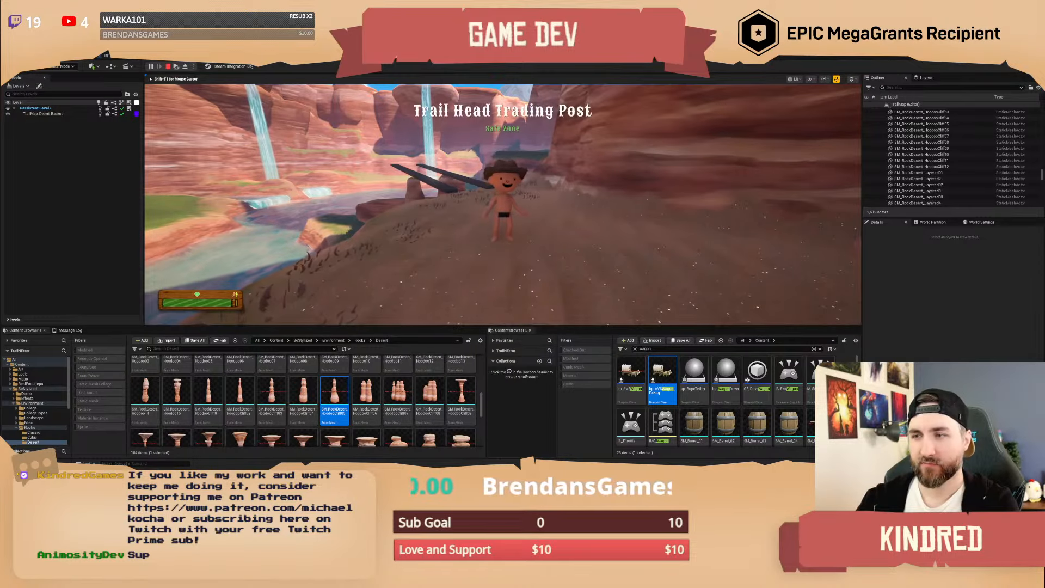
key(w)
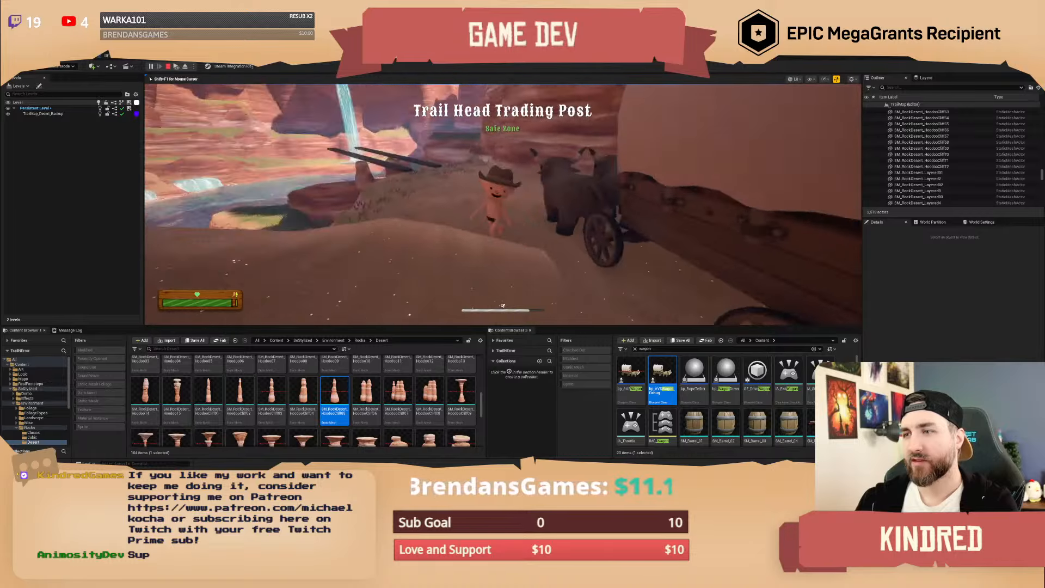
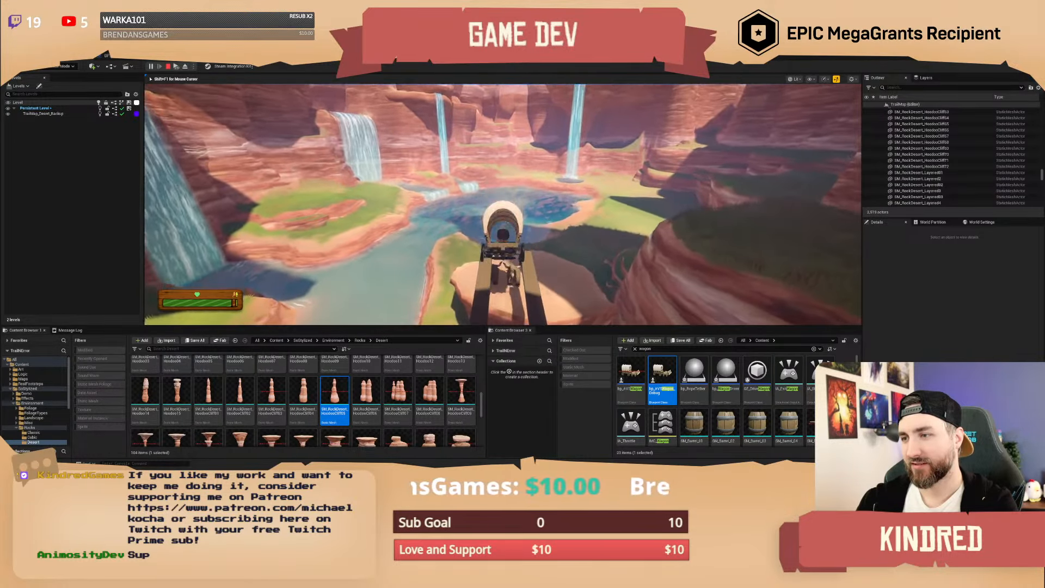
Leave the wagon on the far side, face the character back toward the planks, and end the session.
key(e)
key(w)
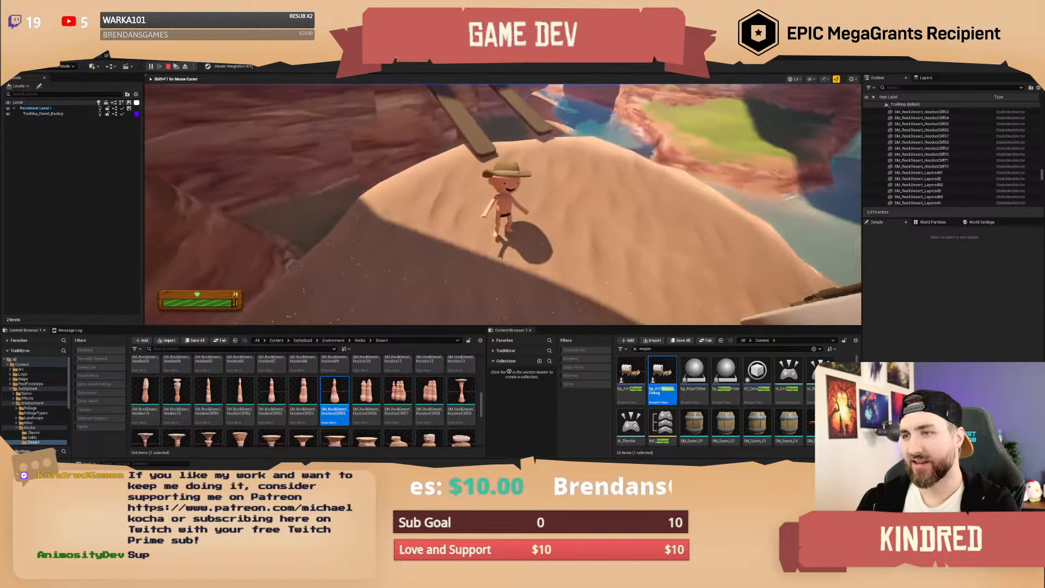
key(w)
key(space)
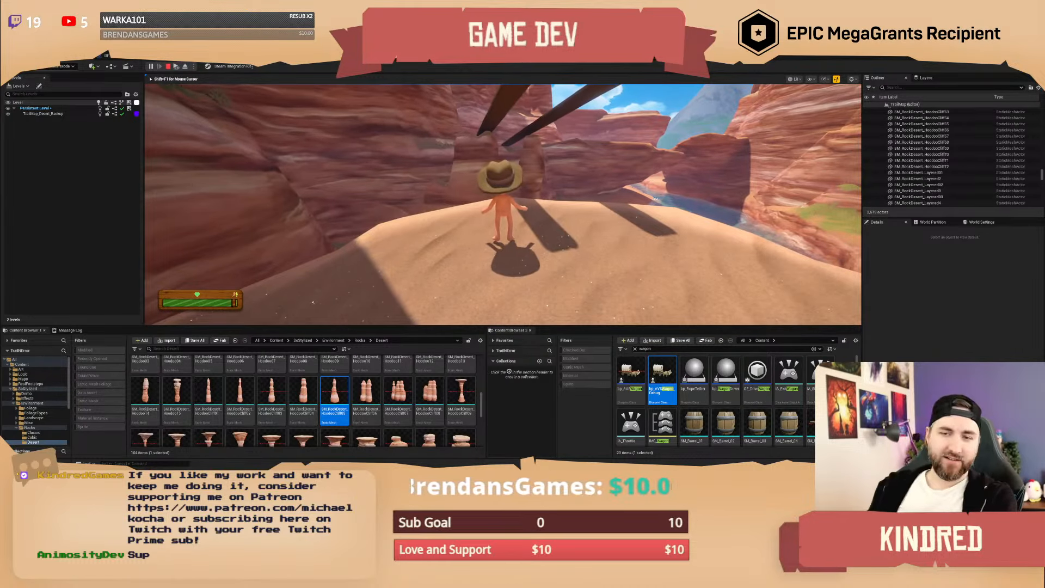
key(Escape)
Open the teetering planks blueprint and examine its fulcrum, two physics constraints and both plank components.
click(123, 59)
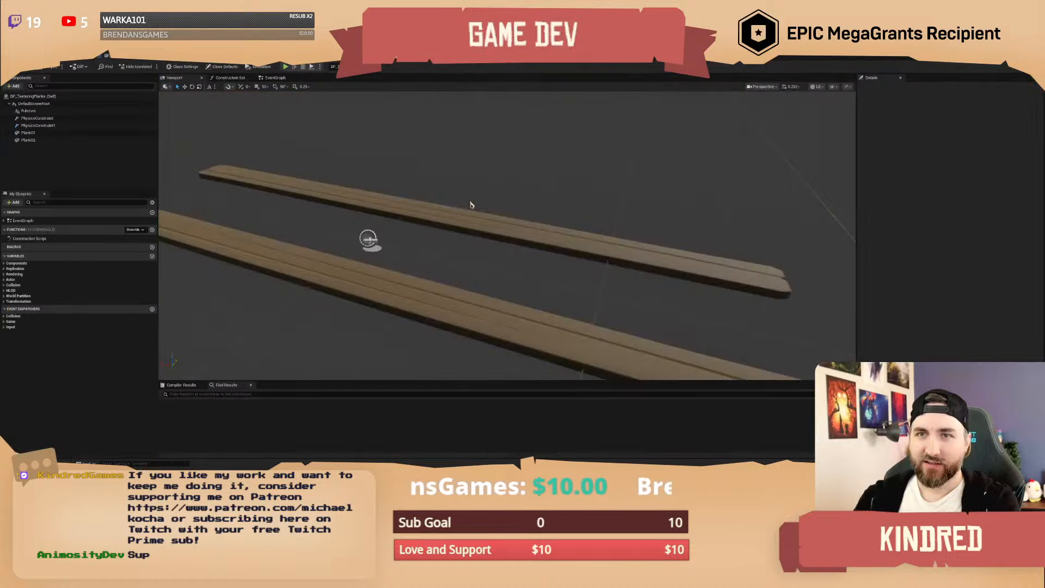
key(s)
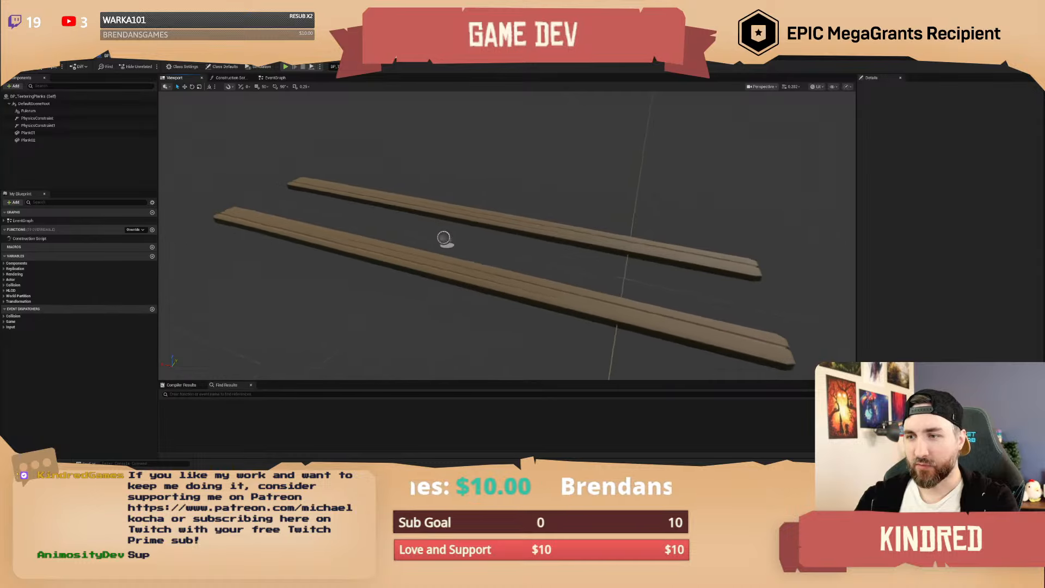
click(28, 132)
click(28, 140)
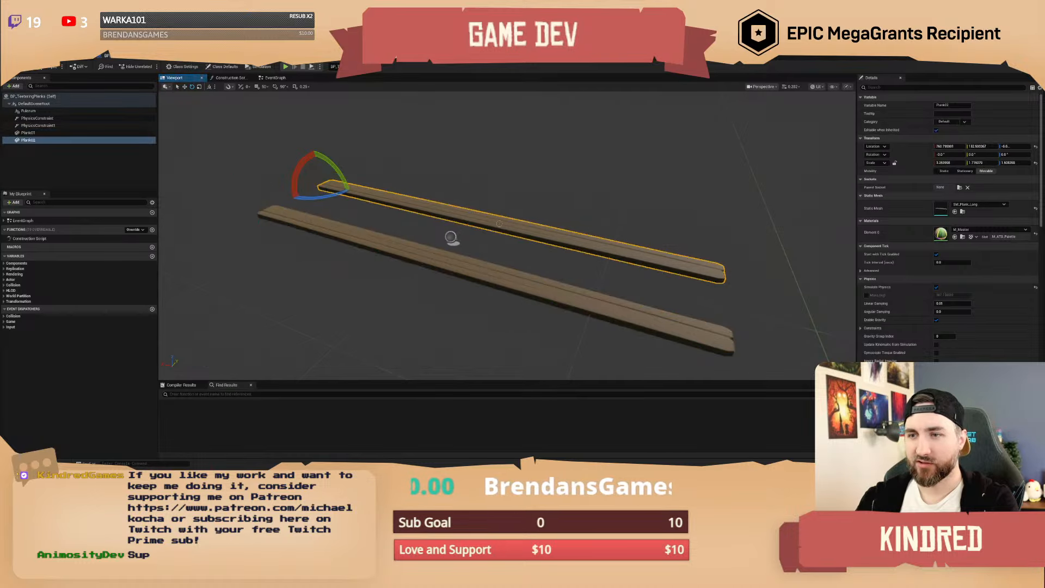
click(28, 110)
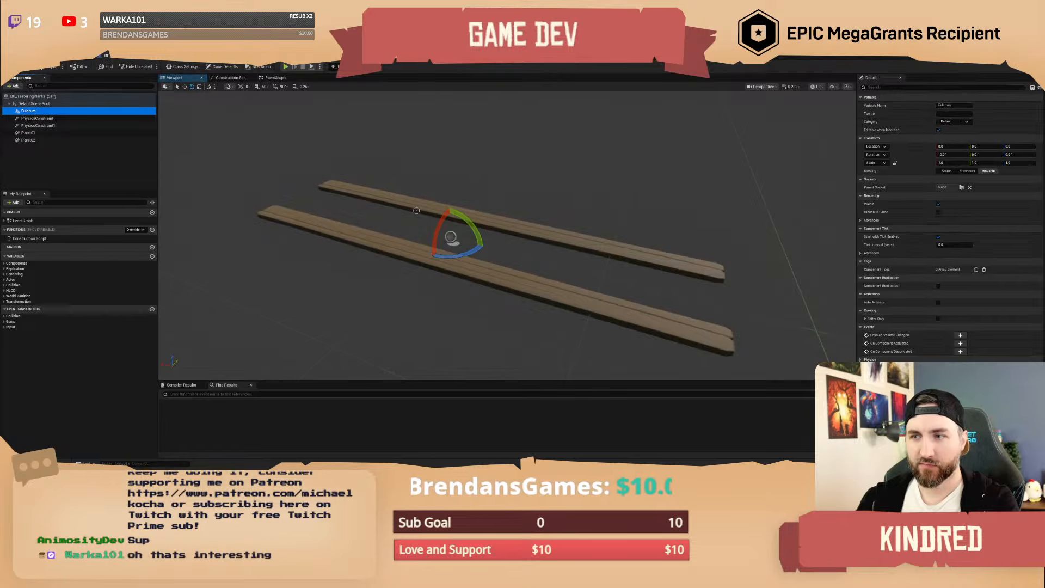
click(37, 118)
click(38, 125)
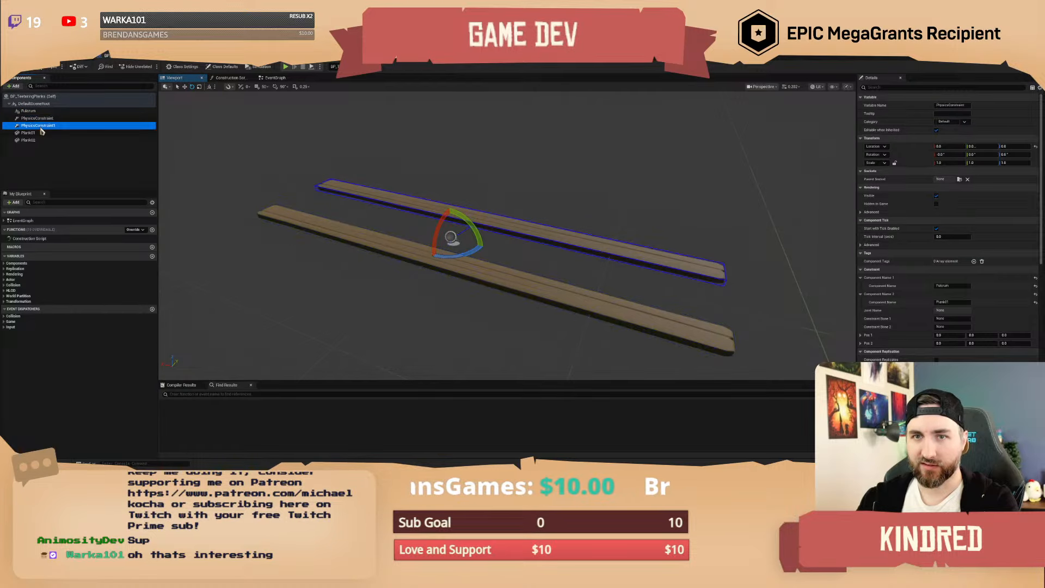
click(37, 118)
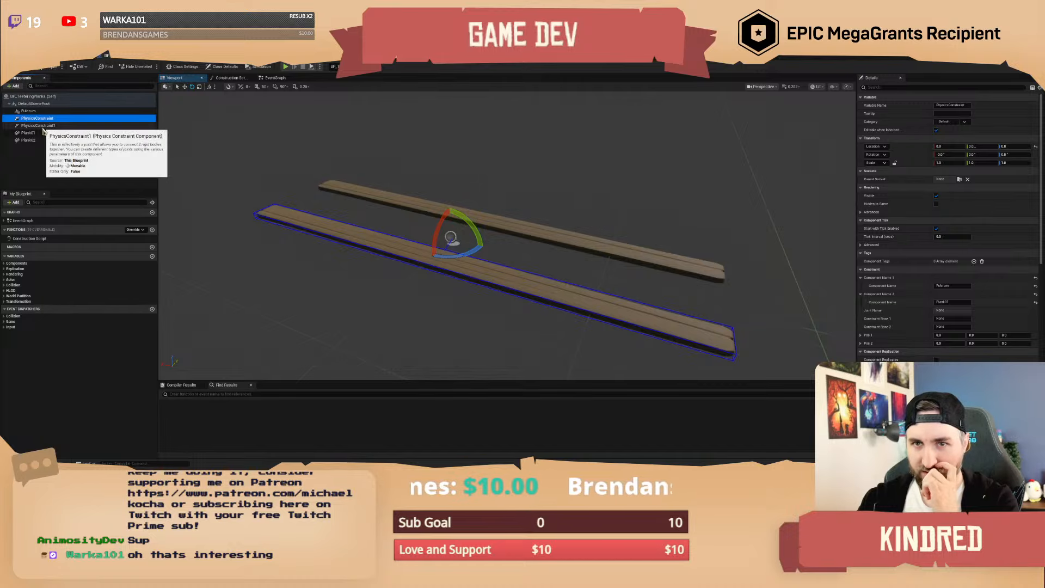
click(37, 140)
click(34, 133)
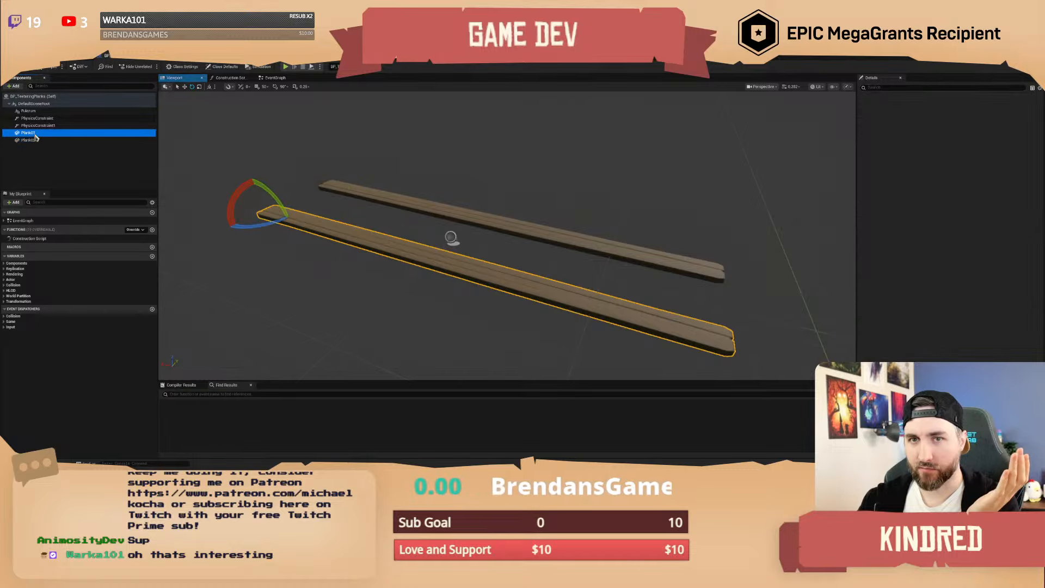
click(37, 140)
click(34, 132)
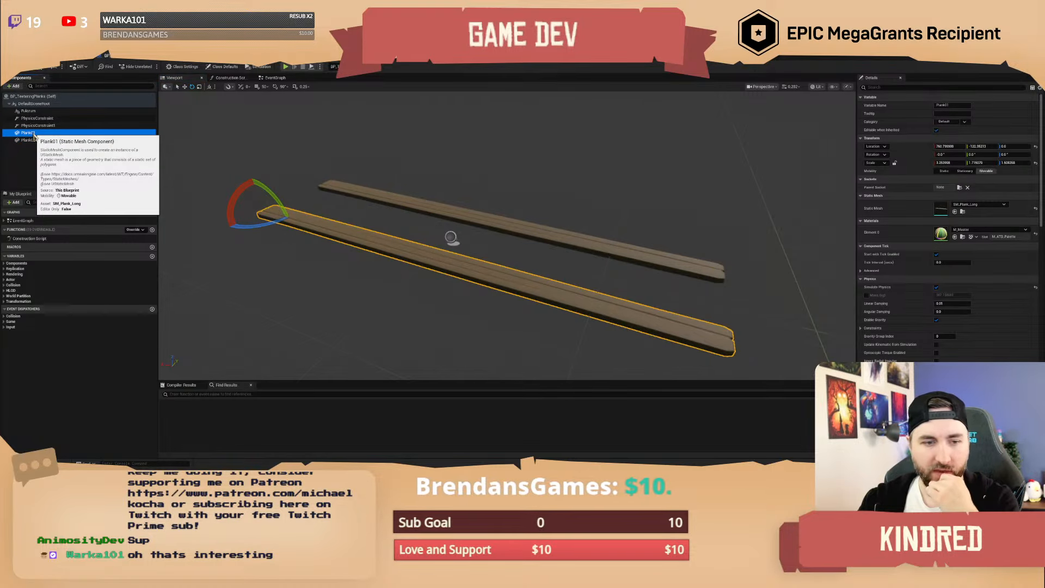
Return to the level and examine the placed planks and their hoodoo supports from several sides.
click(57, 56)
key(w)
right_drag(555, 261, 479, 261)
scroll(560, 234, up, 2)
key(q)
right_drag(479, 218, 513, 211)
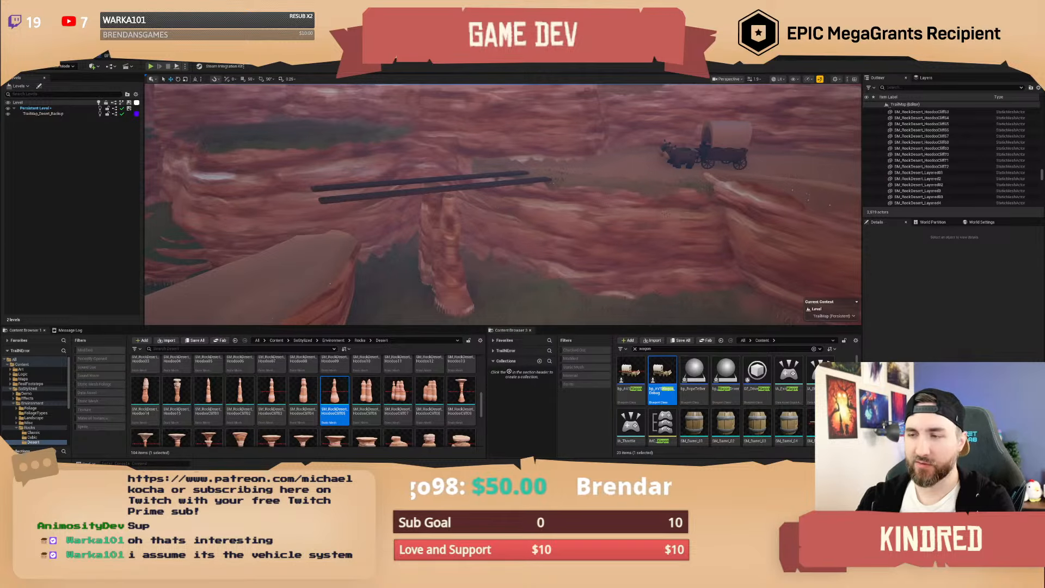
scroll(503, 204, up, 2)
right_drag(503, 204, 534, 209)
scroll(503, 204, up, 1)
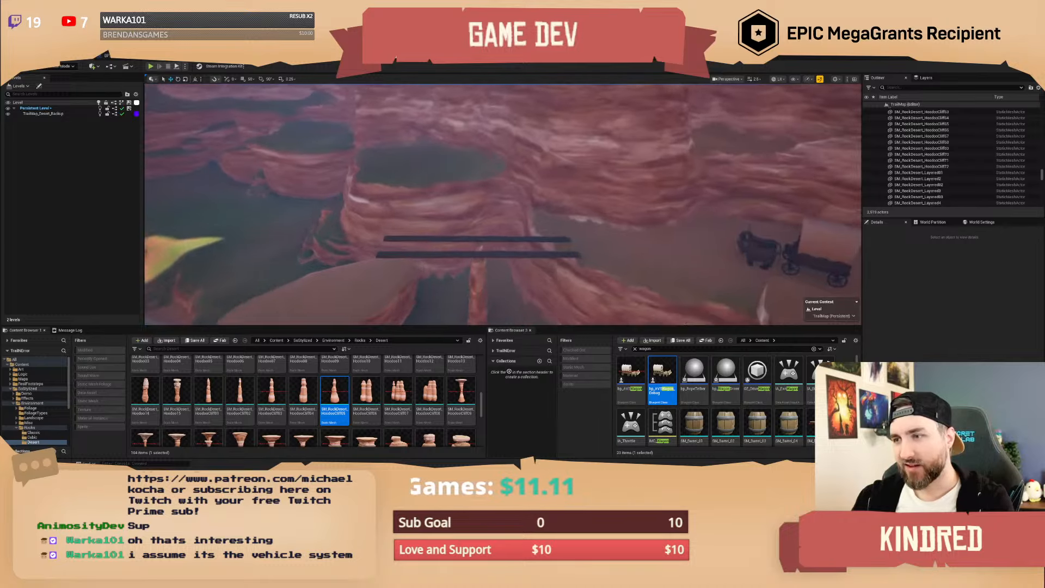
right_drag(503, 205, 384, 190)
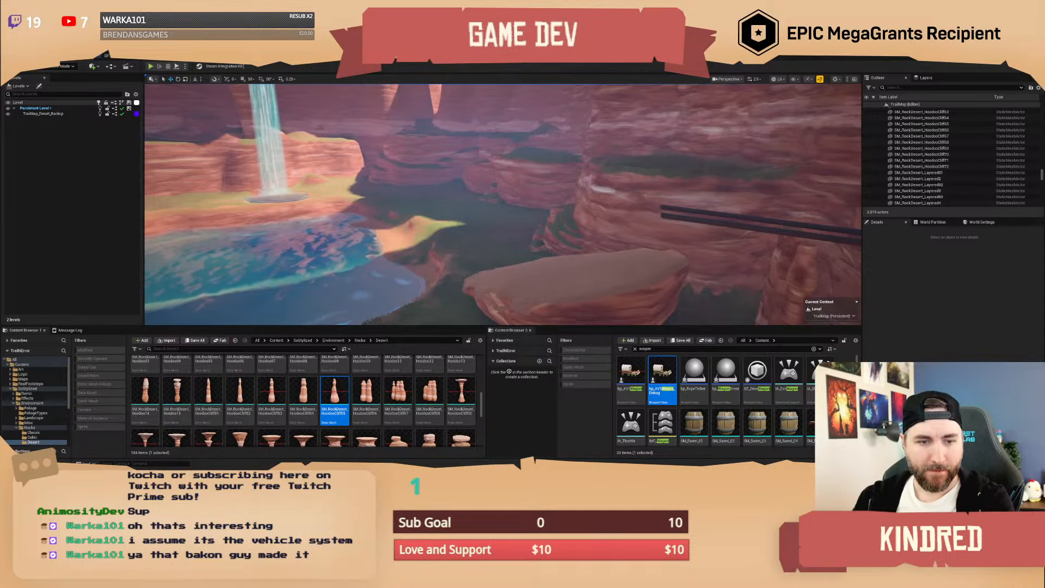
right_drag(503, 205, 496, 206)
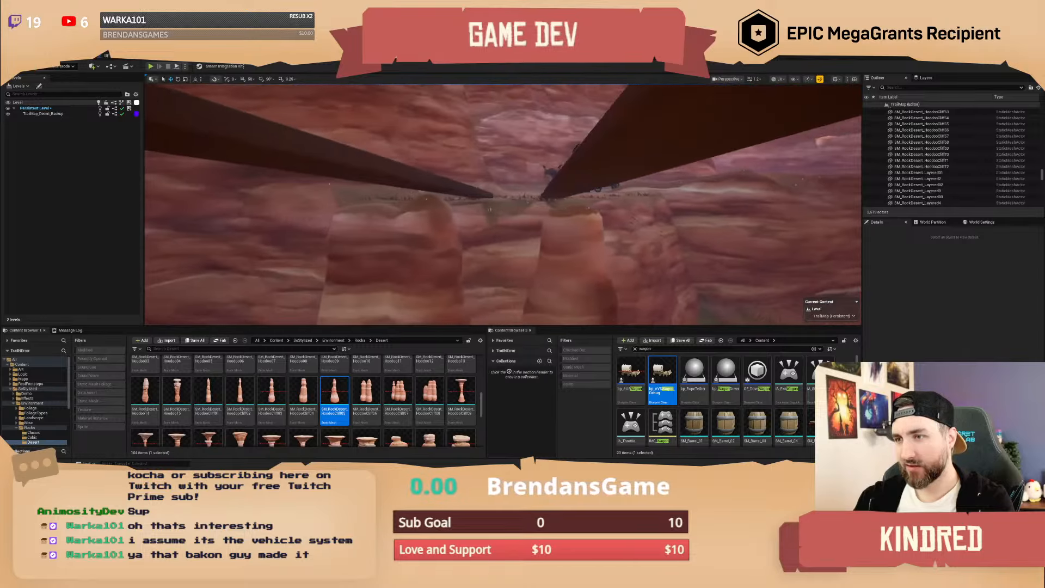
key(w)
mouse_move(503, 205)
right_down()
mouse_move(484, 214)
mouse_move(535, 192)
mouse_move(493, 205)
mouse_move(545, 204)
mouse_move(504, 205)
right_up()
scroll(503, 205, up, 1)
key(w)
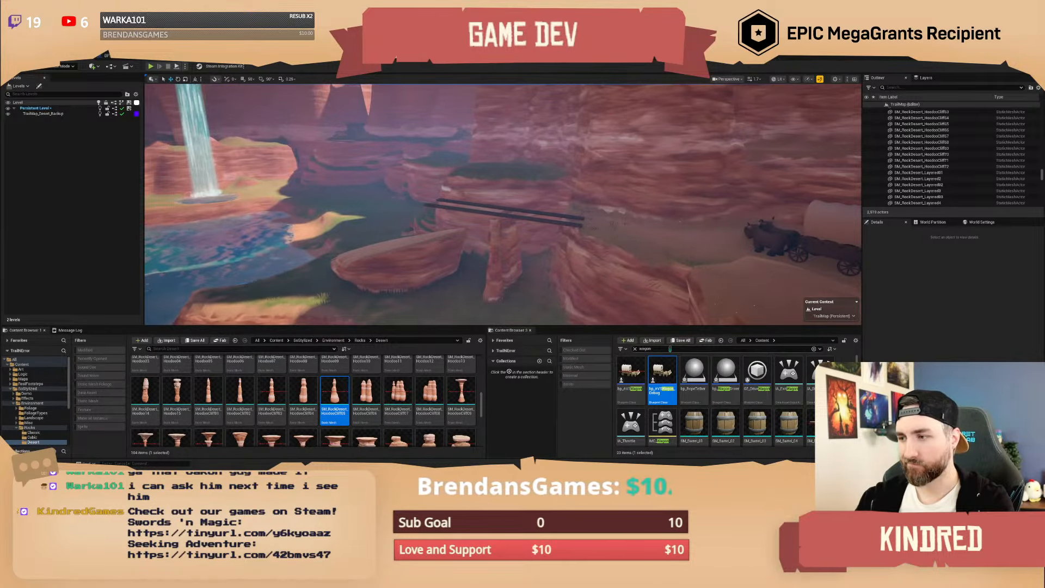
Search the project assets for "teet" to find the teetering planks blueprint.
drag(670, 349, 562, 344)
text(te)
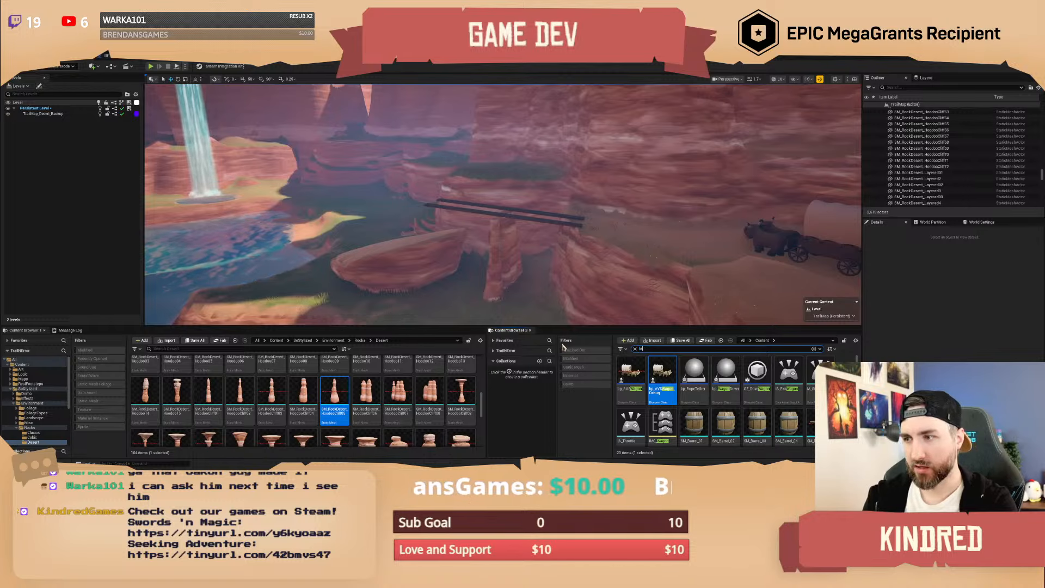
text(et)
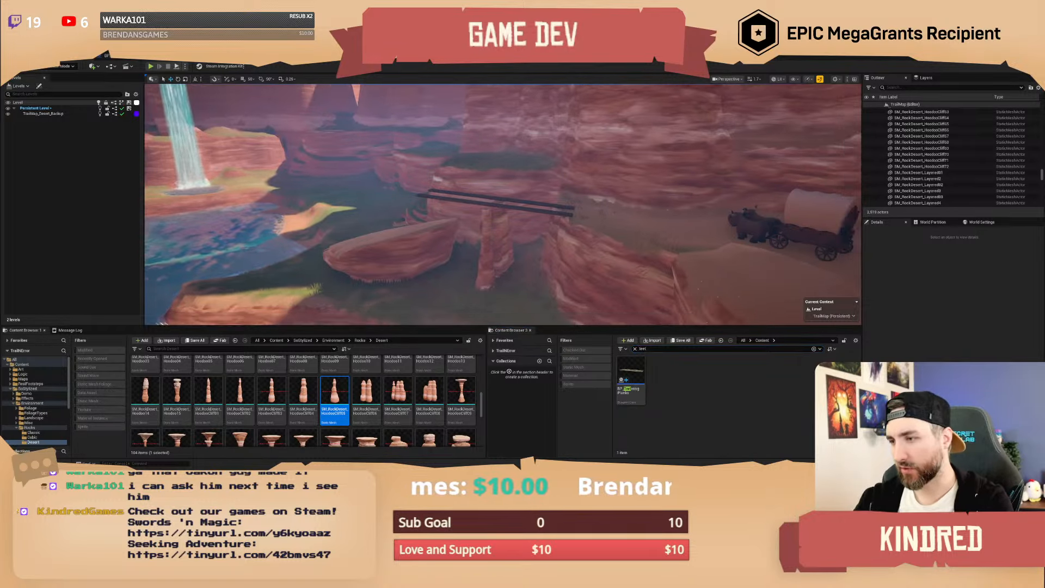
Place another instance of the teetering planks blueprint in the level, in front of the wagon.
key(s)
scroll(599, 239, up, 2)
right_drag(588, 229, 658, 269)
drag(632, 381, 493, 223)
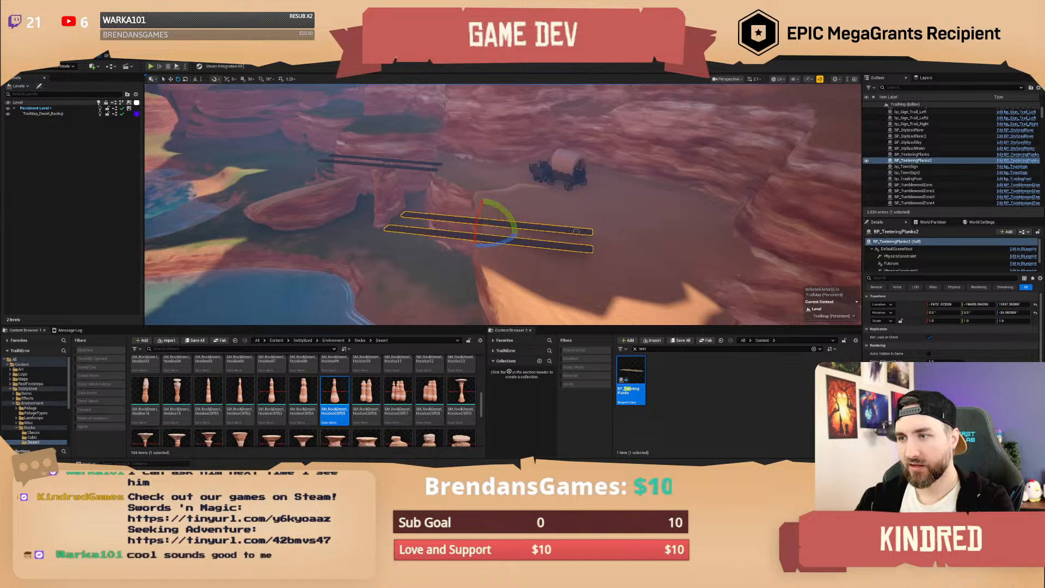
Delete the newly placed copy of the teetering planks from the level.
key(Escape)
mouse_move(576, 231)
right_down()
mouse_move(490, 218)
mouse_move(587, 245)
right_up()
key(w)
key(s)
key(a)
click(477, 253)
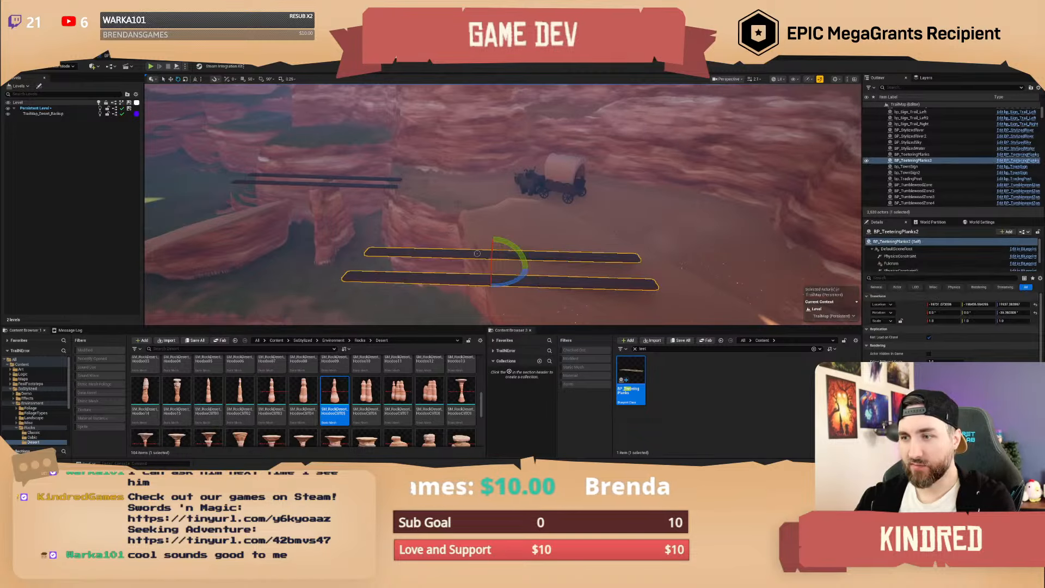
key(Delete)
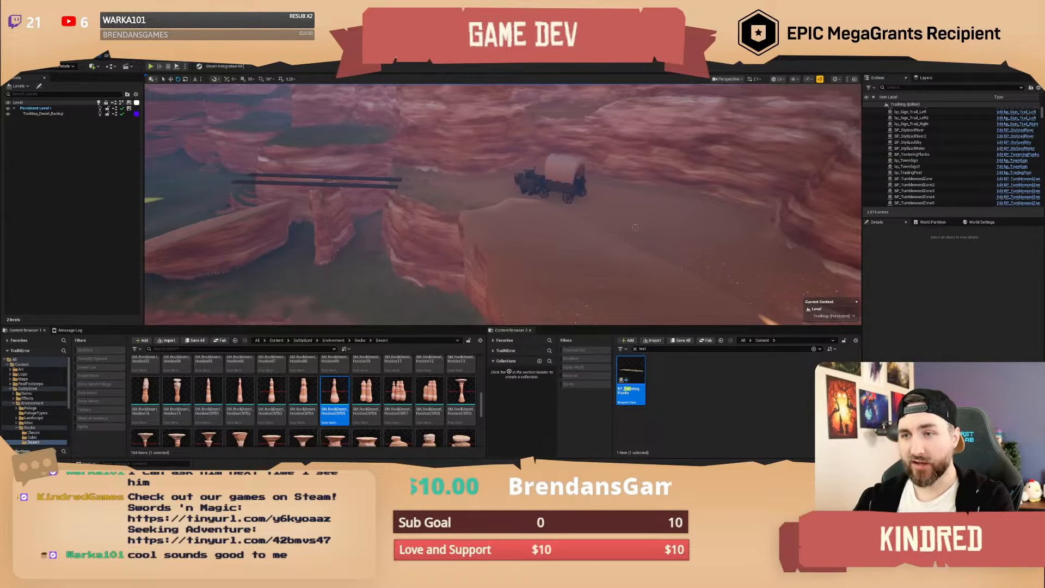
Delete the debug wagon standing on the sandy slope above the planks.
key(w)
right_drag(635, 228, 702, 275)
scroll(523, 205, up, 2)
scroll(635, 221, up, 2)
scroll(669, 232, up, 1)
key(w)
click(476, 210)
key(Delete)
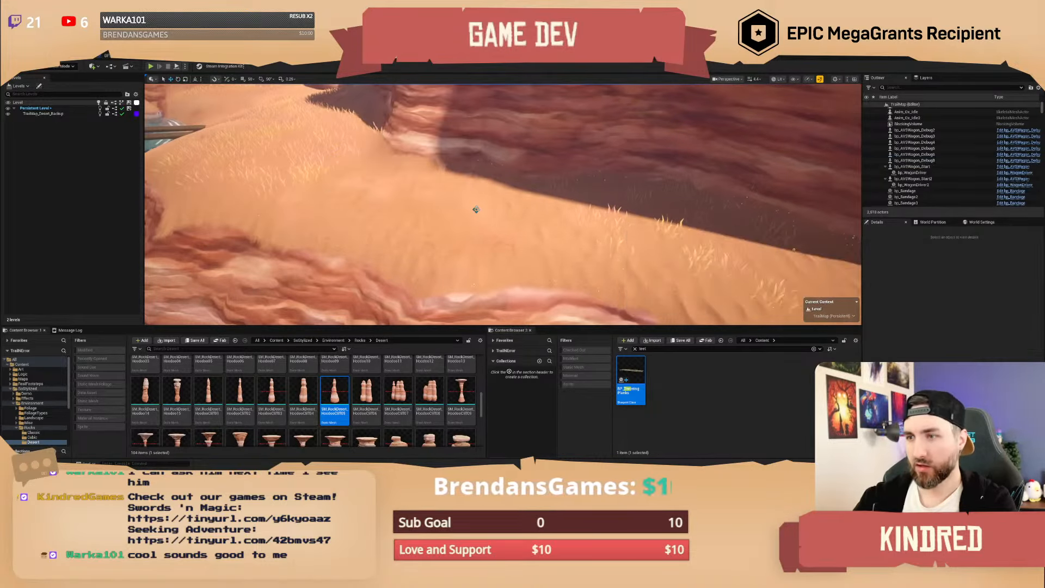
Delete the remaining debug wagon on the slope leading down to the planks.
right_drag(477, 209, 535, 202)
scroll(463, 188, up, 3)
click(577, 256)
right_click(586, 216)
click(527, 201)
key(Delete)
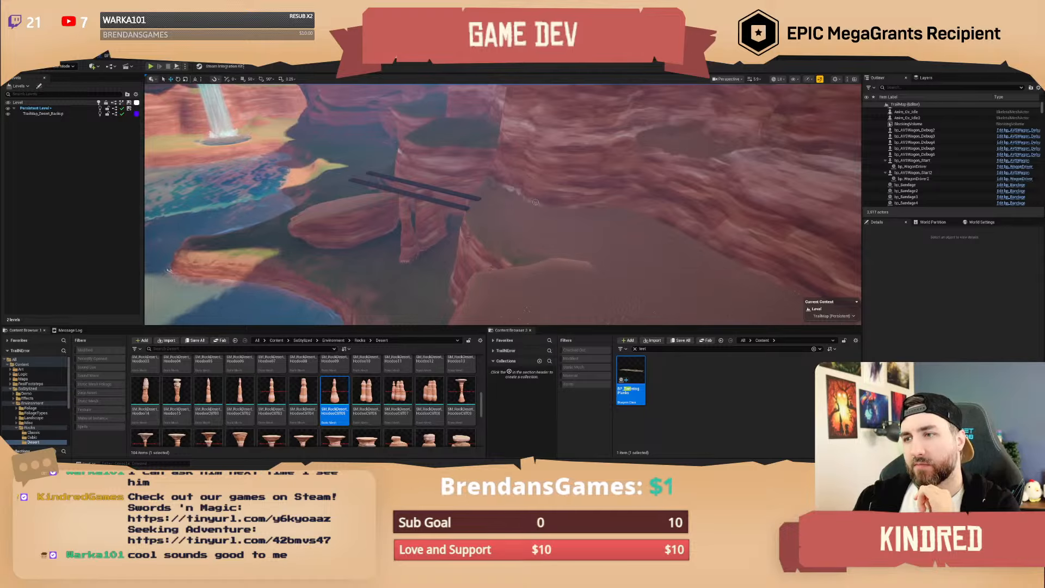
Examine how the planks span the gap between the sandy ledge and the flat rock beside the lake.
right_drag(567, 259, 514, 257)
key(w)
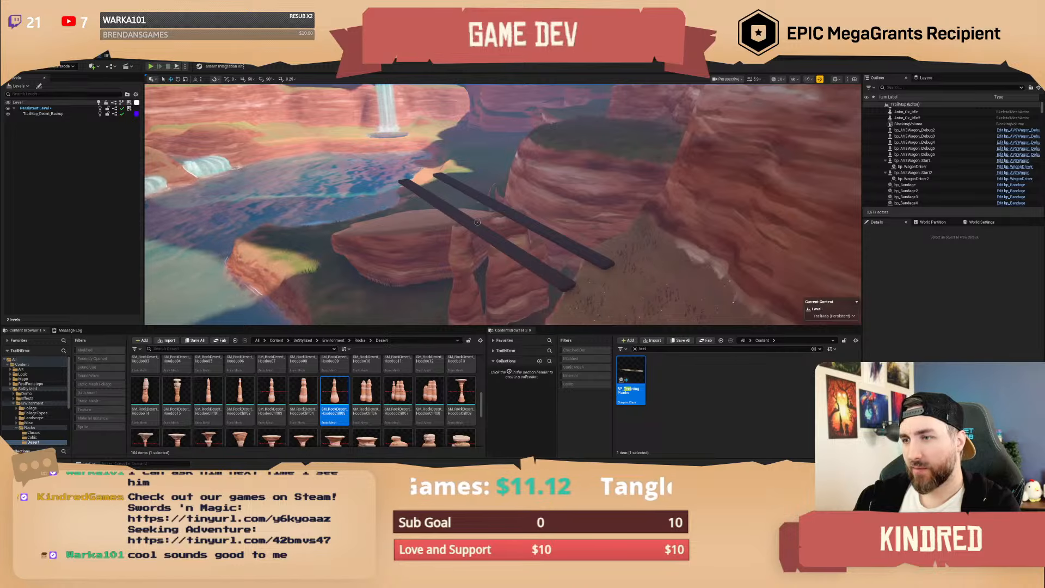
mouse_move(434, 179)
right_down()
mouse_move(332, 166)
mouse_move(430, 177)
right_up()
key(w)
key(s)
right_drag(552, 194, 546, 217)
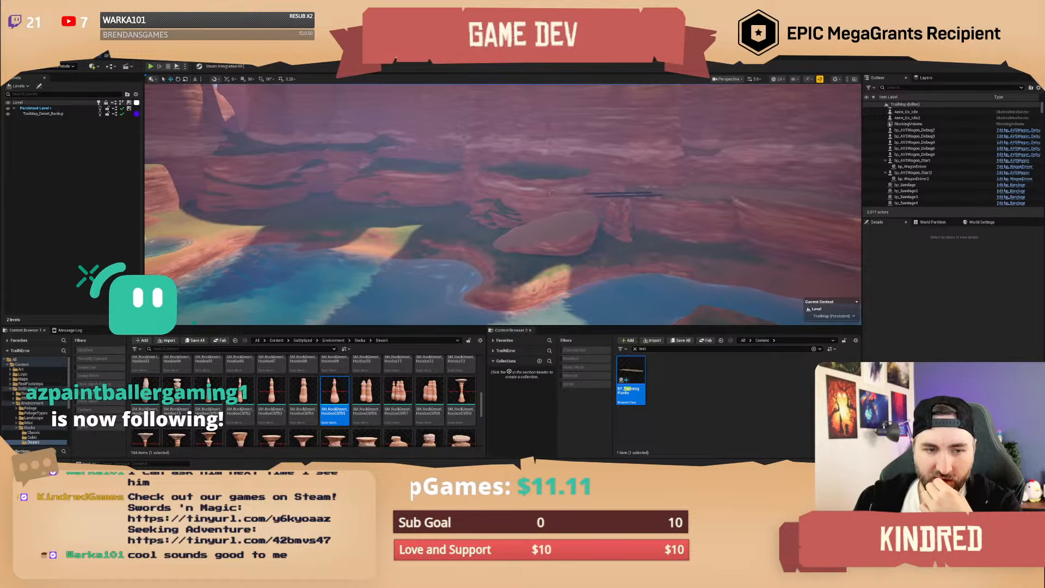
mouse_move(552, 193)
right_down()
mouse_move(545, 182)
mouse_move(588, 210)
mouse_move(563, 200)
right_up()
key(w)
scroll(552, 193, down, 4)
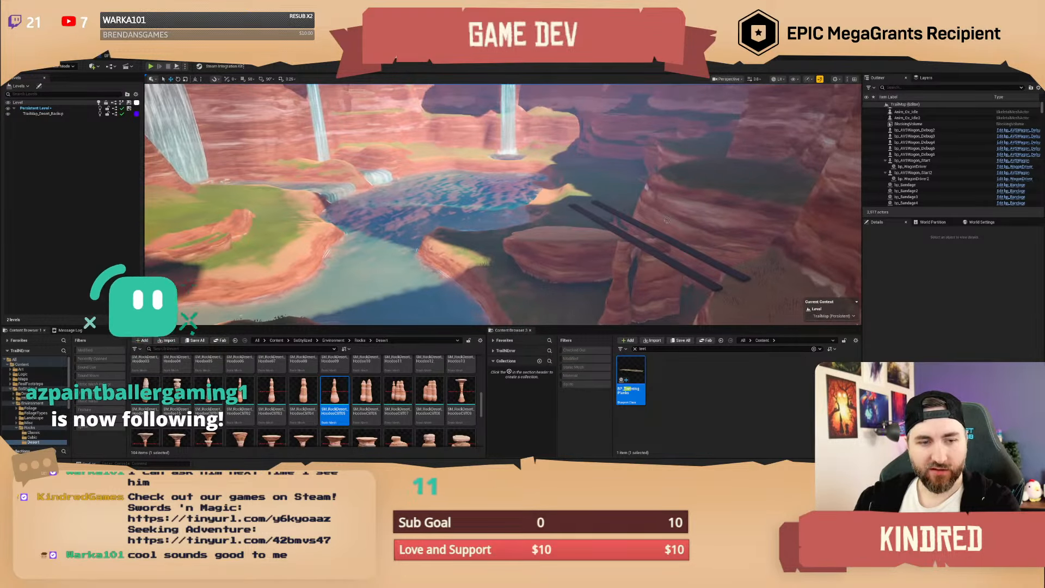
Examine the narrow desert canyon trail and the rock ledges on both sides of it.
key(w)
mouse_move(667, 220)
right_down()
mouse_move(634, 212)
mouse_move(637, 192)
mouse_move(689, 182)
mouse_move(710, 210)
mouse_move(754, 205)
mouse_move(789, 223)
mouse_move(667, 220)
right_up()
key(w)
key(w)
key(w)
key(w)
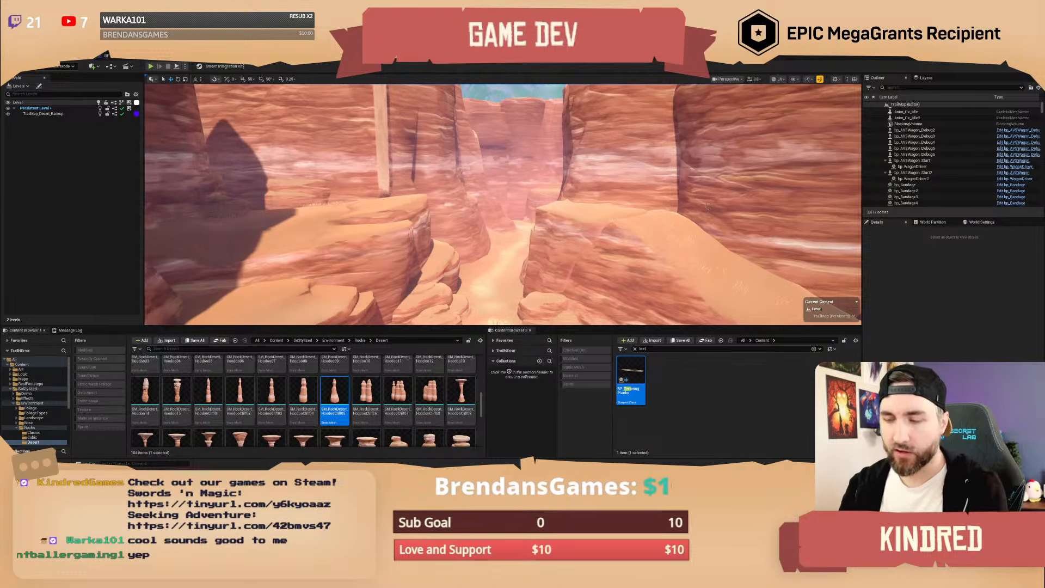
key(w)
right_drag(708, 206, 641, 223)
scroll(662, 220, down, 4)
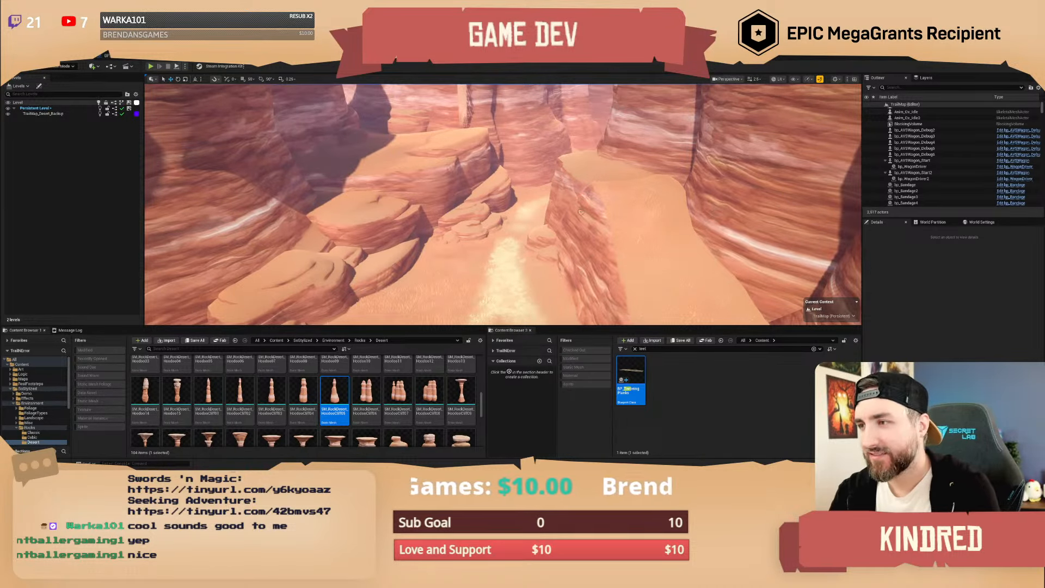
mouse_move(580, 211)
right_down()
mouse_move(599, 217)
mouse_move(578, 211)
right_up()
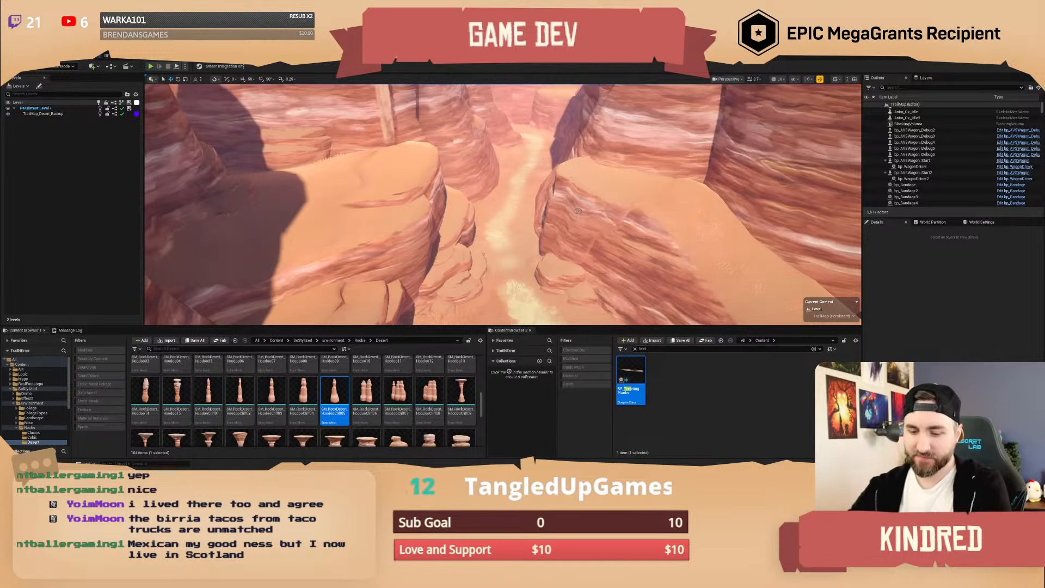
Survey the waterfall lake basin and the planks crossing beside it from different viewpoints.
key(w)
right_drag(503, 204, 509, 155)
scroll(503, 204, down, 1)
scroll(503, 205, down, 1)
key(w)
scroll(503, 205, up, 3)
key(w)
key(w)
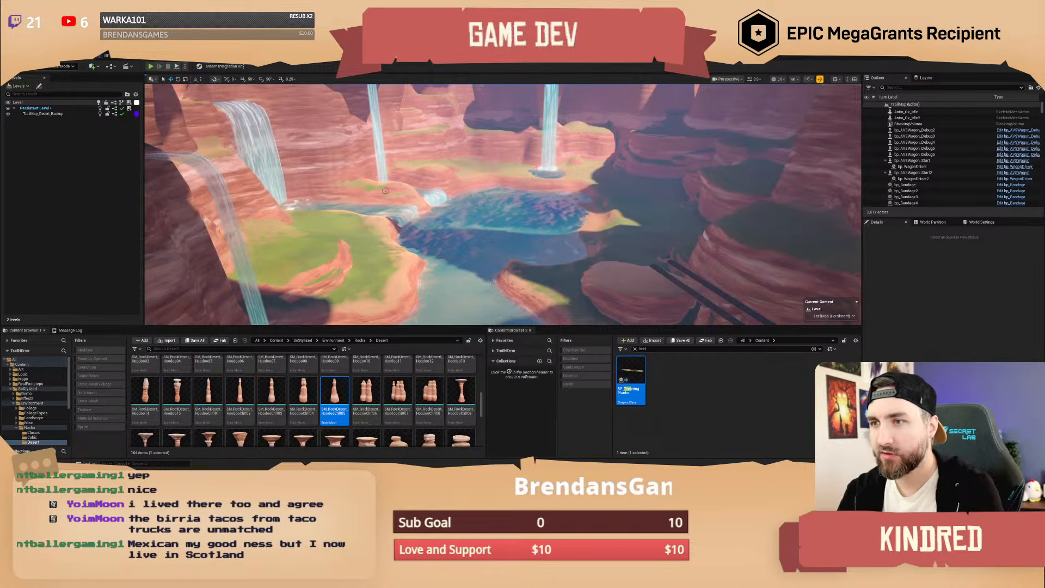
right_drag(441, 171, 608, 240)
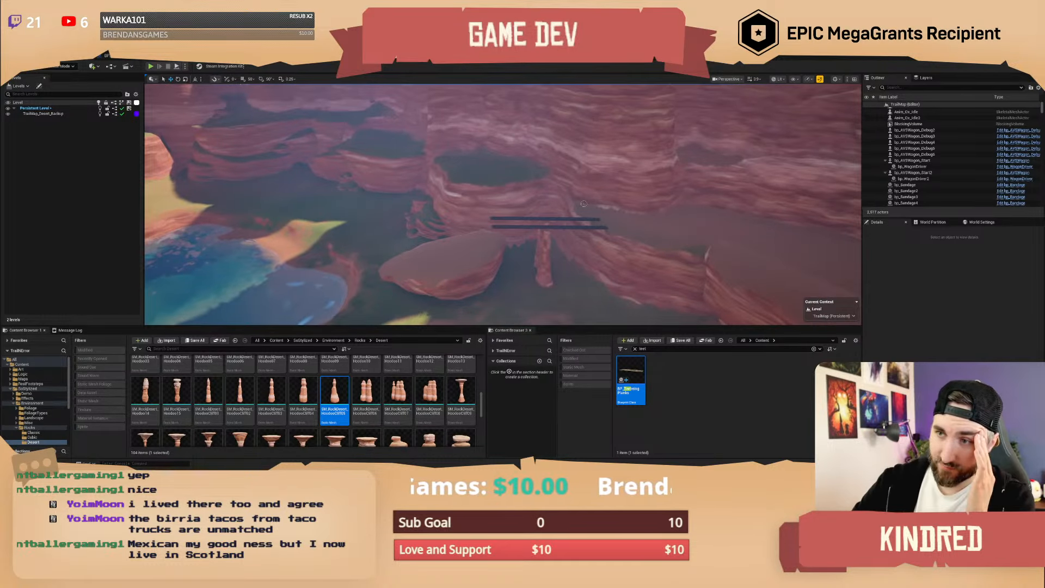
right_drag(388, 133, 364, 269)
key(s)
scroll(371, 261, down, 2)
key(w)
right_drag(474, 234, 522, 251)
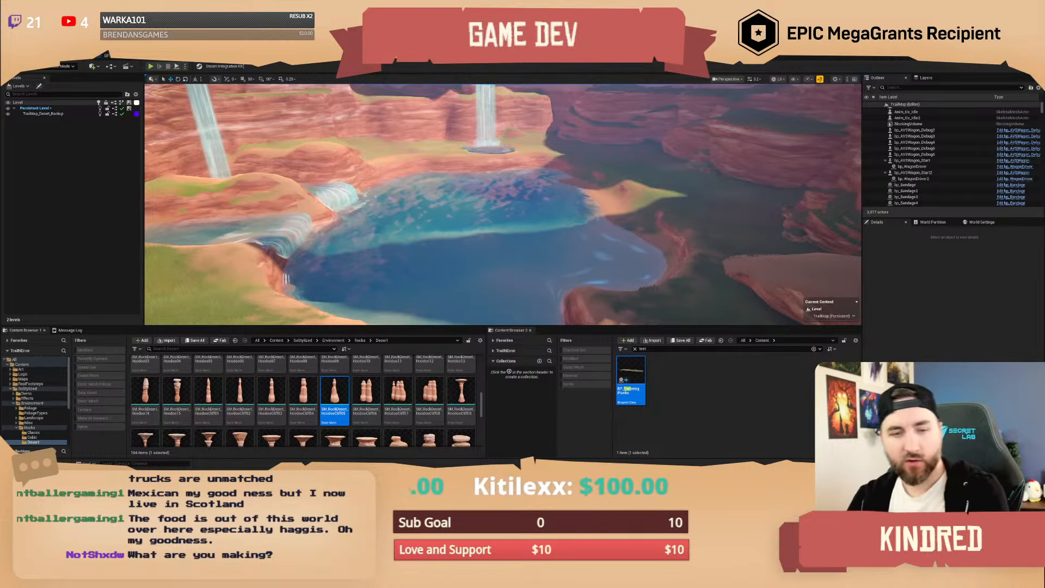
right_drag(503, 205, 397, 201)
scroll(503, 205, up, 2)
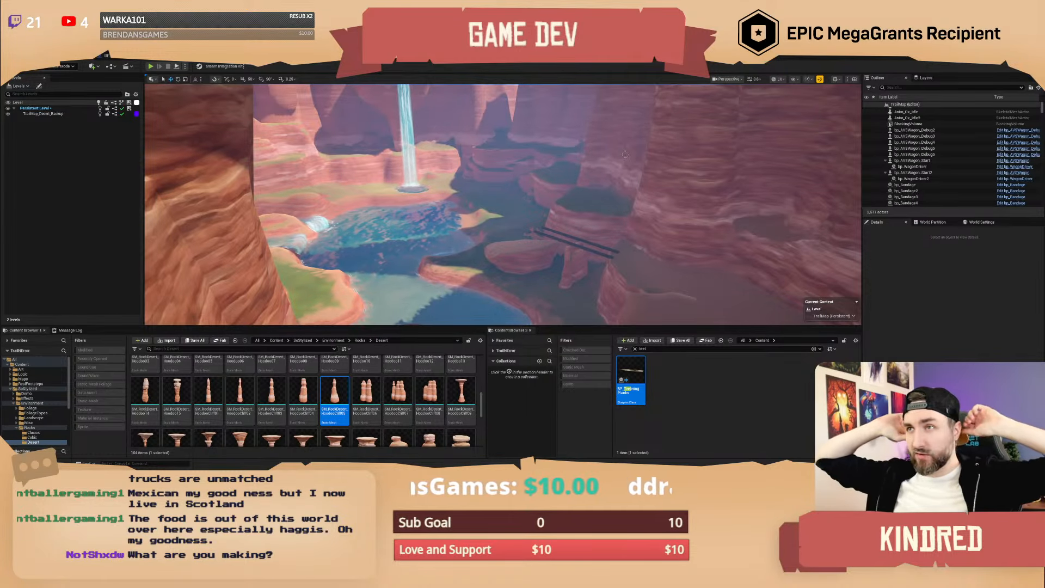
Look over the forested mountain region and the fenced wagon settlement beyond the desert.
right_drag(625, 155, 629, 93)
key(w)
scroll(625, 155, up, 3)
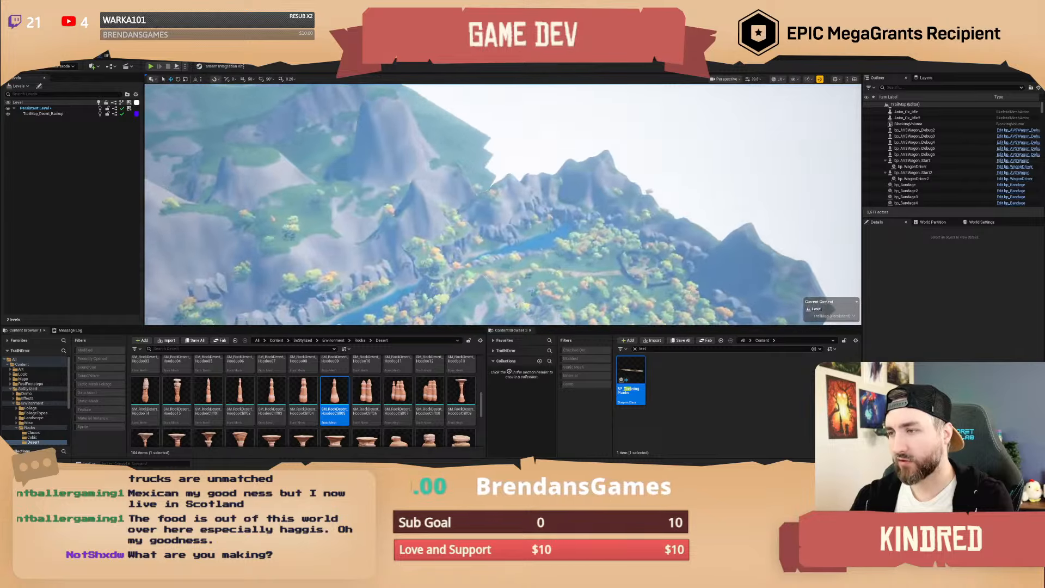
key(w)
right_drag(503, 204, 480, 242)
scroll(503, 204, down, 4)
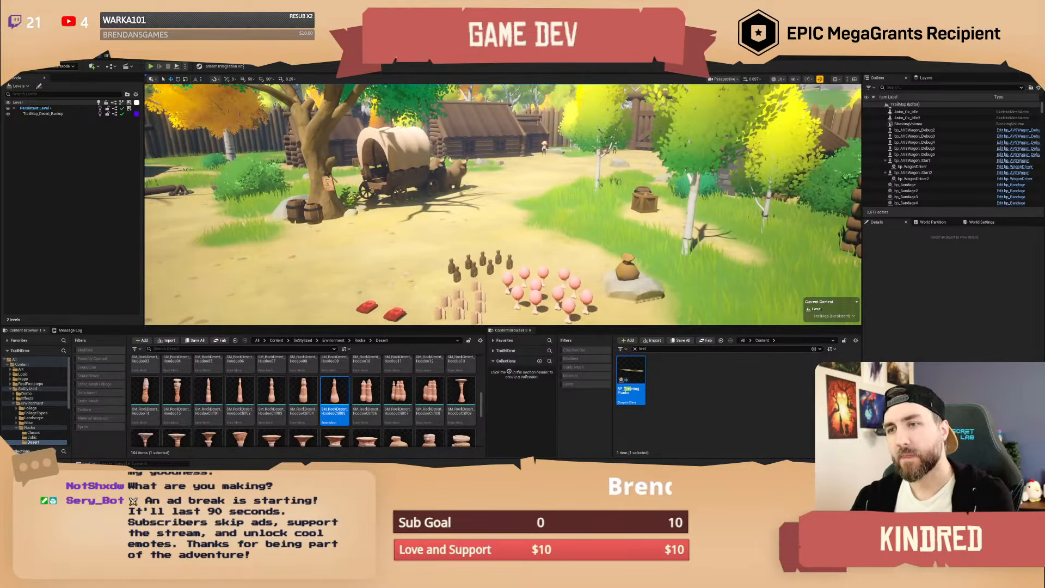
key(w)
right_drag(503, 204, 536, 176)
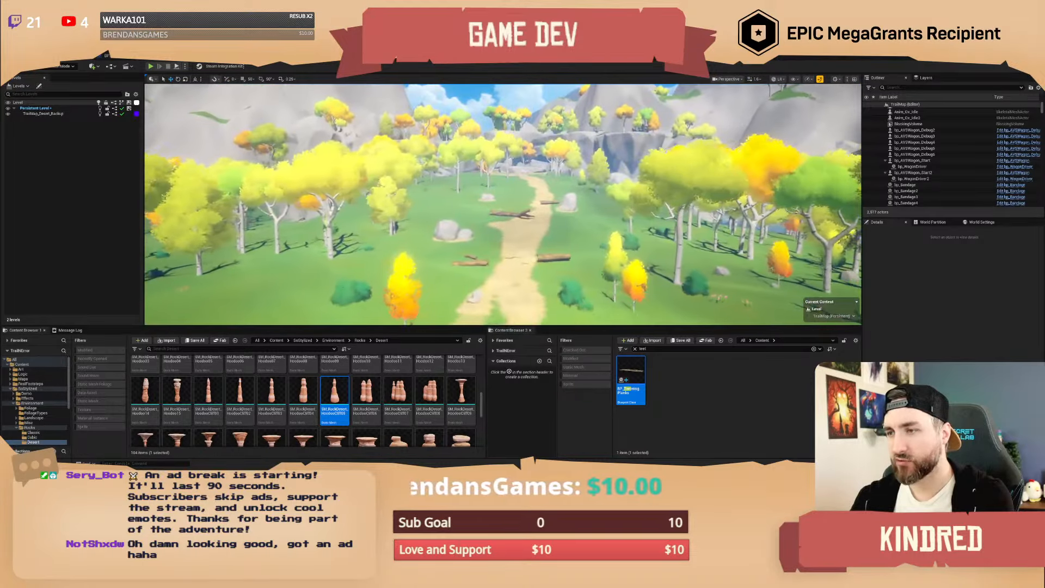
Survey the forest trail, cliffs and lakes outward from the settlement.
key(w)
scroll(502, 196, up, 1)
mouse_move(503, 204)
right_down()
mouse_move(501, 188)
mouse_move(492, 205)
mouse_move(505, 234)
mouse_move(503, 207)
right_up()
key(w)
scroll(499, 204, up, 3)
key(w)
scroll(503, 212, up, 5)
key(w)
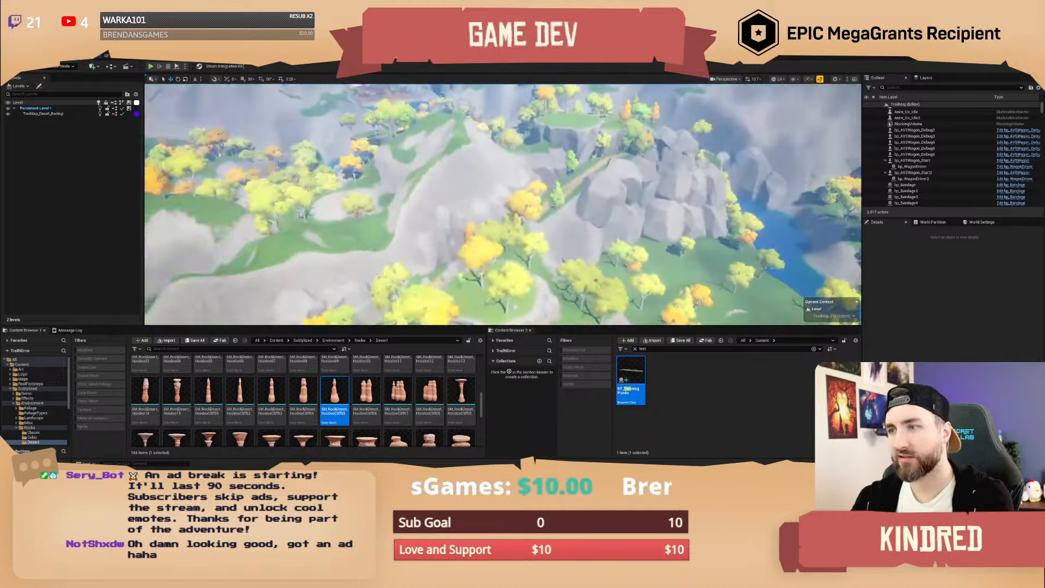
right_drag(503, 205, 503, 203)
key(w)
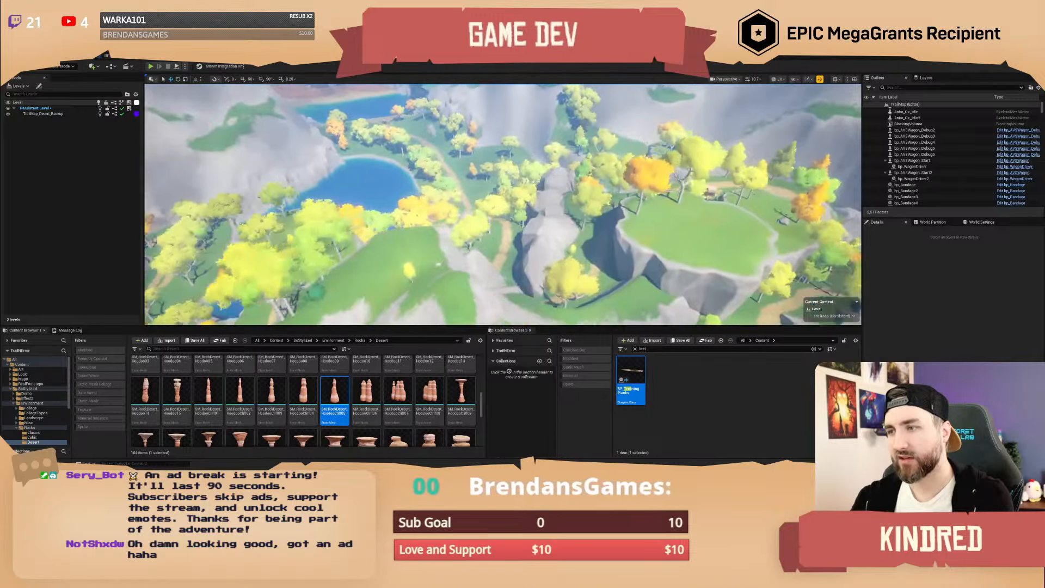
Examine the ox-drawn covered wagon on the lakeshore from the side and from behind.
right_drag(503, 205, 487, 193)
key(w)
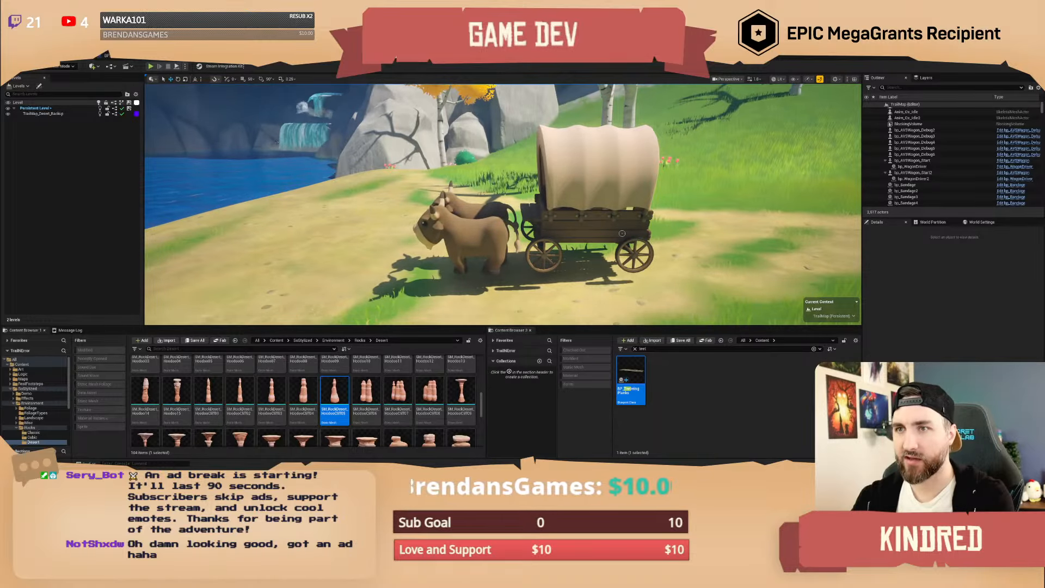
key(d)
right_drag(622, 234, 512, 233)
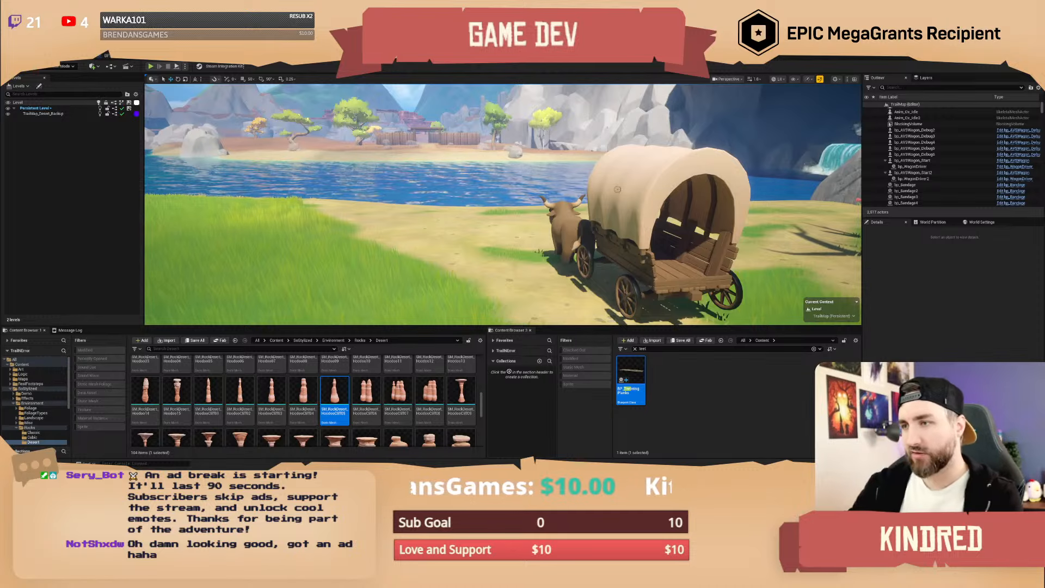
key(s)
right_drag(618, 190, 606, 170)
scroll(617, 190, down, 3)
key(w)
scroll(608, 170, down, 2)
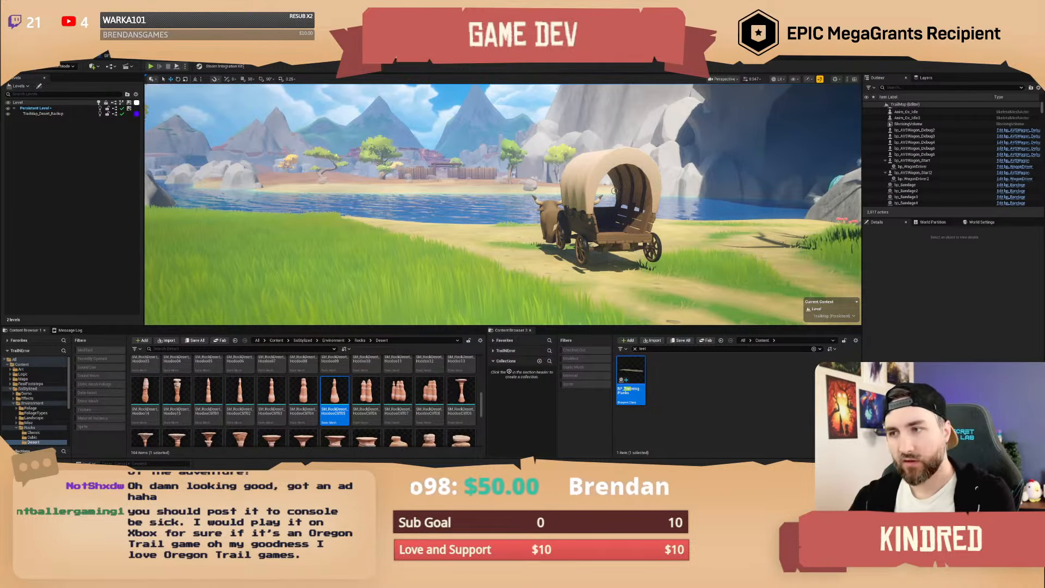
Survey the route from the lakeside wagon across the water to the log cabins inside the fenced settlement.
key(d)
right_drag(615, 191, 593, 184)
key(w)
key(a)
key(w)
scroll(596, 188, up, 1)
key(w)
scroll(596, 183, up, 2)
key(w)
scroll(597, 183, up, 1)
key(w)
key(w)
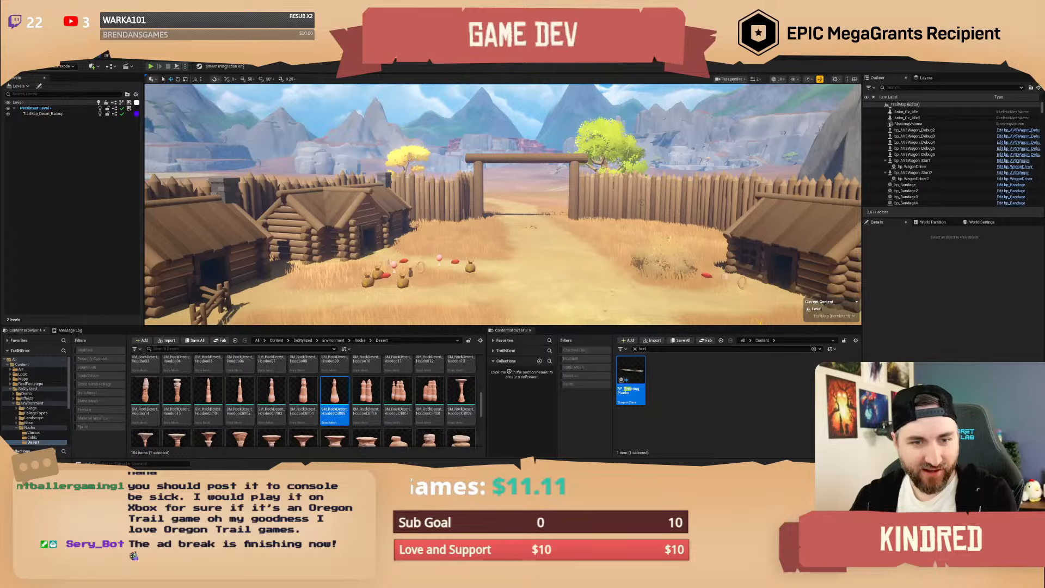
Survey the trail beyond the settlement's gate and onward to the forested, rocky lakeshore.
right_drag(642, 202, 641, 201)
scroll(642, 202, down, 2)
key(w)
key(w)
scroll(641, 202, down, 1)
key(d)
key(w)
scroll(641, 202, up, 1)
key(w)
scroll(642, 202, up, 3)
key(w)
scroll(642, 202, up, 5)
key(w)
key(w)
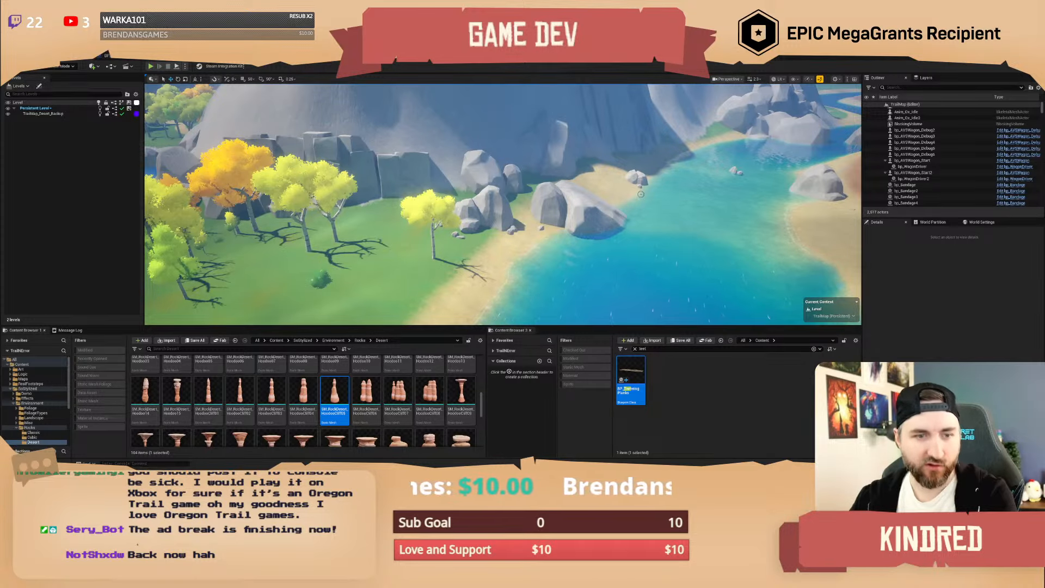
Look over the rocky lakeshore and the covered wagon with its oxen facing the water.
mouse_move(640, 194)
right_down()
mouse_move(544, 174)
mouse_move(354, 174)
mouse_move(636, 182)
right_up()
key(w)
scroll(381, 177, up, 3)
scroll(403, 182, up, 1)
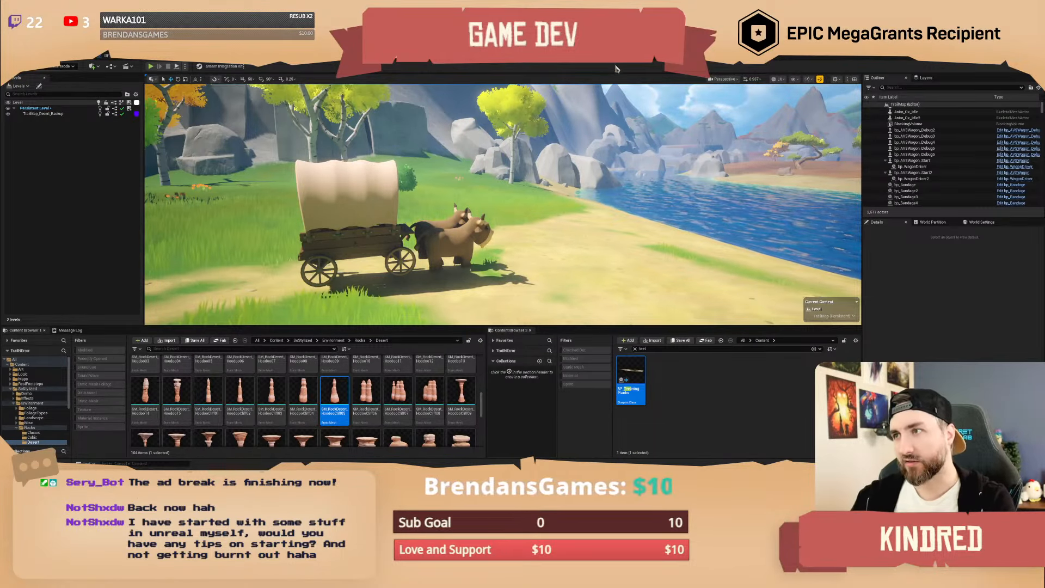
key(a)
right_drag(599, 164, 539, 179)
scroll(662, 165, down, 1)
scroll(689, 179, down, 1)
key(w)
scroll(702, 160, up, 8)
scroll(724, 162, up, 6)
scroll(563, 183, down, 7)
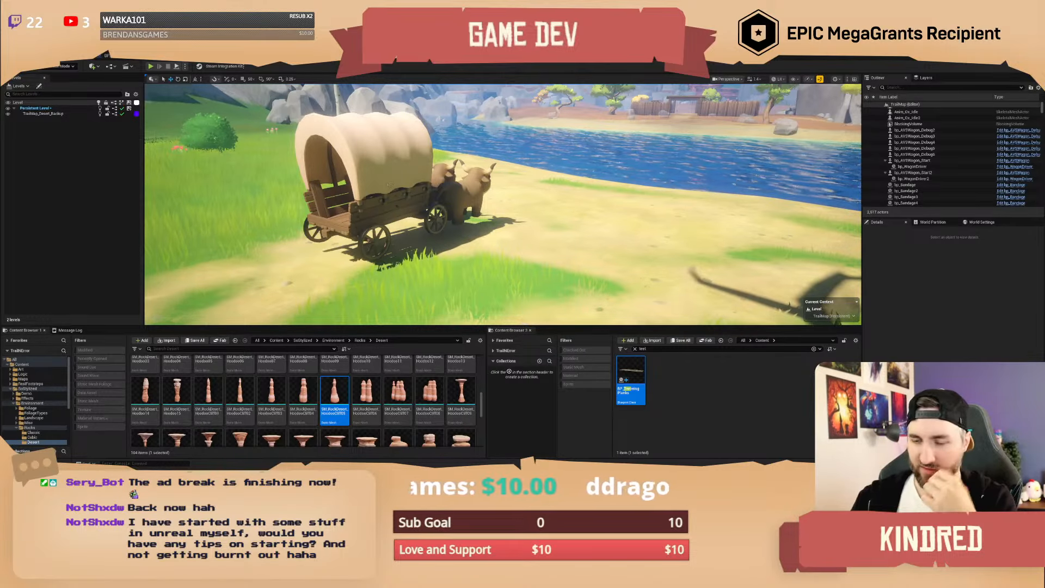
Look over the wagon and lake from behind, and the dirt path leading up to the settlement's wooden gate.
key(e)
right_drag(466, 178, 491, 163)
scroll(466, 178, down, 2)
key(q)
key(a)
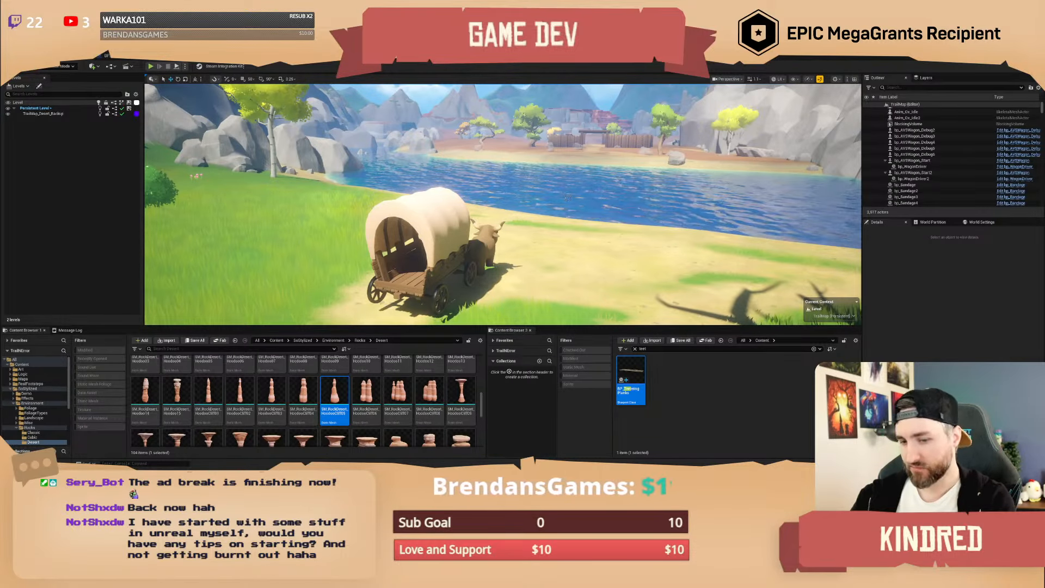
key(w)
mouse_move(503, 205)
right_down()
mouse_move(503, 195)
mouse_move(479, 240)
mouse_move(490, 213)
mouse_move(511, 209)
right_up()
scroll(505, 199, up, 2)
scroll(494, 206, up, 7)
scroll(490, 213, up, 1)
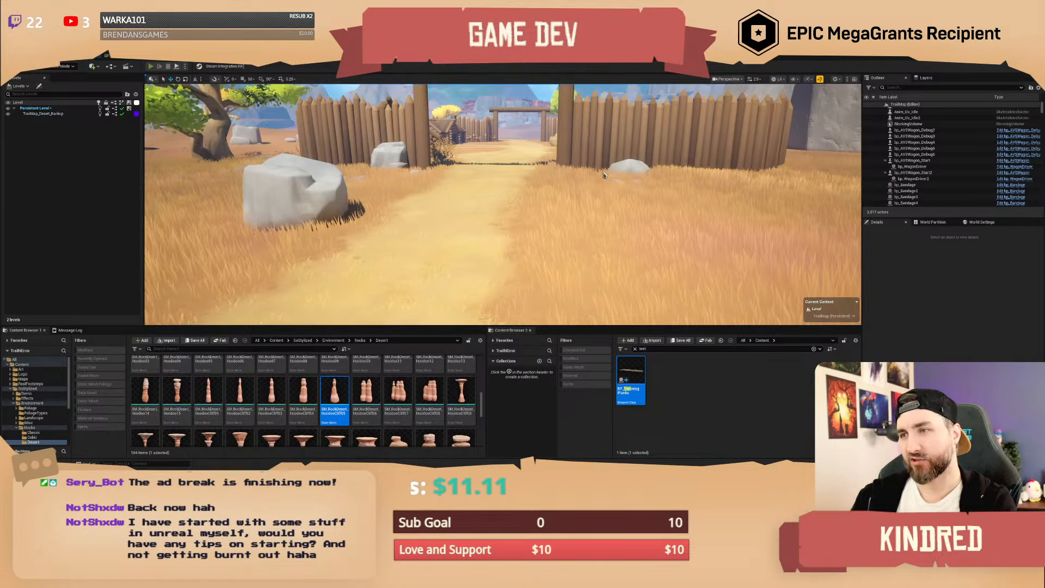
Play-test from the settlement path with the GodMode console command, run along the grassland trail through the storm, and end the session.
key(alt+p)
key(w)
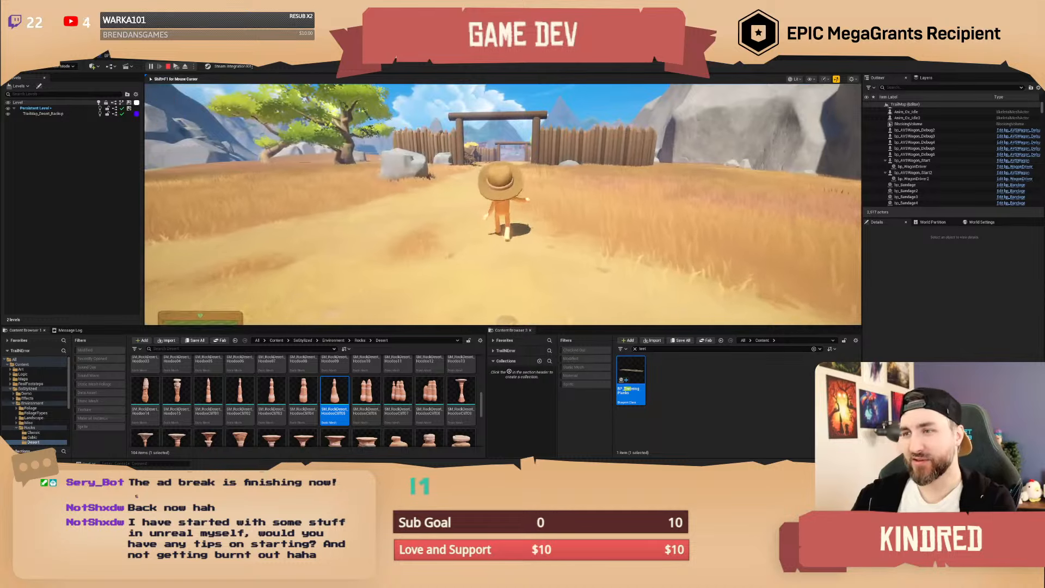
key(grave)
key(Up)
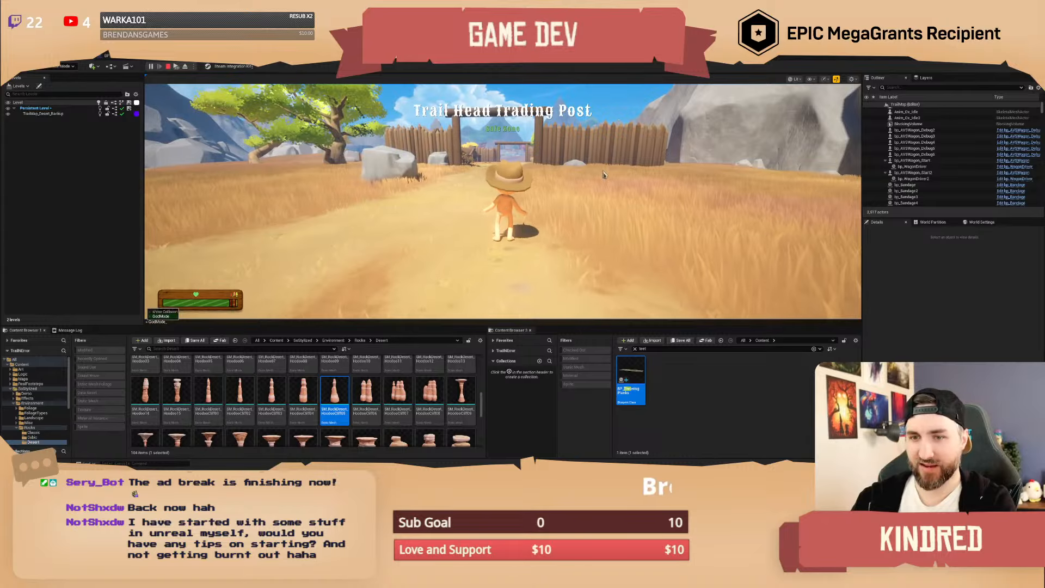
key(Return)
key(w)
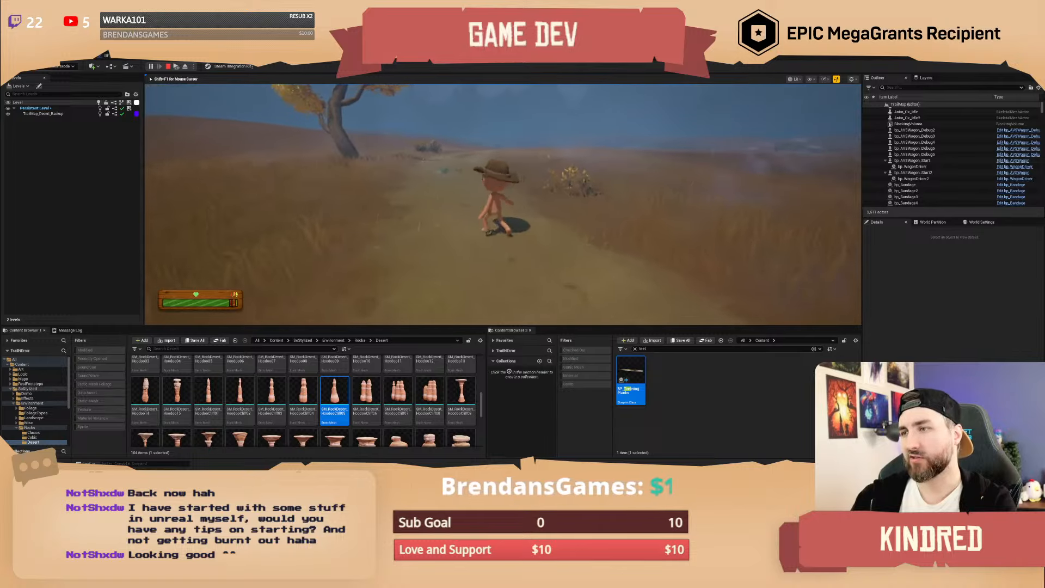
key(shift)
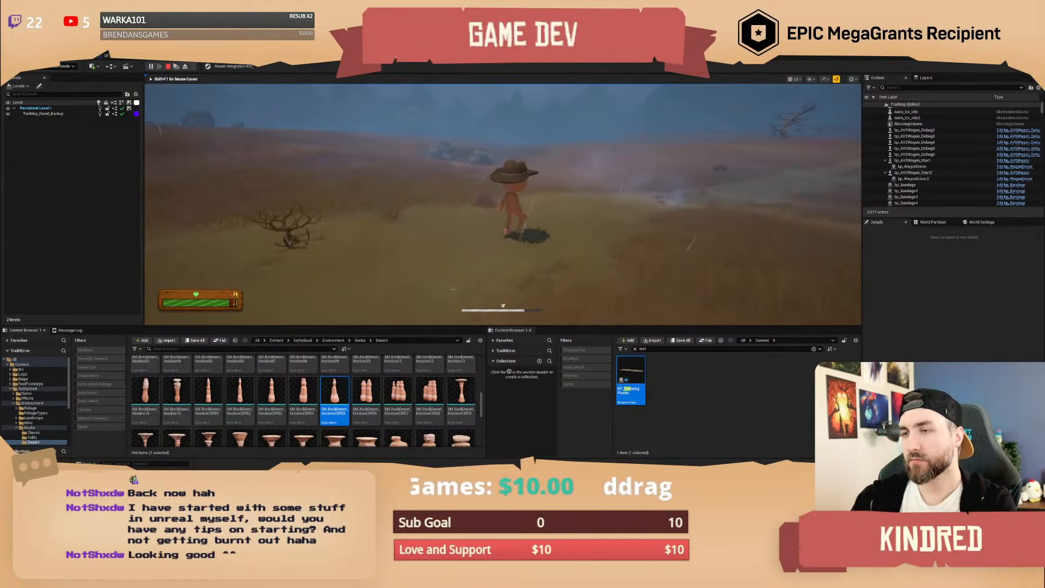
key(Escape)
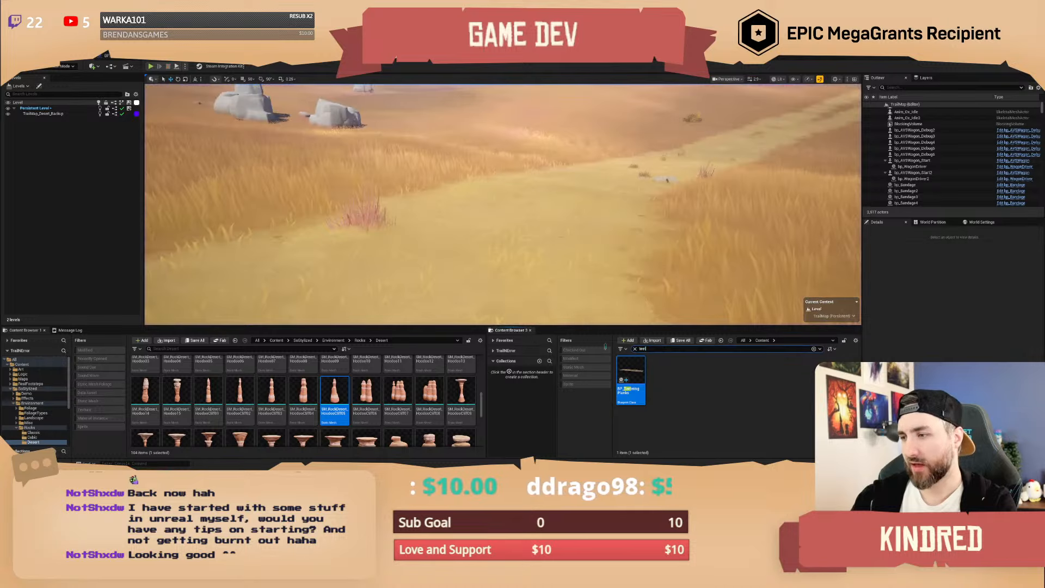
Search the project content for "weather z" and open BP_WeatherZone at its CalculateLightningStrikeLoc function.
text(weather)
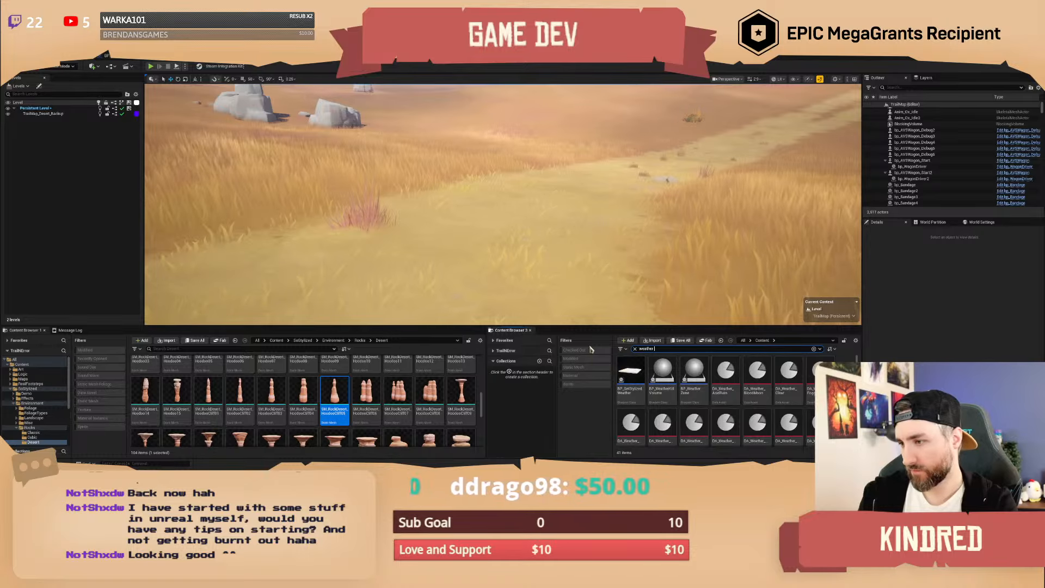
text( z)
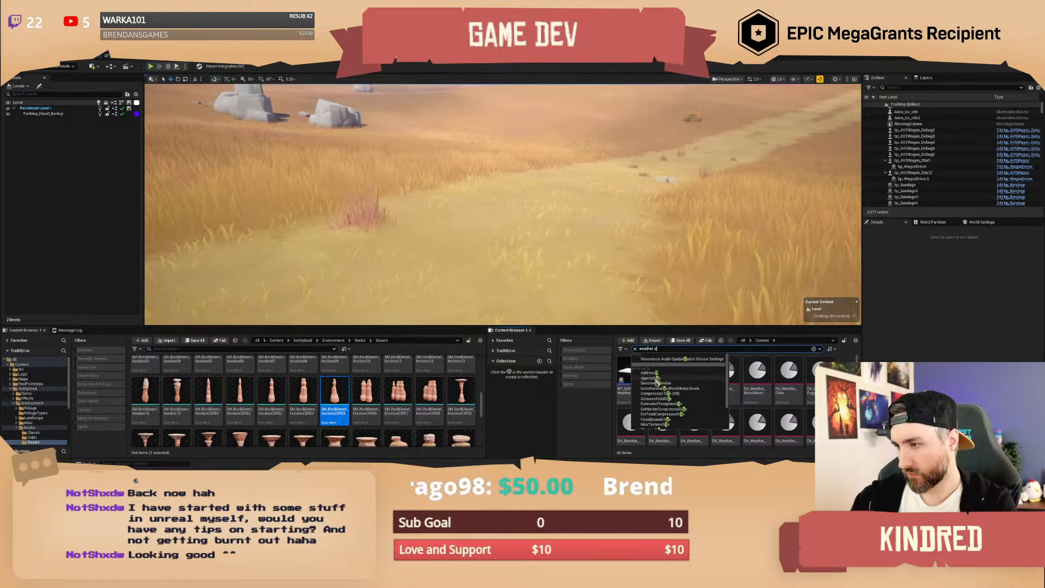
click(691, 376)
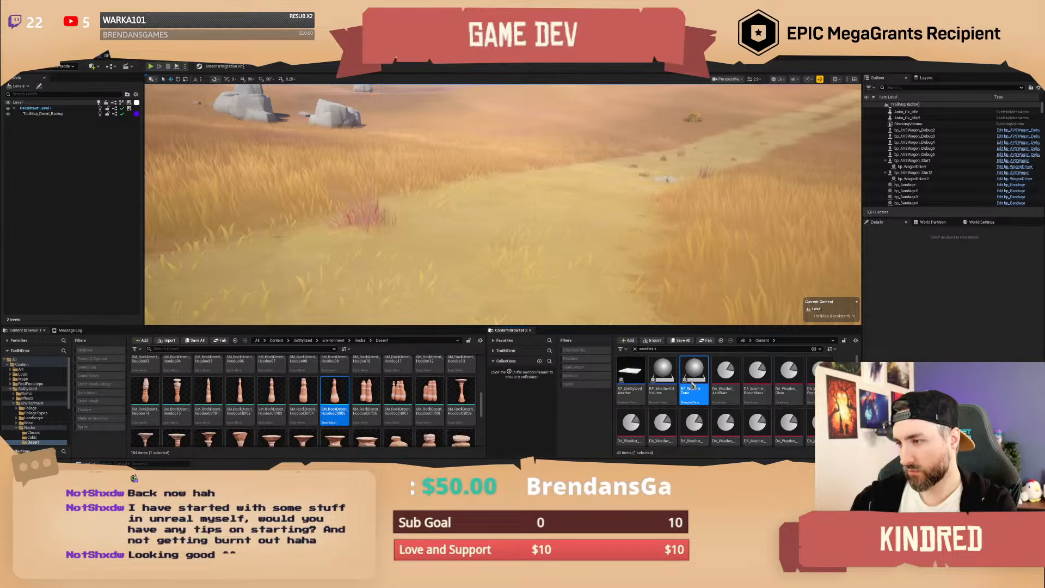
double_click(693, 382)
right_drag(149, 180, 479, 130)
click(376, 82)
scroll(528, 225, up, 2)
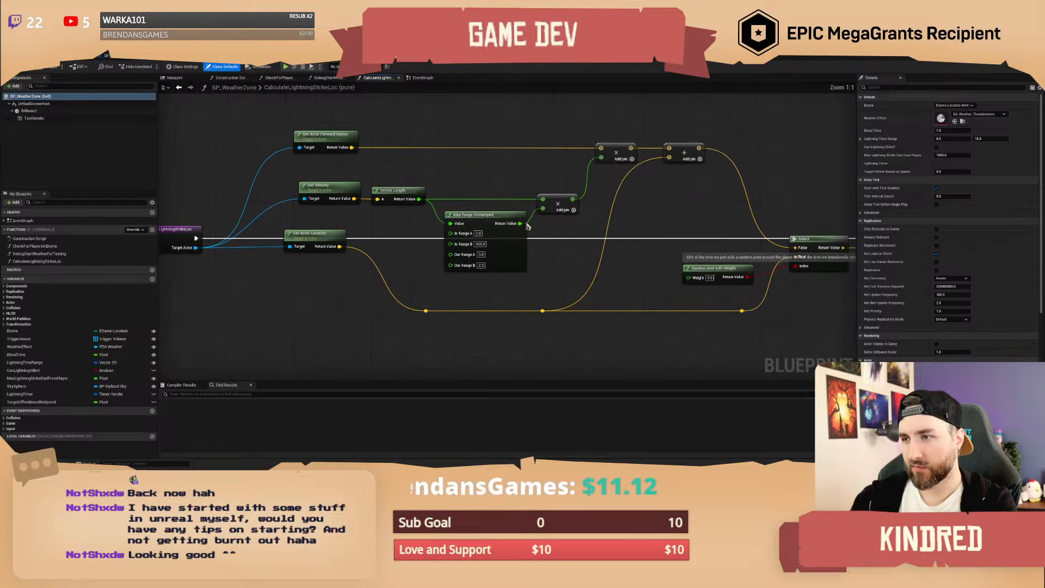
Examine the CalculateLightningStrikeLoc graph from its Target Actor input through the weighted random choice to the Return Node.
right_drag(578, 238, 438, 220)
right_drag(650, 287, 562, 296)
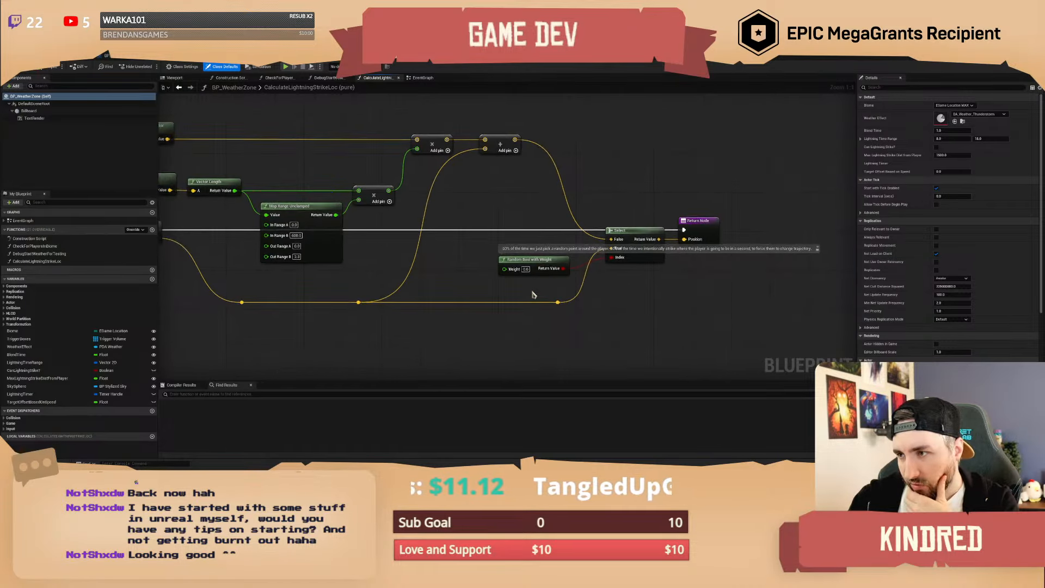
click(526, 262)
right_drag(478, 277, 679, 268)
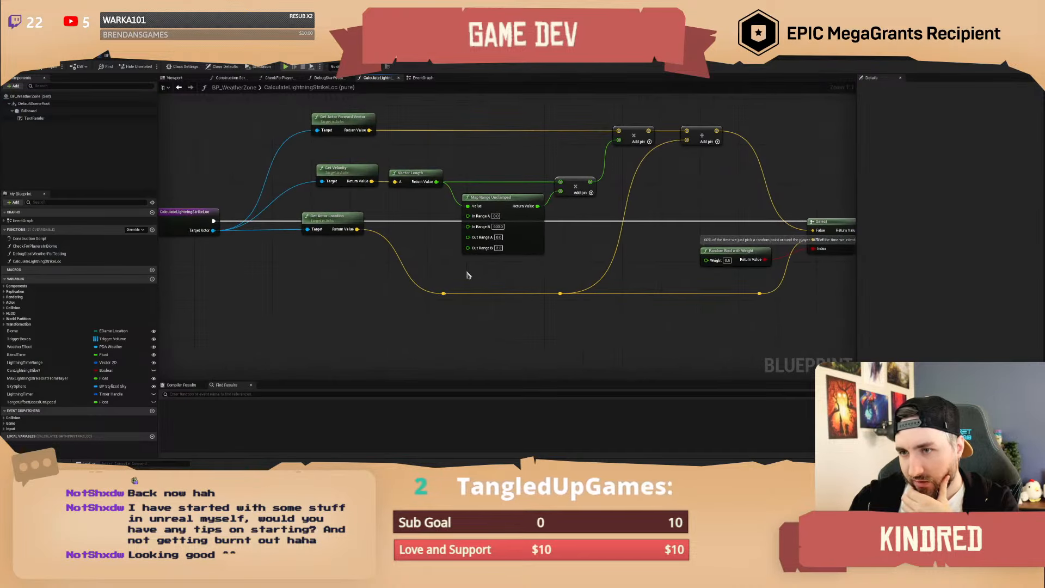
drag(341, 248, 453, 219)
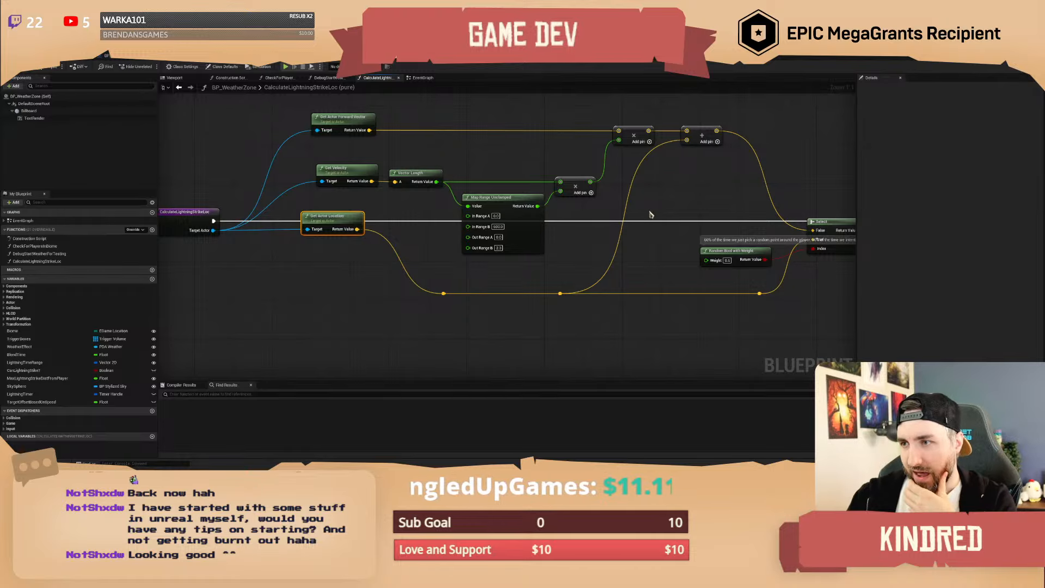
right_drag(670, 203, 583, 215)
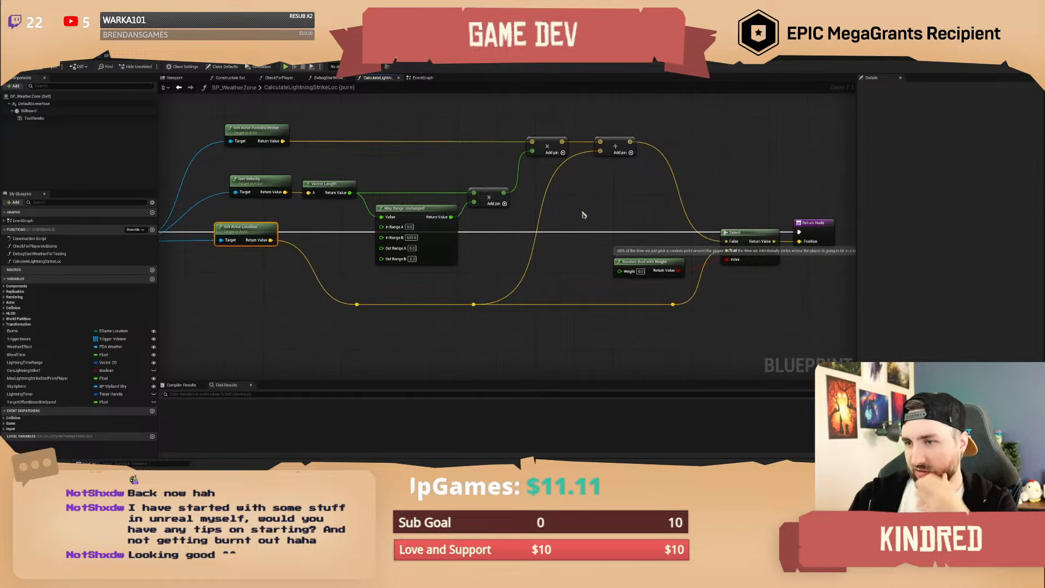
right_drag(731, 194, 694, 194)
right_drag(561, 210, 615, 224)
Examine the nodes that combine forward vector, velocity and mapped range into the predicted lightning position feeding the Select node.
drag(276, 130, 649, 213)
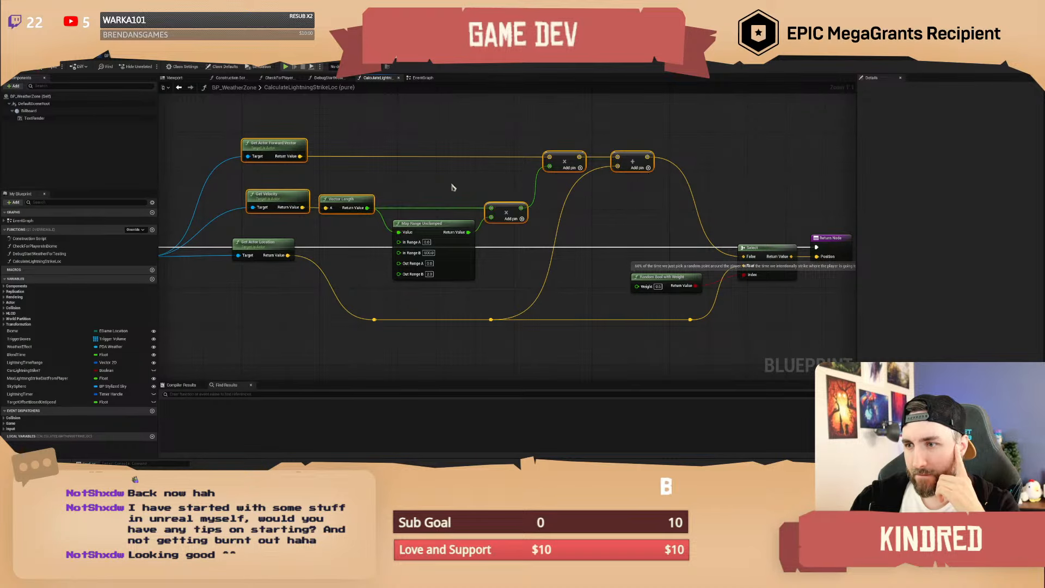
drag(347, 165, 509, 248)
click(585, 221)
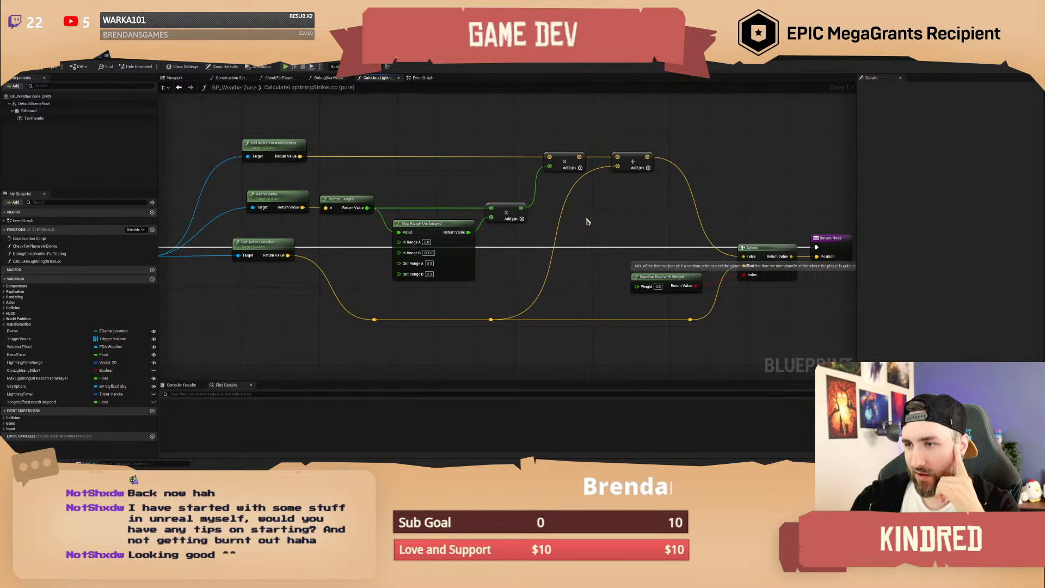
right_drag(613, 223, 543, 222)
drag(679, 211, 708, 258)
click(708, 216)
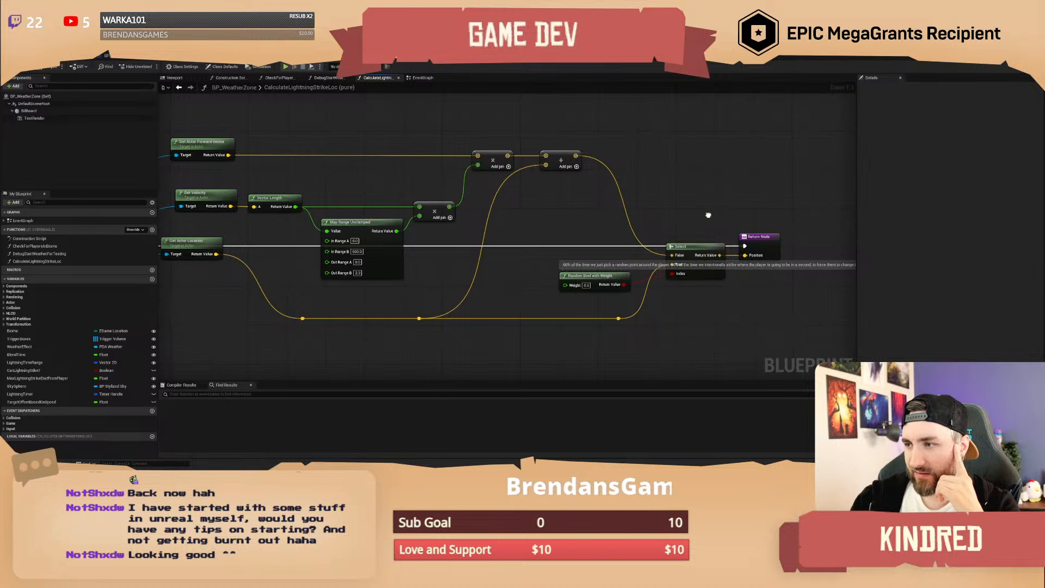
right_drag(711, 219, 687, 208)
Promote the Random Bool with Weight result to a local variable named SpawnOnTopOfPlayer.
drag(585, 265, 502, 275)
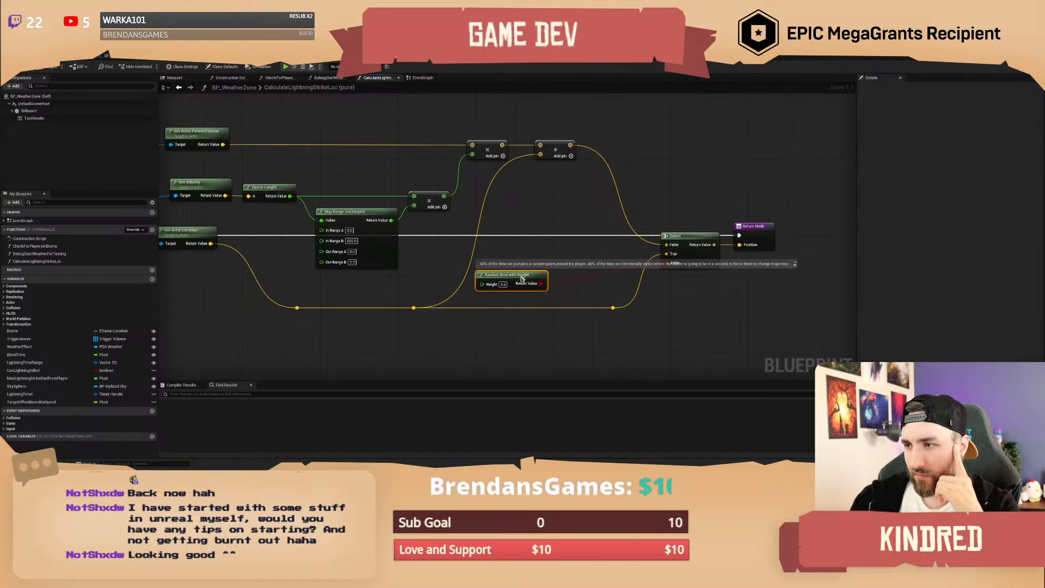
right_click(537, 285)
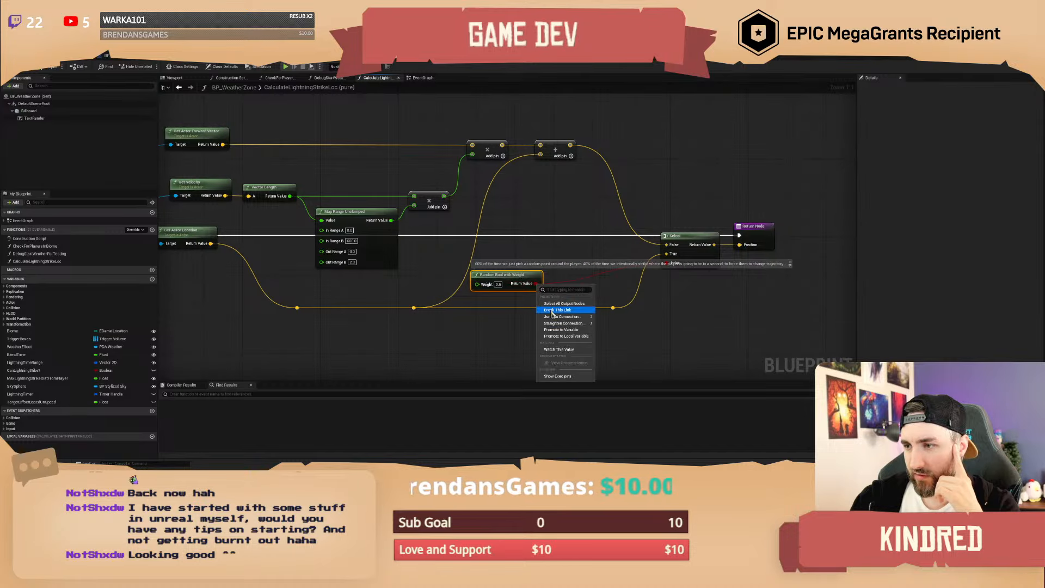
click(575, 338)
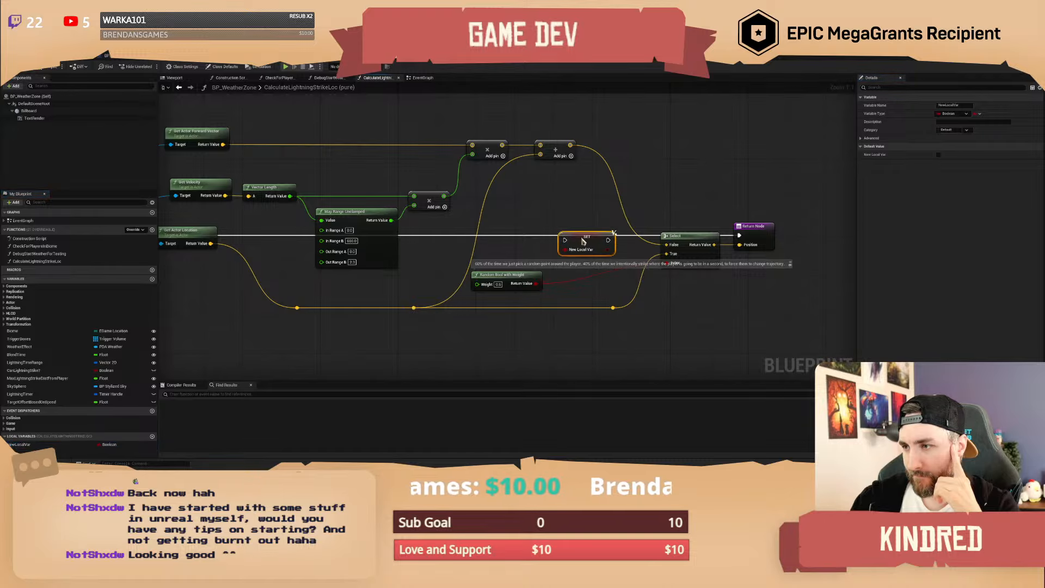
click(961, 106)
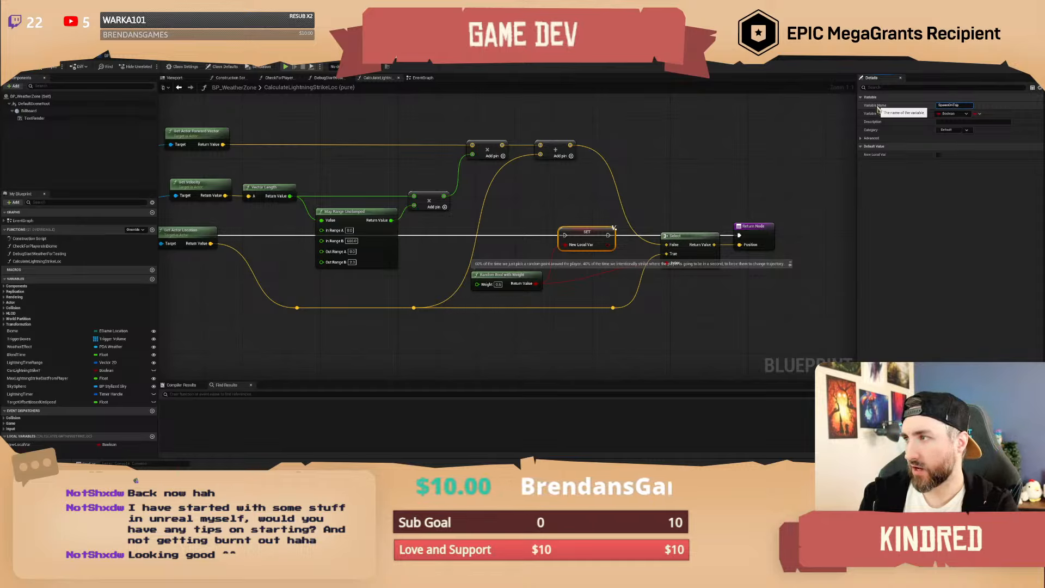
text(yer)
key(Return)
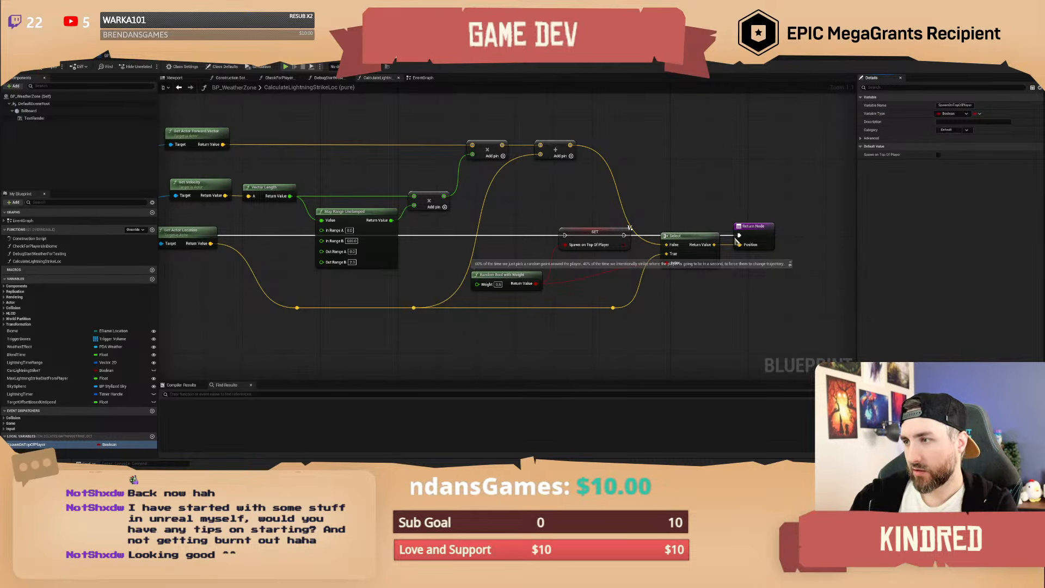
Wire the SpawnOnTopOfPlayer Set node's execution into the Return Node and its output into the Select node's Index.
mouse_move(739, 236)
ctrl+mouse_down()
mouse_move(567, 237)
mouse_move(739, 235)
ctrl+mouse_up()
right_drag(675, 201, 625, 201)
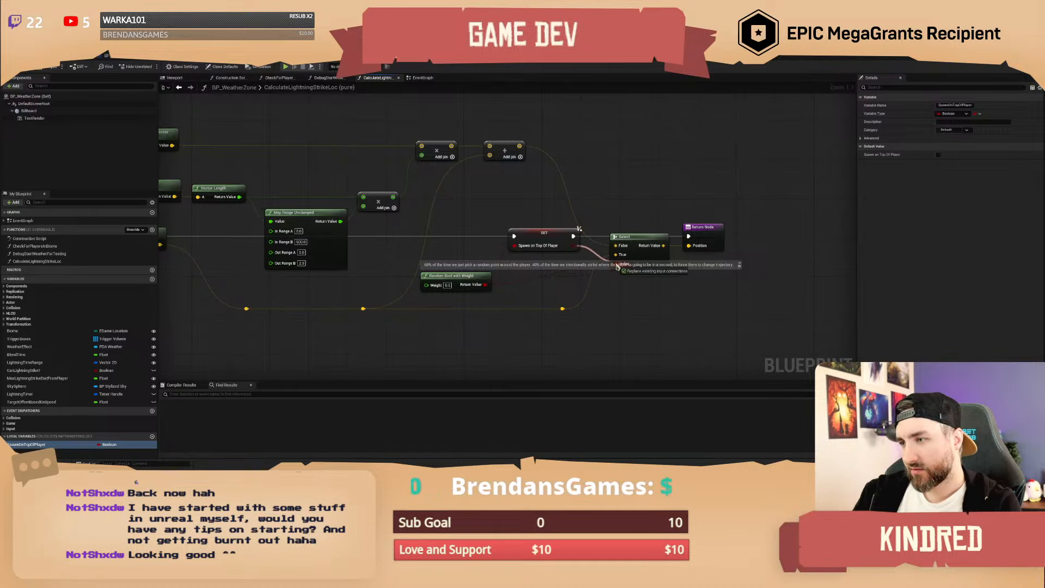
right_drag(535, 299, 550, 303)
drag(488, 281, 494, 271)
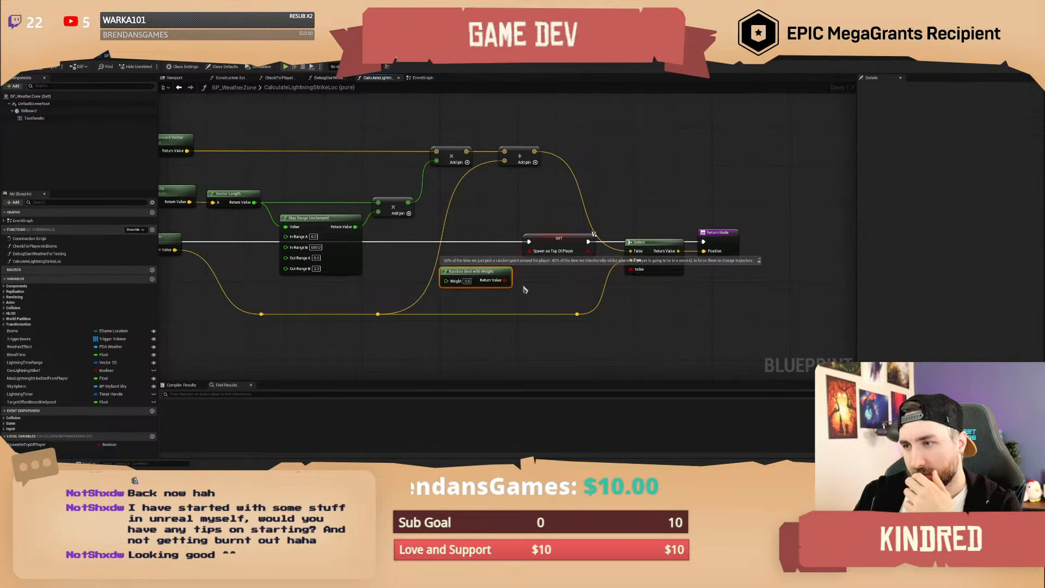
Tidy the end of the graph by repositioning the Set, Select, Return and Random Bool with Weight nodes.
click(525, 289)
right_drag(526, 289, 501, 290)
drag(526, 208, 729, 340)
drag(644, 255, 659, 255)
click(465, 282)
drag(465, 282, 474, 277)
click(563, 289)
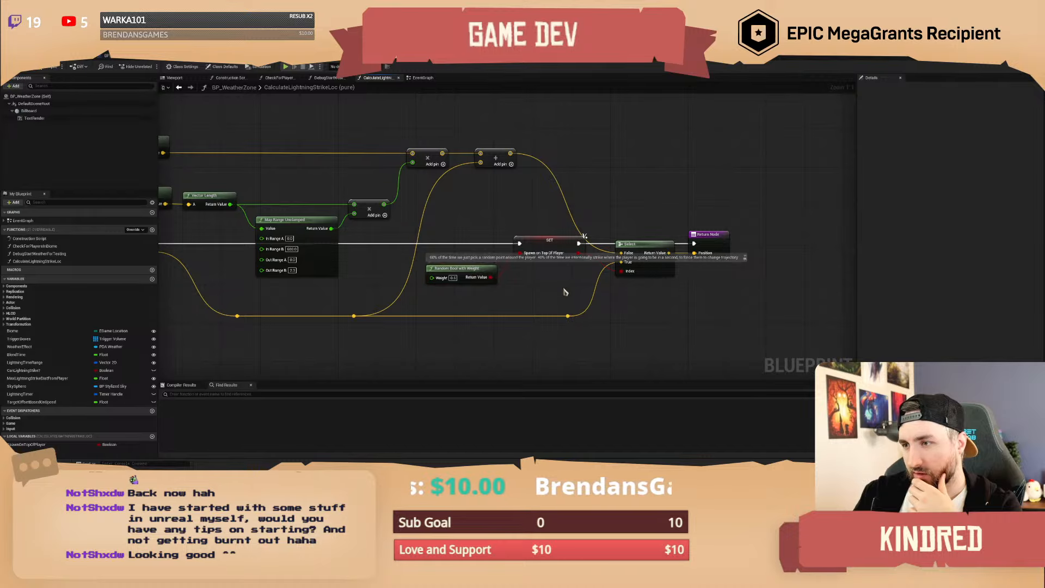
right_drag(563, 289, 554, 292)
right_drag(619, 193, 587, 198)
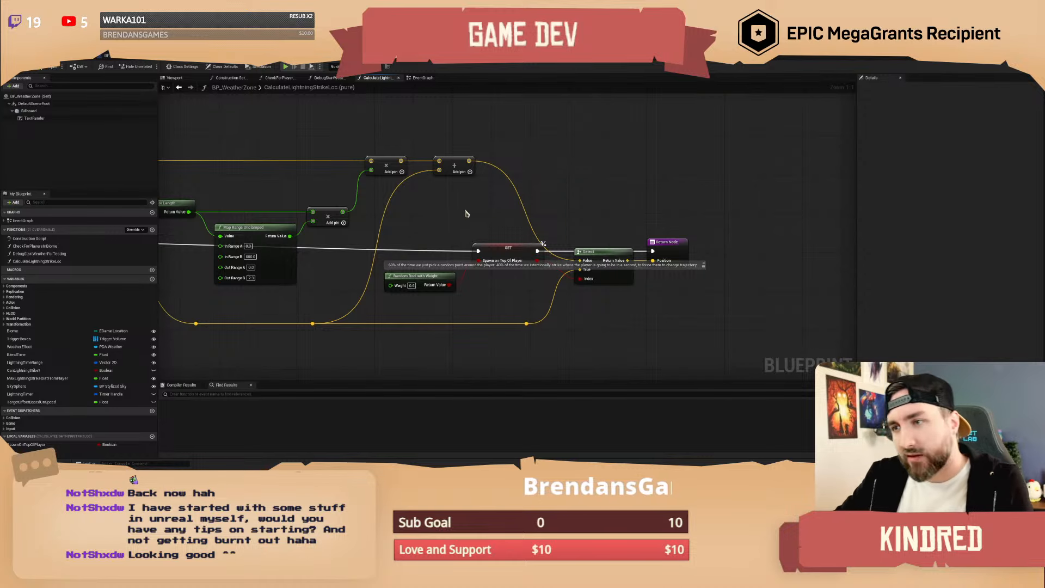
right_drag(468, 214, 533, 211)
scroll(637, 208, down, 1)
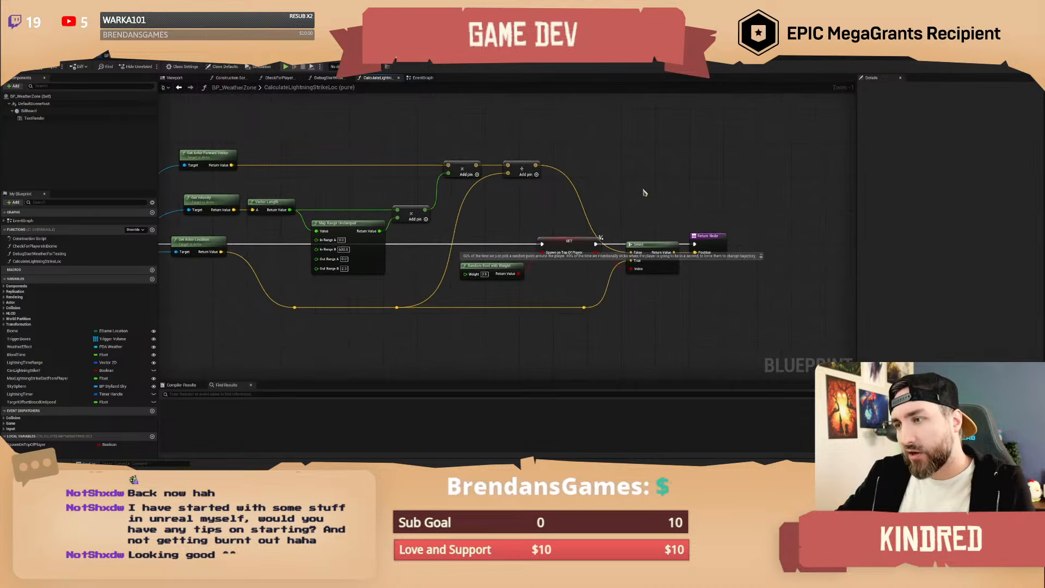
Leave the CalculateLightningStrikeLoc graph of BP_WeatherZone and return to the TrailMap level viewport.
right_drag(644, 192, 573, 192)
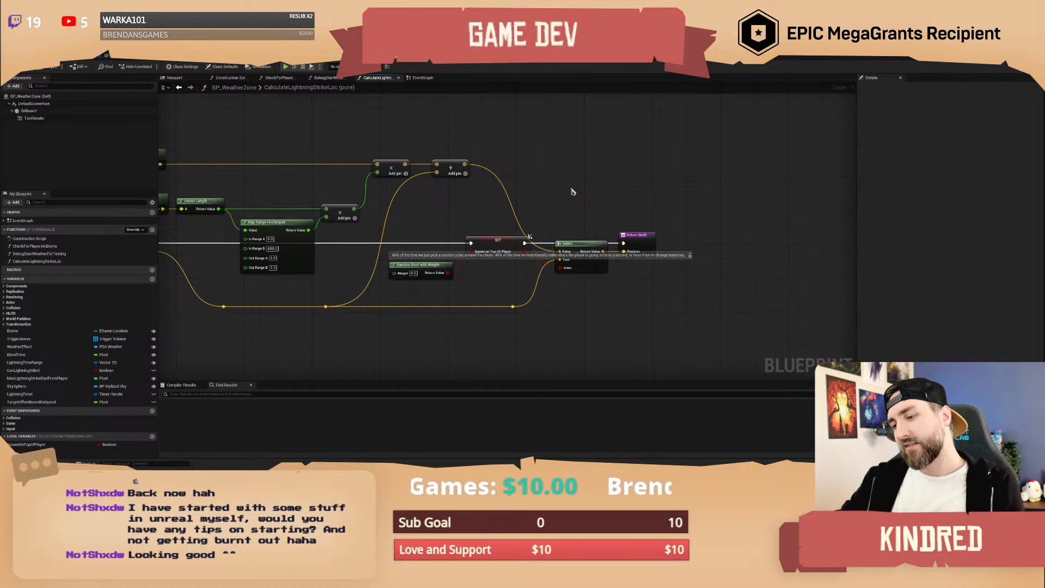
right_drag(571, 192, 544, 181)
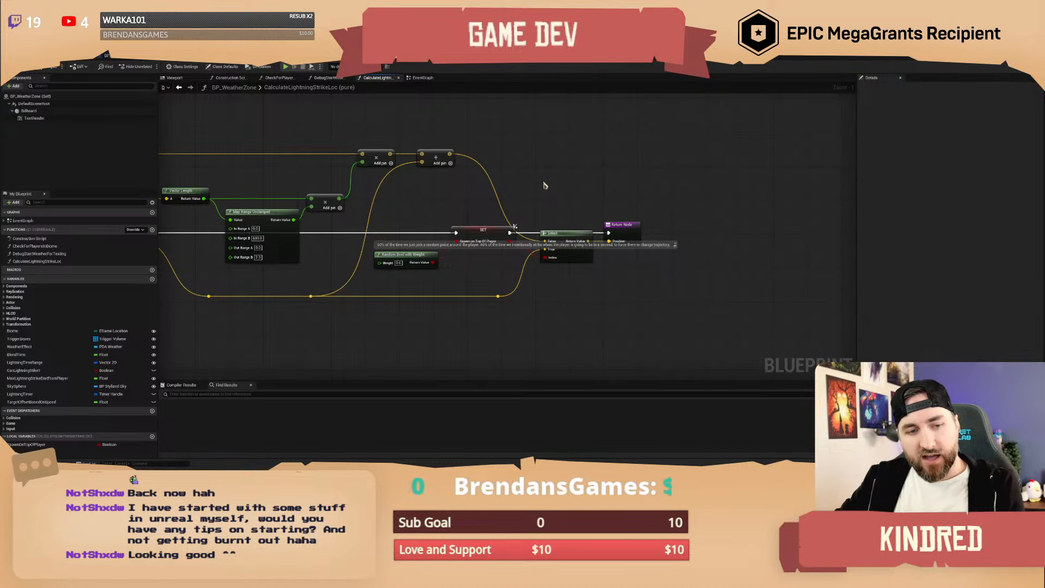
right_drag(544, 186, 583, 186)
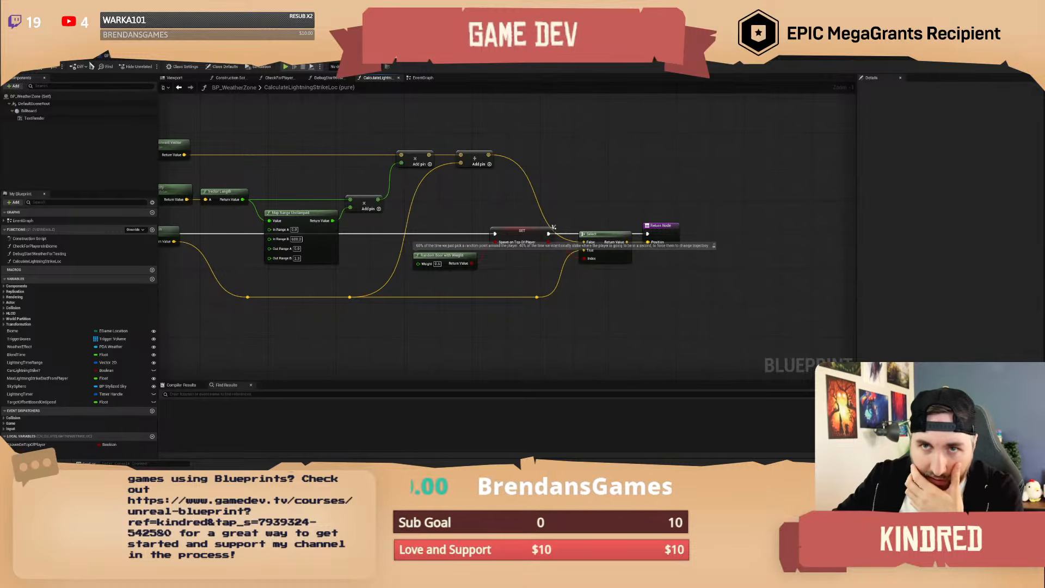
click(75, 56)
right_drag(503, 217, 561, 168)
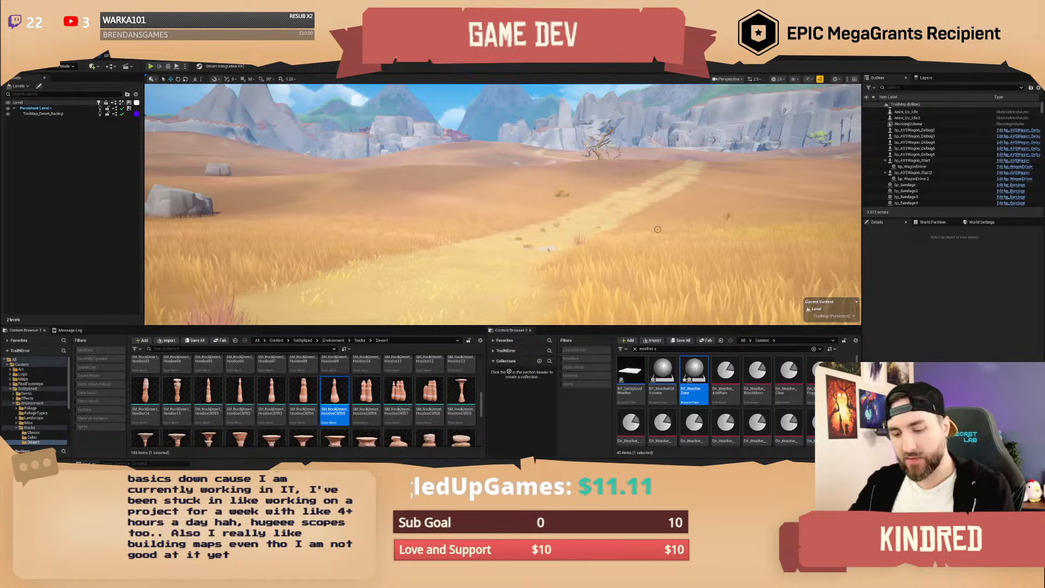
Survey the dirt trail across the grassland and past the flat-topped grey rock formation.
key(e)
right_drag(658, 230, 648, 201)
key(w)
scroll(662, 207, up, 2)
scroll(651, 210, down, 2)
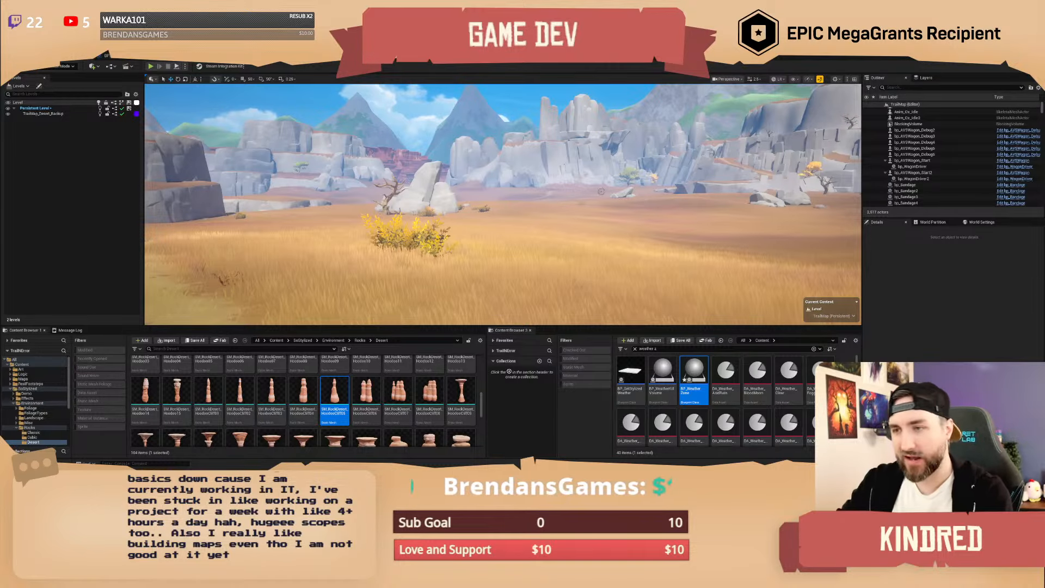
right_drag(503, 205, 545, 215)
key(s)
key(e)
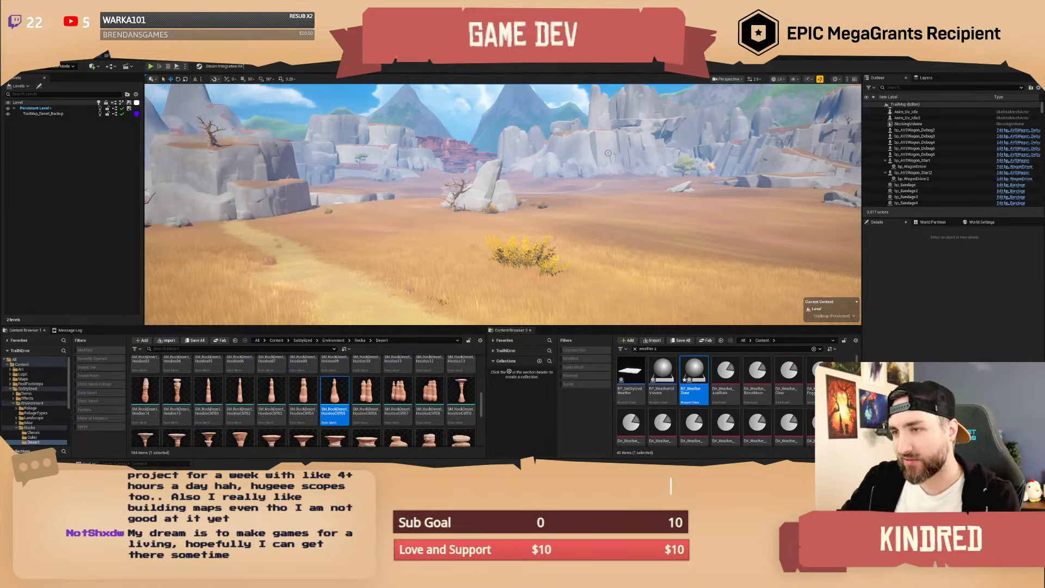
right_drag(654, 265, 680, 199)
key(w)
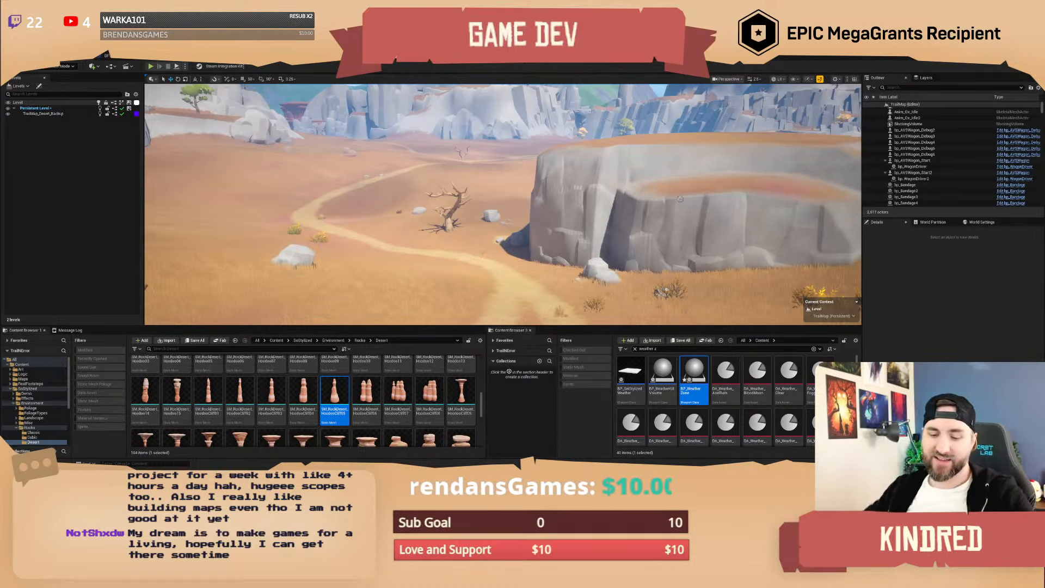
Follow the trail through the narrow grey rock canyon and inspect the area around the yellow trees.
mouse_move(680, 199)
right_down()
mouse_move(659, 207)
mouse_move(685, 187)
right_up()
key(w)
key(a)
key(w)
key(w)
key(w)
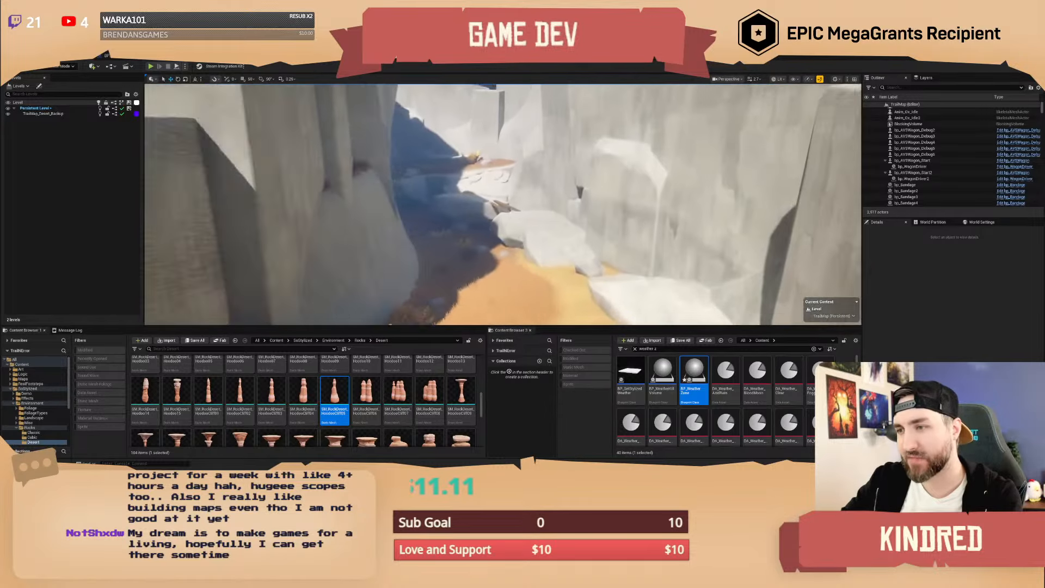
key(w)
right_drag(503, 205, 392, 198)
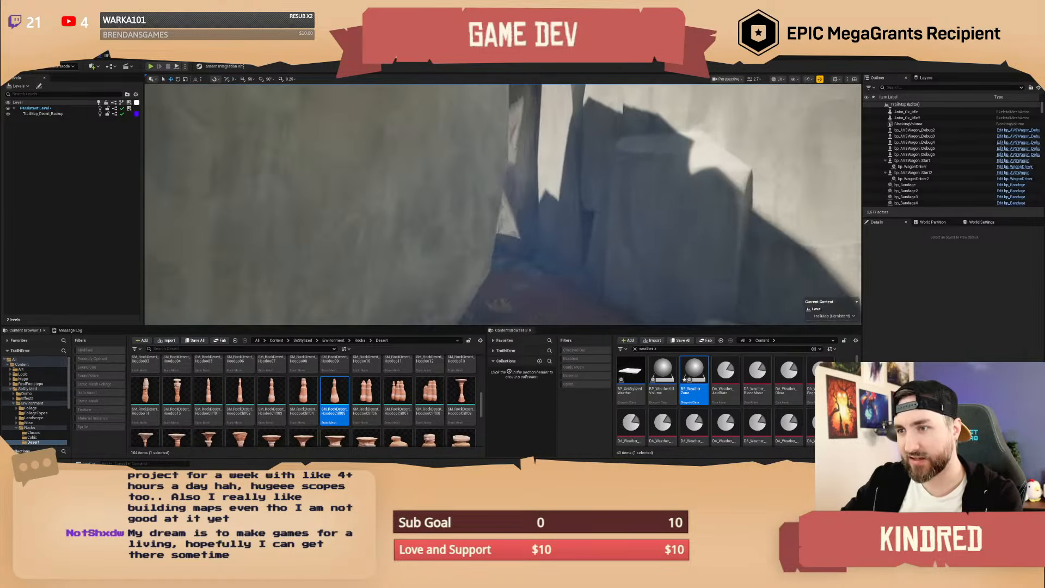
key(w)
right_drag(503, 204, 523, 229)
key(w)
key(s)
right_drag(676, 186, 721, 189)
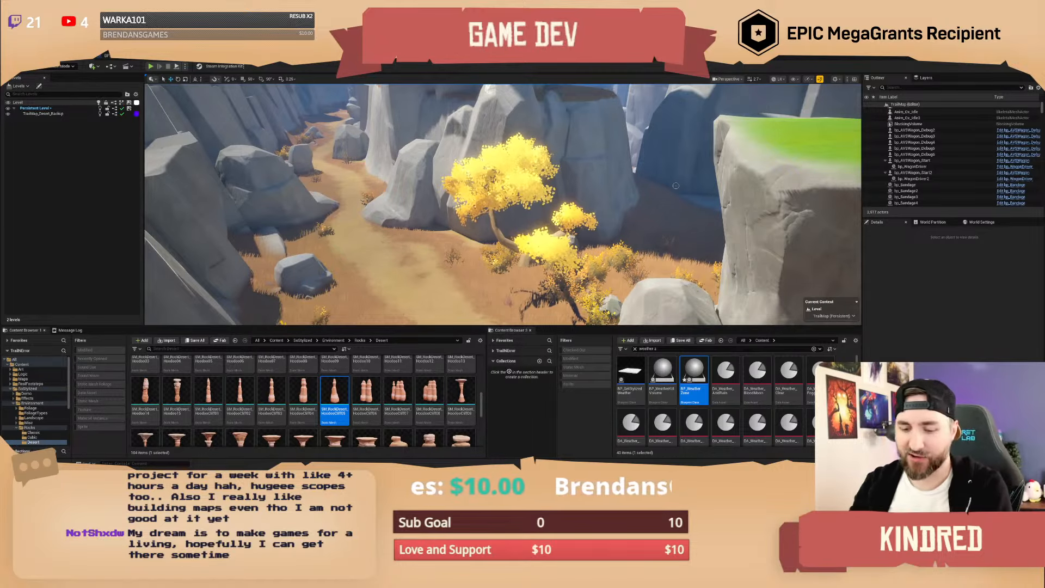
Examine the trail's exit from the grey canyon and its route across the open plain with boulders and dead trees.
key(w)
right_drag(670, 194, 595, 214)
scroll(596, 209, down, 2)
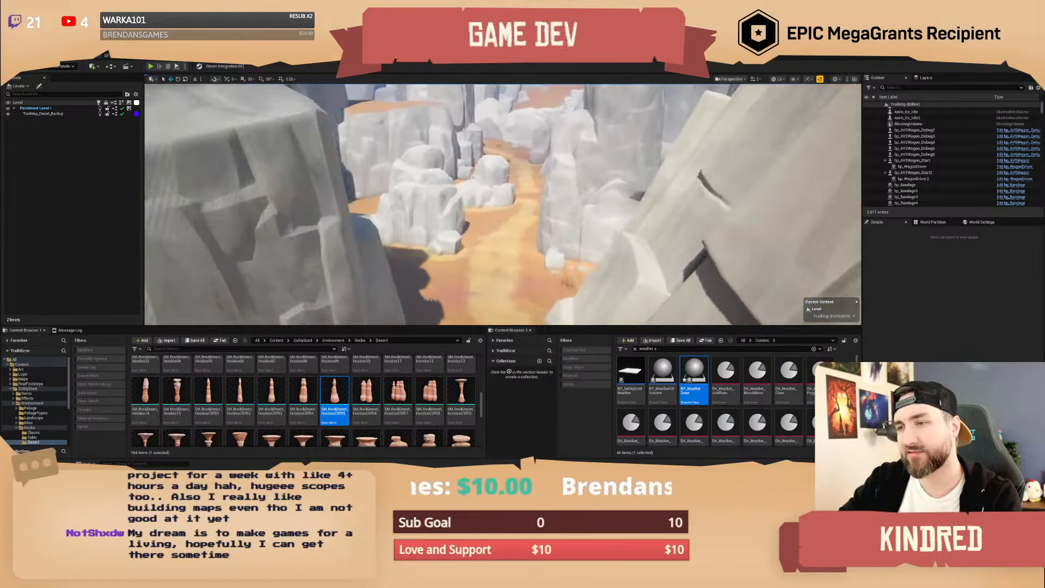
key(w)
key(w)
scroll(596, 204, up, 3)
right_drag(595, 214, 563, 195)
key(w)
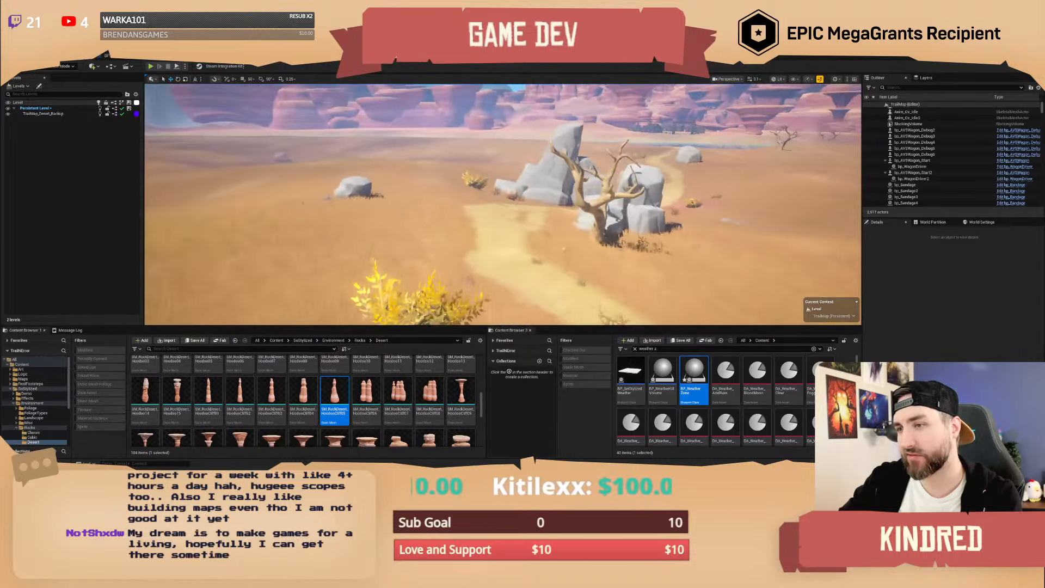
key(w)
right_drag(562, 195, 645, 207)
key(e)
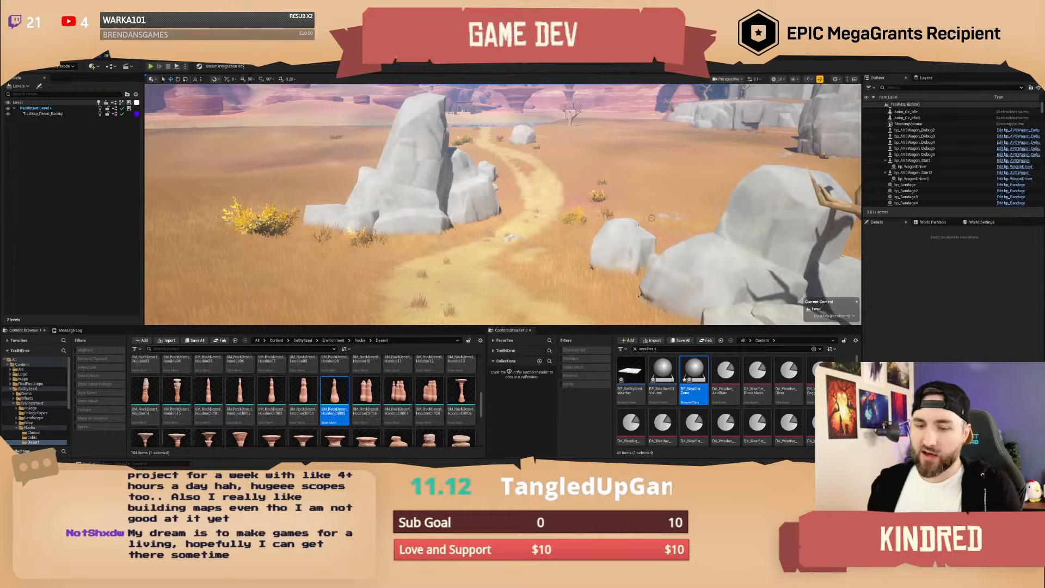
Survey the trail from the plain into the red desert canyon as far as its waterfalls and pools.
key(w)
right_drag(651, 218, 585, 166)
key(w)
scroll(683, 174, down, 1)
key(w)
scroll(645, 179, up, 3)
key(w)
scroll(626, 176, up, 5)
key(w)
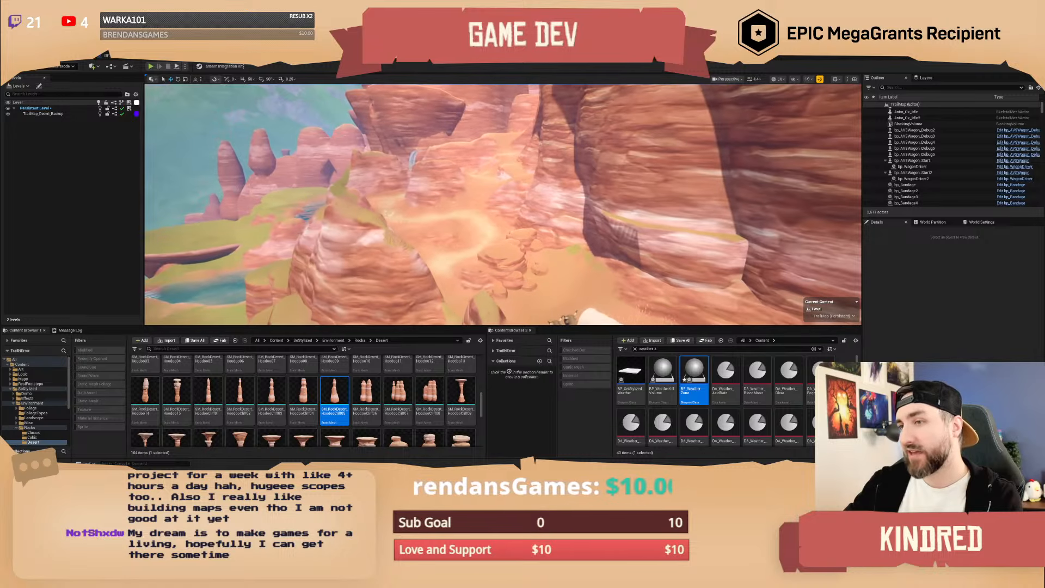
key(w)
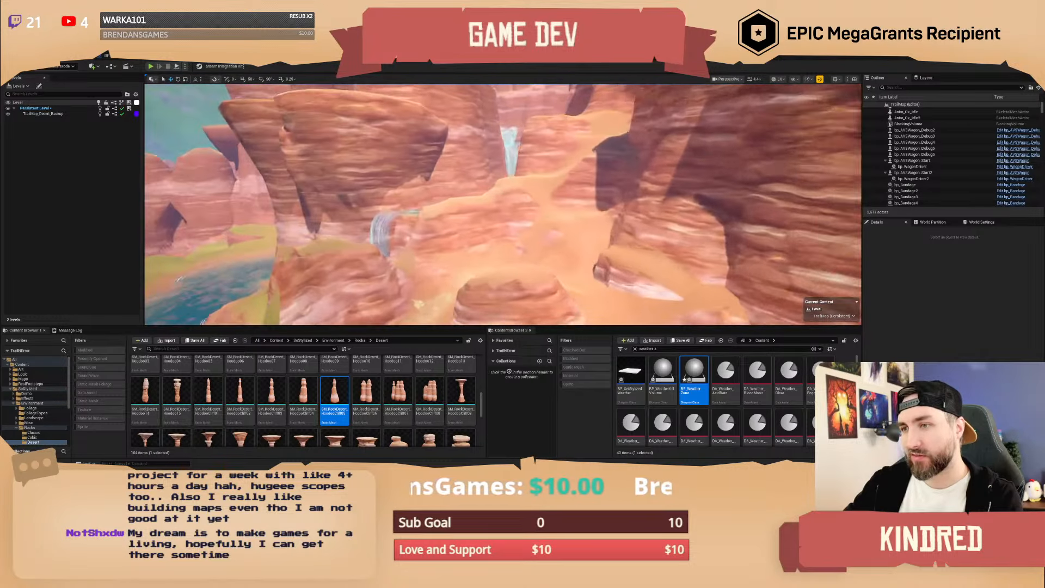
key(w)
scroll(503, 205, down, 2)
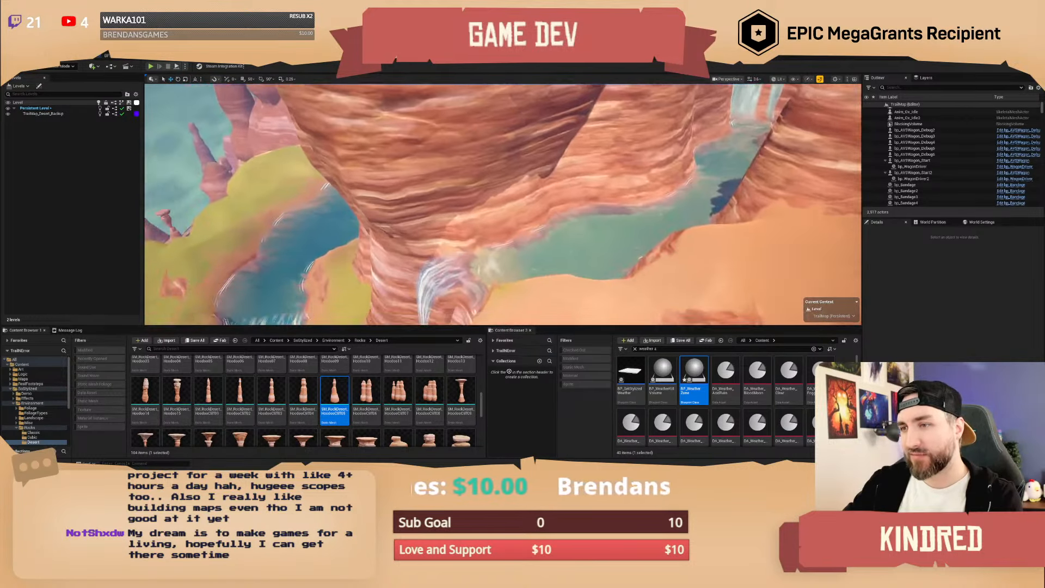
Rescale the SM_Waterfall5 mesh that spills off the ledge between the canyon pools.
right_drag(503, 218, 504, 300)
click(496, 232)
key(w)
key(w)
key(r)
drag(475, 264, 471, 265)
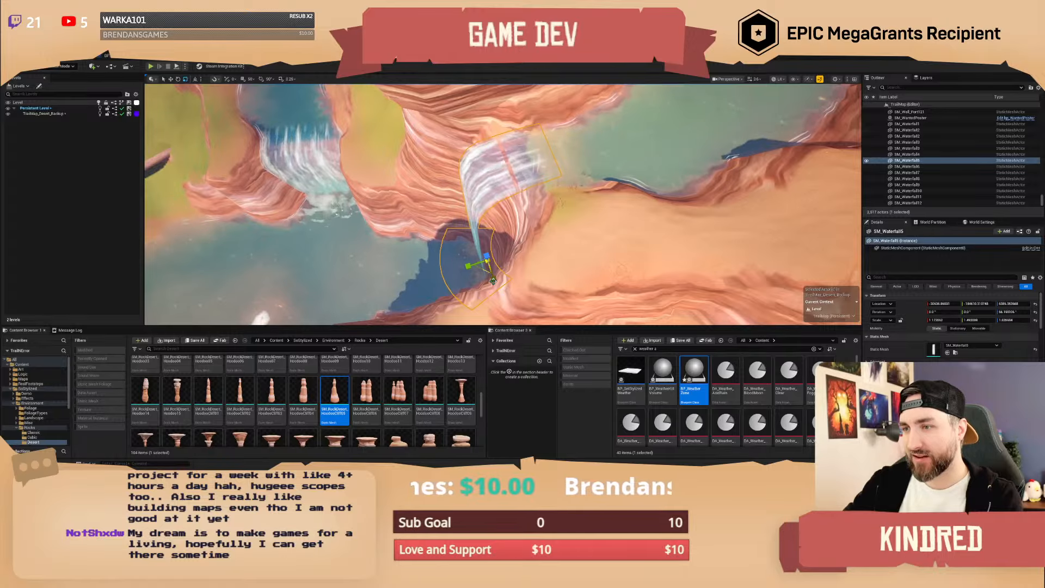
drag(483, 268, 470, 271)
key(Escape)
Reposition the SM_Waterfall5 mesh so it fits against the edge of the upper pool.
right_drag(470, 271, 441, 227)
right_drag(423, 264, 475, 306)
click(423, 264)
drag(467, 300, 485, 291)
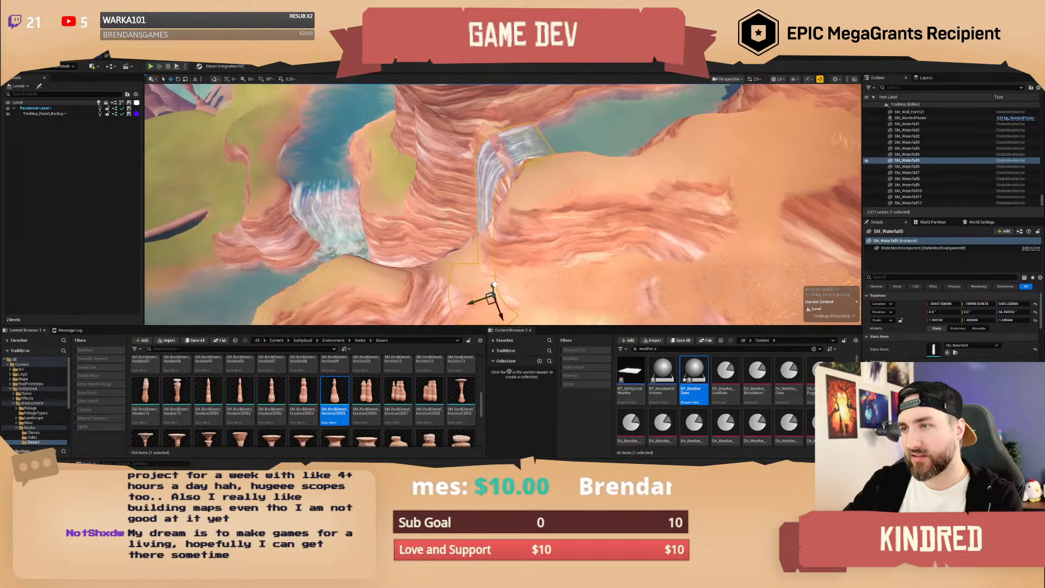
drag(494, 284, 494, 286)
right_drag(494, 286, 494, 276)
key(Escape)
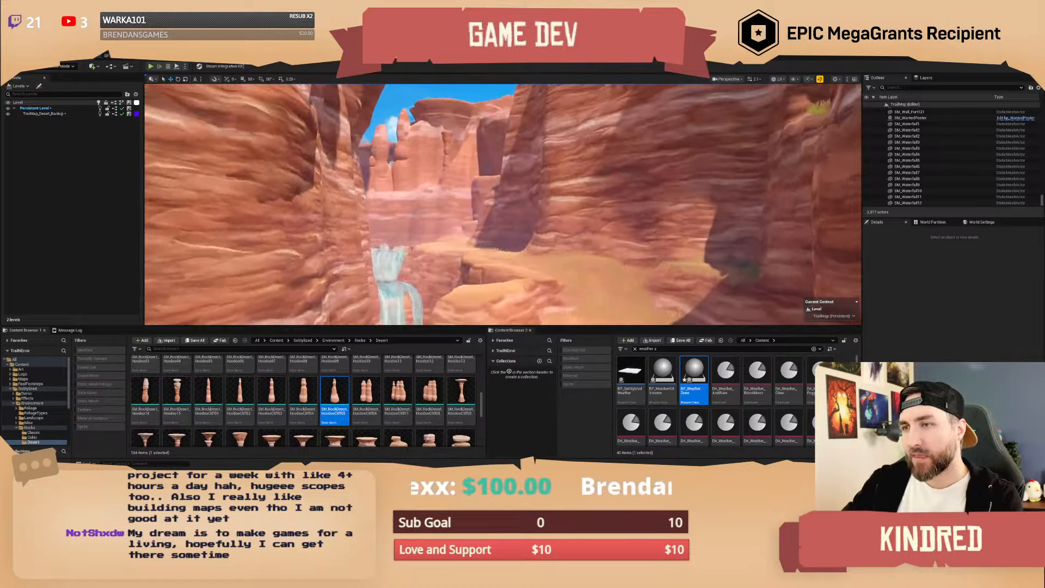
Inspect the red canyon route past the waterfalls, plank crossing and narrow passages as far as the parked wagon.
right_drag(503, 205, 468, 273)
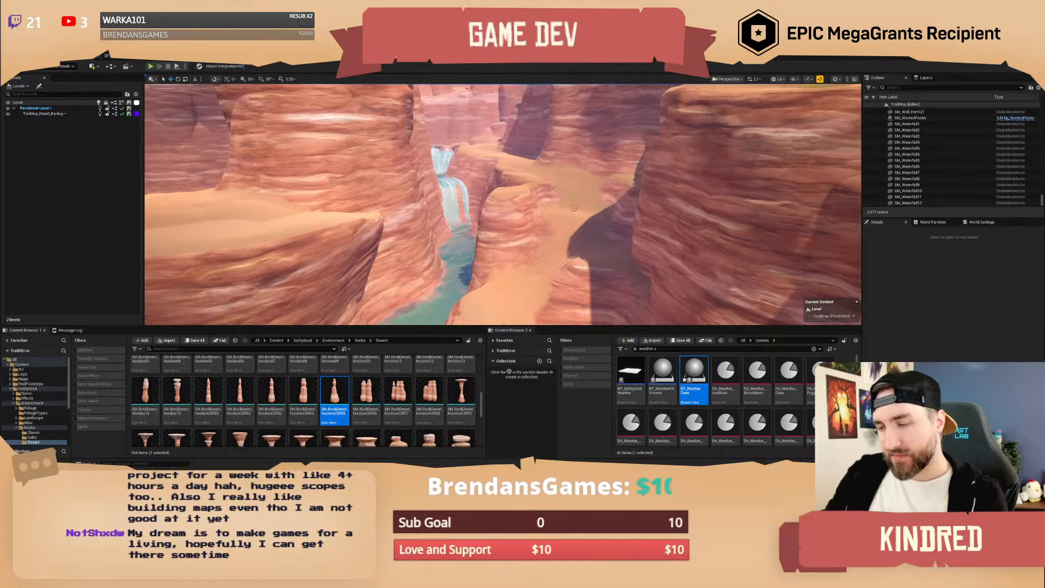
key(w)
right_drag(574, 208, 550, 147)
key(w)
scroll(503, 205, up, 2)
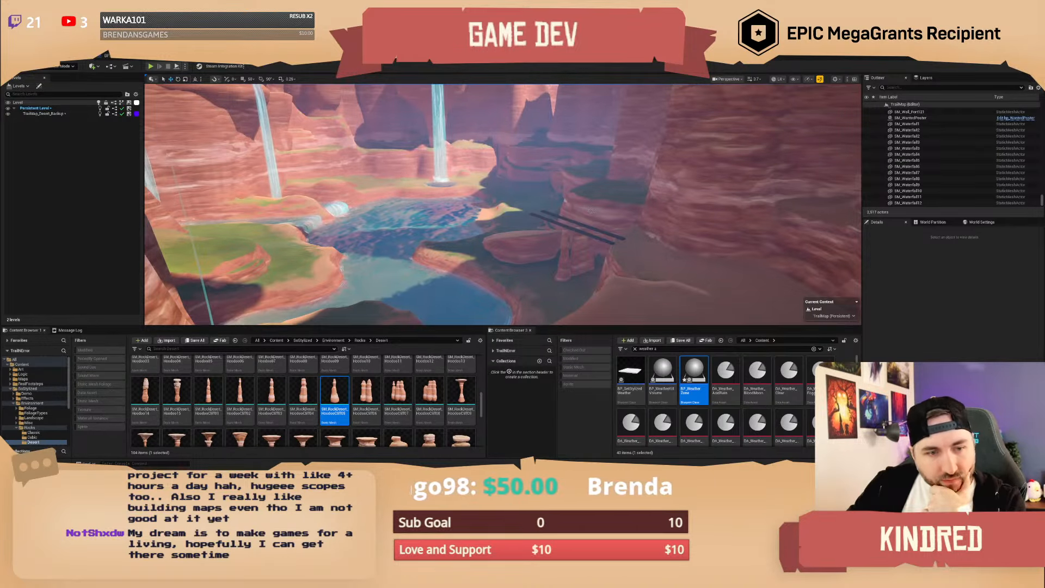
key(w)
right_drag(621, 192, 647, 155)
scroll(615, 195, up, 1)
key(s)
scroll(644, 155, up, 1)
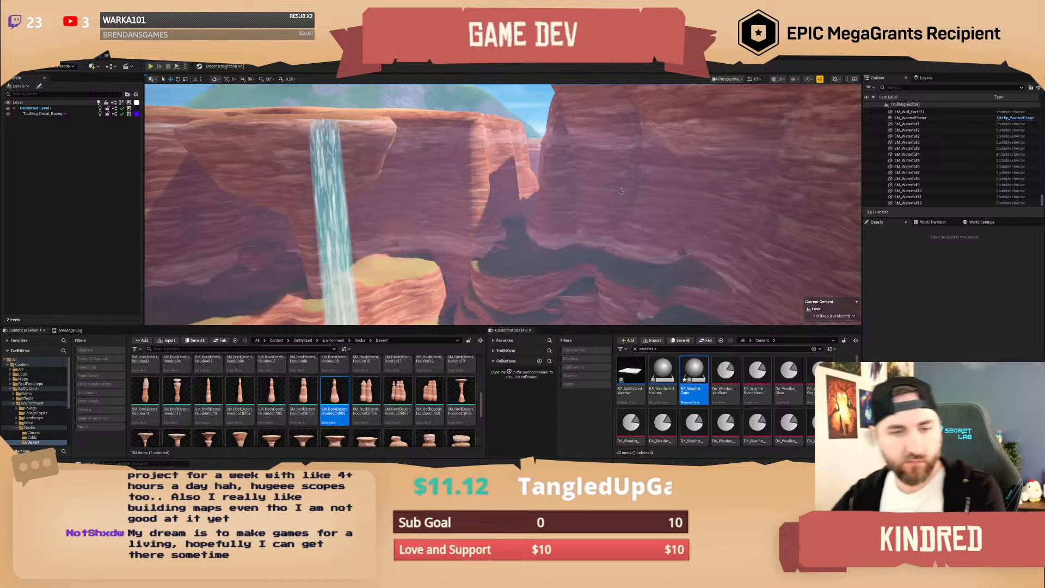
right_drag(503, 205, 540, 158)
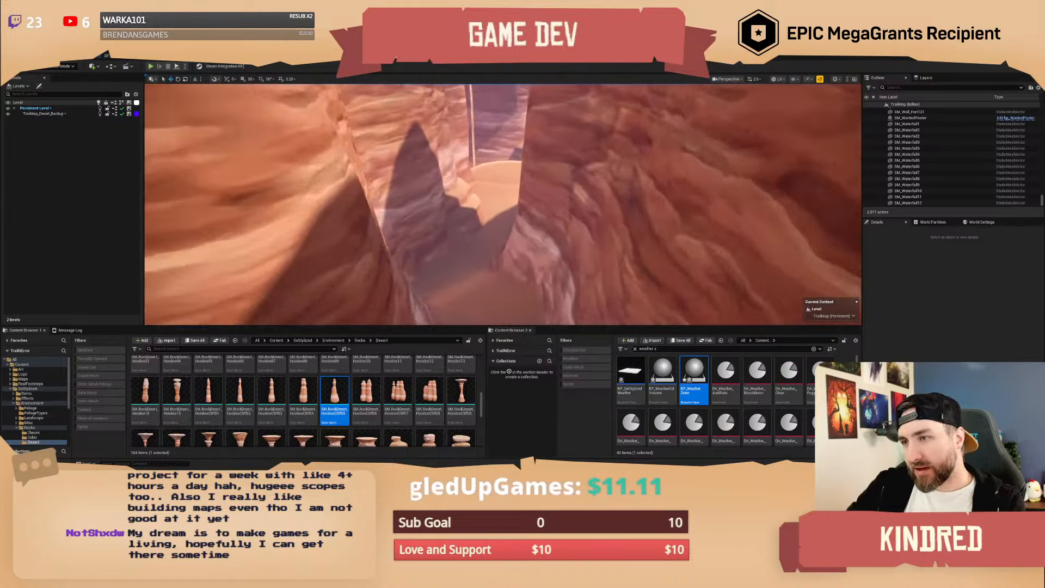
right_drag(503, 205, 531, 164)
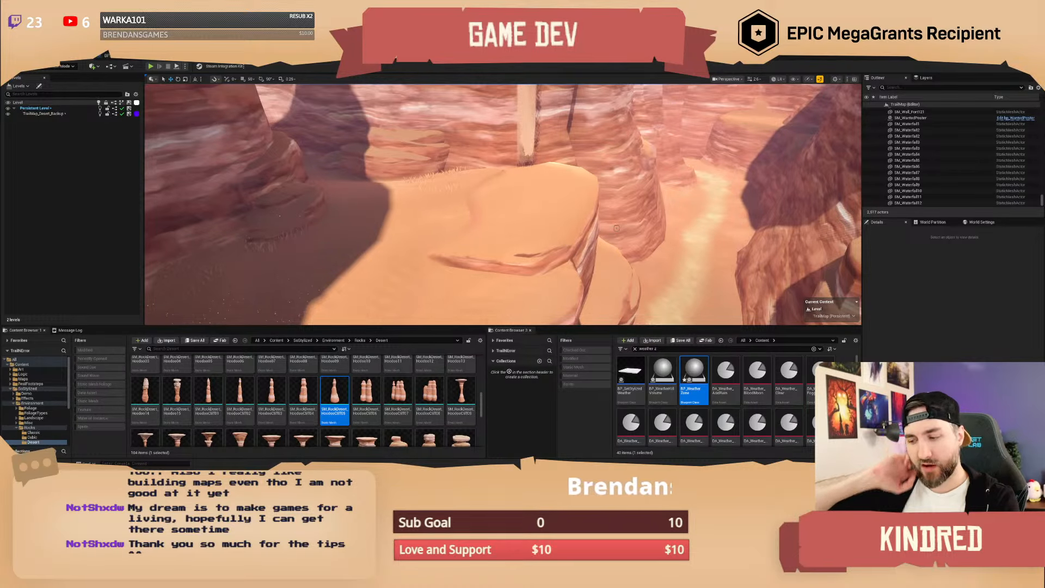
key(a)
right_drag(504, 204, 550, 220)
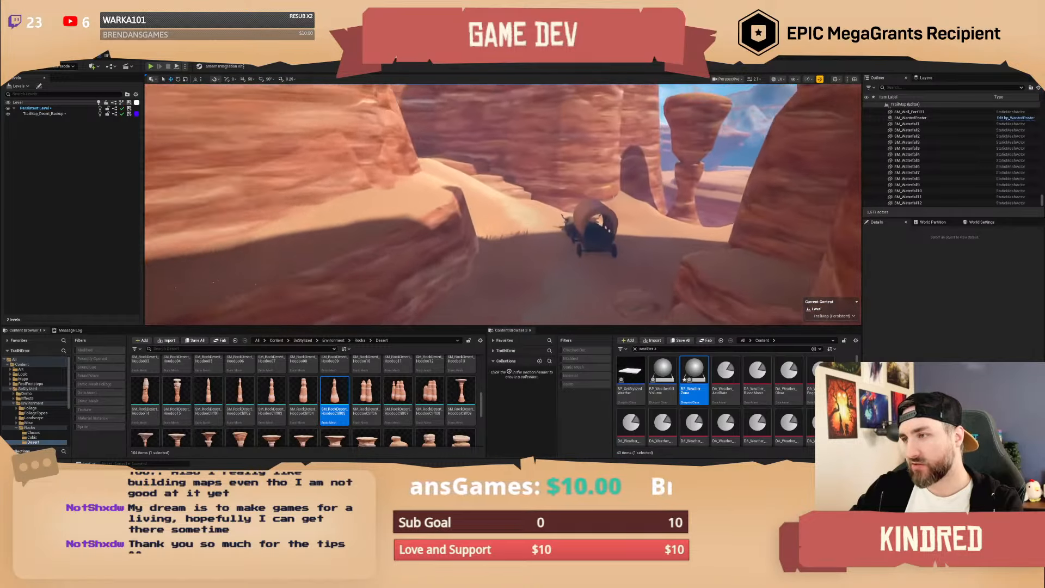
Delete the bp_AVSWagon_Debug4 wagon parked on the canyon trail.
right_drag(605, 242, 583, 253)
click(607, 243)
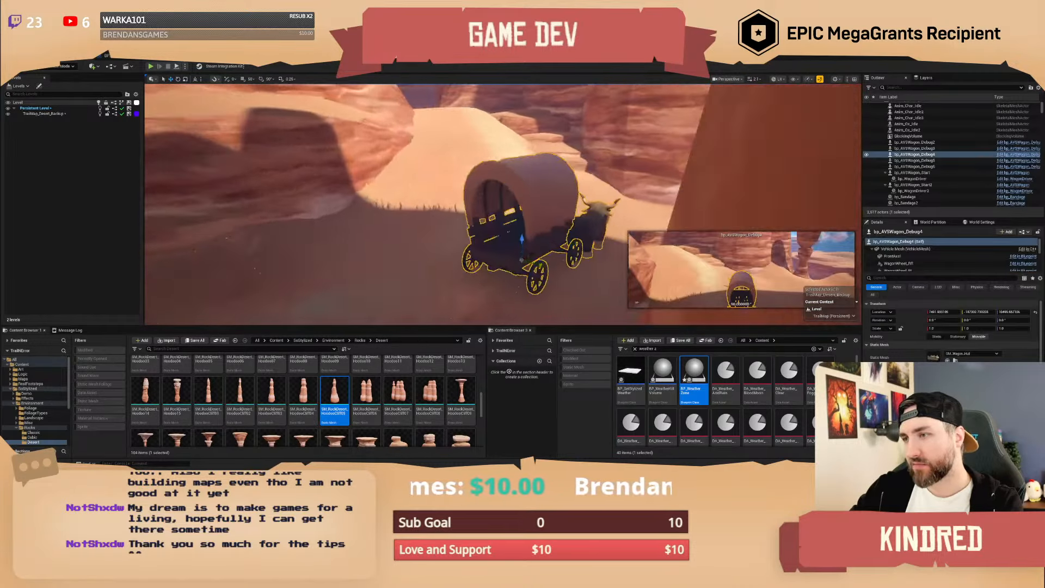
key(Delete)
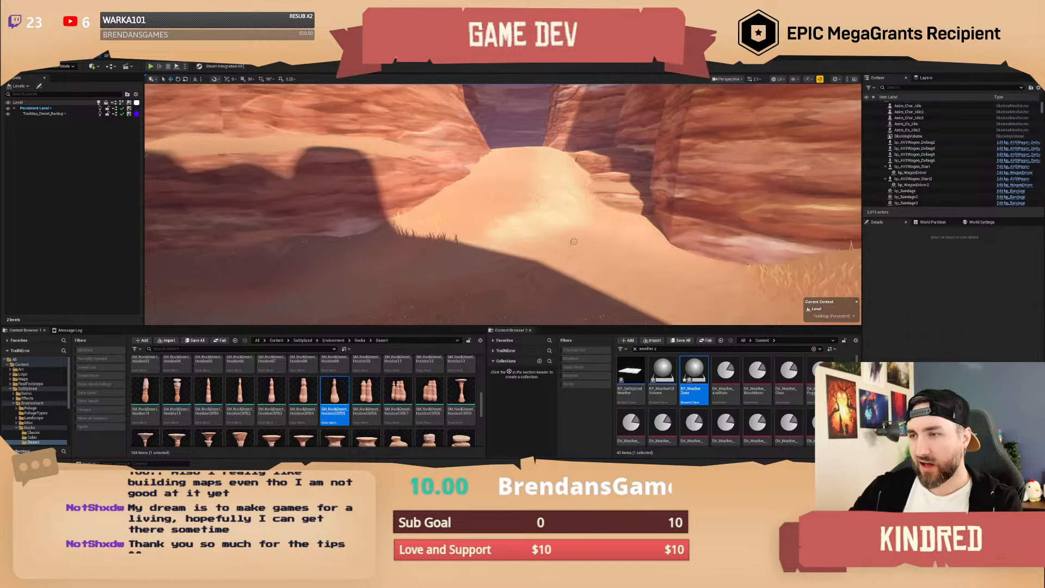
Search the project assets for "wagon" and place a debug wagon blueprint on the shaded sand of the grassy canyon clearing.
right_drag(503, 206, 517, 215)
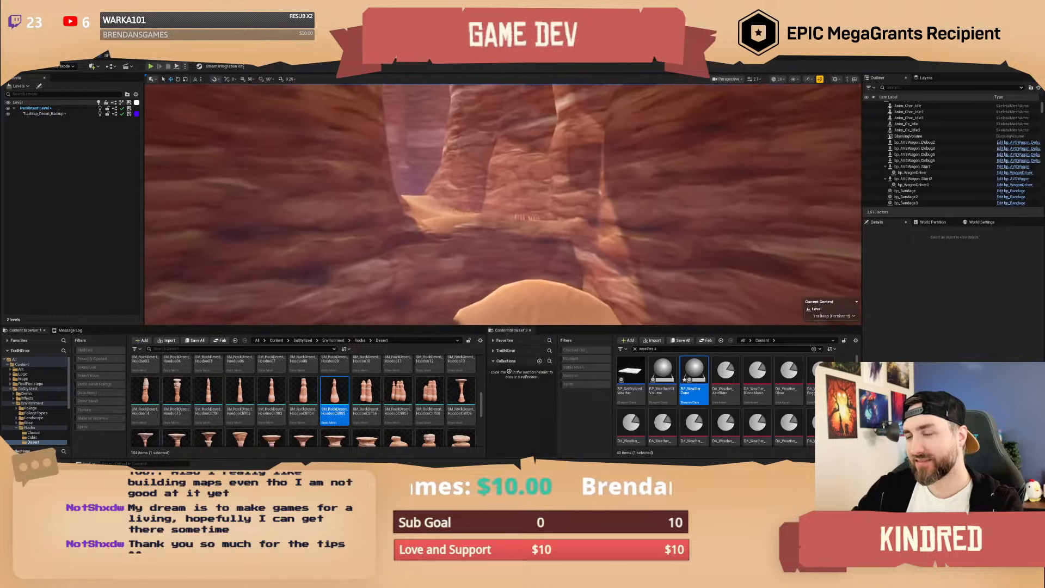
mouse_move(504, 207)
right_down()
mouse_move(463, 200)
mouse_move(512, 205)
mouse_move(436, 207)
mouse_move(501, 218)
right_up()
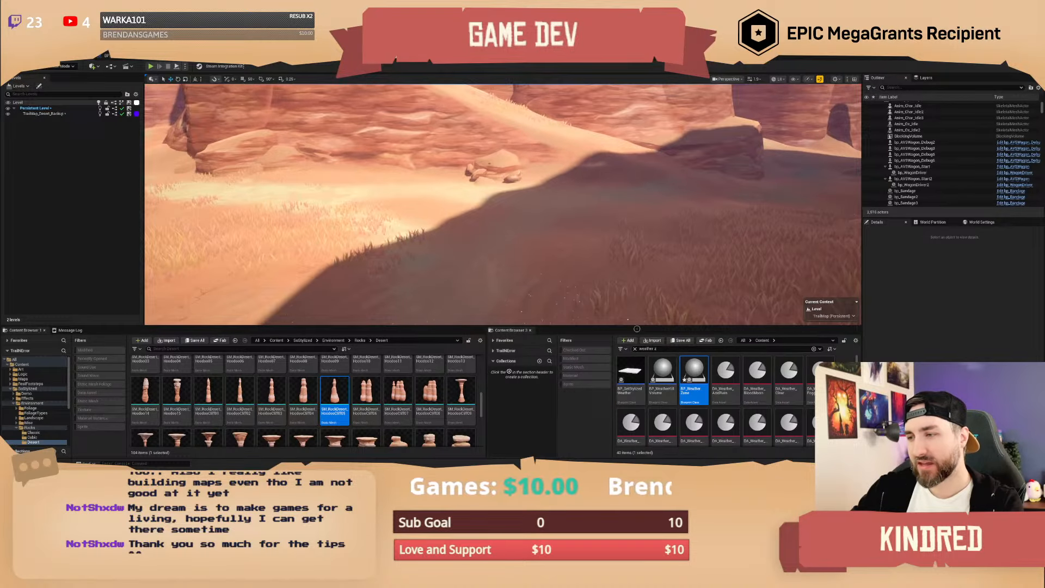
click(658, 349)
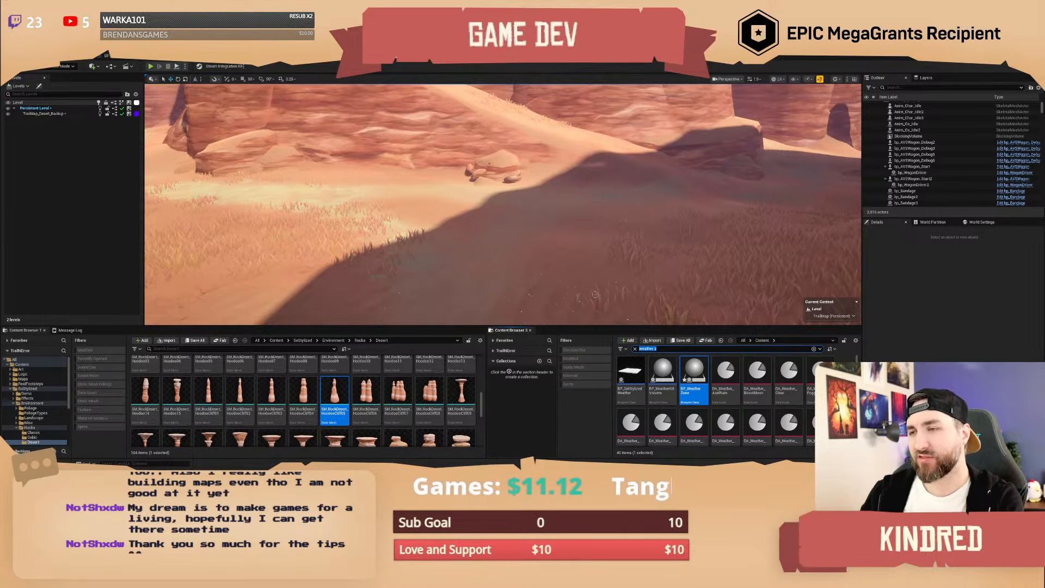
key(w)
right_drag(503, 218, 504, 218)
scroll(503, 218, down, 2)
key(w)
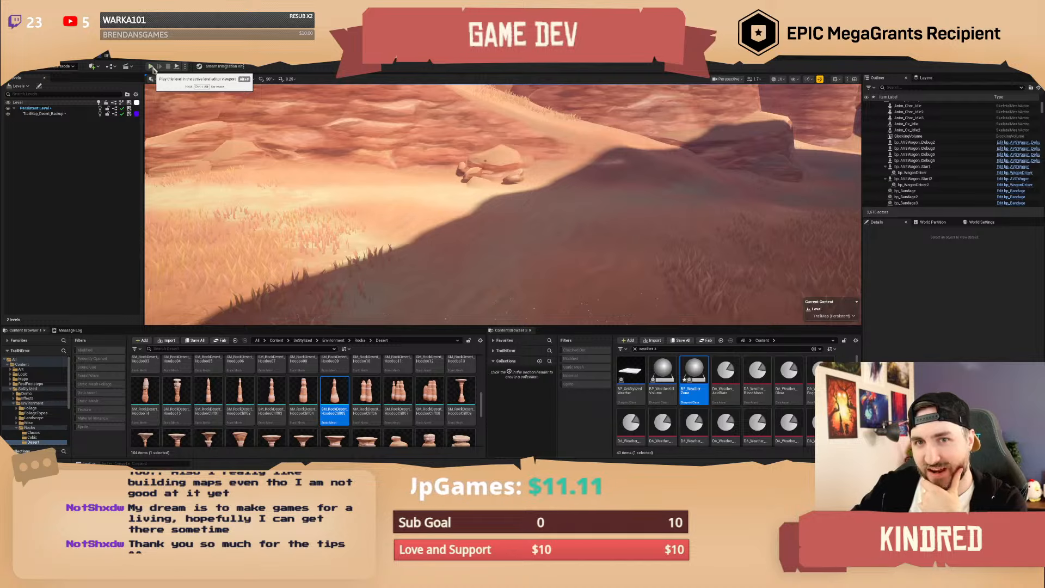
click(651, 348)
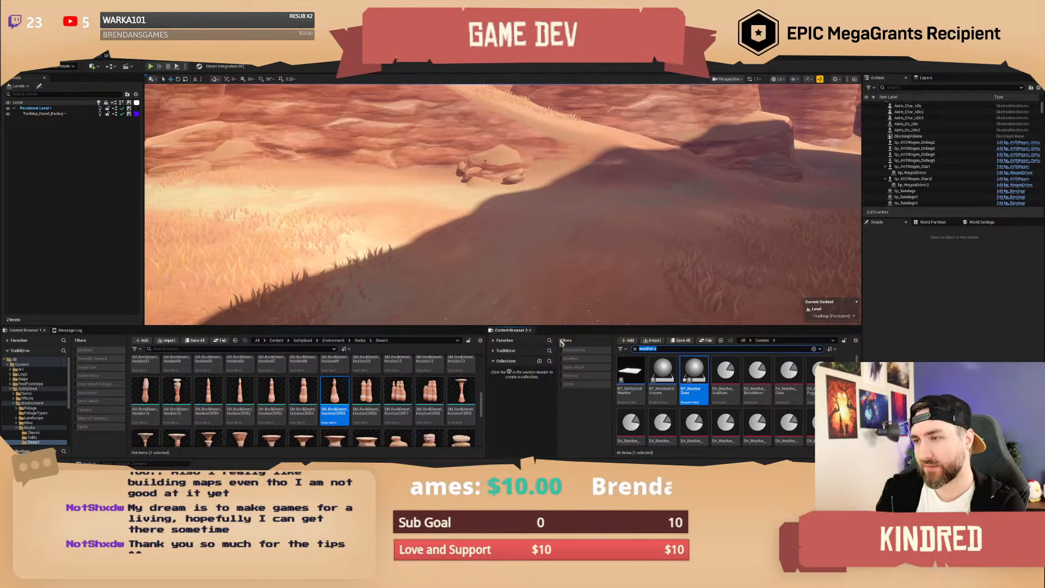
text(wea)
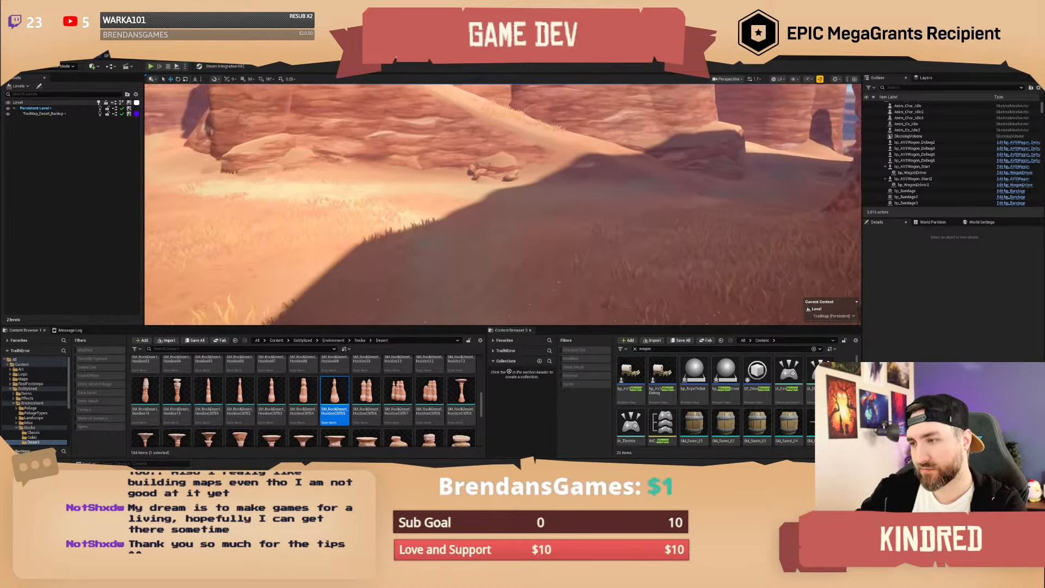
drag(666, 362, 452, 218)
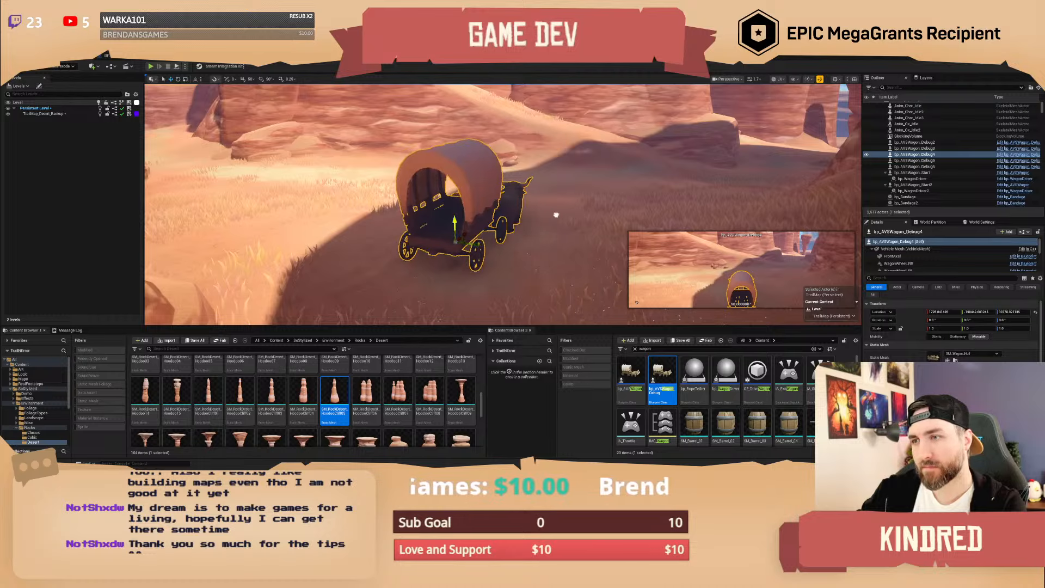
Inspect the newly placed debug wagon and its ox from close behind at ground level.
key(w)
scroll(555, 215, down, 1)
right_drag(556, 214, 525, 237)
scroll(555, 214, down, 1)
key(s)
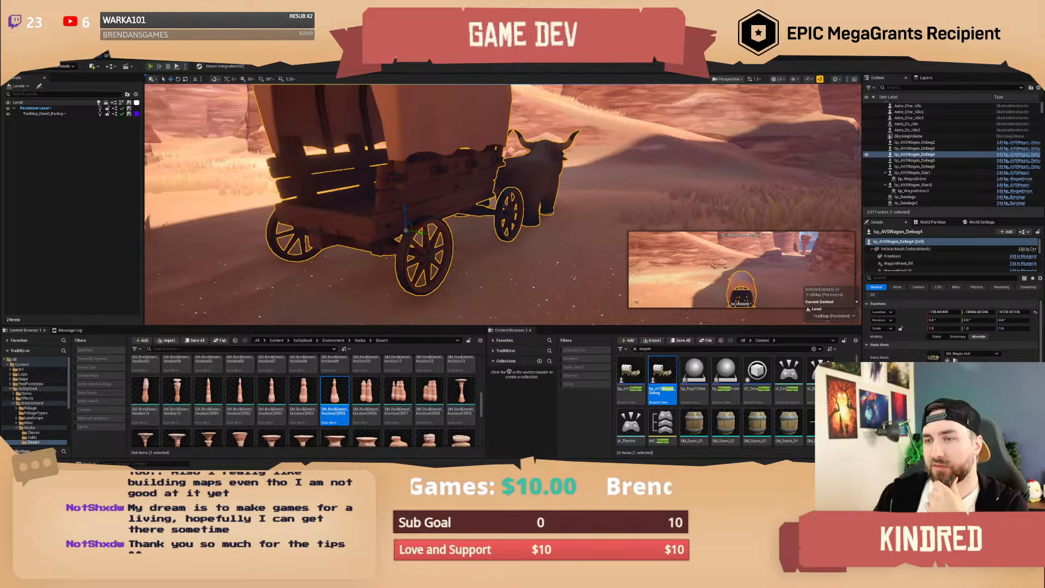
Play-test the level by boarding the debug wagon and driving it from the grassy clearing into the sandy canyon pass.
key(alt+p)
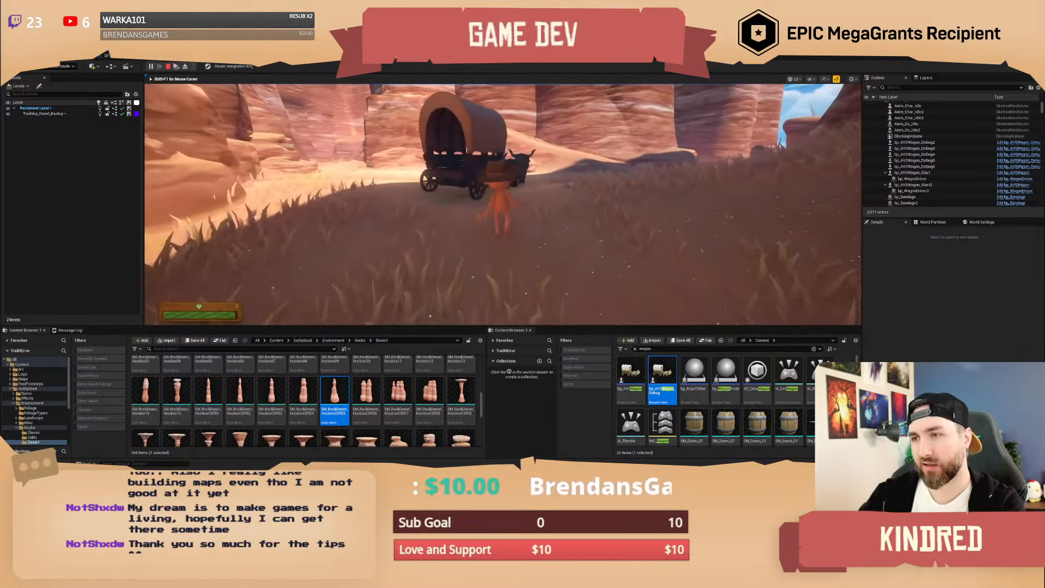
key(w)
key(e)
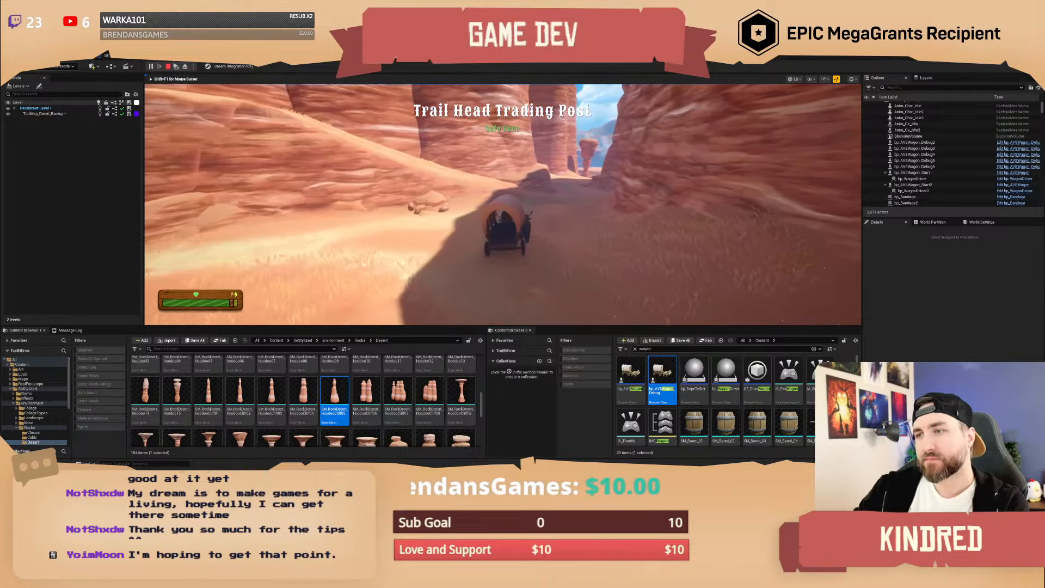
key(w)
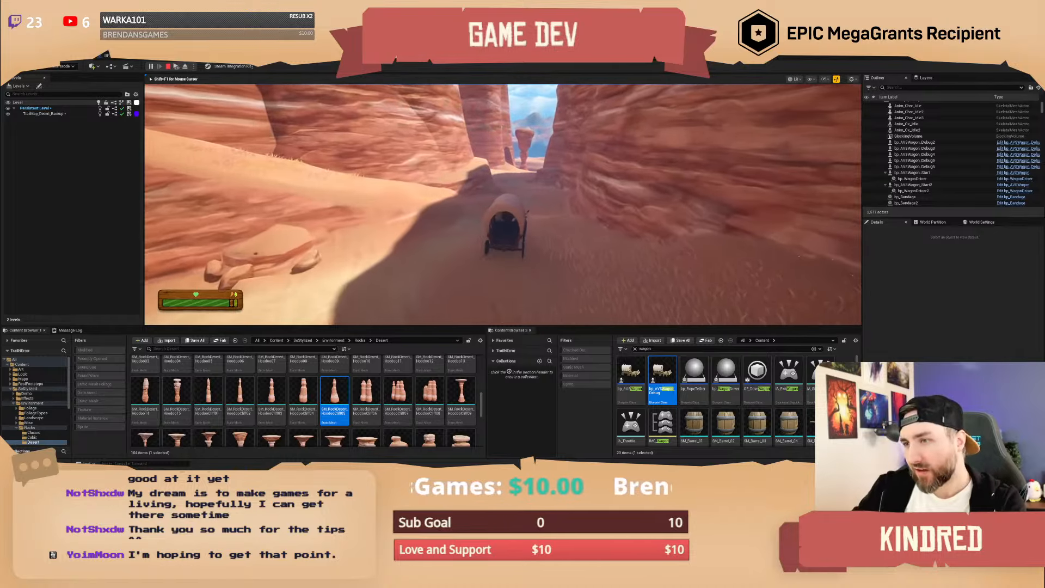
key(w)
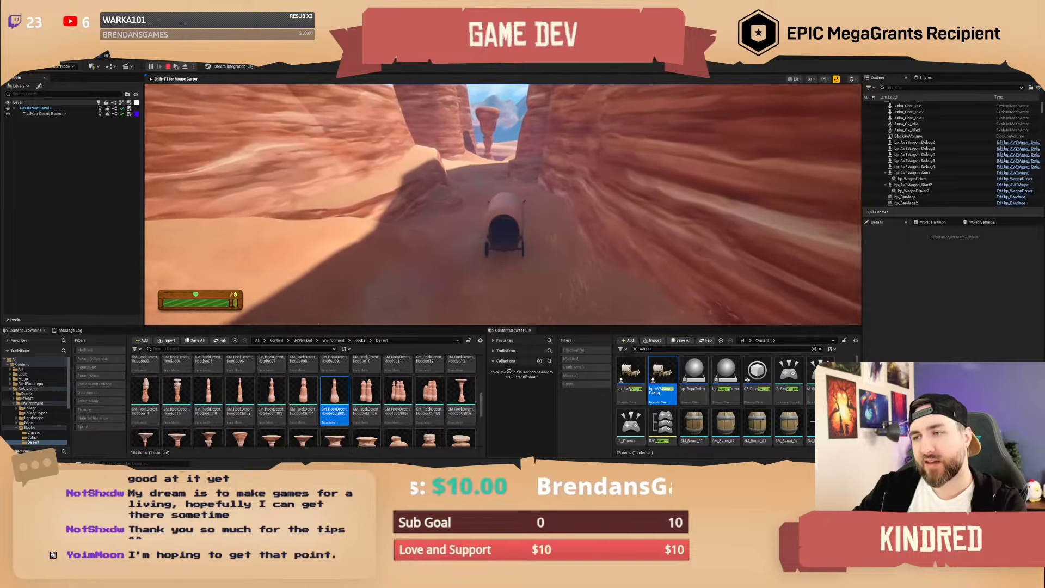
key(w)
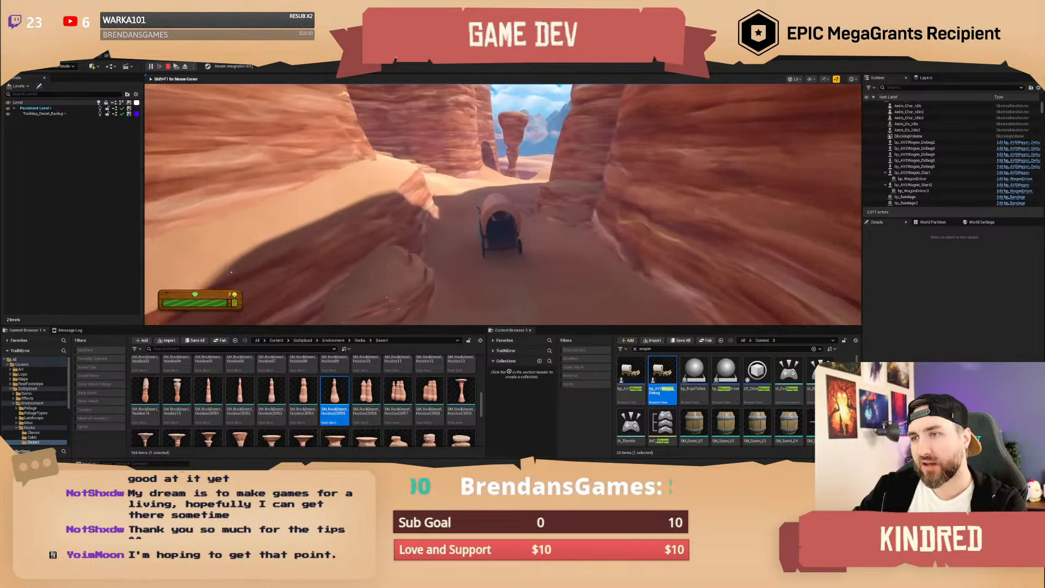
key(w)
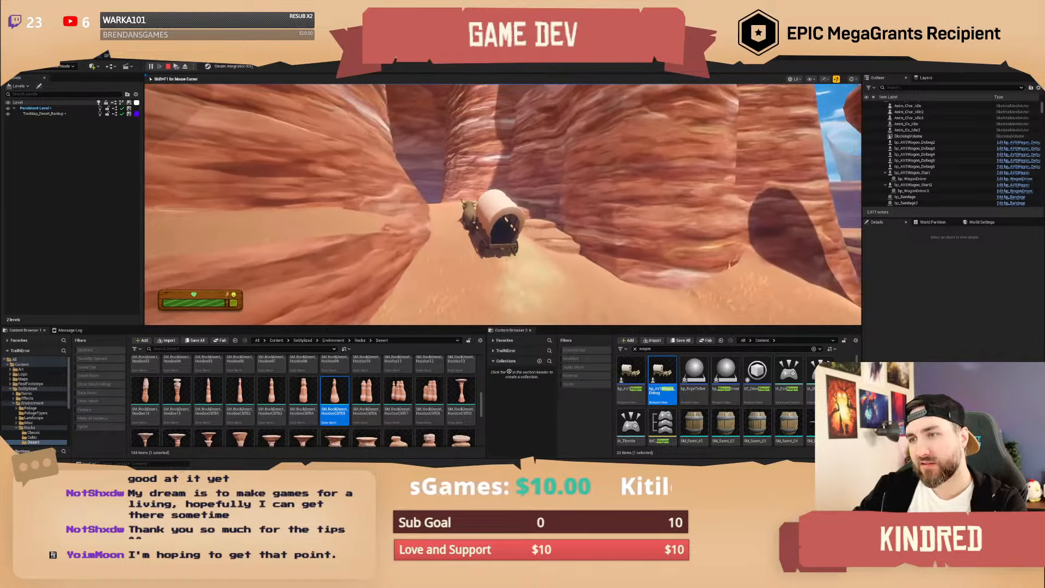
Test-drive the wagon through the narrow red-rock passage and down into the shaded canyon hollow.
key(w)
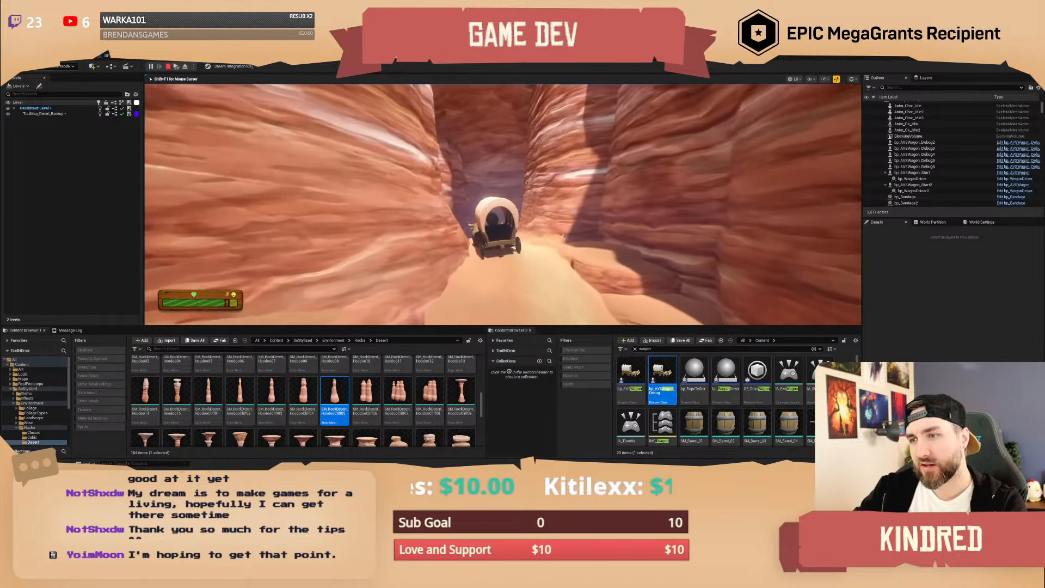
key(w)
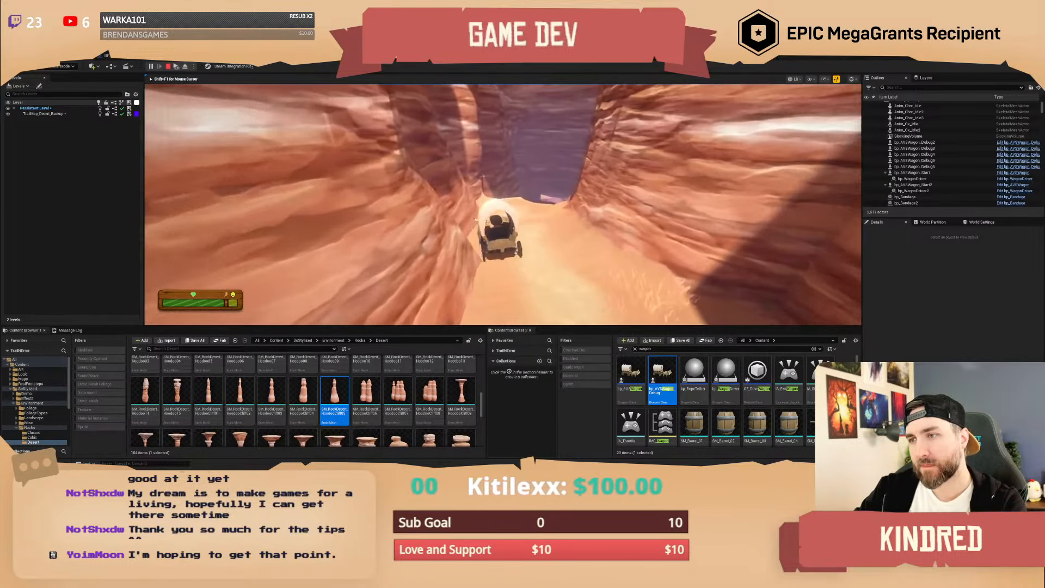
key(w)
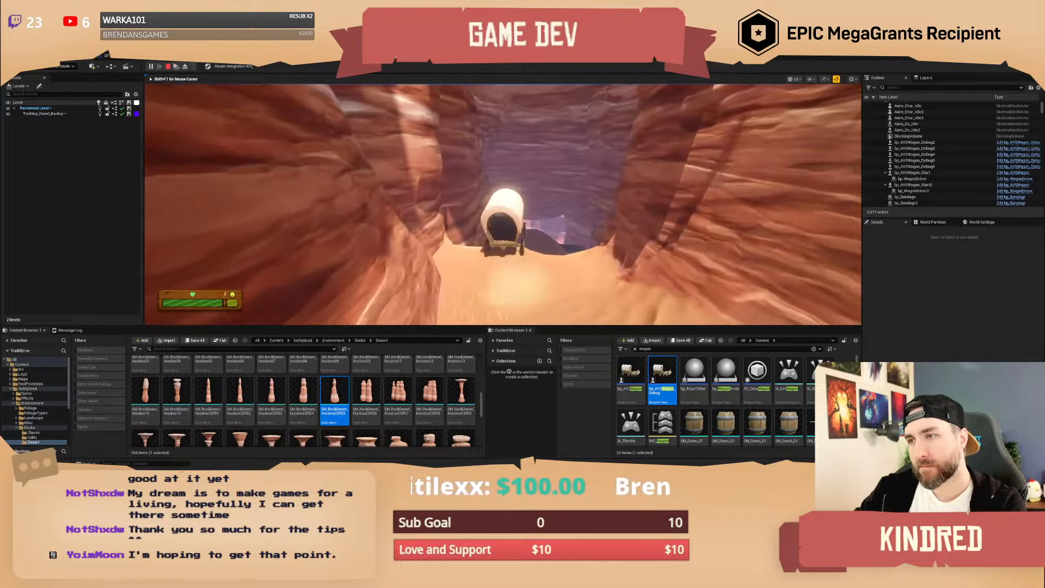
key(w)
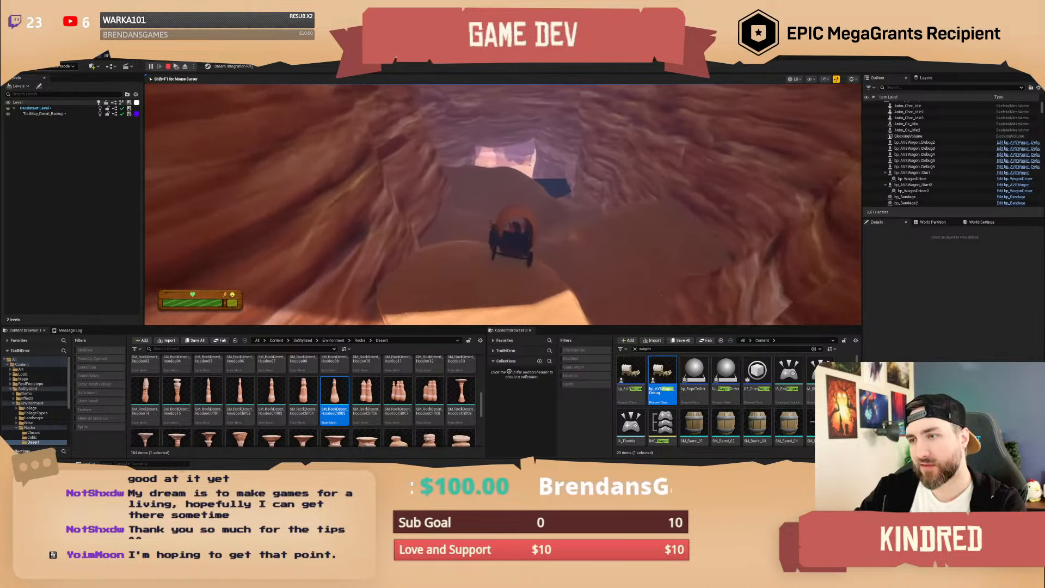
key(w)
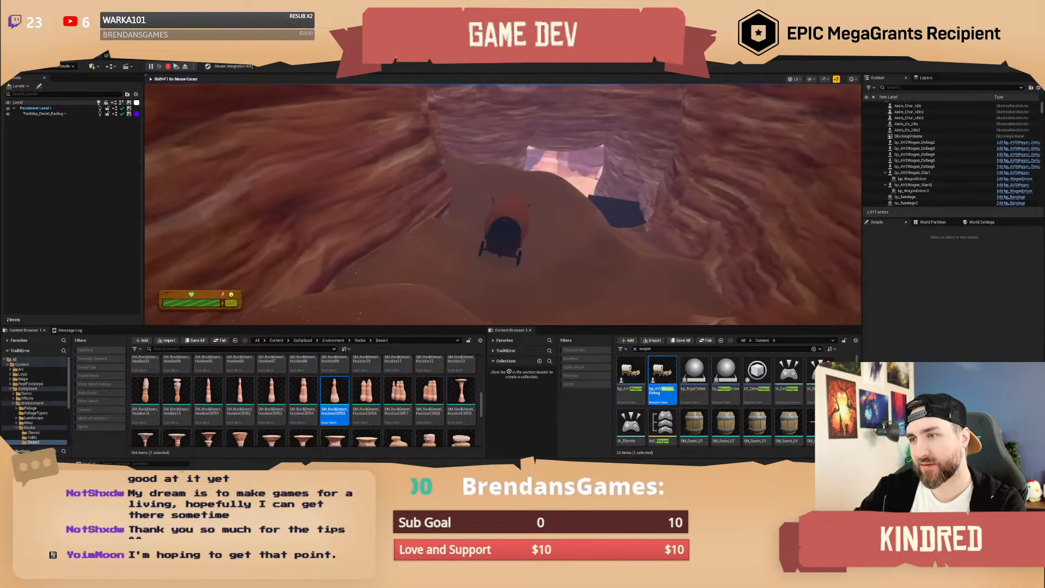
key(w)
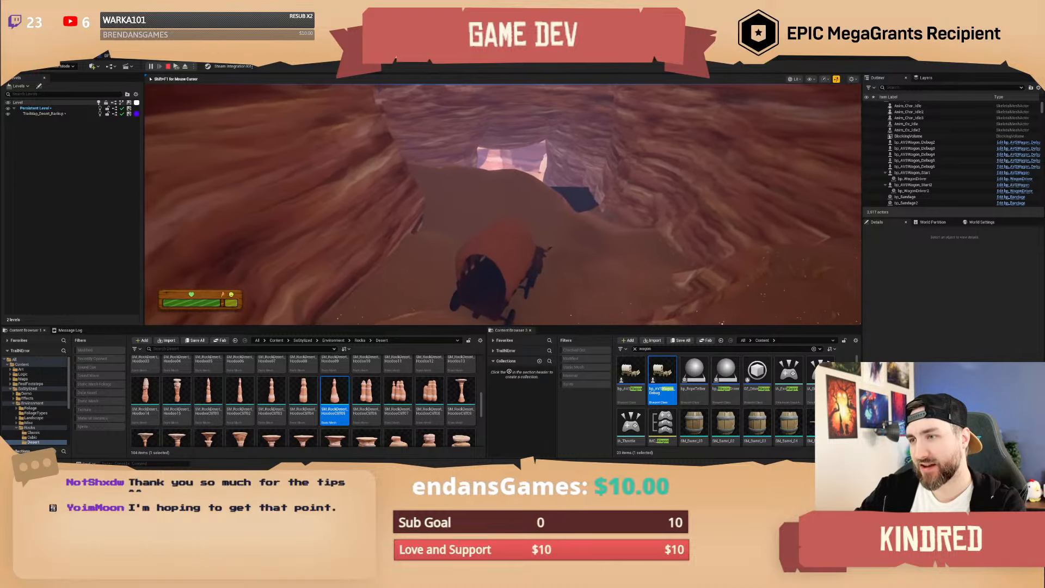
key(w)
key(d)
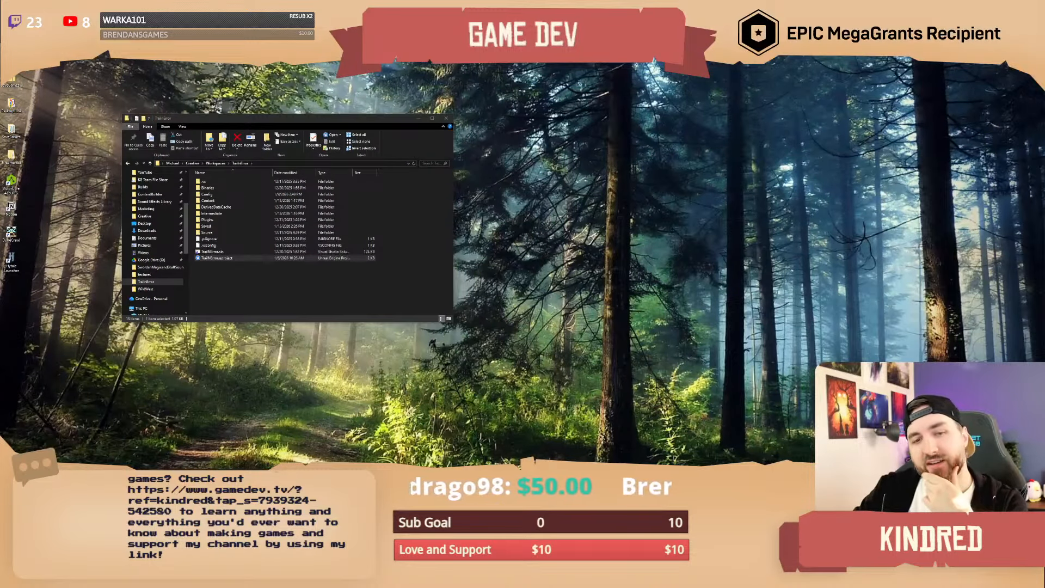
Send the crash report, restart the editor and skip restoring the auto-saved packages.
drag(281, 123, 295, 121)
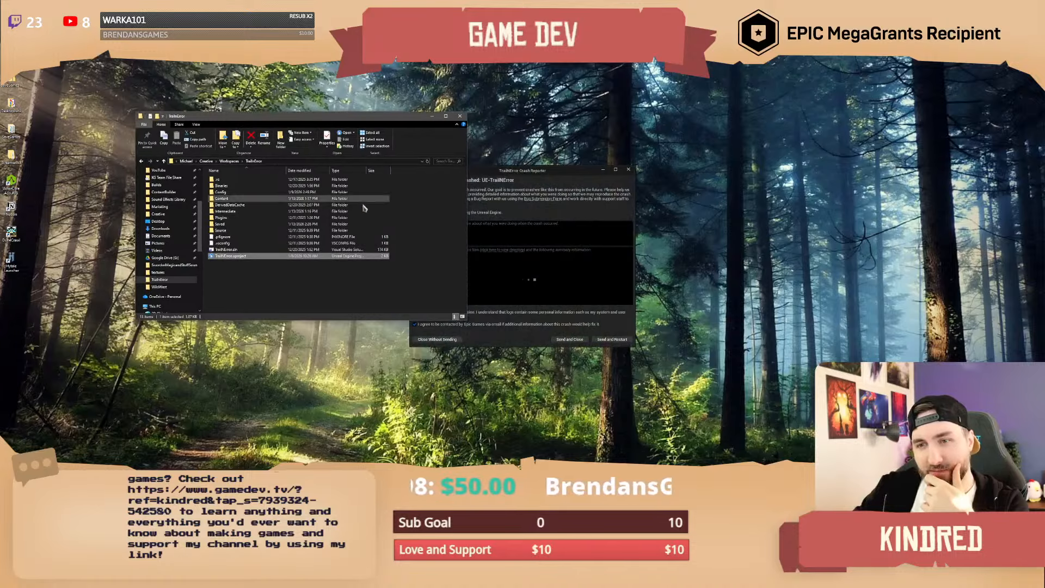
click(605, 339)
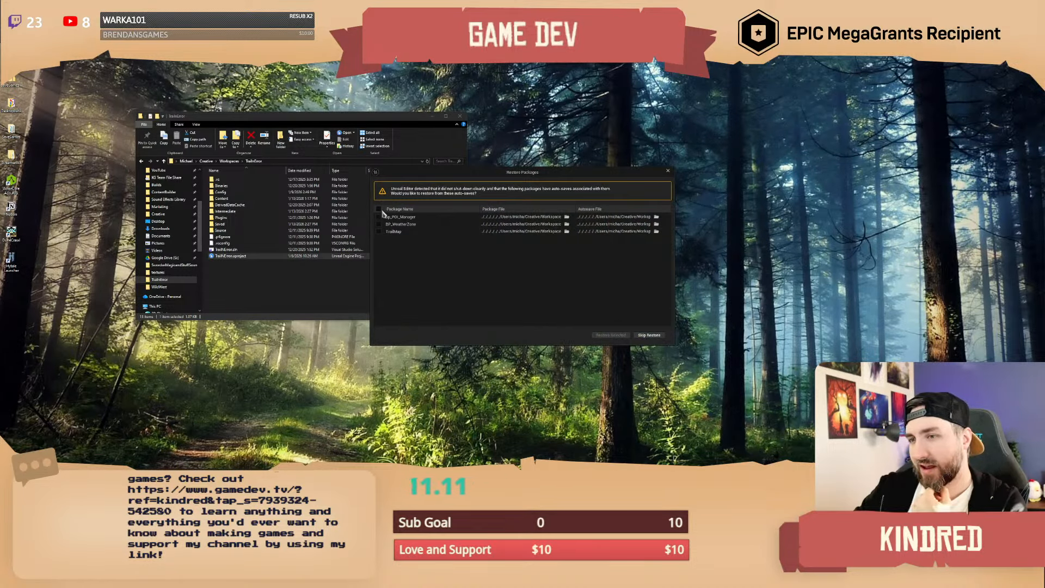
click(650, 335)
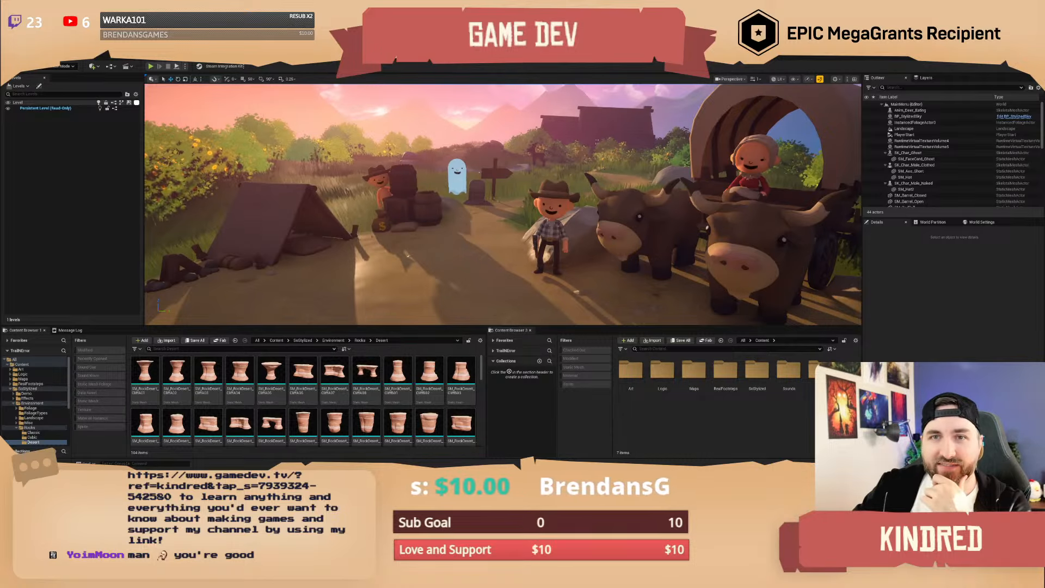
Reopen the recently used TrailMap level.
click(23, 54)
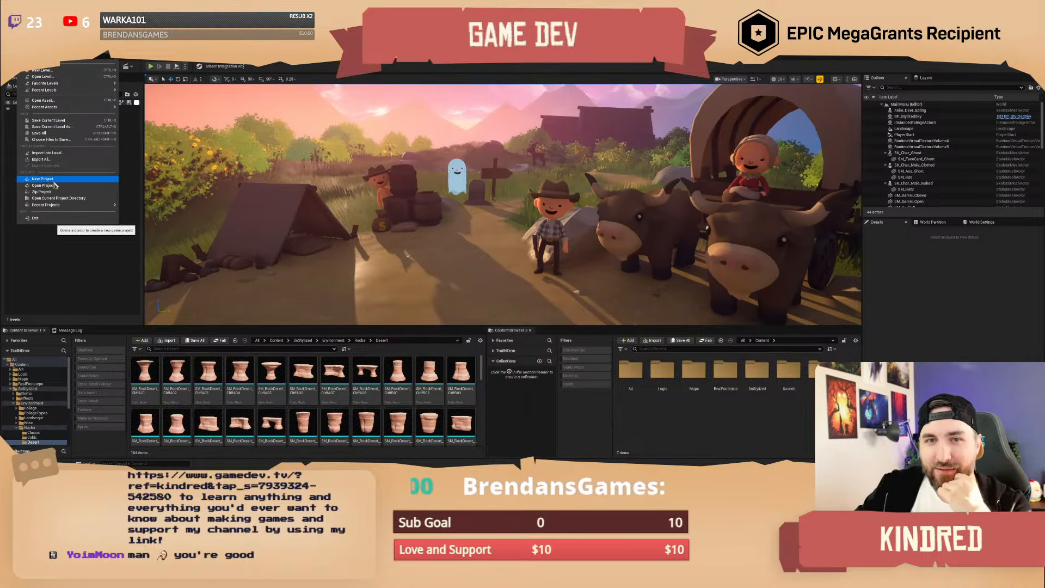
mouse_move(93, 92)
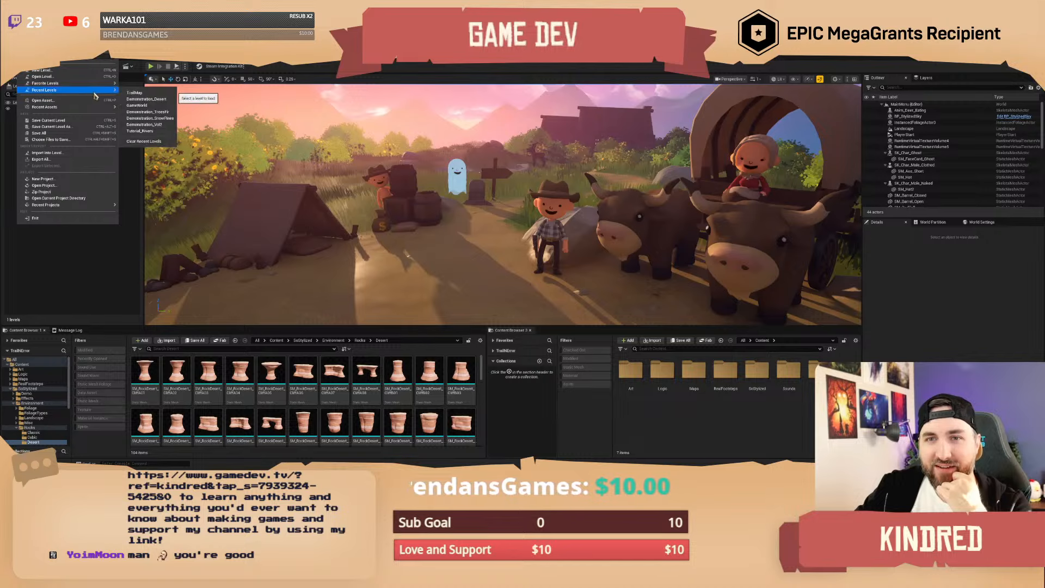
click(135, 93)
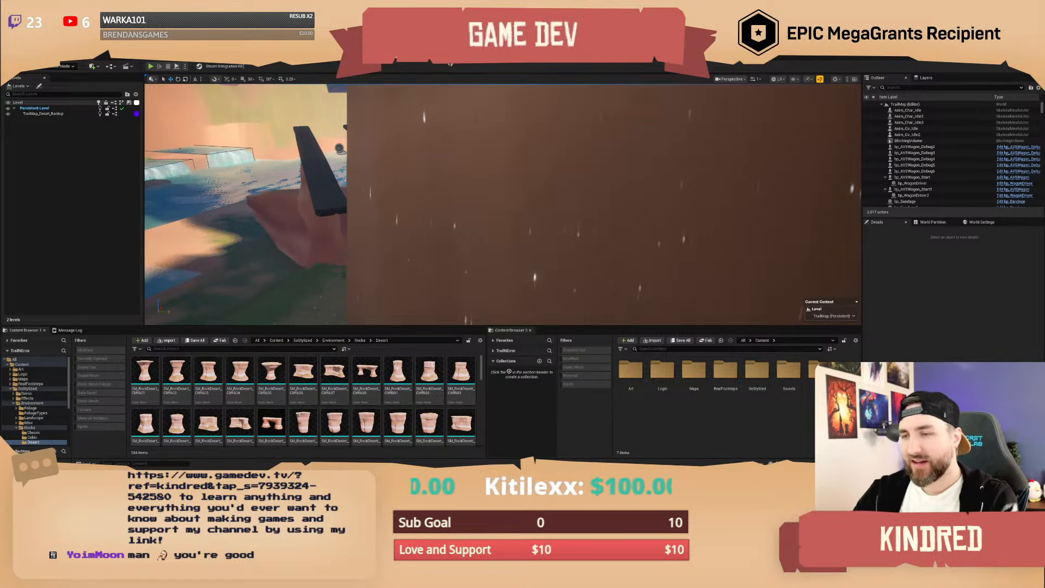
Locate the bp_AVSWagon_Debug4 wagon in the sandy canyon clearing and raise it slightly above the ground.
right_drag(503, 205, 446, 180)
right_drag(394, 219, 449, 173)
right_drag(503, 205, 430, 174)
scroll(468, 183, up, 1)
scroll(433, 179, up, 1)
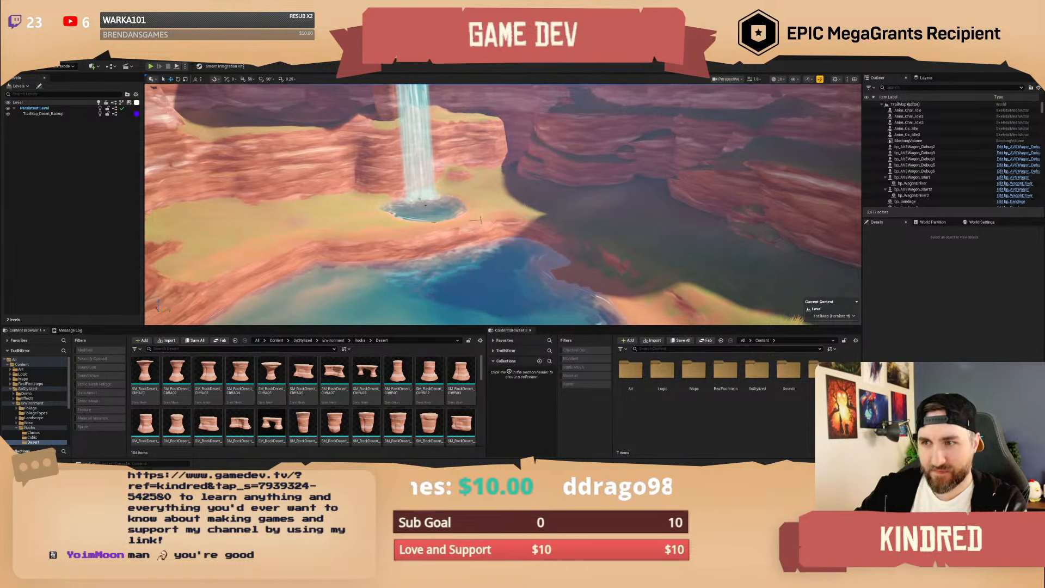
right_drag(434, 216, 385, 214)
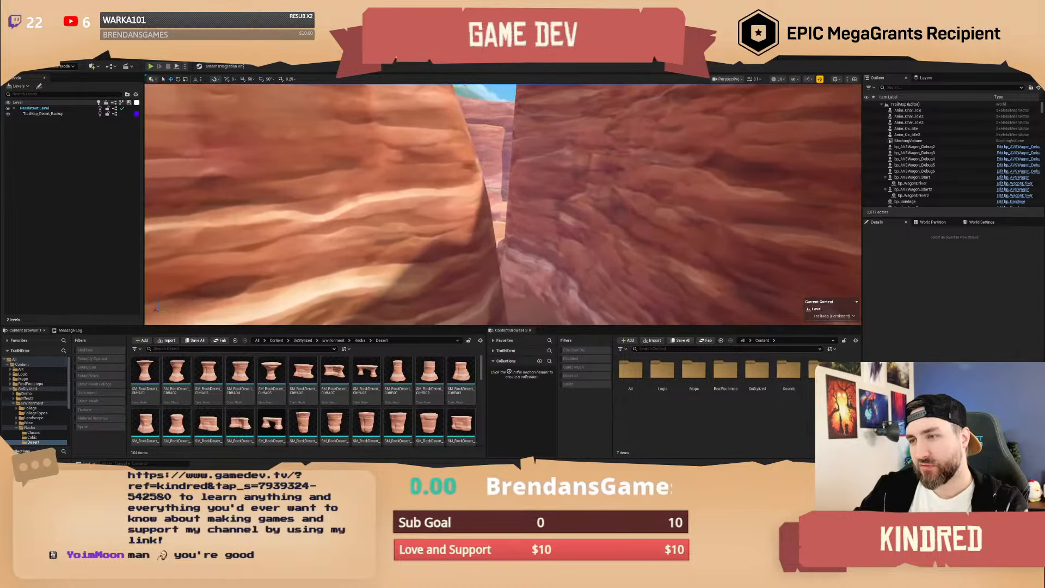
right_drag(503, 205, 539, 218)
scroll(503, 205, down, 3)
scroll(503, 204, down, 4)
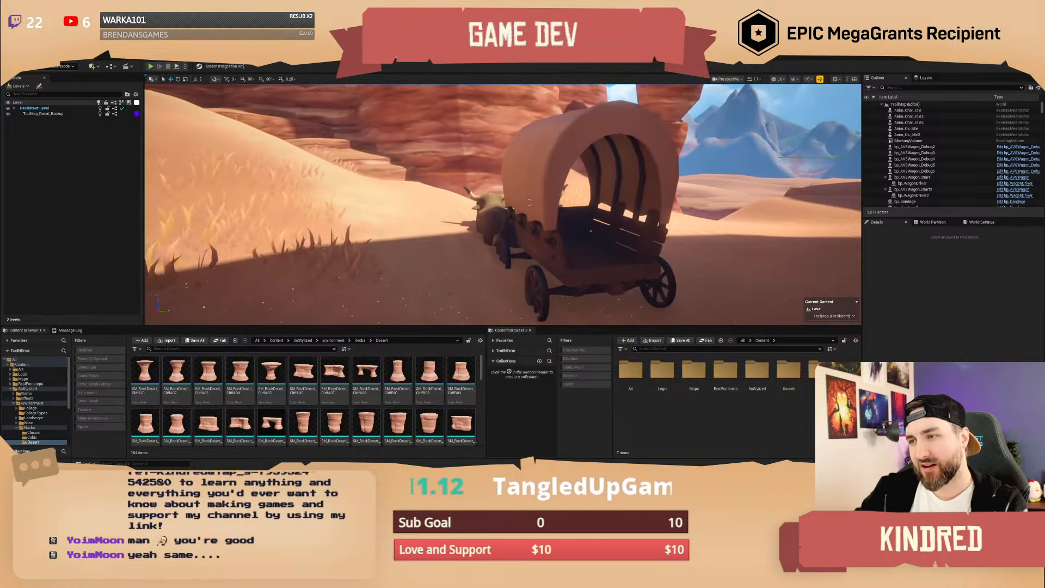
click(578, 248)
drag(576, 252, 575, 233)
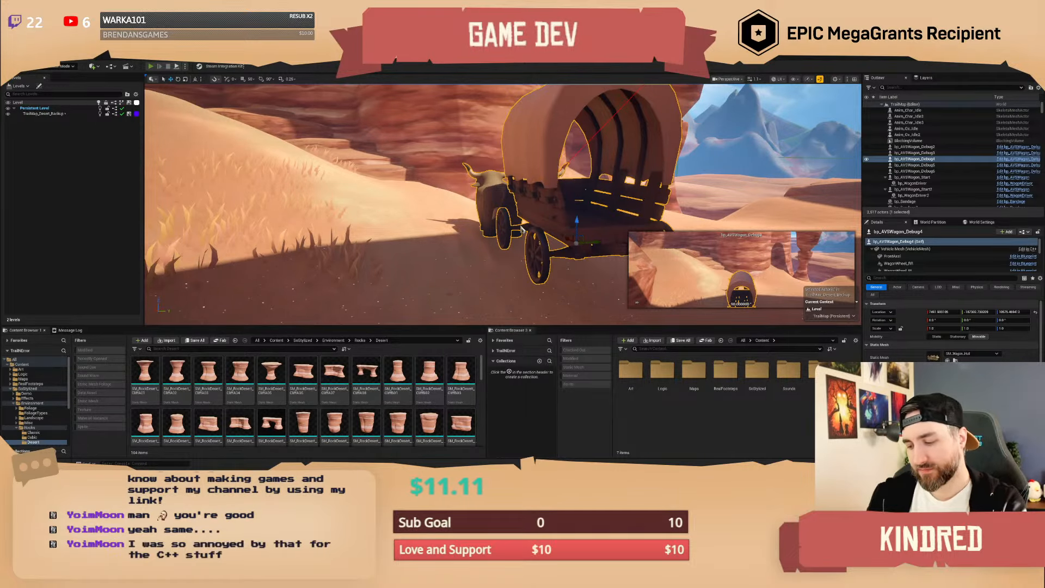
Start a play session, rerun the previous console command, and board the wagon to drive it along the canyon trail.
key(alt+p)
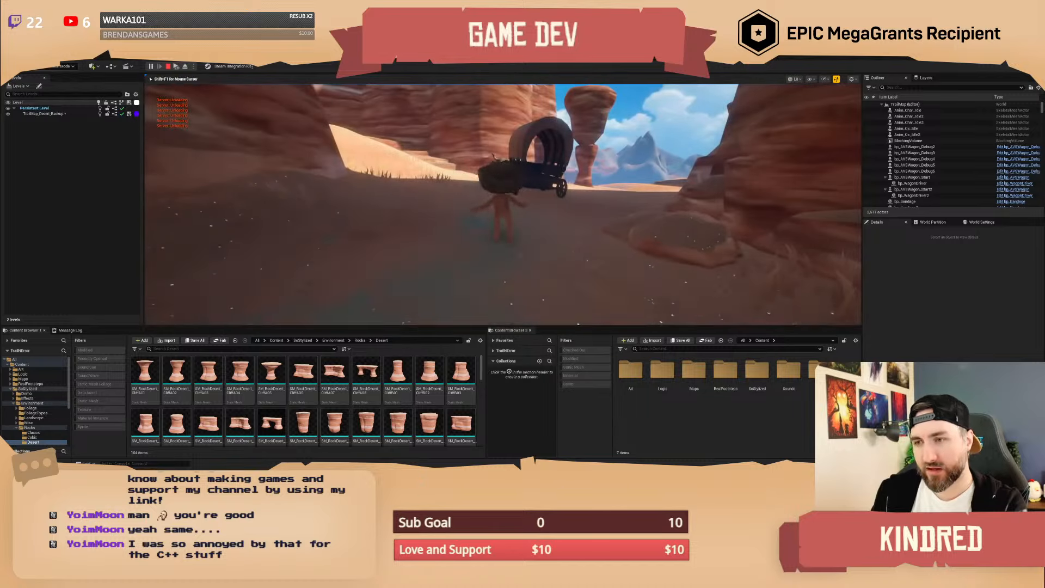
key(grave)
key(Up)
key(Return)
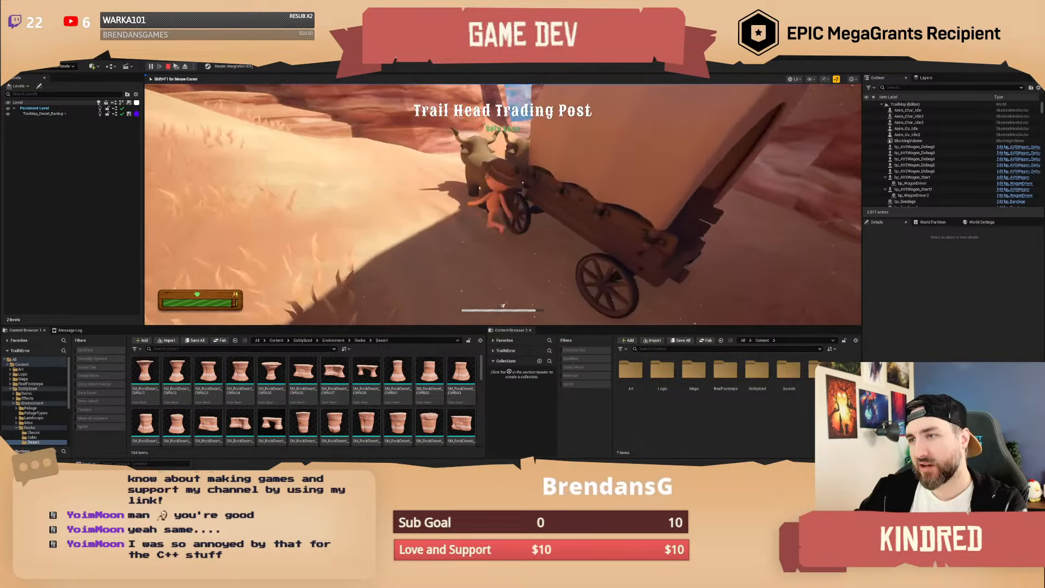
key(e)
key(s)
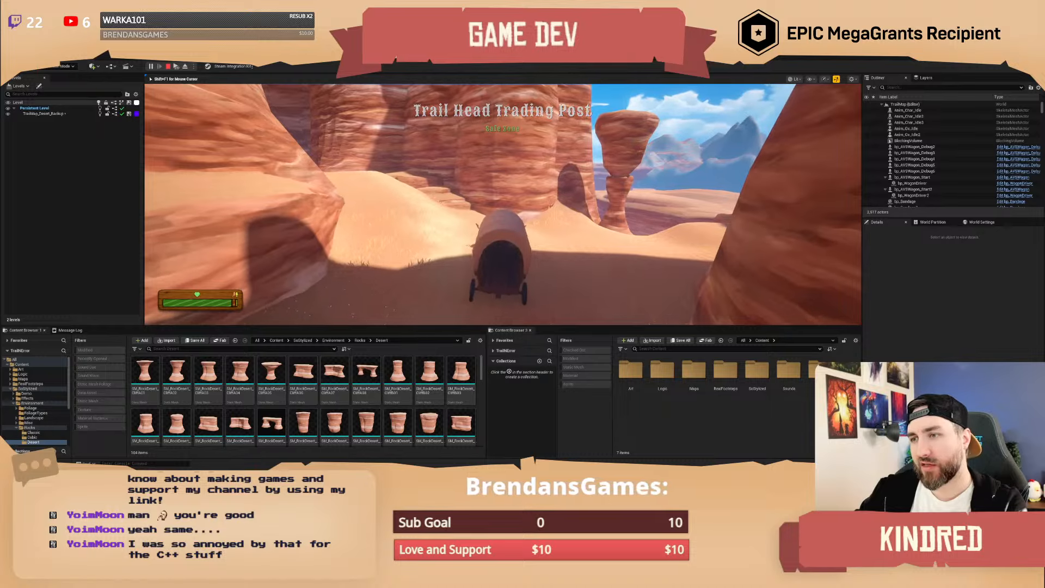
key(w)
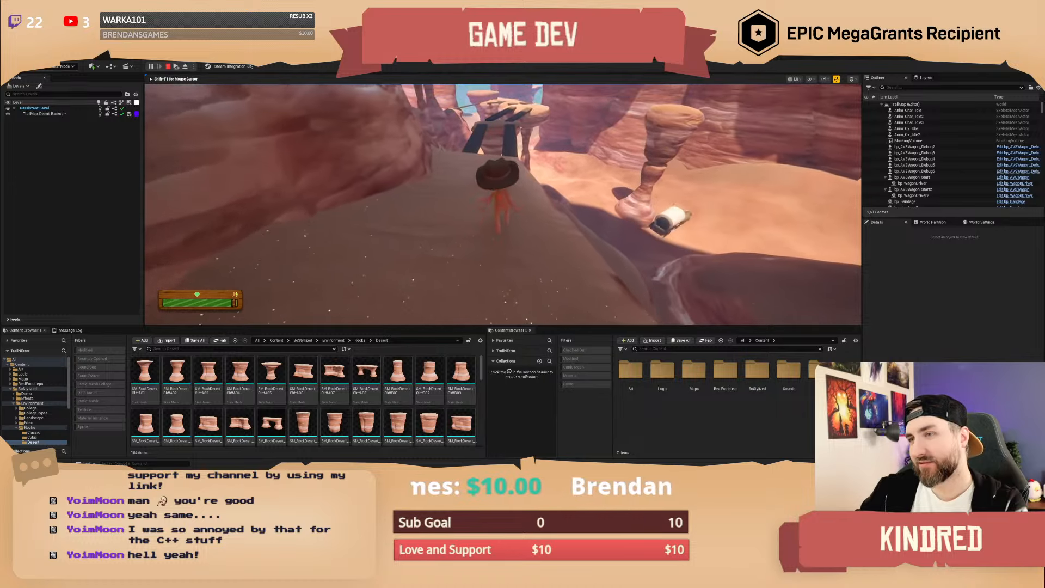
Explore the shaded ridge beside the plank crossing on foot and end the play session.
key(w)
key(w)
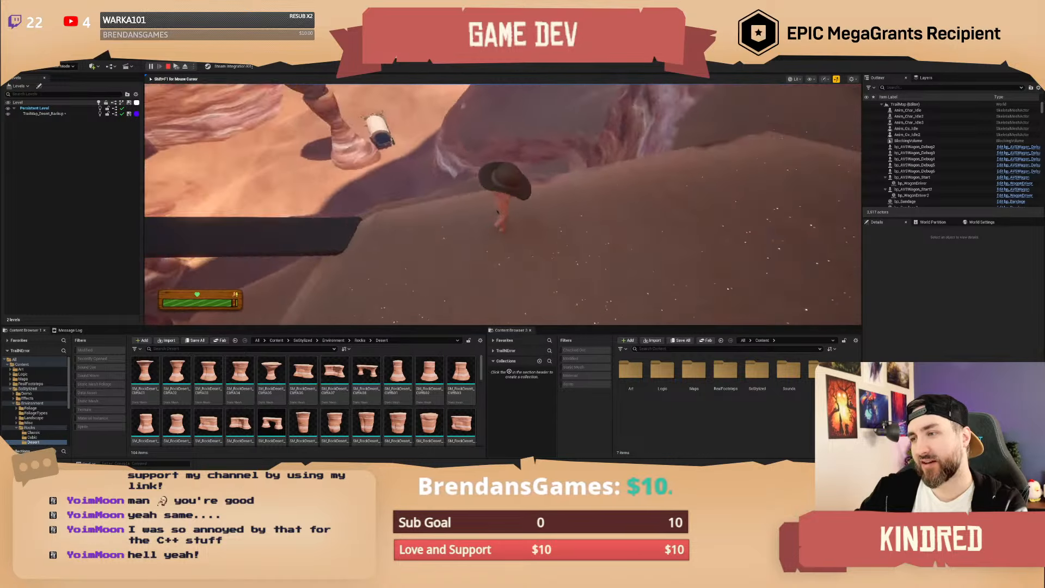
key(w)
key(w)
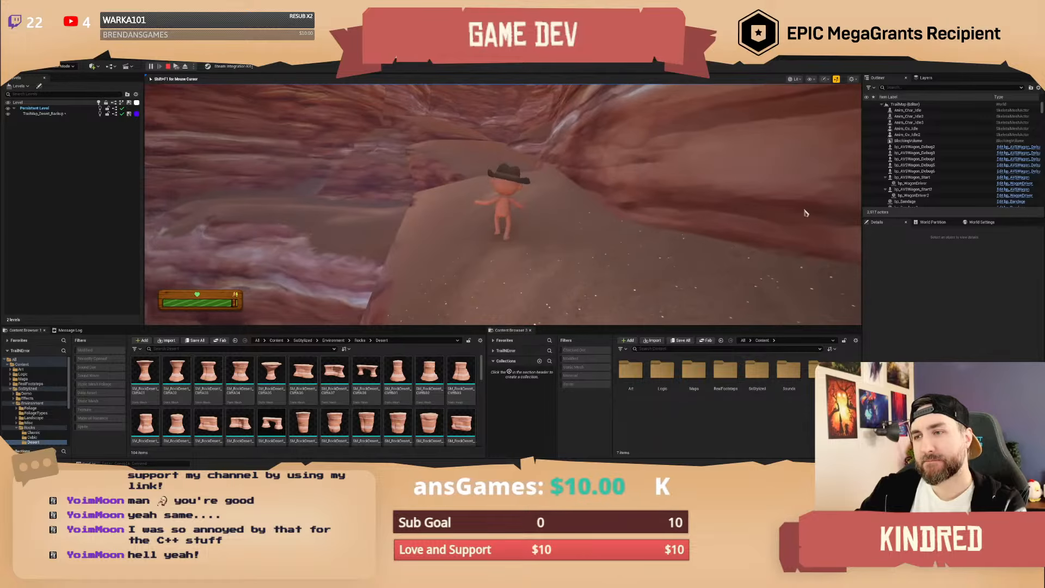
key(Escape)
Inspect the selected debug wagon and its oxen from the side at close range.
key(w)
right_drag(503, 204, 559, 198)
scroll(525, 179, up, 3)
key(w)
scroll(514, 209, down, 2)
key(w)
scroll(572, 220, down, 2)
key(w)
scroll(556, 199, down, 2)
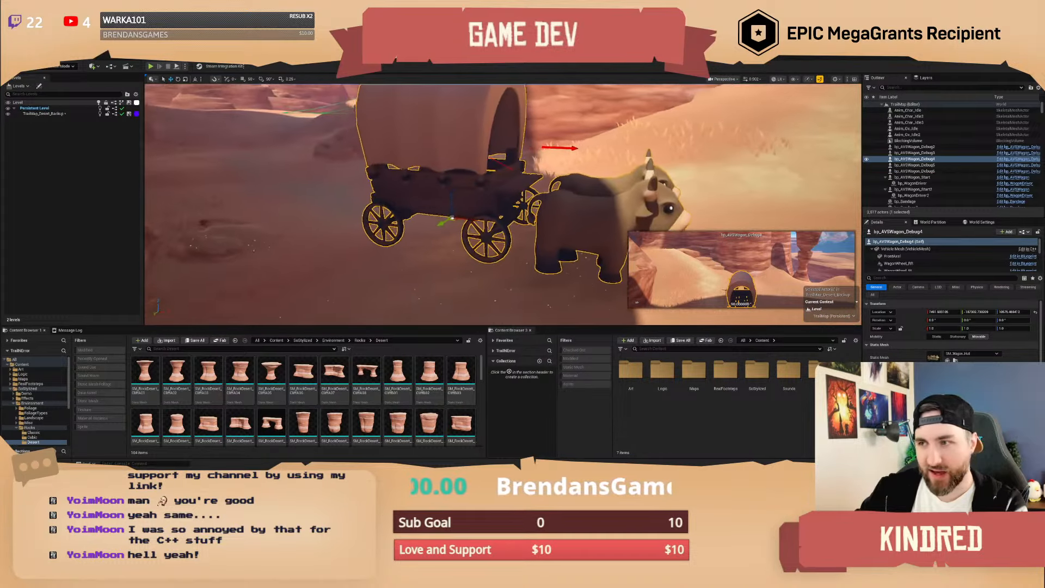
key(w)
scroll(370, 111, down, 1)
right_drag(370, 111, 411, 107)
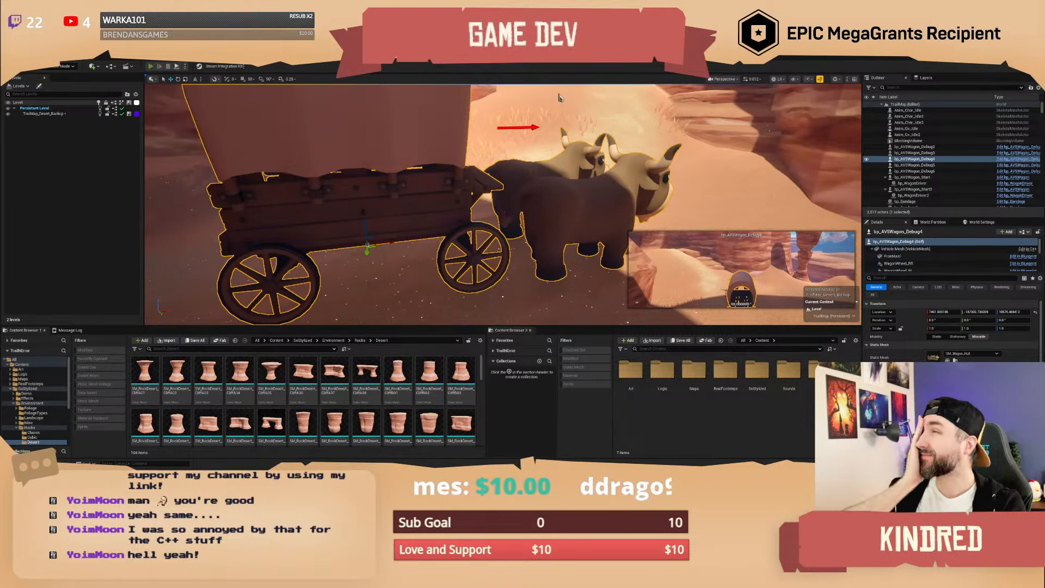
Start a play session beside the debug wagon, drive it along the canyon trail to the plank crossing, and end the session.
key(alt+p)
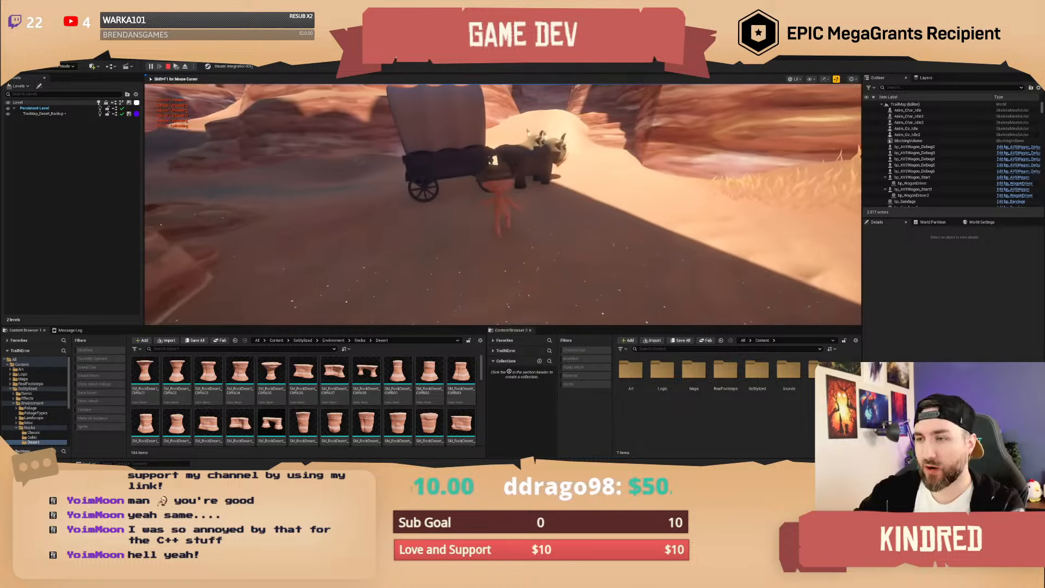
click(560, 97)
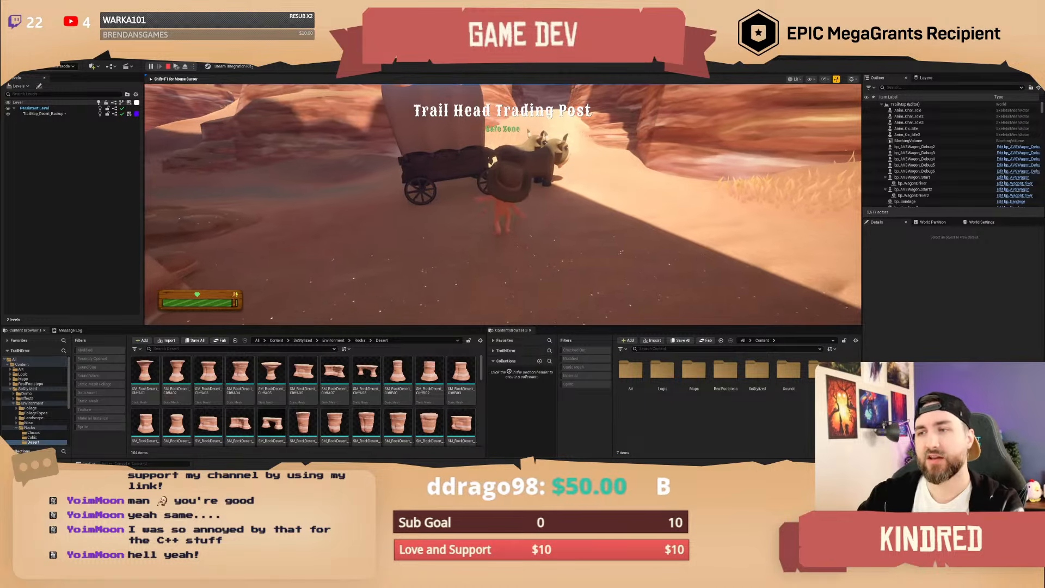
key(w)
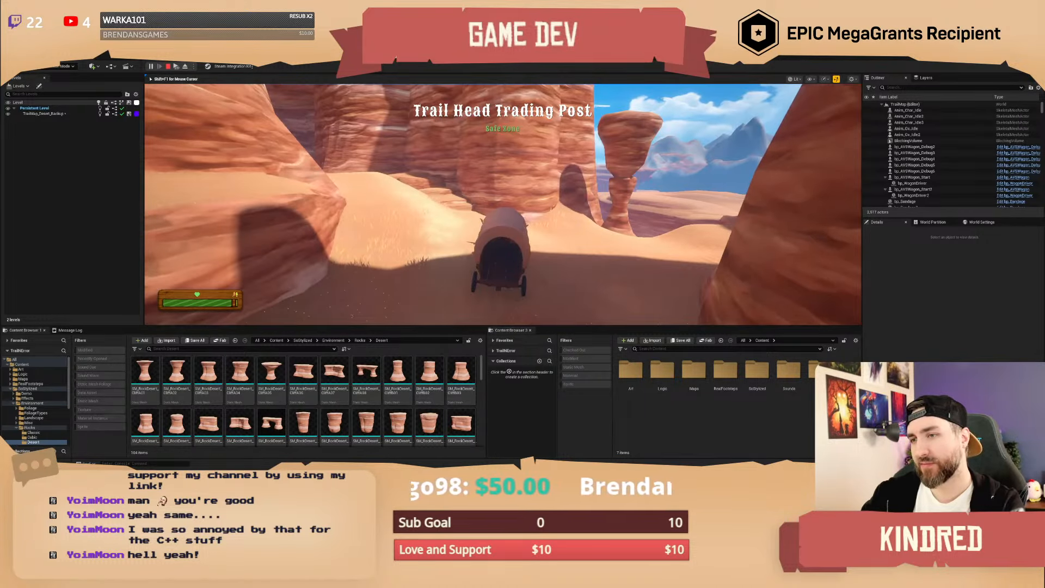
key(w)
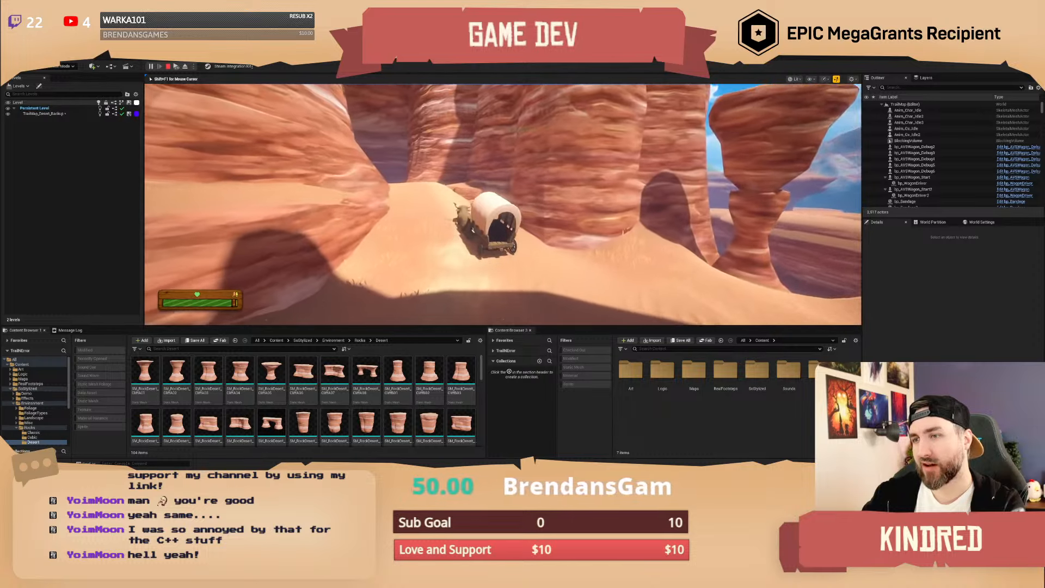
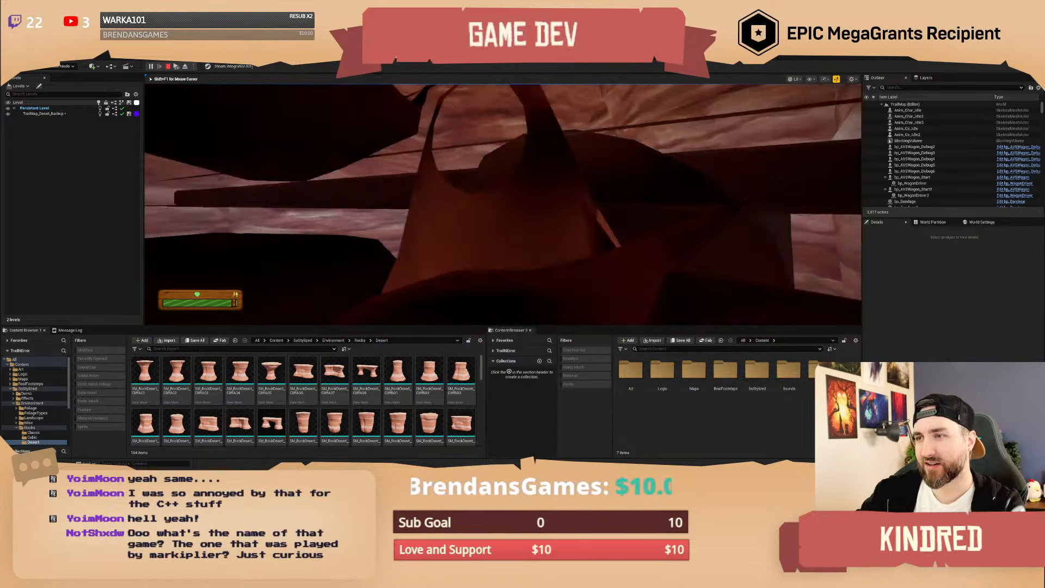
key(Escape)
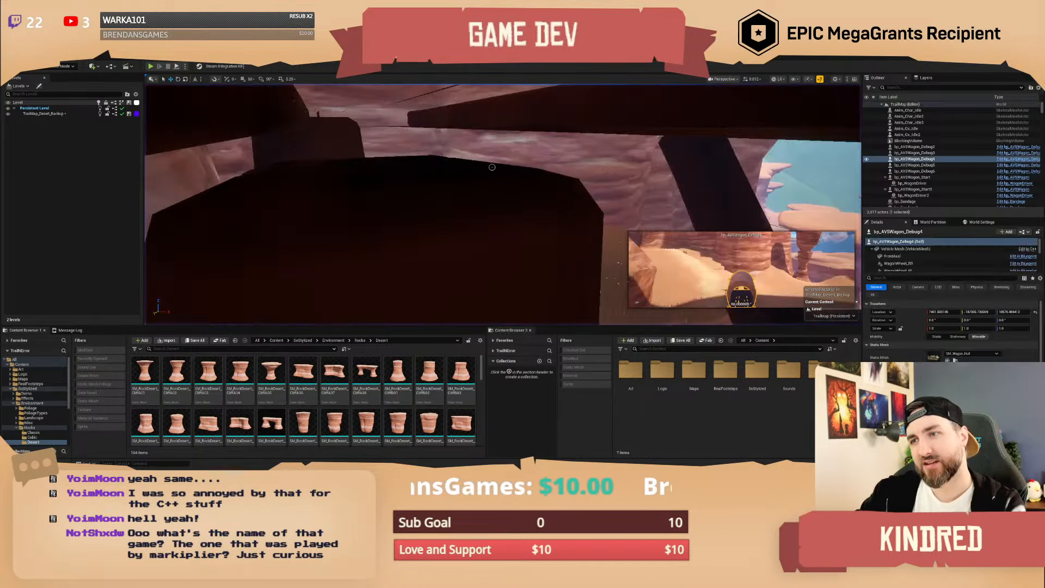
Return to the debug wagon, start another play session there, run the GodMode console command, and board the wagon.
key(w)
right_drag(503, 204, 561, 191)
scroll(504, 205, up, 4)
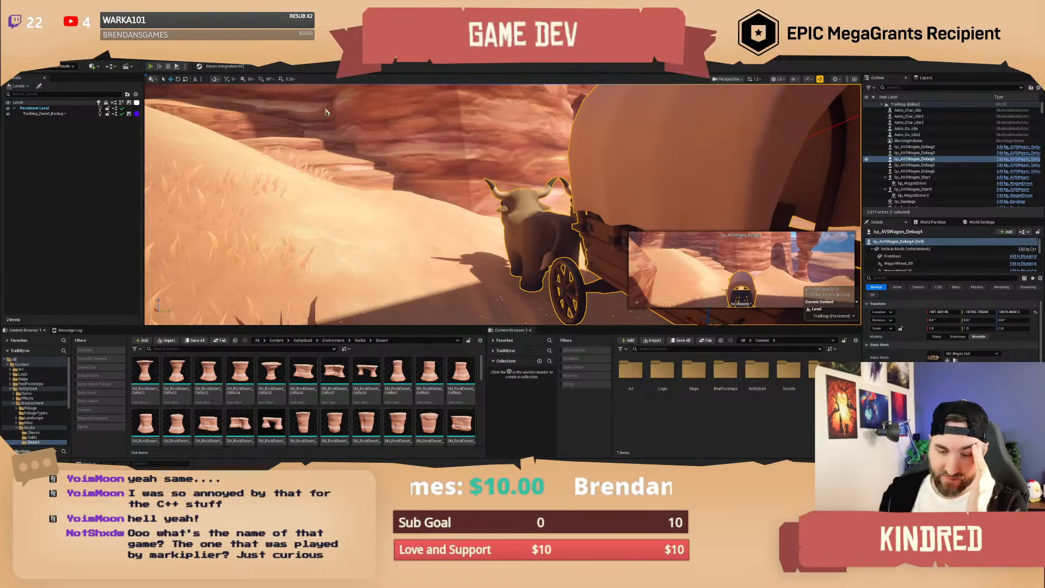
key(alt+p)
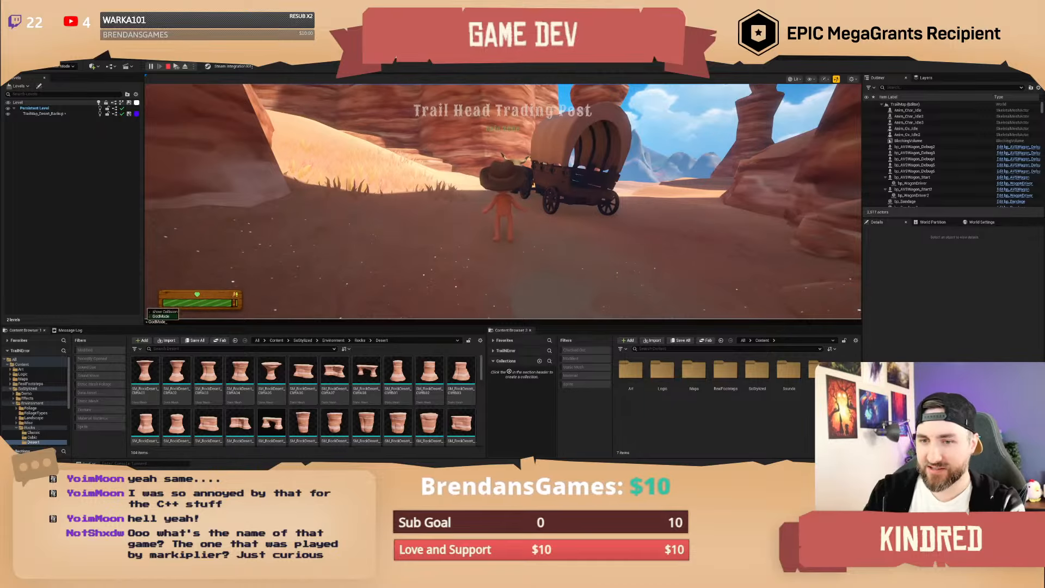
key(Return)
key(shift+w)
key(e)
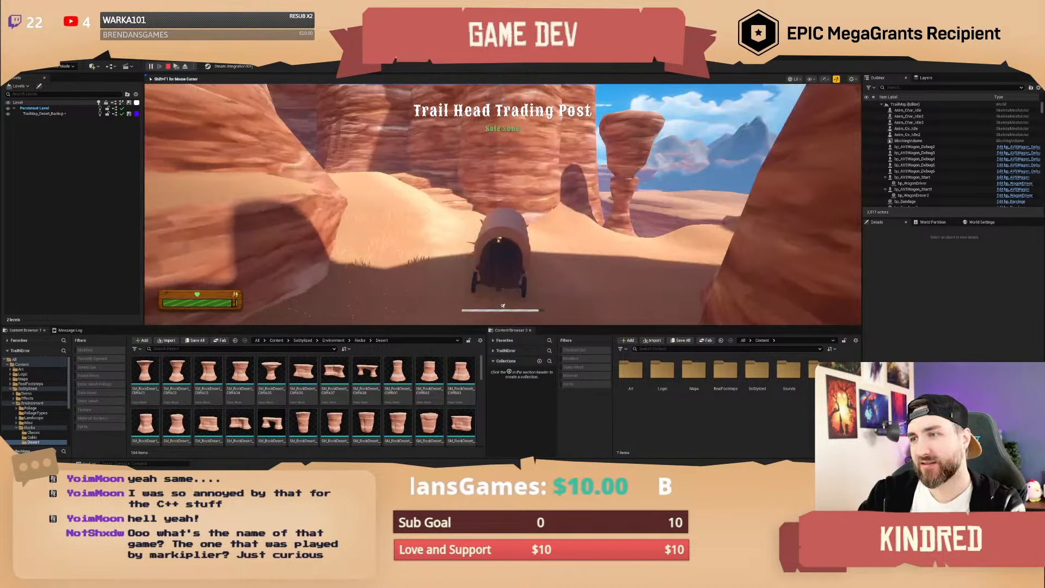
Drive the wagon out of the clearing and through the narrow canyon pass to the sandy drop at its end.
key(w)
key(a)
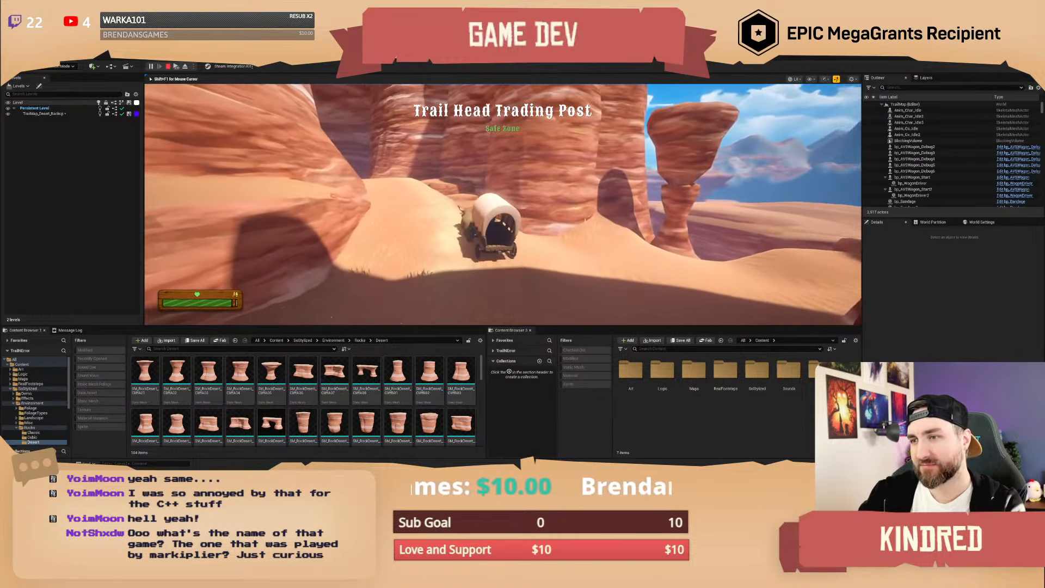
key(w)
key(a)
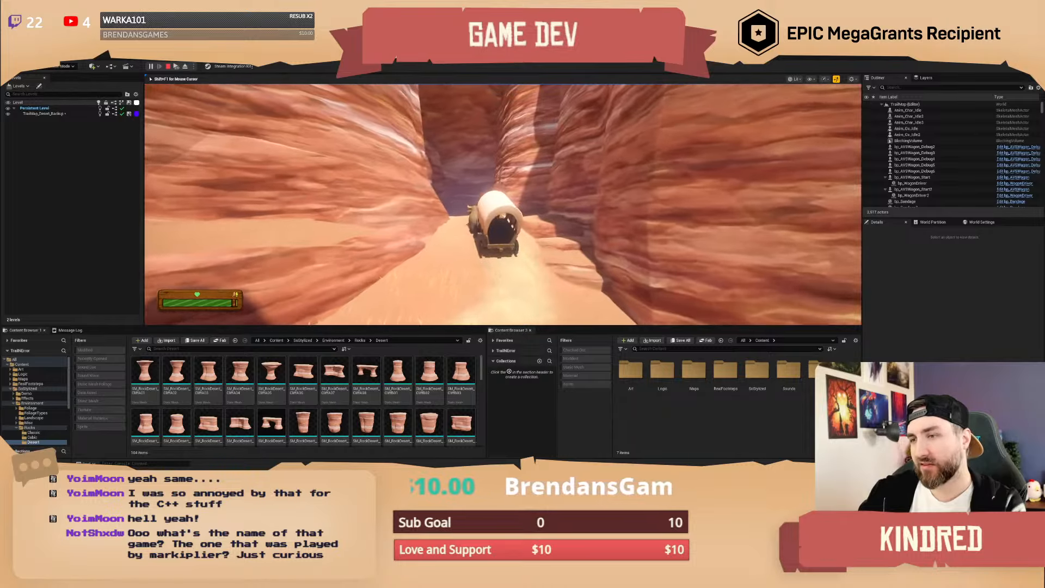
key(w)
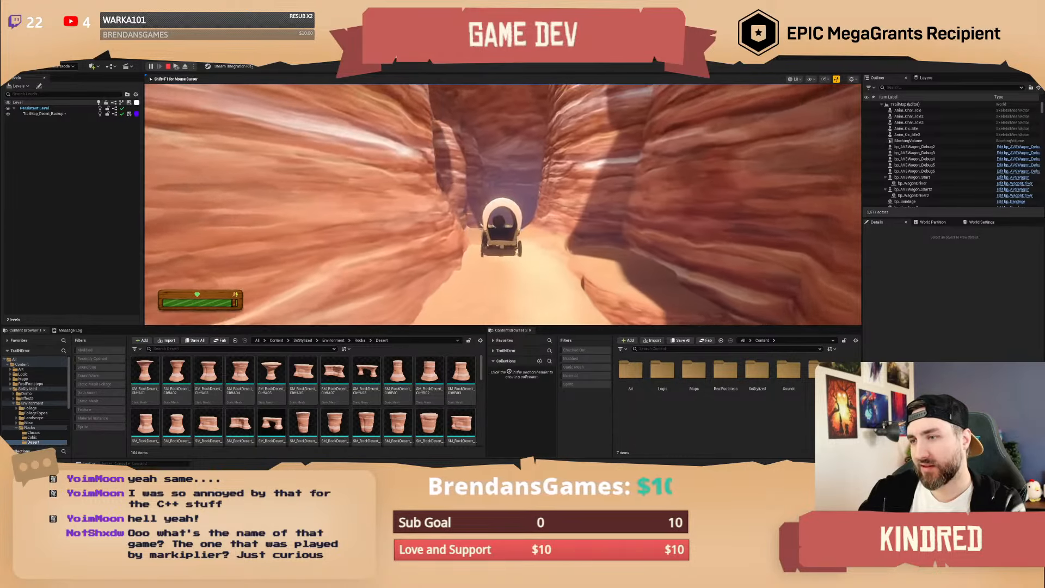
key(w)
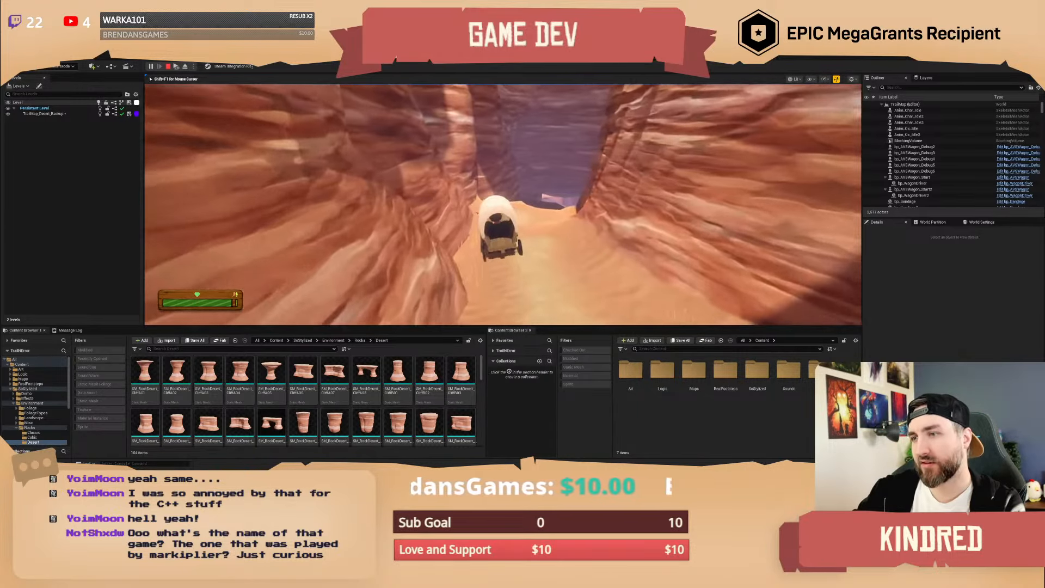
key(w)
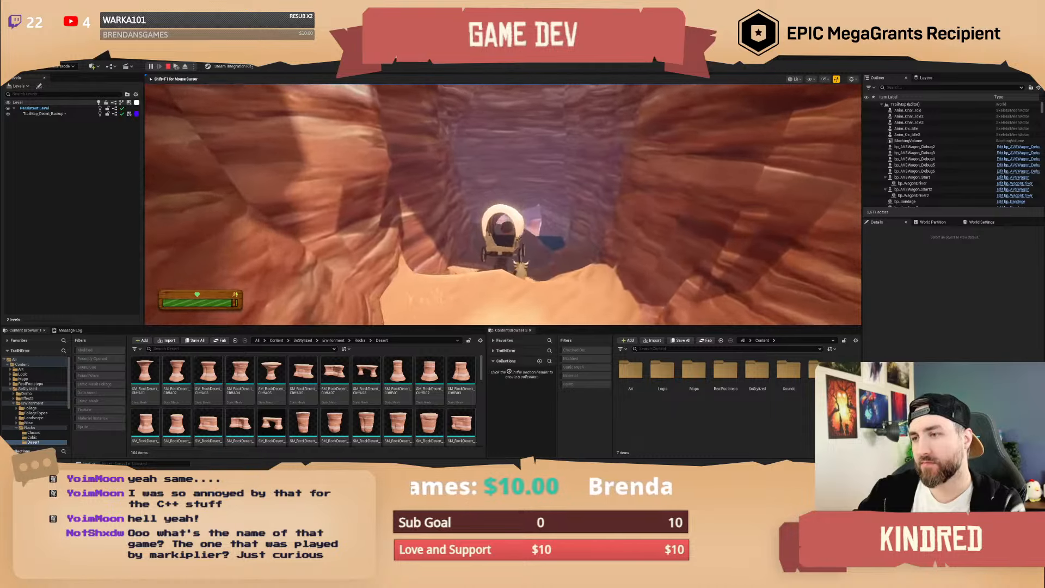
Drive the wagon over the drop and along the shaded slope beside the canyon wall.
key(w)
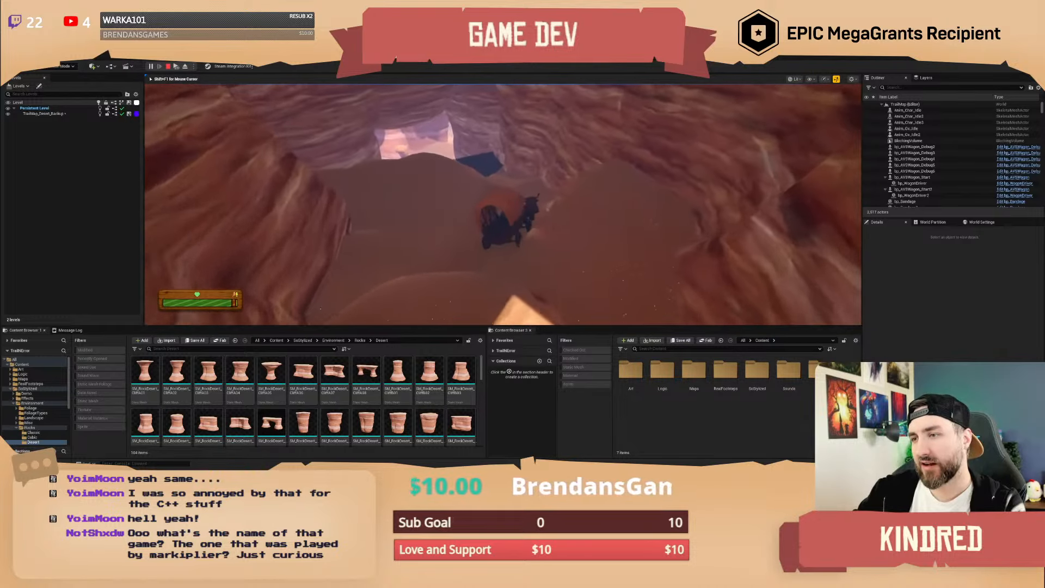
key(w)
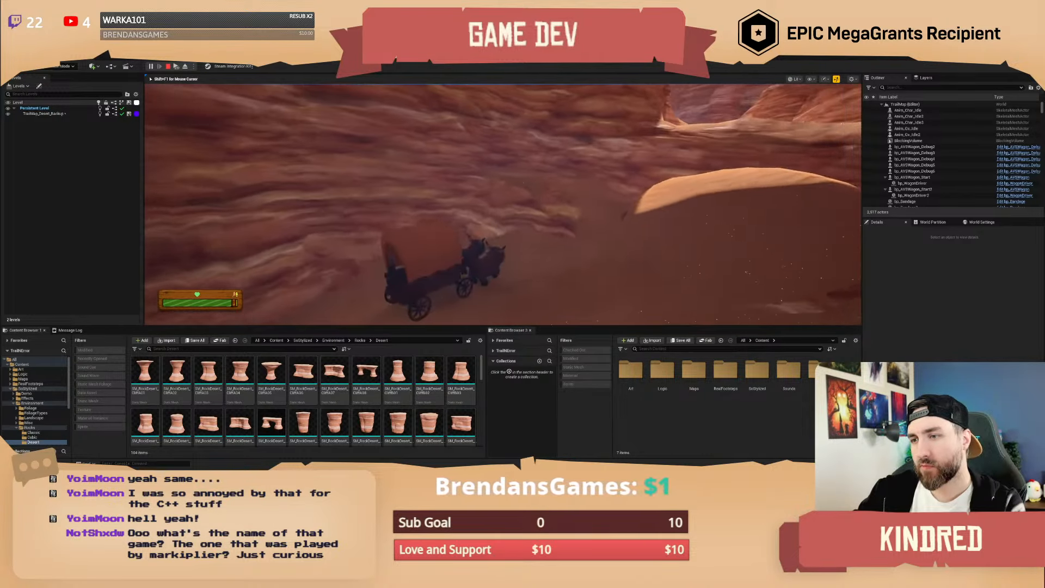
key(w)
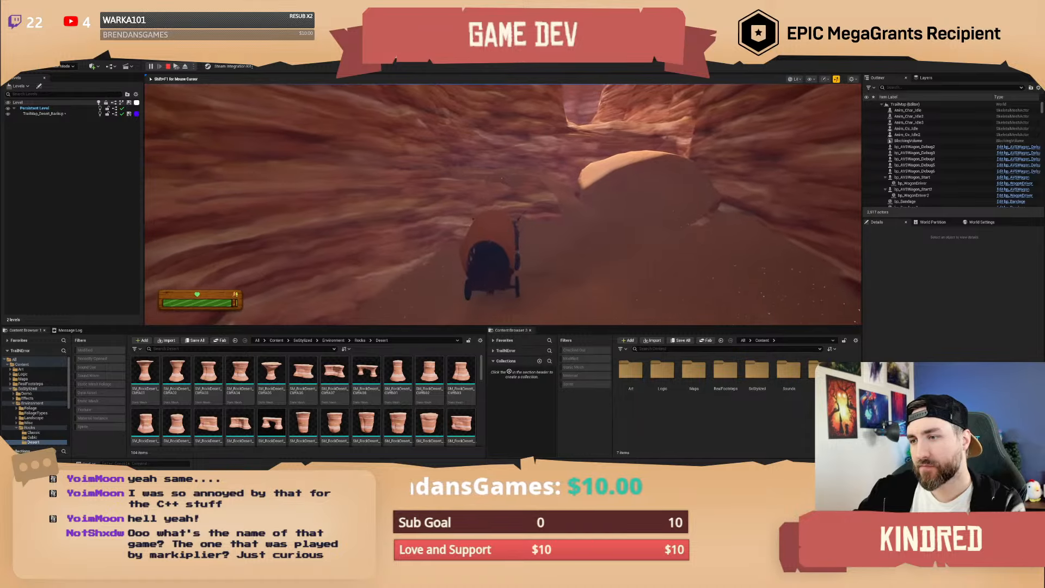
key(w)
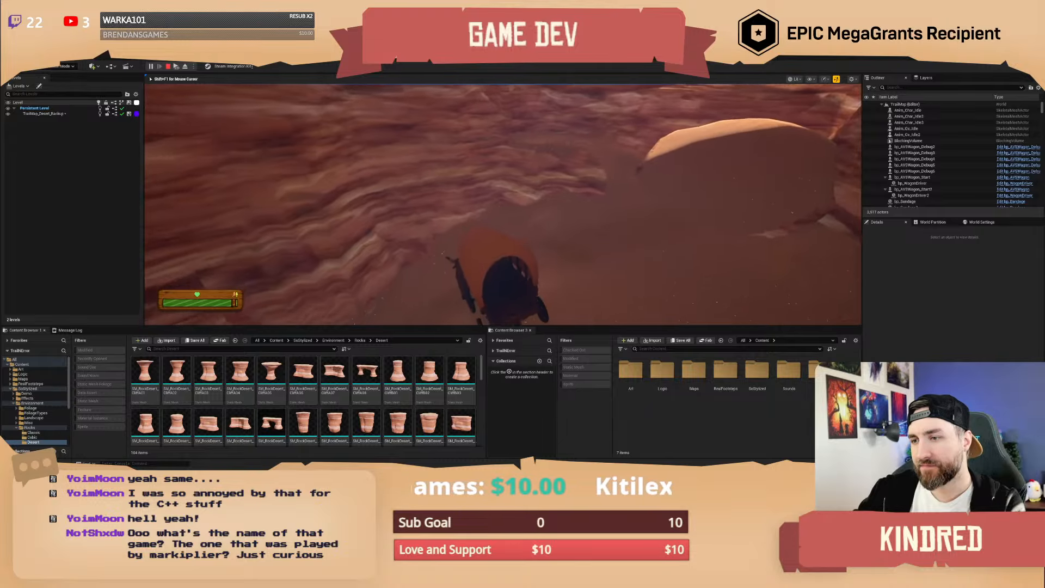
key(w)
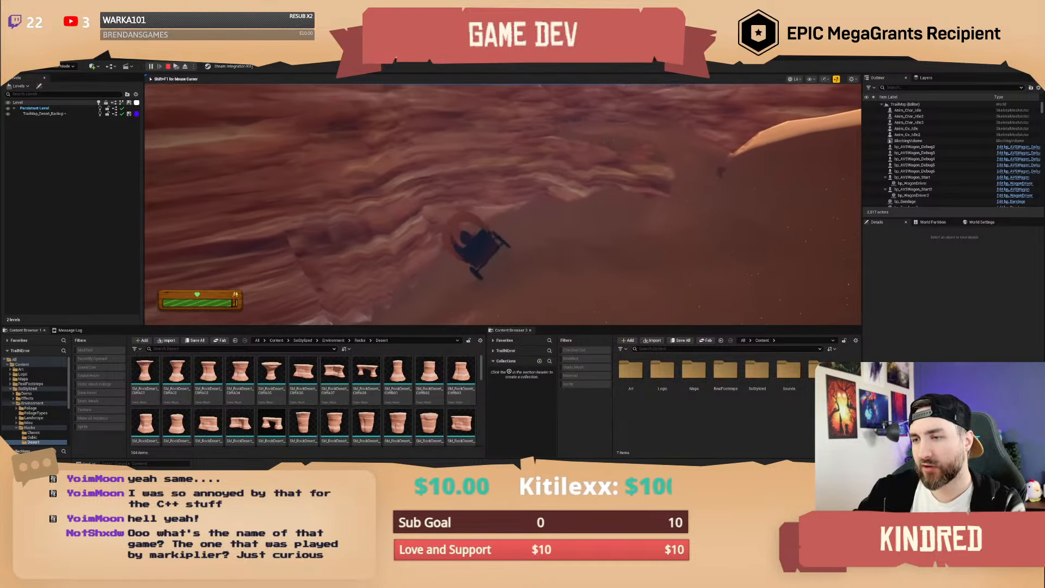
Get off the overturned wagon, try to drive it again, check the plank platform on foot, and end the play session.
key(e)
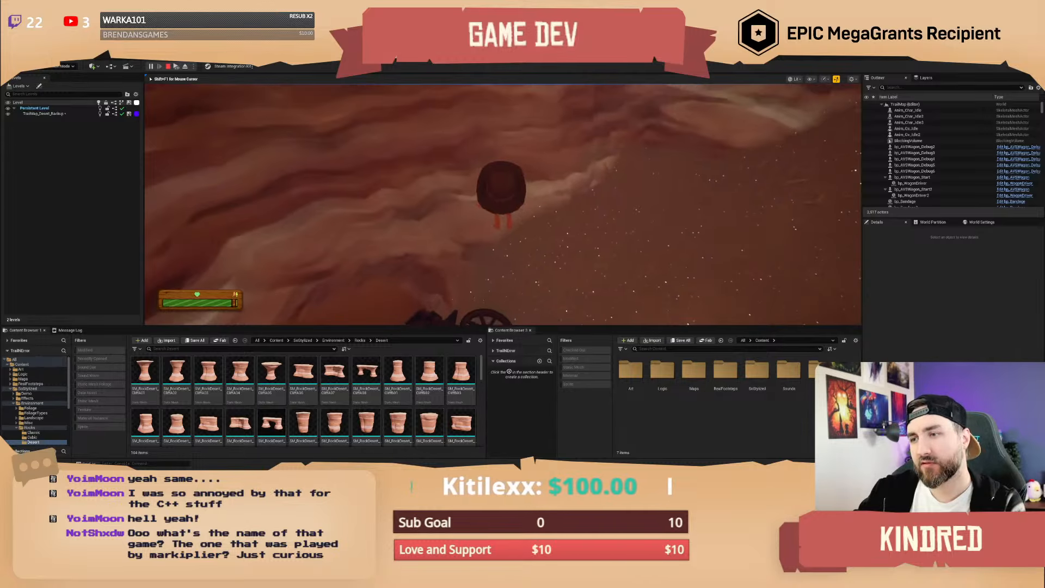
key(w)
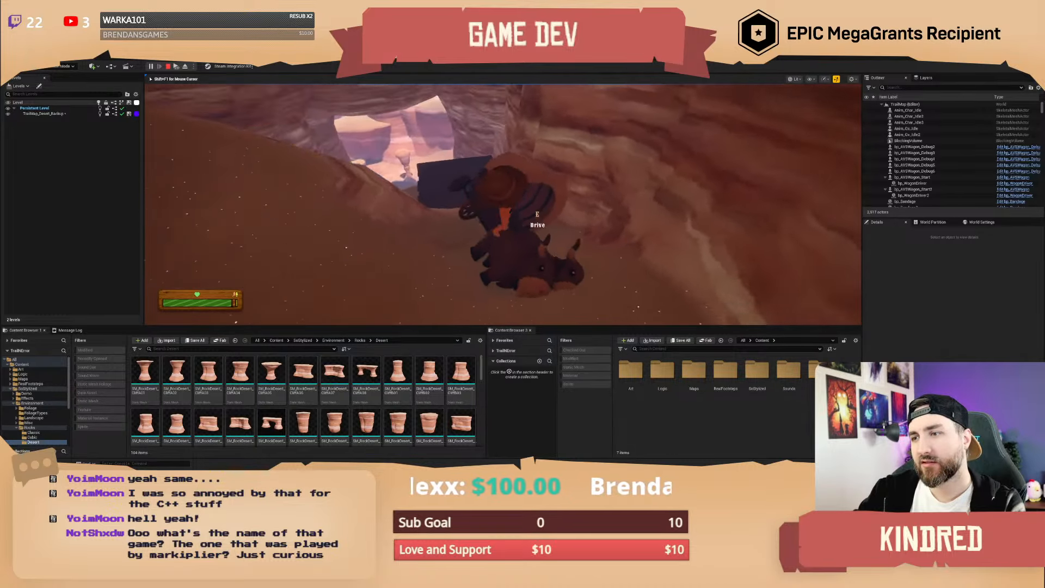
key(e)
key(w)
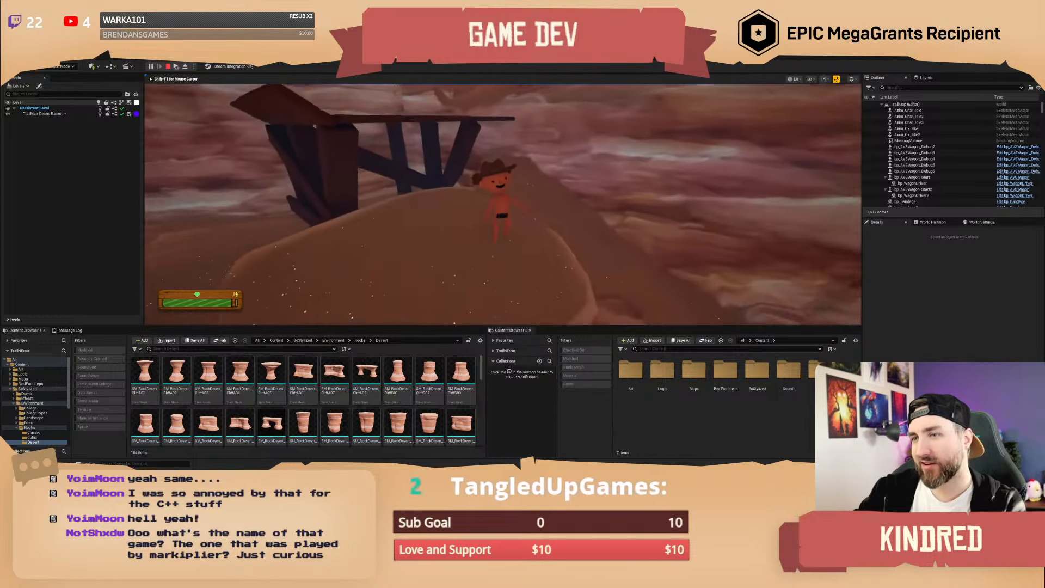
key(Escape)
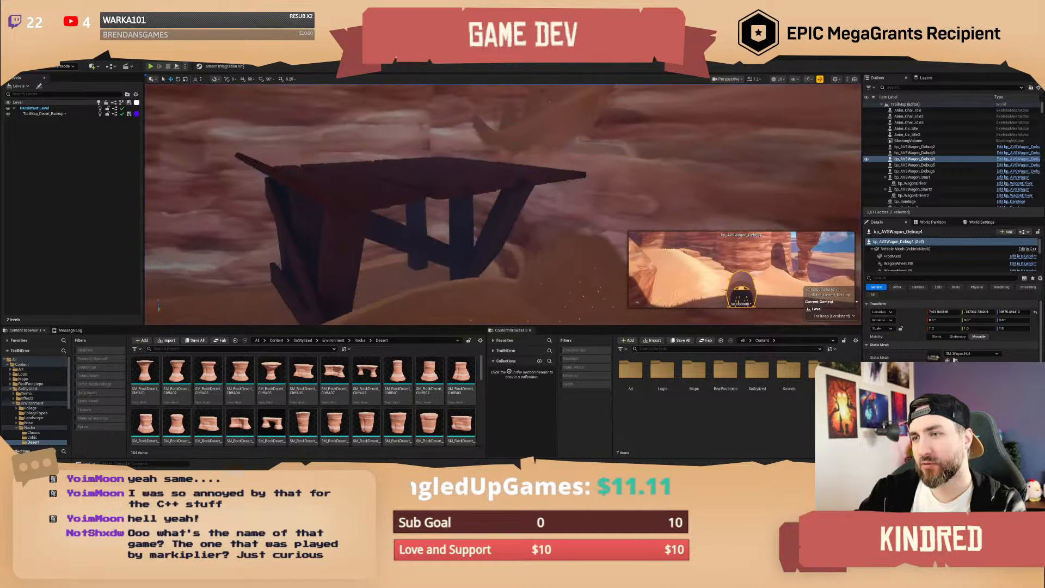
Select the four long deck planks at the outer end of the shaded plank platform.
mouse_move(516, 188)
right_down()
mouse_move(511, 197)
mouse_move(523, 185)
right_up()
click(516, 188)
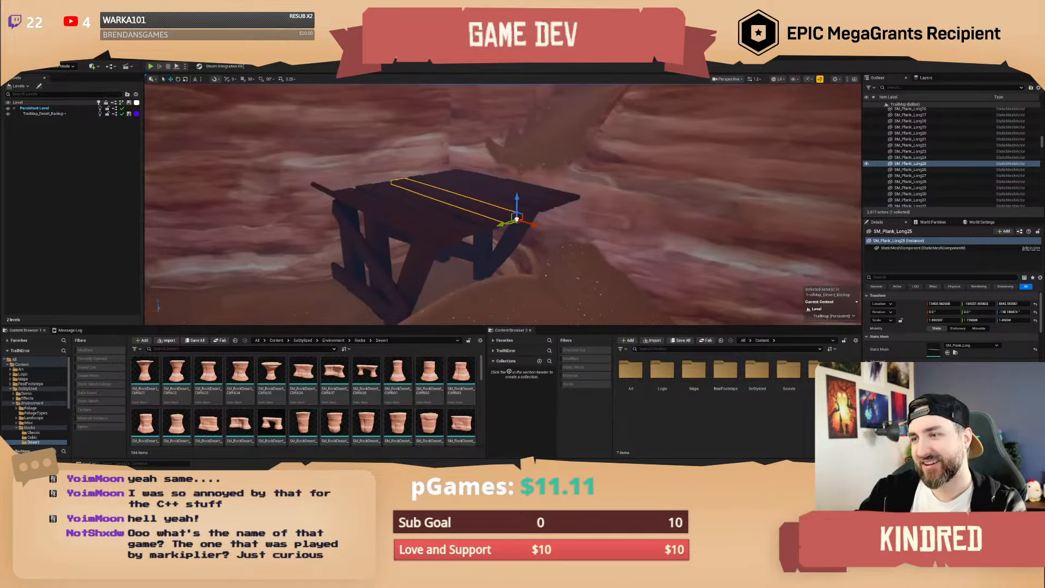
click(550, 193)
ctrl+click(537, 199)
ctrl+click(523, 206)
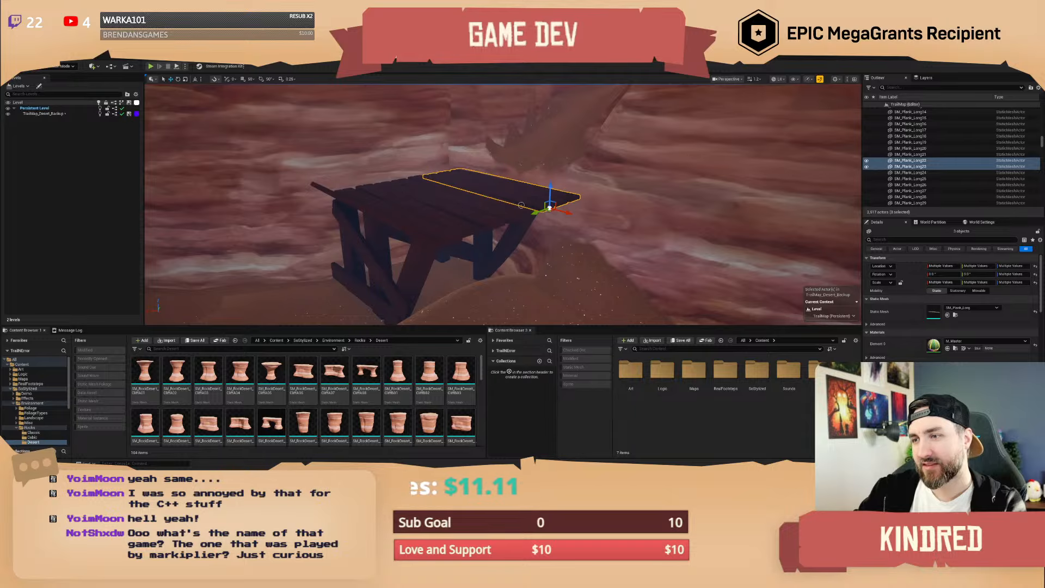
ctrl+click(502, 208)
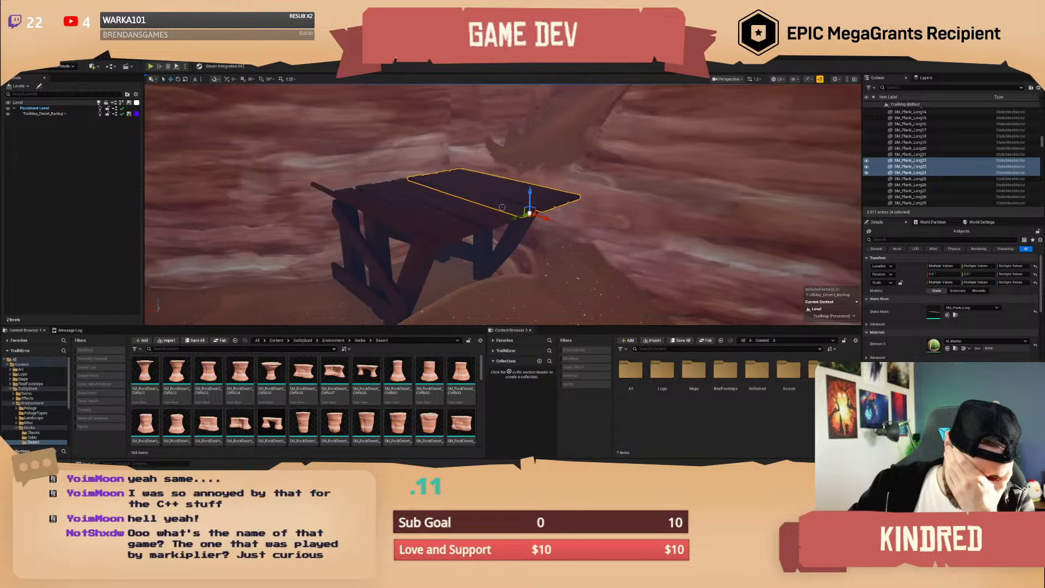
Examine the canyon passage around and below the plank platform from several distances.
right_drag(580, 204, 607, 188)
key(w)
scroll(580, 205, up, 3)
key(w)
right_drag(492, 263, 469, 235)
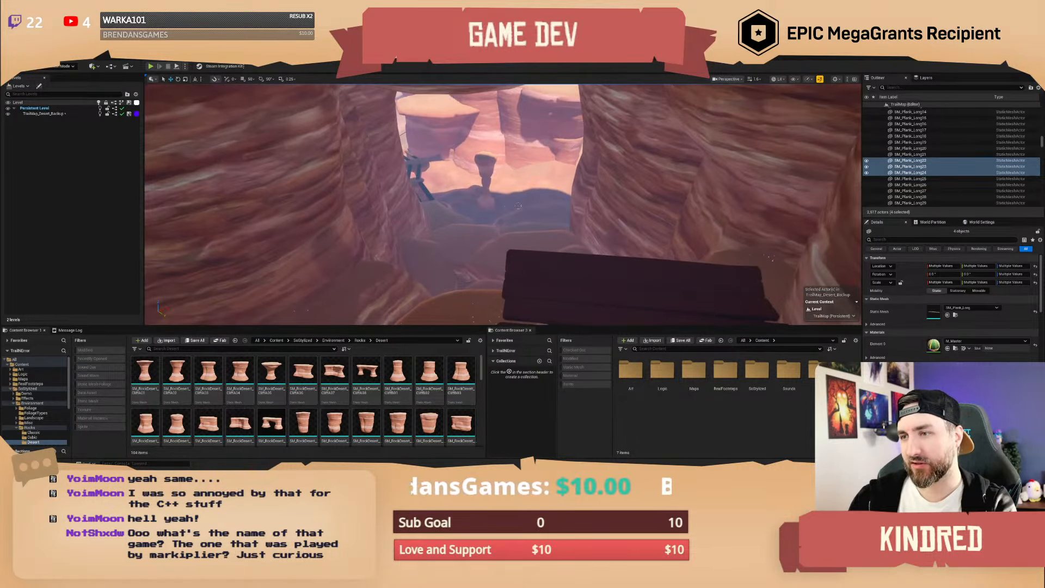
right_drag(581, 207, 543, 231)
key(d)
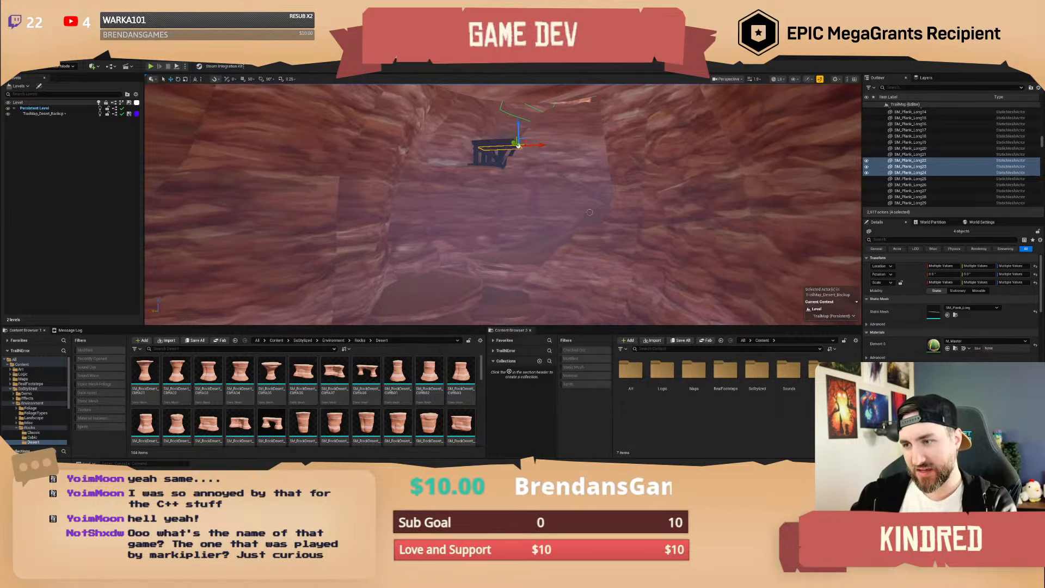
key(w)
right_drag(503, 205, 739, 161)
scroll(503, 204, up, 2)
key(w)
key(w)
key(w)
key(s)
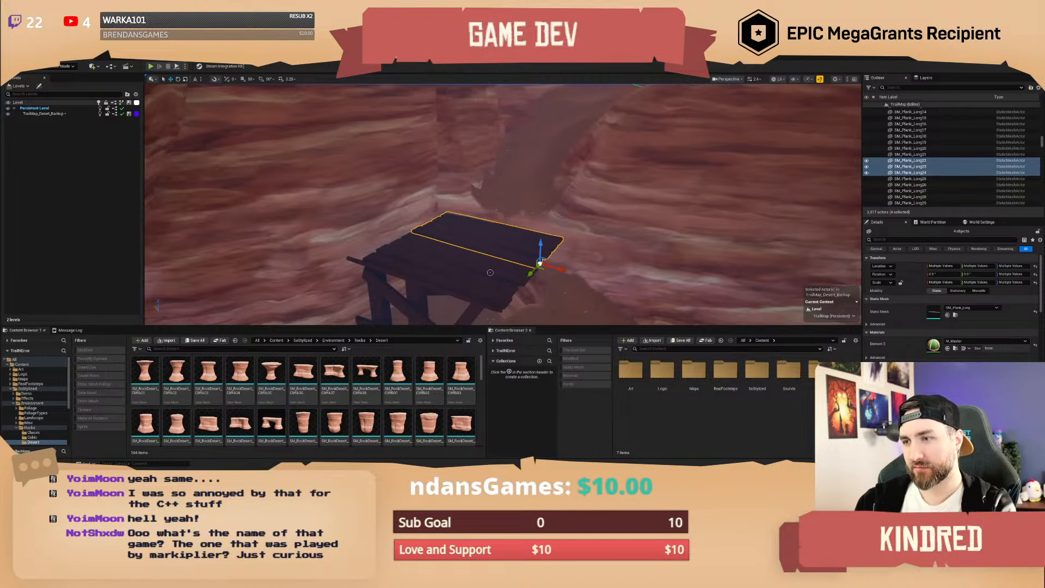
Add the remaining deck planks, support posts and braces to the selection and delete the whole plank platform.
ctrl+click(491, 272)
ctrl+click(483, 280)
ctrl+click(470, 283)
ctrl+click(456, 288)
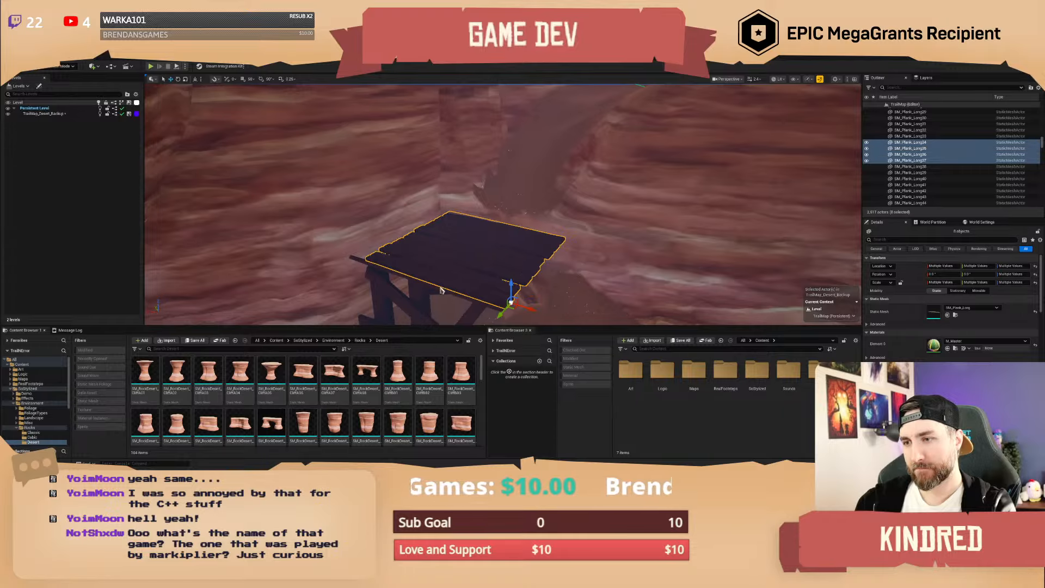
ctrl+click(442, 291)
key(d)
right_drag(442, 291, 305, 234)
key(w)
ctrl+click(543, 238)
ctrl+click(579, 228)
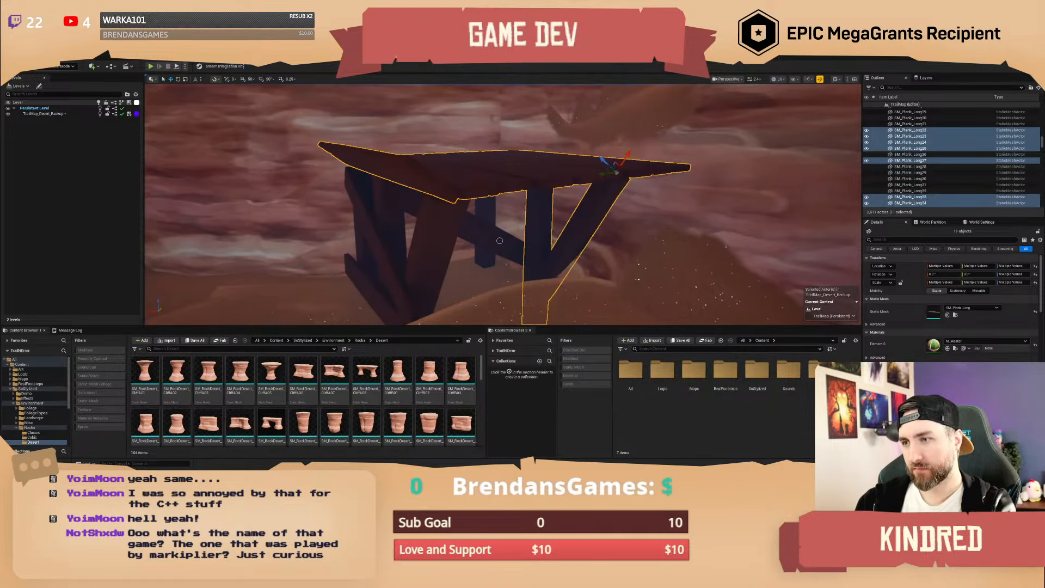
ctrl+click(500, 241)
ctrl+click(484, 219)
ctrl+click(437, 220)
ctrl+click(392, 212)
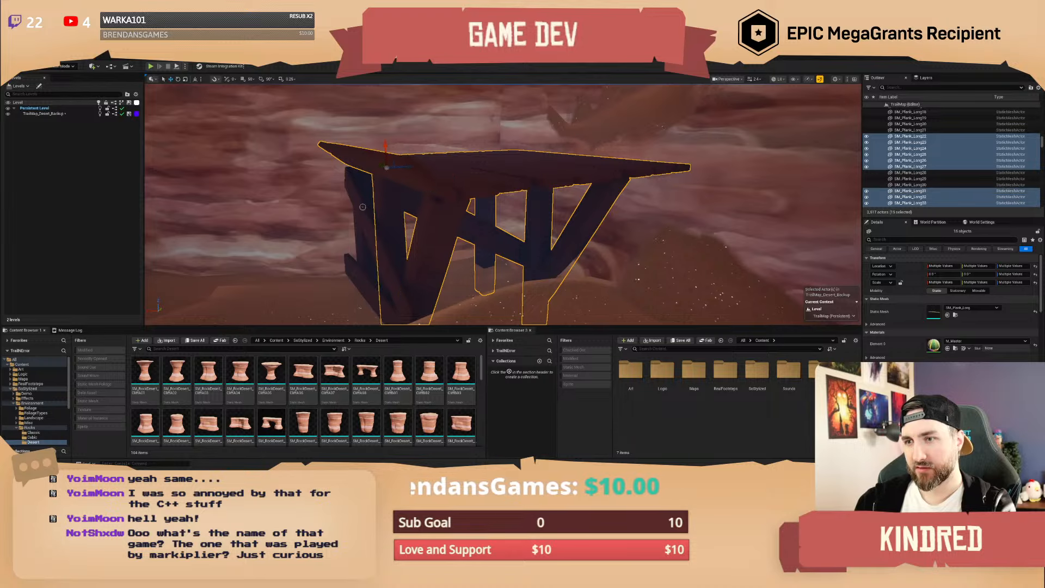
ctrl+click(363, 207)
ctrl+click(358, 284)
ctrl+click(363, 284)
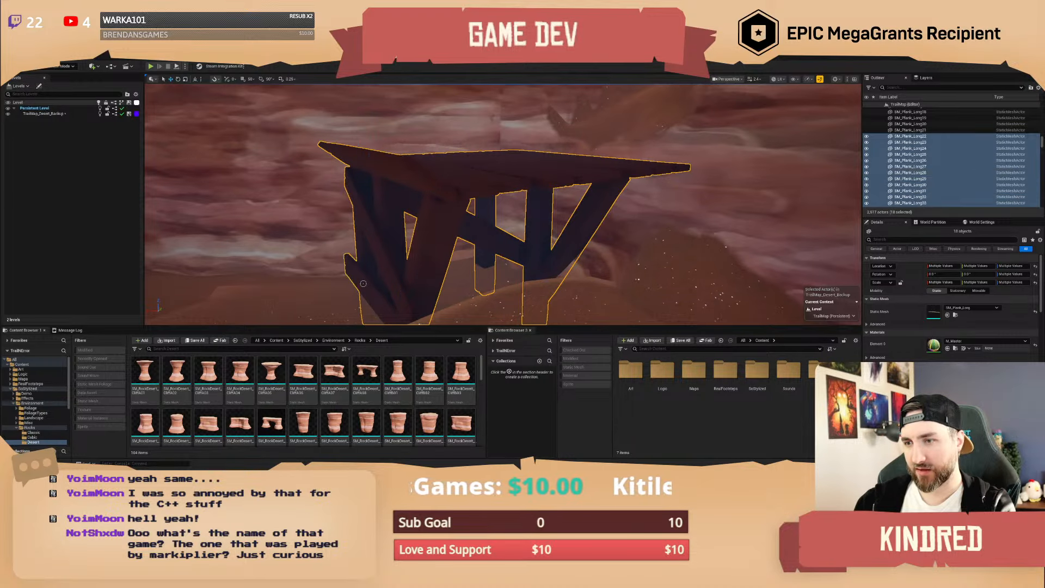
key(Delete)
Place a flat half-cliff rock from the Desert rocks folder in the shaded passage where the plank platform stood.
right_drag(364, 284, 305, 310)
click(579, 286)
right_drag(580, 286, 604, 318)
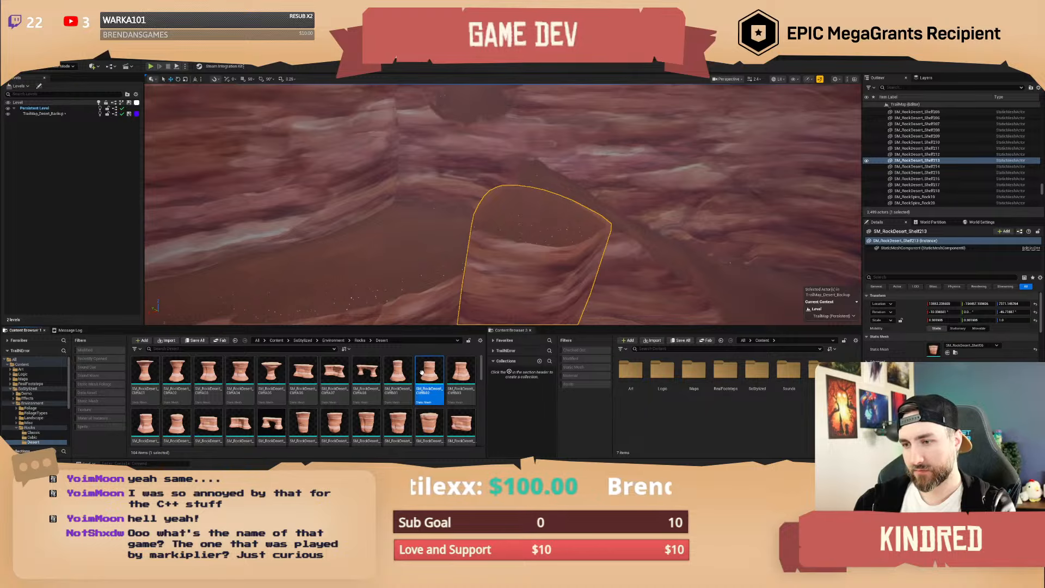
scroll(398, 425, down, 3)
click(399, 427)
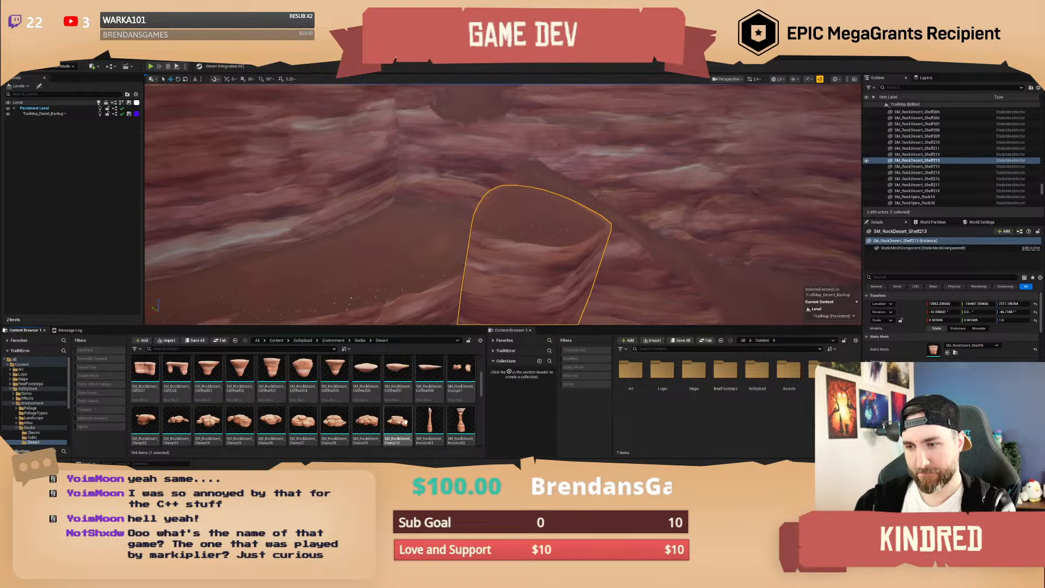
scroll(404, 422, up, 2)
drag(429, 406, 397, 194)
right_drag(396, 195, 370, 191)
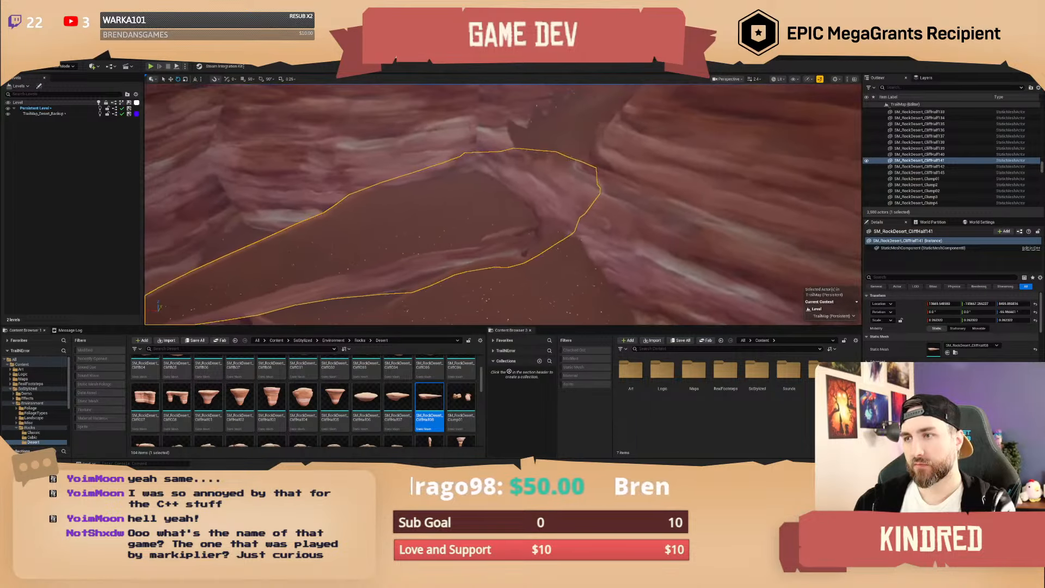
Adjust the placement of the new flat half-cliff rock along the canyon passage.
drag(485, 203, 494, 164)
right_drag(494, 164, 483, 173)
drag(474, 181, 499, 215)
mouse_move(498, 215)
right_down()
mouse_move(473, 209)
mouse_move(498, 216)
right_up()
Move the SM_RockDesert_CliffC10 rock column across the canyon passage, lower it and tilt it.
click(486, 212)
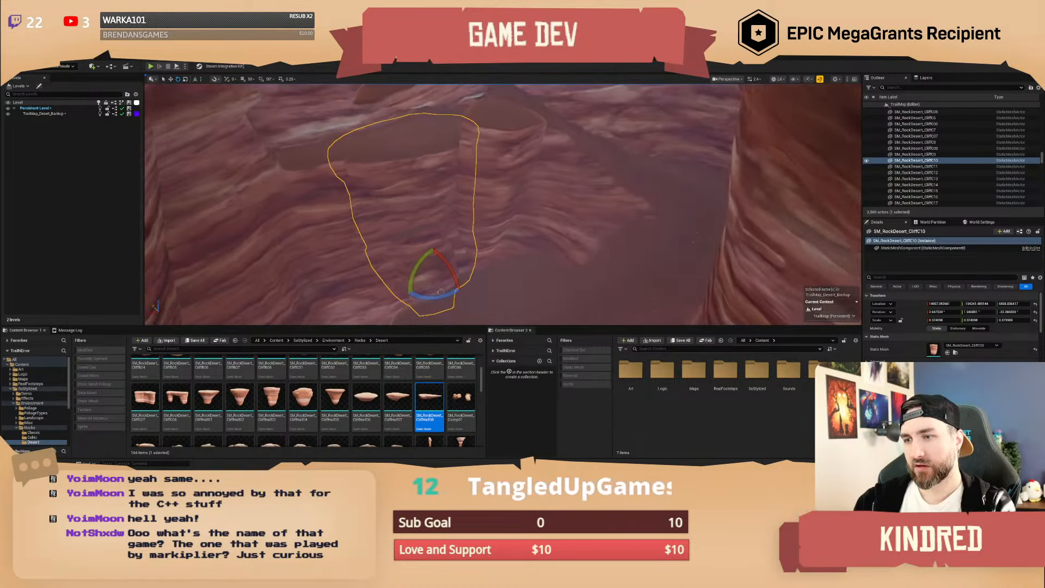
drag(430, 279, 590, 296)
right_drag(590, 296, 528, 272)
key(Escape)
click(517, 218)
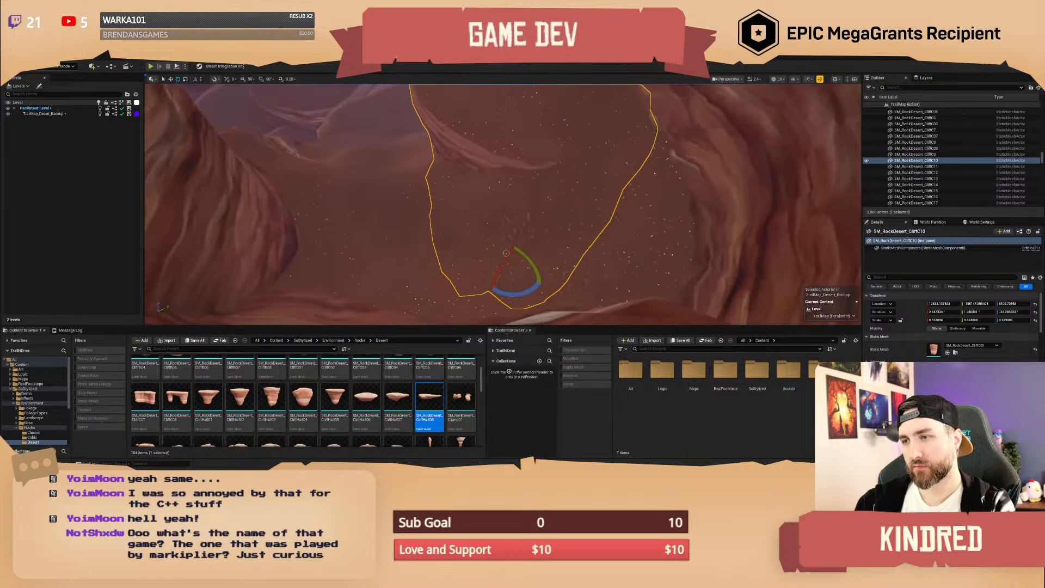
drag(506, 262, 517, 235)
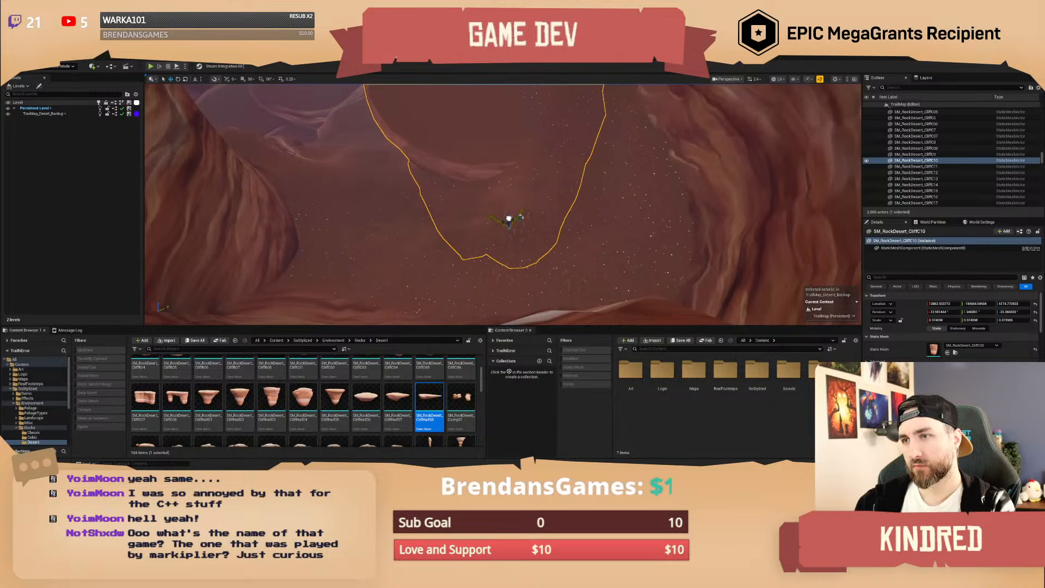
right_drag(521, 218, 588, 218)
key(Escape)
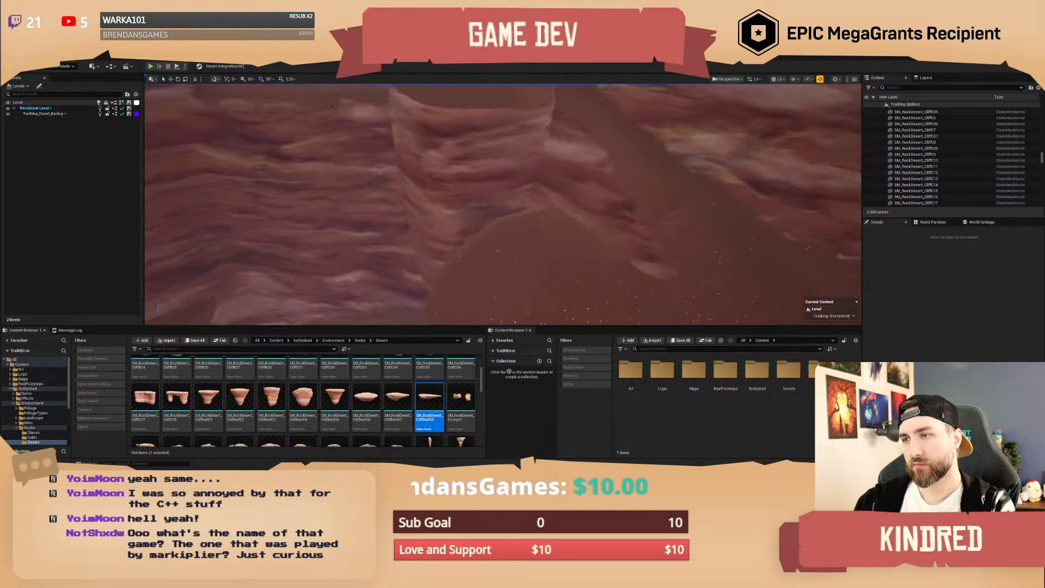
Rotate the lowered cliff rock column and shift it closer to the neighbouring canyon wall.
right_drag(538, 191, 580, 193)
click(545, 199)
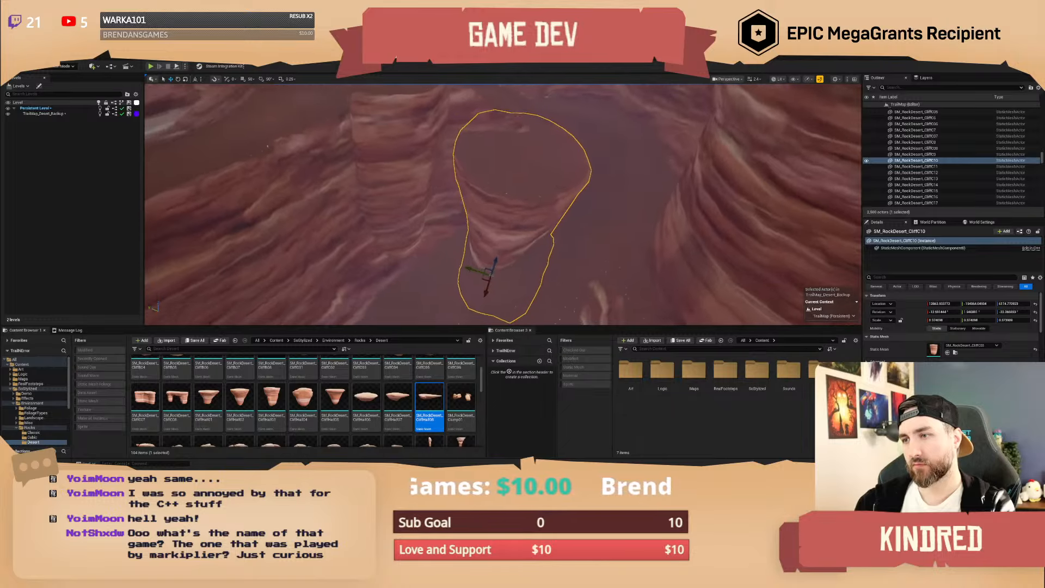
right_drag(509, 261, 518, 260)
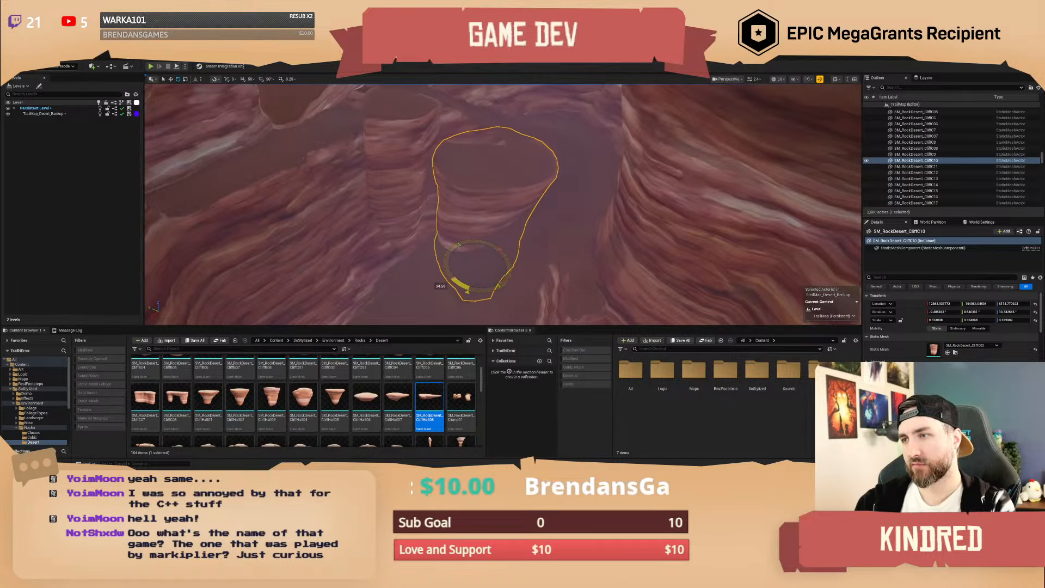
drag(470, 263, 463, 263)
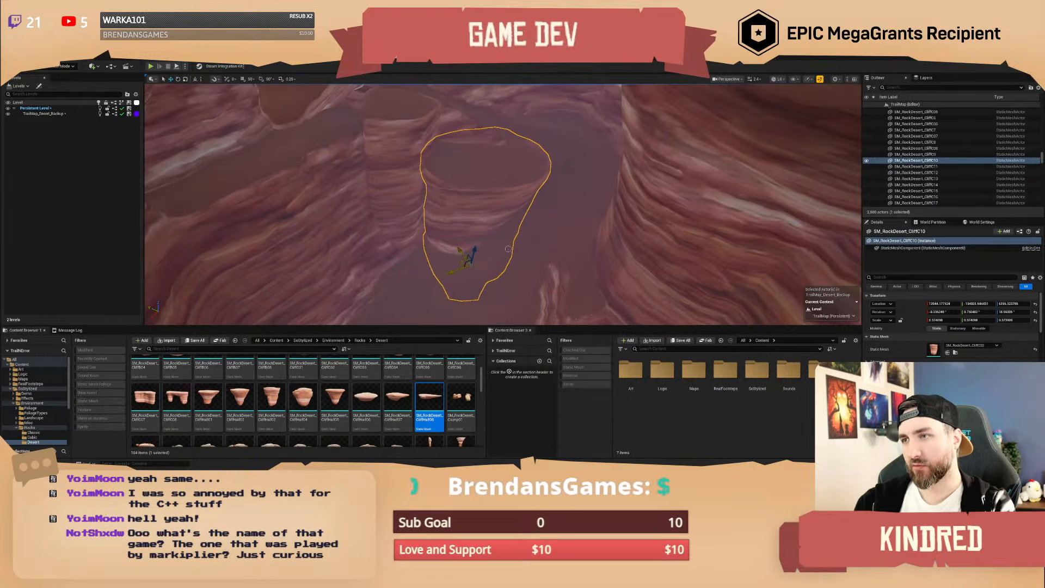
key(Escape)
right_drag(463, 263, 542, 196)
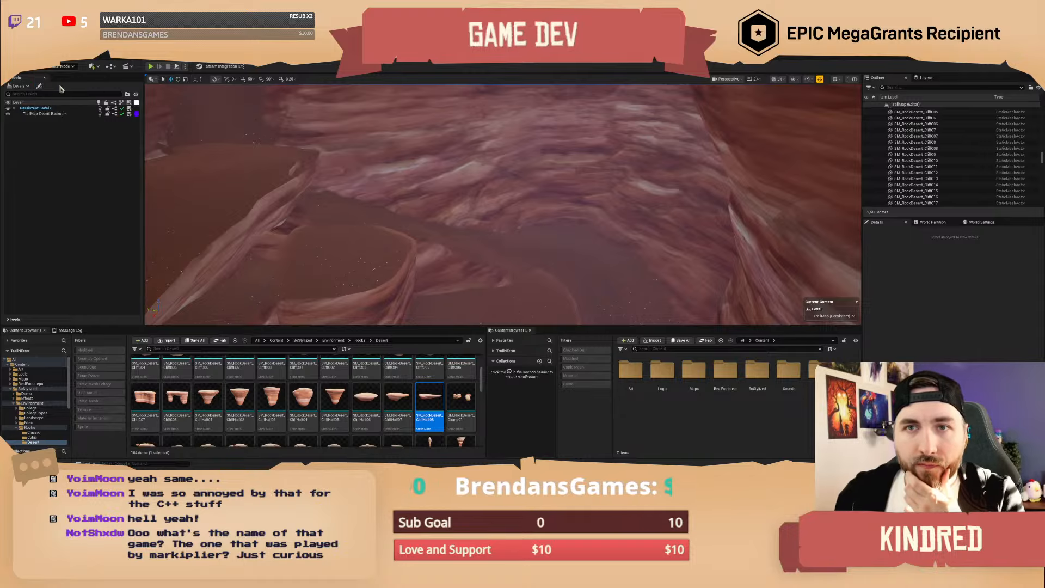
Set up landscape smoothing on Desert_Landscape with a smaller brush.
key(shift+2)
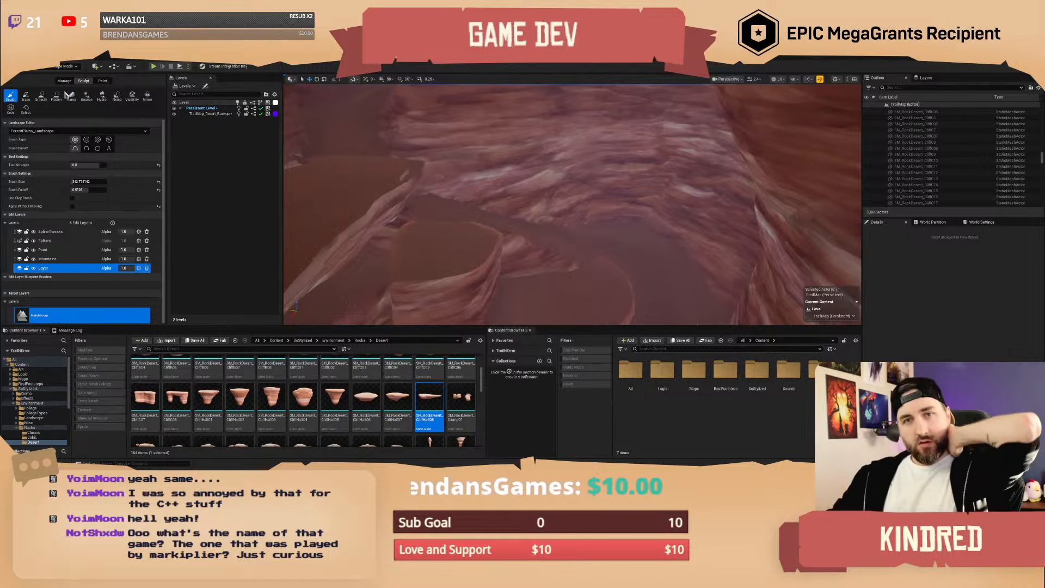
click(43, 97)
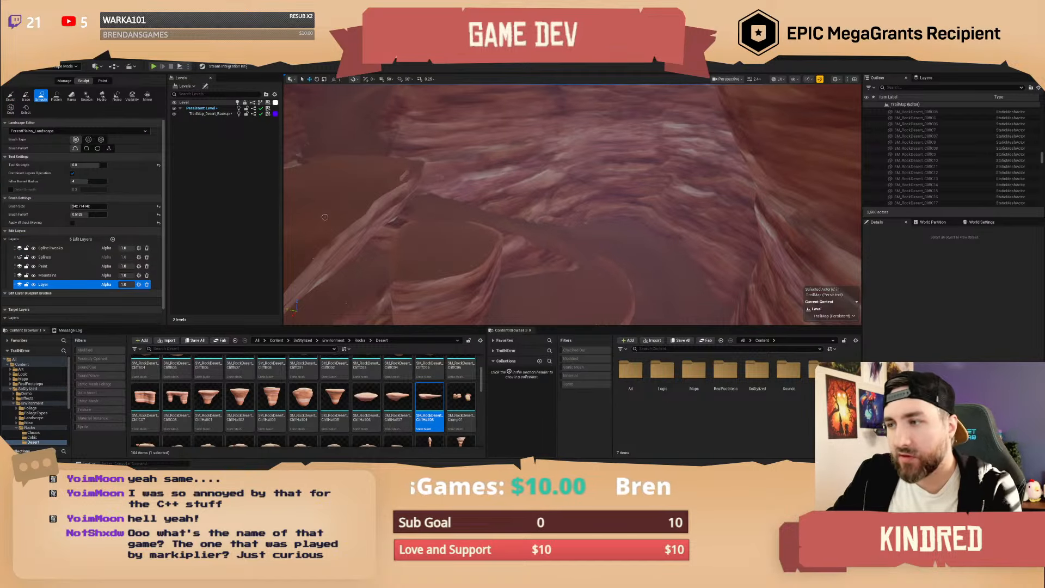
click(46, 132)
click(42, 147)
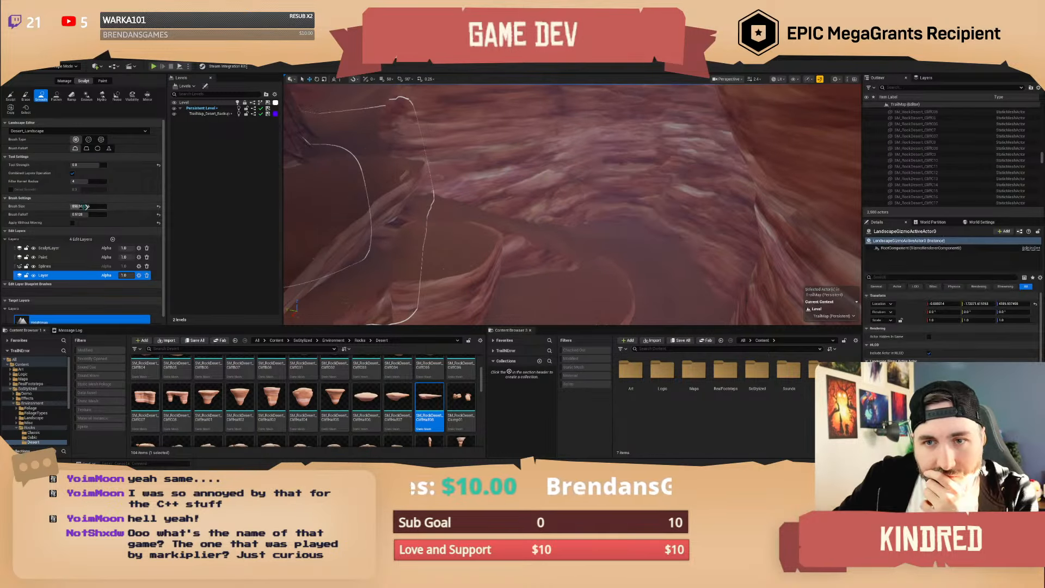
drag(79, 207, 73, 206)
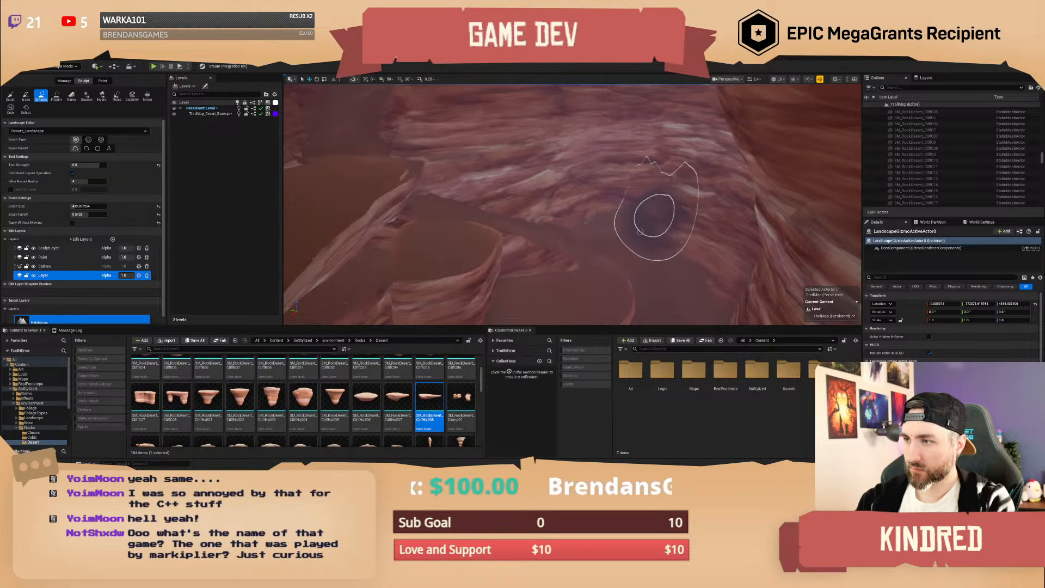
Examine the canyon trail from the shaded passage out to the covered wagon and the surrounding sandy slopes.
key(w)
mouse_move(676, 245)
right_down()
mouse_move(748, 245)
mouse_move(566, 256)
mouse_move(598, 284)
mouse_move(573, 224)
mouse_move(640, 213)
right_up()
scroll(713, 252, down, 3)
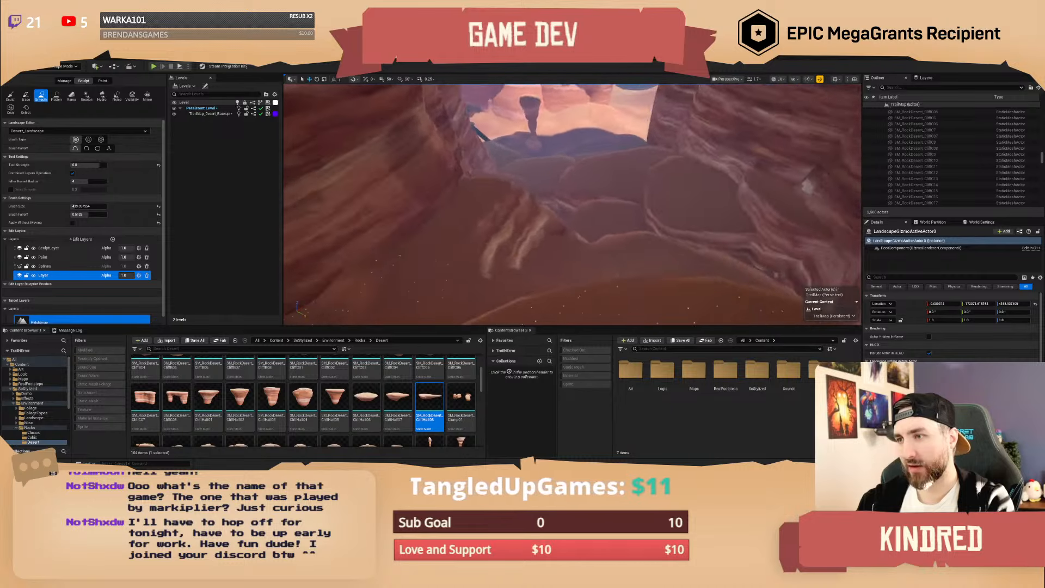
right_drag(572, 204, 436, 204)
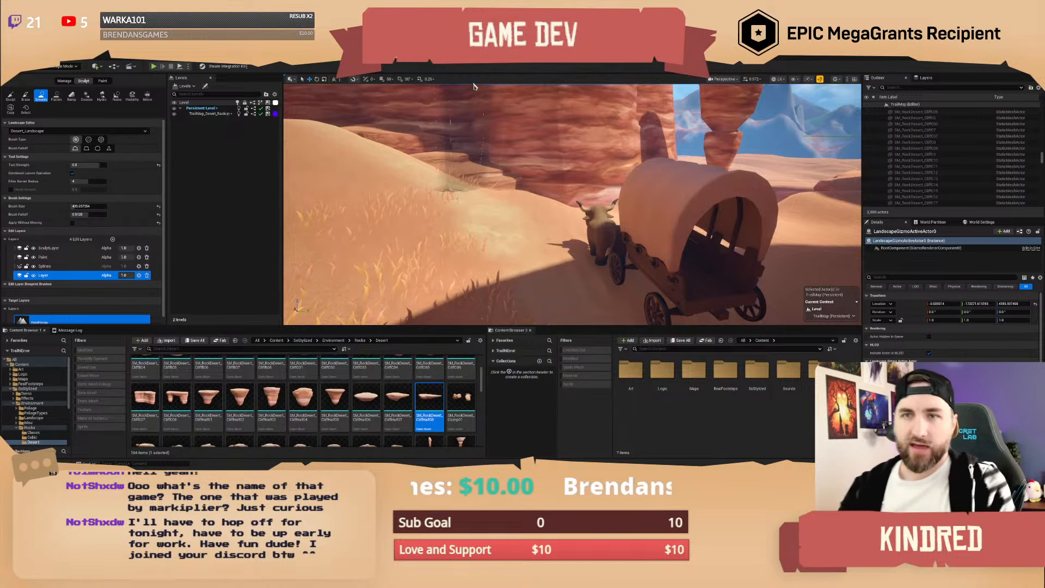
key(w)
right_drag(477, 117, 359, 149)
scroll(475, 118, up, 1)
key(w)
scroll(463, 123, up, 4)
key(w)
right_drag(606, 170, 607, 170)
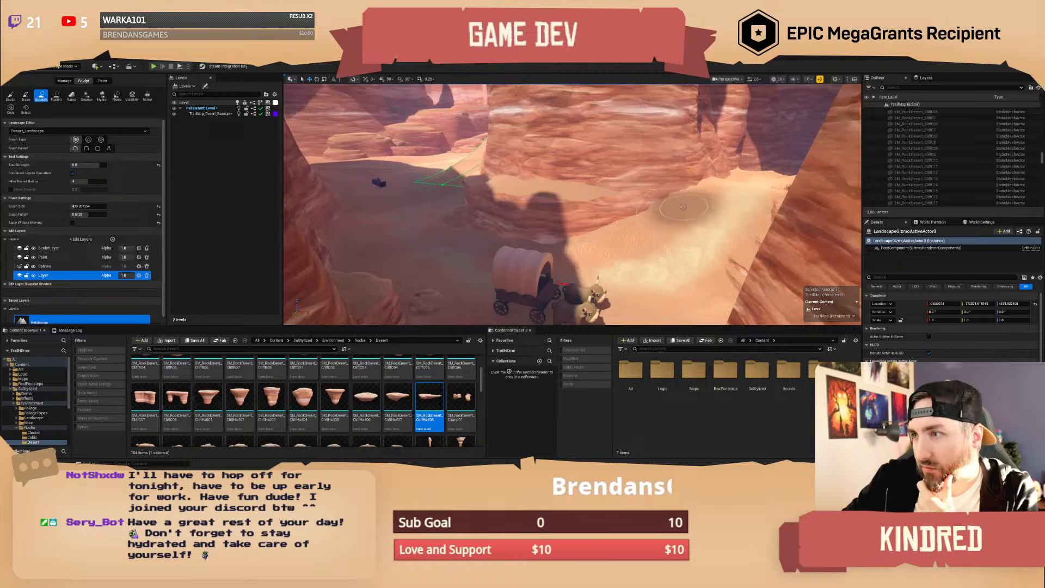
Smooth the terrain at the foot of the sandy ramp beside the cliff wall.
mouse_move(659, 247)
right_down()
mouse_move(662, 234)
mouse_move(626, 231)
mouse_move(762, 240)
mouse_move(789, 253)
mouse_move(675, 242)
mouse_move(702, 237)
right_up()
key(w)
scroll(659, 238, up, 1)
scroll(686, 234, up, 1)
click(668, 246)
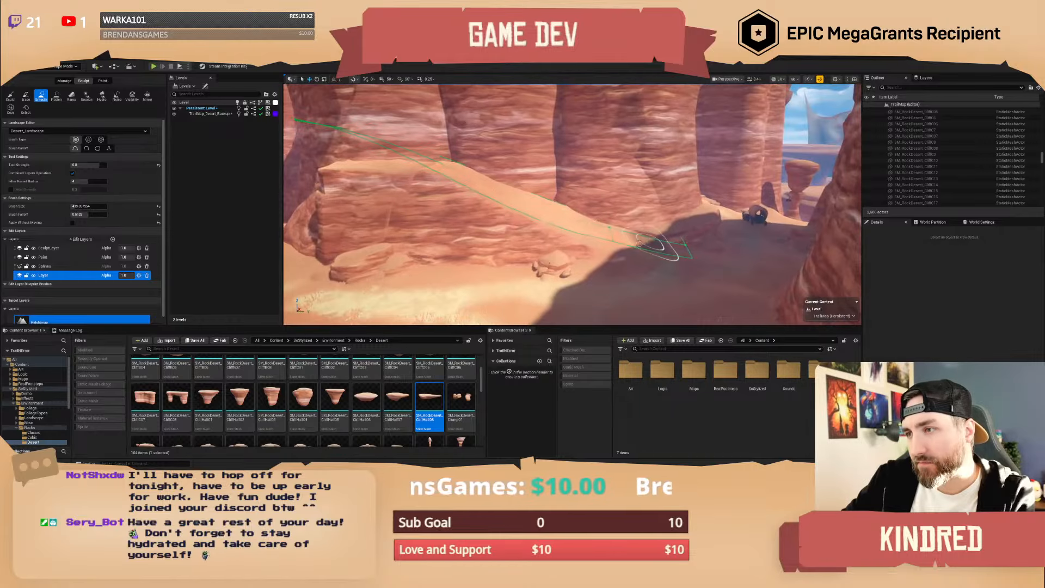
mouse_move(626, 245)
right_down()
mouse_move(653, 239)
mouse_move(645, 243)
right_up()
key(e)
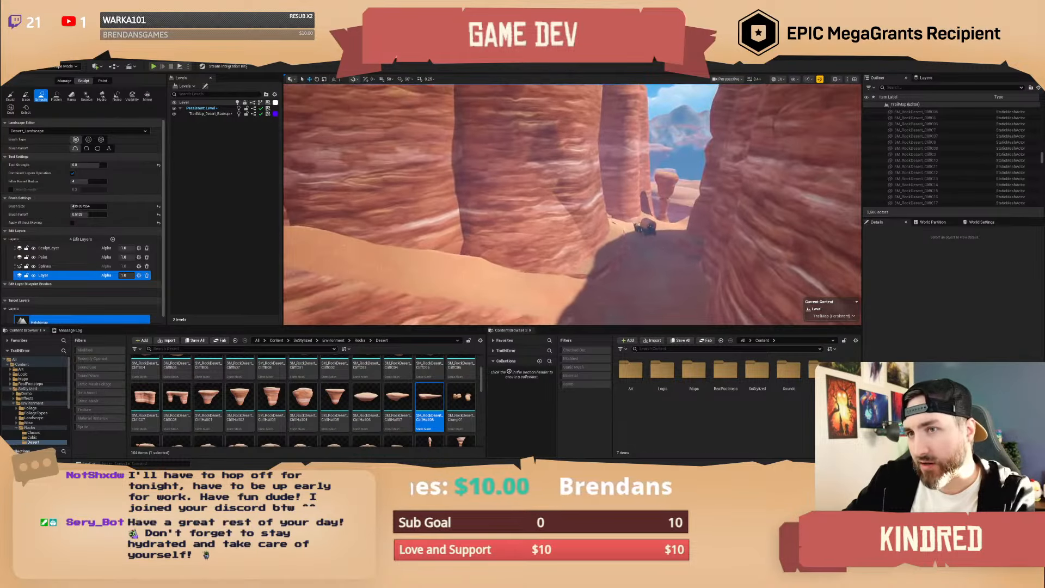